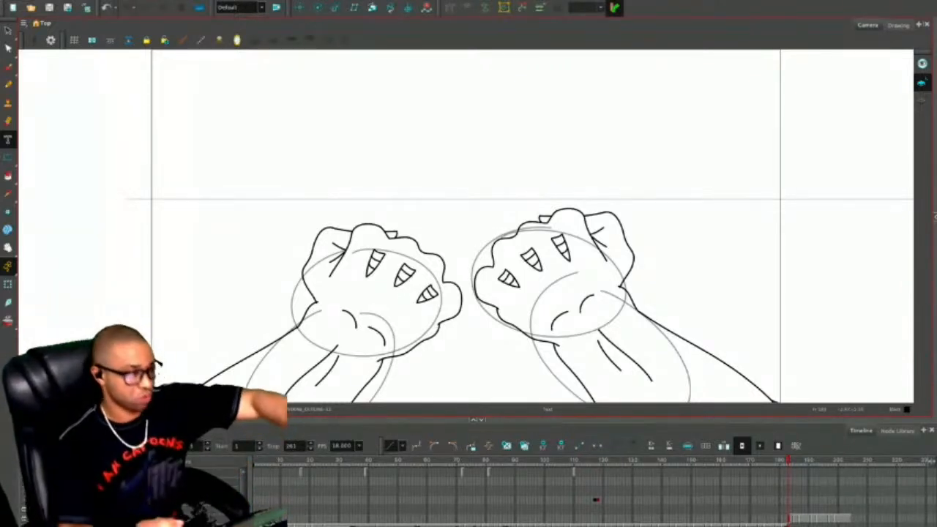
Activate the Pencil tool and hide the rough construction sketch behind the clenched-fists outline.
key(alt+slash)
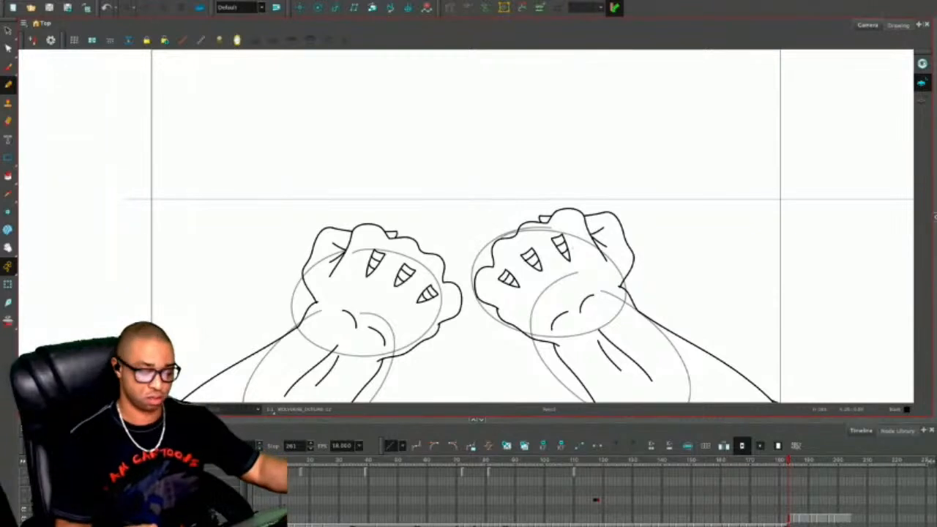
key(1)
key(2)
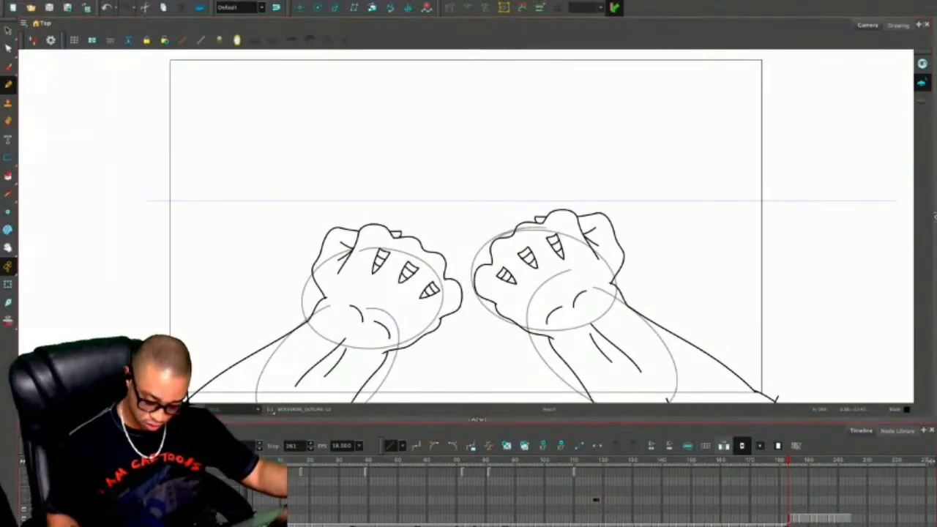
key(1)
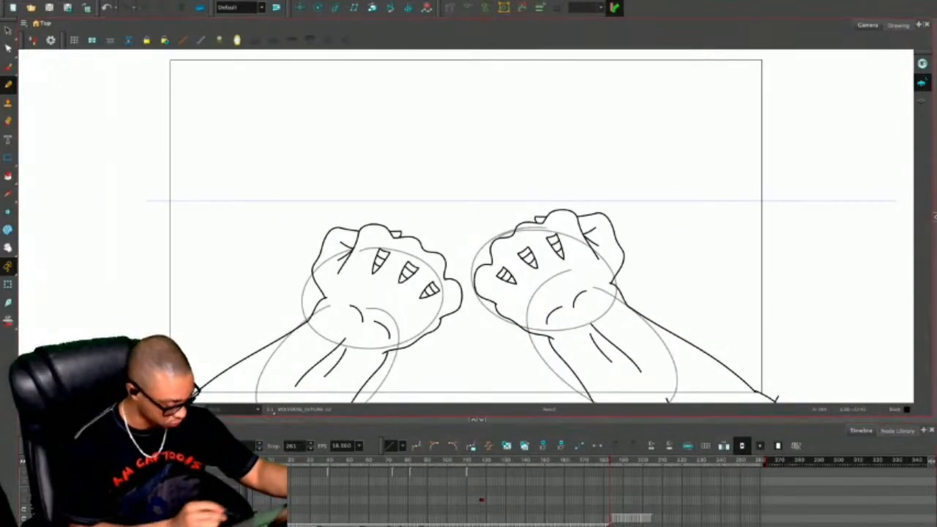
key(shift+Return)
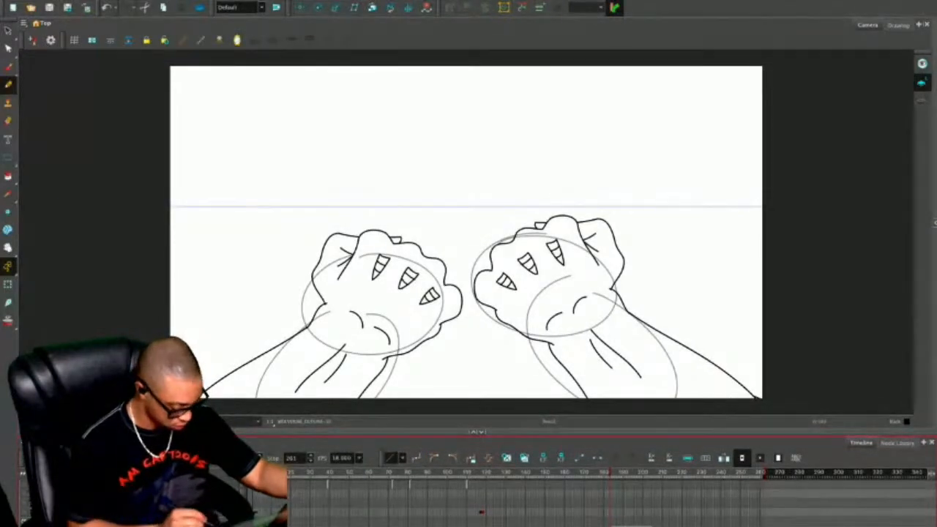
scroll(595, 505, down, 1)
key(d)
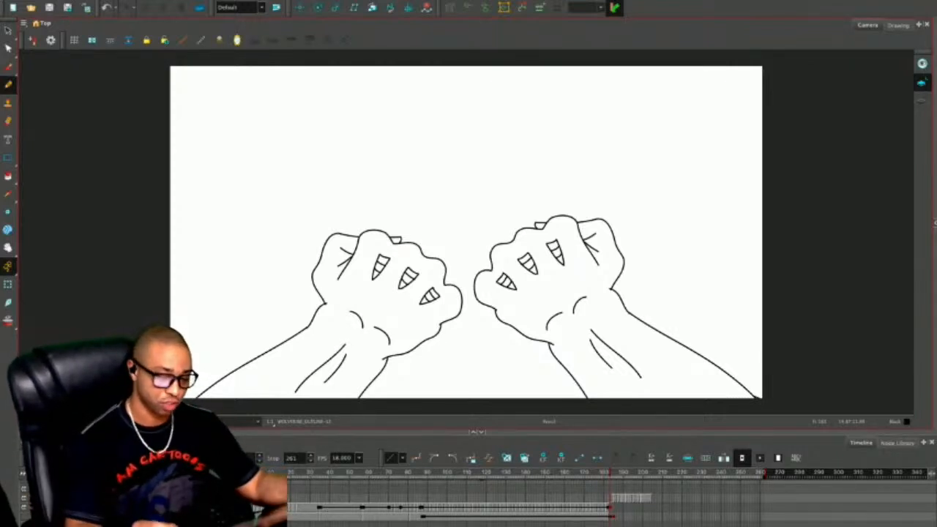
Play the animation from its first frame to review the outlines.
click(256, 472)
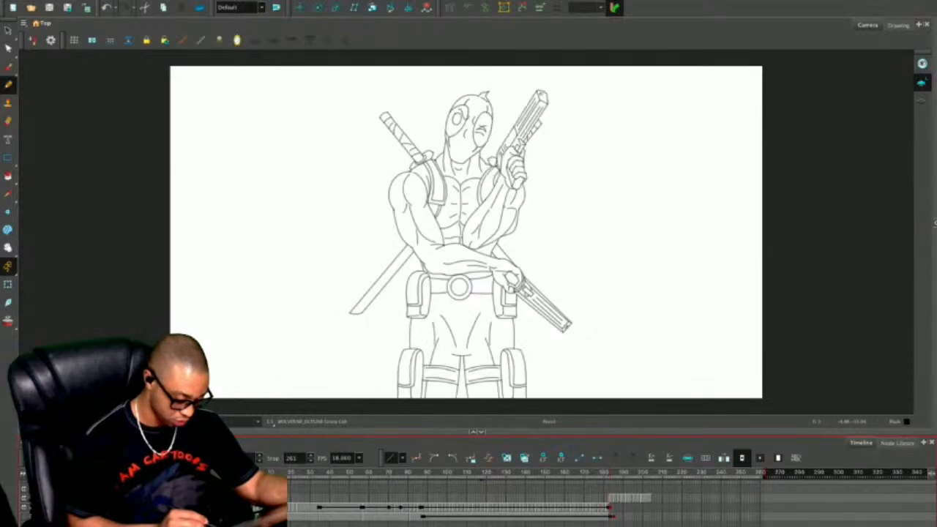
key(shift+l)
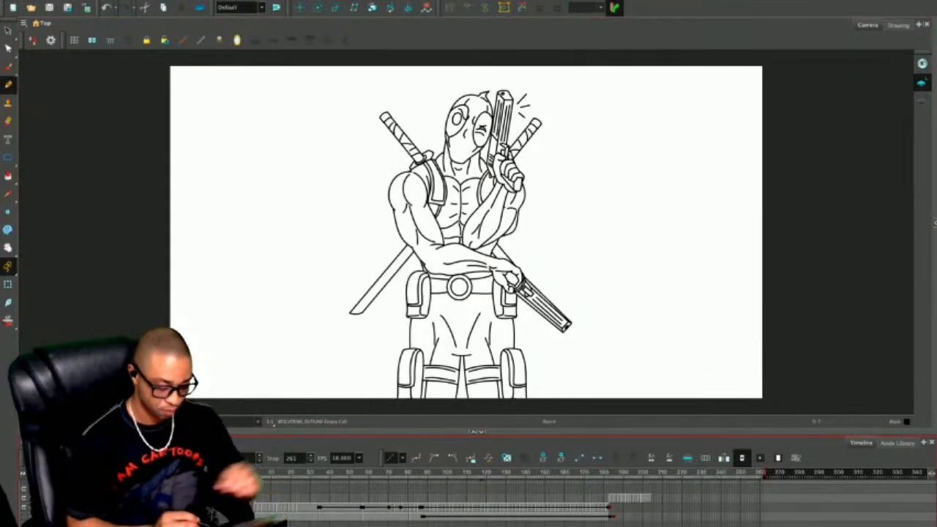
key(shift+Return)
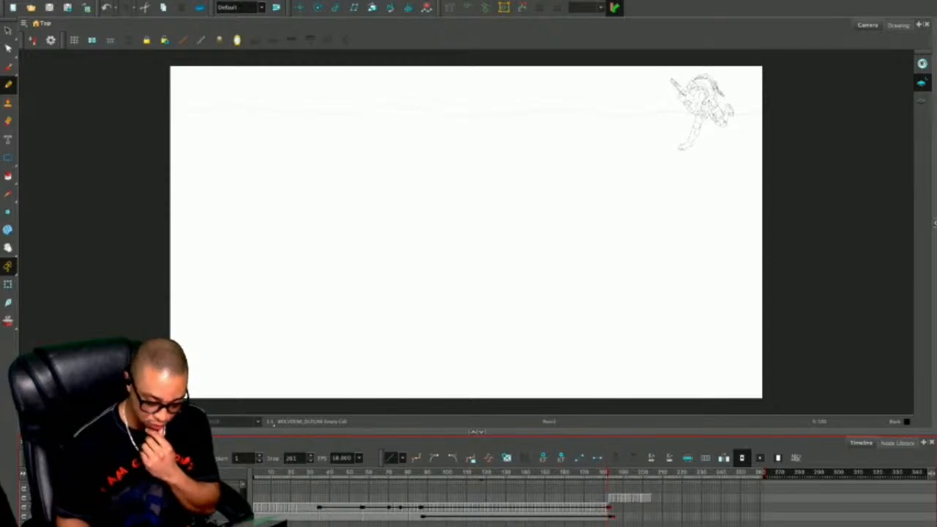
Draw short hair strokes on the elbow, upper arms and chest in the crossed-arms and arms-raised Wolverine drawings.
key(.)
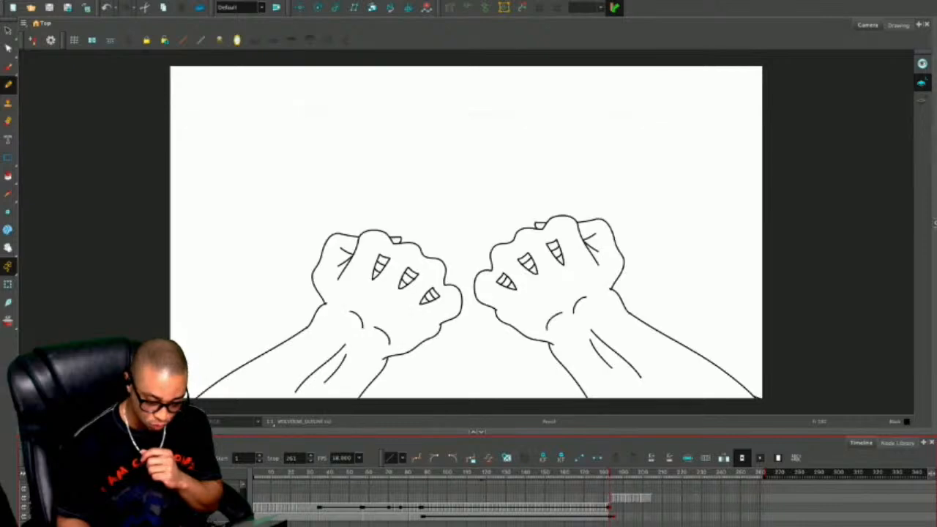
key(.)
key(.)
key(.)
key(.)
key(.)
key(.)
key(.)
key(.)
key(.)
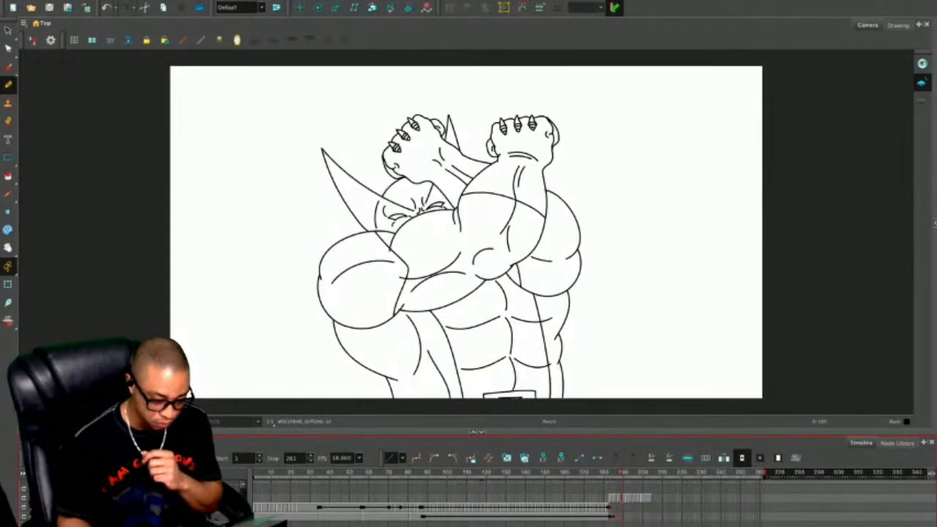
key(.)
key(.)
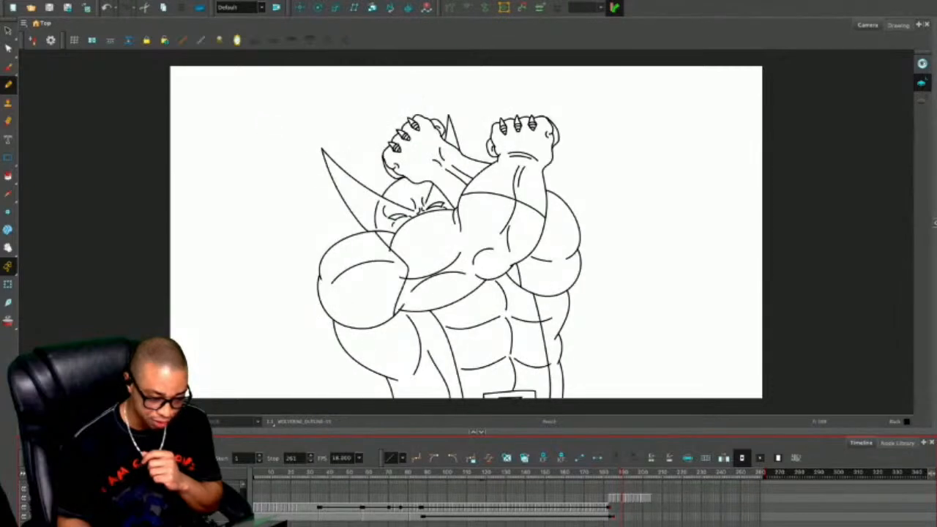
key(.)
key(period)
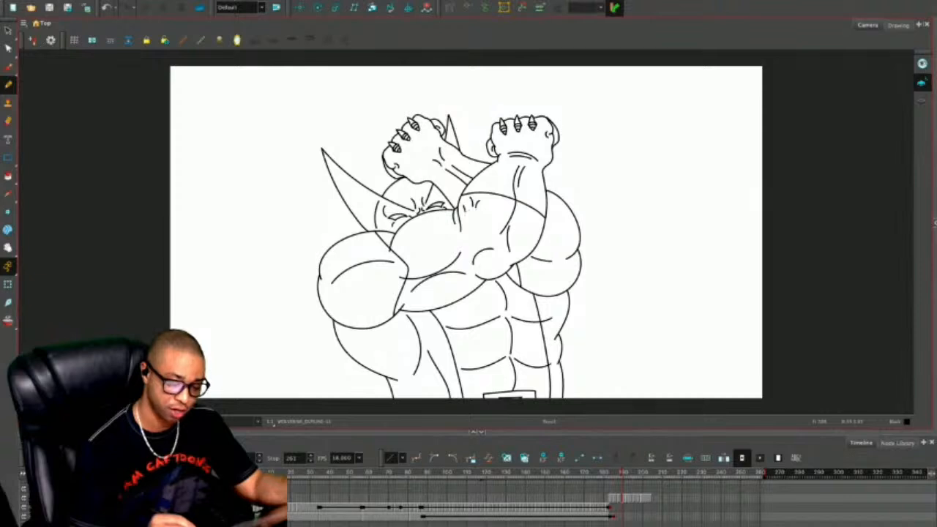
mouse_move(489, 202)
mouse_down()
mouse_move(521, 214)
mouse_move(505, 219)
mouse_move(528, 230)
mouse_up()
mouse_move(531, 216)
mouse_down()
mouse_move(517, 236)
mouse_move(529, 240)
mouse_up()
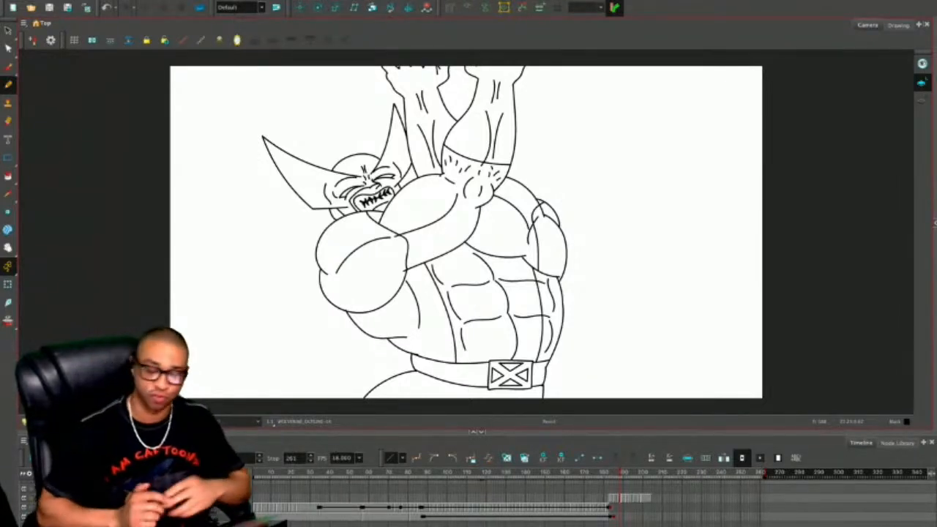
drag(430, 182, 428, 189)
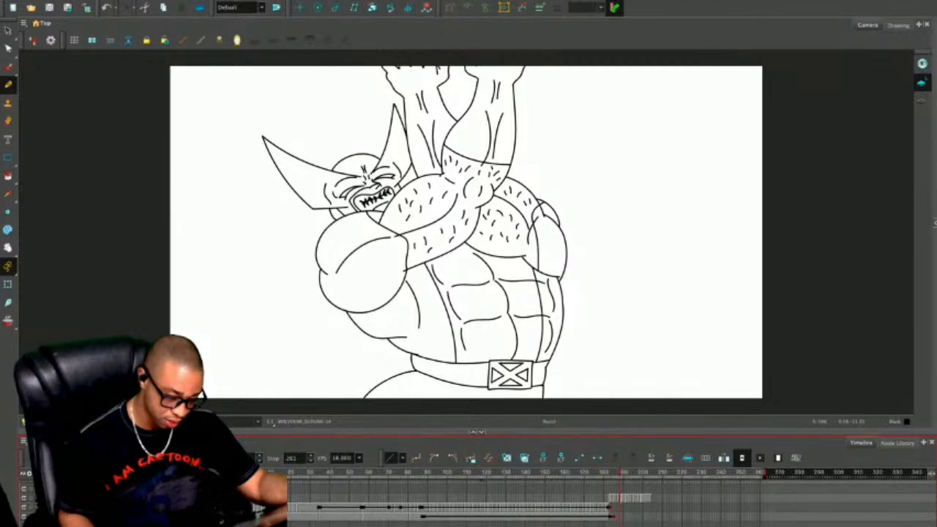
Flip back and forth through the Wolverine frames to examine the arm hair and the movement between the poses.
key(comma)
key(comma)
key(comma)
key(comma)
key(comma)
key(comma)
key(comma)
key(comma)
key(comma)
key(comma)
key(comma)
key(comma)
key(comma)
key(comma)
key(comma)
key(comma)
key(comma)
key(comma)
key(period)
key(period)
key(period)
key(period)
key(period)
key(period)
key(period)
key(period)
key(period)
key(period)
key(period)
key(period)
key(period)
key(period)
key(period)
key(period)
key(period)
key(period)
key(comma)
key(comma)
key(comma)
key(period)
key(comma)
key(period)
key(comma)
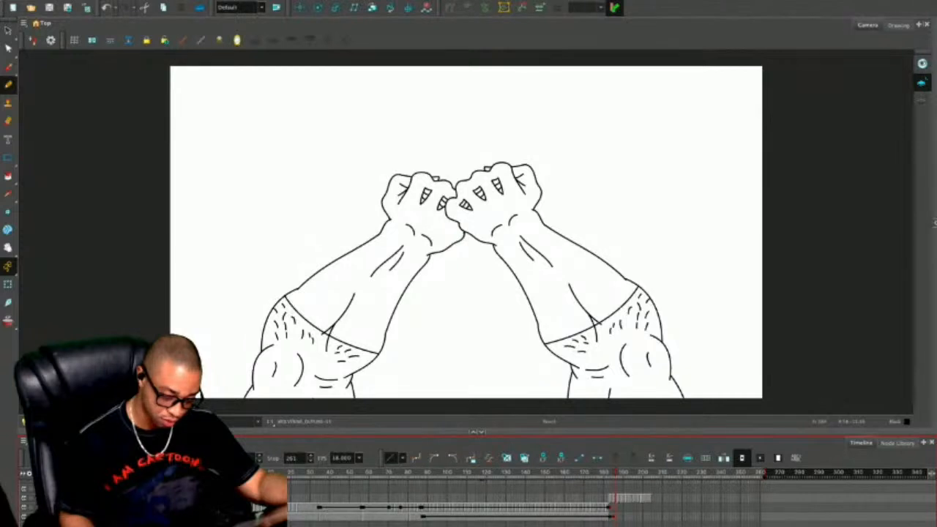
key(period)
key(comma)
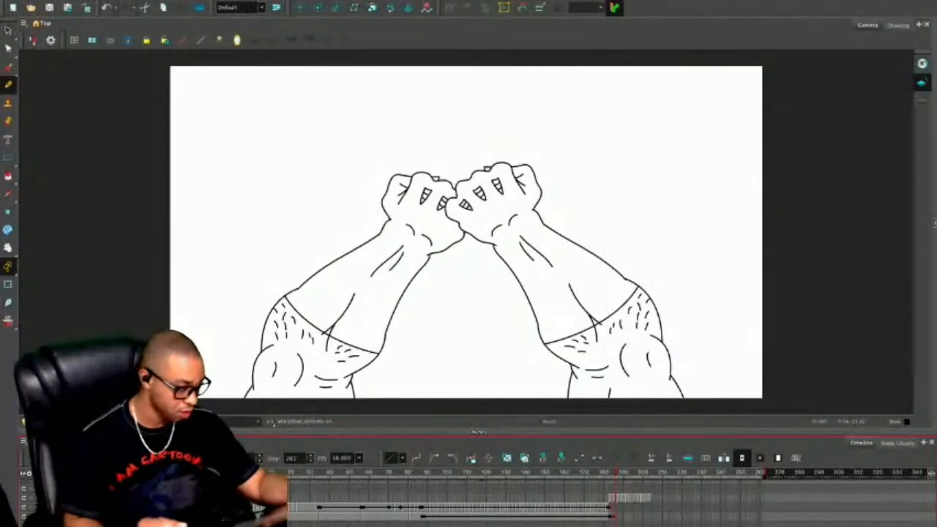
Select Wolverine's masked head in the arms-raised drawing and copy it.
key(period)
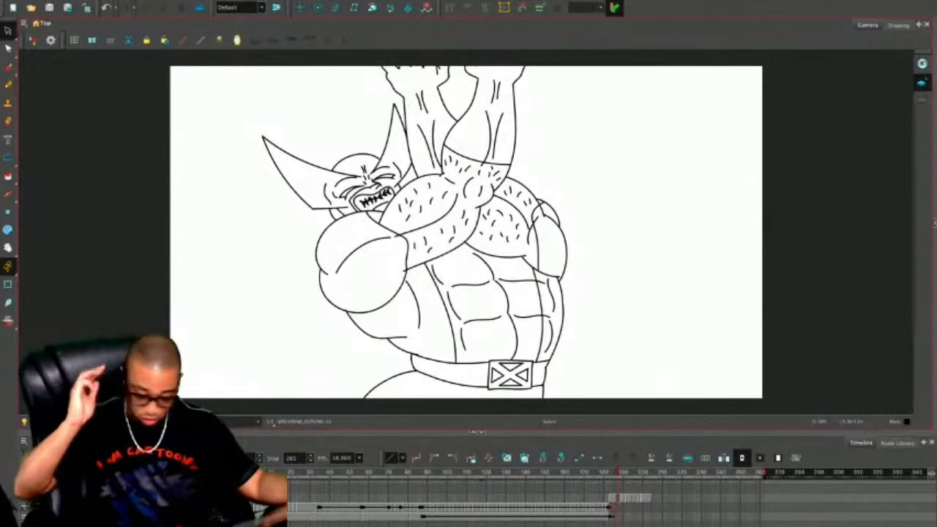
drag(327, 112, 300, 217)
mouse_move(404, 146)
mouse_down()
mouse_move(340, 103)
mouse_move(329, 216)
mouse_move(338, 218)
mouse_up()
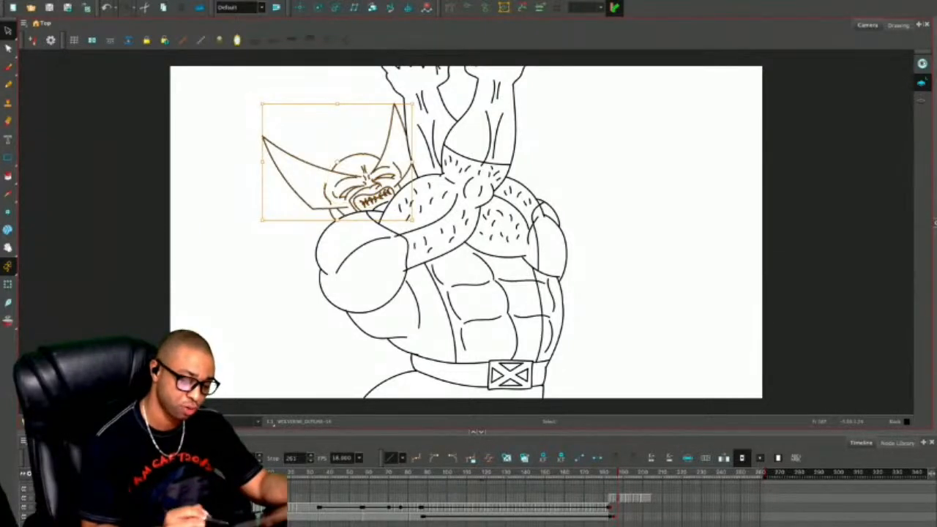
drag(330, 192, 395, 198)
key(ctrl+c)
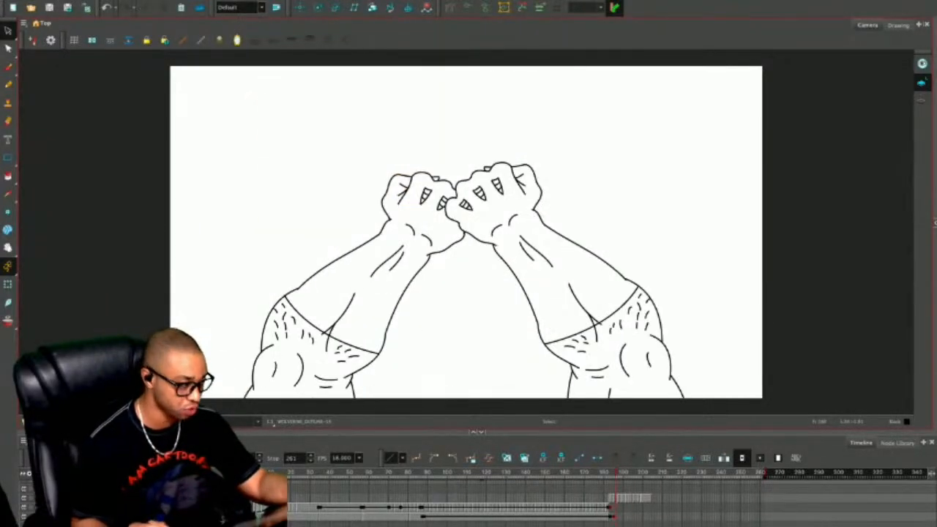
Paste the head into the preceding fists drawing, placing it between the arms mostly below the camera frame and shrinking it slightly.
key(ctrl+v)
key(1)
key(1)
key(1)
mouse_move(438, 225)
mouse_down()
mouse_move(474, 254)
mouse_move(451, 259)
mouse_move(484, 347)
mouse_up()
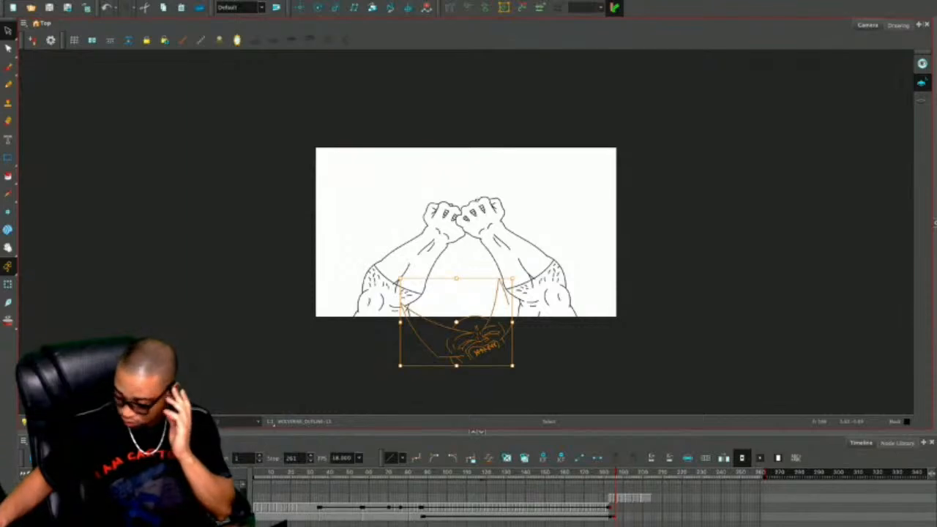
drag(517, 275, 521, 281)
drag(455, 323, 462, 330)
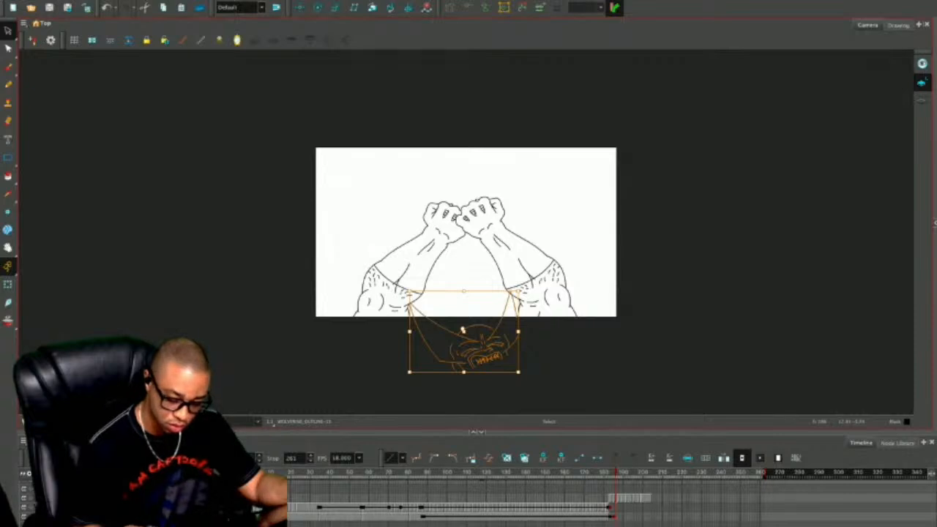
key(Escape)
Push the arms-raised drawing to a later frame, leaving empty cells between it and the fists drawing.
key(.)
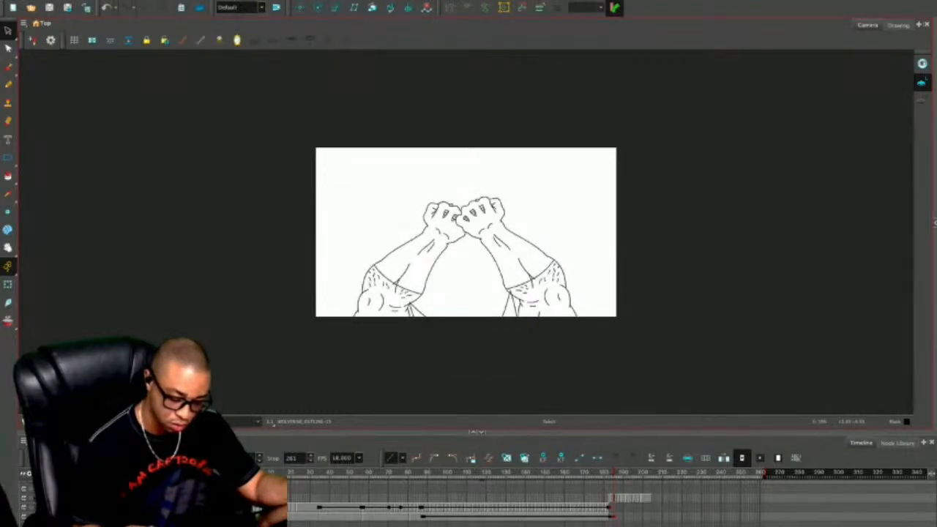
key(.)
key(.)
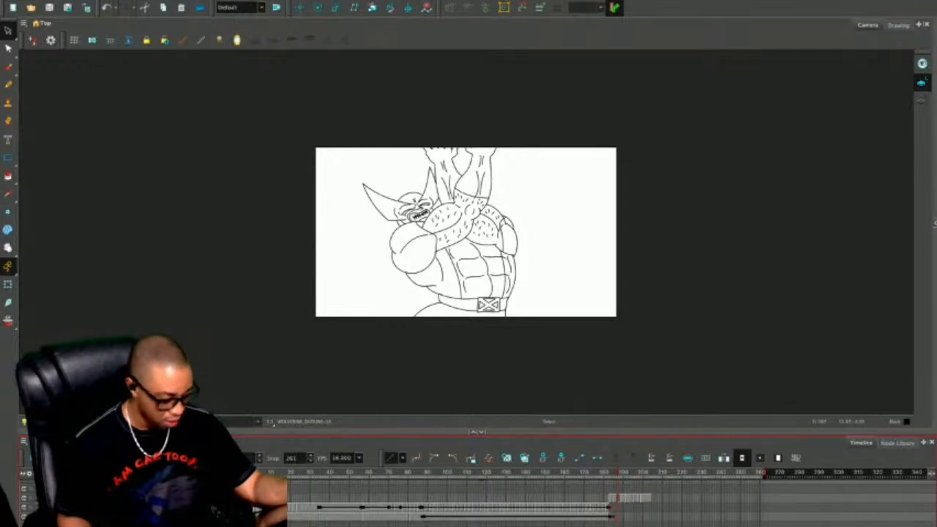
key(2)
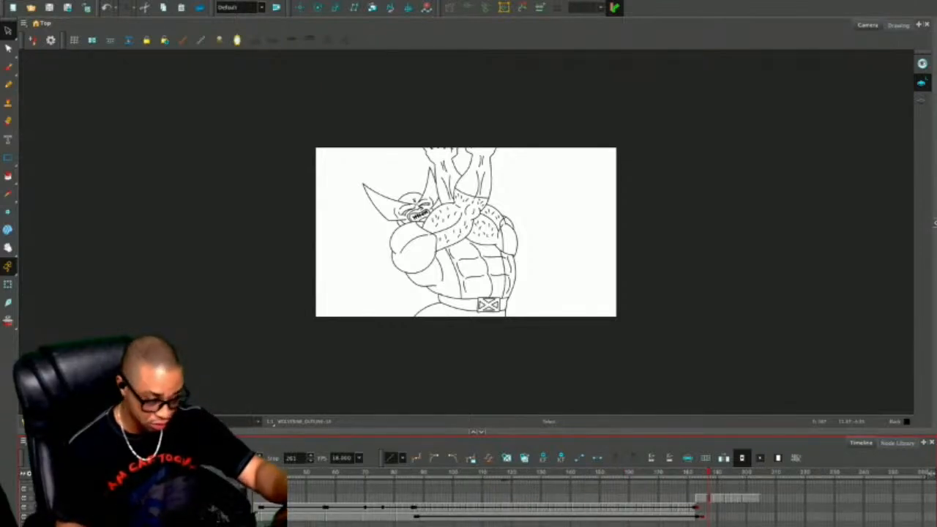
key(.)
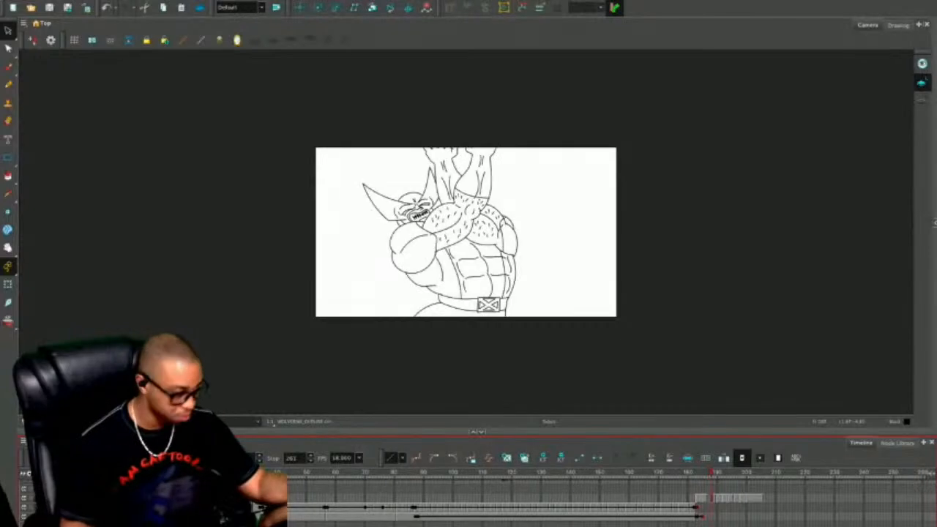
key(.)
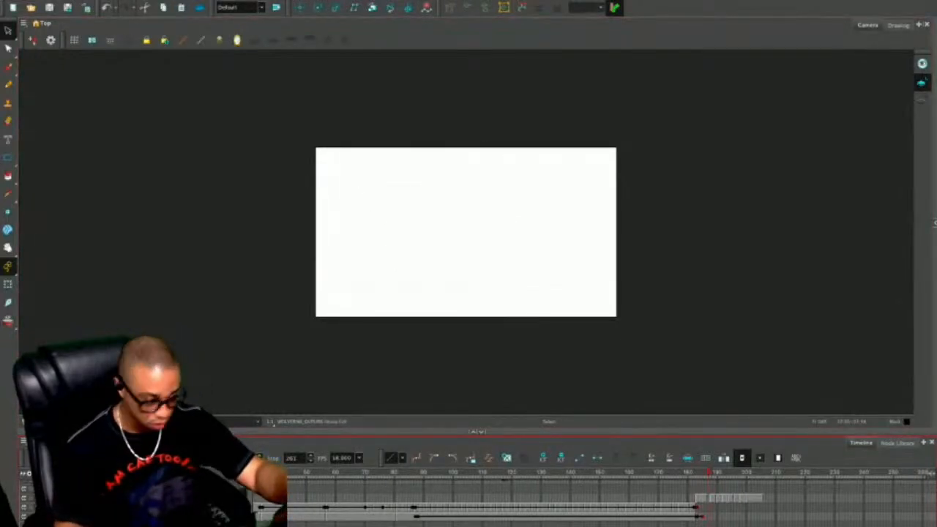
key(.)
key(.)
key(.)
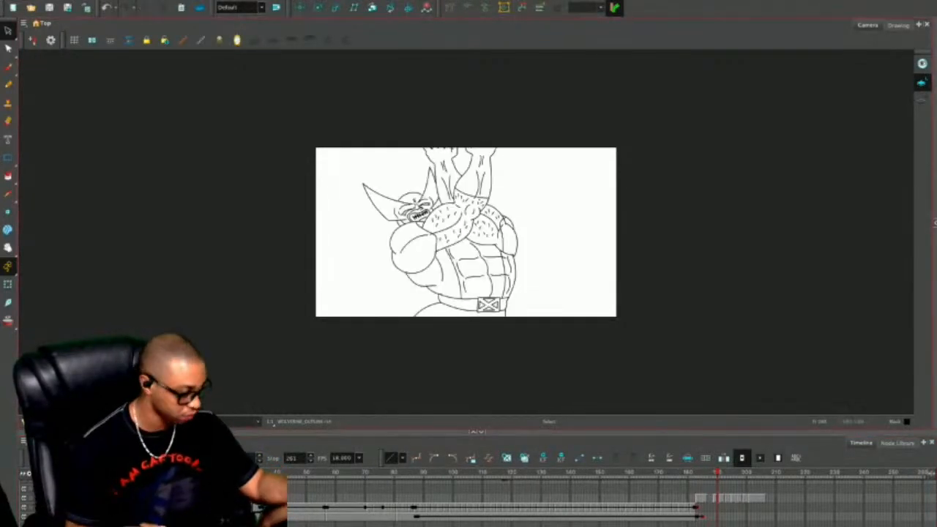
Copy the complete arms-raised figure into the empty frames before it.
key(ctrl+a)
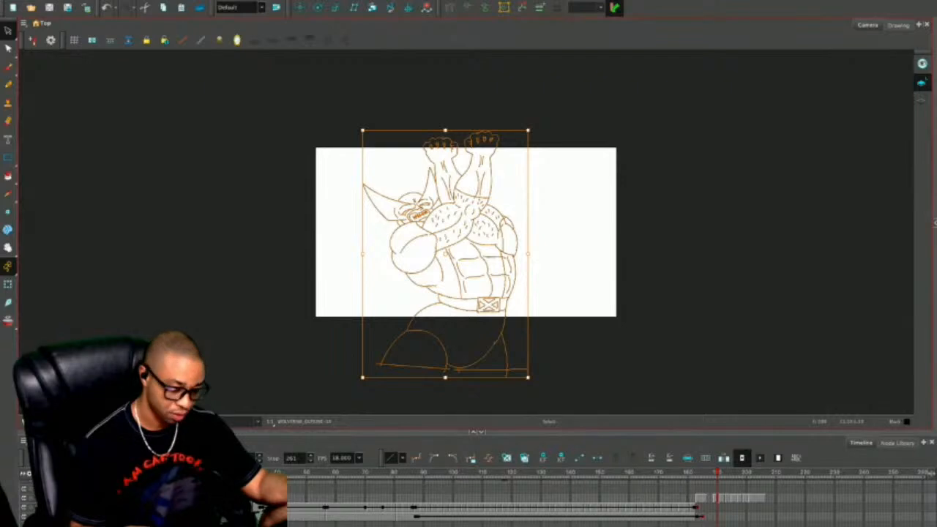
key(.)
key(ctrl+a)
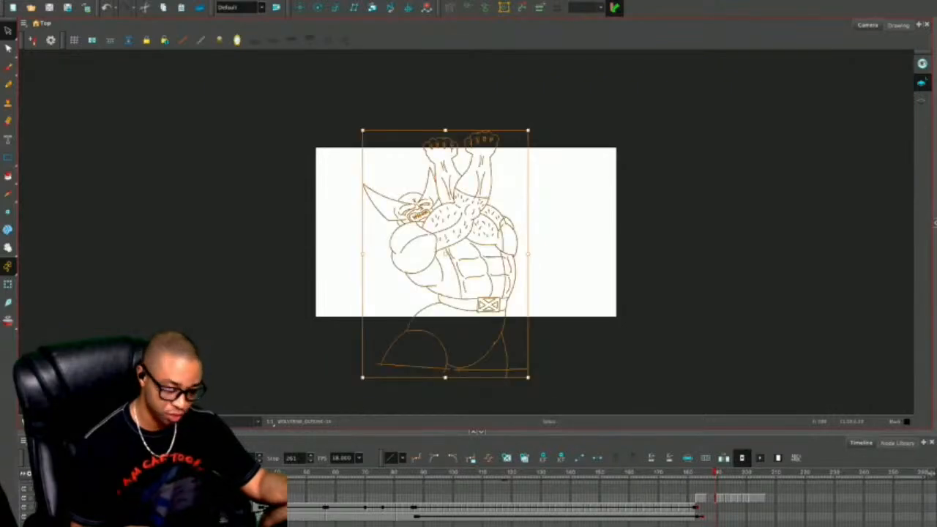
key(ctrl+v)
key(1)
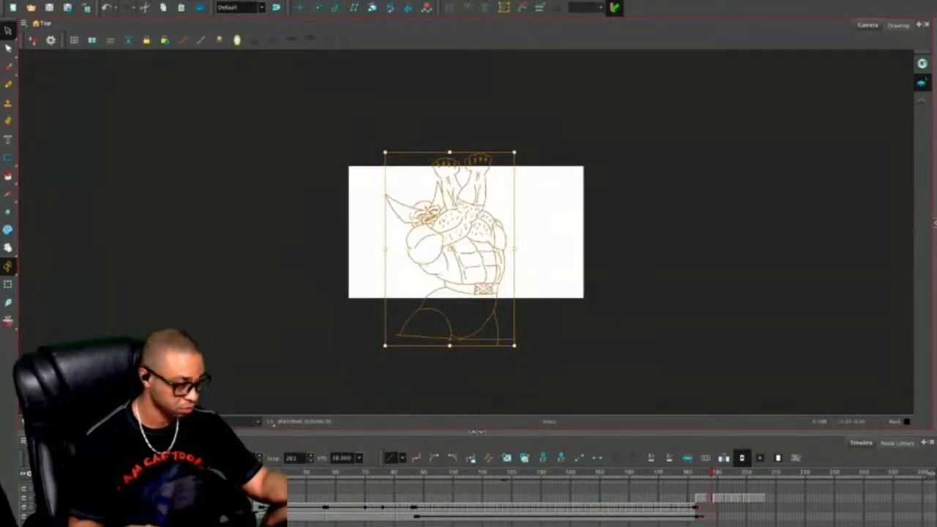
Turn on onion skinning to overlay the fists and arms-raised poses.
key(alt+o)
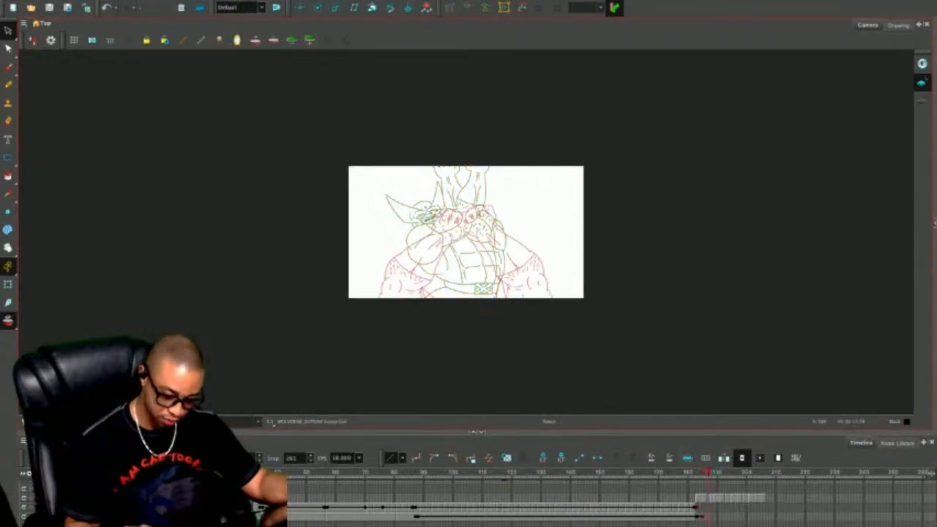
key(2)
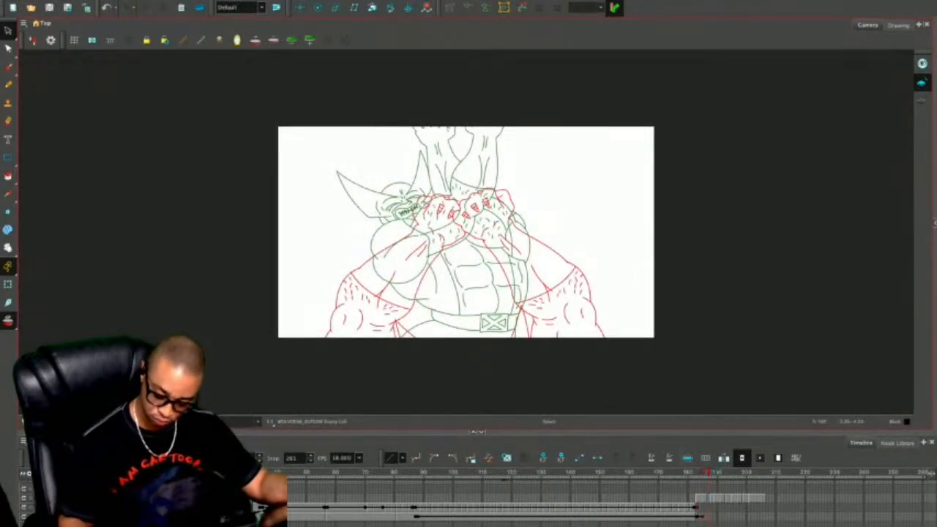
key(.)
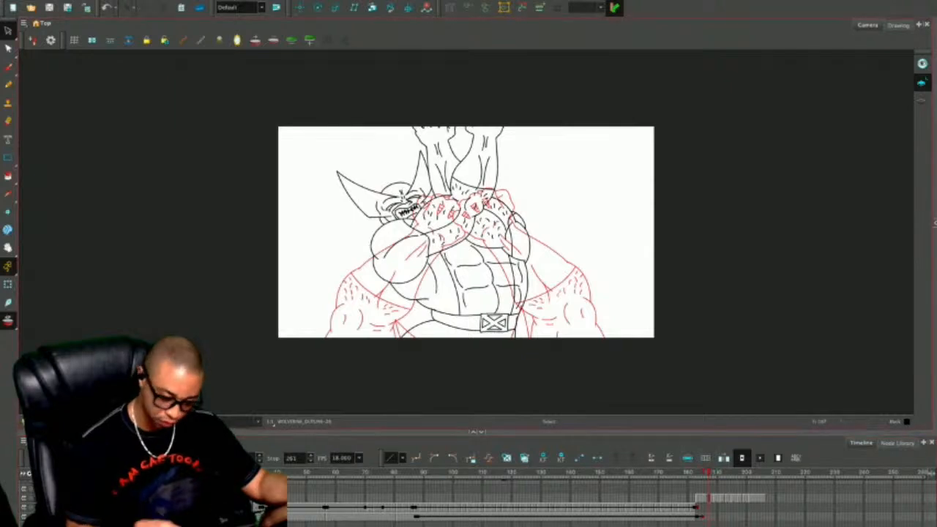
Move the whole figure in the copied drawing downward so its head and torso sit mostly below the camera frame.
key(.)
key(.)
key(.)
key(.)
key(comma)
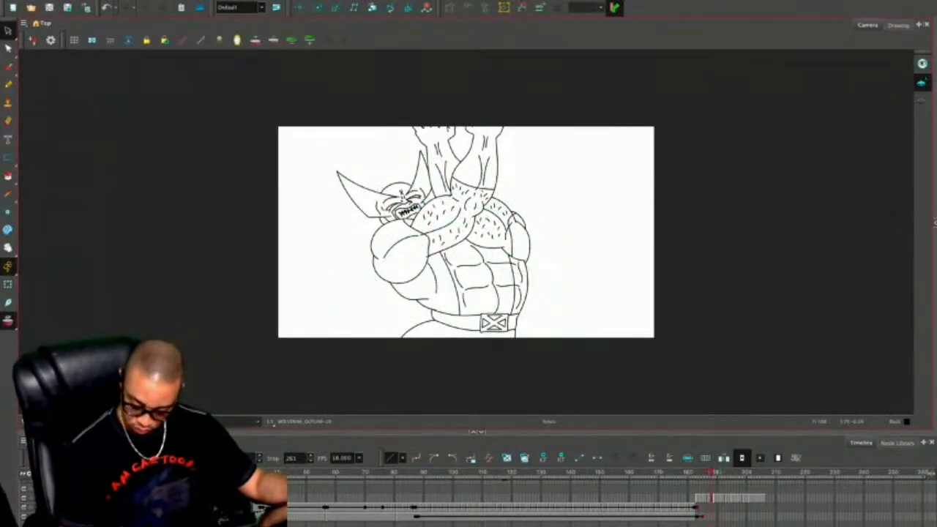
key(ctrl+a)
drag(439, 259, 449, 398)
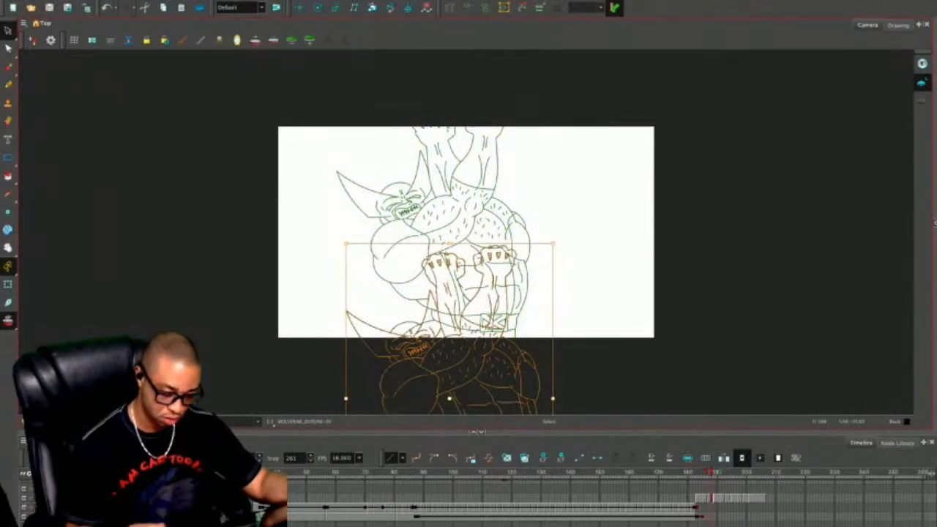
Enlarge the whole lowered figure in the preceding inbetween drawing so its raised fists come closer to the overlaid fists pose.
key(comma)
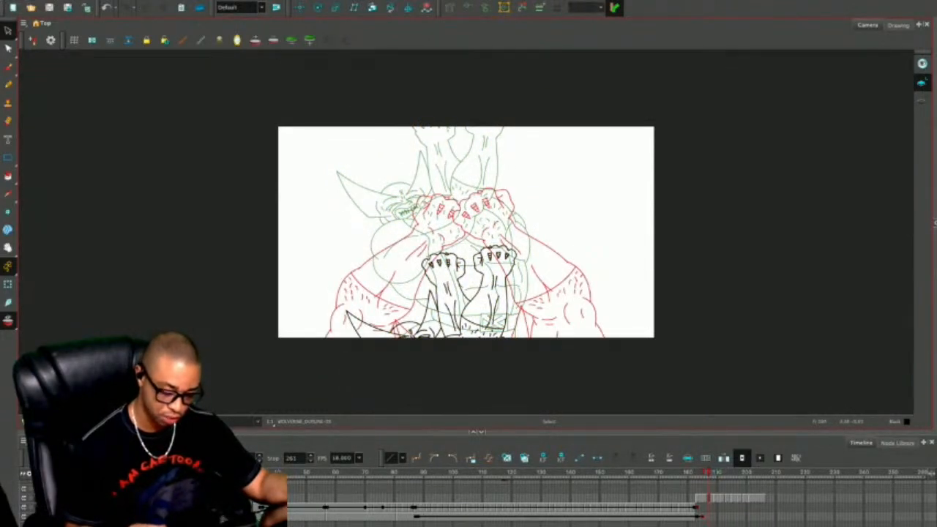
key(1)
key(1)
key(ctrl+a)
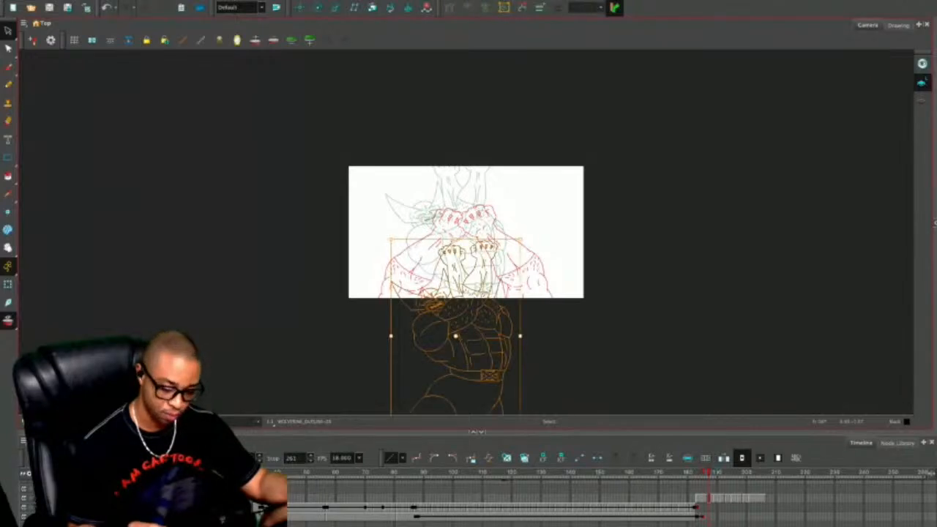
mouse_move(520, 239)
mouse_down()
mouse_move(548, 198)
mouse_move(500, 262)
mouse_up()
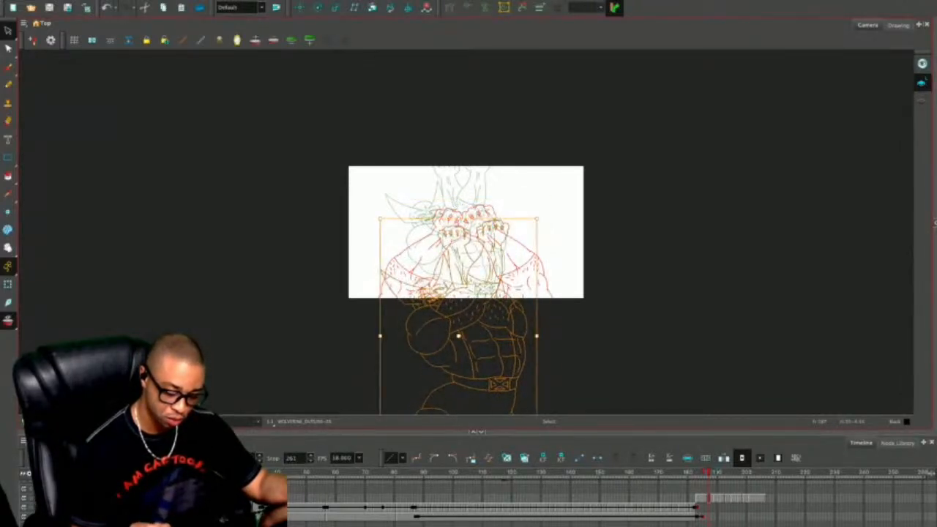
key(Escape)
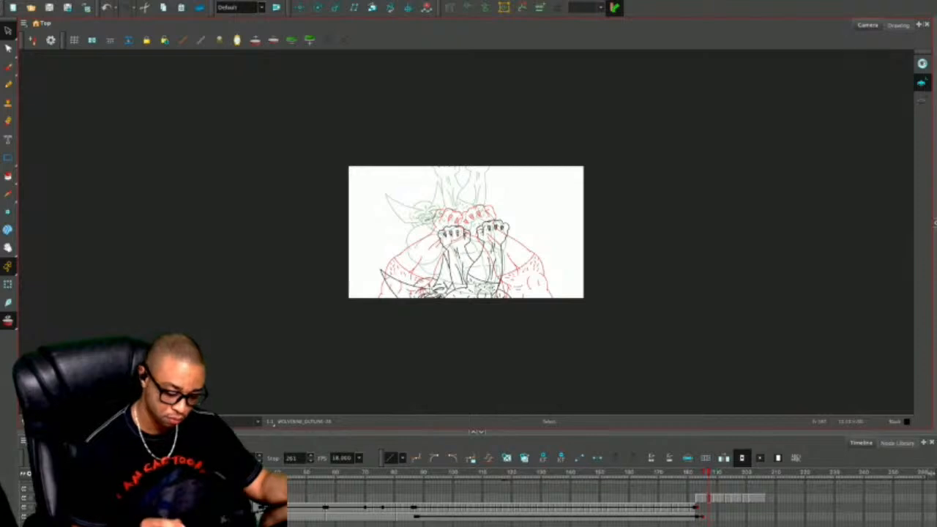
Turn off onion skinning and set the forearm and fist nearest the head aside, beyond the right edge of the camera frame.
key(2)
key(2)
key(alt+o)
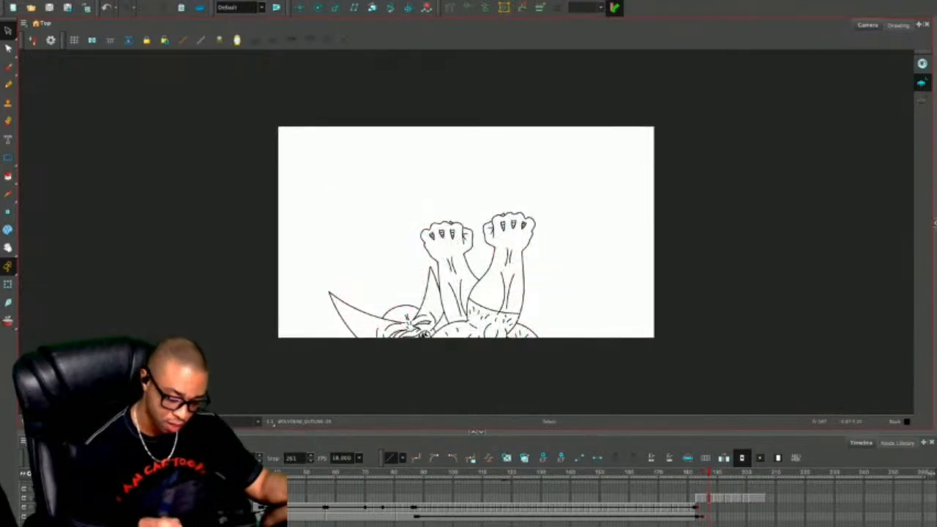
mouse_move(456, 207)
mouse_down()
mouse_move(418, 239)
mouse_move(447, 313)
mouse_move(456, 207)
mouse_up()
drag(448, 271, 675, 232)
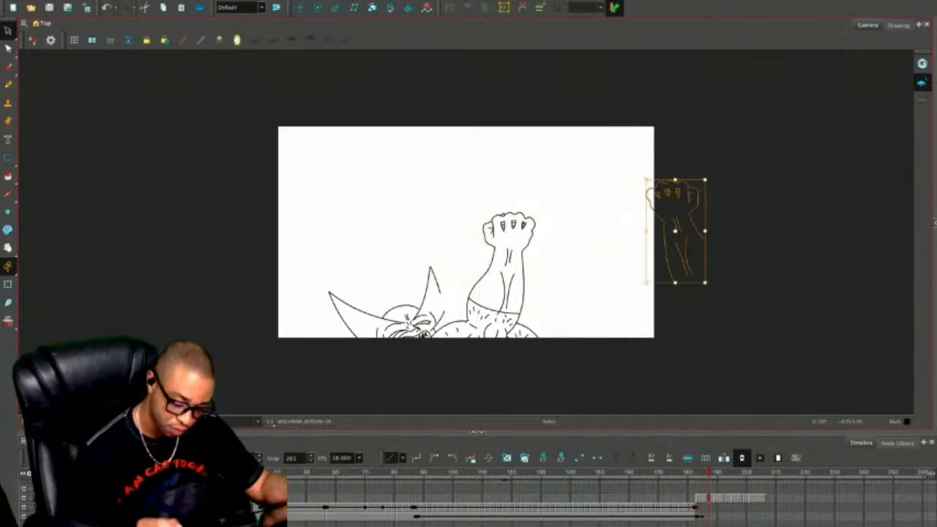
key(Escape)
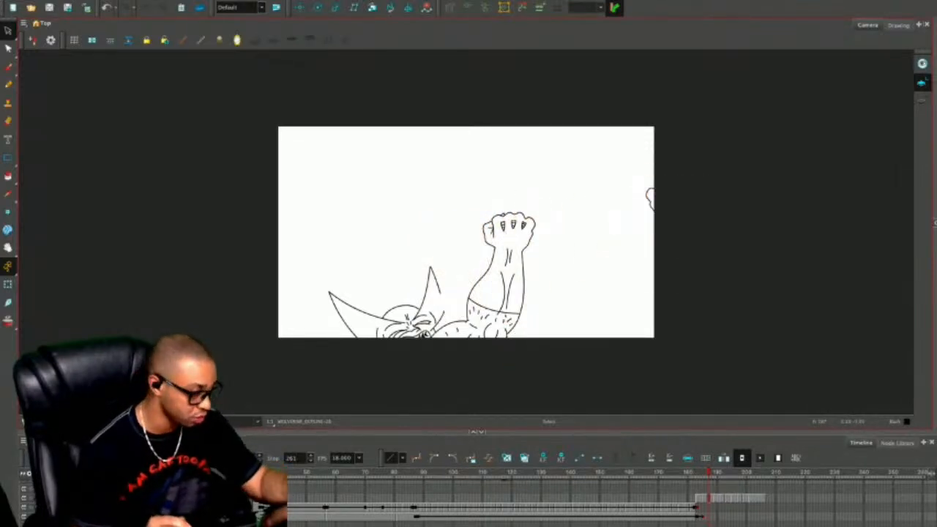
Complete the outline of the mask's right horn with the Pencil where the removed forearm had covered it.
key(alt+/)
key(2)
key(2)
key(2)
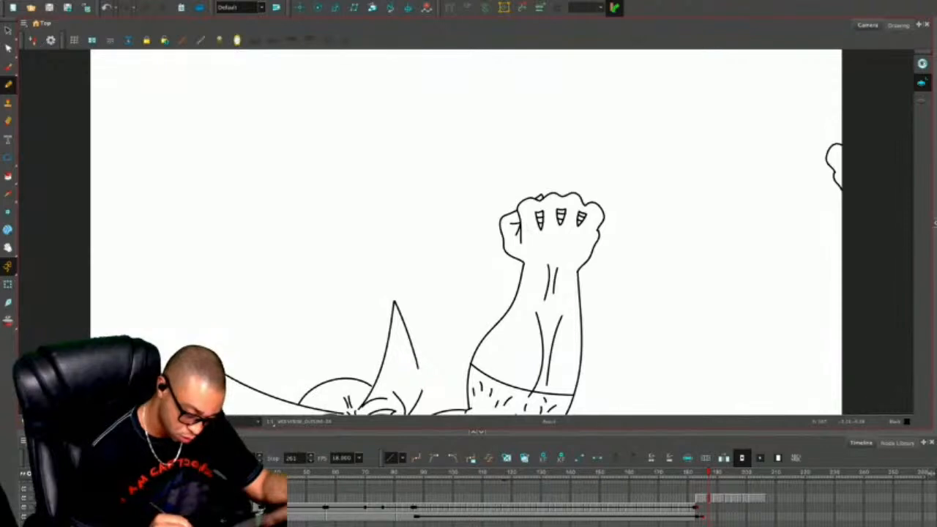
key(ctrl+z)
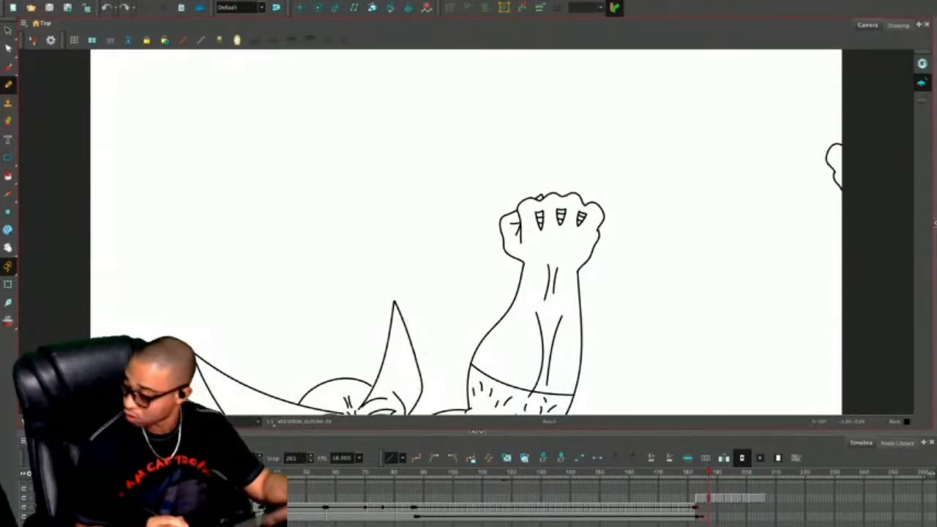
Move the remaining raised arm left so it sits directly beside the mask's horn.
key(1)
key(1)
key(1)
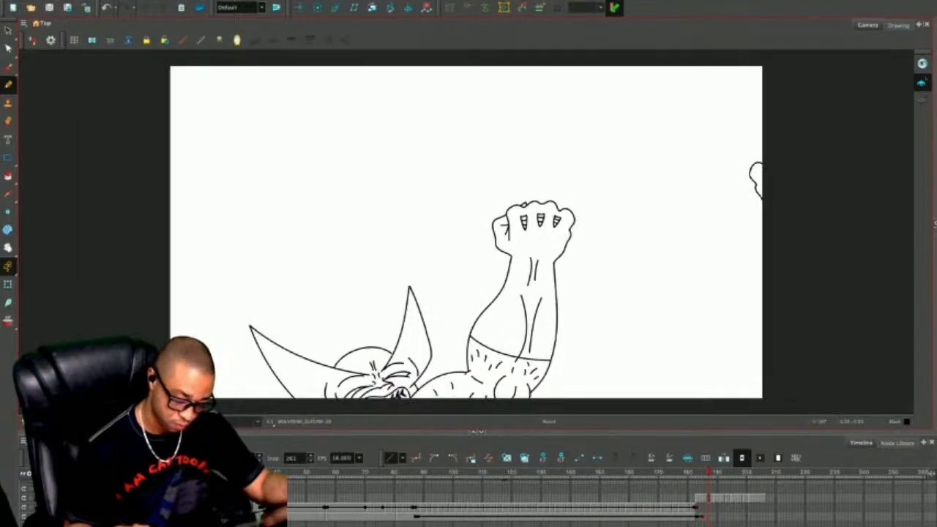
drag(472, 295, 458, 283)
key(alt+s)
mouse_move(491, 176)
mouse_down()
mouse_move(439, 316)
mouse_move(529, 222)
mouse_move(505, 188)
mouse_up()
drag(486, 260, 466, 268)
drag(622, 146, 633, 138)
drag(669, 205, 516, 259)
Cut the set-aside forearm from the drawing and shift the rest of the figure to the left.
mouse_move(677, 146)
mouse_down()
mouse_move(683, 295)
mouse_move(690, 290)
mouse_up()
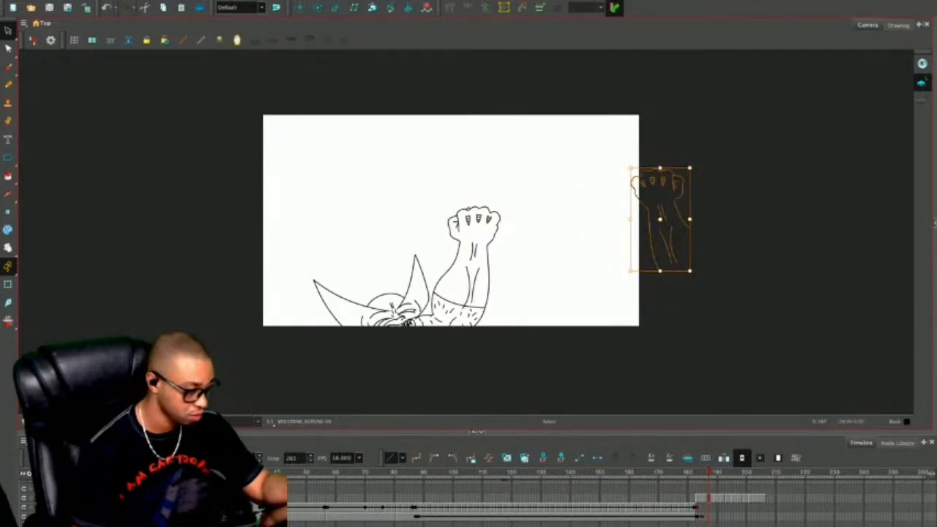
key(Delete)
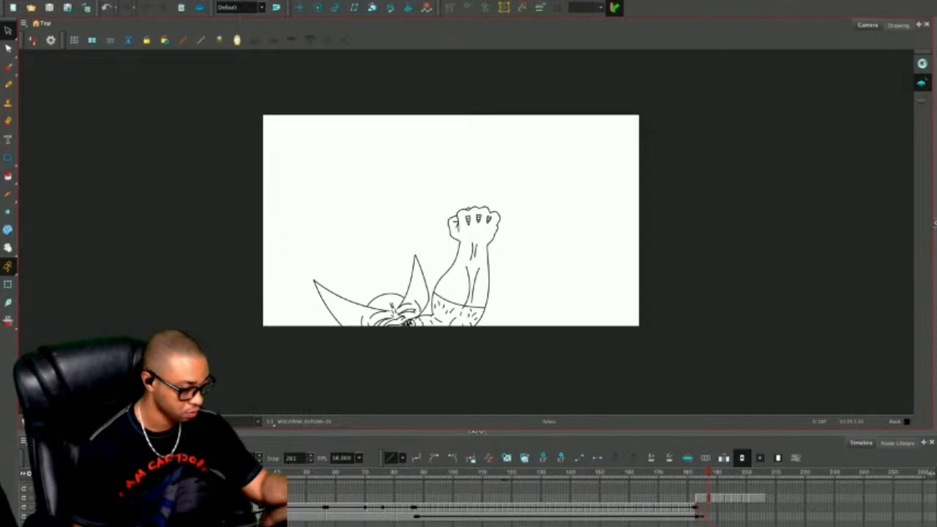
key(ctrl+a)
drag(439, 307, 410, 308)
Paste the forearm slightly lower on the right of the raised arm and extend its outer contour to the camera frame's bottom edge.
key(ctrl+v)
drag(659, 219, 472, 291)
key(Escape)
key(alt+b)
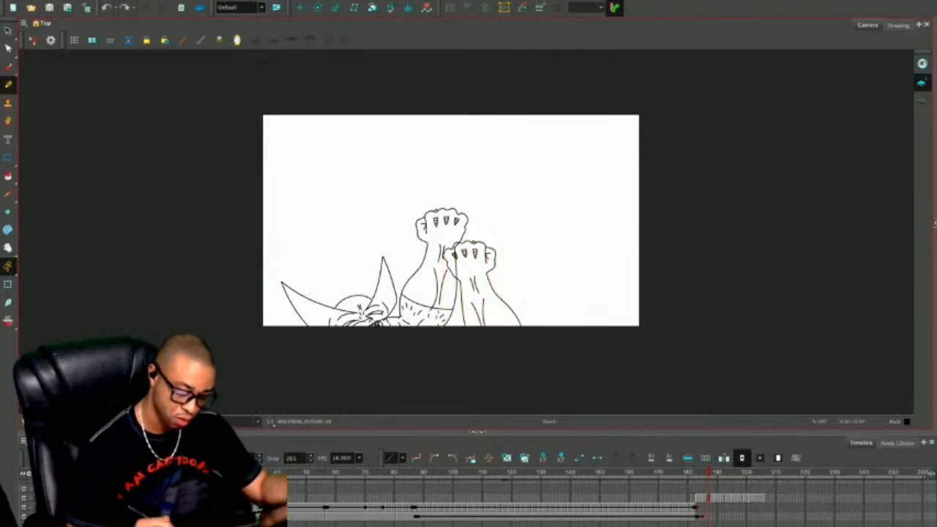
Remove the rear fist's outline and claw portions that overlap the front arm, so the rear fist sits behind it.
key(2)
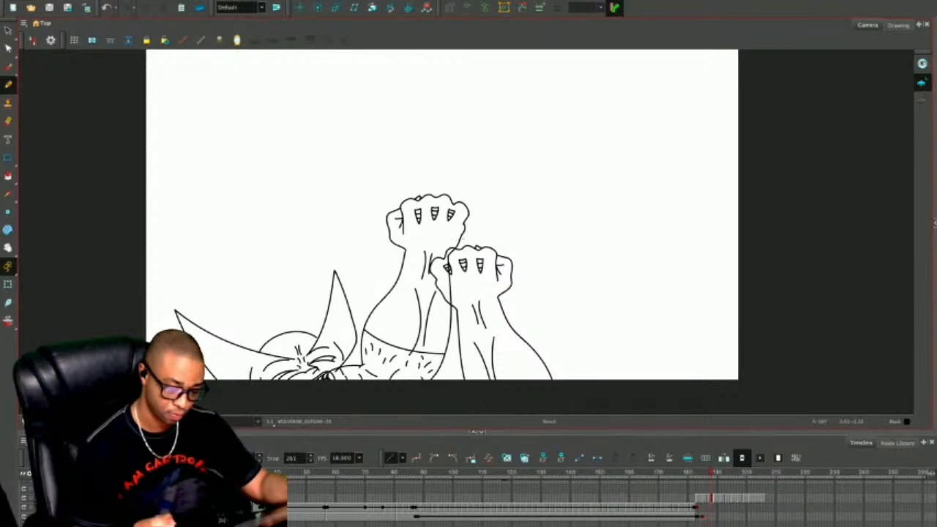
key(.)
key(2)
key(2)
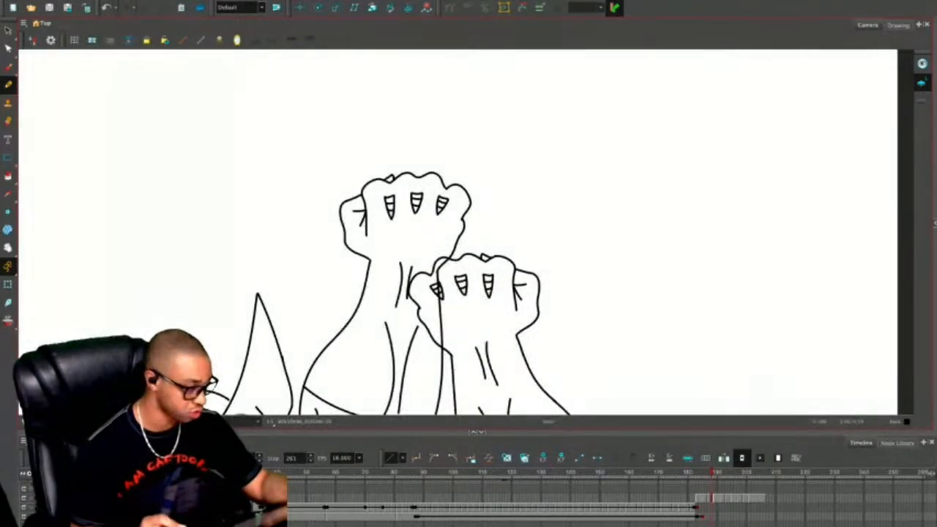
space+drag(455, 231, 461, 196)
key(alt+e)
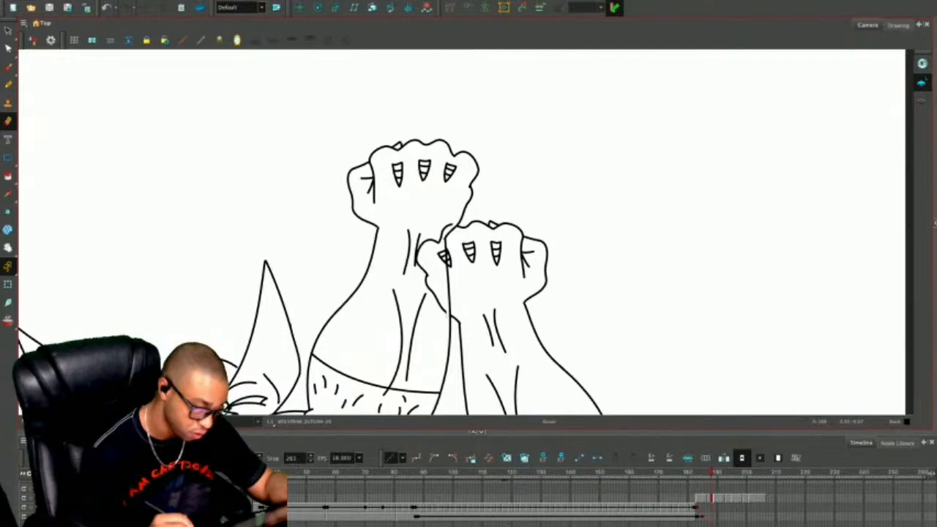
key(alt+s)
drag(435, 281, 443, 228)
drag(432, 307, 445, 296)
key(2)
key(2)
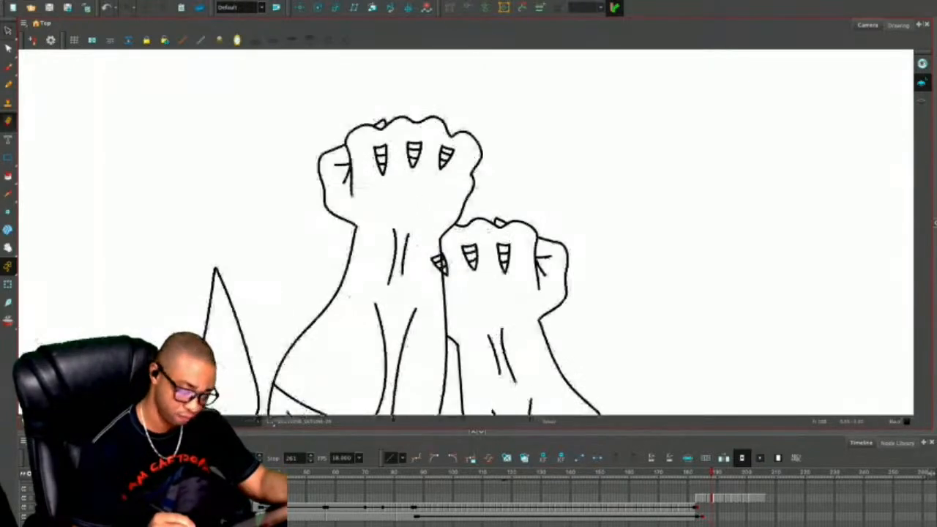
mouse_move(429, 259)
mouse_down()
mouse_move(432, 295)
mouse_move(421, 275)
mouse_up()
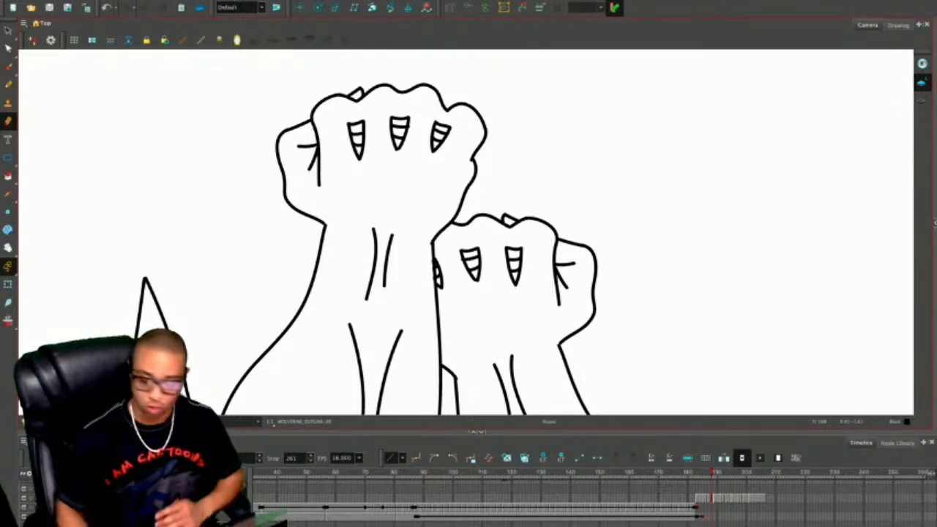
Step back and forth through the frames around the fists and arms-raised shots to check the flow of the transition.
key(1)
key(1)
key(1)
key(1)
key(1)
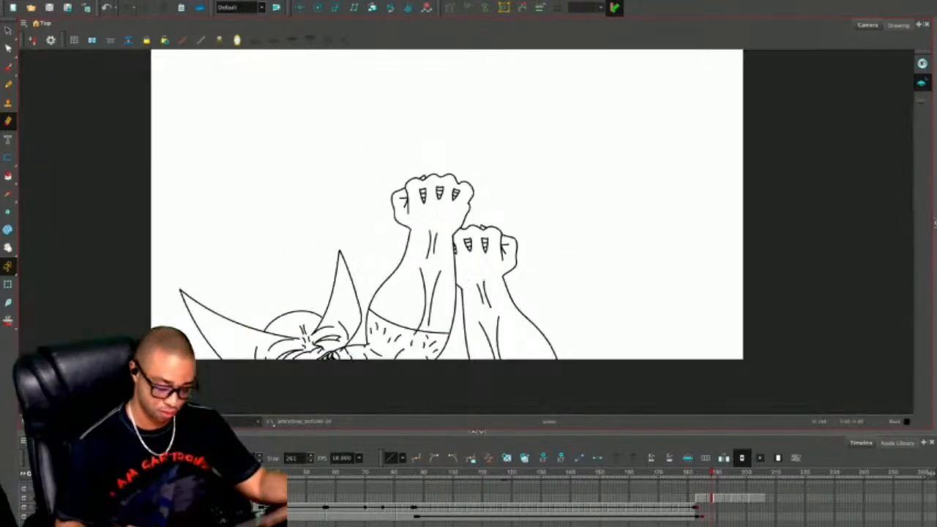
drag(627, 320, 611, 296)
key(comma)
key(comma)
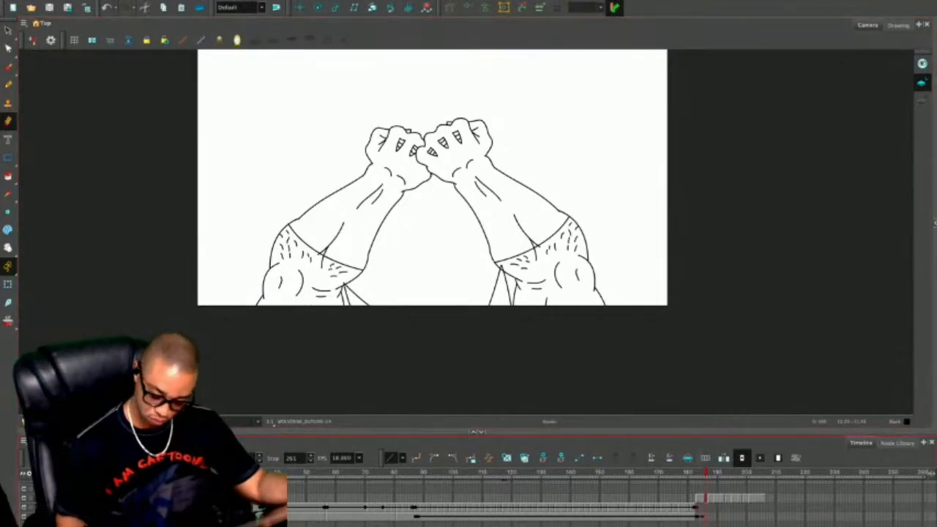
key(comma)
key(period)
key(period)
key(period)
key(period)
key(period)
key(period)
key(period)
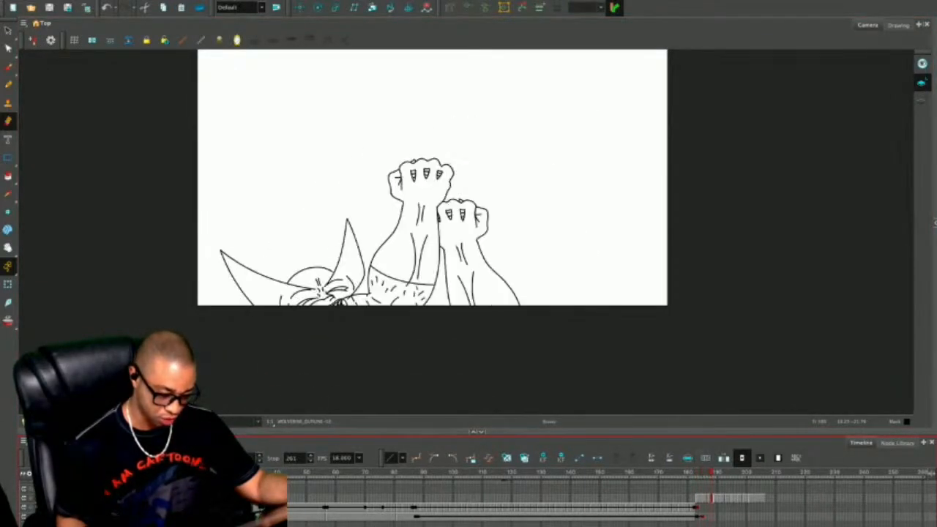
key(comma)
key(comma)
key(comma)
key(comma)
key(comma)
key(comma)
key(comma)
key(period)
key(period)
key(period)
key(period)
key(period)
key(period)
key(period)
key(period)
key(comma)
key(comma)
key(comma)
key(comma)
key(comma)
key(comma)
key(comma)
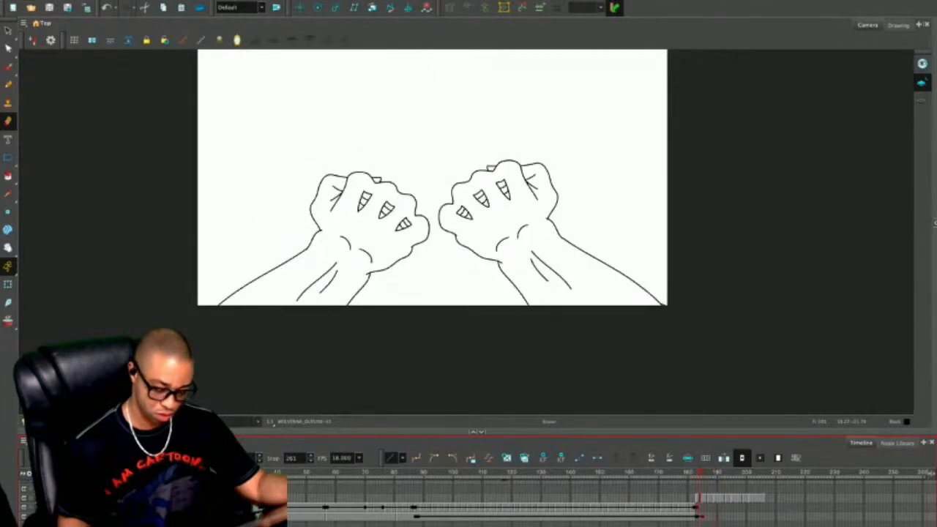
key(period)
key(period)
key(period)
key(period)
key(period)
key(period)
key(period)
key(period)
key(period)
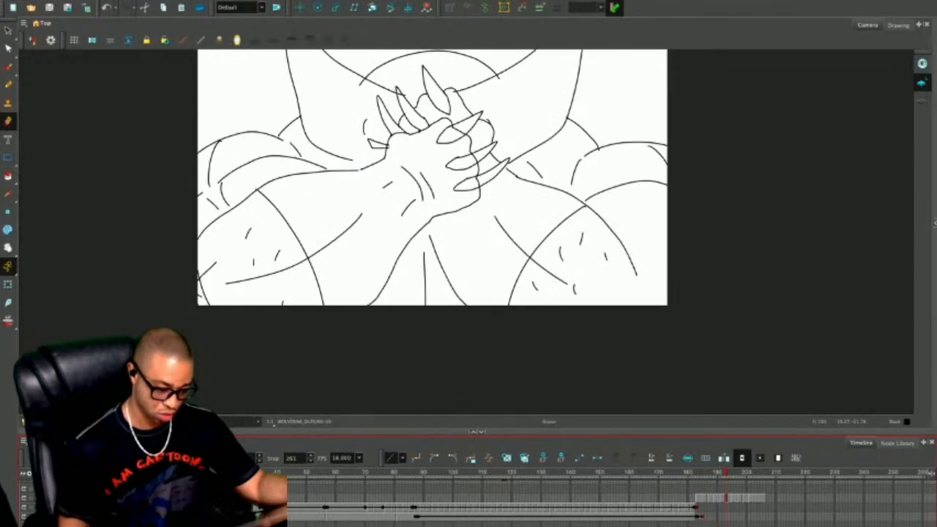
key(period)
key(period)
key(comma)
key(comma)
key(comma)
key(comma)
key(comma)
key(comma)
key(comma)
key(comma)
key(comma)
key(comma)
key(comma)
key(period)
key(period)
key(period)
key(period)
key(period)
key(period)
key(period)
key(period)
key(period)
key(period)
key(comma)
key(comma)
key(comma)
key(comma)
key(comma)
key(comma)
key(comma)
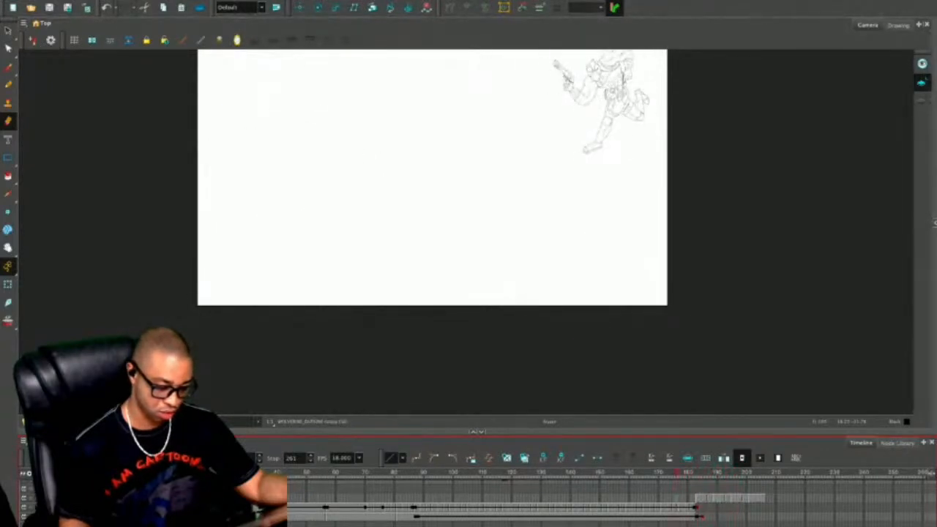
key(period)
key(period)
key(period)
key(period)
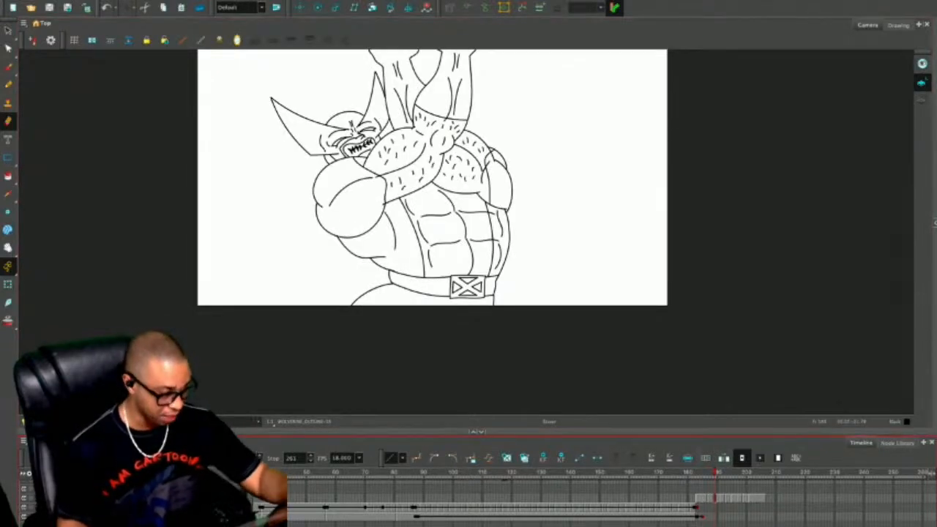
Push the arms-raised drawing two frames later and copy its complete figure into the empty frames, with onion skinning on.
key(.)
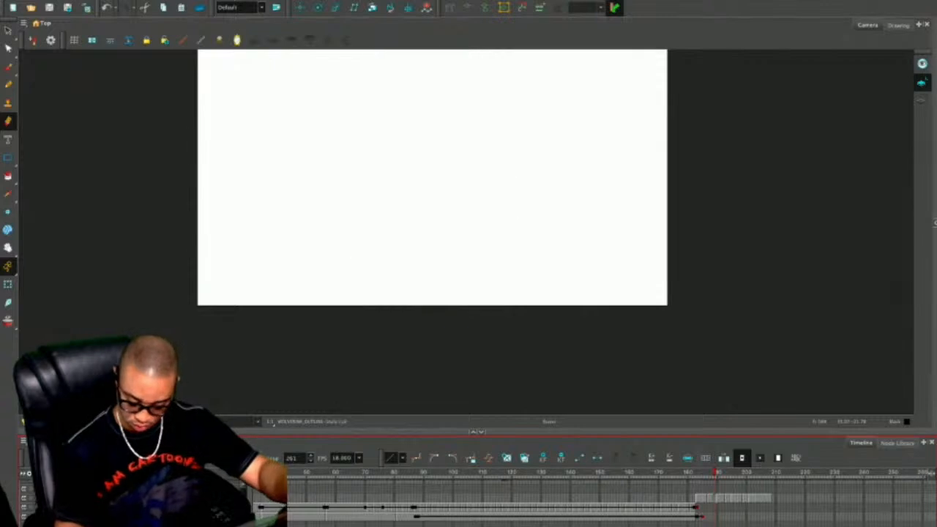
key(.)
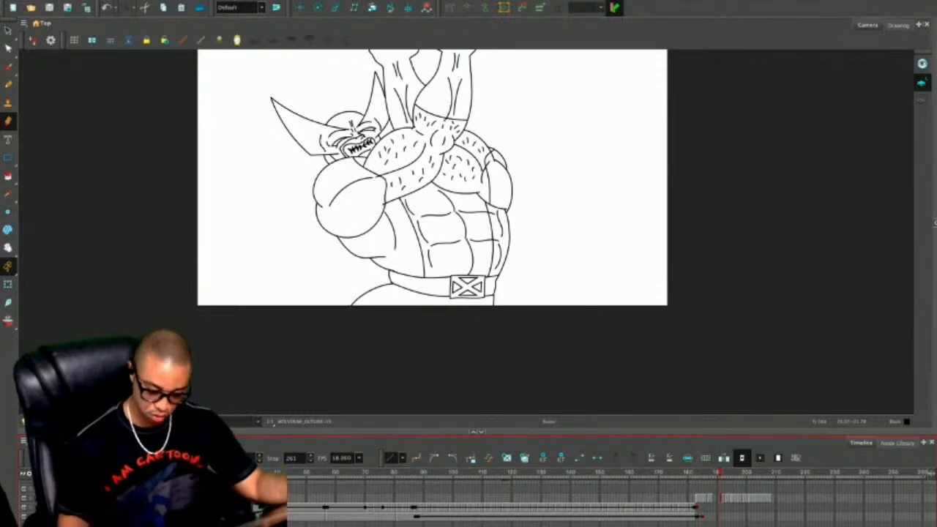
key(ctrl+a)
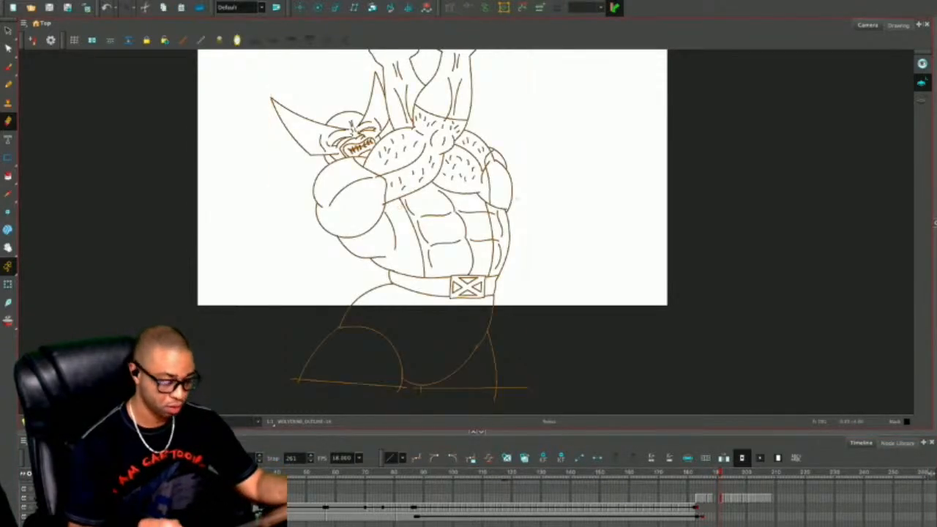
key(ctrl+a)
key(alt+o)
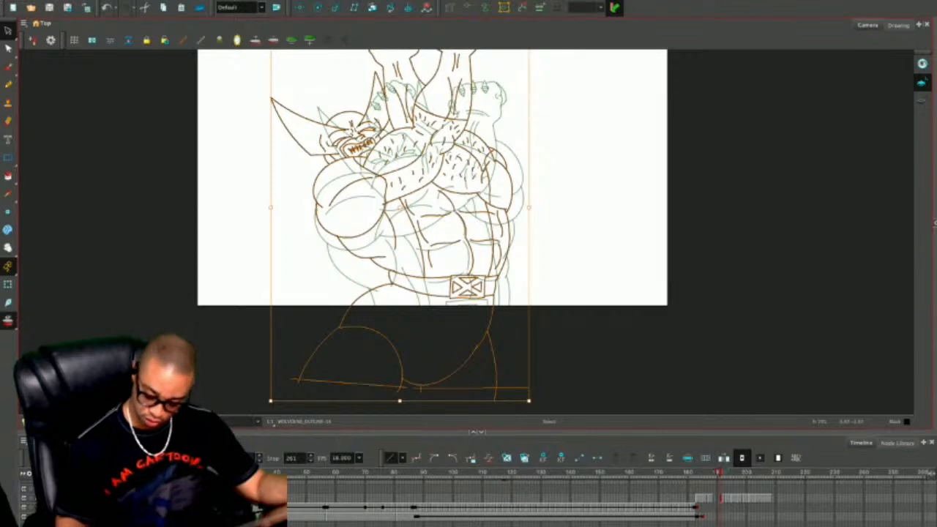
key(.)
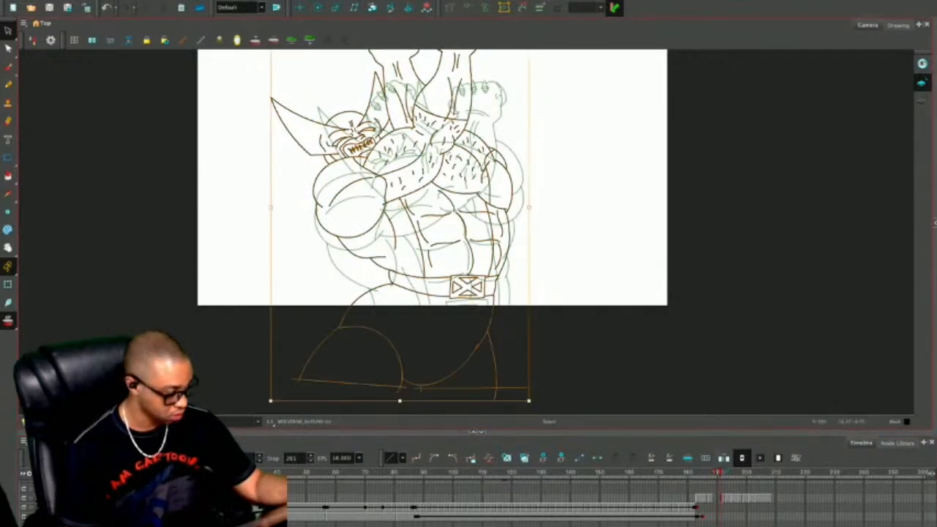
click(718, 472)
key(ctrl+a)
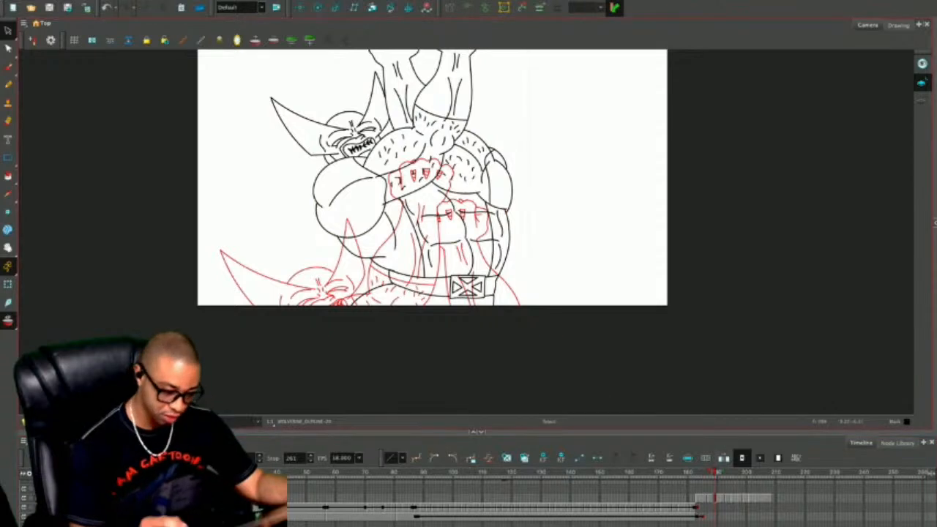
Move the whole copied figure down between the two overlaid poses and make it slightly wider and shorter.
key(ctrl+a)
click(8, 320)
click(8, 320)
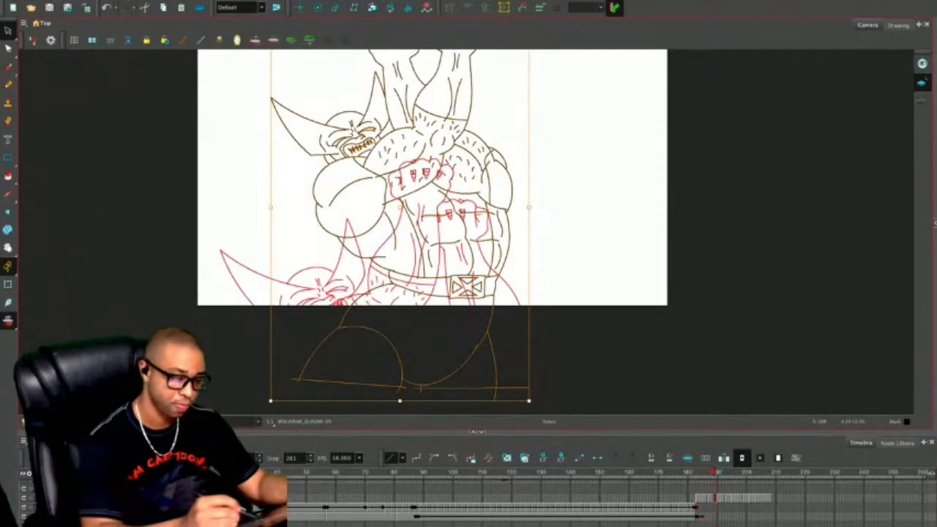
drag(456, 176, 459, 227)
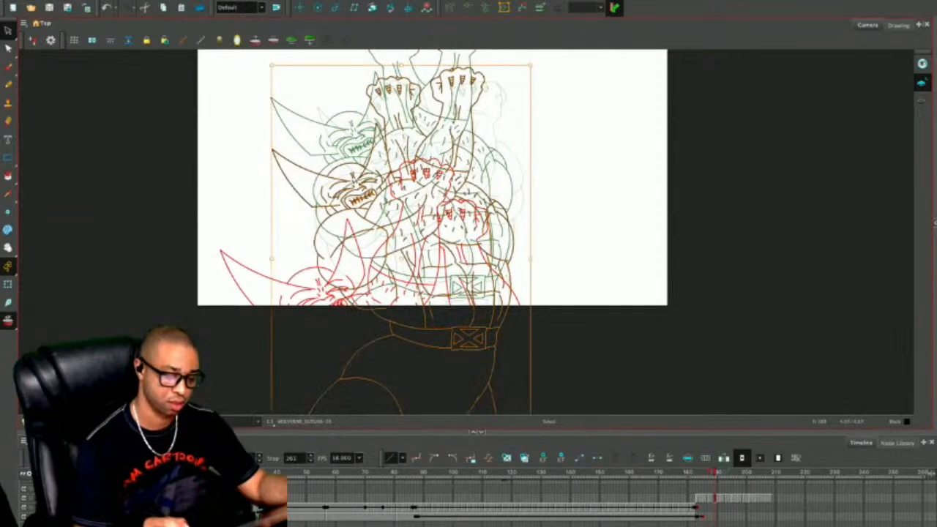
drag(530, 65, 536, 73)
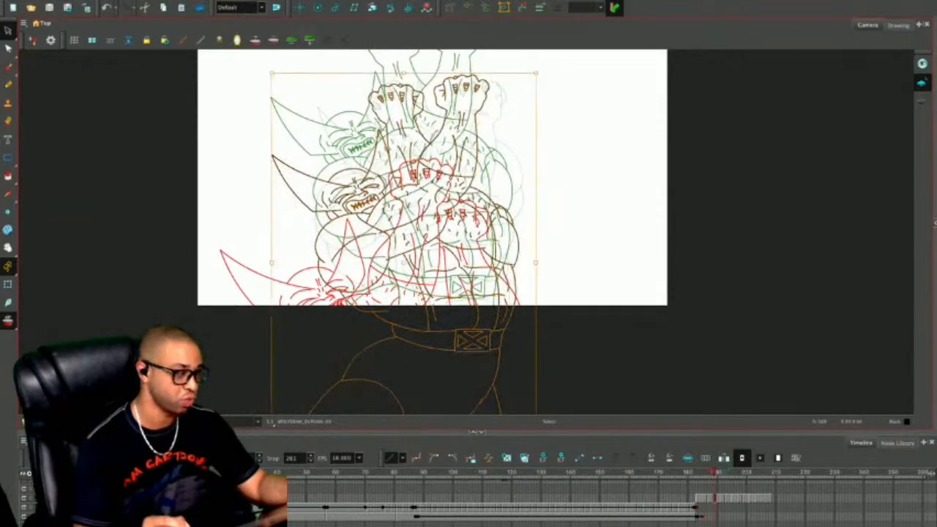
Turn off onion skinning and step through the neighbouring frames to check the new inbetween's motion.
key(alt+o)
key(comma)
key(comma)
key(period)
key(period)
key(period)
key(period)
key(period)
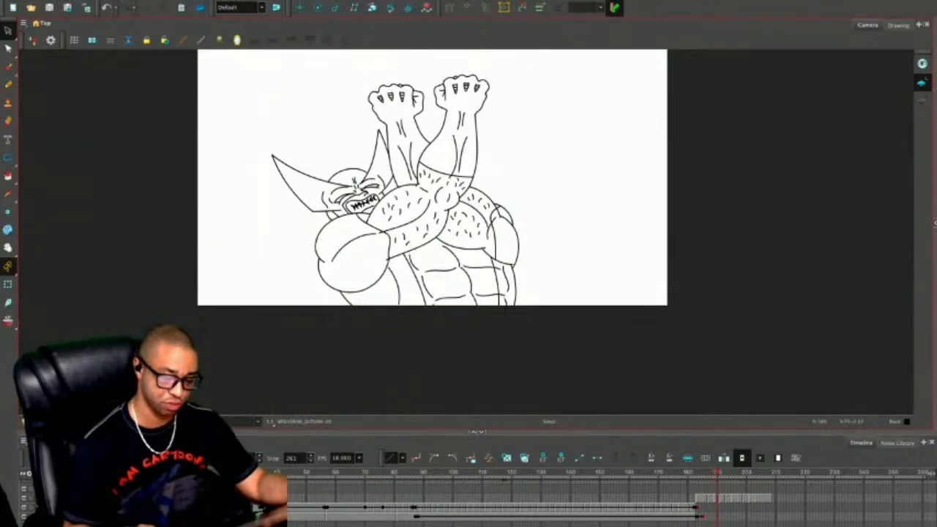
Step repeatedly between the two-fists drawing and the frames past the arms-raised pose, and play the transition to check its timing.
key(period)
key(period)
key(period)
key(period)
key(period)
key(period)
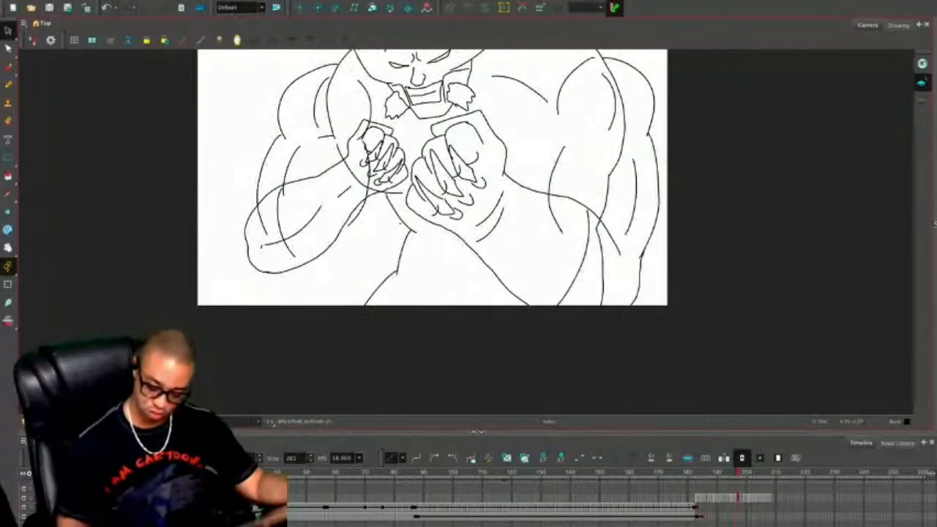
key(comma)
key(comma)
key(comma)
key(comma)
key(comma)
key(comma)
key(comma)
key(comma)
key(comma)
key(comma)
key(comma)
key(comma)
key(comma)
key(comma)
key(period)
key(period)
key(period)
key(period)
key(period)
key(period)
key(period)
key(period)
key(period)
key(period)
key(period)
key(period)
key(period)
key(period)
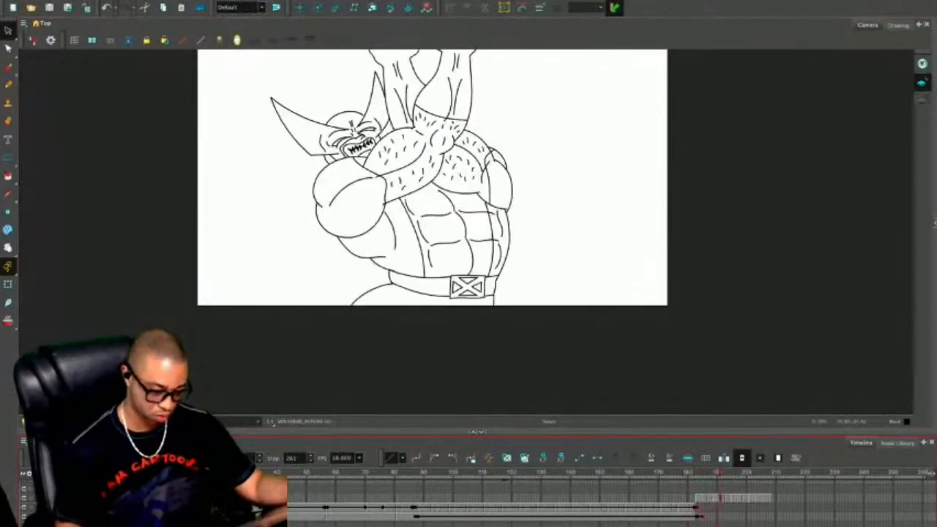
key(period)
key(period)
key(period)
key(period)
key(period)
key(period)
key(comma)
key(comma)
key(comma)
key(comma)
key(comma)
key(comma)
key(comma)
key(comma)
key(comma)
key(comma)
key(comma)
key(comma)
key(comma)
key(comma)
key(comma)
key(comma)
key(comma)
key(comma)
key(comma)
key(comma)
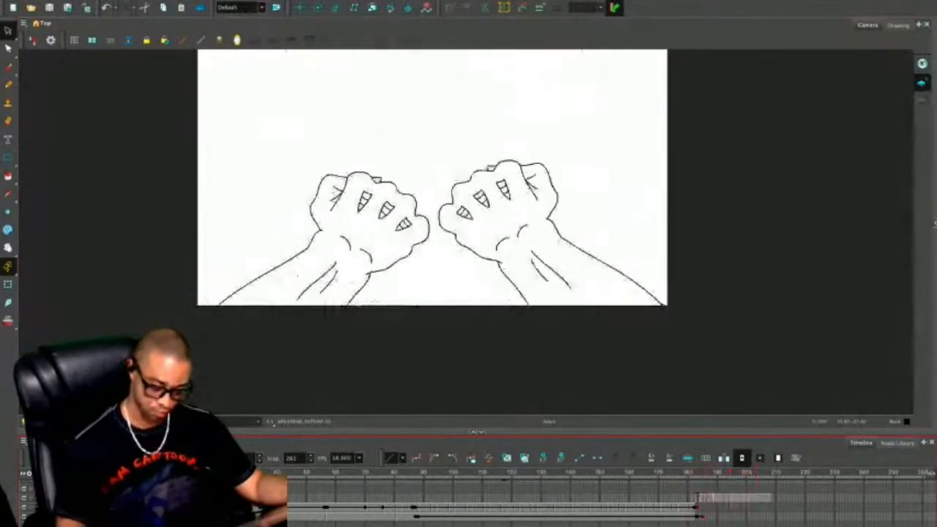
key(shift+Return)
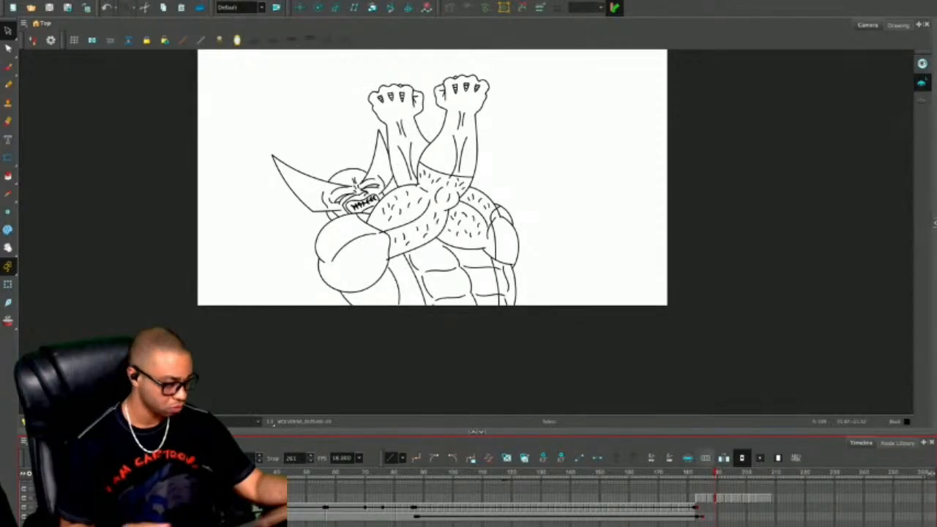
Remove the head from the arms-raised inbetween's body outline and paste it onto the face outline layer.
scroll(459, 226, up, 3)
mouse_move(276, 172)
mouse_down()
mouse_move(218, 192)
mouse_move(272, 304)
mouse_move(395, 212)
mouse_move(307, 125)
mouse_up()
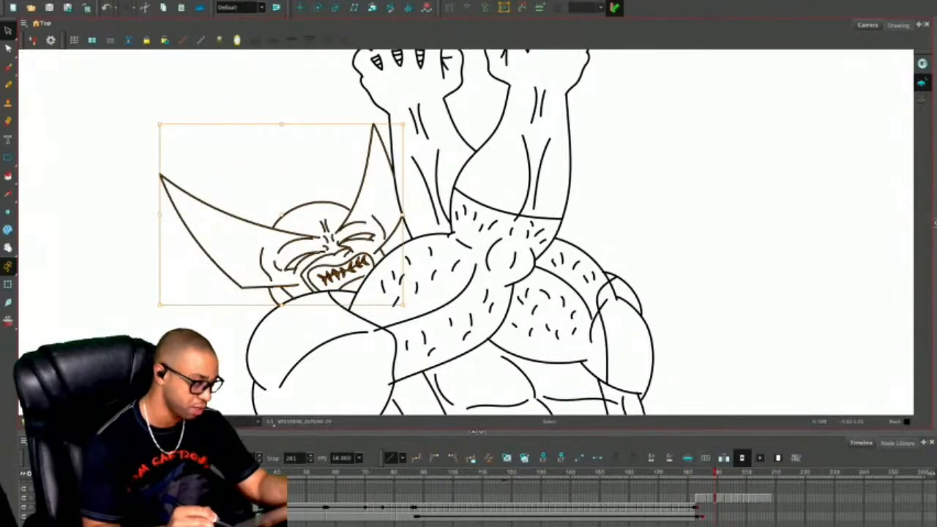
key(Delete)
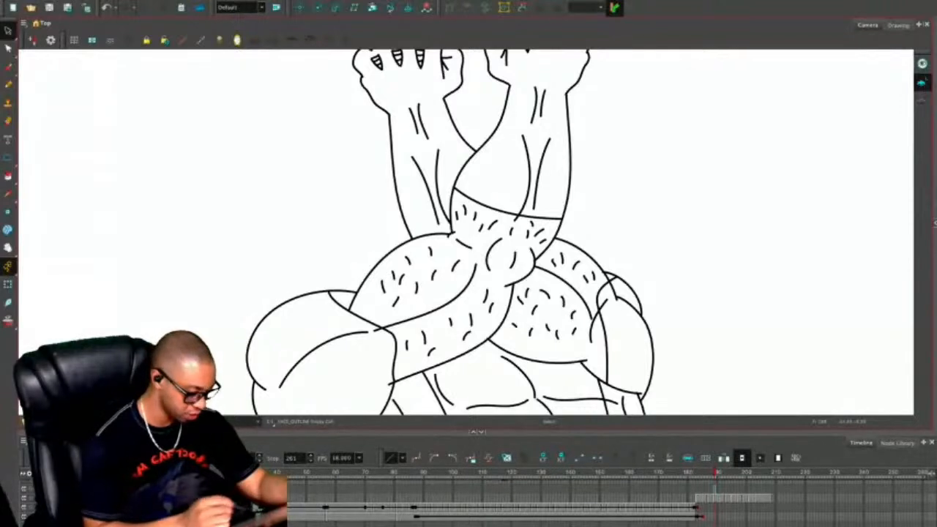
key(ctrl+v)
Rotate the pasted head clockwise and move it up and right so it sits behind the raised arms.
drag(407, 120, 436, 184)
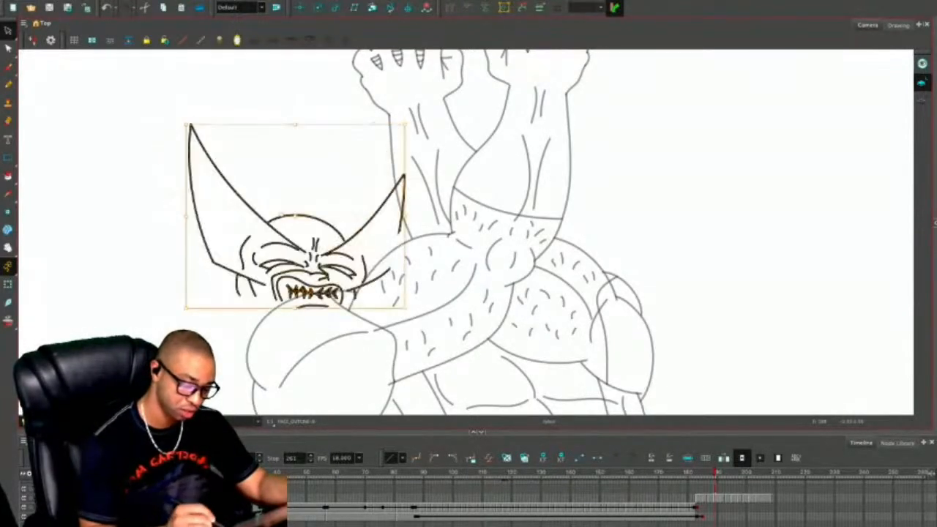
mouse_move(315, 271)
mouse_down()
mouse_move(372, 275)
mouse_move(400, 263)
mouse_move(404, 240)
mouse_up()
key(Escape)
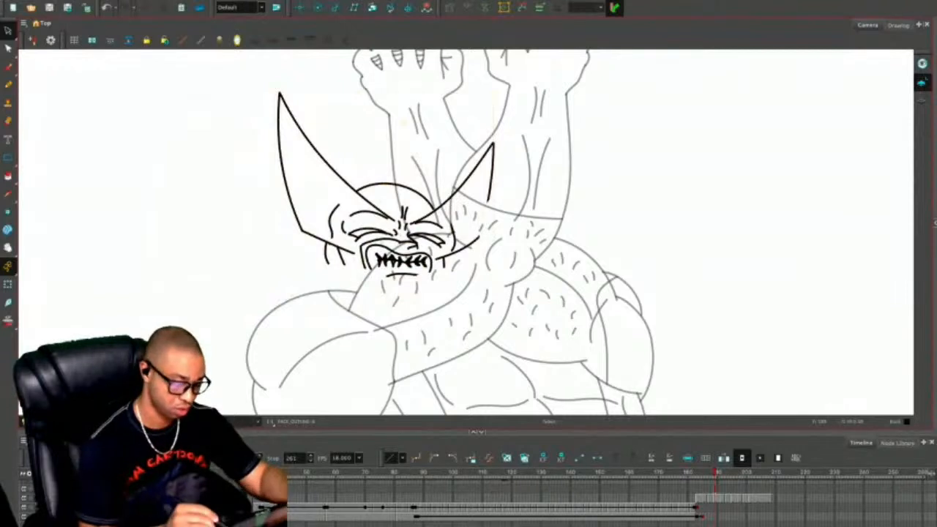
Draw two freehand neck lines from the back of the mask down to the shoulder with the Pencil tool.
key(alt+slash)
drag(320, 290, 314, 310)
key(ctrl+z)
drag(327, 262, 314, 307)
drag(344, 262, 358, 290)
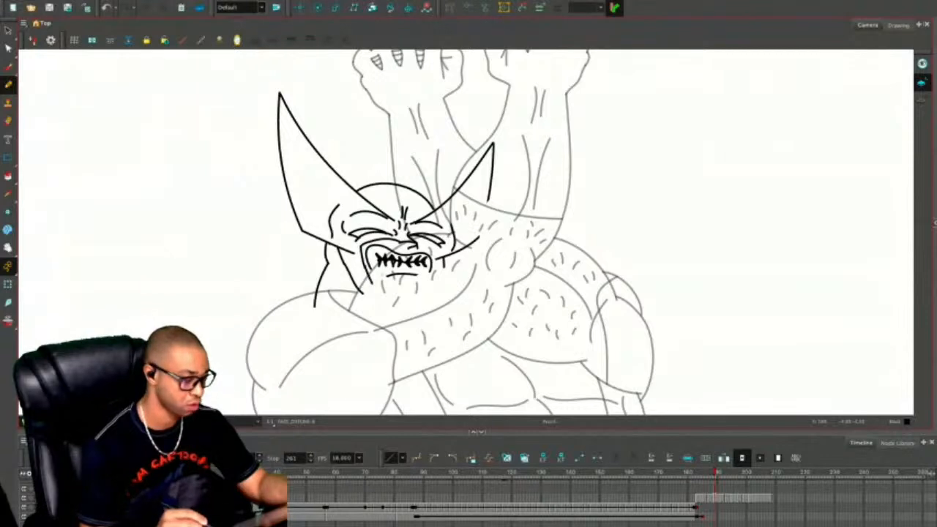
Erase the neck line ends below the shoulder and the parts of the face and mask covered by the raised arms.
key(alt+e)
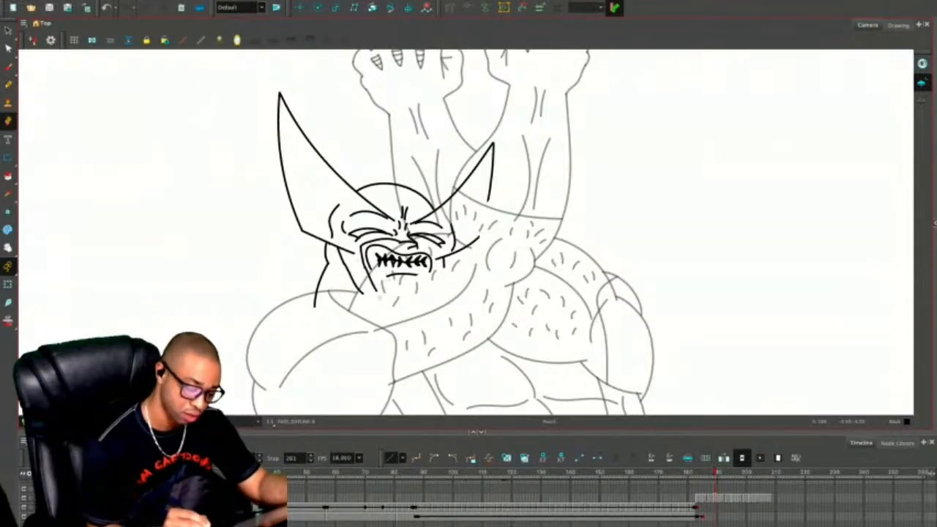
drag(373, 282, 369, 290)
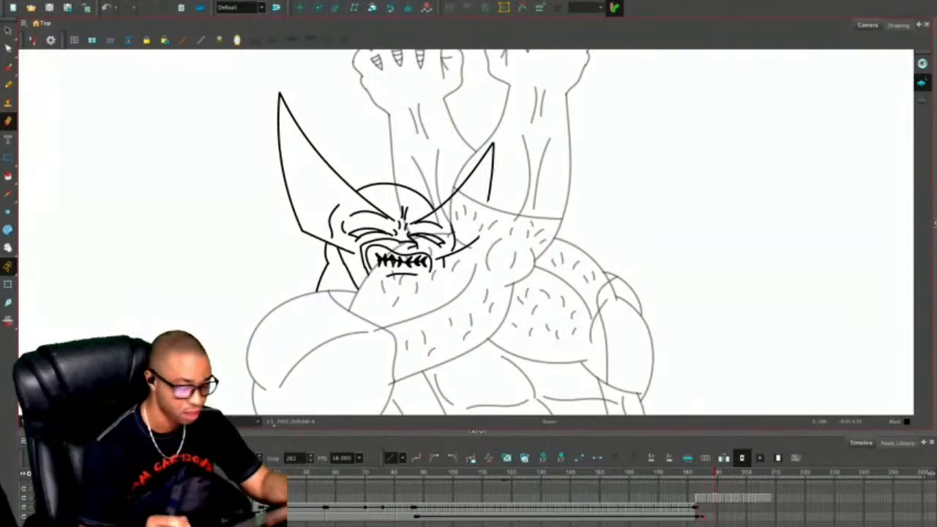
mouse_move(397, 176)
mouse_down()
mouse_move(402, 216)
mouse_move(426, 256)
mouse_move(408, 247)
mouse_move(373, 287)
mouse_move(456, 239)
mouse_move(468, 241)
mouse_move(512, 118)
mouse_move(469, 219)
mouse_move(409, 183)
mouse_move(437, 283)
mouse_up()
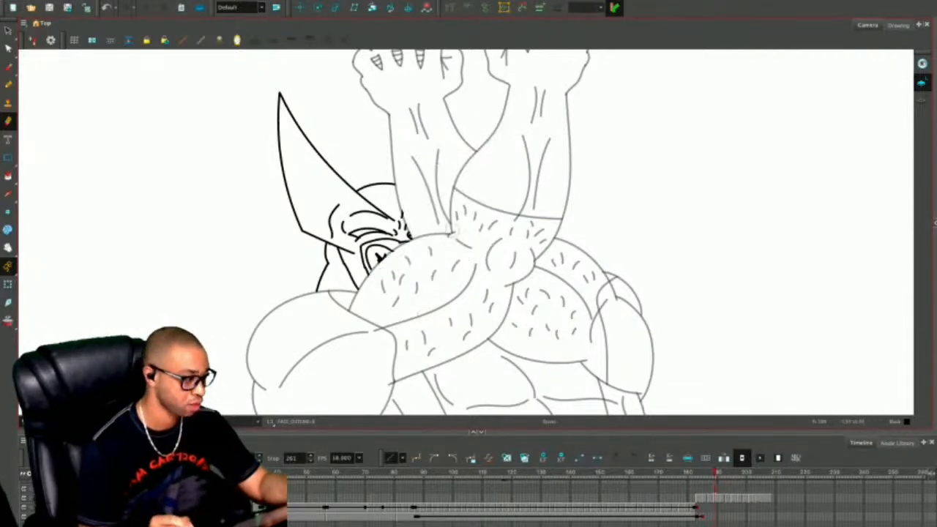
Reset the view to the full camera frame and step through the neighbouring frames to check the repositioned head.
key(alt+s)
key(Escape)
key(1)
key(1)
key(.)
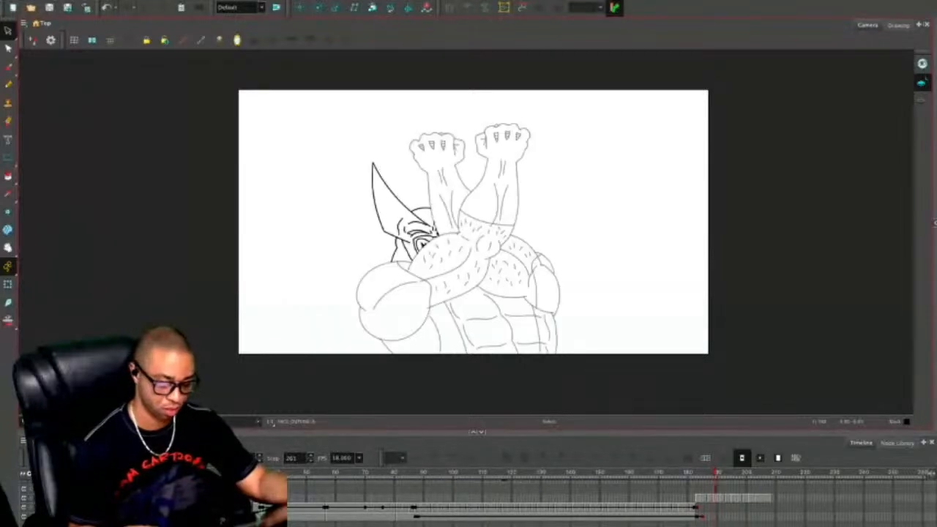
key(.)
key(.)
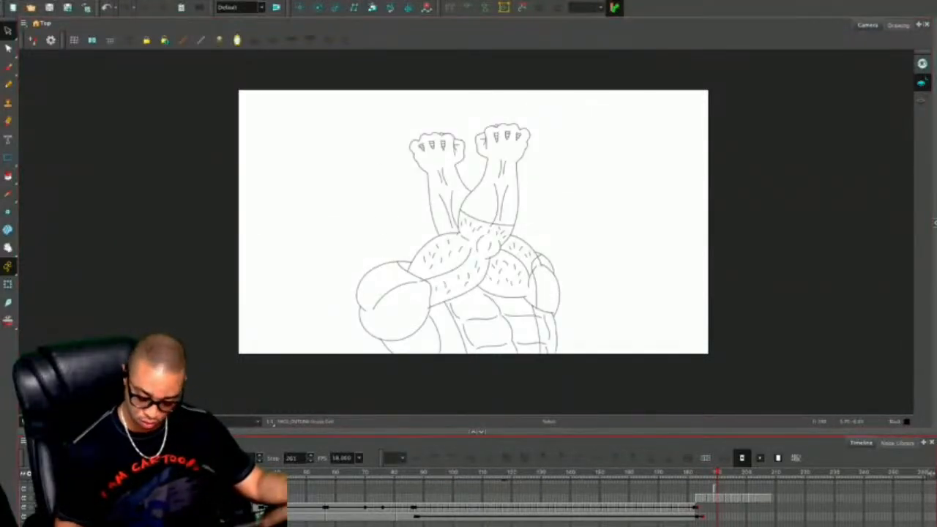
Cut the head from the face outline layer and paste it back into the same inbetween frame.
key(ctrl+a)
key(Delete)
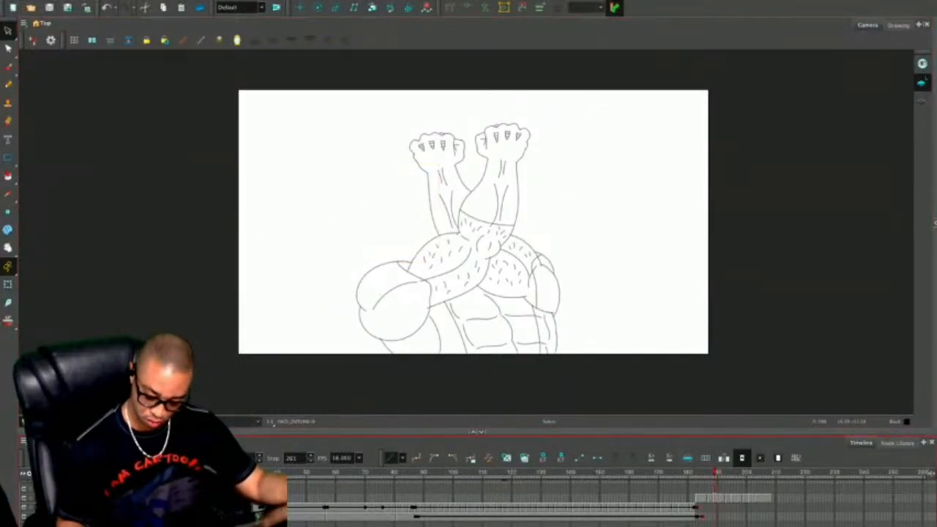
key(.)
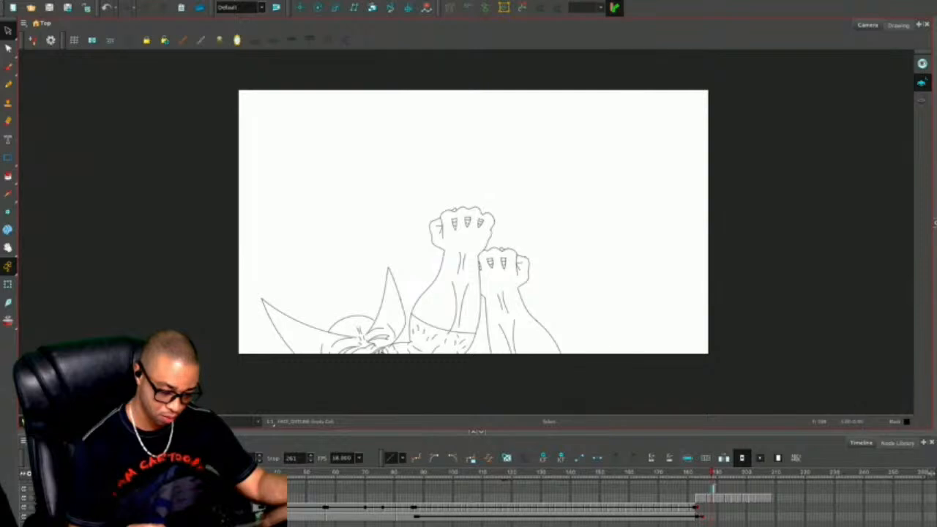
key(.)
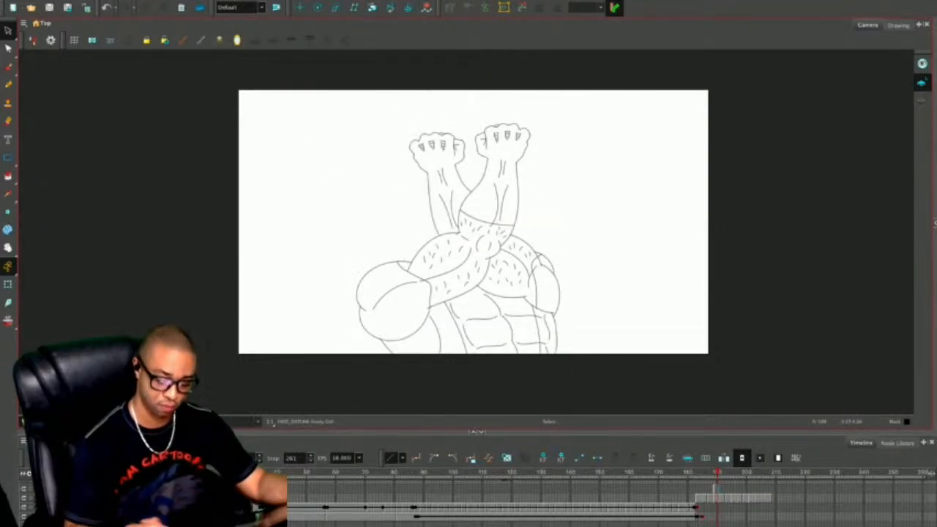
click(714, 498)
key(2)
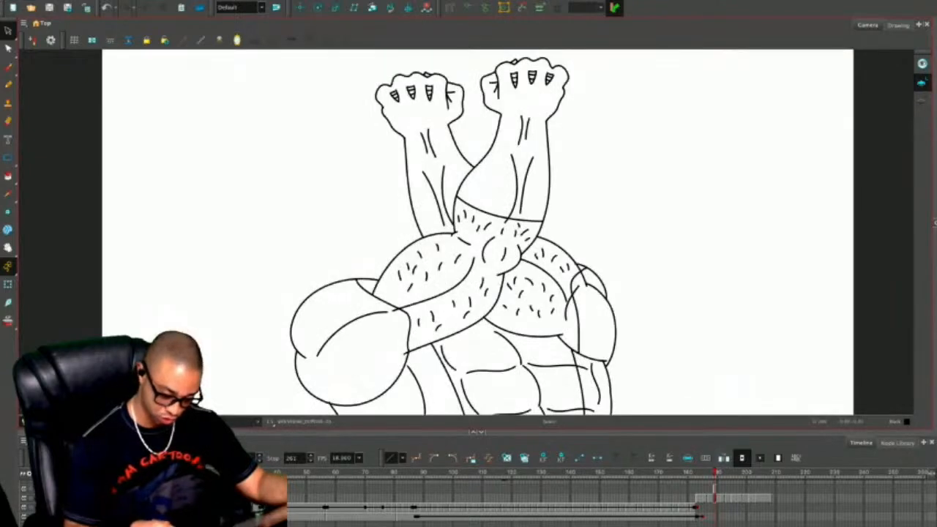
click(714, 498)
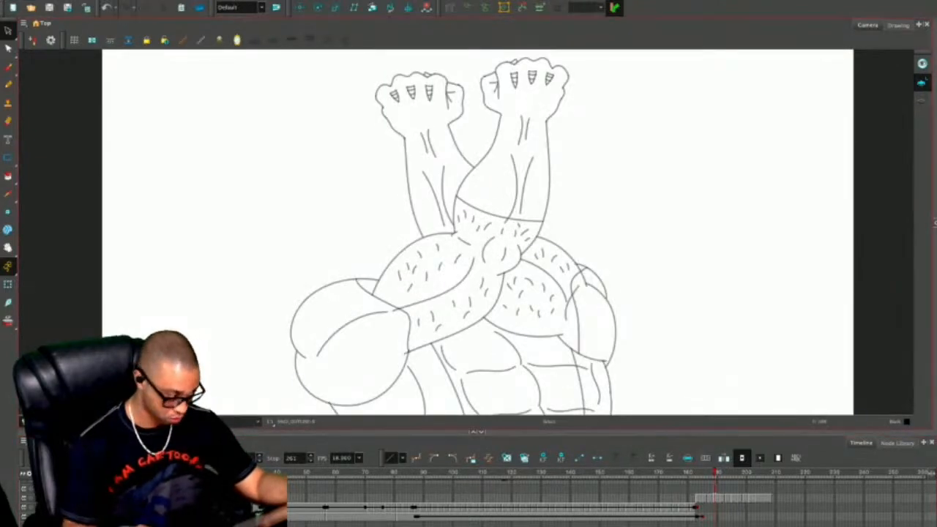
key(ctrl+v)
click(717, 498)
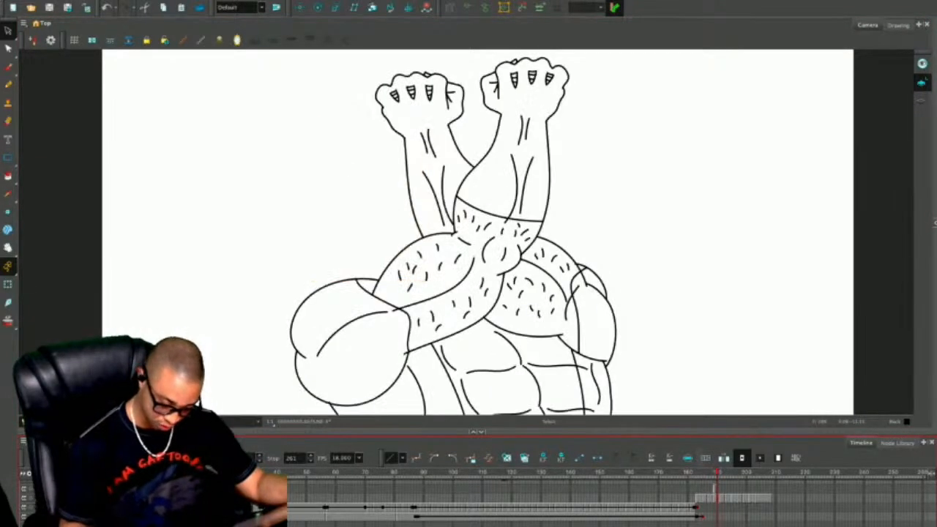
Move the rear forearm and fist right, overlapping the front raised arm, and transfer them to the face outline layer.
mouse_move(380, 107)
mouse_down()
mouse_move(412, 218)
mouse_move(389, 74)
mouse_up()
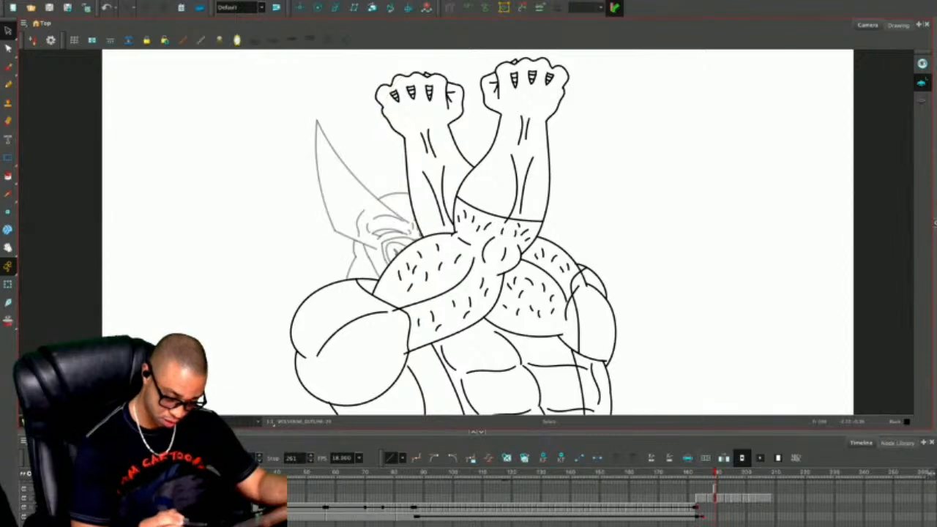
key(.)
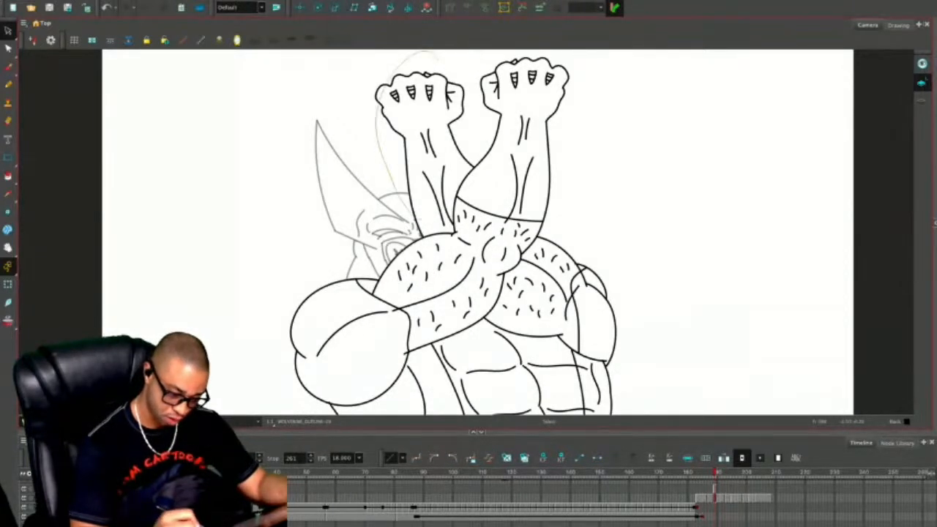
drag(461, 166, 464, 82)
drag(431, 117, 466, 115)
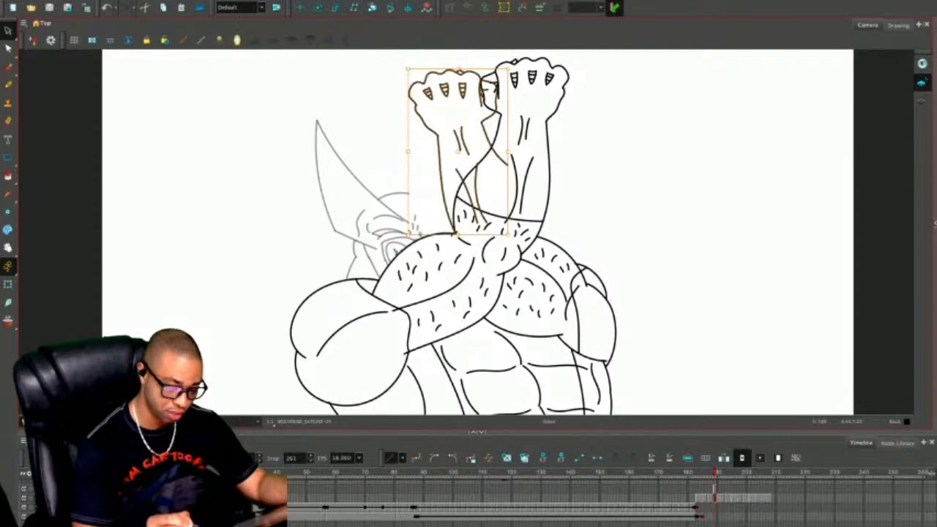
key(ctrl+x)
click(64, 511)
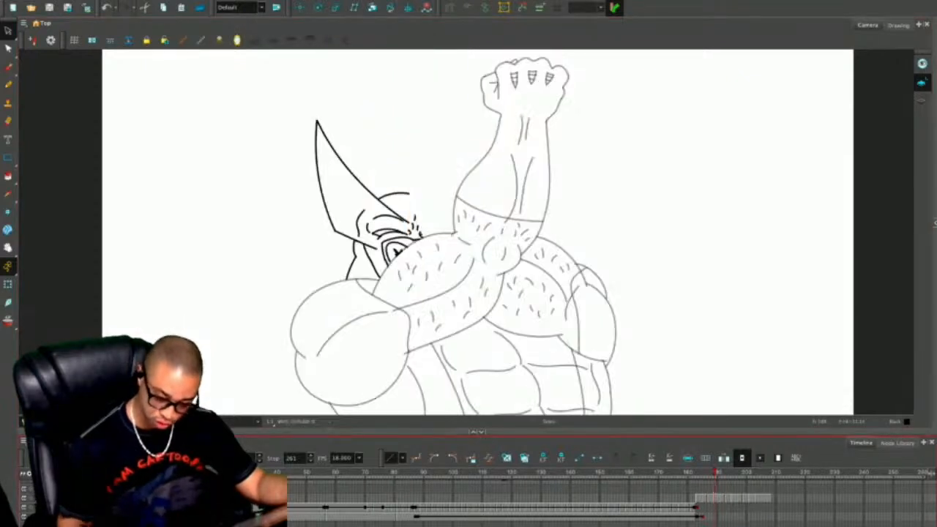
key(ctrl+v)
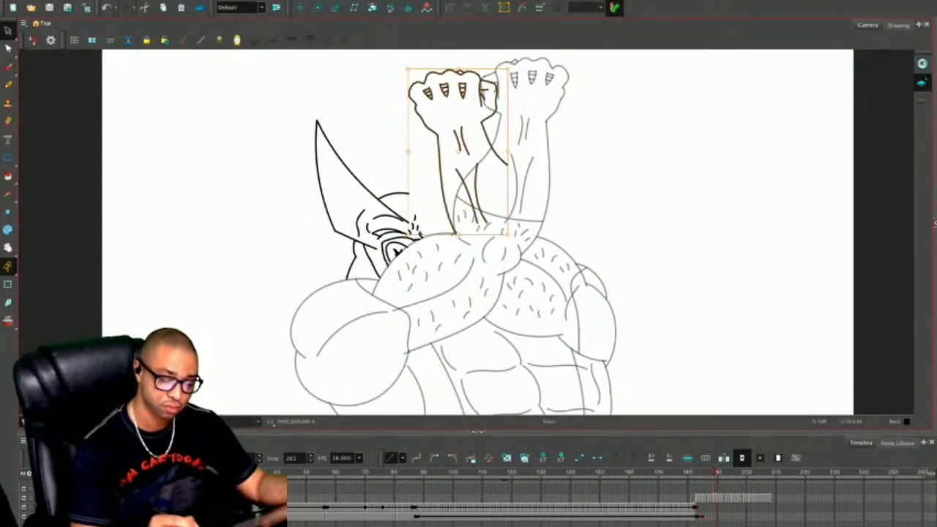
Draw the rear upper arm's upper and lower contours freehand, running from the crossed arms out to the far shoulder.
key(alt+slash)
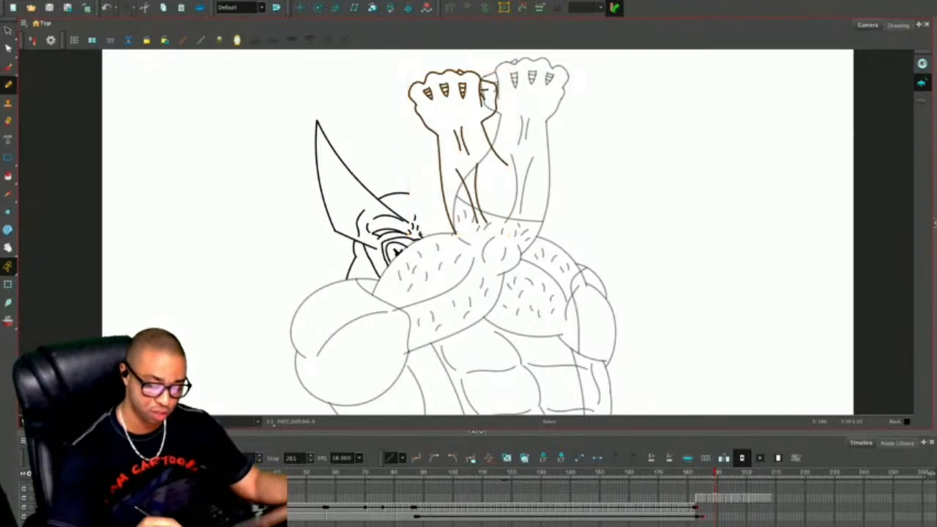
key(ctrl+z)
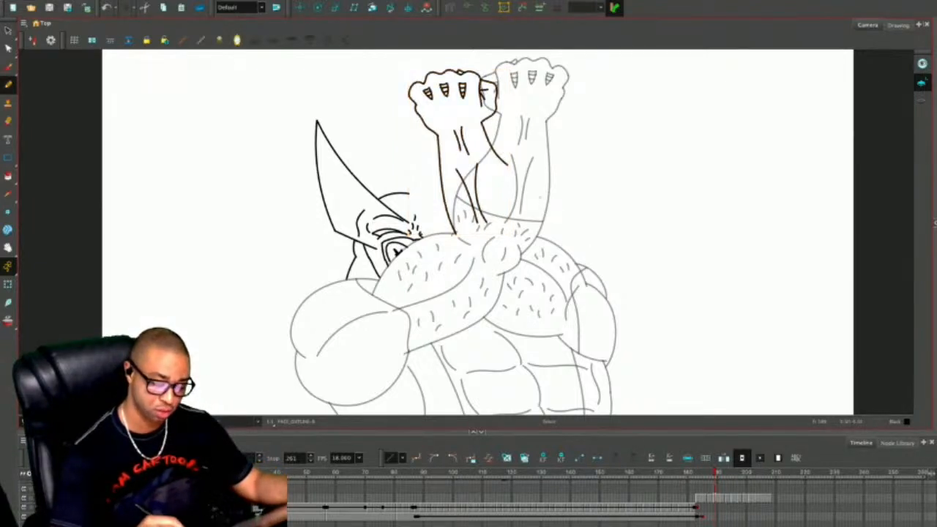
mouse_move(550, 215)
mouse_down()
mouse_move(575, 243)
mouse_move(586, 293)
mouse_up()
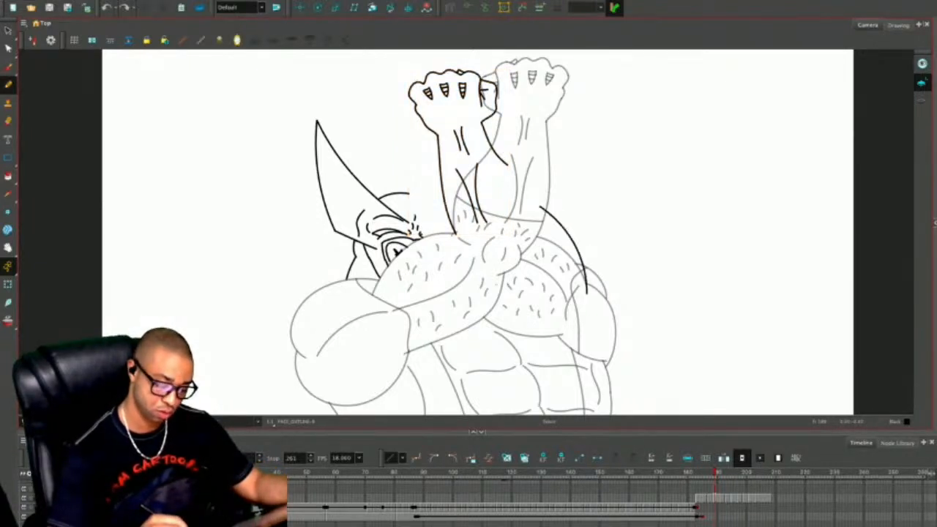
mouse_move(495, 274)
mouse_down()
mouse_move(535, 322)
mouse_move(607, 364)
mouse_up()
key(alt+s)
click(603, 362)
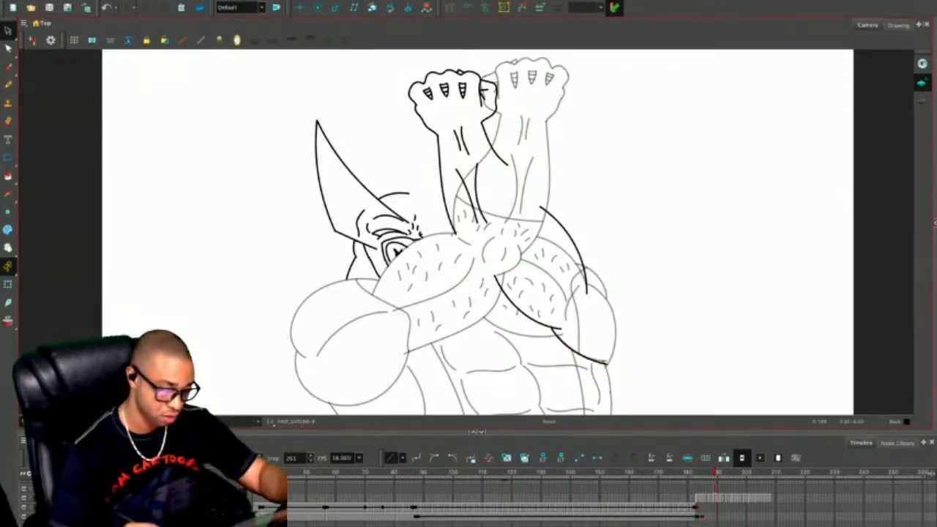
Draw the far shoulder's rounded outer contour and inner edge, plus a muscle line inside the rear upper arm.
key(alt+slash)
mouse_move(581, 257)
mouse_down()
mouse_move(608, 302)
mouse_move(609, 363)
mouse_up()
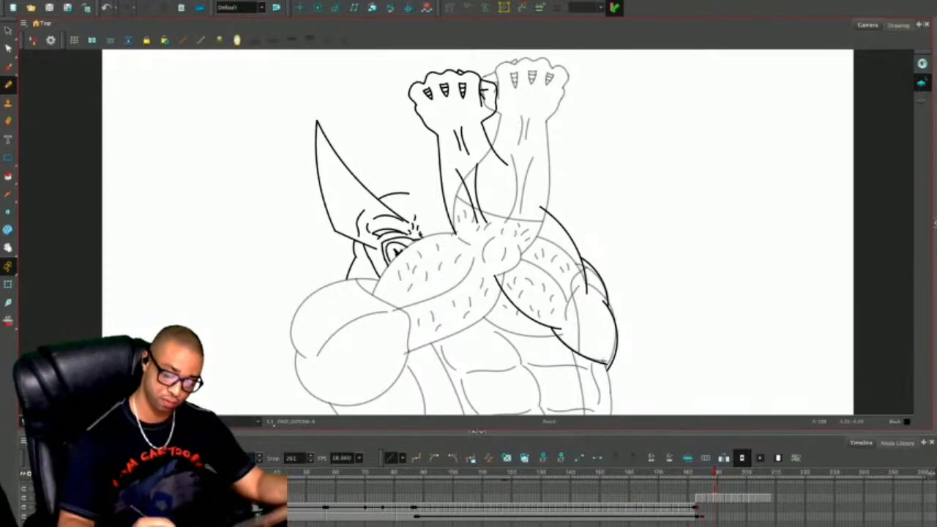
drag(535, 248, 566, 297)
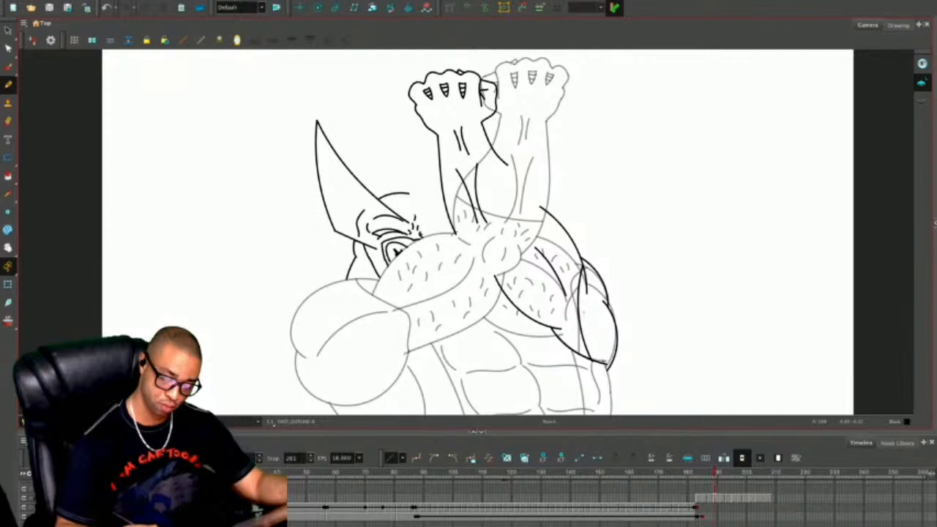
Examine the inner line of the redrawn far shoulder up close and compare the drawing with the following frames.
key(2)
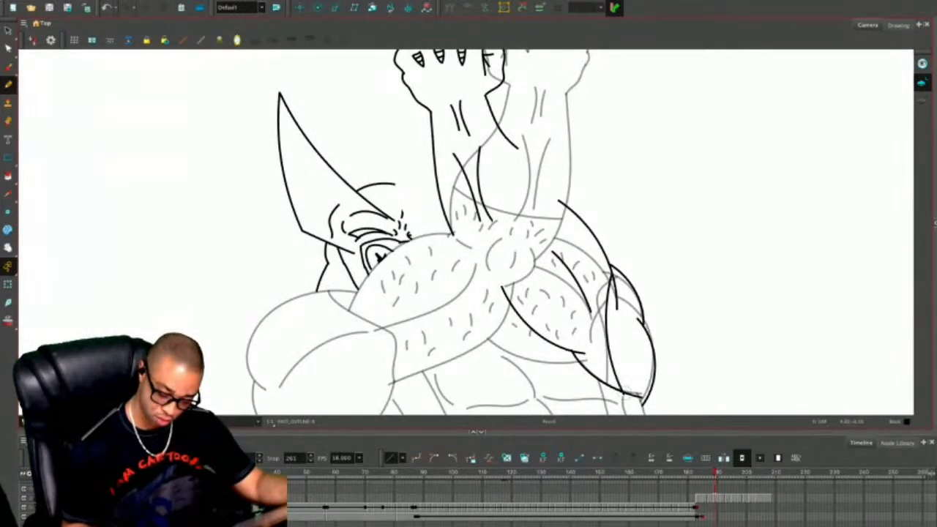
key(alt+e)
key(alt+s)
click(607, 333)
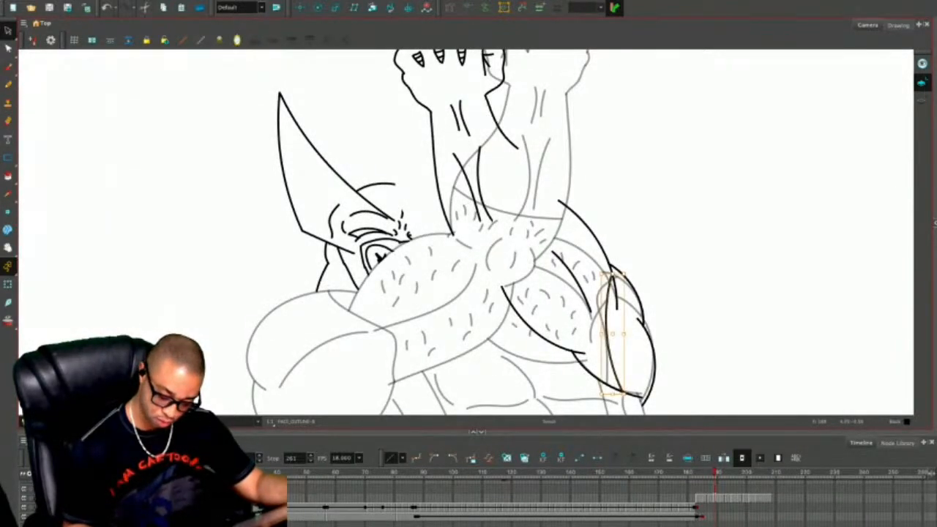
key(Escape)
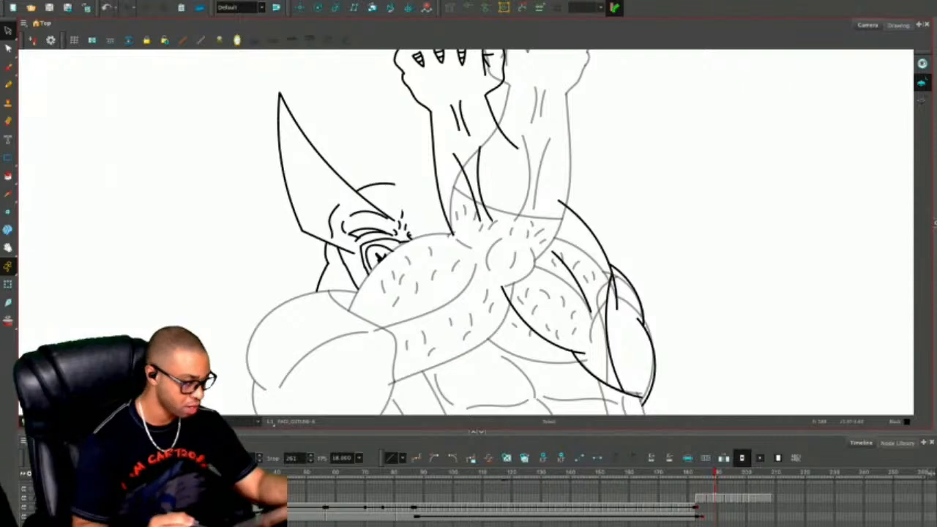
key(period)
key(period)
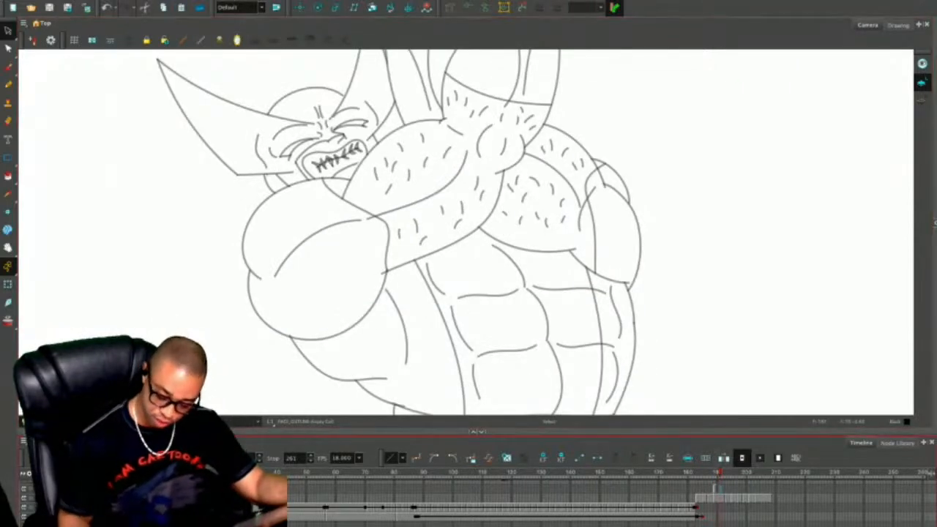
Compare the crossed-arms drawing with the neighbouring frames to judge how the head and raised arms should follow.
drag(439, 146, 464, 347)
mouse_move(306, 210)
mouse_down()
mouse_move(258, 386)
mouse_move(406, 220)
mouse_up()
key(comma)
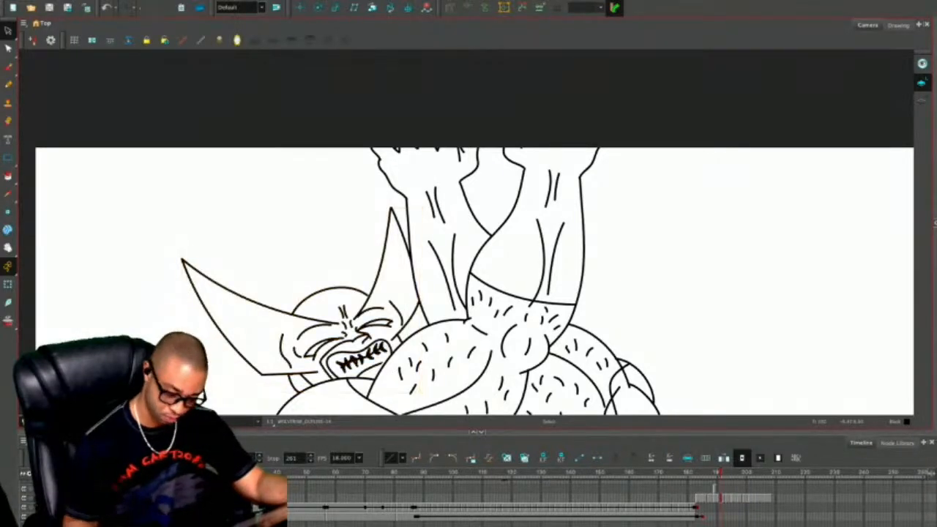
key(comma)
key(period)
scroll(490, 381, up, 3)
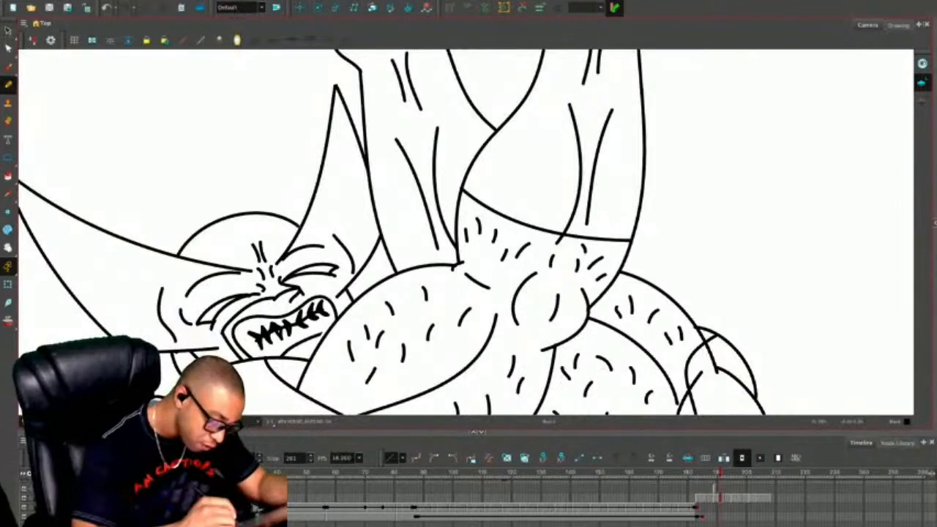
key(comma)
key(1)
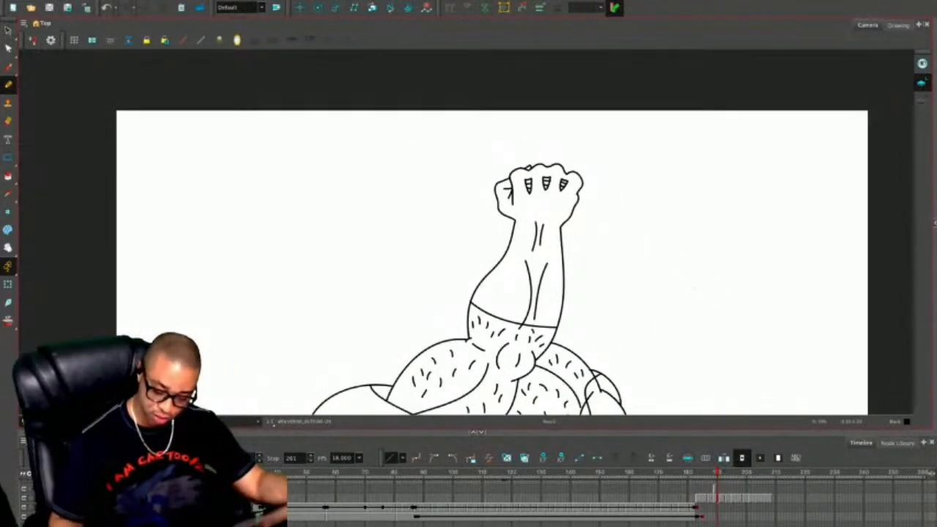
key(comma)
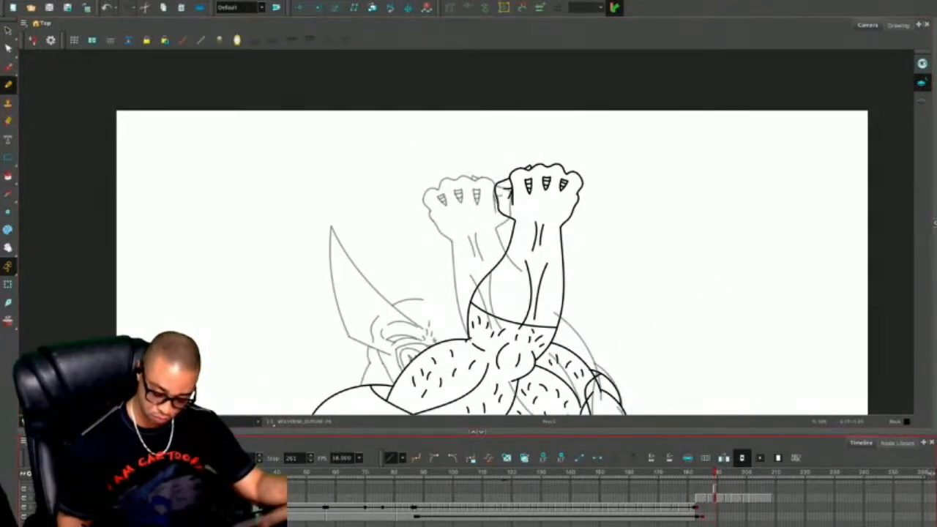
Replace the old head in the earlier arm-raising frame with a pasted copy of the snarling head.
key(comma)
drag(301, 350, 382, 395)
key(Delete)
mouse_move(431, 283)
mouse_down()
mouse_move(416, 333)
mouse_move(443, 322)
mouse_up()
key(Delete)
key(ctrl+v)
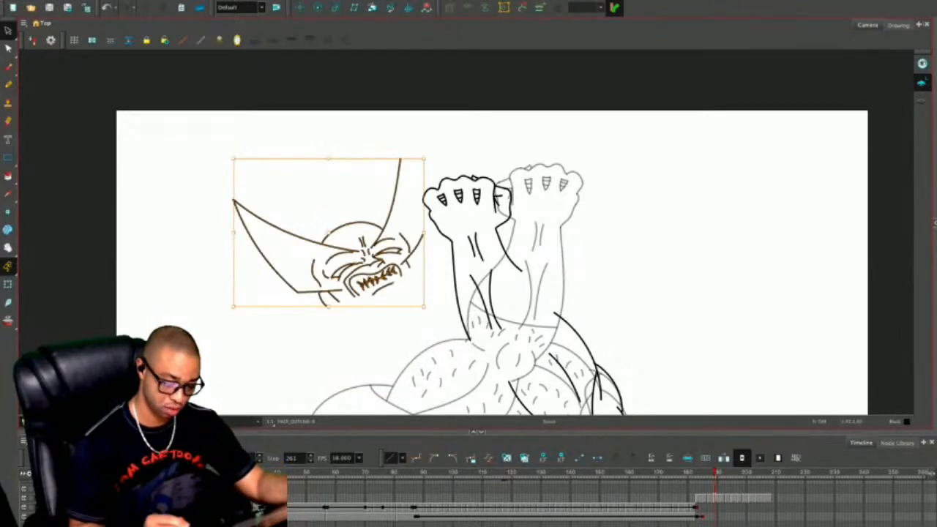
Rotate the pasted head clockwise until it is roughly upright and park it on blank canvas beside the figure.
drag(428, 154, 452, 206)
mouse_move(328, 233)
mouse_down()
mouse_move(389, 291)
mouse_move(272, 237)
mouse_move(190, 218)
mouse_up()
key(Escape)
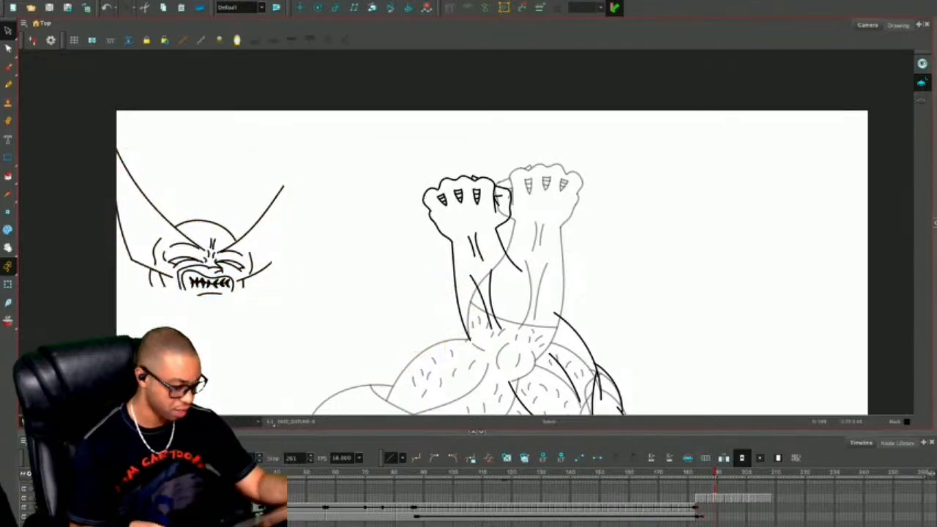
Erase the rear forearm and upper arm lines that lie behind the front raised arm.
key(alt+e)
mouse_move(511, 254)
mouse_down()
mouse_move(526, 282)
mouse_move(497, 340)
mouse_move(482, 289)
mouse_move(489, 346)
mouse_up()
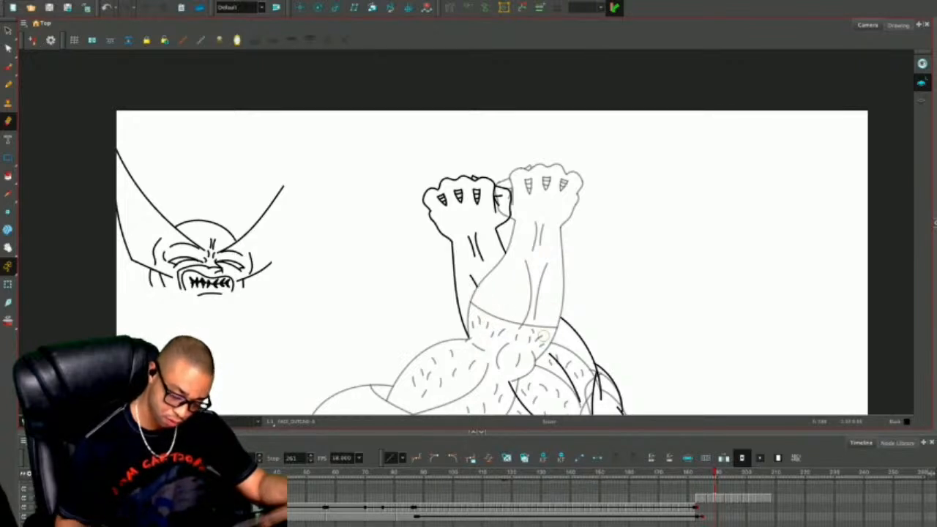
scroll(554, 311, down, 3)
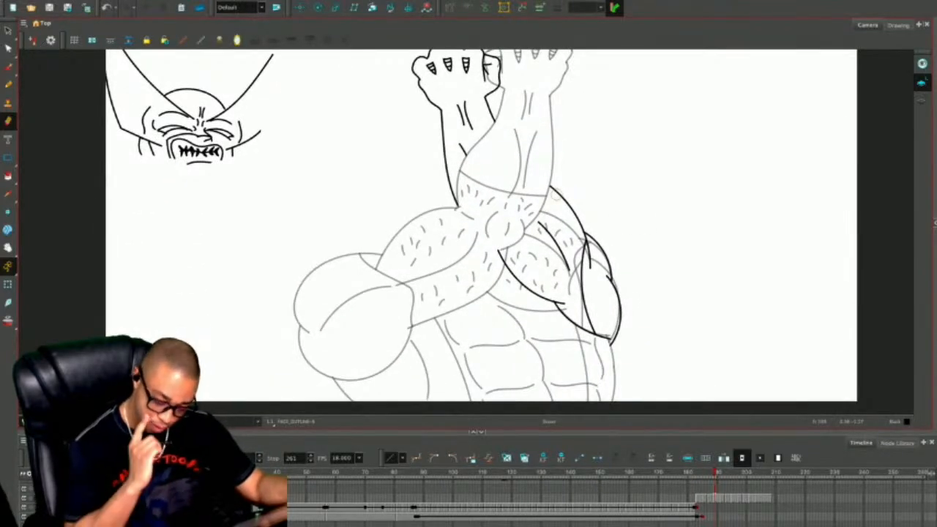
key(ctrl+z)
Delete the old far upper arm, shoulder and leftover hair marks from the Wolverine outline layer.
click(715, 497)
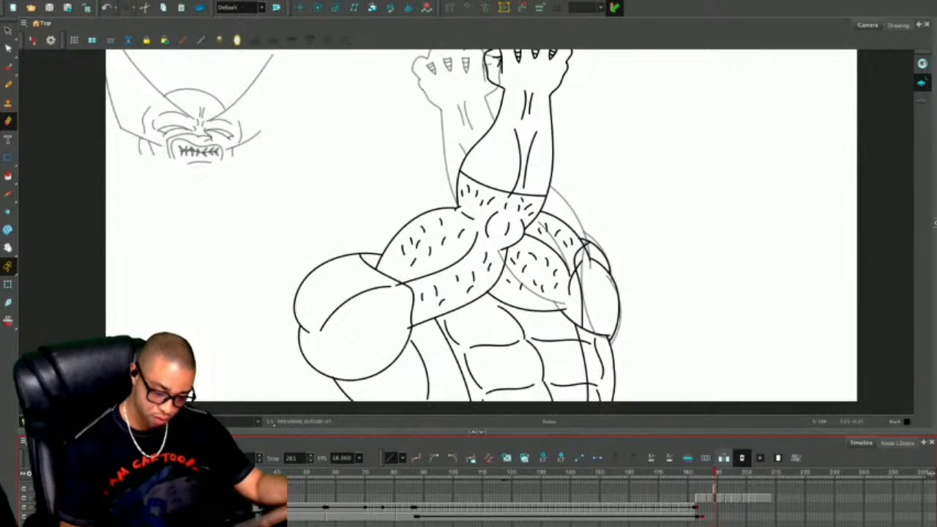
key(alt+s)
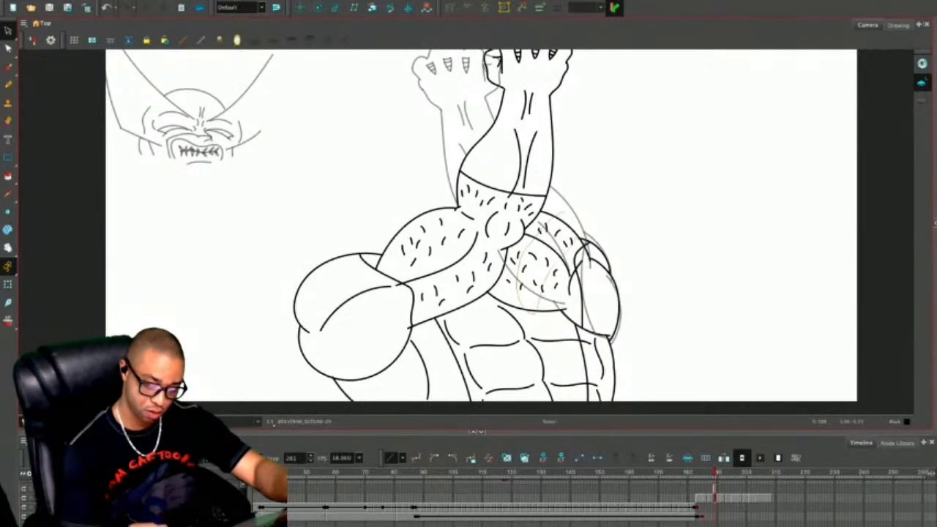
drag(586, 242, 623, 312)
key(Delete)
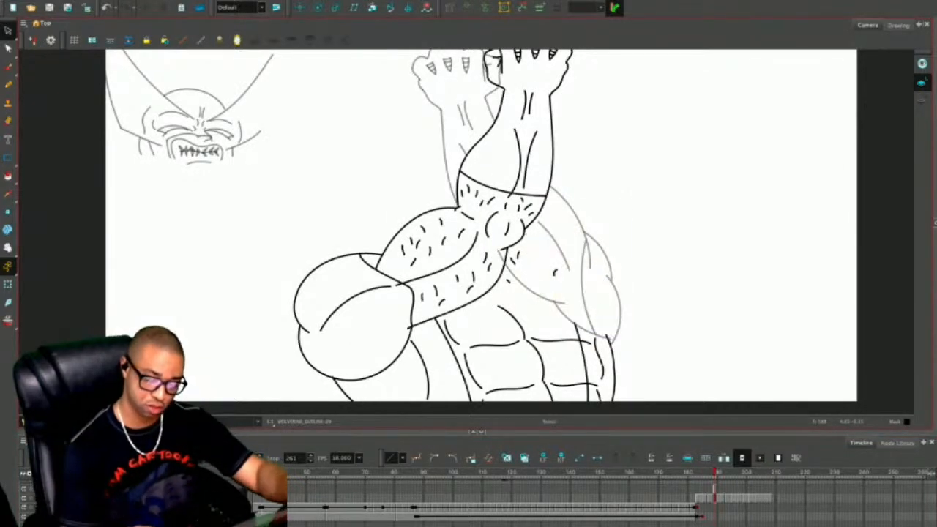
drag(504, 250, 561, 251)
key(Delete)
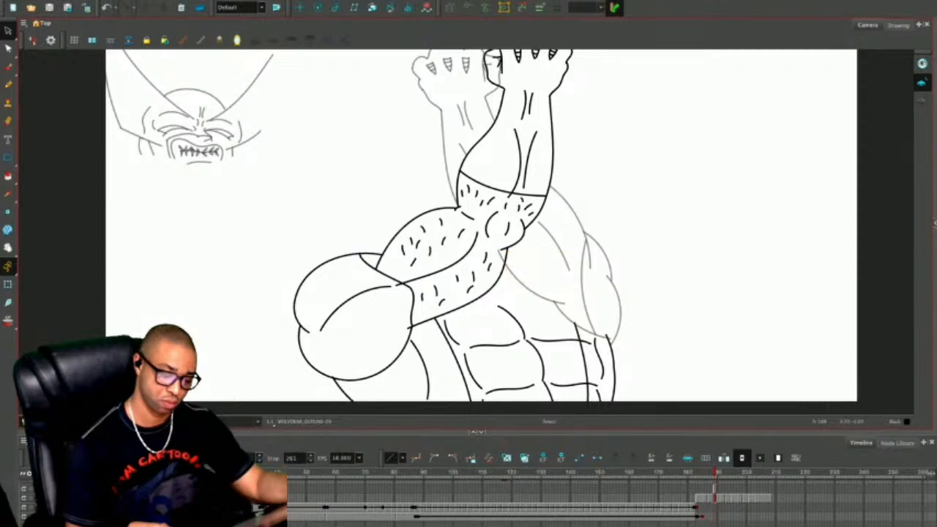
Erase the end of the rear upper arm's lower contour that overlaps the front elbow on the face outline layer.
click(715, 506)
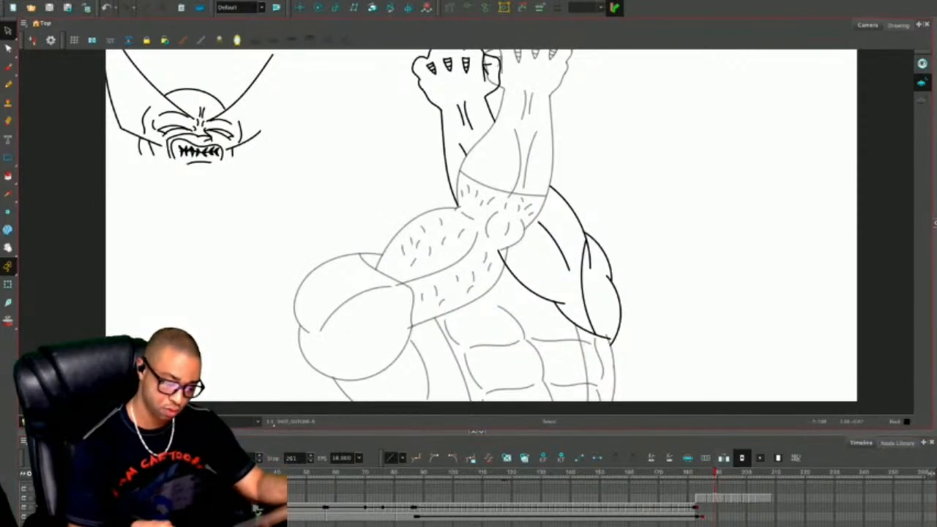
key(alt+e)
drag(499, 246, 500, 262)
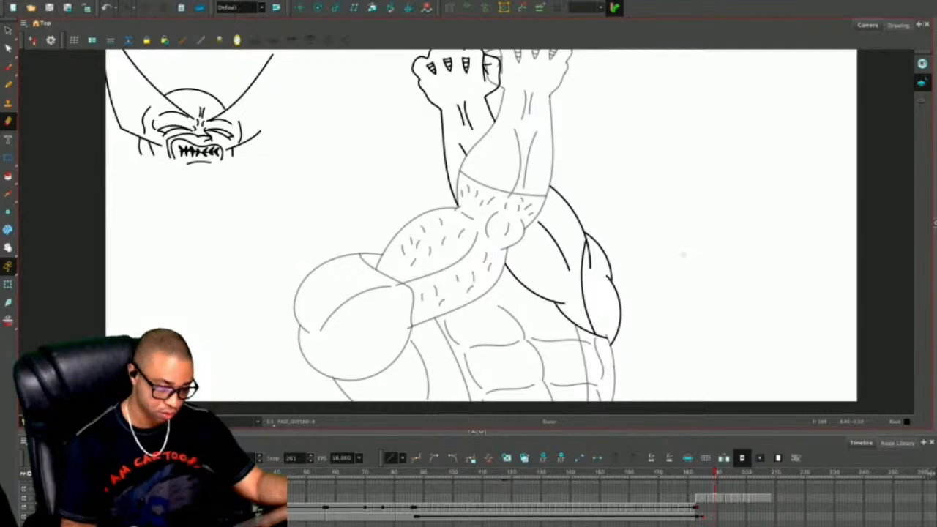
Erase the rear fist's lines where the front fist's thumb overlaps them.
key(ctrl+a)
key(alt+s)
key(1)
key(Escape)
mouse_move(644, 123)
mouse_down()
mouse_move(559, 361)
mouse_move(461, 327)
mouse_up()
drag(424, 294, 417, 78)
key(2)
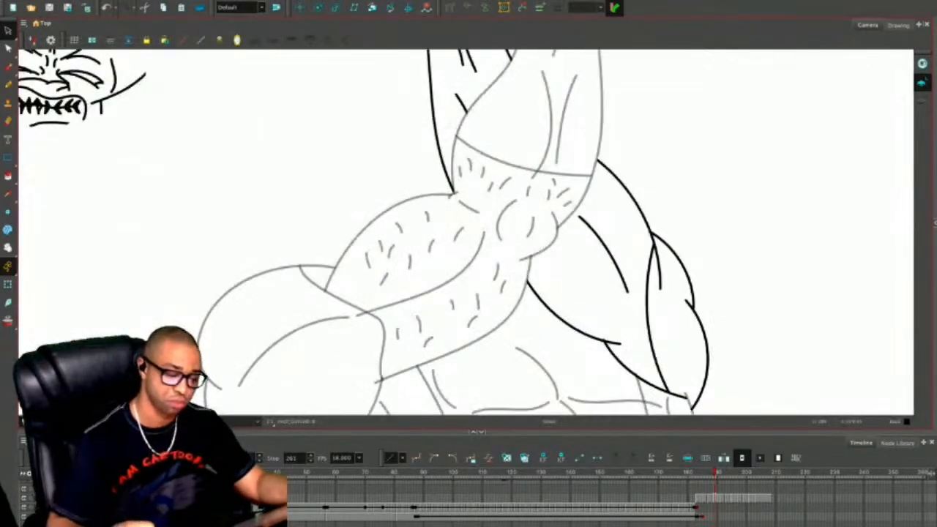
drag(512, 95, 465, 401)
key(alt+e)
mouse_move(452, 257)
mouse_down()
mouse_move(477, 307)
mouse_move(468, 256)
mouse_move(455, 259)
mouse_move(462, 280)
mouse_up()
Transfer the complete rear arm and far shoulder from the face outline layer to the Wolverine outline layer.
key(1)
key(1)
key(1)
key(1)
key(ctrl+a)
key(Escape)
key(1)
key(1)
mouse_move(445, 346)
mouse_down()
mouse_move(543, 382)
mouse_move(528, 388)
mouse_up()
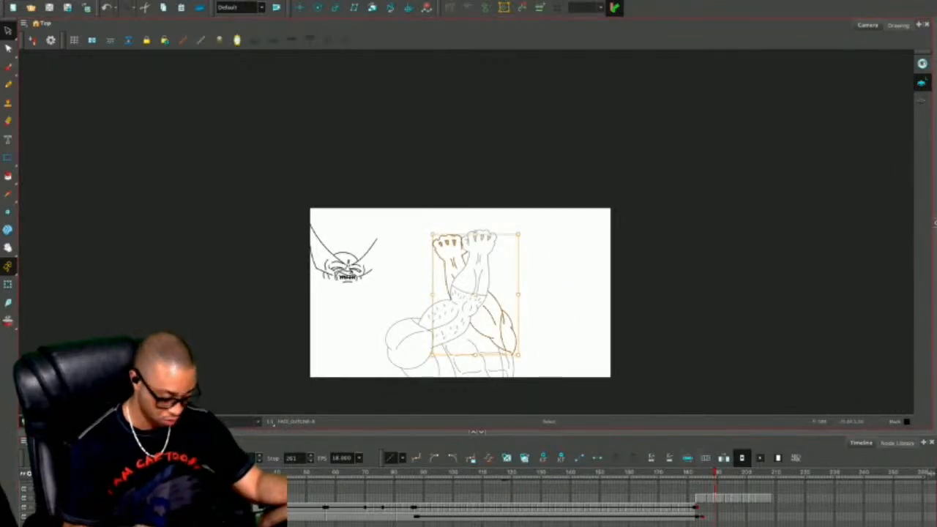
key(ctrl+x)
click(715, 489)
key(ctrl+v)
key(Escape)
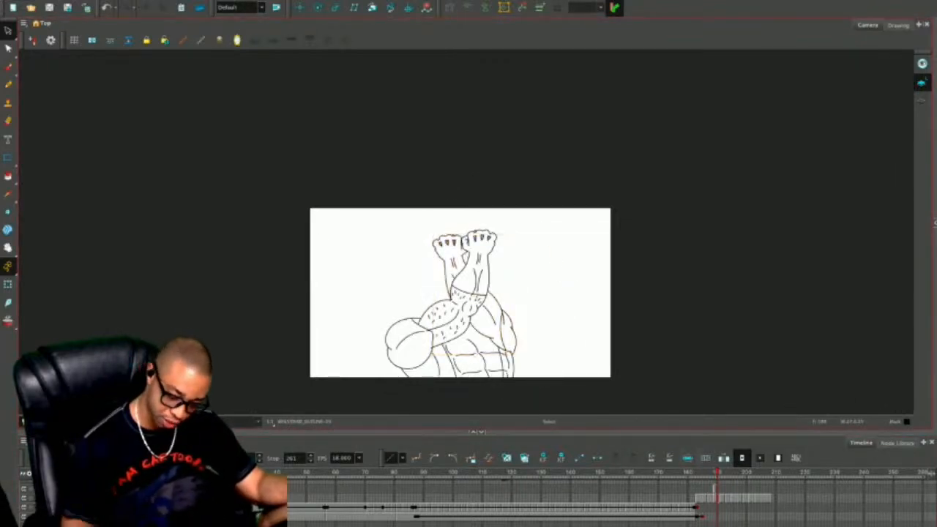
Move the parked head back onto the body behind the crossed arms and tilt it clockwise.
click(715, 498)
key(2)
key(2)
mouse_move(287, 196)
mouse_down()
mouse_move(220, 305)
mouse_move(331, 237)
mouse_up()
mouse_move(279, 285)
mouse_down()
mouse_move(389, 295)
mouse_move(408, 329)
mouse_up()
drag(461, 255, 474, 275)
drag(408, 329, 422, 328)
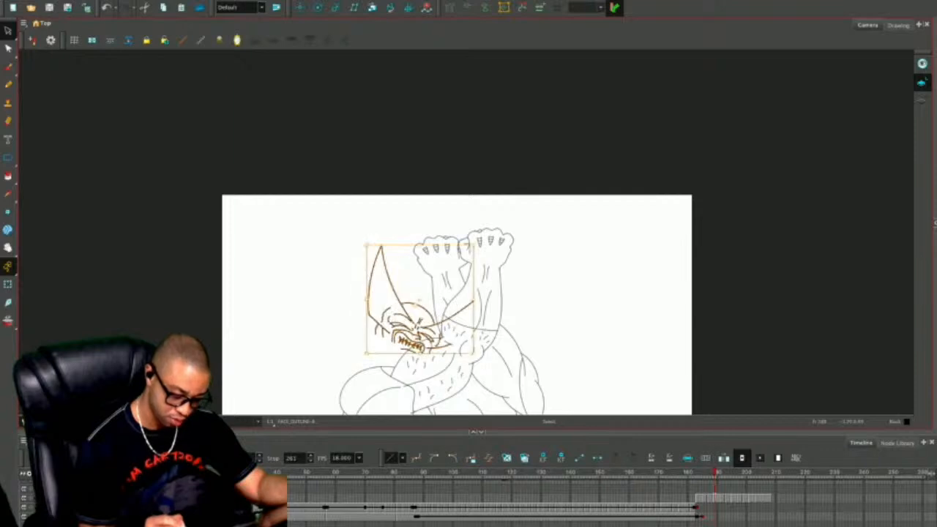
Nudge the tilted head slightly down and draw the jaw and neck lines freehand down to the near shoulder.
key(alt+slash)
key(alt+s)
mouse_move(345, 280)
mouse_down()
mouse_move(414, 214)
mouse_move(449, 355)
mouse_up()
key(alt+slash)
key(alt+s)
key(alt+slash)
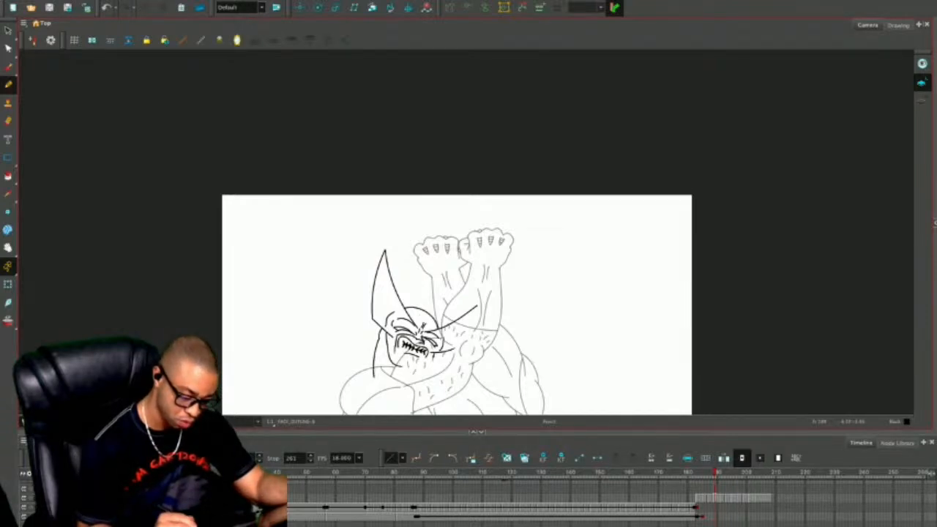
Draw the missing lower corner of the snarling mouth's outline freehand.
key(2)
key(2)
drag(439, 315, 524, 94)
key(2)
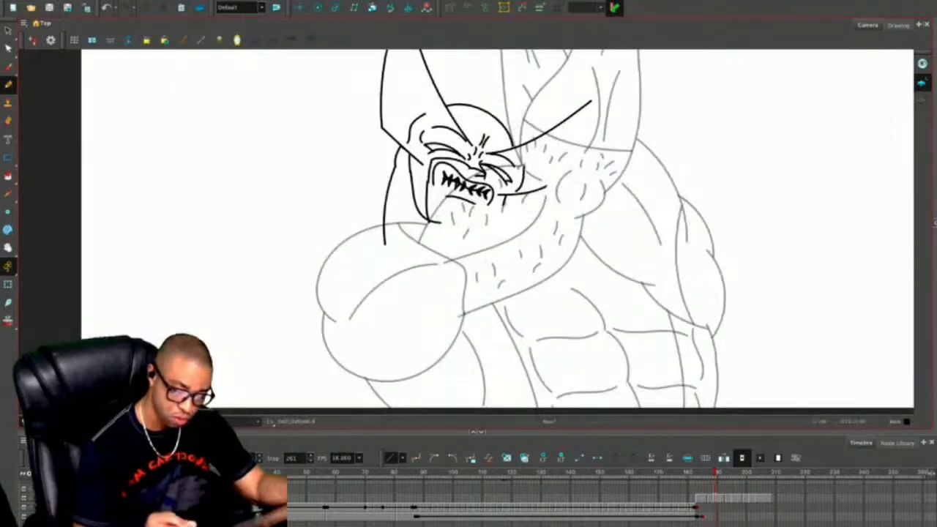
drag(468, 219, 474, 295)
key(alt+s)
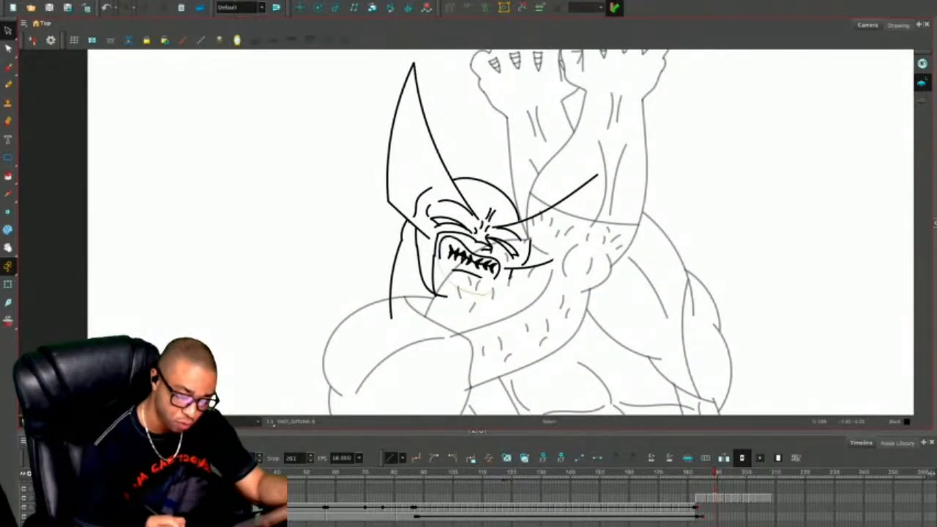
drag(484, 292, 502, 256)
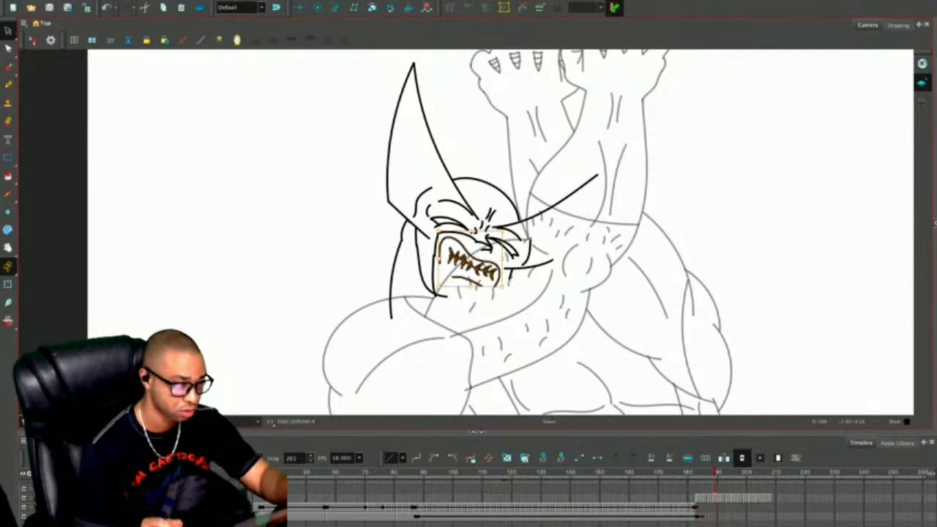
key(Escape)
key(alt+slash)
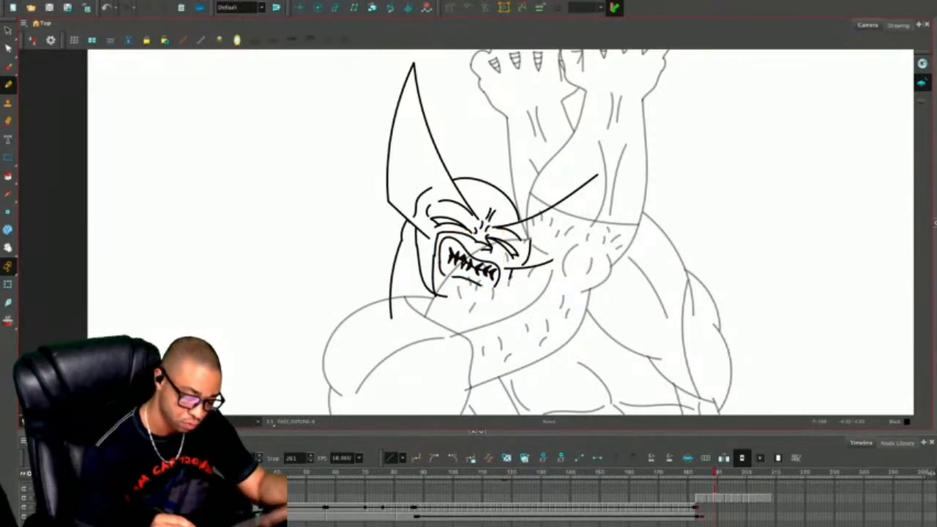
drag(453, 277, 441, 271)
Erase the face, mask and neck lines that lie behind the front arm and near shoulder.
key(alt+e)
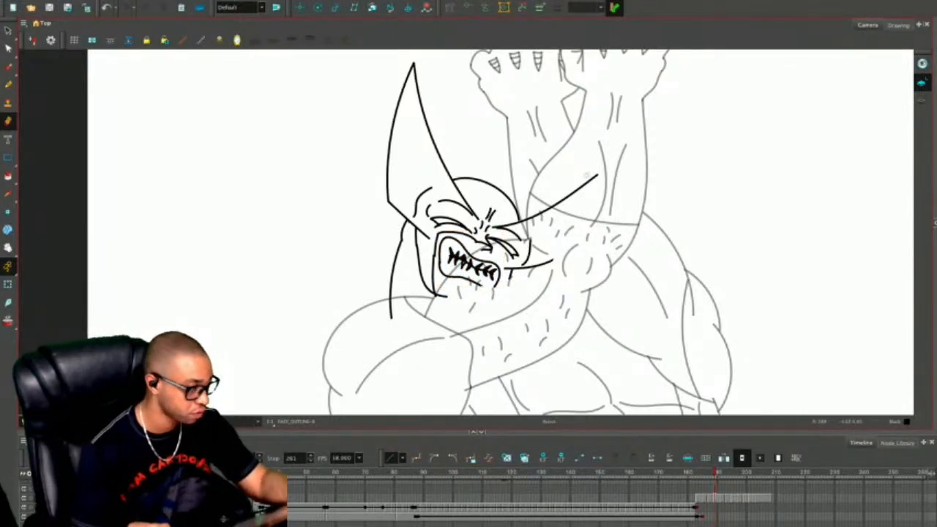
mouse_move(597, 176)
mouse_down()
mouse_move(533, 228)
mouse_move(531, 219)
mouse_move(535, 242)
mouse_move(539, 215)
mouse_move(527, 248)
mouse_move(487, 254)
mouse_move(444, 296)
mouse_up()
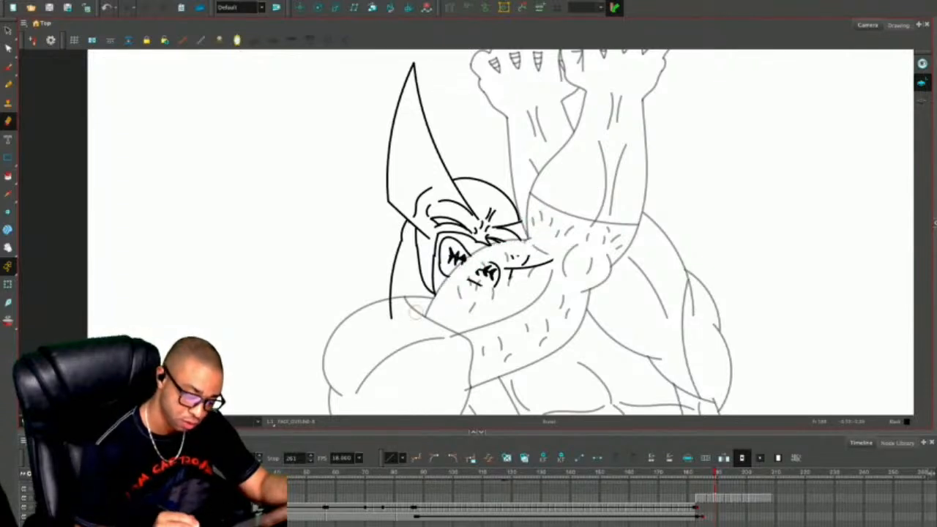
mouse_move(556, 256)
mouse_down()
mouse_move(480, 297)
mouse_move(468, 278)
mouse_move(512, 256)
mouse_up()
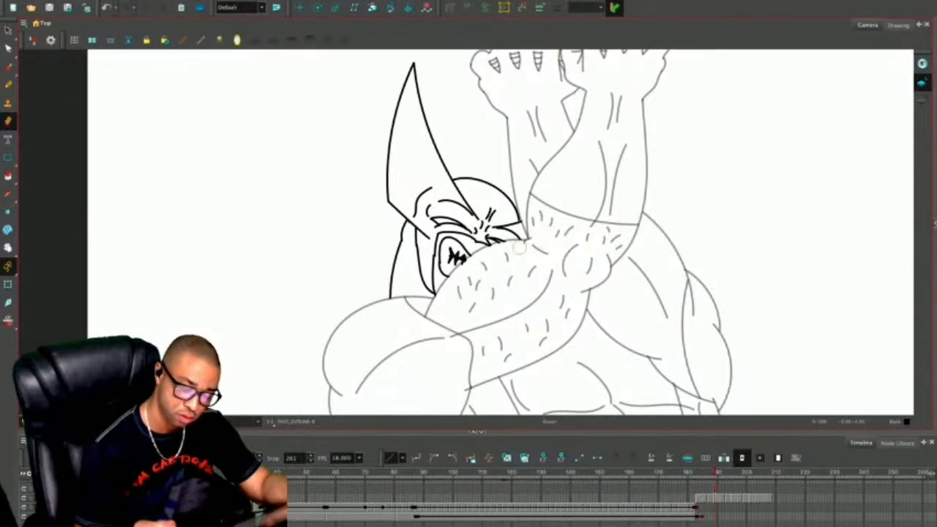
Transfer the trimmed head from the face outline layer to the Wolverine outline layer.
key(1)
key(1)
key(1)
key(alt+s)
mouse_move(495, 134)
mouse_down()
mouse_move(398, 278)
mouse_move(491, 271)
mouse_up()
key(Delete)
key(ctrl+z)
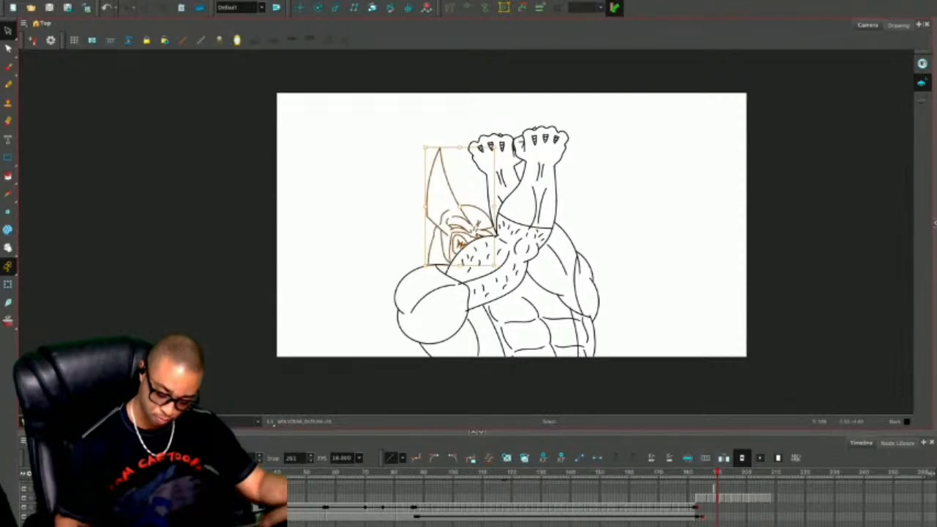
key(ctrl+z)
key(ctrl+z)
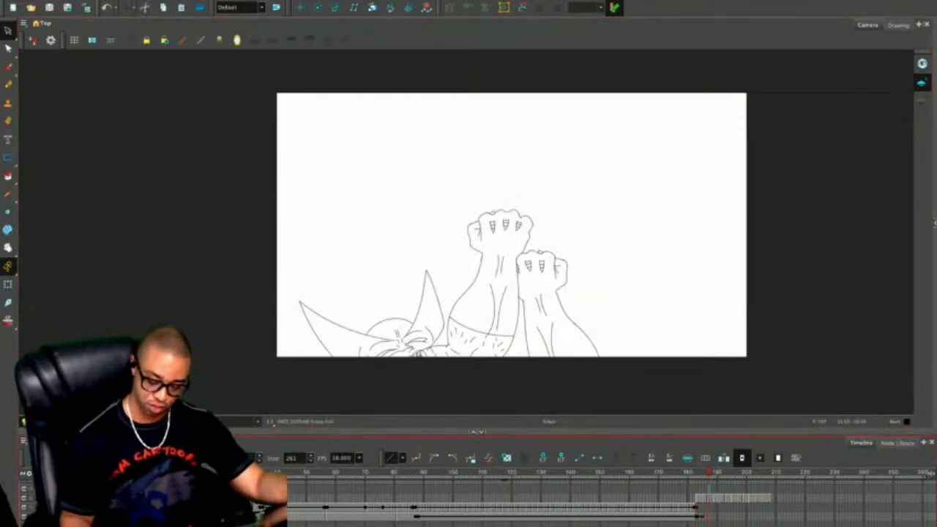
Step through the arm-raising frames to check the transition, and examine the clasped claws in the following drawing up close.
key(.)
key(.)
key(.)
key(.)
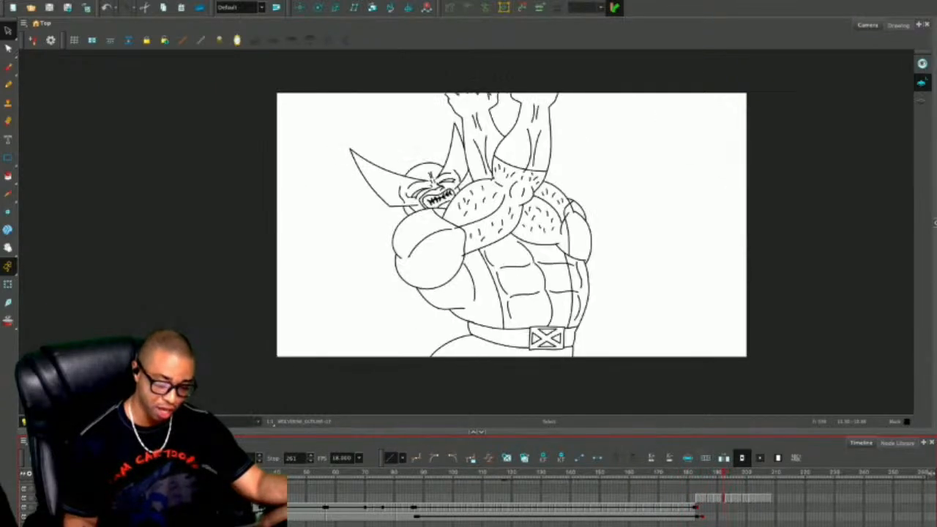
key(.)
key(.)
key(.)
key(.)
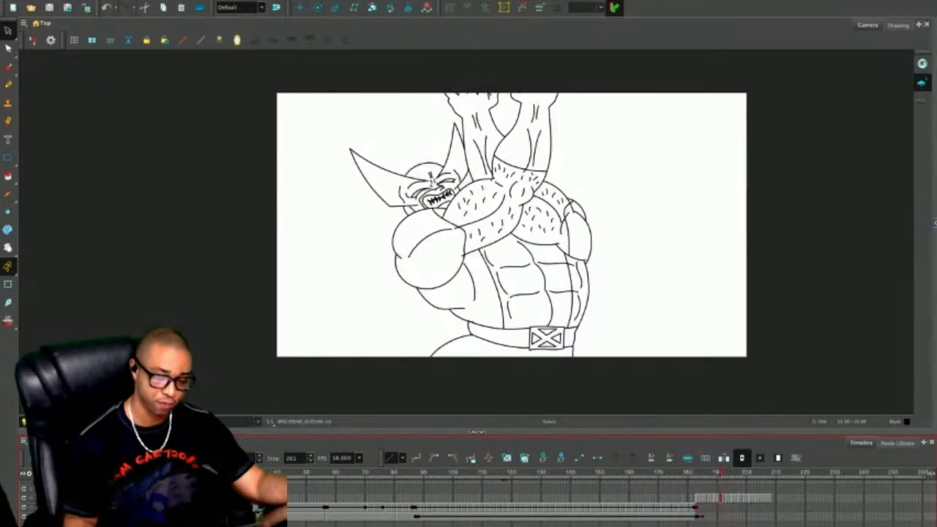
key(.)
key(.)
key(.)
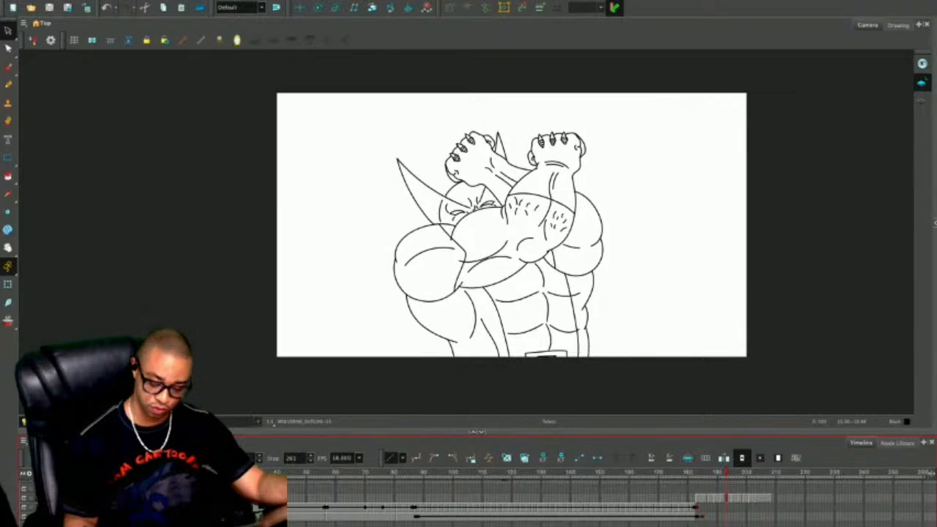
key(.)
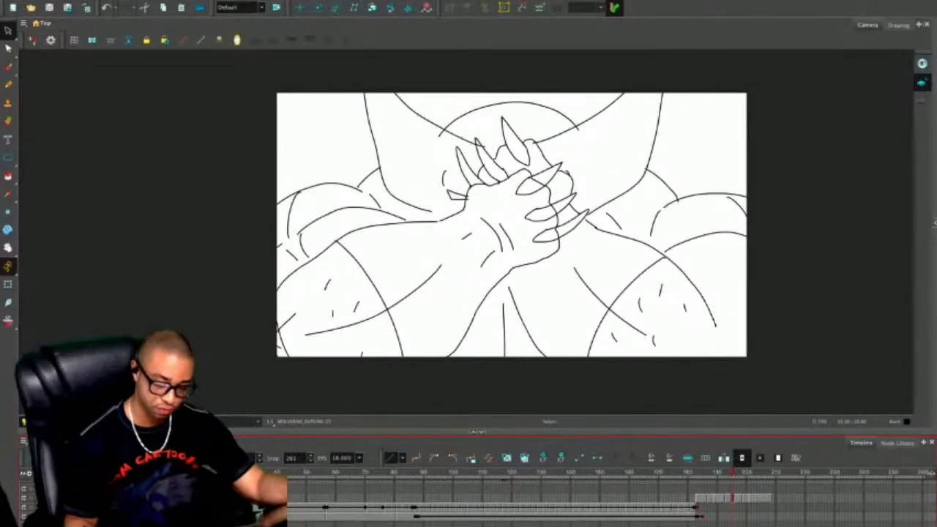
key(.)
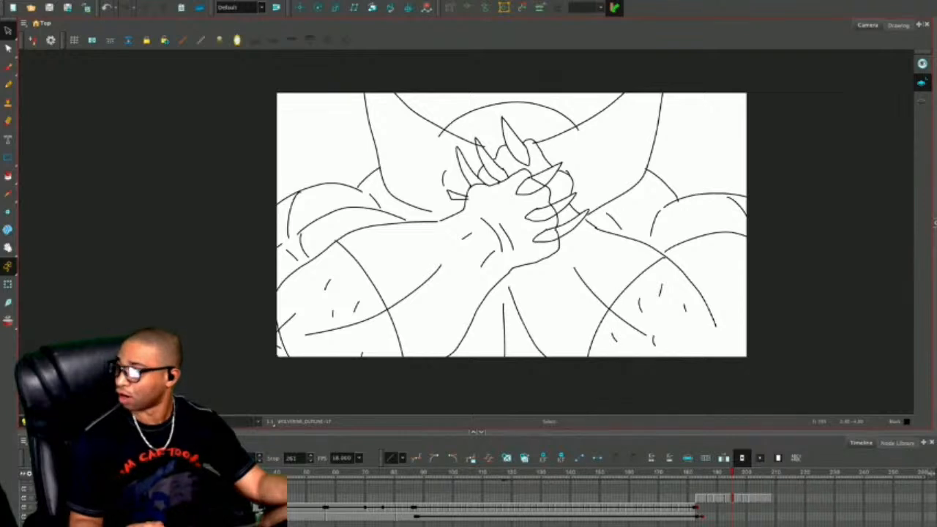
key(2)
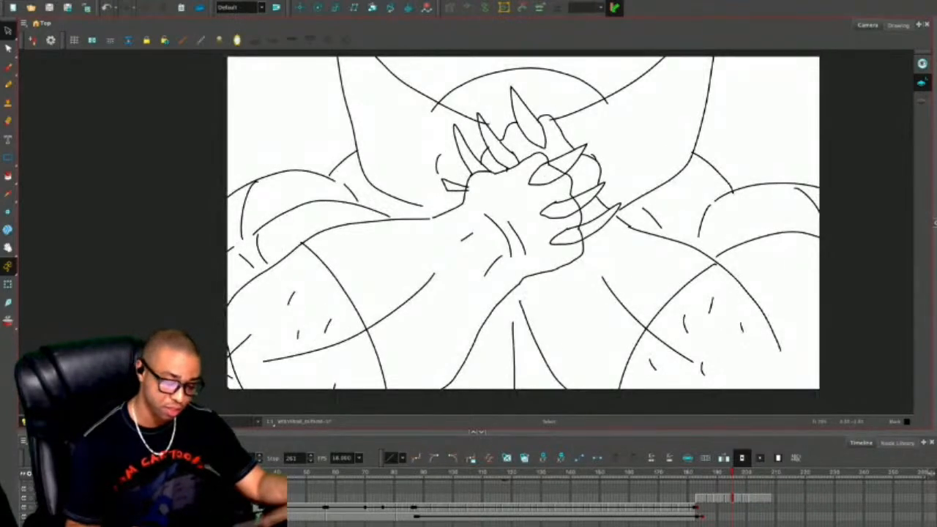
key(2)
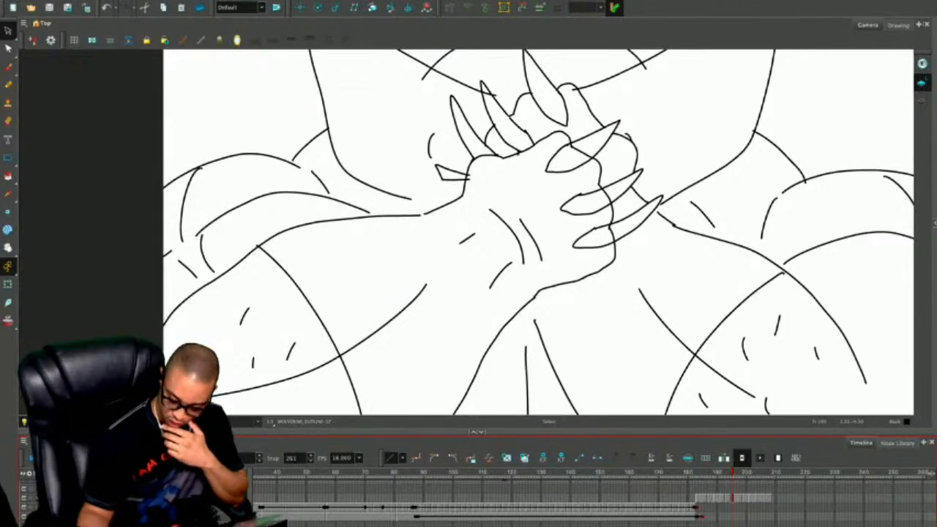
Show the reference drawing faintly through the light table, ready the Pencil, and enlarge the camera view by shrinking the timeline.
key(shift+l)
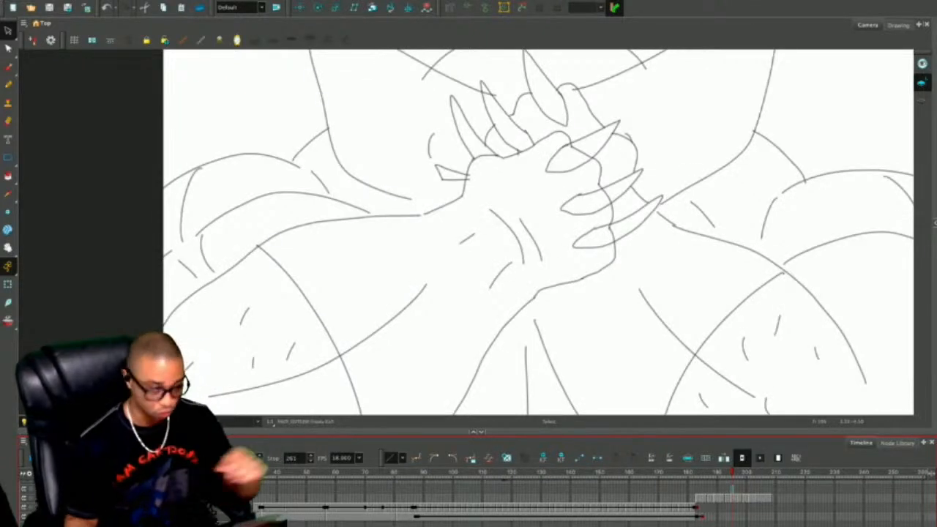
key(alt+slash)
drag(623, 284, 616, 319)
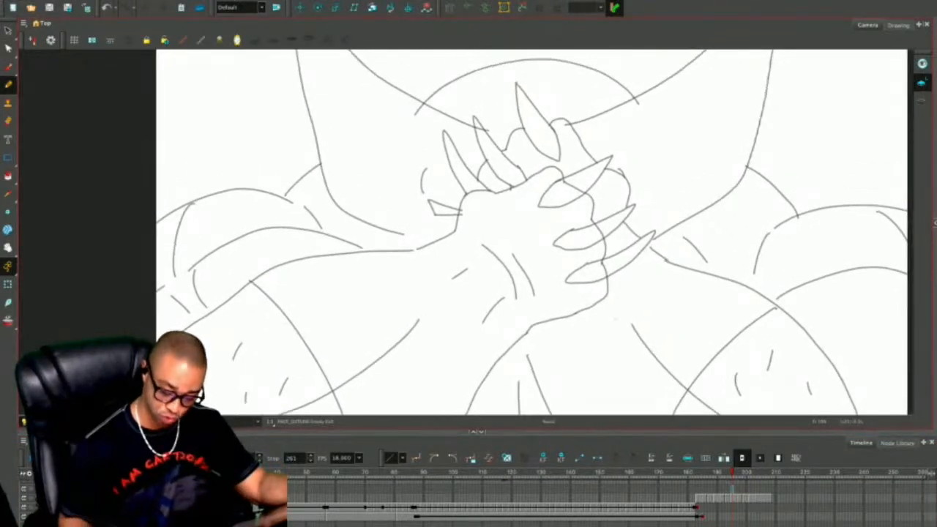
drag(477, 432, 477, 465)
click(934, 240)
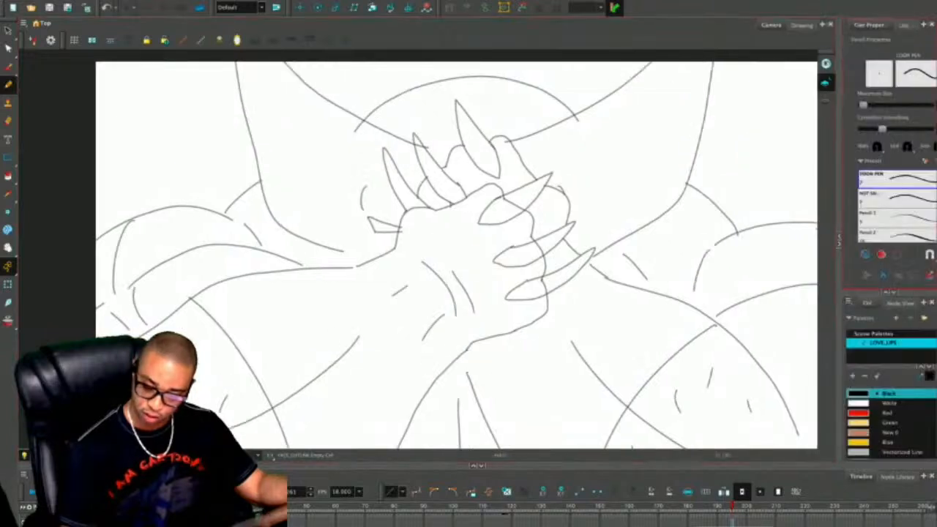
click(839, 240)
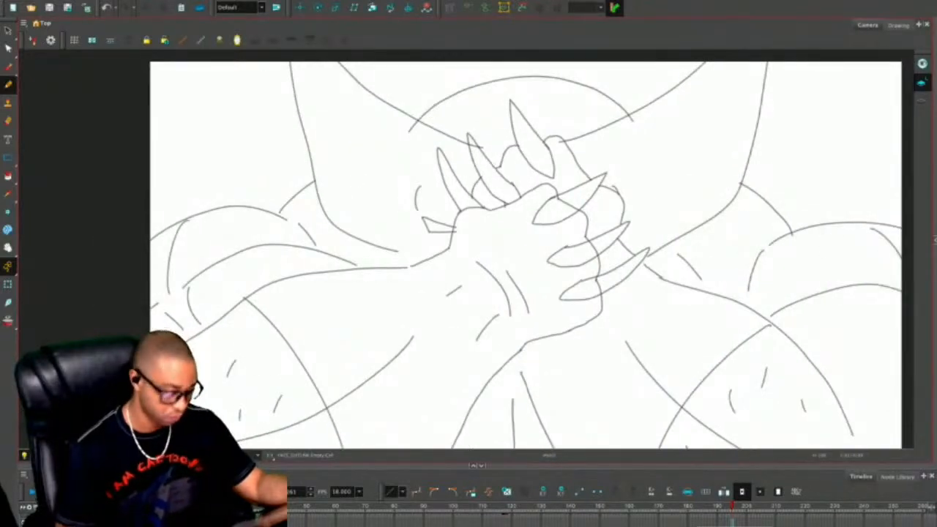
drag(477, 465, 477, 486)
key(1)
drag(625, 343, 606, 338)
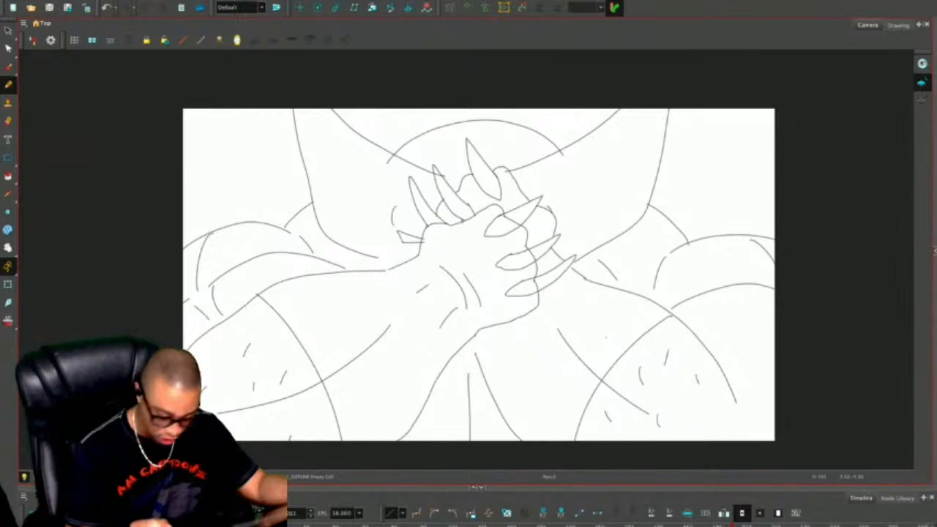
scroll(536, 253, up, 2)
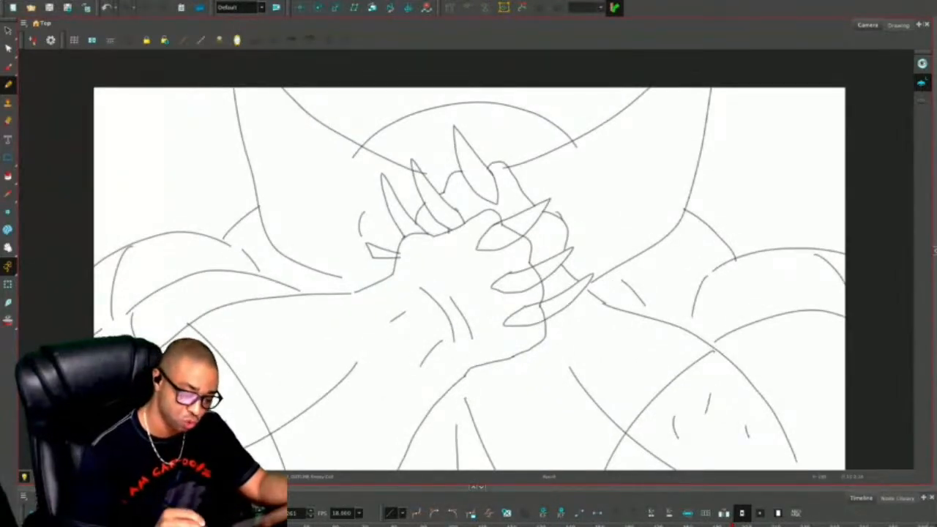
Draw the front fist's outline over the faded reference, from the thumb side across the knuckles and down to the wrist.
drag(393, 241, 391, 275)
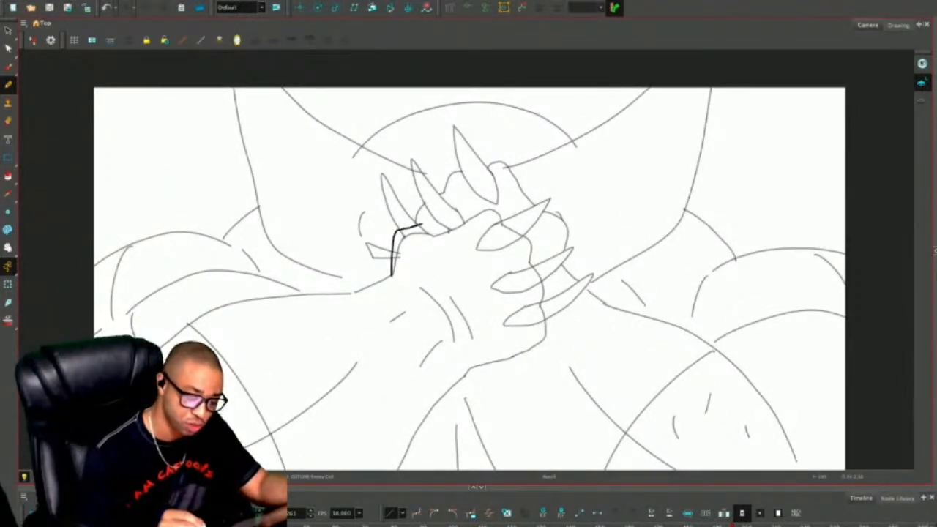
mouse_move(433, 219)
mouse_down()
mouse_move(444, 236)
mouse_move(415, 243)
mouse_move(474, 214)
mouse_move(500, 217)
mouse_move(534, 243)
mouse_up()
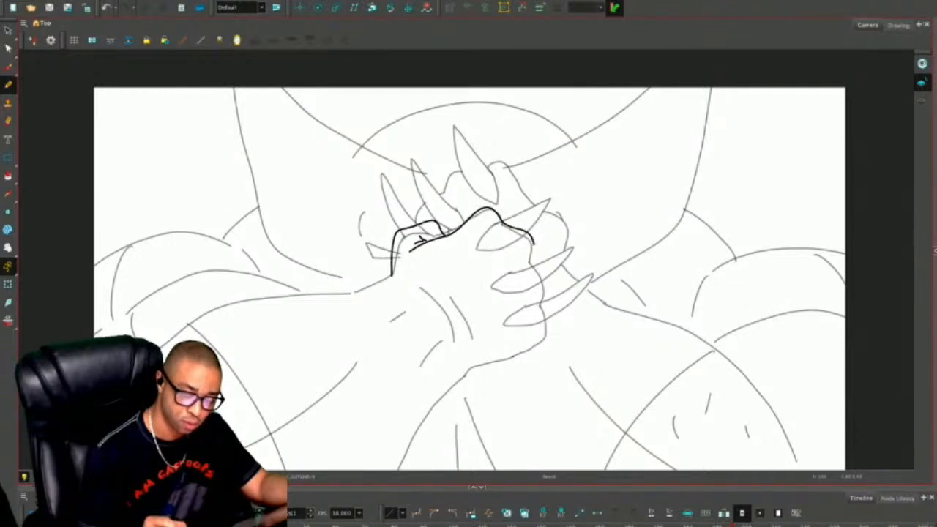
drag(548, 276, 549, 292)
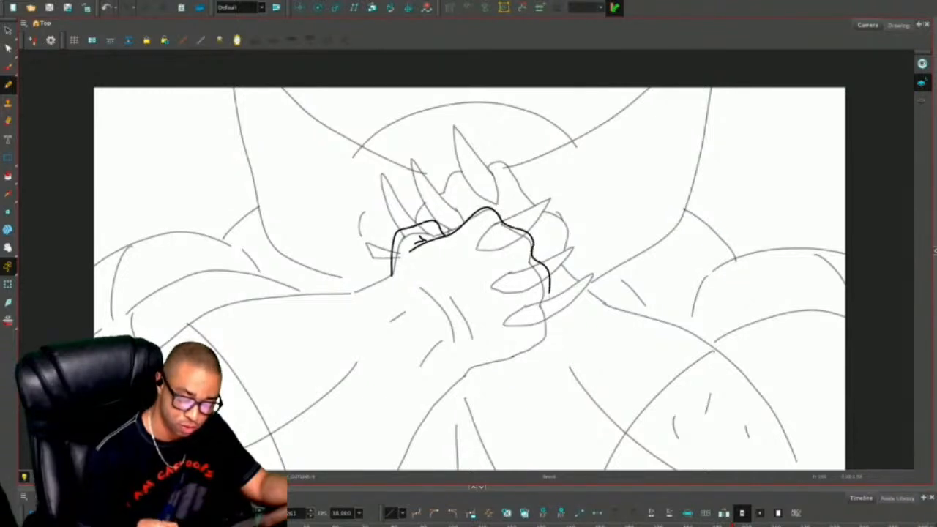
mouse_move(558, 331)
mouse_down()
mouse_move(471, 367)
mouse_move(539, 274)
mouse_up()
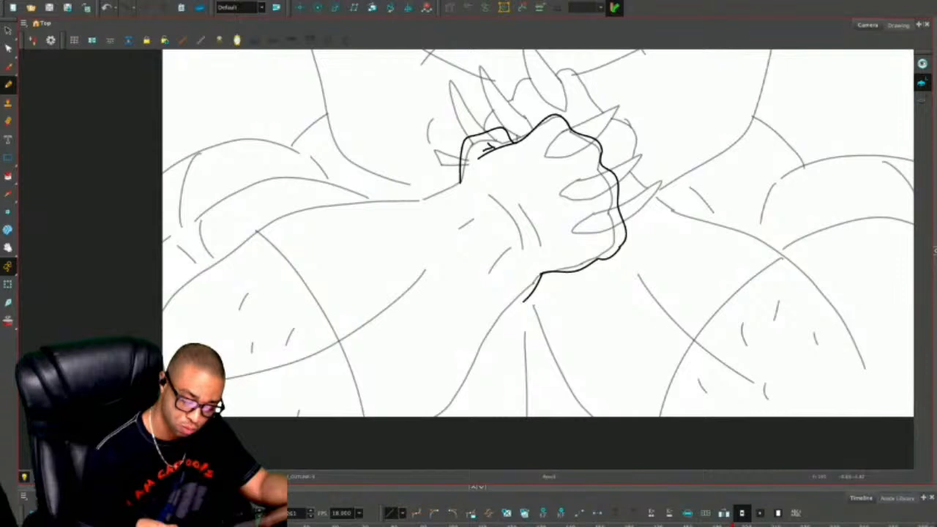
Draw the front forearm's upper contour from the wrist toward the elbow, discarding the trial lines for its underside.
mouse_move(523, 331)
mouse_down()
mouse_move(516, 369)
mouse_move(474, 416)
mouse_up()
key(ctrl+z)
mouse_move(524, 301)
mouse_down()
mouse_move(506, 353)
mouse_move(434, 414)
mouse_up()
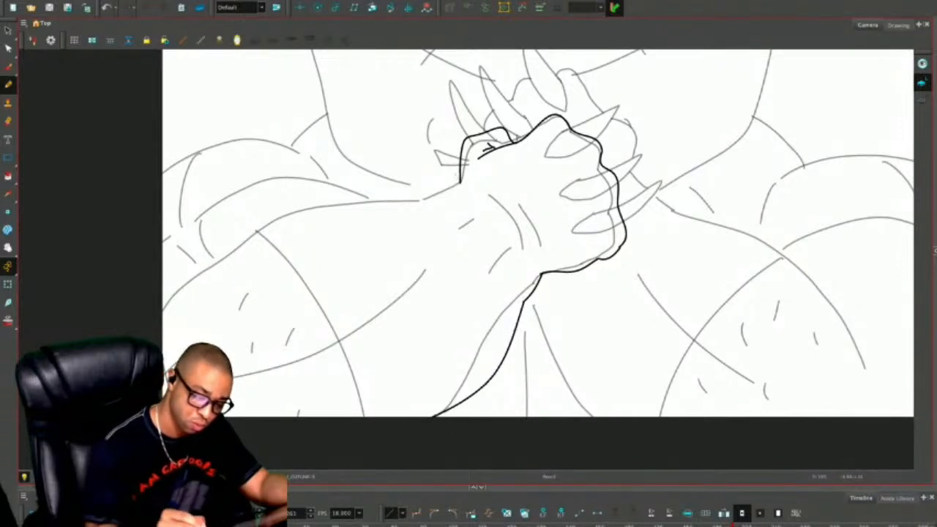
mouse_move(435, 195)
mouse_down()
mouse_move(239, 233)
mouse_move(163, 302)
mouse_up()
key(ctrl+z)
mouse_move(404, 200)
mouse_down()
mouse_move(268, 222)
mouse_move(213, 251)
mouse_move(163, 311)
mouse_up()
key(1)
key(1)
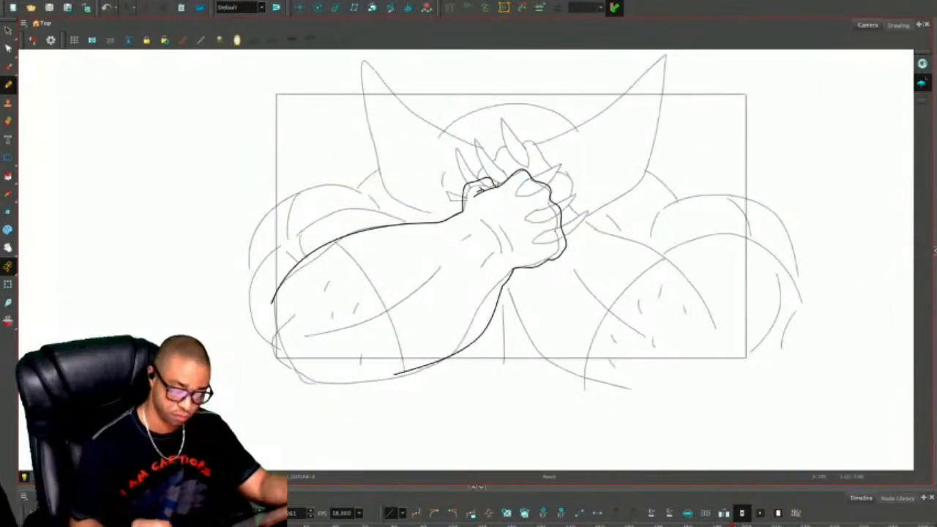
key(ctrl+z)
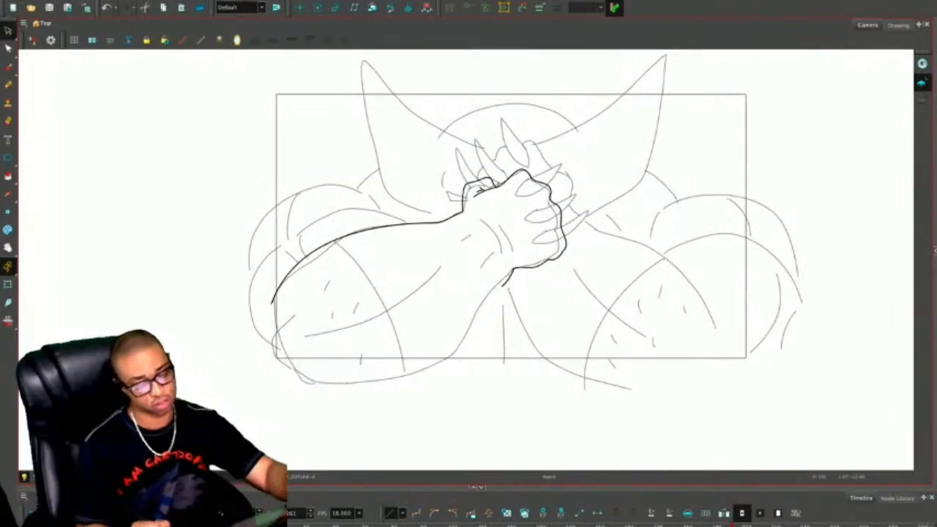
Delete the short stroke below the wrist and redraw the forearm's lower contour from the fist down past the camera frame.
key(alt+x)
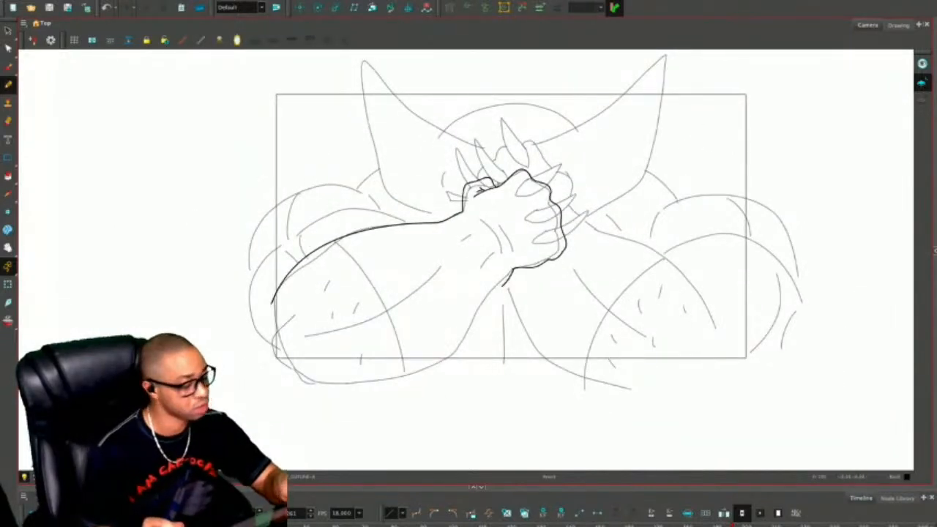
key(alt+s)
key(comma)
key(period)
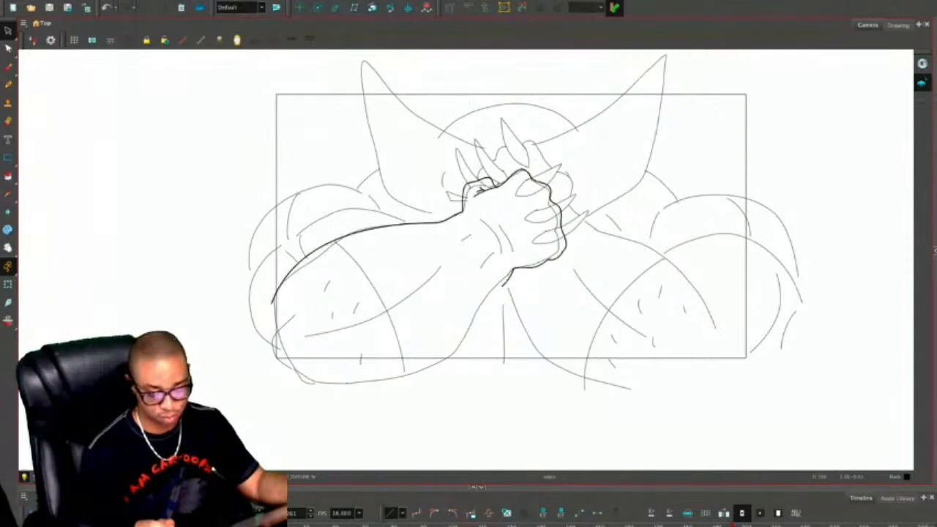
click(507, 278)
key(Delete)
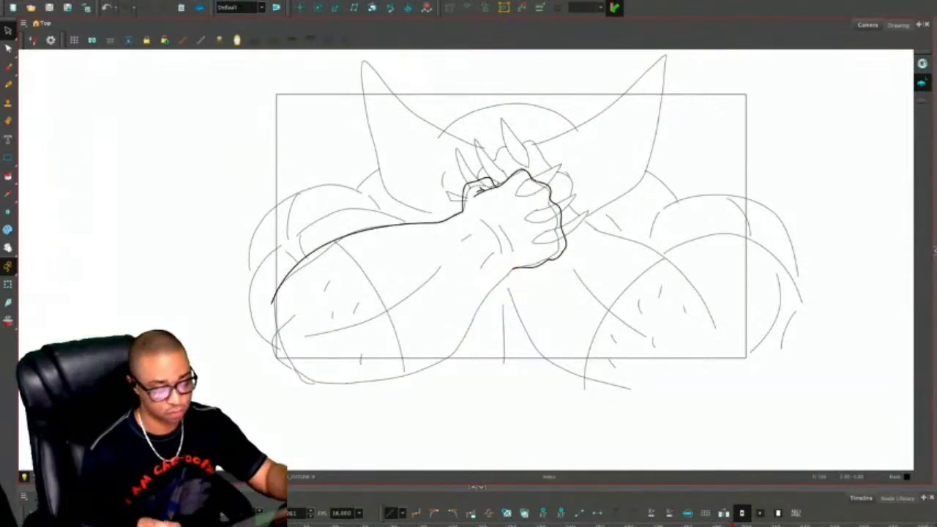
key(alt+x)
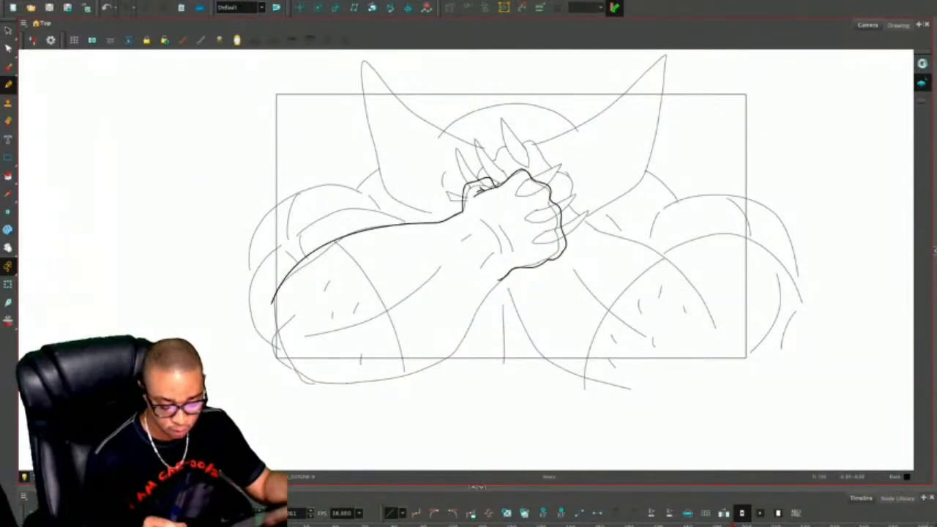
mouse_move(460, 344)
mouse_down()
mouse_move(410, 384)
mouse_move(343, 412)
mouse_up()
Draw the glove's curved edge across the forearm, the muscle and wrist creases, and the rounded elbow contour.
drag(331, 238, 399, 369)
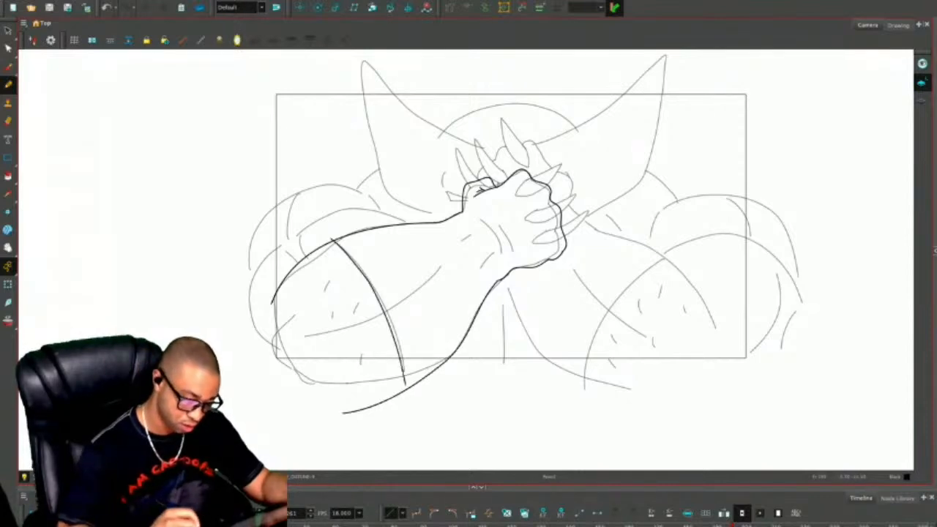
key(ctrl+z)
mouse_move(339, 244)
mouse_down()
mouse_move(400, 351)
mouse_move(453, 388)
mouse_up()
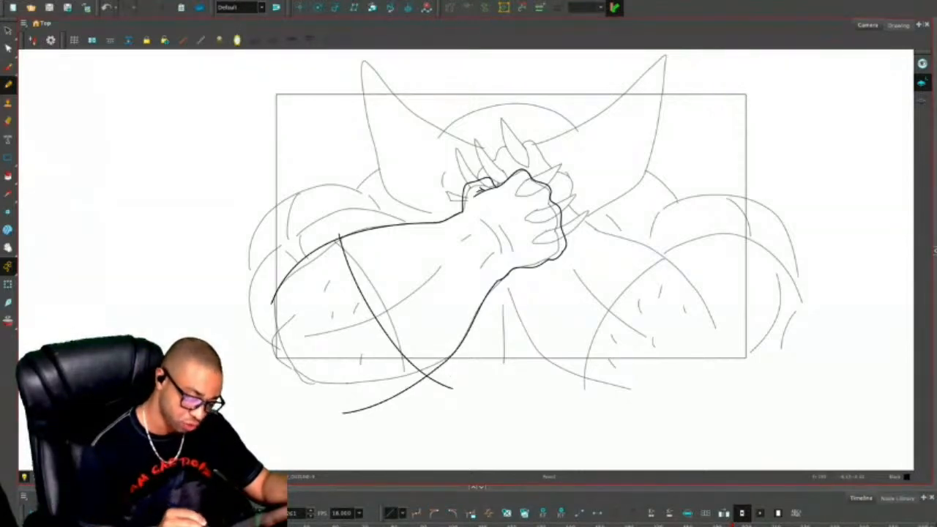
drag(333, 339, 445, 274)
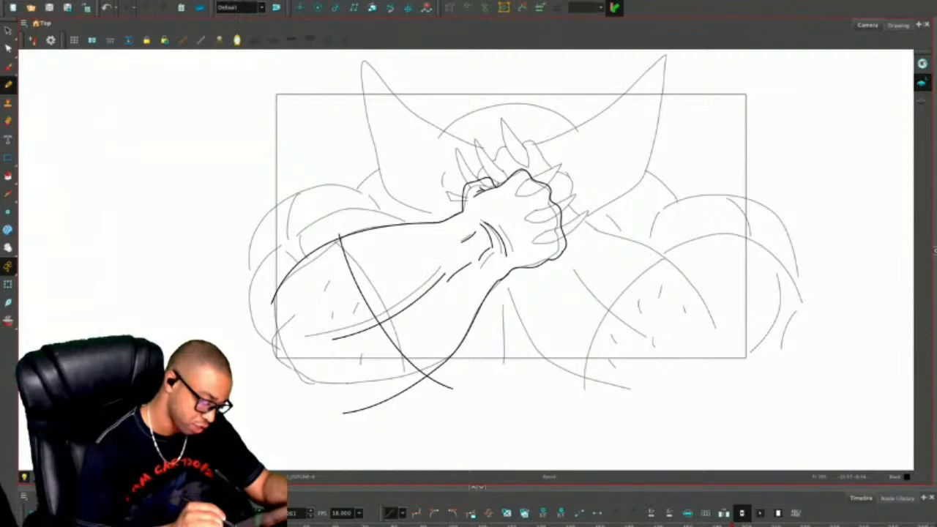
mouse_move(265, 333)
mouse_down()
mouse_move(273, 377)
mouse_move(352, 397)
mouse_move(386, 421)
mouse_up()
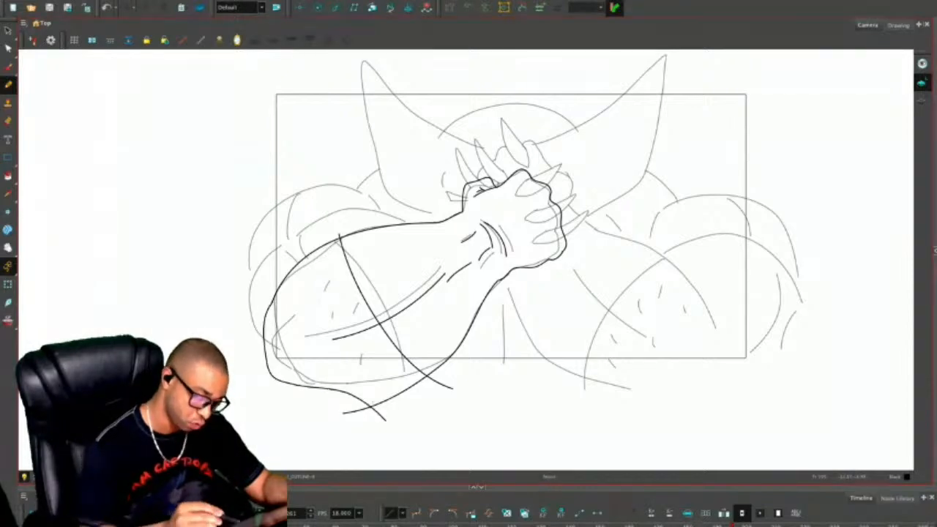
Draw the neck line and the overlapping shoulder and upper-arm curves behind the raised front forearm.
key(2)
drag(483, 170, 527, 201)
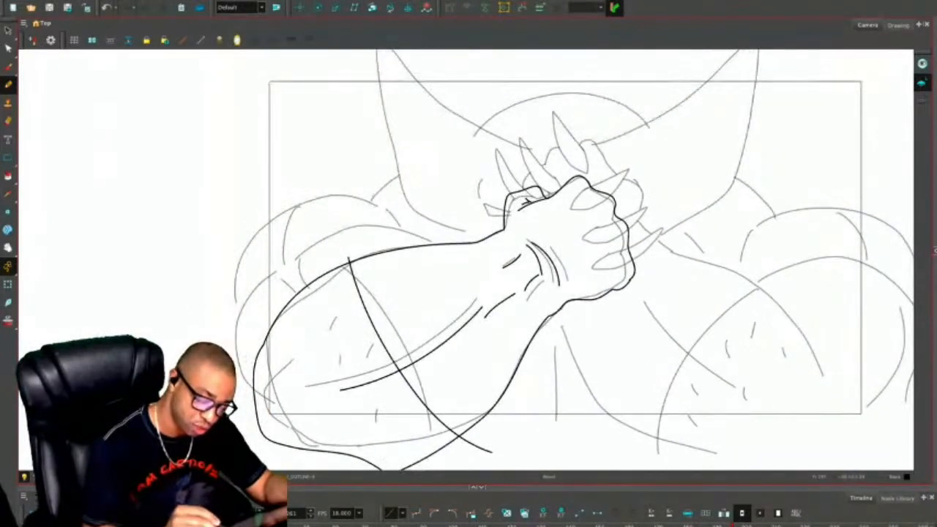
drag(367, 202, 422, 167)
mouse_move(373, 199)
mouse_down()
mouse_move(311, 199)
mouse_move(279, 249)
mouse_up()
drag(303, 207, 247, 336)
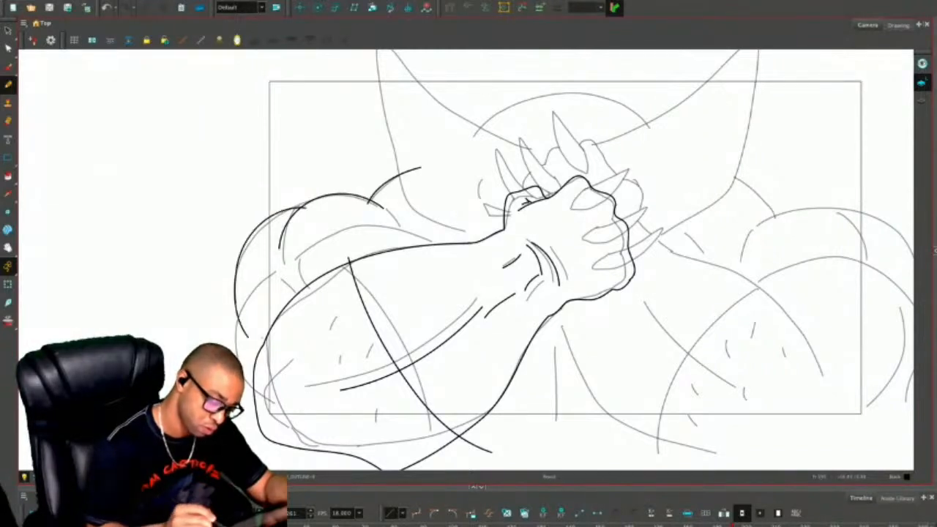
mouse_move(290, 266)
mouse_down()
mouse_move(329, 231)
mouse_move(442, 257)
mouse_up()
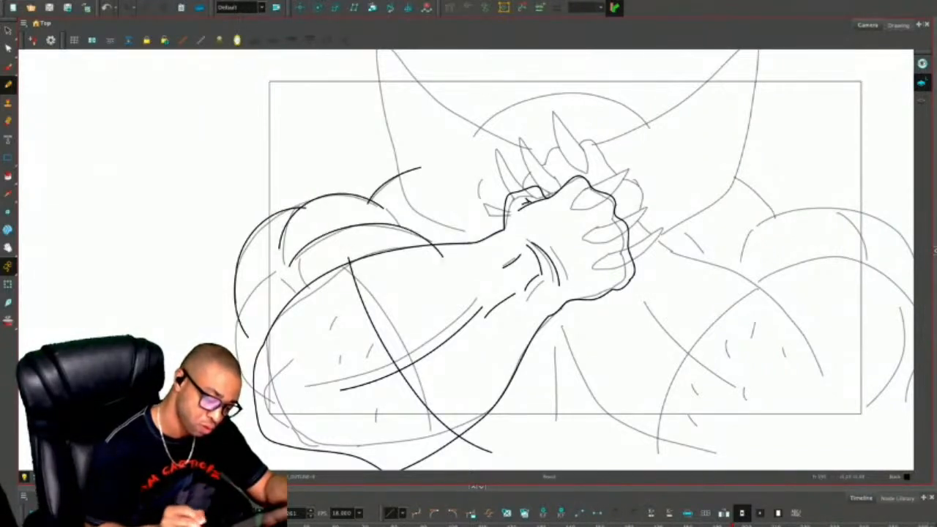
key(ctrl+z)
mouse_move(300, 256)
mouse_down()
mouse_move(352, 218)
mouse_move(447, 250)
mouse_move(458, 276)
mouse_move(353, 217)
mouse_move(242, 302)
mouse_move(245, 294)
mouse_up()
key(ctrl+z)
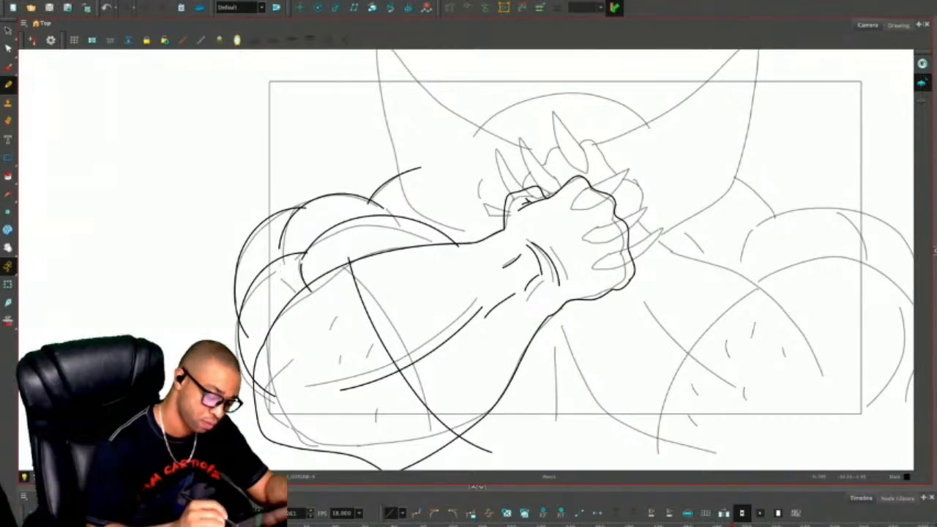
Try drawing three long curved claws extending from the back of the front fist past the knuckles.
key(2)
key(2)
drag(393, 198, 292, 230)
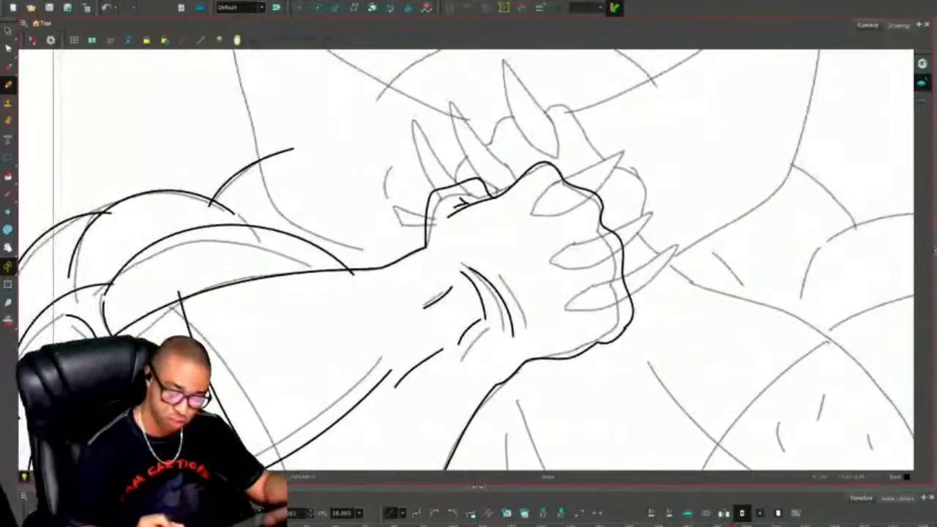
key(1)
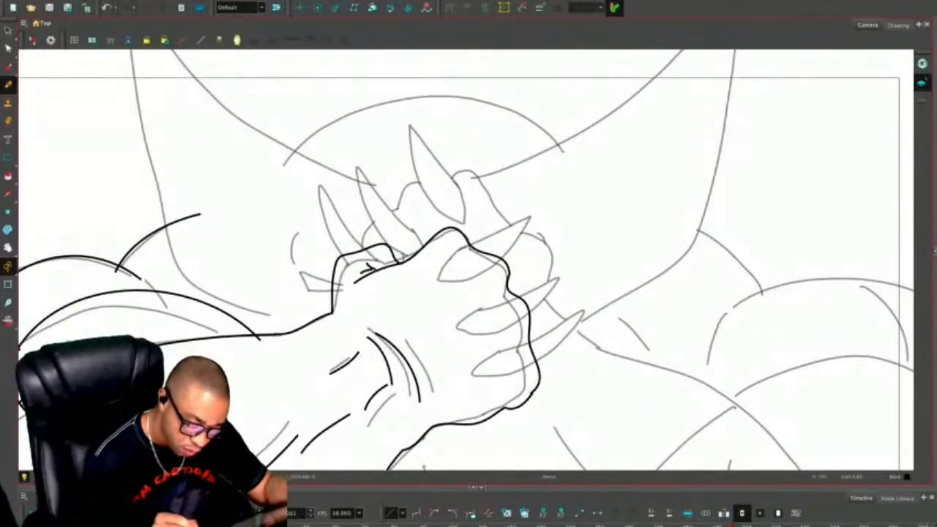
mouse_move(444, 265)
mouse_down()
mouse_move(521, 213)
mouse_move(516, 247)
mouse_move(470, 281)
mouse_up()
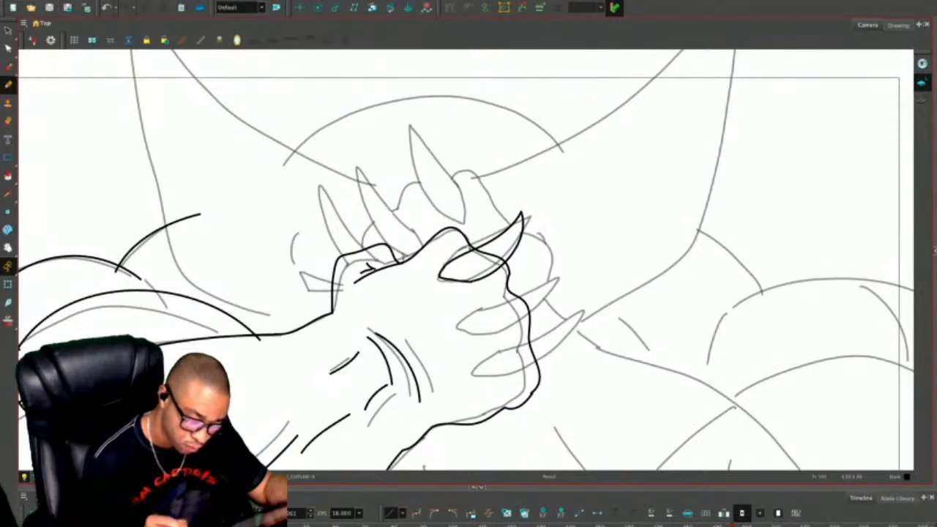
mouse_move(459, 331)
mouse_down()
mouse_move(489, 336)
mouse_move(550, 265)
mouse_move(527, 317)
mouse_up()
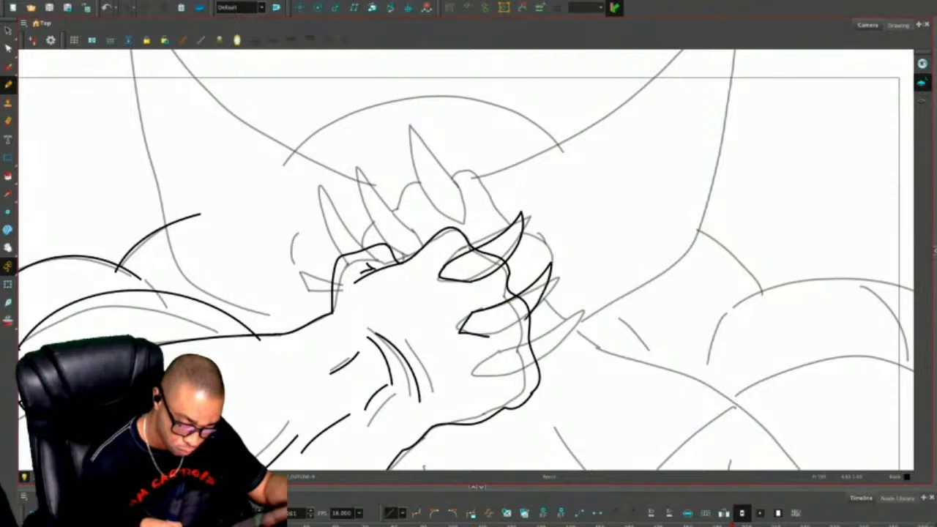
mouse_move(495, 356)
mouse_down()
mouse_move(480, 382)
mouse_move(501, 361)
mouse_move(493, 354)
mouse_move(557, 328)
mouse_move(580, 301)
mouse_move(547, 354)
mouse_move(464, 391)
mouse_move(504, 388)
mouse_up()
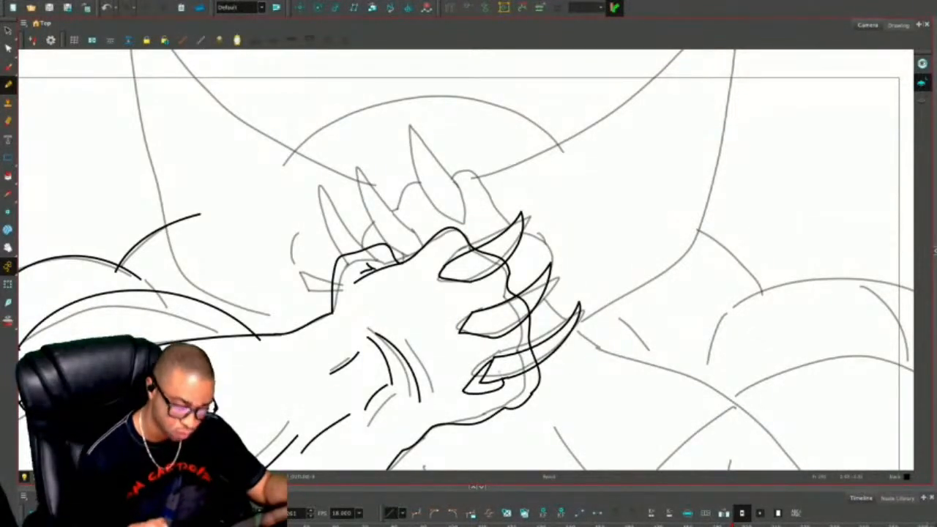
Step through the neighbouring arm-raising drawings and examine the size and placement of the claws on the fists.
key(2)
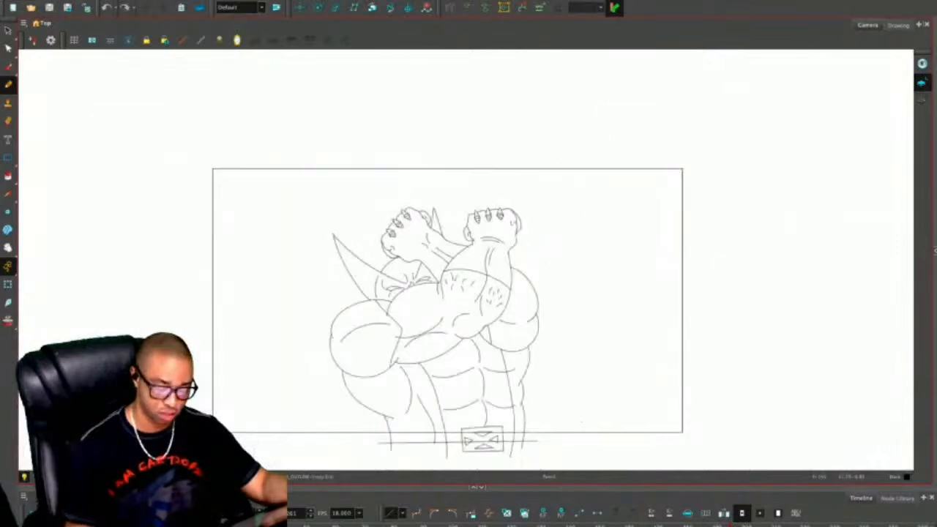
key(1)
key(2)
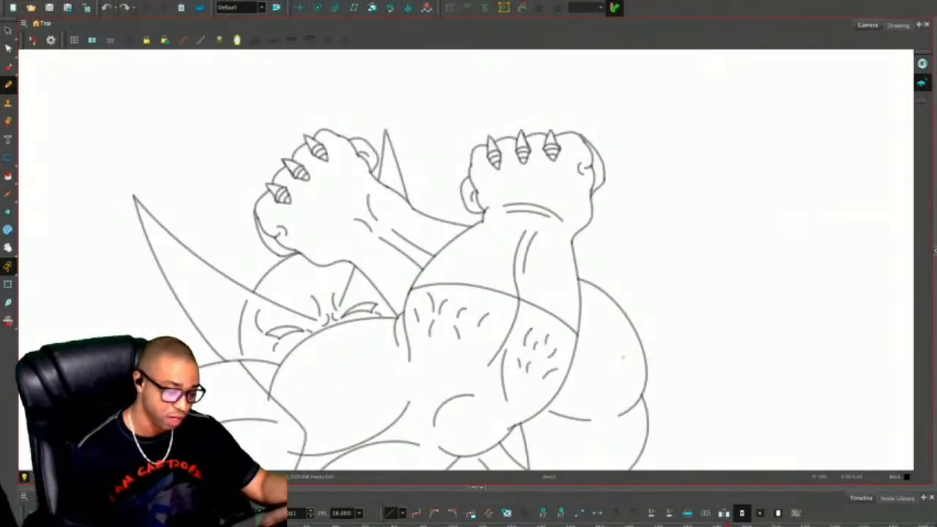
key(.)
key(.)
key(.)
key(.)
key(.)
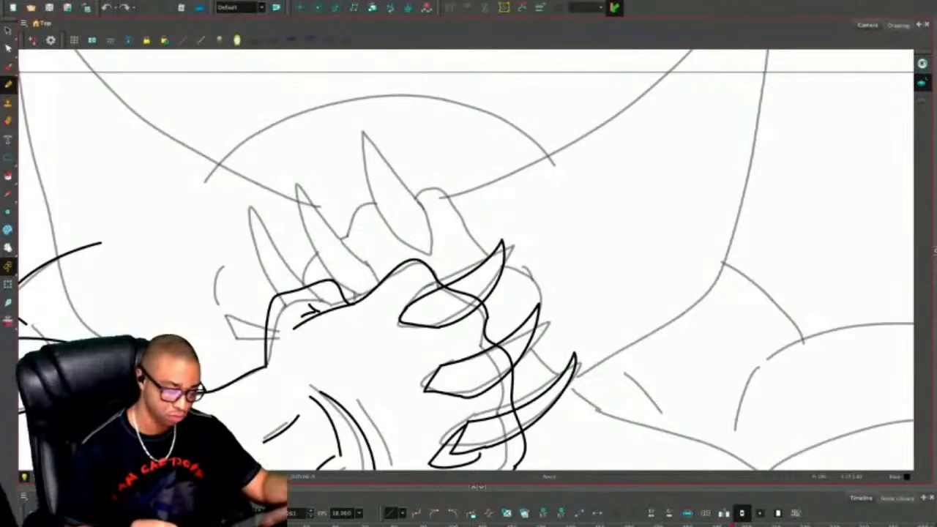
Delete the three long claws from the front fist and return to the Pencil tool.
key(alt+s)
mouse_move(410, 282)
mouse_down()
mouse_move(391, 347)
mouse_move(485, 461)
mouse_move(448, 327)
mouse_up()
key(Delete)
key(alt+/)
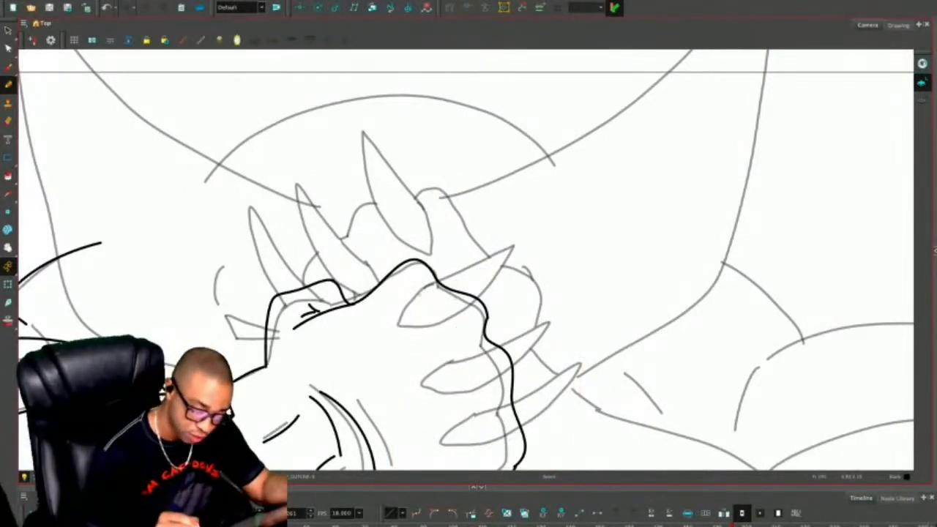
Draw pointed claw sockets with rounded front ends on the back of the front fist, following the light-table reference.
mouse_move(418, 298)
mouse_down()
mouse_move(436, 320)
mouse_move(404, 314)
mouse_move(382, 333)
mouse_move(407, 335)
mouse_move(435, 318)
mouse_move(382, 333)
mouse_move(435, 257)
mouse_up()
key(ctrl+z)
mouse_move(510, 271)
mouse_down()
mouse_move(522, 295)
mouse_move(474, 305)
mouse_move(522, 297)
mouse_up()
drag(539, 337, 548, 360)
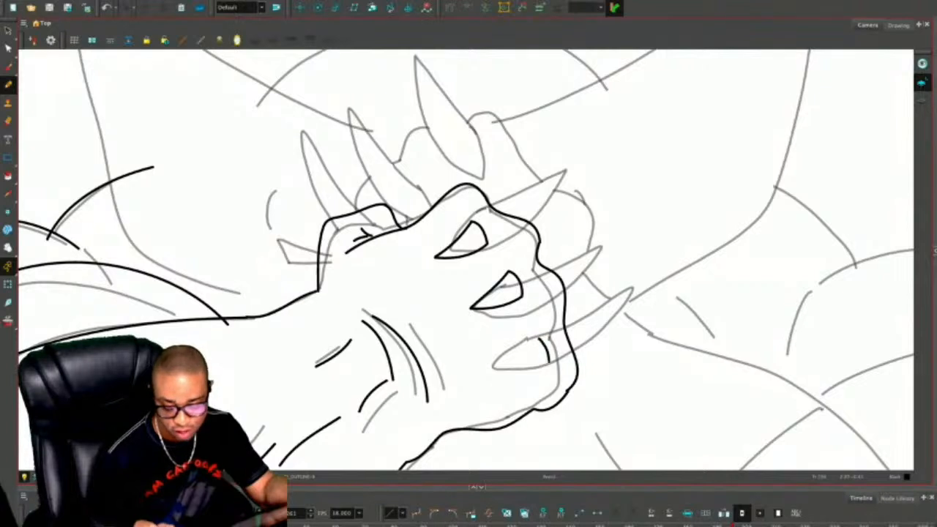
drag(490, 379, 523, 375)
key(ctrl+z)
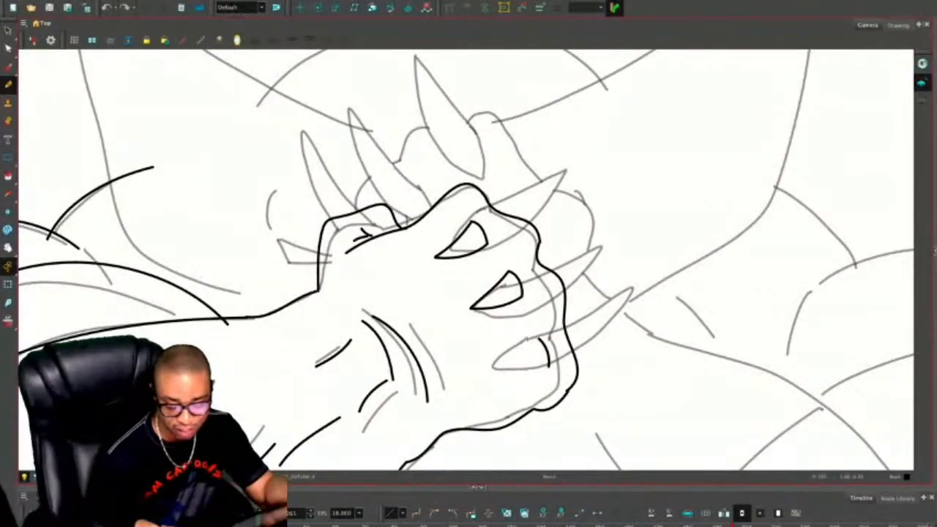
Draw the curved bands across the three claw sockets and the curved claw blades extending past the knuckles.
mouse_move(542, 338)
mouse_down()
mouse_move(493, 372)
mouse_move(549, 367)
mouse_move(530, 380)
mouse_move(539, 382)
mouse_up()
drag(517, 352, 518, 387)
mouse_move(492, 285)
mouse_down()
mouse_move(492, 319)
mouse_move(510, 313)
mouse_up()
drag(448, 240, 458, 273)
drag(456, 225, 476, 273)
mouse_move(473, 219)
mouse_down()
mouse_move(516, 185)
mouse_move(533, 195)
mouse_move(489, 246)
mouse_move(533, 261)
mouse_move(579, 213)
mouse_move(551, 278)
mouse_up()
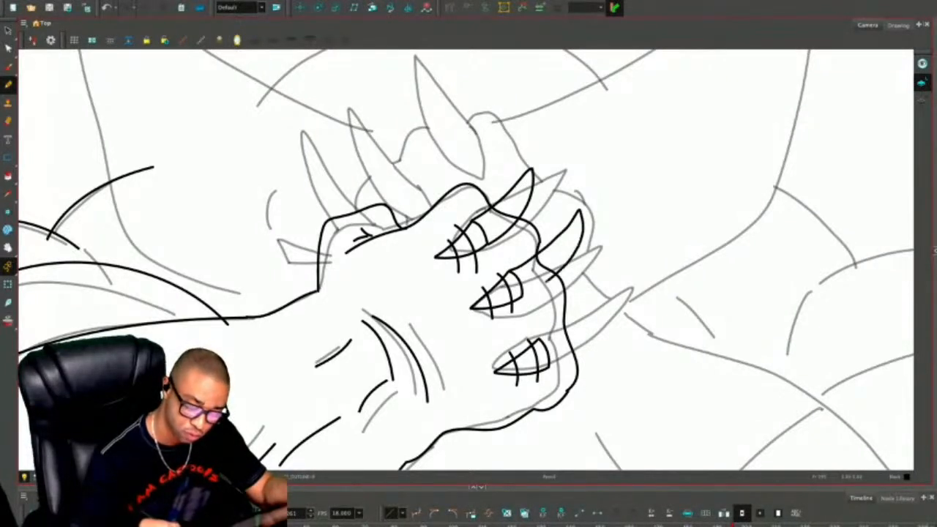
mouse_move(540, 342)
mouse_down()
mouse_move(622, 278)
mouse_move(587, 344)
mouse_move(549, 368)
mouse_up()
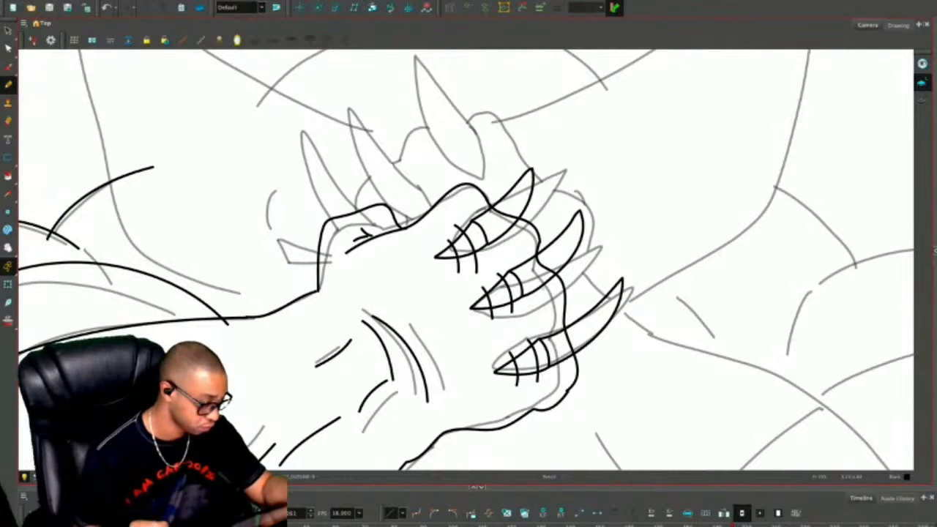
Erase the band ends sticking out of the claw sockets and the knuckle outline crossing the three claws.
key(alt+e)
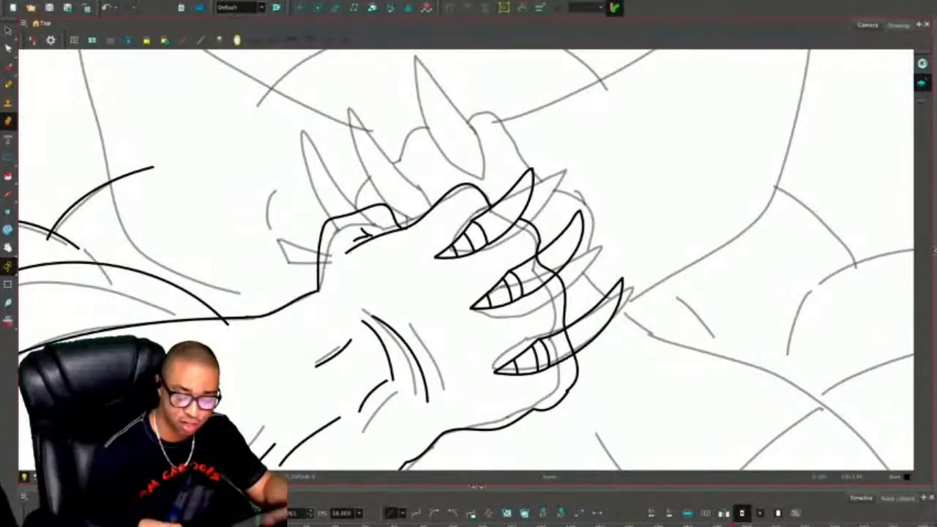
drag(539, 260, 552, 268)
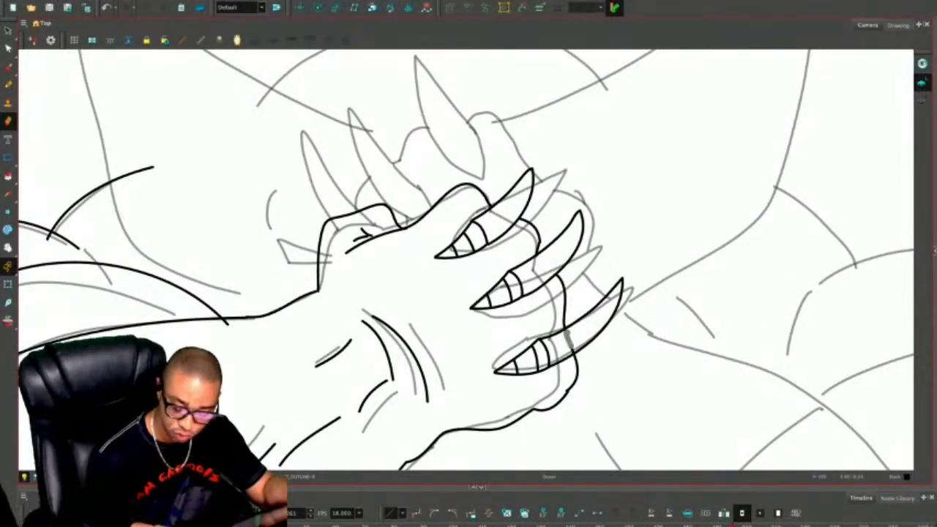
key(2)
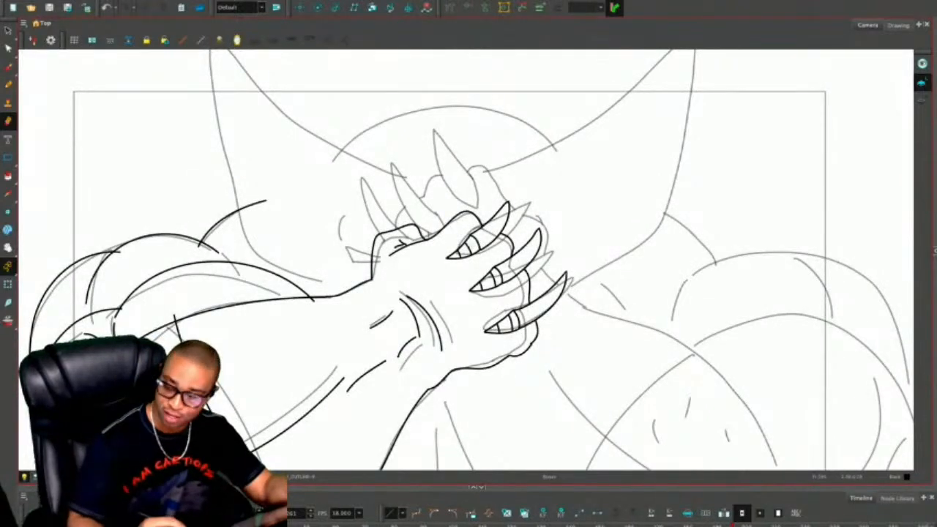
drag(580, 337, 565, 339)
key(2)
key(2)
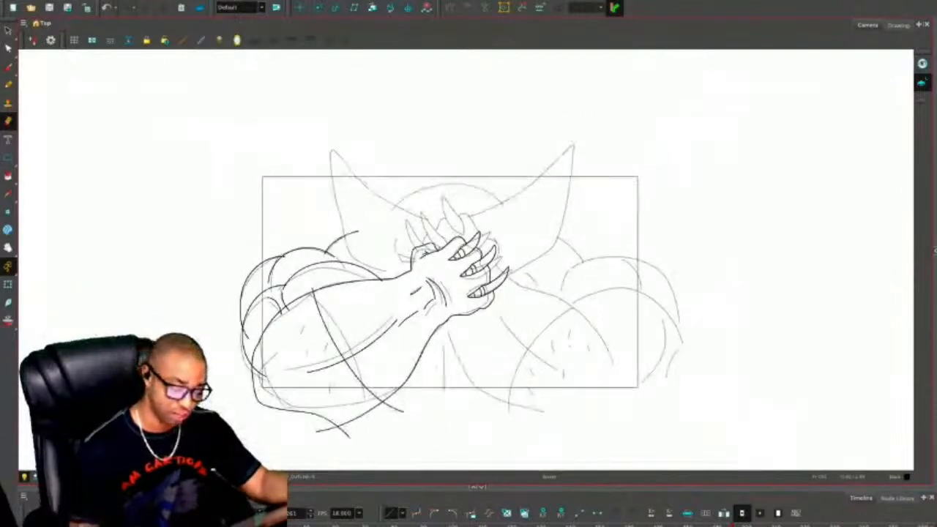
Draw the tall pointed mask ear above the raised arm, slightly taller and wider than the reference ear.
key(alt+slash)
key(2)
key(2)
drag(618, 79, 606, 148)
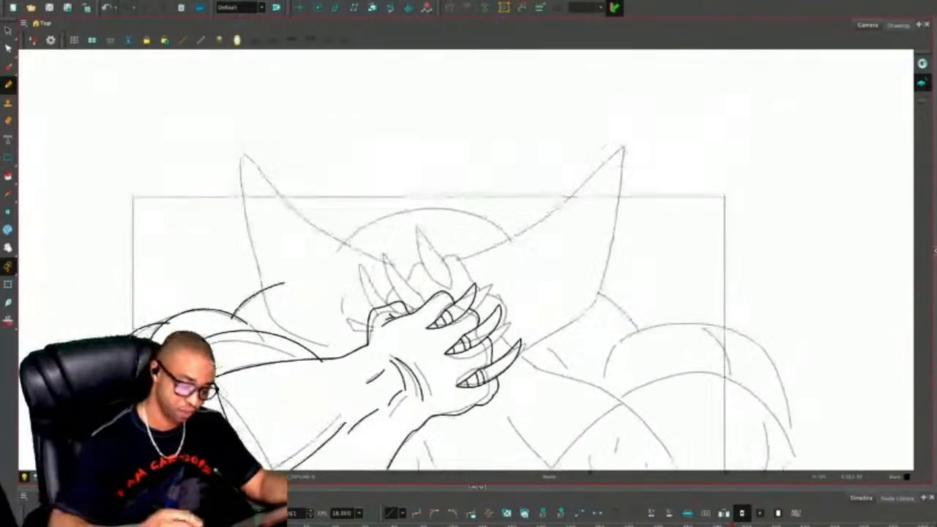
mouse_move(408, 267)
mouse_down()
mouse_move(289, 180)
mouse_move(218, 95)
mouse_move(249, 246)
mouse_move(301, 331)
mouse_move(336, 350)
mouse_up()
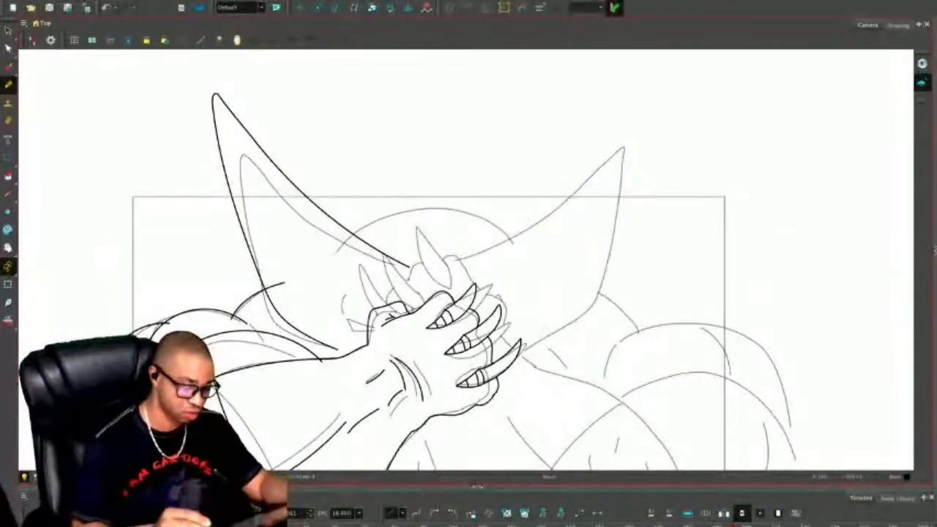
Duplicate the mask ear, flip the copy horizontally and place it on the opposite side of the head.
key(alt+s)
click(344, 228)
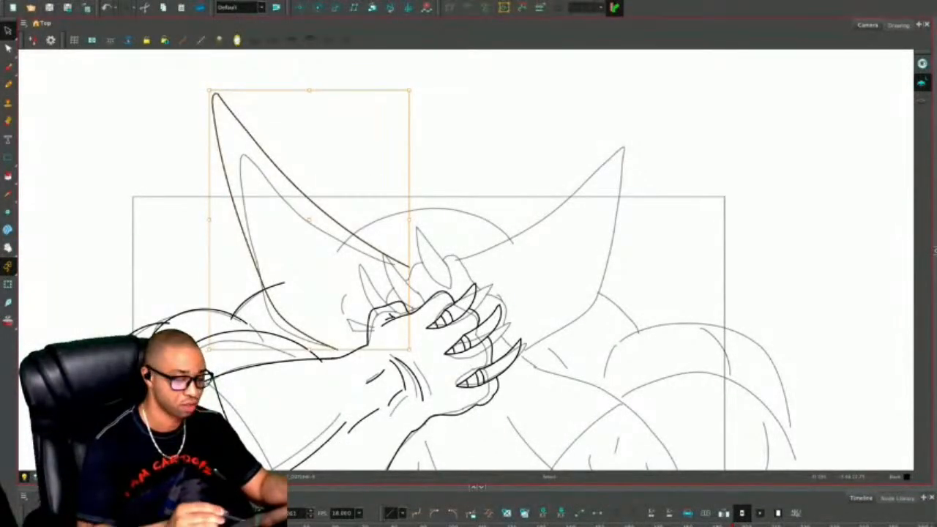
key(ctrl+d)
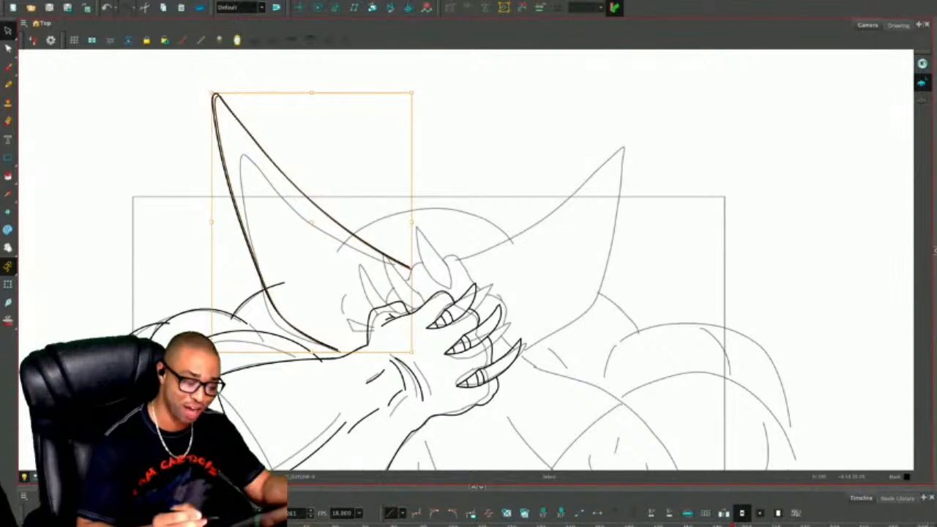
key(4)
mouse_move(380, 220)
mouse_down()
mouse_move(543, 197)
mouse_move(619, 218)
mouse_up()
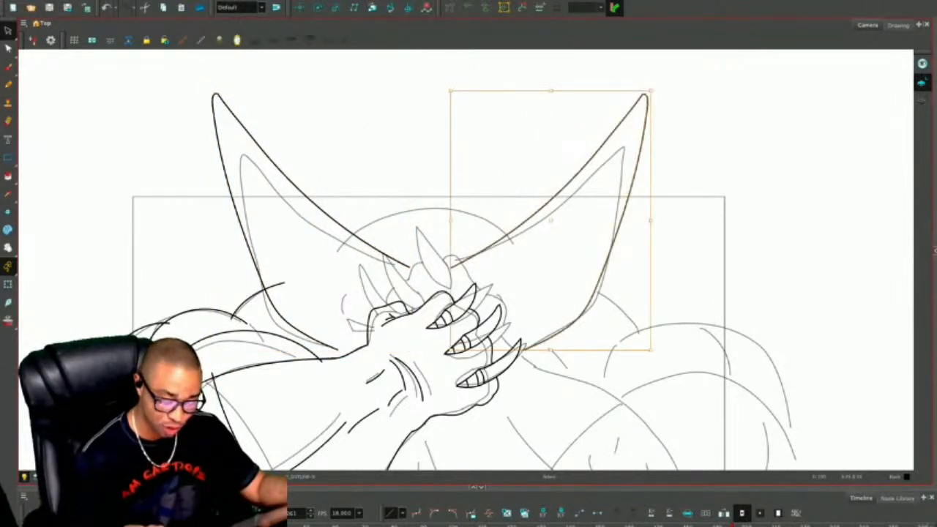
key(Escape)
key(alt+/)
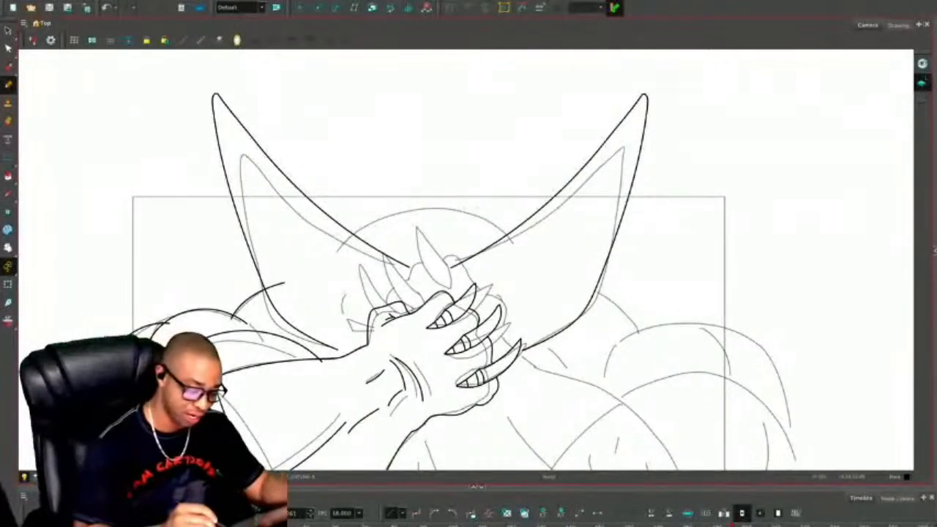
Draw the curved crown of the head between the two mask ears and adjust its width and position.
mouse_move(347, 241)
mouse_down()
mouse_move(432, 199)
mouse_move(510, 242)
mouse_up()
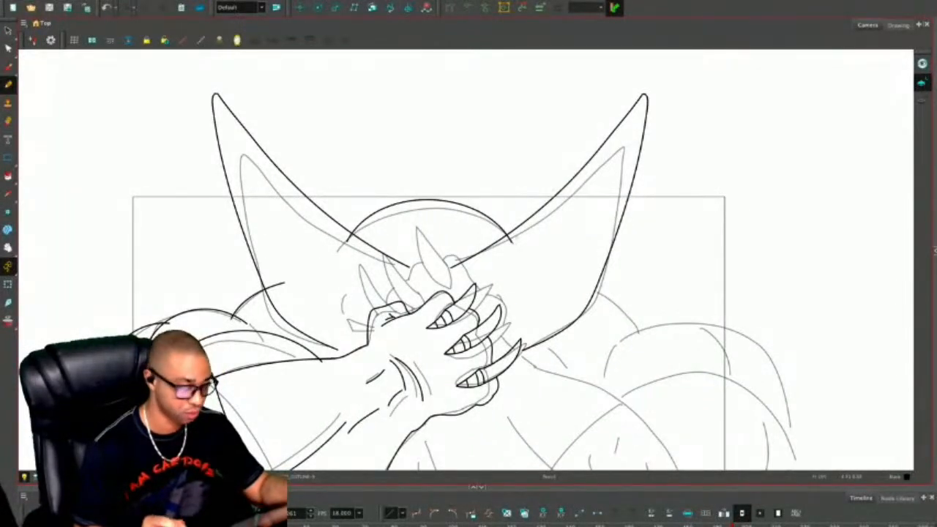
key(alt+s)
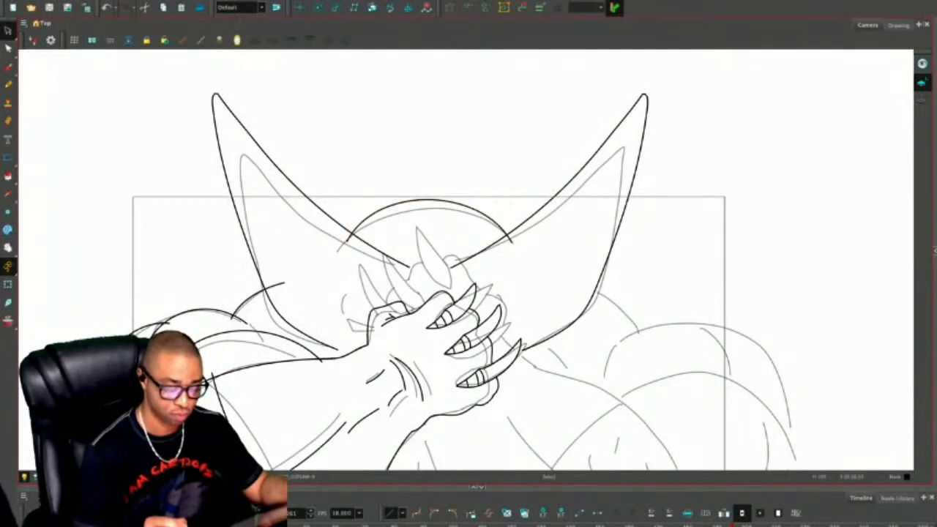
drag(429, 200, 425, 201)
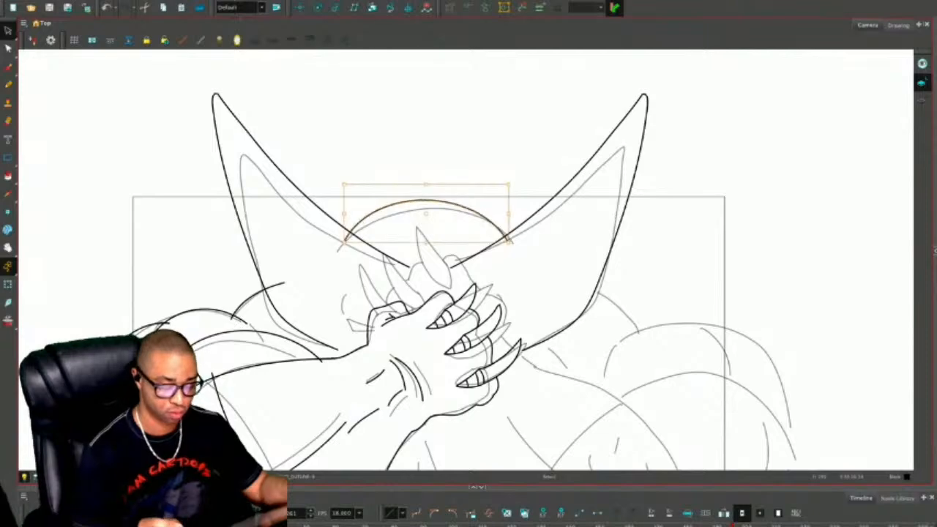
drag(507, 242, 511, 243)
key(alt+/)
Draw the small pointed shape at the thumb edge of the front fist and the curved line beside it.
scroll(468, 260, up, 4)
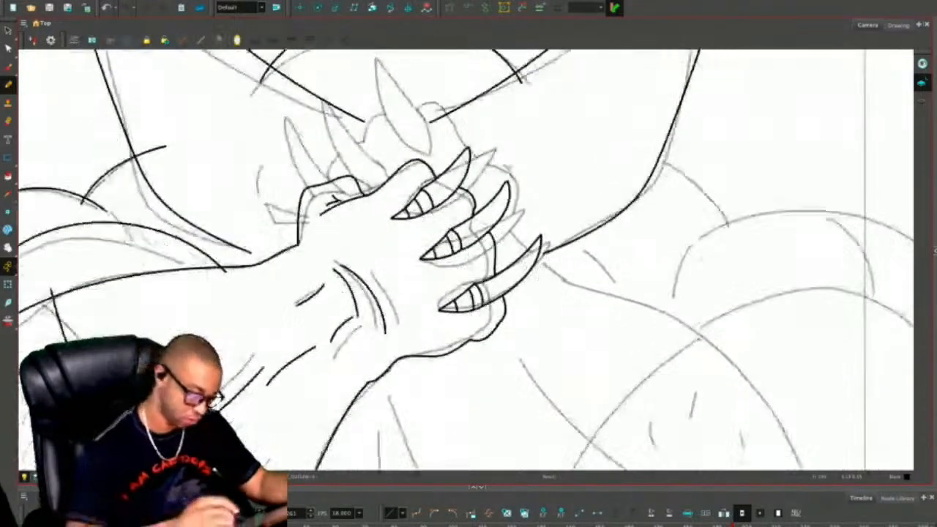
mouse_move(224, 209)
mouse_down()
mouse_move(270, 213)
mouse_move(214, 181)
mouse_move(269, 212)
mouse_up()
key(ctrl+z)
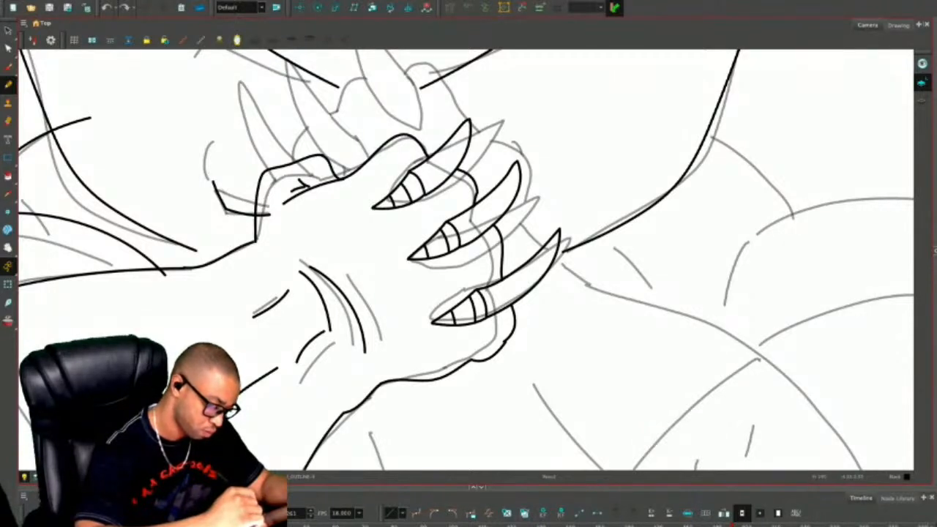
drag(213, 182, 268, 208)
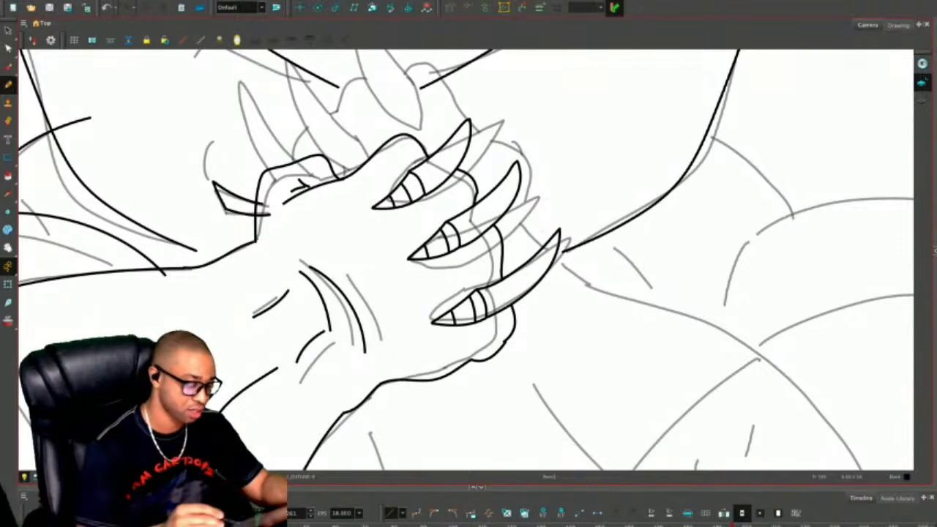
drag(210, 134, 199, 223)
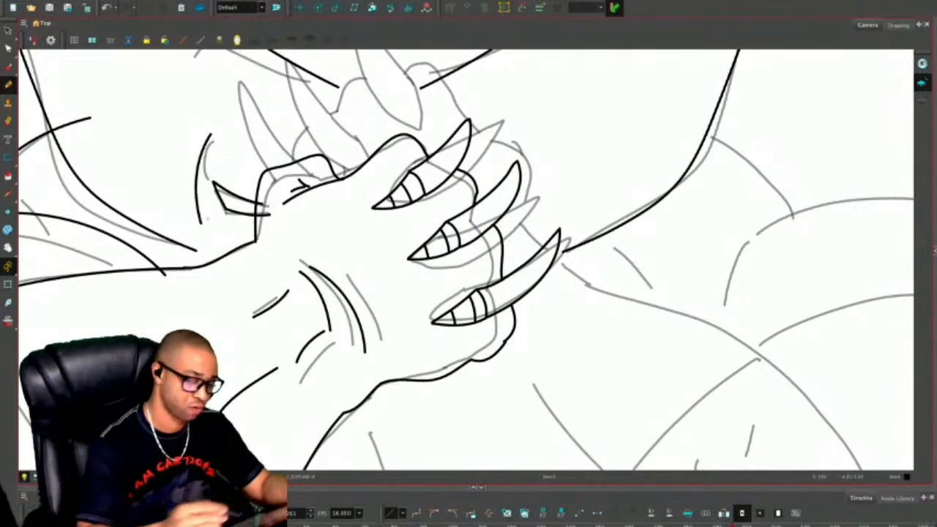
Duplicate the raised forearm with its clawed fist, flip the copy horizontally and cut it out of this drawing.
key(2)
key(2)
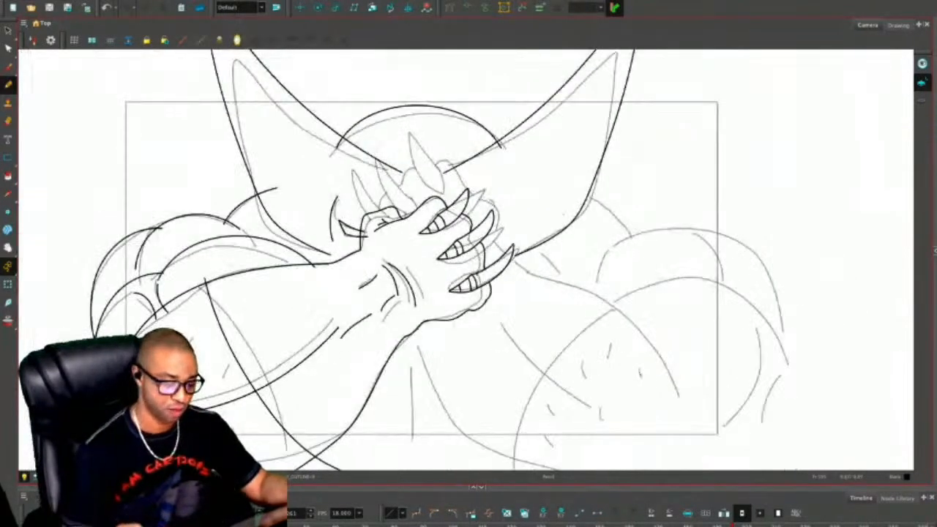
drag(428, 272, 384, 230)
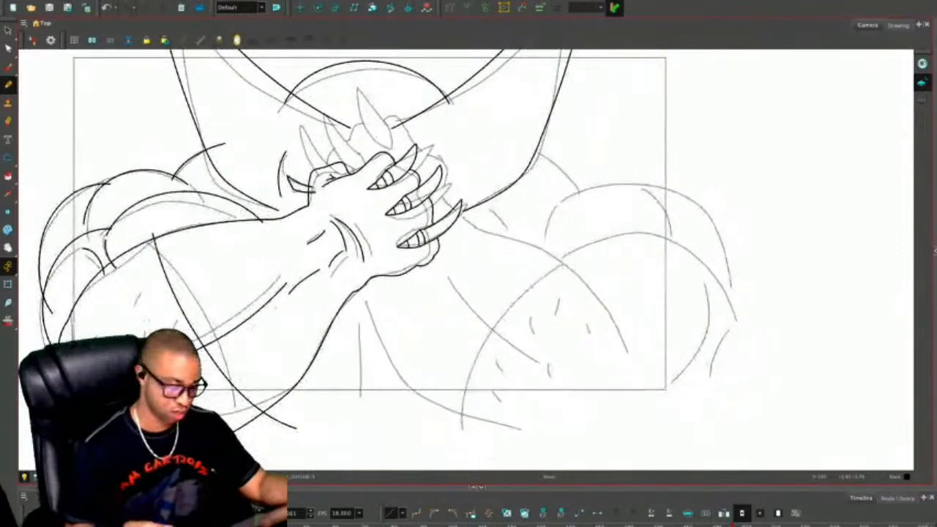
key(shift+2)
drag(443, 250, 446, 184)
drag(389, 149, 339, 155)
mouse_move(256, 230)
mouse_down()
mouse_move(155, 224)
mouse_move(137, 305)
mouse_up()
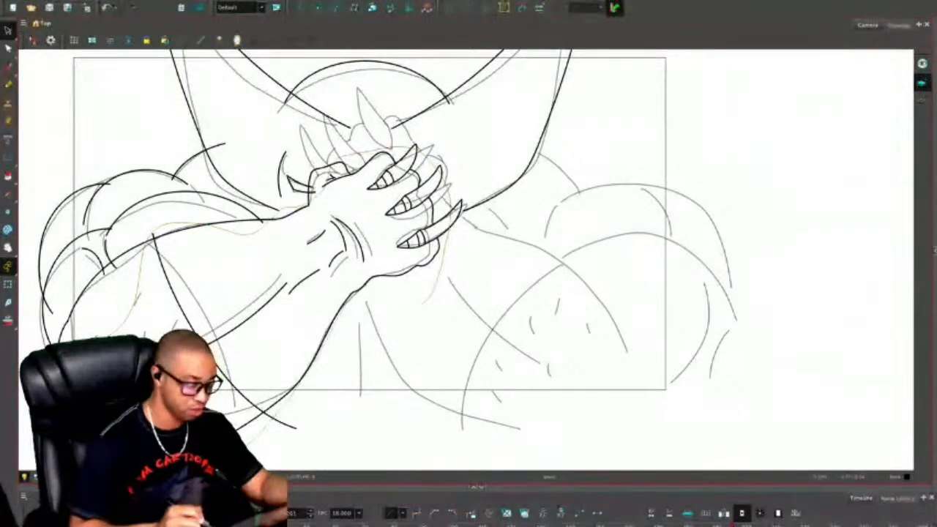
drag(381, 285, 422, 287)
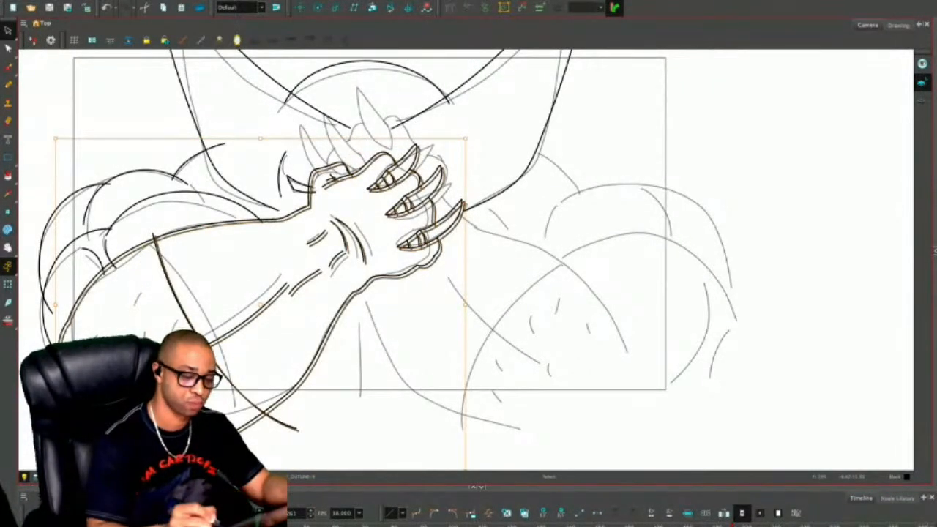
key(4)
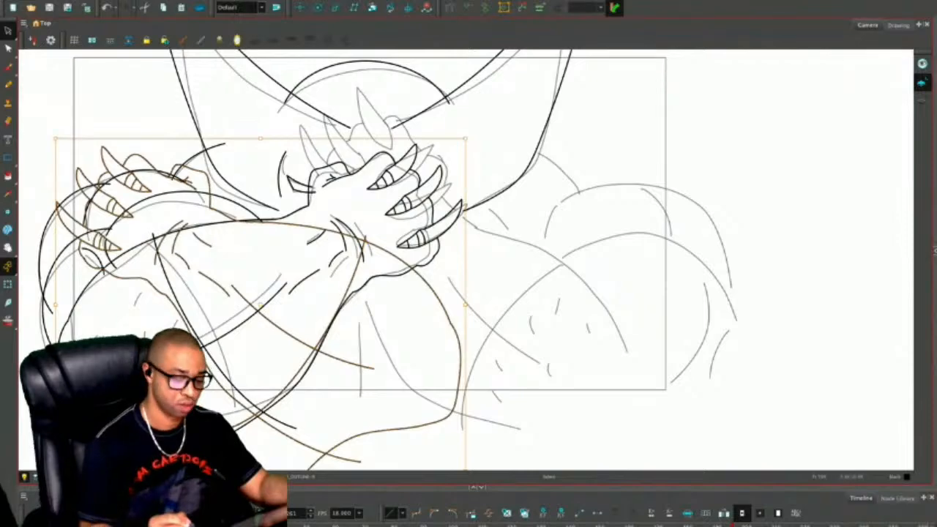
key(Delete)
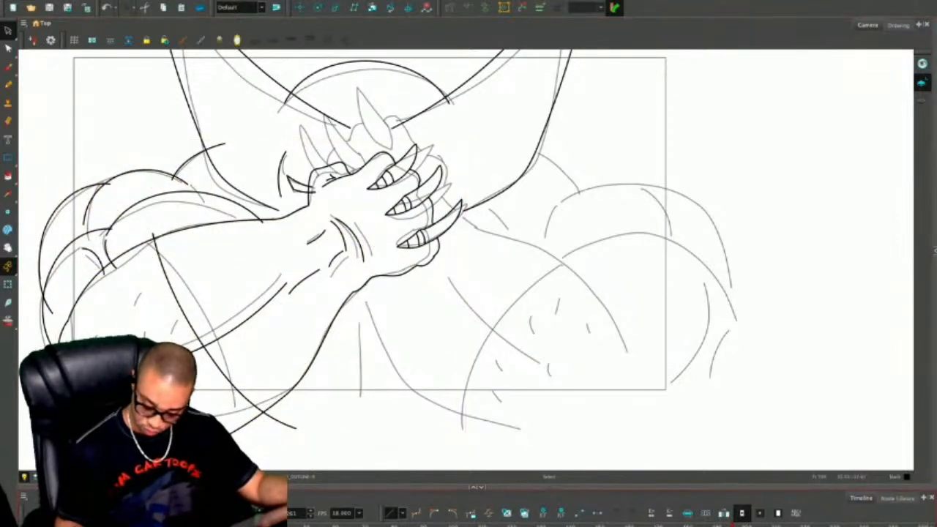
Paste the mirrored forearm and clawed fist into the next drawing.
drag(477, 487, 476, 456)
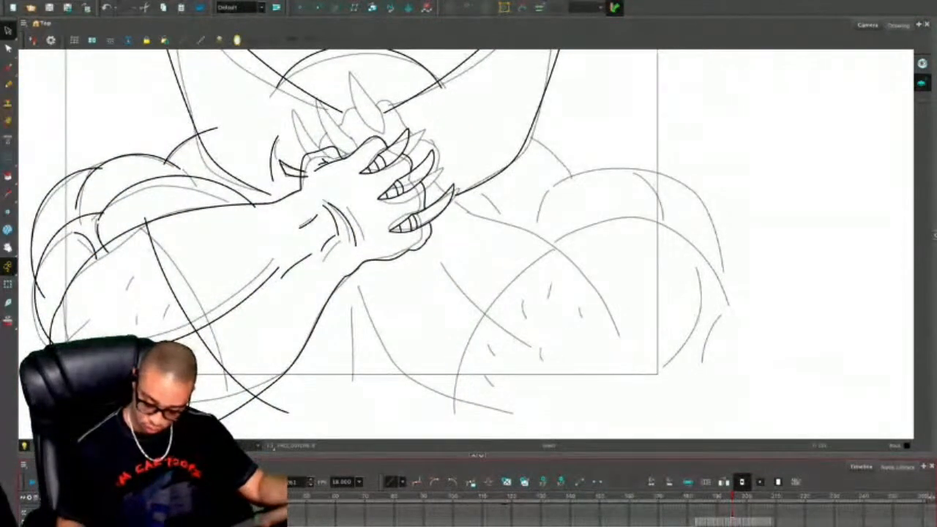
key(.)
key(ctrl+v)
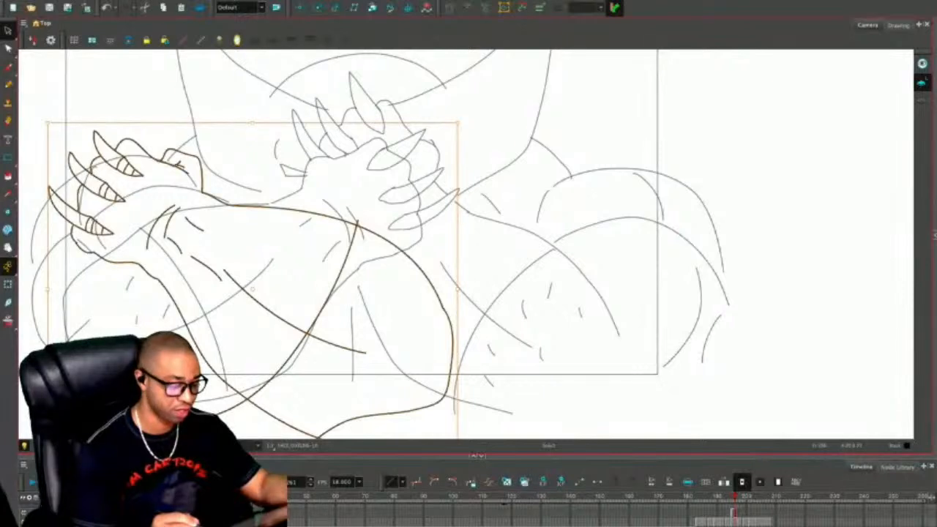
Turn on onion skin, then move and rotate the pasted arm so its fist clasps the other fist in front of the face.
key(alt+o)
mouse_move(442, 229)
mouse_down()
mouse_move(581, 219)
mouse_move(679, 227)
mouse_move(658, 219)
mouse_up()
drag(679, 108, 703, 146)
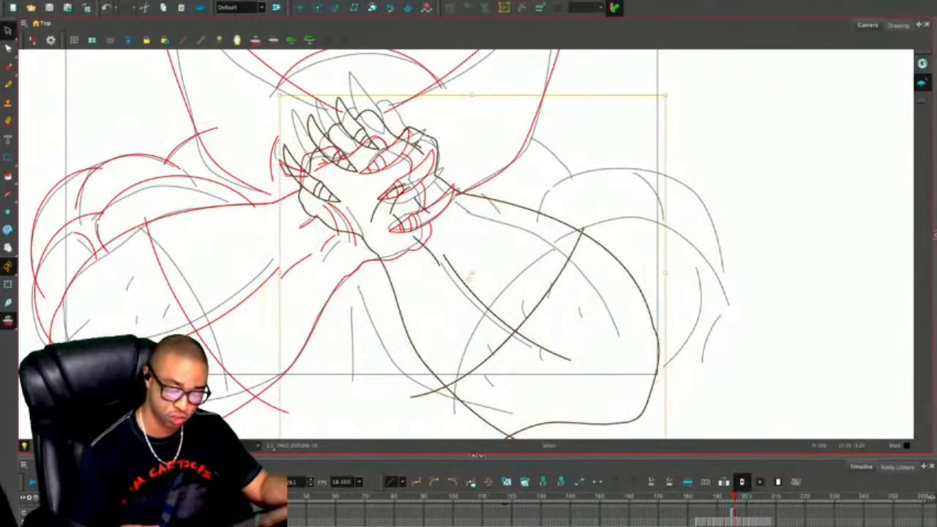
key(Right)
key(Right)
key(Right)
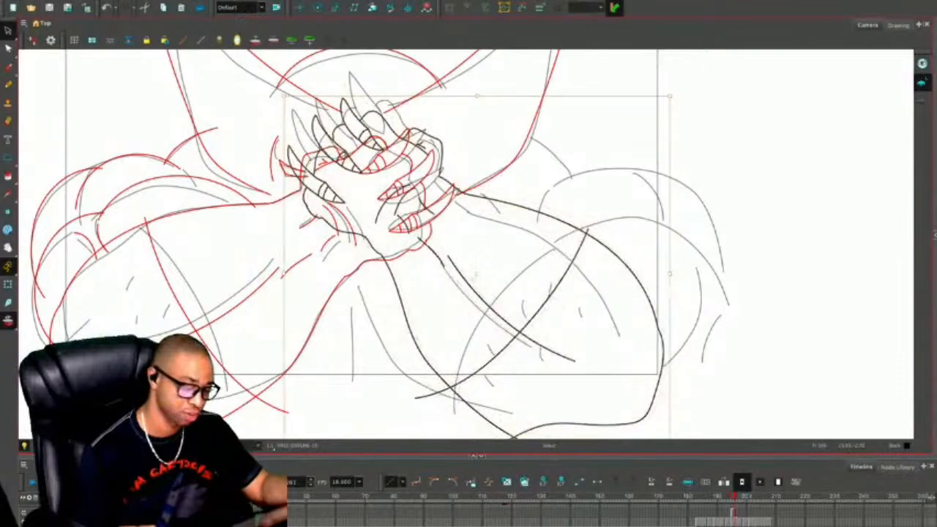
drag(679, 106, 705, 144)
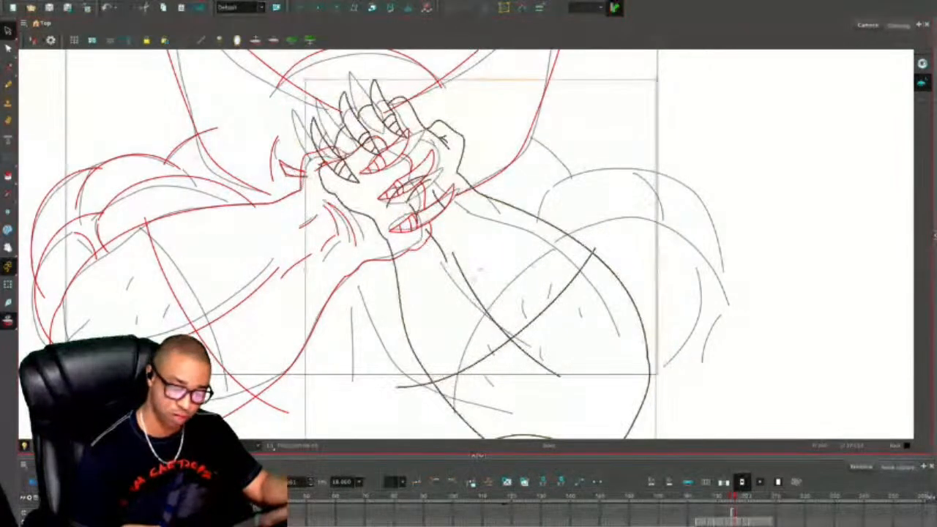
mouse_move(473, 279)
mouse_down()
mouse_move(454, 274)
mouse_move(518, 343)
mouse_up()
Hide the rough sketch and erase the rear claw and finger lines overlapping the front fist's thumb knuckle.
key(alt+e)
key(2)
key(2)
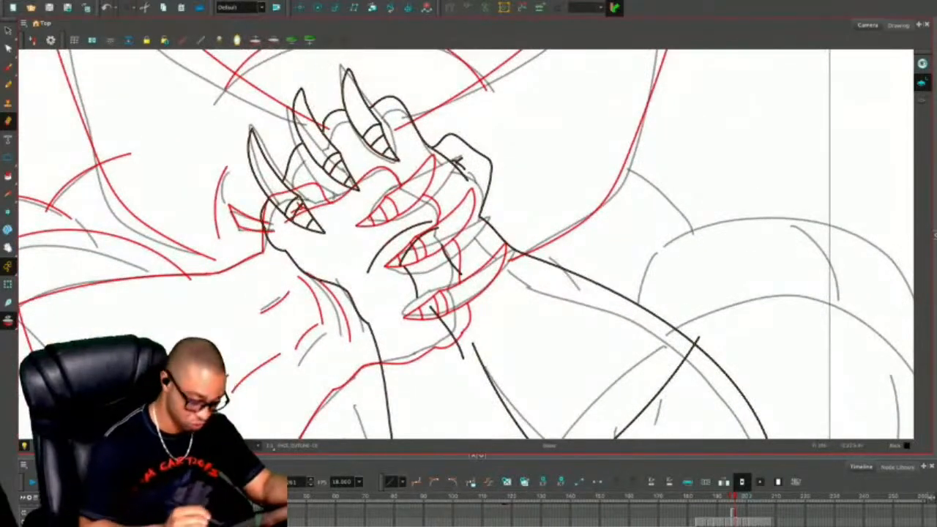
drag(477, 455, 477, 421)
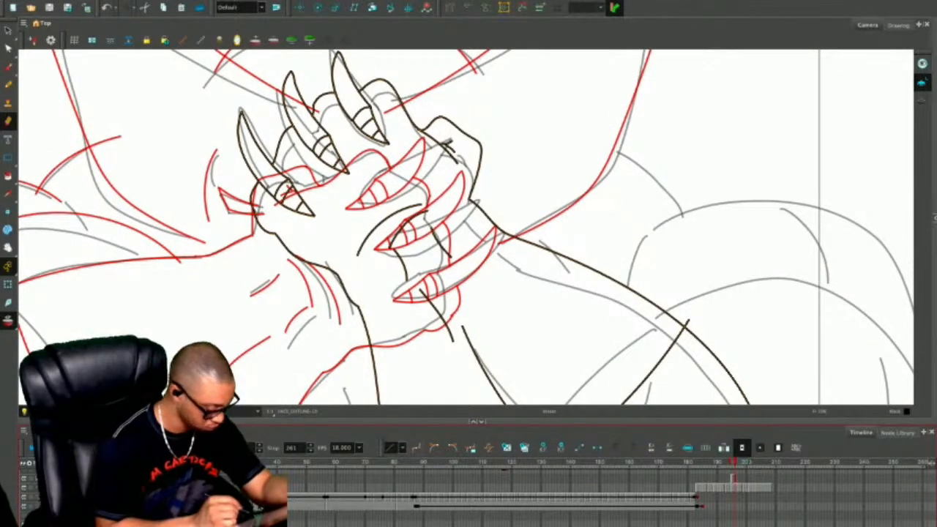
click(24, 486)
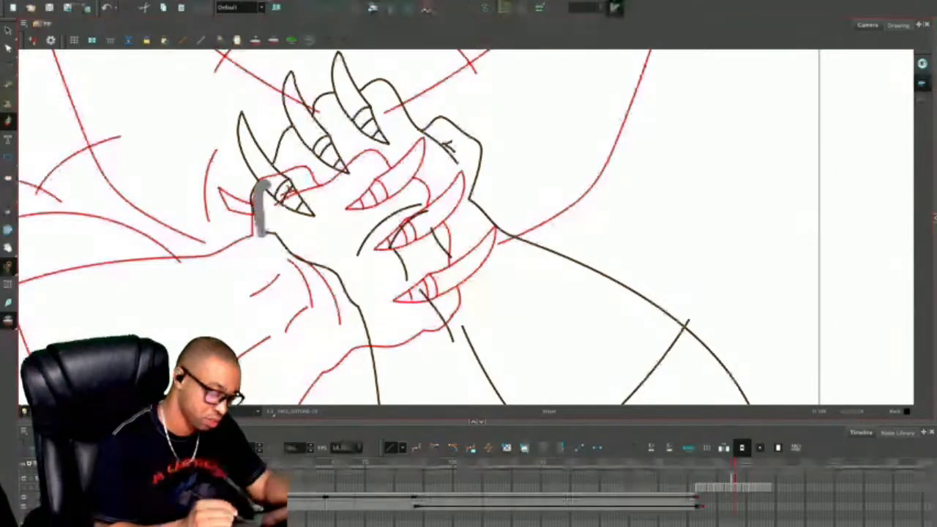
mouse_move(266, 196)
mouse_down()
mouse_move(291, 175)
mouse_move(268, 205)
mouse_move(315, 220)
mouse_move(293, 197)
mouse_up()
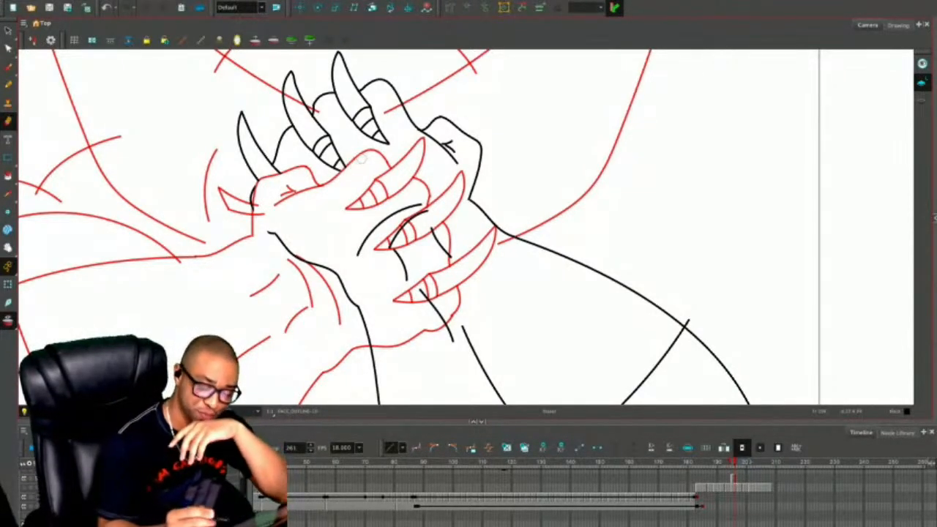
Erase the rear hand and wrist lines that show through the front hand, including those between its claws.
mouse_move(259, 230)
mouse_down()
mouse_move(350, 286)
mouse_move(374, 345)
mouse_up()
drag(419, 285, 445, 326)
drag(345, 285, 348, 295)
click(258, 214)
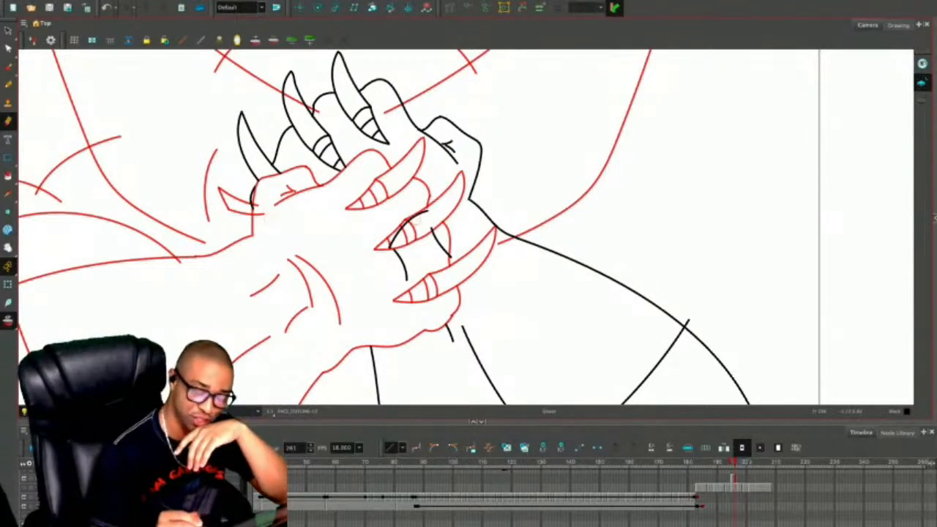
mouse_move(428, 212)
mouse_down()
mouse_move(392, 270)
mouse_move(406, 294)
mouse_up()
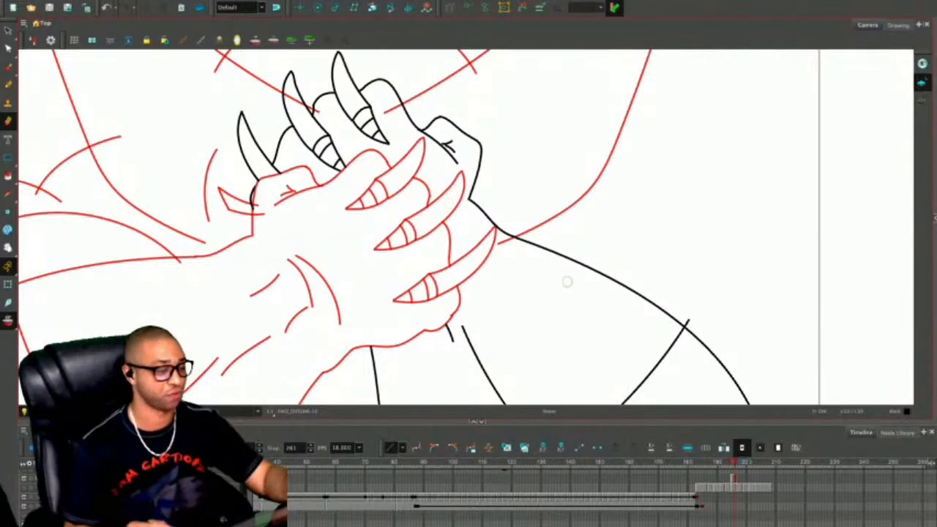
key(alt+s)
key(alt+/)
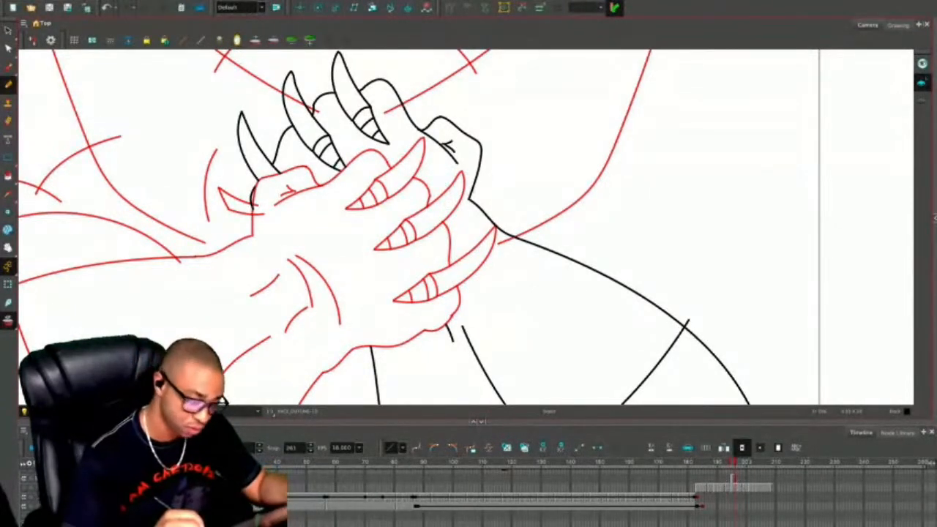
key(alt+s)
drag(494, 218, 491, 218)
click(506, 150)
key(alt+/)
Erase both overshooting ends of the contour line crossing the rear forearm so it stops at the arm's outline.
key(1)
key(1)
key(1)
drag(580, 264, 565, 184)
key(2)
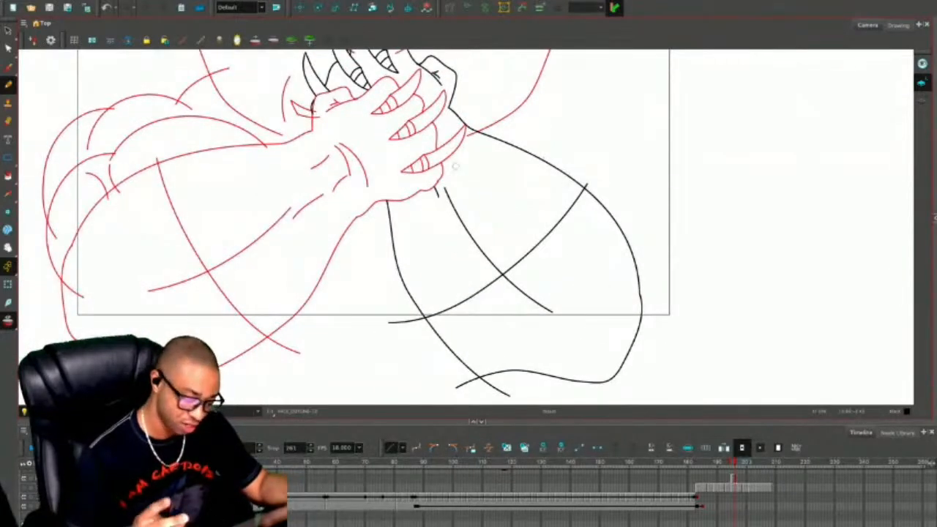
key(alt+e)
drag(421, 321, 391, 314)
drag(585, 184, 583, 188)
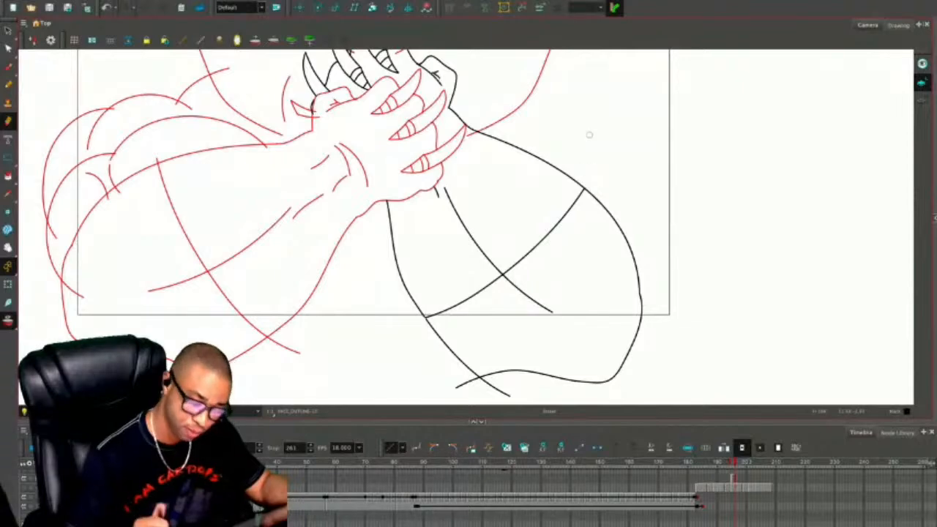
In the drawing with the head, trim the overshooting ends of the forehead curve and the trapezius line beside the mask.
key(1)
drag(588, 134, 608, 229)
key(2)
key(2)
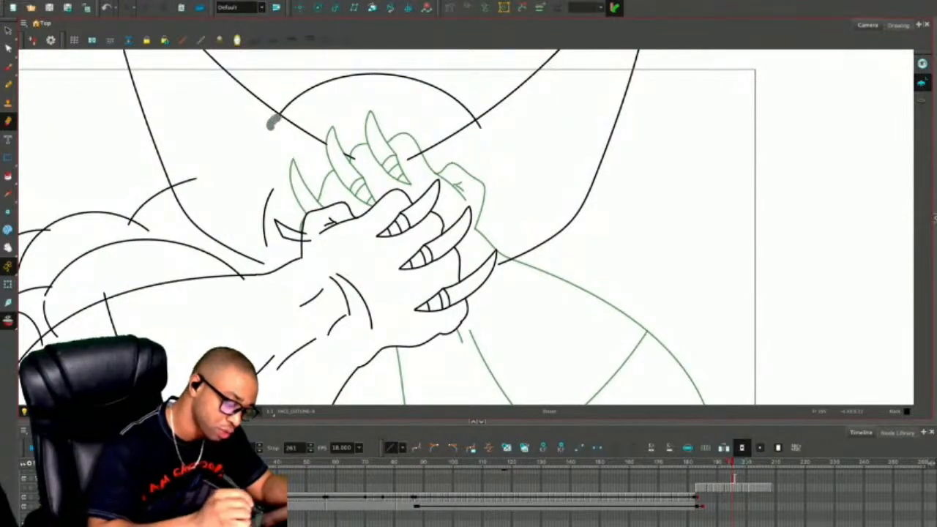
drag(202, 176, 178, 183)
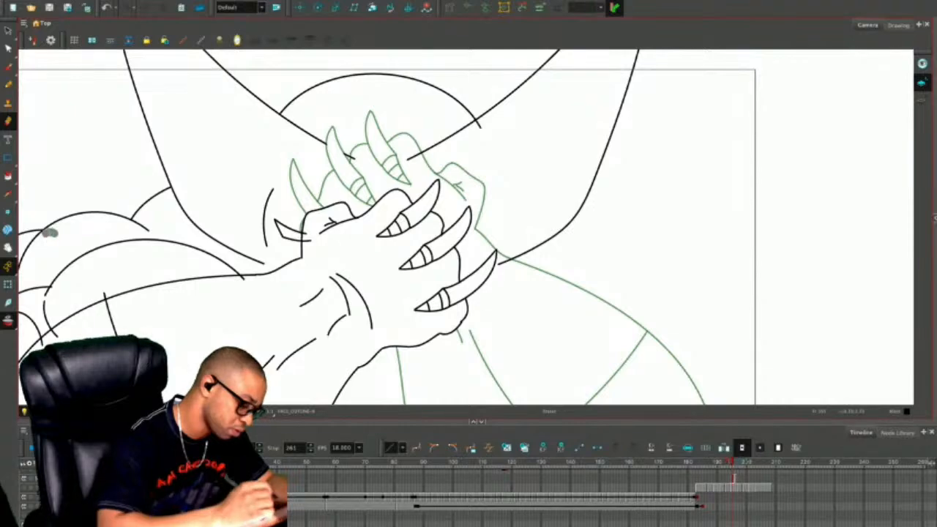
Trim the overshooting line ends where the shoulder muscle curves meet each other and the front arm's outline.
mouse_move(57, 292)
mouse_down()
mouse_move(104, 290)
mouse_move(301, 156)
mouse_up()
drag(249, 194, 241, 203)
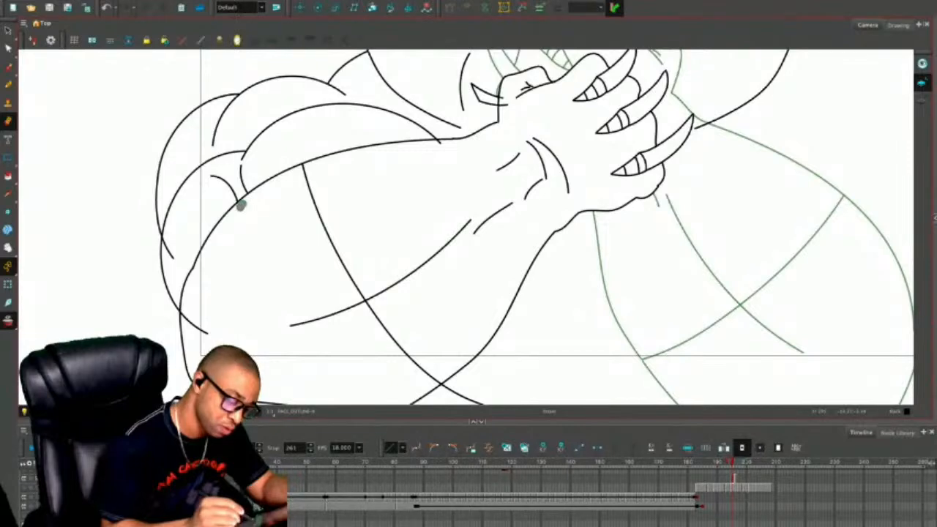
mouse_move(172, 246)
mouse_down()
mouse_move(169, 254)
mouse_move(143, 198)
mouse_up()
drag(378, 264, 373, 280)
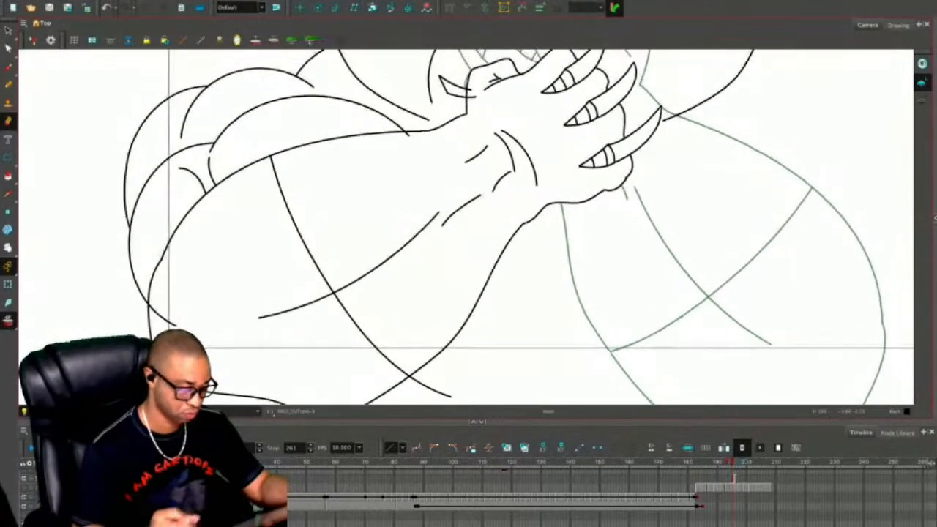
Try to delete the short wrist segment joining the front forearm's upper outline to the fist.
drag(156, 290, 96, 396)
drag(347, 246, 344, 240)
drag(412, 196, 413, 205)
key(ctrl+z)
key(alt+s)
click(382, 230)
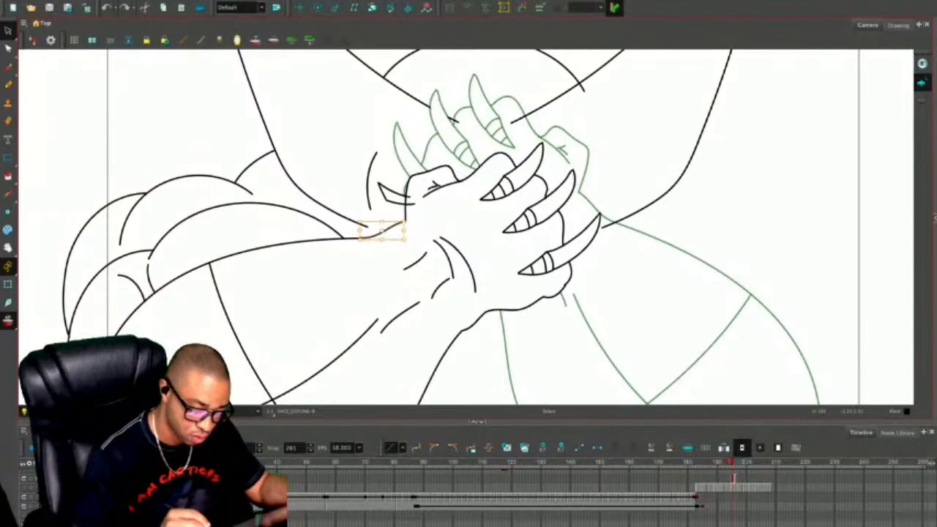
key(Delete)
key(2)
key(2)
key(2)
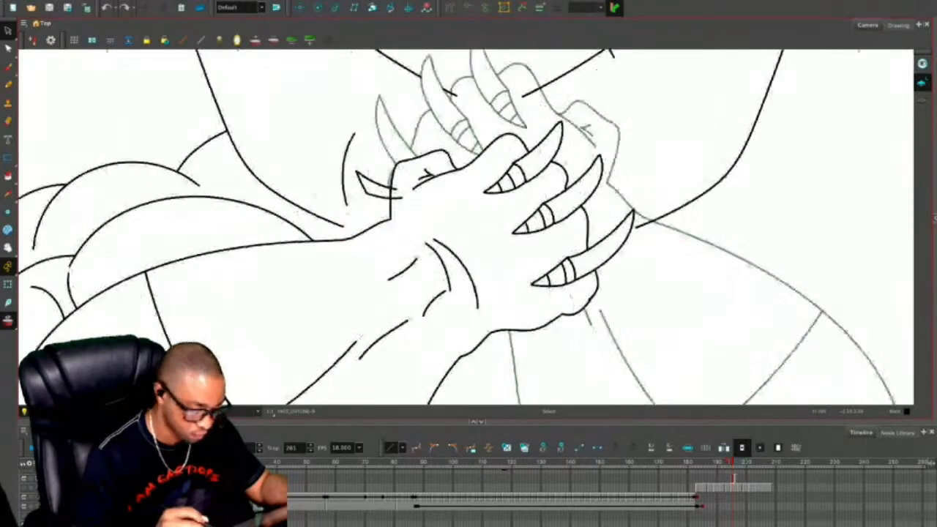
click(319, 267)
key(Delete)
key(Escape)
Erase the thumb claw lines running into the front fist and the forehead curve's remaining overshoot.
key(alt+e)
mouse_move(385, 215)
mouse_down()
mouse_move(375, 215)
mouse_move(377, 197)
mouse_up()
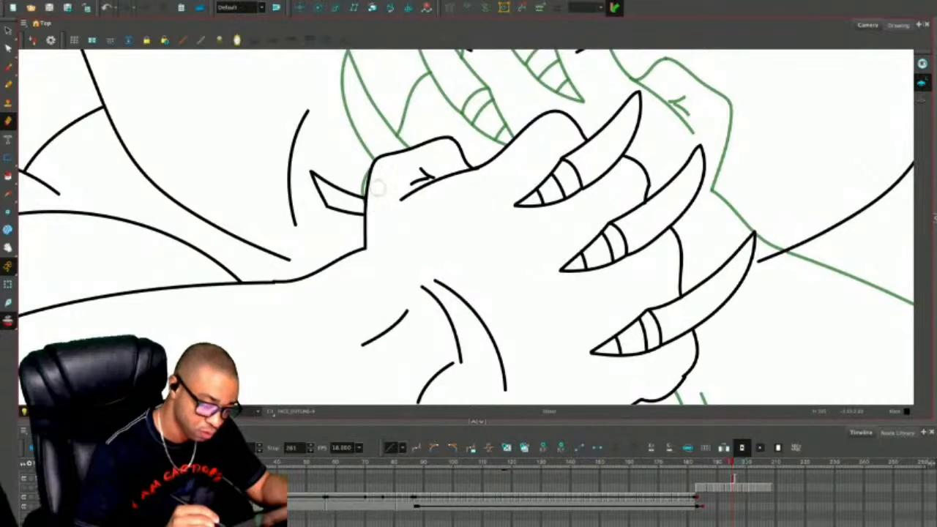
key(1)
key(1)
key(1)
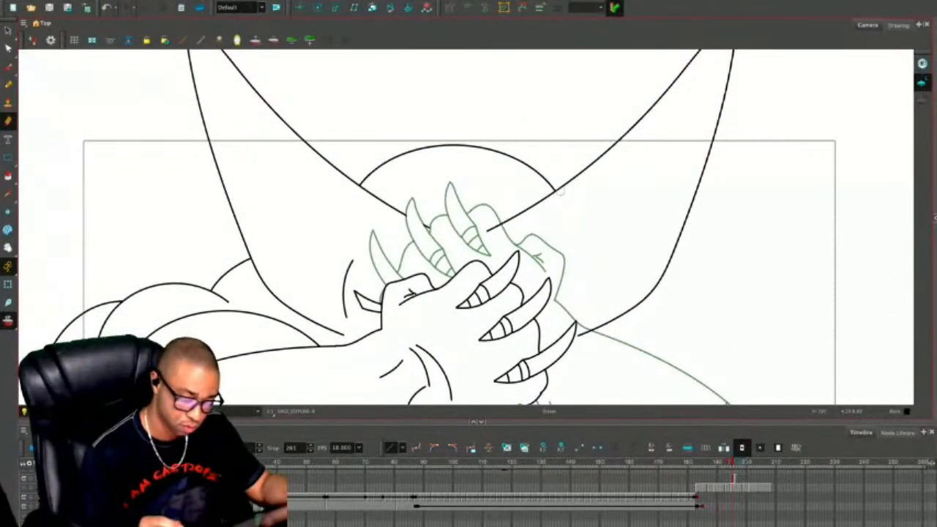
key(1)
key(1)
key(2)
key(2)
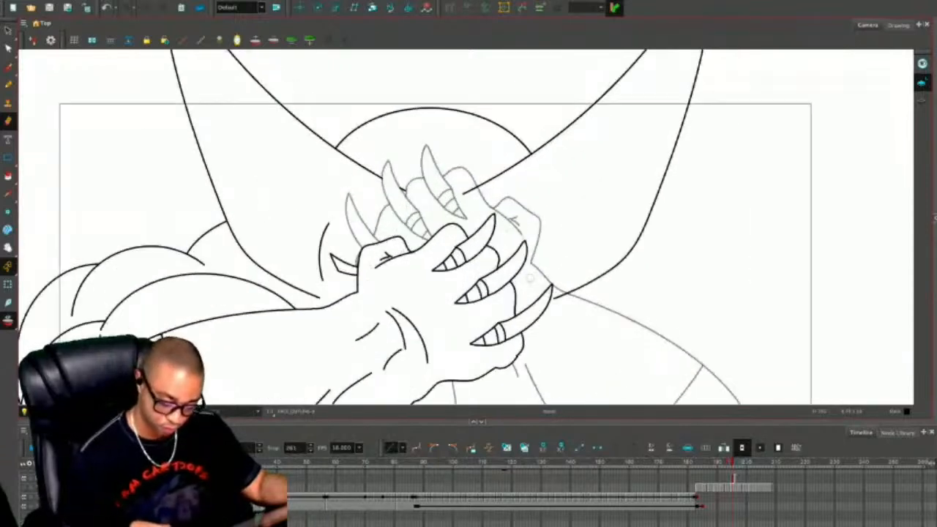
key(1)
key(1)
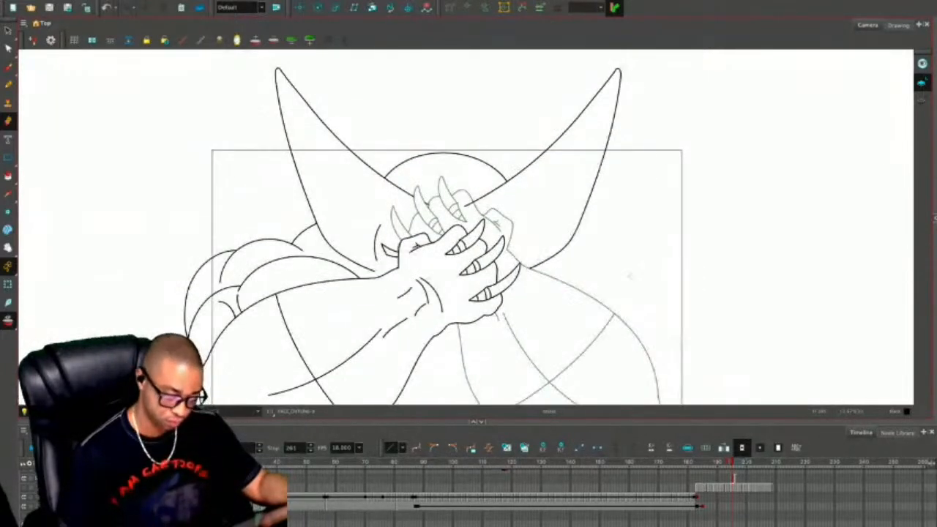
Cut the whole rear arm from the next drawing and paste it into the drawing with the head and front arm.
key(period)
key(ctrl+a)
key(ctrl+x)
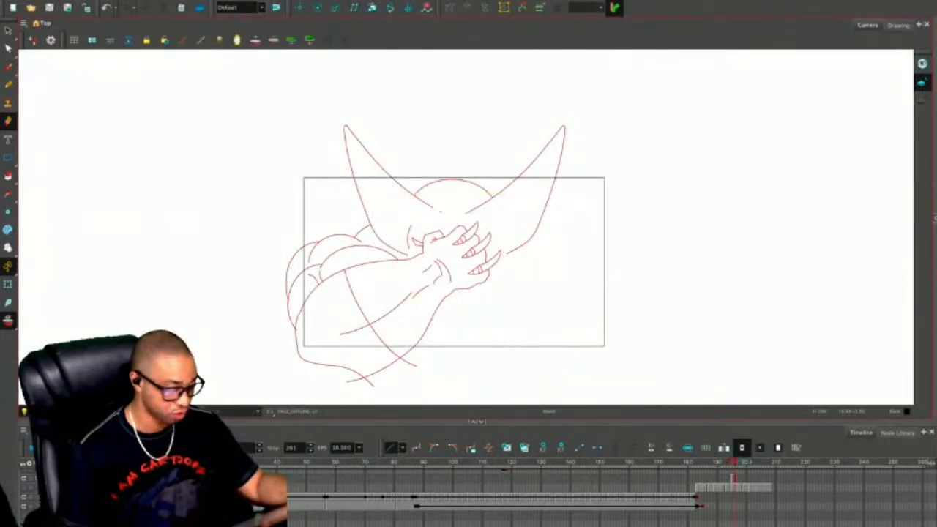
key(comma)
key(ctrl+v)
key(Escape)
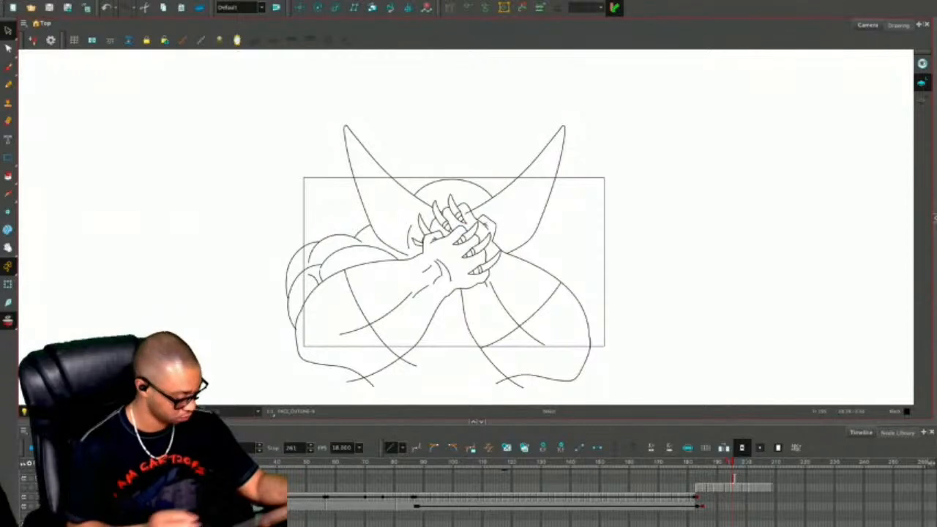
Show the rough sketch underneath and draw the trapezius line and first shoulder curve above the rear arm.
key(shift+l)
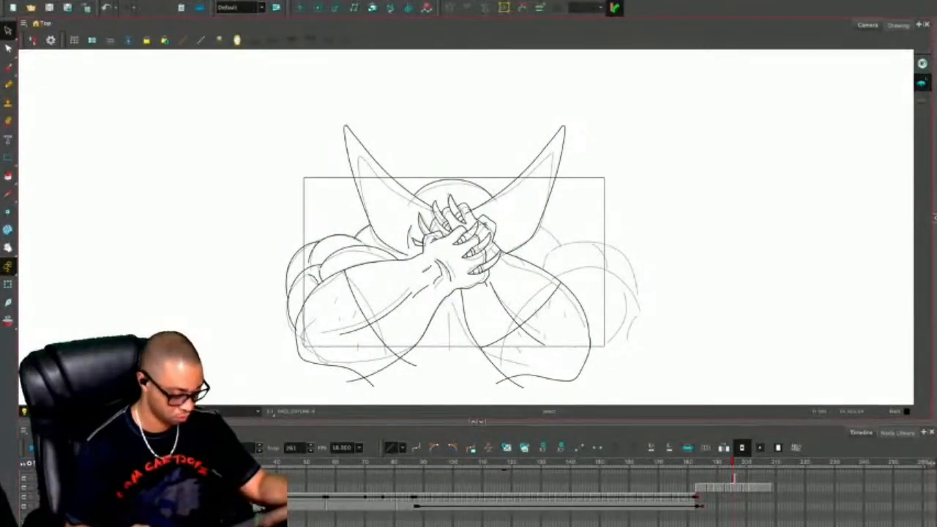
key(2)
drag(469, 227, 402, 185)
key(alt+slash)
key(2)
key(2)
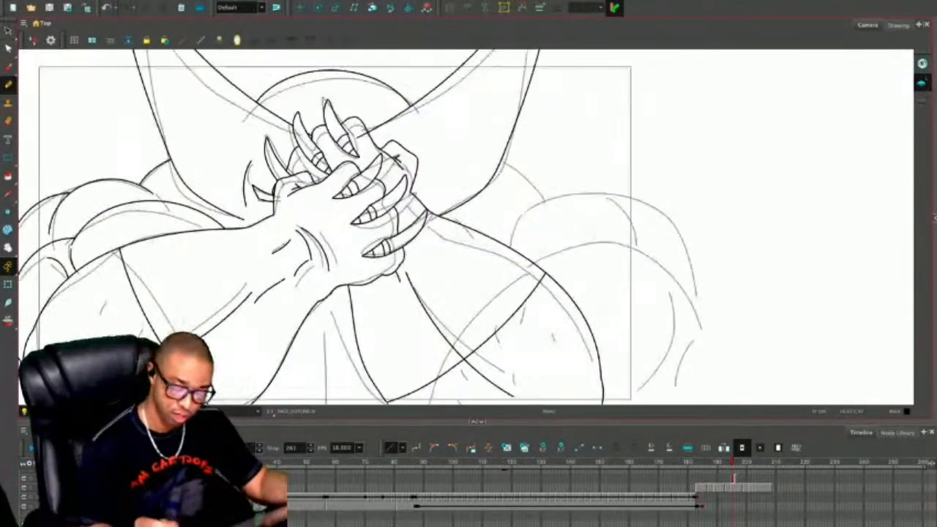
drag(489, 161, 571, 196)
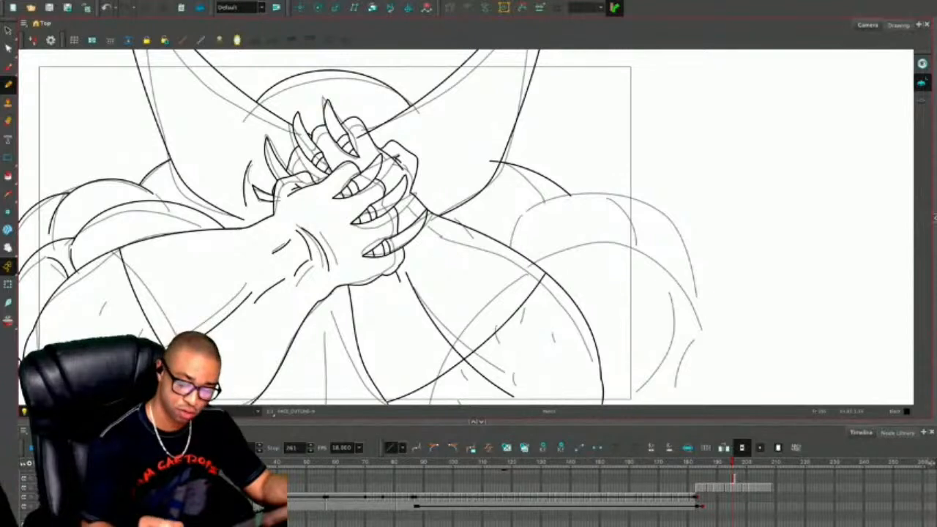
drag(511, 244, 608, 210)
key(ctrl+z)
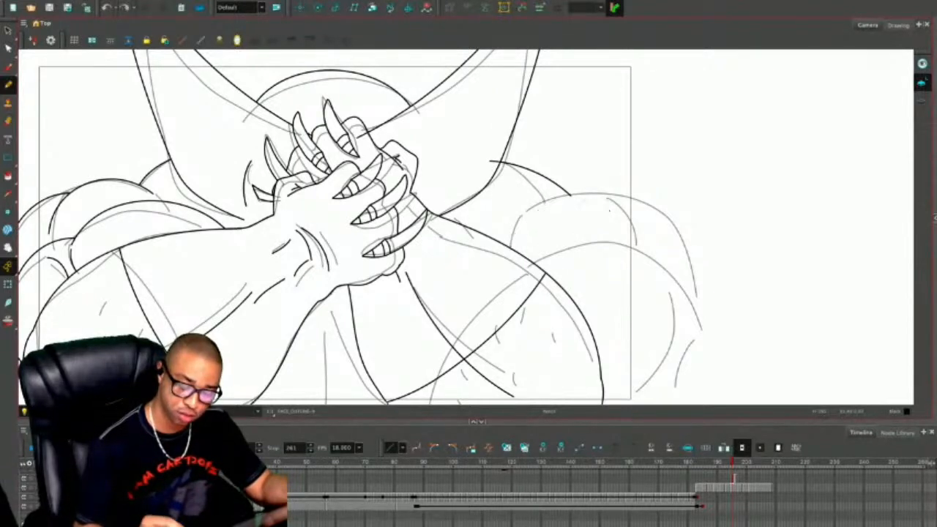
drag(499, 249, 614, 206)
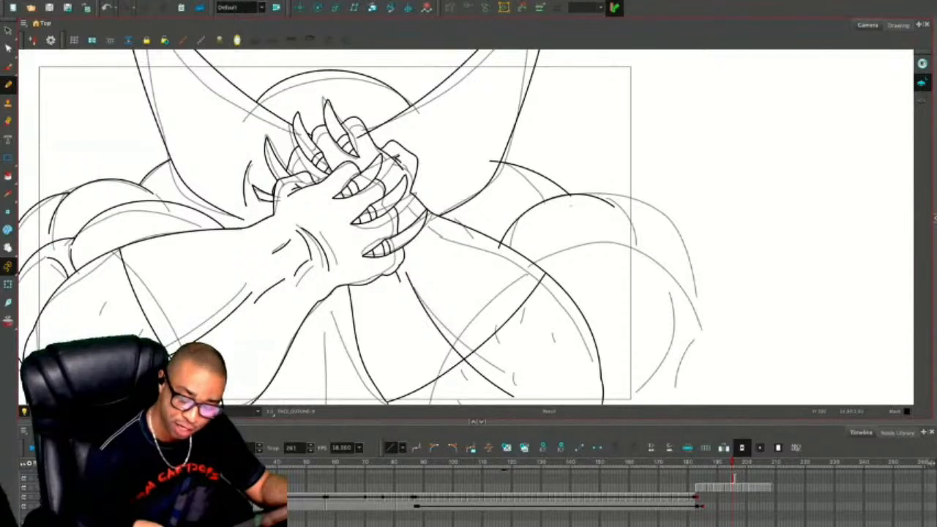
Draw the rear shoulder's outer outline, its inner muscle curve and the lower arch meeting the rear arm.
mouse_move(575, 207)
mouse_down()
mouse_move(653, 207)
mouse_move(716, 273)
mouse_up()
key(ctrl+z)
mouse_move(566, 202)
mouse_down()
mouse_move(590, 196)
mouse_move(692, 261)
mouse_up()
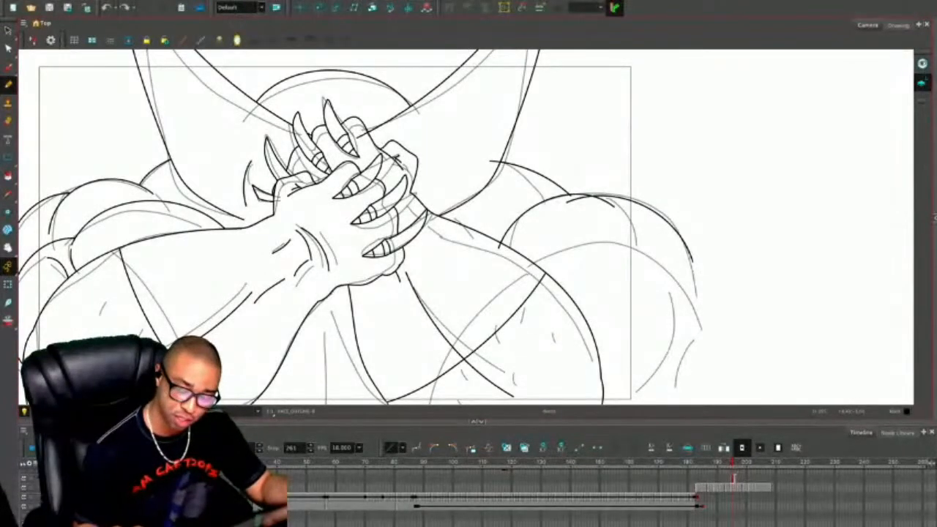
drag(606, 213, 627, 258)
mouse_move(521, 271)
mouse_down()
mouse_move(582, 246)
mouse_move(689, 296)
mouse_move(646, 428)
mouse_up()
drag(647, 366, 633, 284)
mouse_move(657, 122)
mouse_down()
mouse_move(661, 296)
mouse_move(646, 344)
mouse_move(533, 335)
mouse_up()
drag(532, 278, 561, 346)
With the camera mask on and the rough sketch hidden, trim the overshooting ends of the new trapezius and shoulder lines.
key(shift+m)
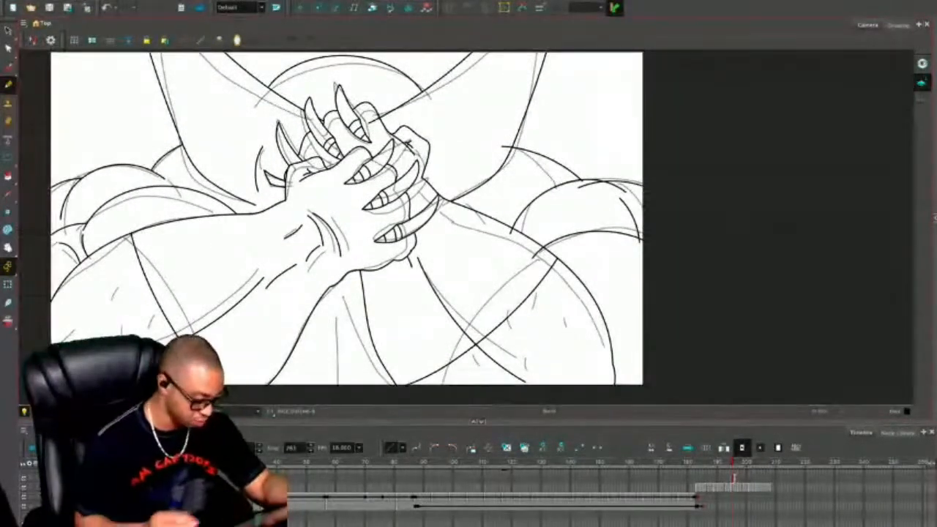
key(alt+o)
key(1)
key(2)
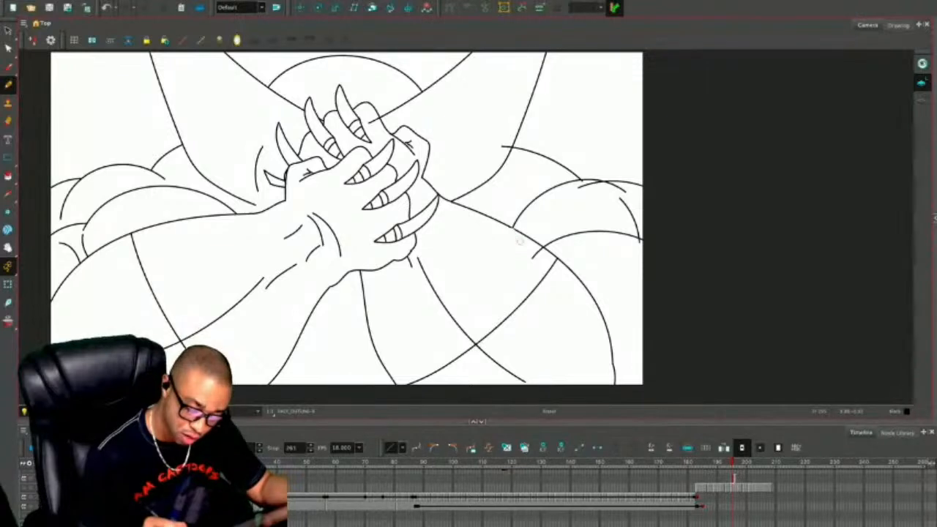
drag(510, 239, 510, 232)
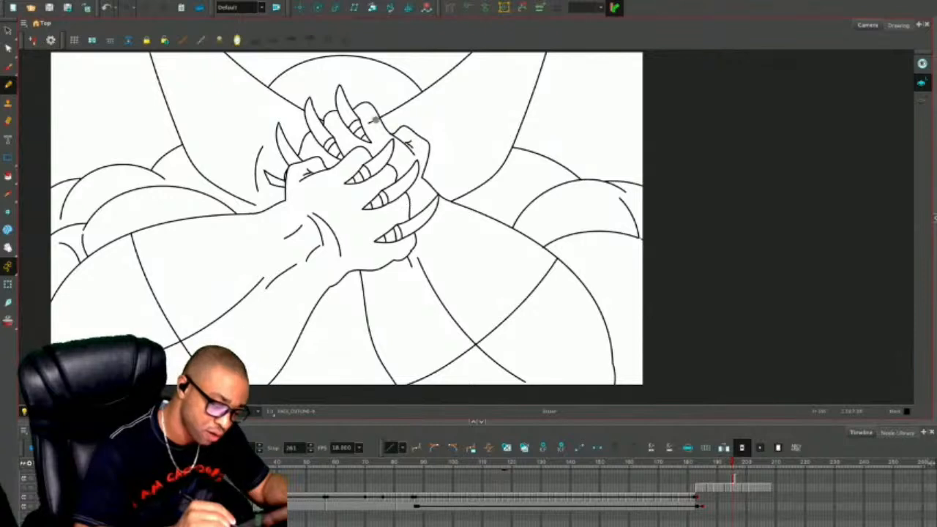
key(1)
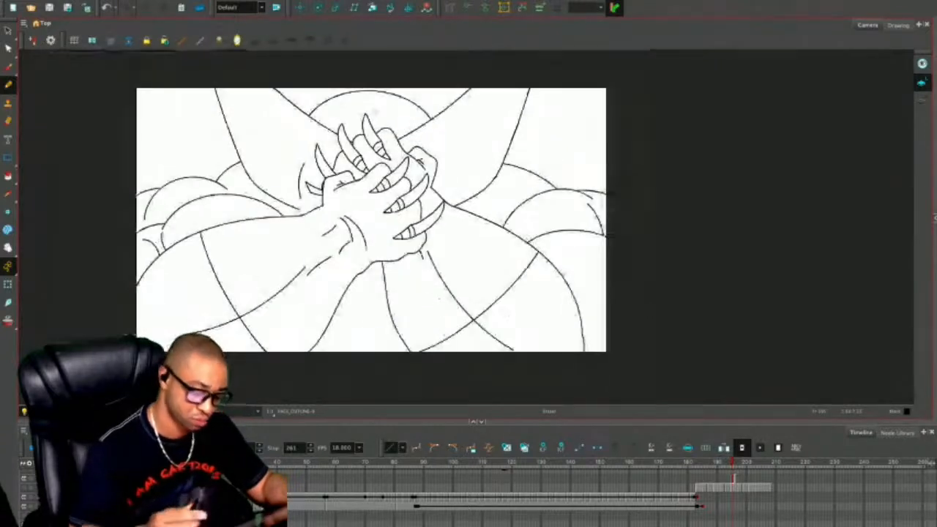
Show the rough sketch again and draw the chest's vertical centre line between the two forearms.
key(.)
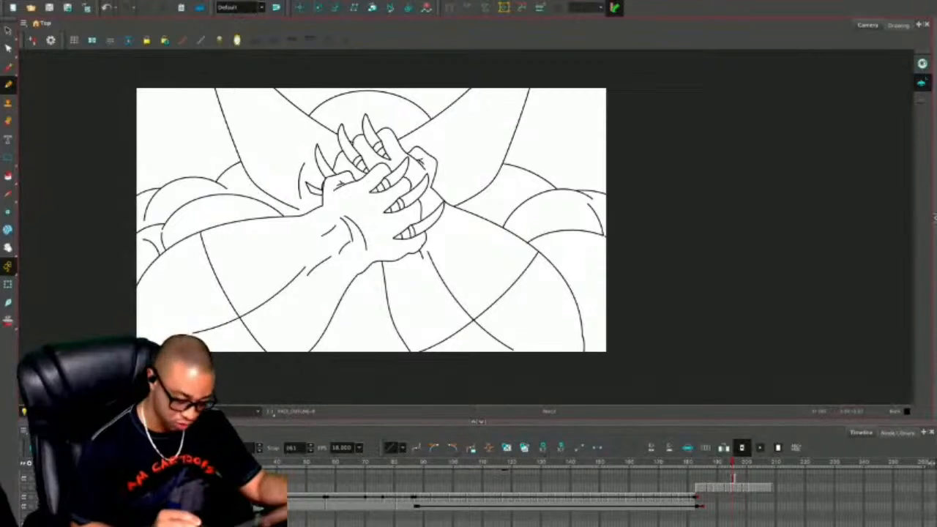
key(alt+o)
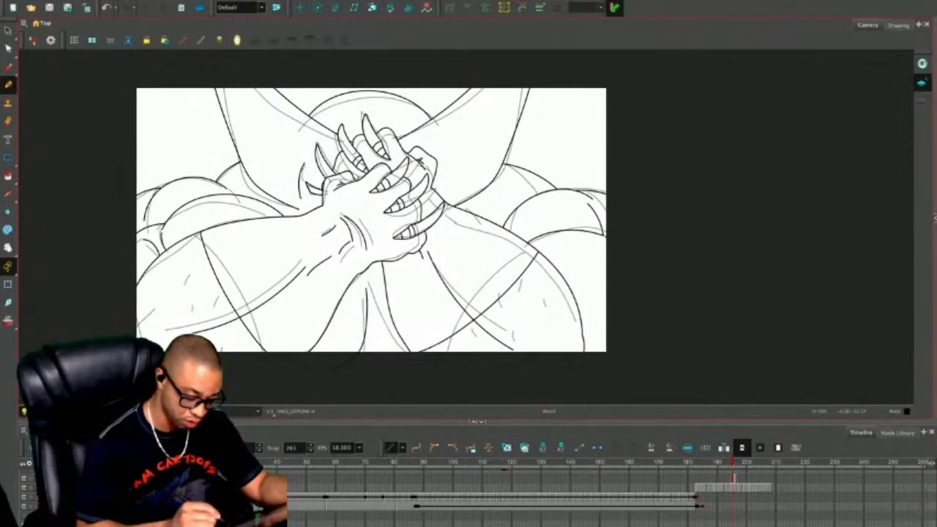
key(ctrl+z)
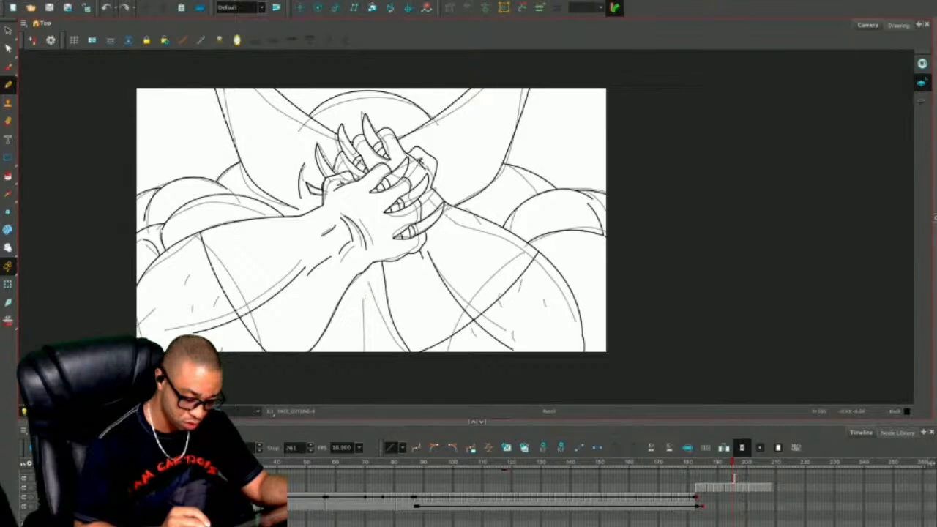
mouse_move(364, 293)
mouse_down()
mouse_move(363, 350)
mouse_move(367, 343)
mouse_up()
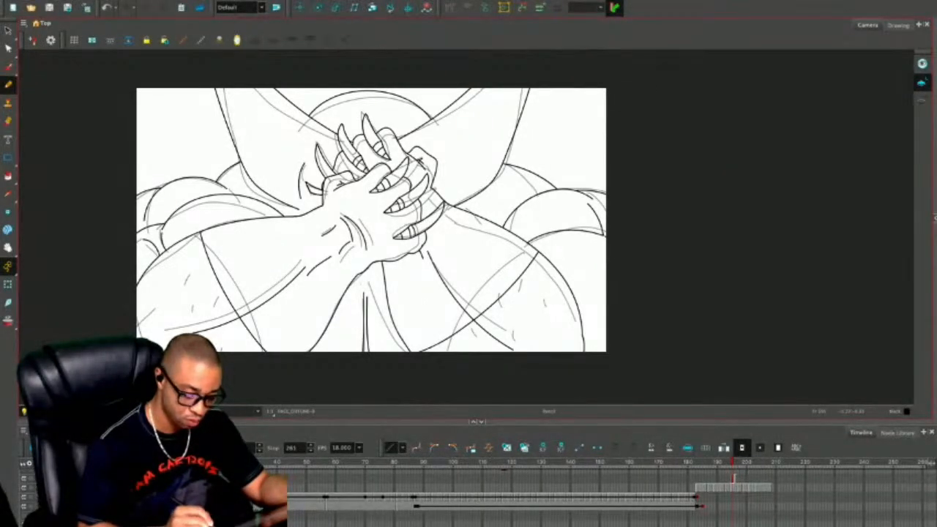
Draw short horizontal chest lines and a small central curve beneath the clasped hands, erasing the parts that overlap the front forearm.
drag(376, 281, 403, 278)
drag(322, 280, 356, 278)
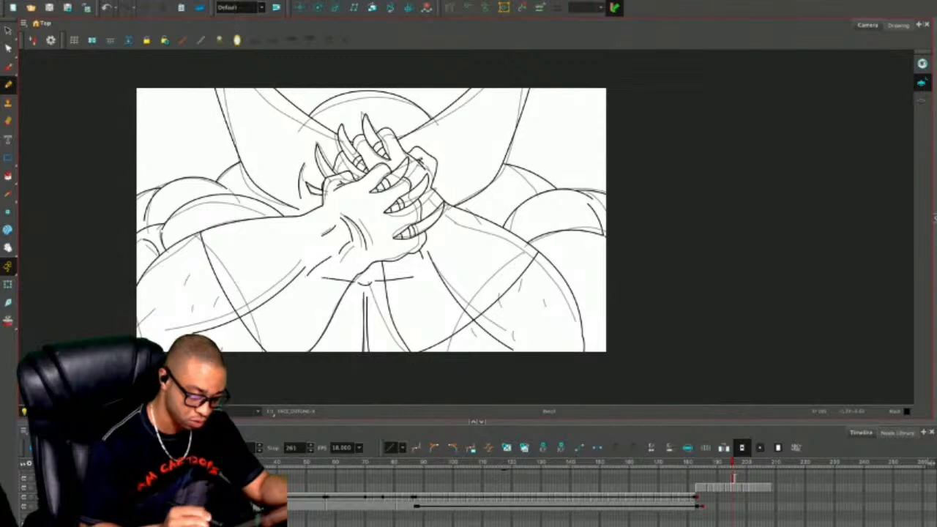
key(2)
key(alt+e)
drag(385, 306, 336, 313)
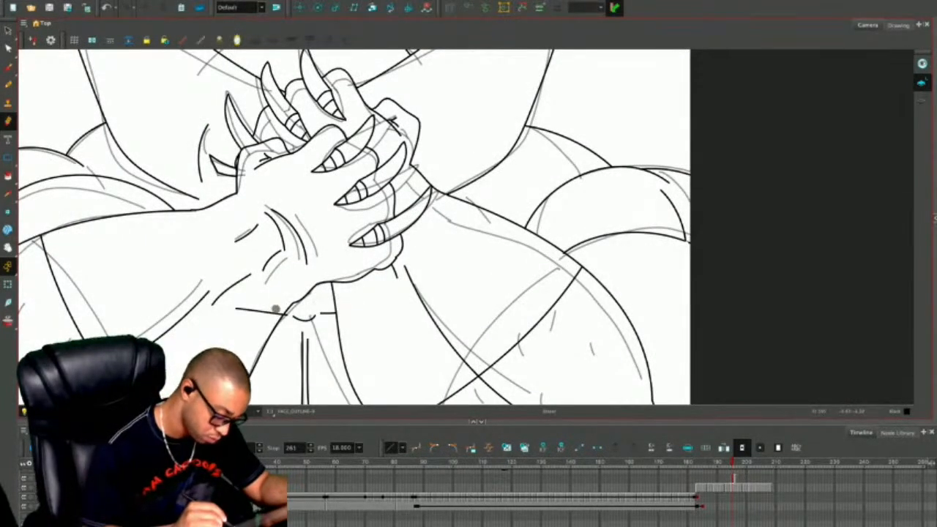
drag(276, 310, 236, 309)
drag(294, 313, 315, 314)
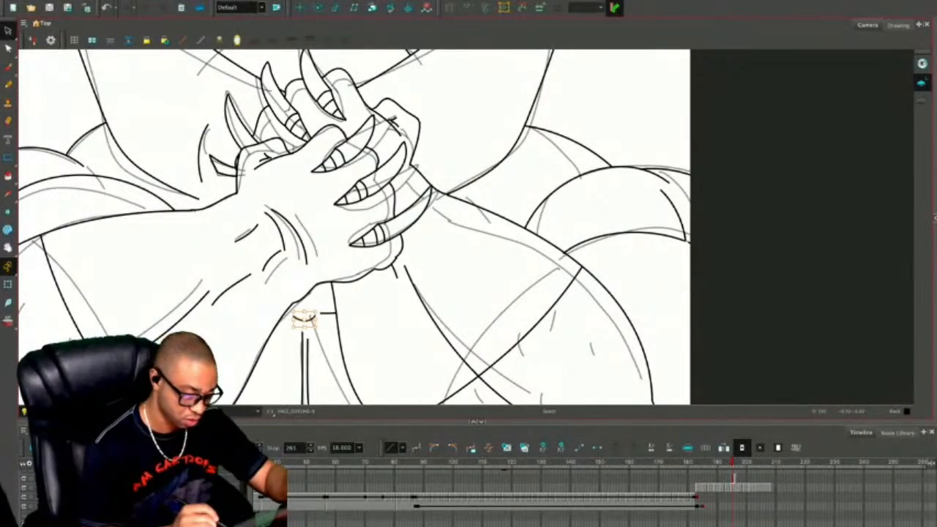
Refine the small curve below the wrist and add short connecting strokes between it and the forearms.
click(311, 318)
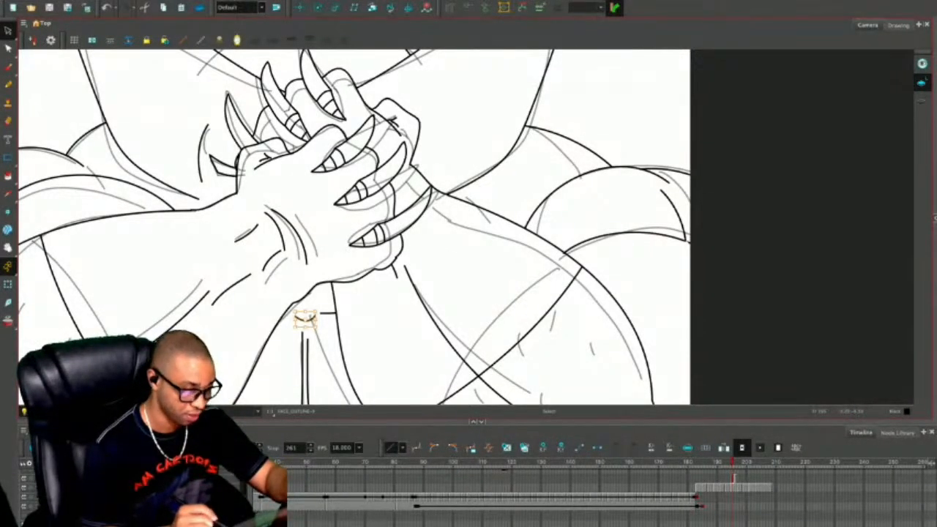
key(alt+slash)
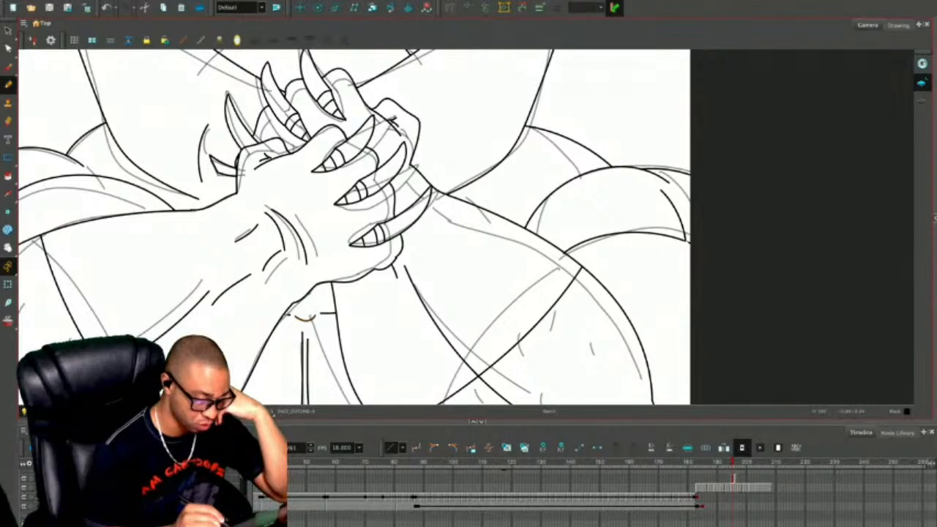
drag(294, 315, 316, 317)
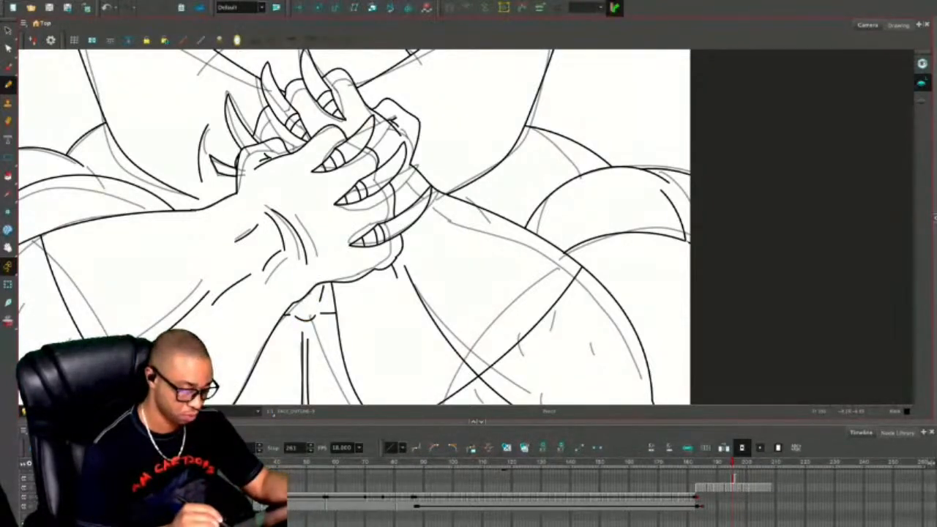
Cut all the finished linework from the face outline drawing and paste it over the deleted rough on the Wolverine outline layer.
key(1)
key(1)
key(1)
key(1)
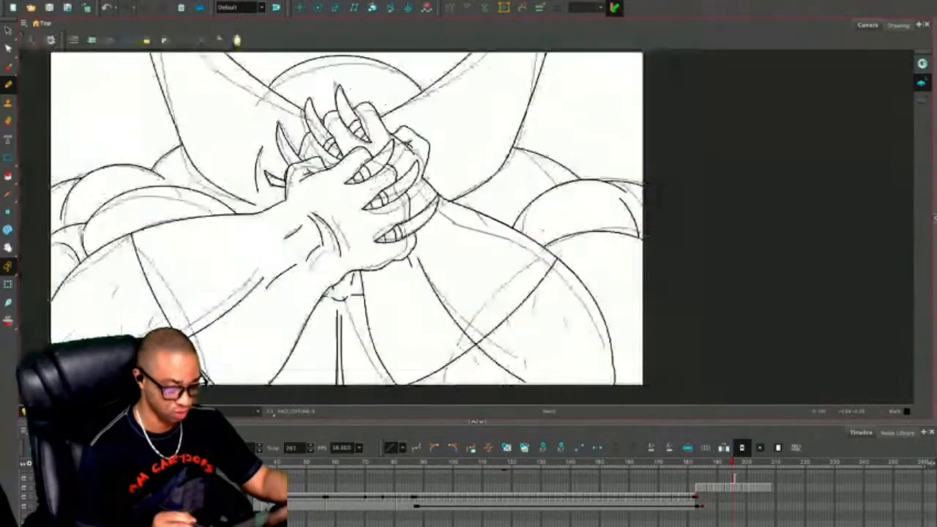
key(ctrl+a)
key(ctrl+x)
click(733, 477)
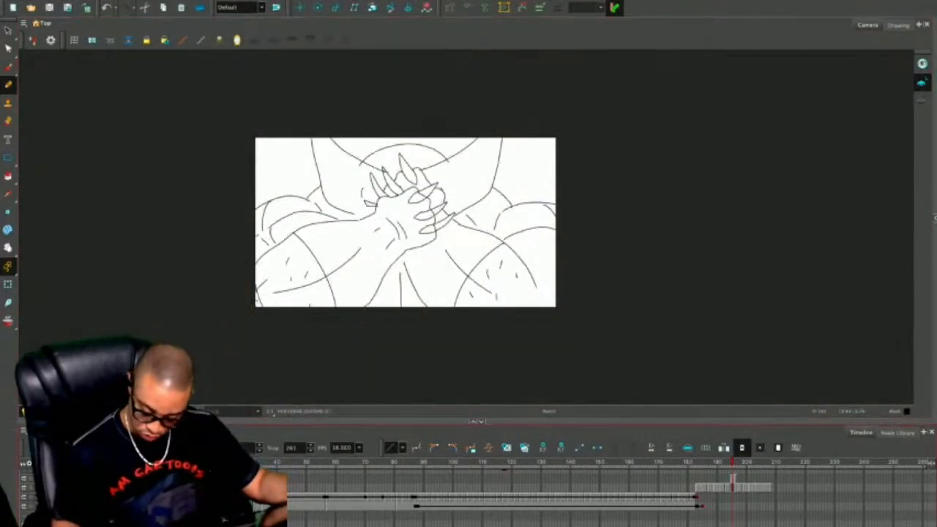
key(ctrl+a)
key(Delete)
key(ctrl+v)
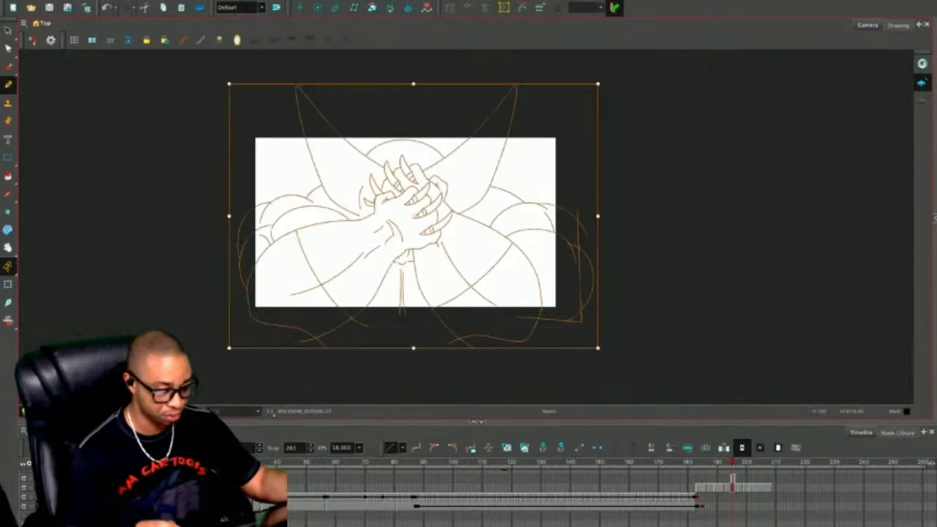
Turn the camera mask off and draw a long horizontal line across the lower chest between the arms.
key(alt+s)
key(Escape)
key(shift+l)
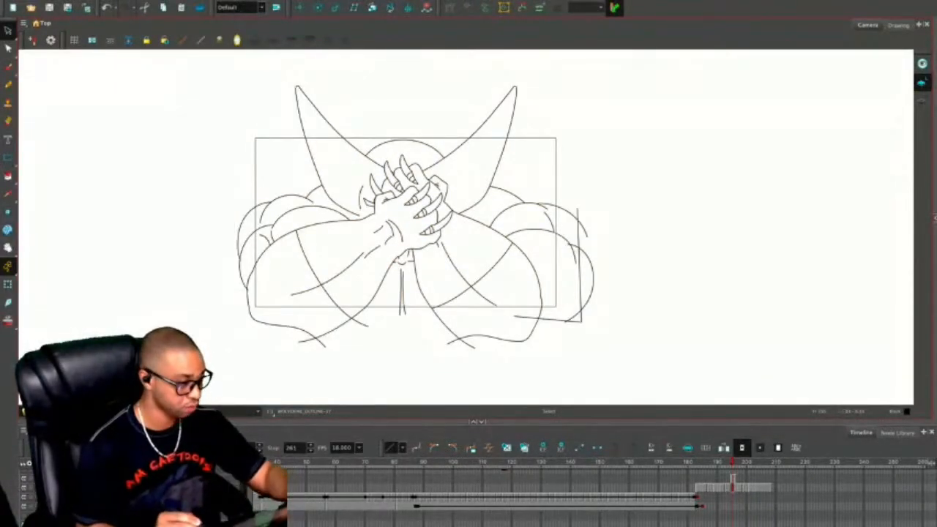
key(alt+/)
drag(320, 317, 462, 316)
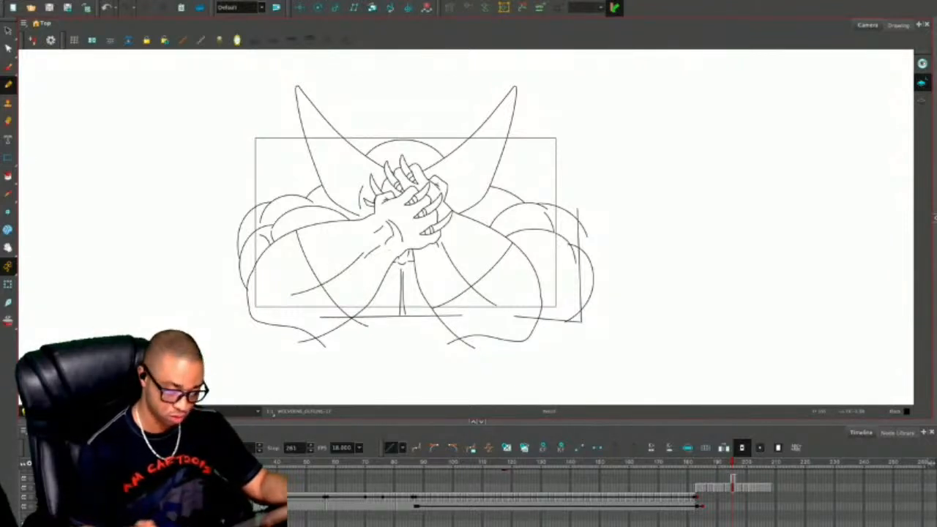
Go to the rough raised-fists pose at frame 197 and turn the camera mask on.
key(.)
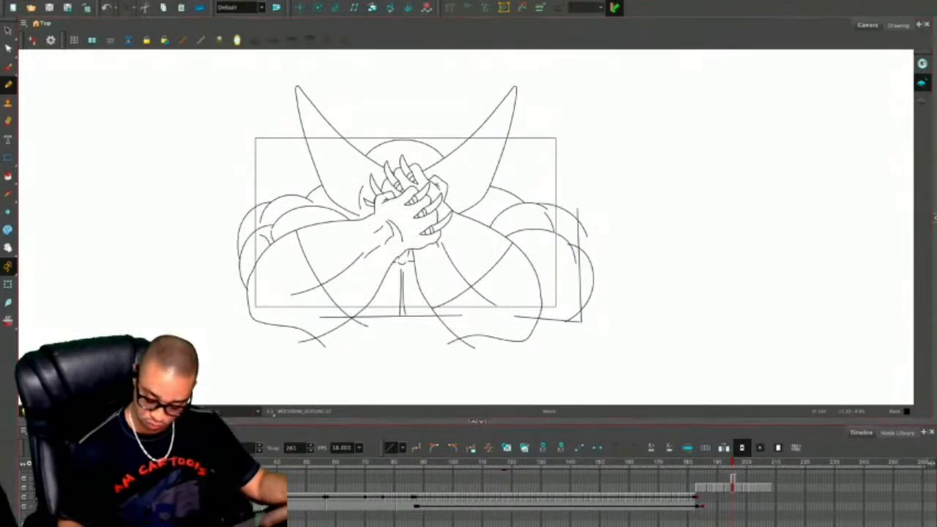
key(.)
key(.)
key(2)
key(2)
key(2)
drag(305, 279, 308, 352)
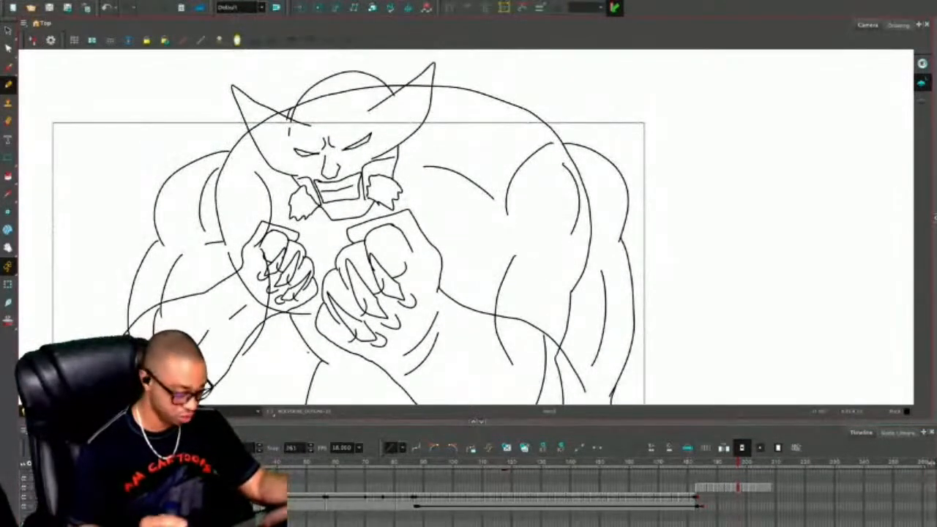
key(alt+shift+m)
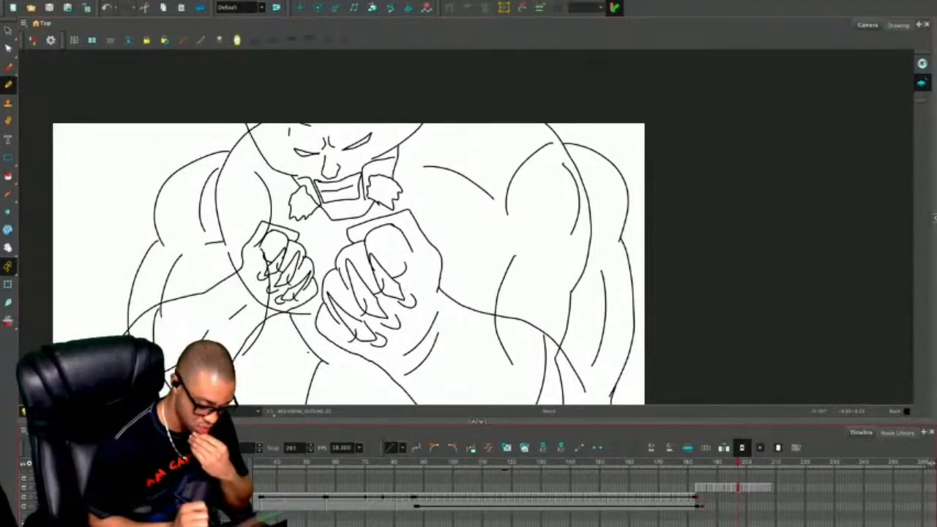
Select the empty face outline cell at frame 197 and show the rough sketch faded underneath.
scroll(585, 495, up, 1)
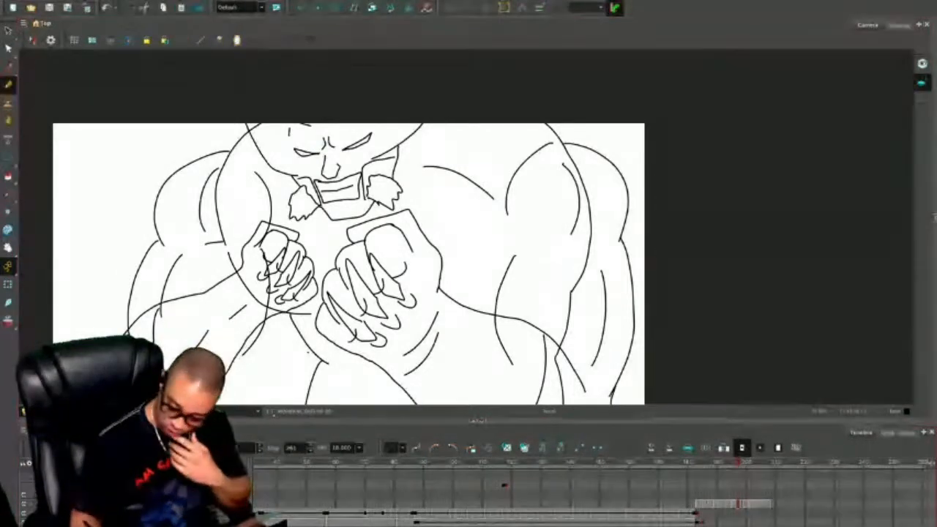
key(shift+l)
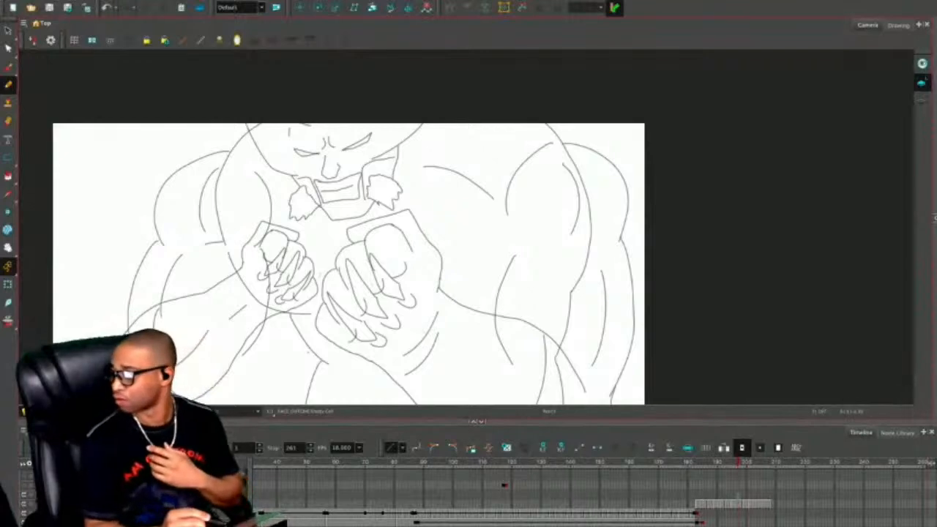
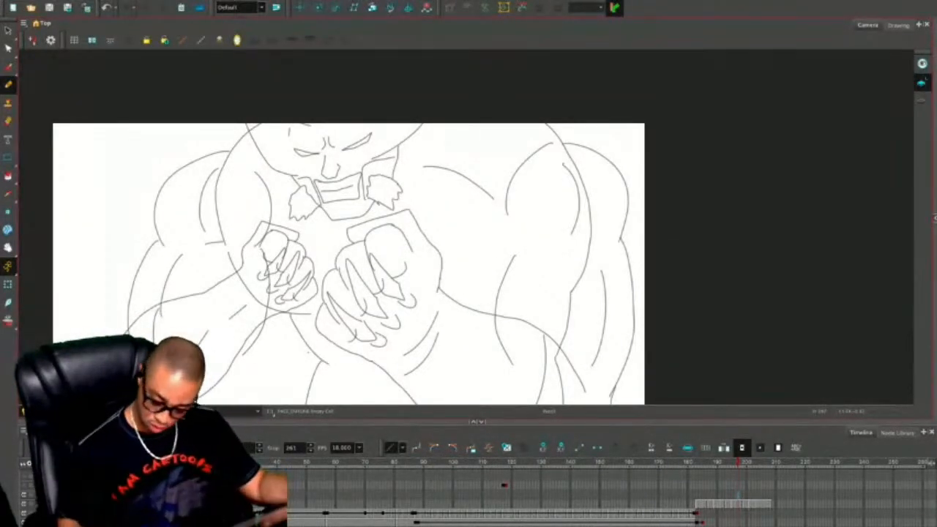
key(l)
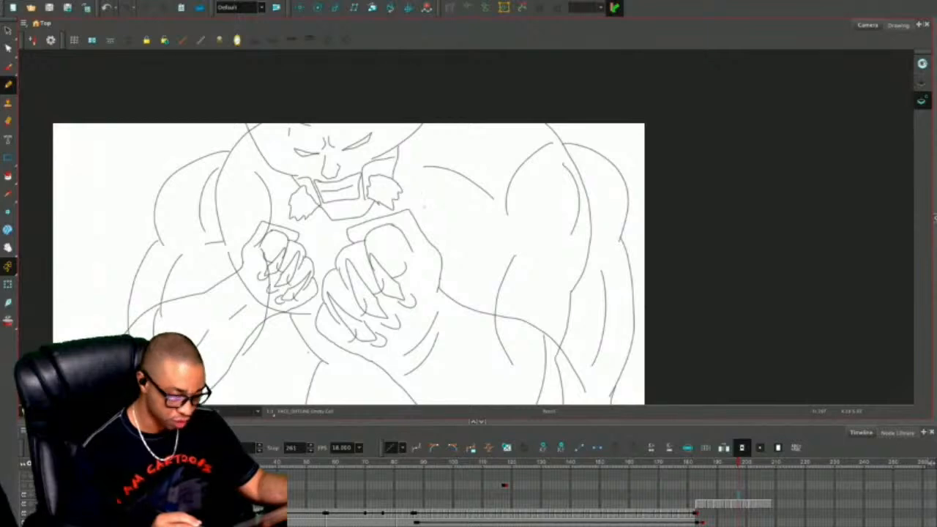
key(.)
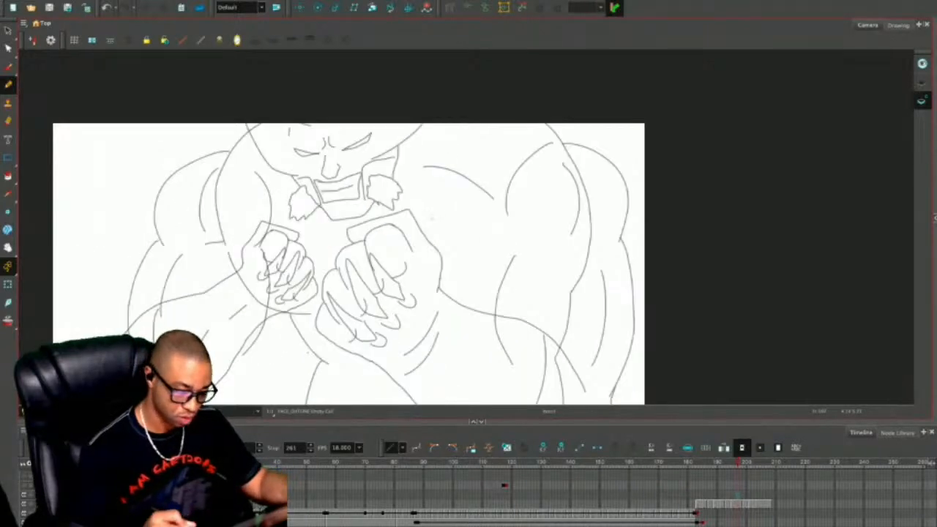
Enlarge the drawing view and trace the snarling mouth's outline with the teeth line through its middle.
drag(451, 295, 476, 242)
drag(469, 422, 468, 453)
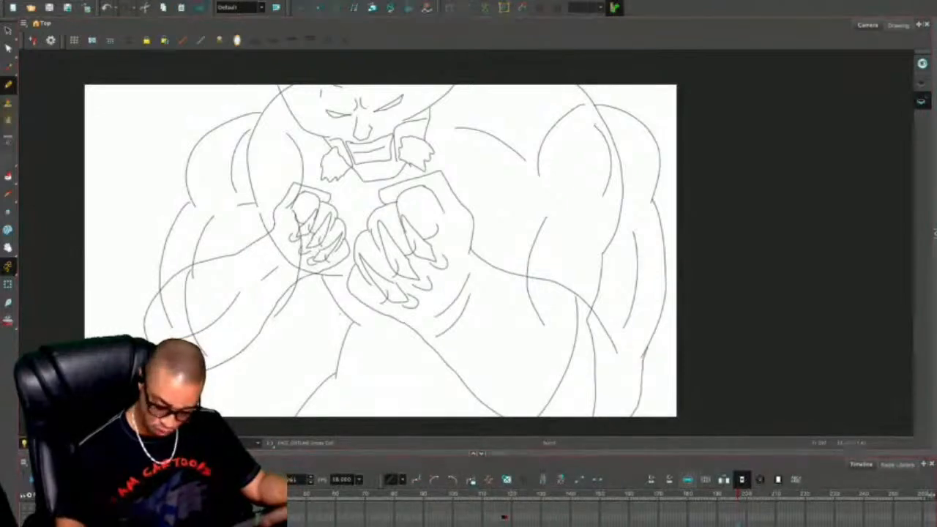
drag(451, 296, 460, 333)
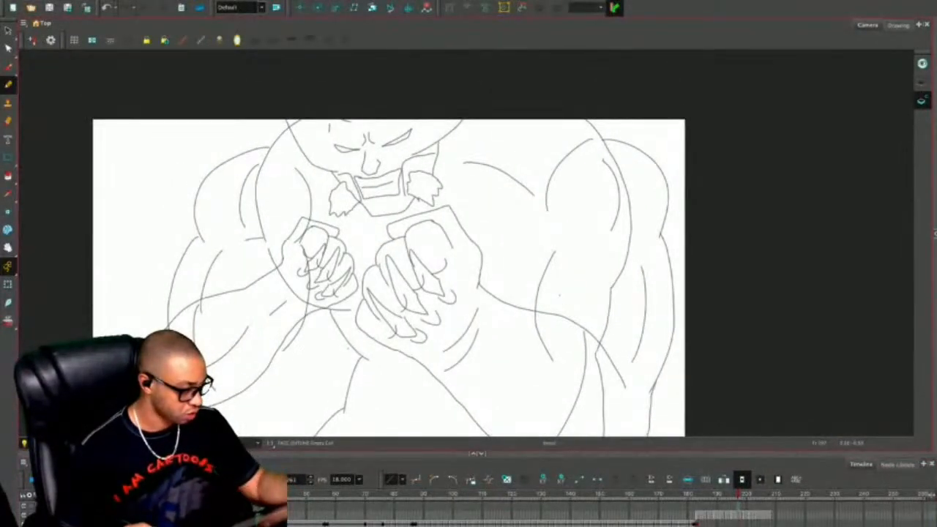
key(2)
key(2)
drag(391, 216, 420, 290)
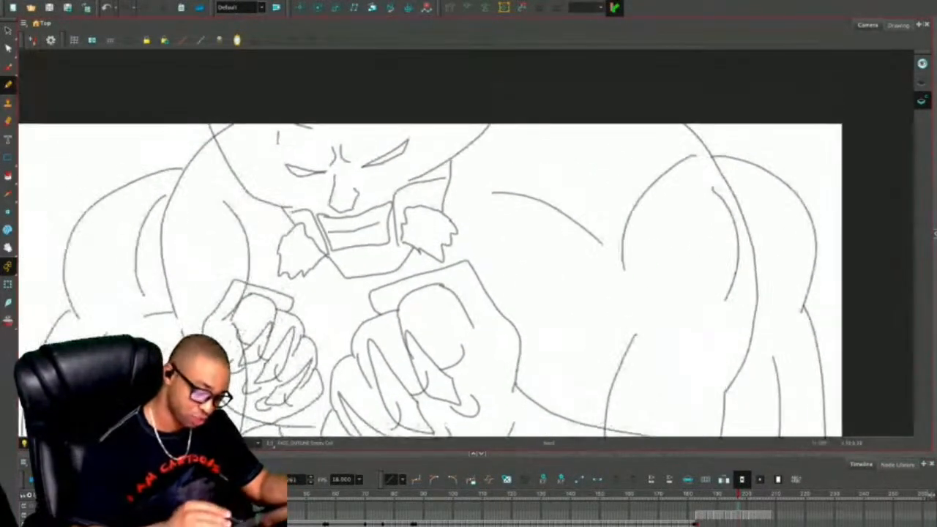
mouse_move(315, 211)
mouse_down()
mouse_move(339, 220)
mouse_move(391, 199)
mouse_up()
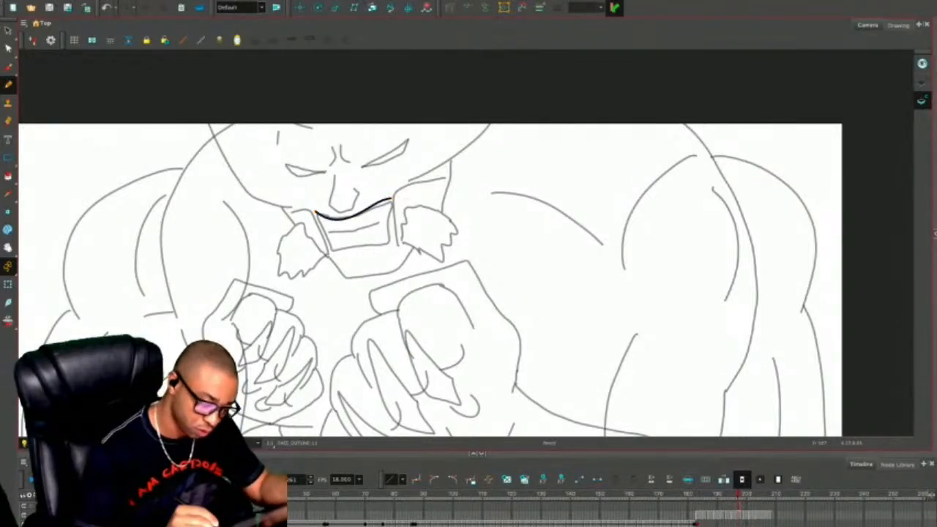
mouse_move(388, 240)
mouse_down()
mouse_move(334, 249)
mouse_move(315, 211)
mouse_move(358, 227)
mouse_move(387, 215)
mouse_up()
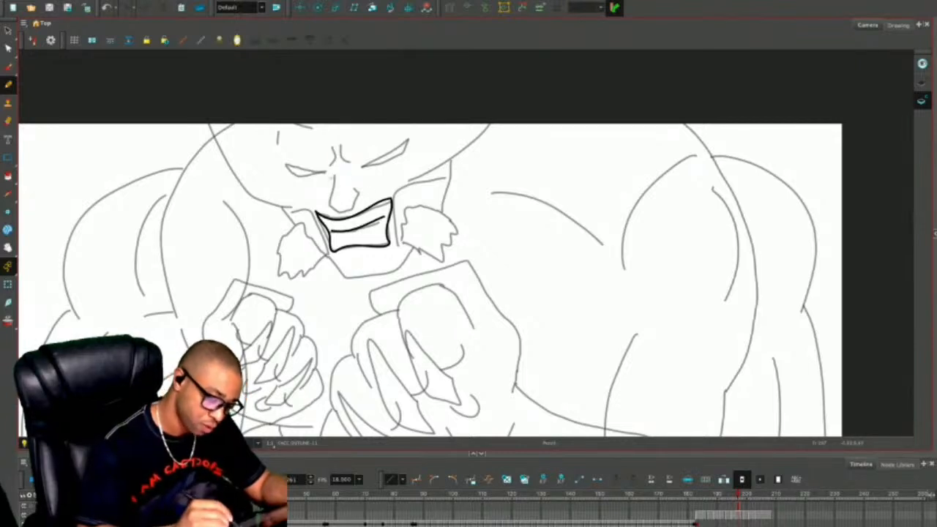
Trace the nose and the face's left narrowed eye, with trial frown marks above the nose bridge.
drag(332, 173, 328, 204)
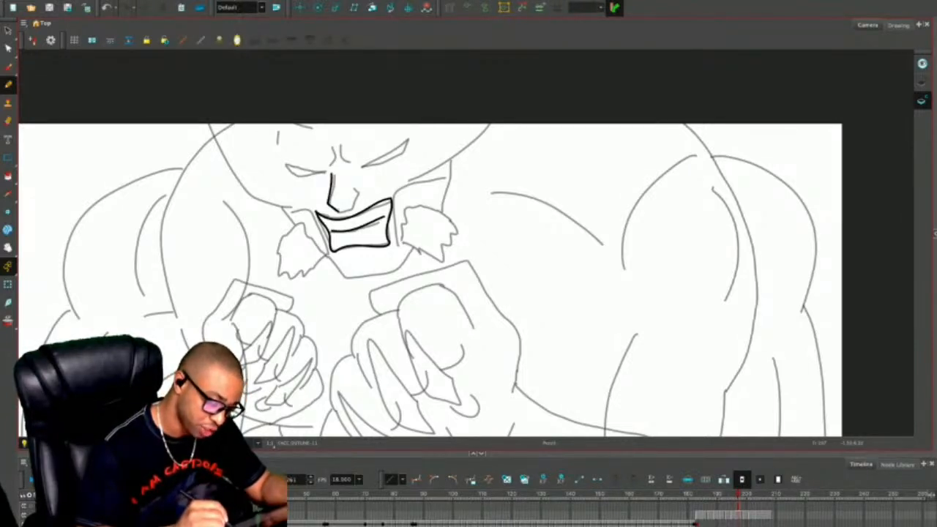
drag(354, 209, 361, 190)
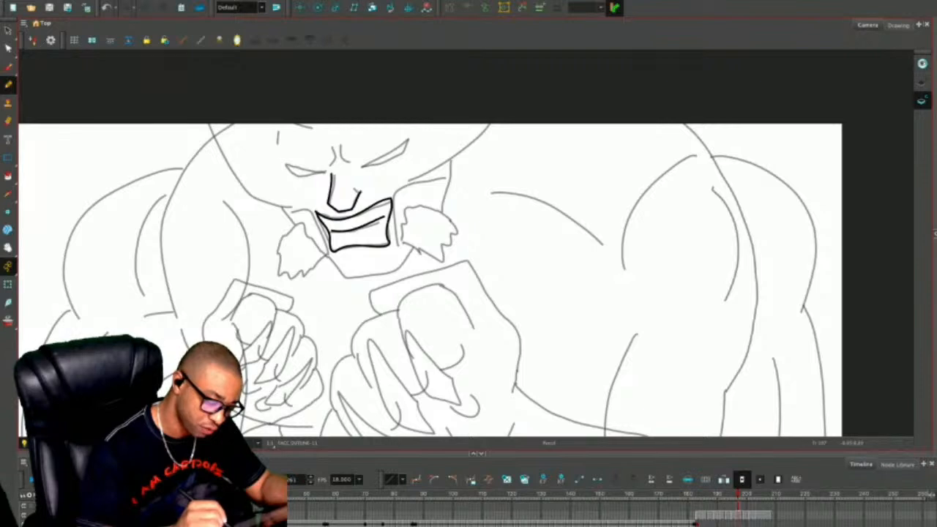
scroll(466, 280, up, 2)
mouse_move(311, 219)
mouse_down()
mouse_move(311, 233)
mouse_move(325, 234)
mouse_move(249, 233)
mouse_move(265, 247)
mouse_move(300, 240)
mouse_move(257, 247)
mouse_move(294, 241)
mouse_up()
key(ctrl+z)
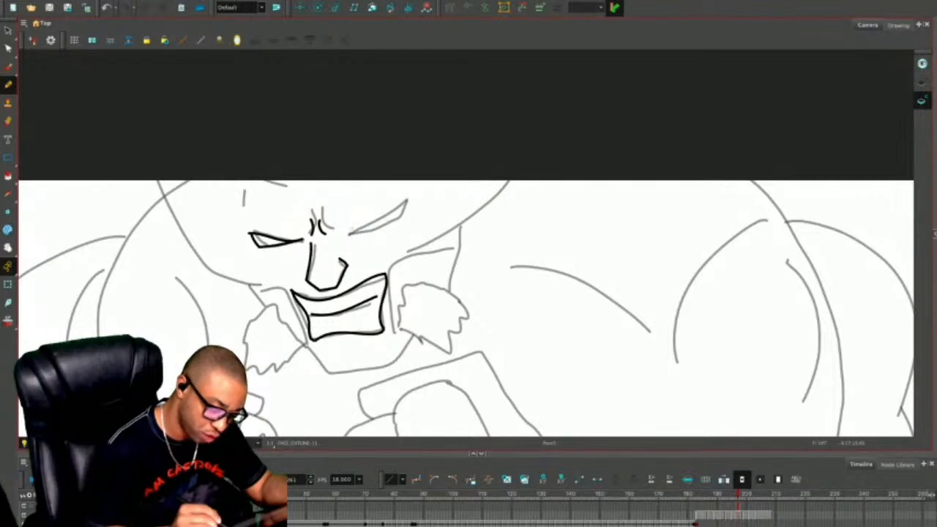
Draw the right narrowed eye and both eyebrows, and delete the trial frown marks between them.
mouse_move(349, 232)
mouse_down()
mouse_move(410, 196)
mouse_move(405, 217)
mouse_move(352, 233)
mouse_move(401, 181)
mouse_up()
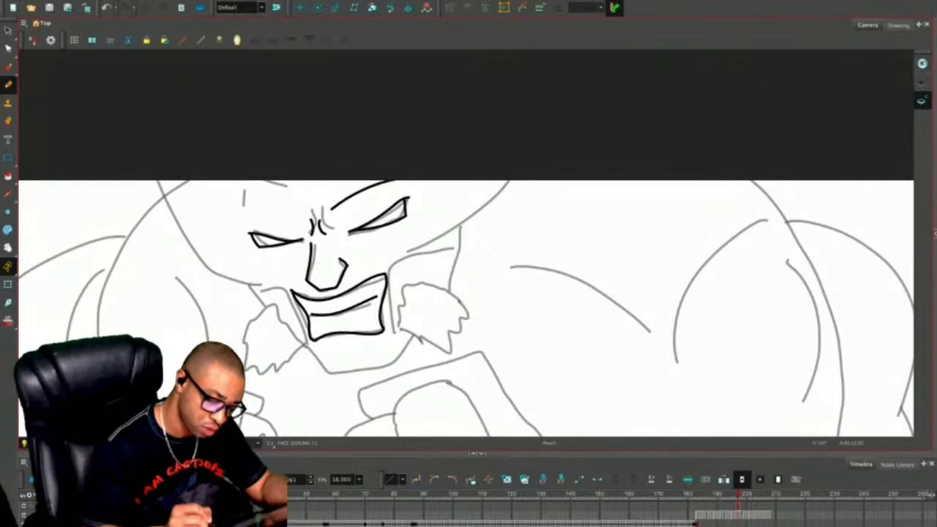
mouse_move(236, 208)
mouse_down()
mouse_move(293, 205)
mouse_move(328, 237)
mouse_up()
key(alt+s)
key(Delete)
key(alt+/)
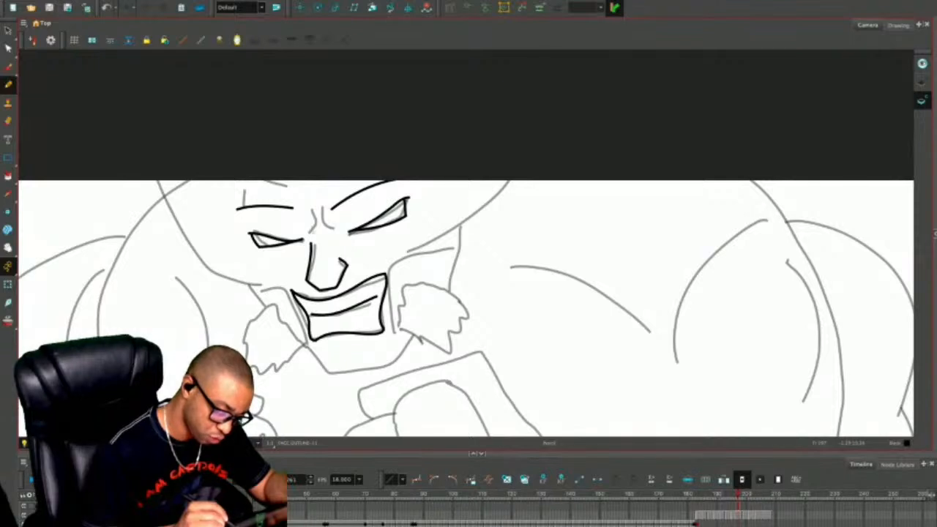
Draw new frown marks between the eyes, keeping only the two small arcs above the nose bridge.
mouse_move(309, 239)
mouse_down()
mouse_move(331, 227)
mouse_move(316, 230)
mouse_up()
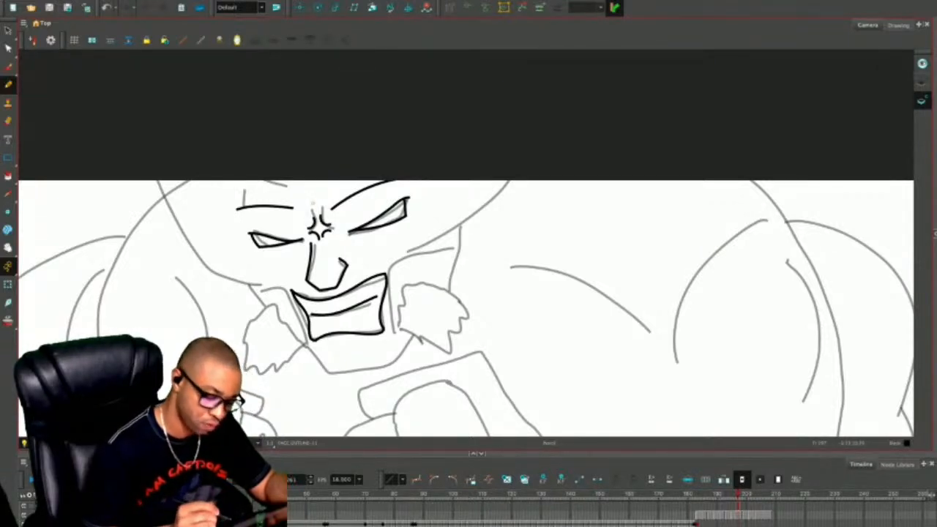
key(ctrl+z)
key(ctrl+z)
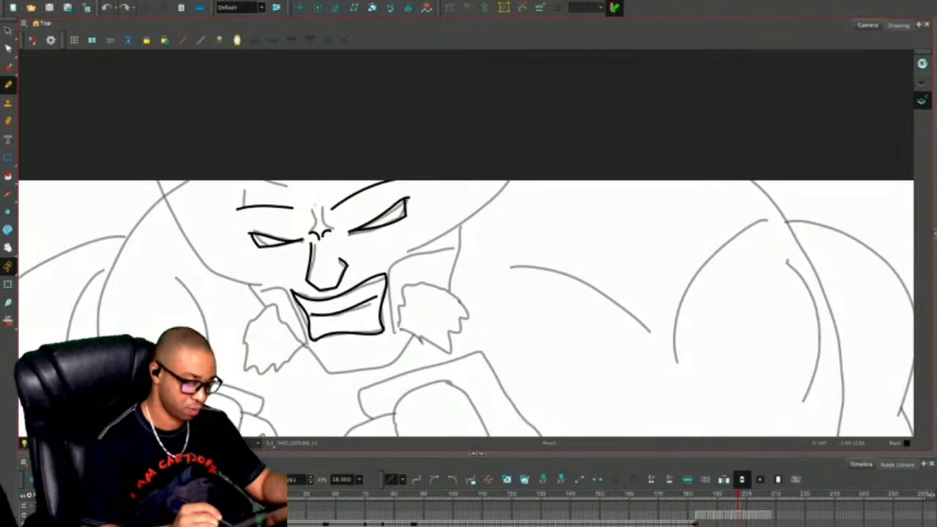
key(alt+s)
mouse_move(308, 224)
mouse_down()
mouse_move(333, 244)
mouse_move(319, 236)
mouse_up()
key(Escape)
key(alt+slash)
key(2)
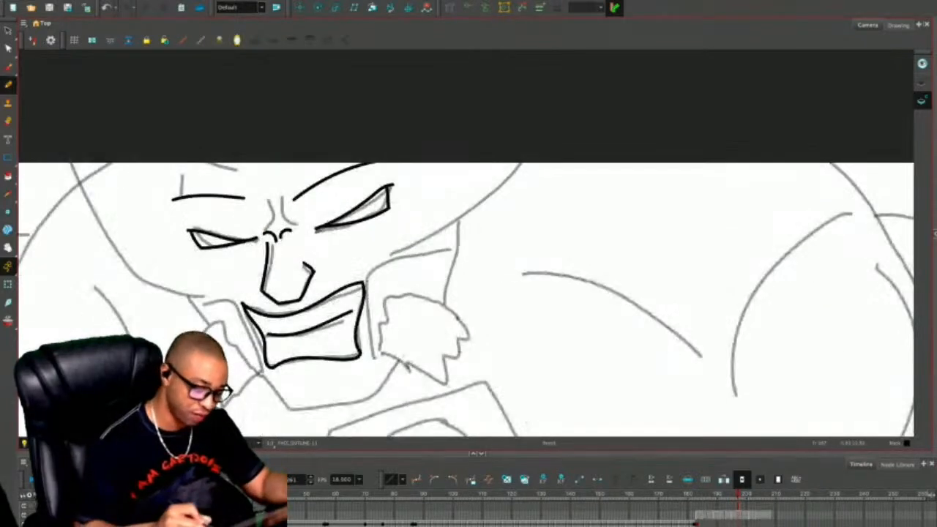
Add short curved wrinkles and a vertical crease between the eyebrows above the two small arcs.
drag(377, 236, 435, 252)
mouse_move(335, 230)
mouse_down()
mouse_move(336, 243)
mouse_move(326, 244)
mouse_move(344, 241)
mouse_up()
mouse_move(340, 242)
mouse_down()
mouse_move(355, 236)
mouse_move(332, 227)
mouse_move(335, 238)
mouse_up()
key(ctrl+z)
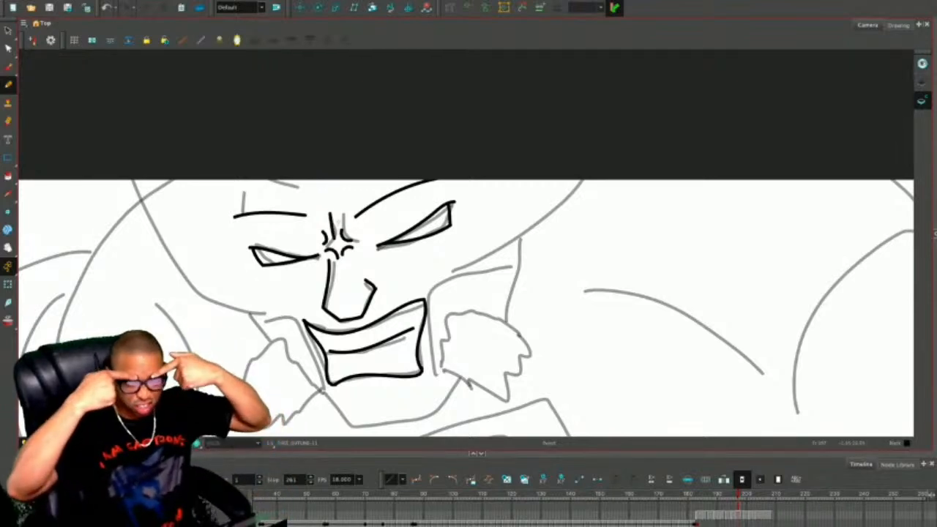
Draw a lower eyelid line beneath each of the two narrowed eyes.
click(372, 258)
drag(374, 258, 462, 234)
key(ctrl+z)
drag(251, 275, 316, 259)
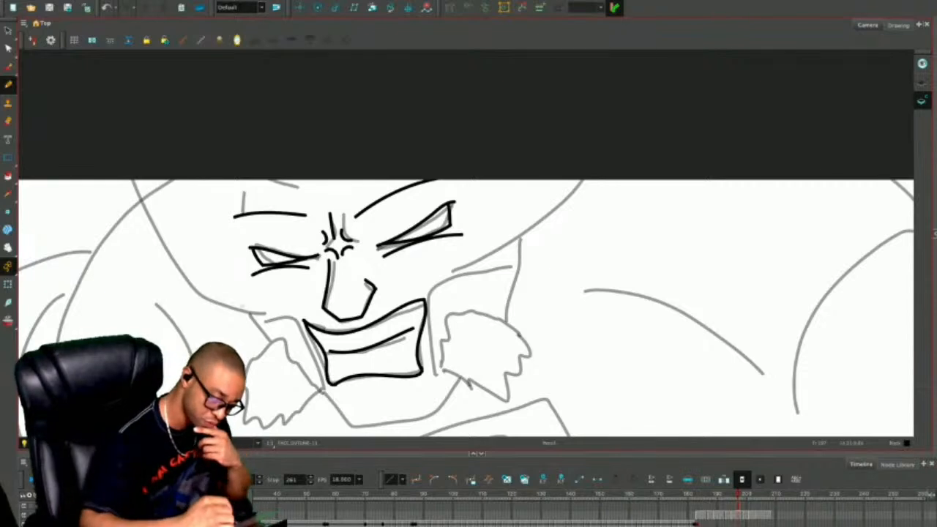
drag(465, 307, 458, 286)
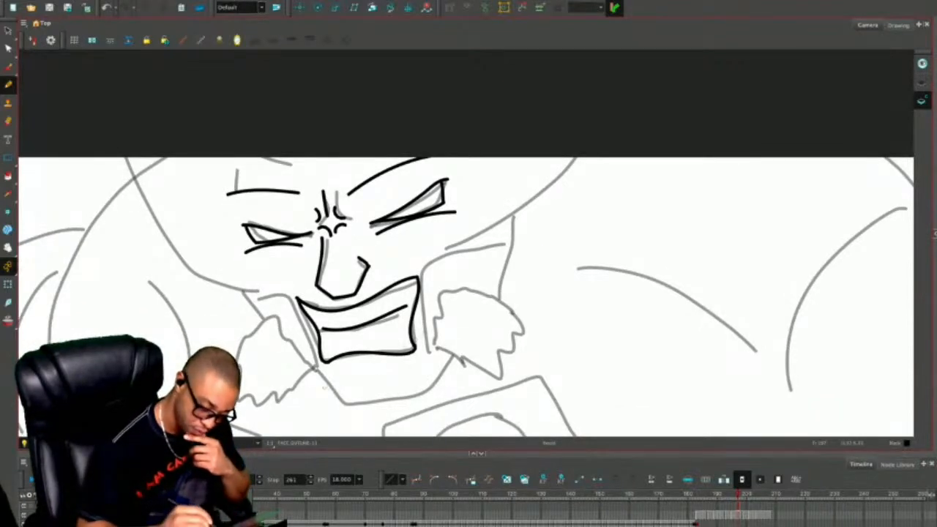
Ink the jaw and chin outline, and draw the mask's lower edges sweeping outward on both sides of the face.
mouse_move(310, 368)
mouse_down()
mouse_move(339, 408)
mouse_move(432, 392)
mouse_move(507, 284)
mouse_move(512, 189)
mouse_up()
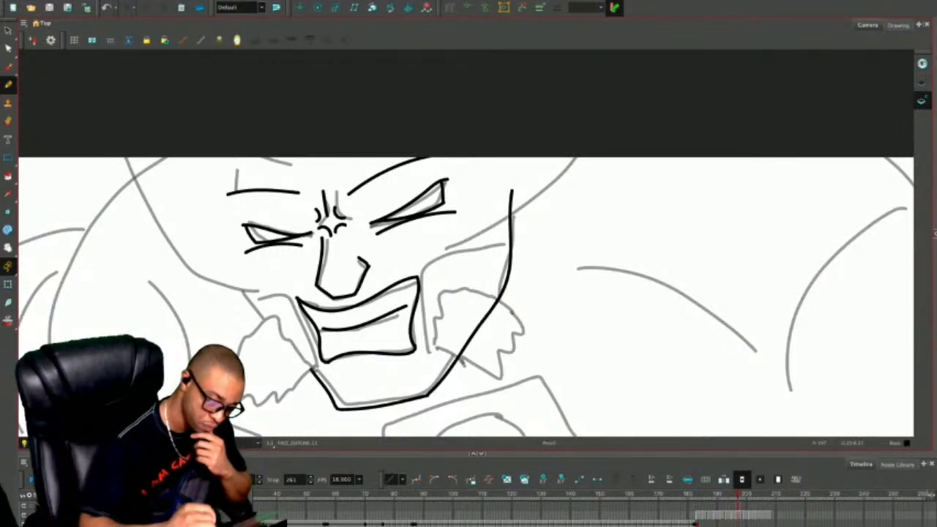
mouse_move(309, 366)
mouse_down()
mouse_move(265, 322)
mouse_move(243, 275)
mouse_up()
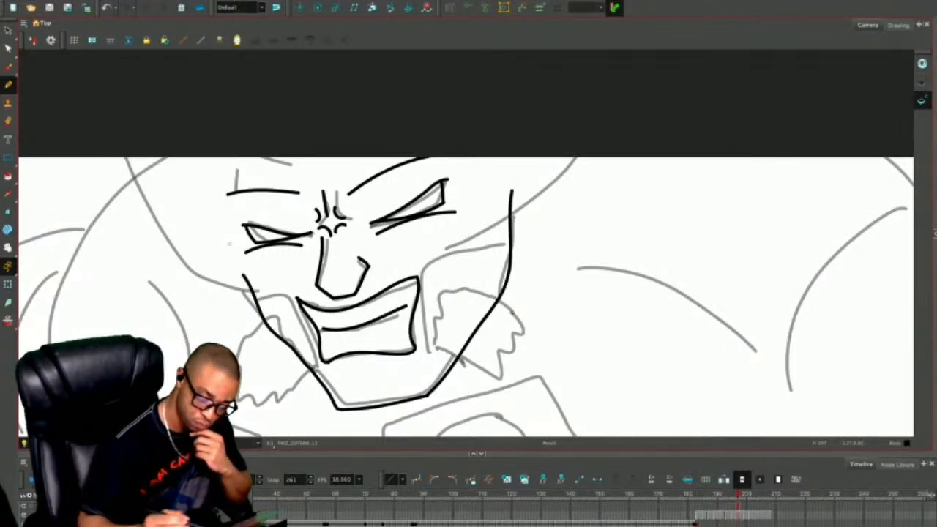
mouse_move(296, 308)
mouse_down()
mouse_move(182, 258)
mouse_move(118, 160)
mouse_up()
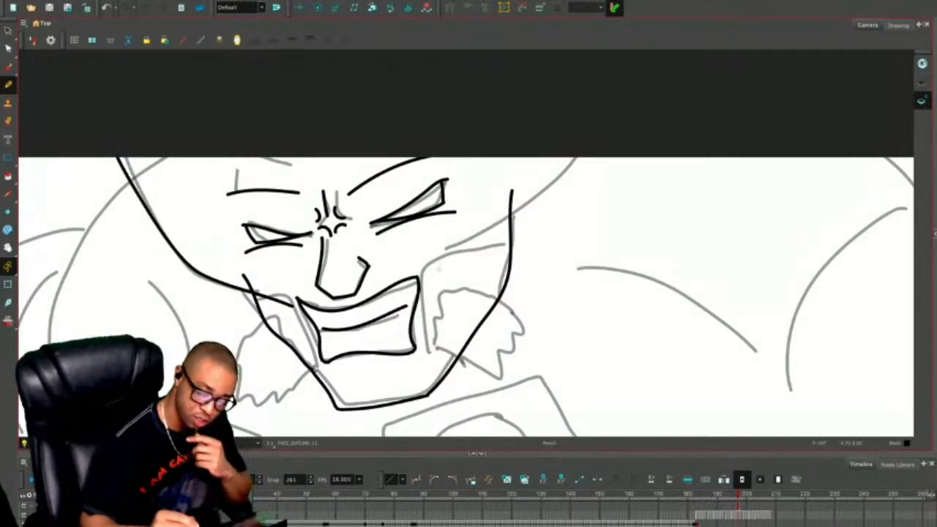
mouse_move(428, 274)
mouse_down()
mouse_move(527, 213)
mouse_move(574, 157)
mouse_up()
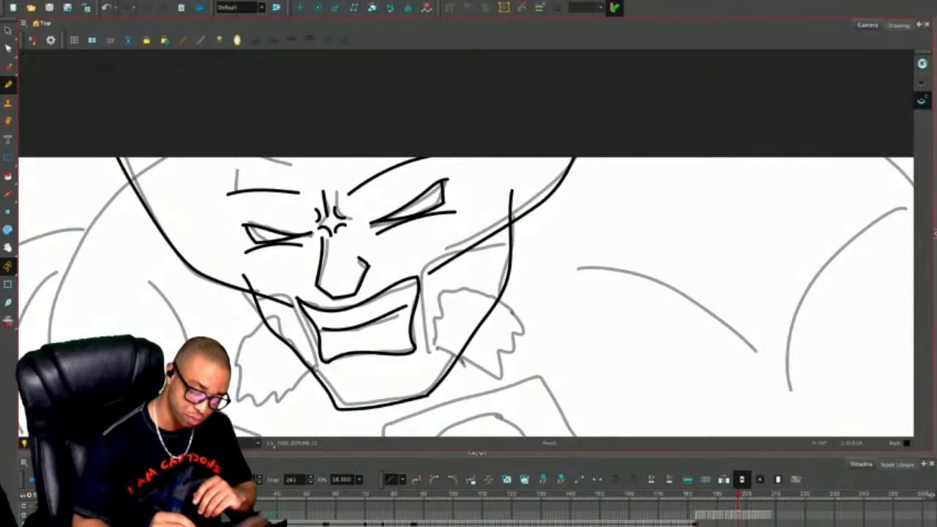
Draw the cheek creases beside the mouth and a wavy lower-lip line, and trim the overshooting ends of the mask and jaw lines.
drag(453, 261, 460, 357)
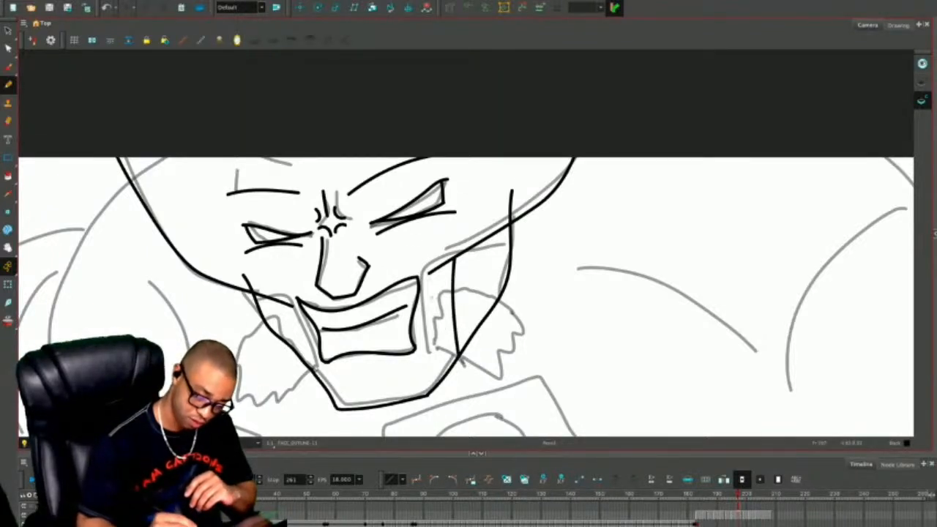
drag(432, 289, 428, 347)
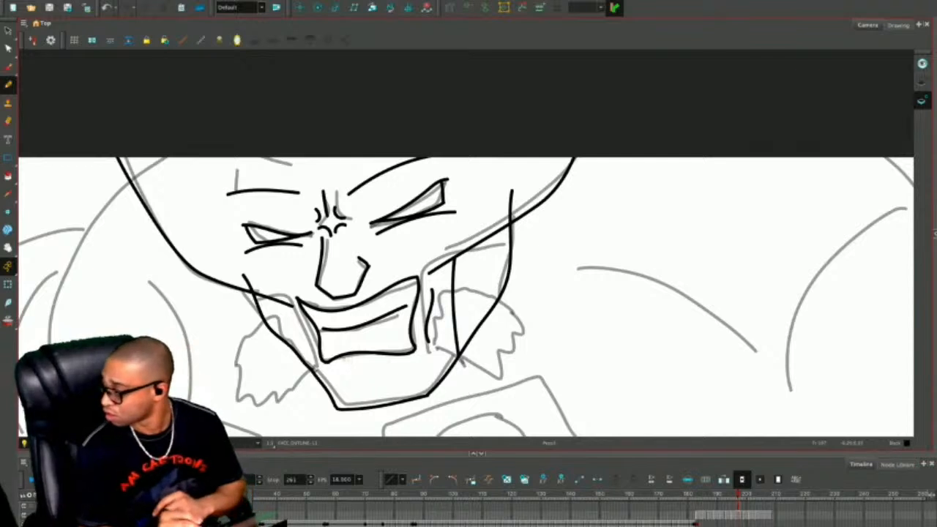
drag(327, 372, 411, 368)
drag(275, 300, 295, 350)
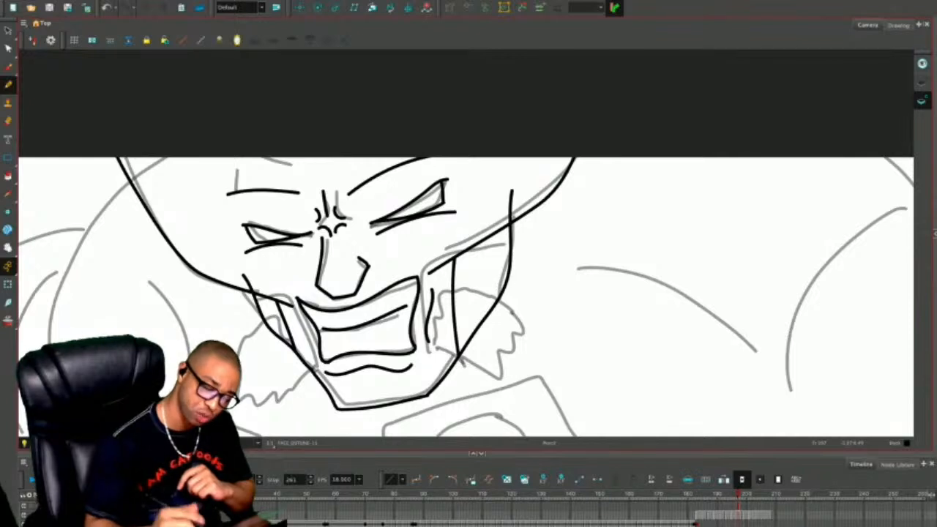
drag(431, 274, 448, 257)
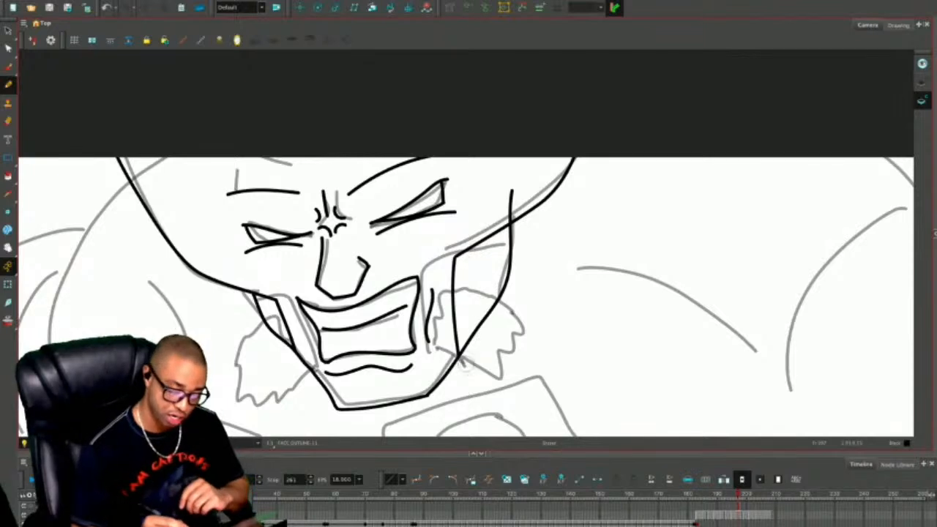
drag(510, 191, 505, 214)
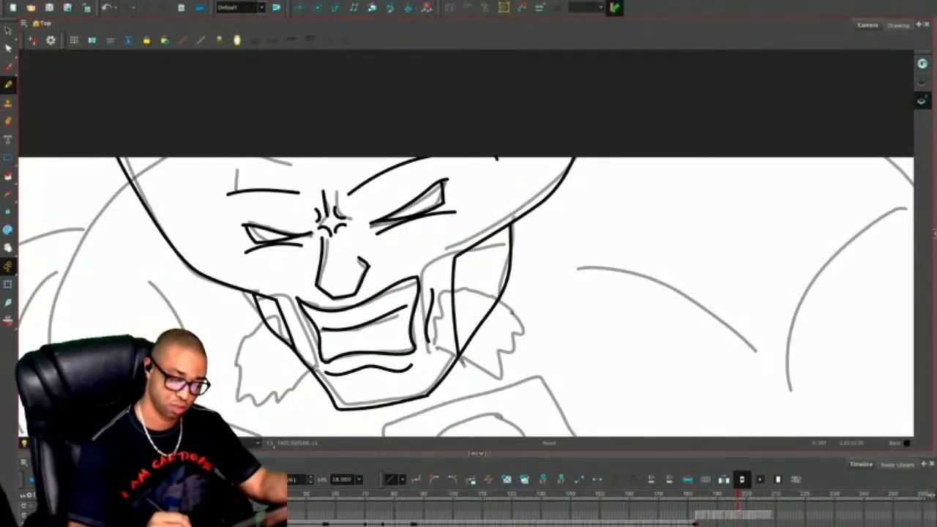
Draw a short side line at each temple and angled wrinkle lines on the forehead above the eyebrows.
drag(496, 159, 509, 202)
drag(207, 180, 218, 240)
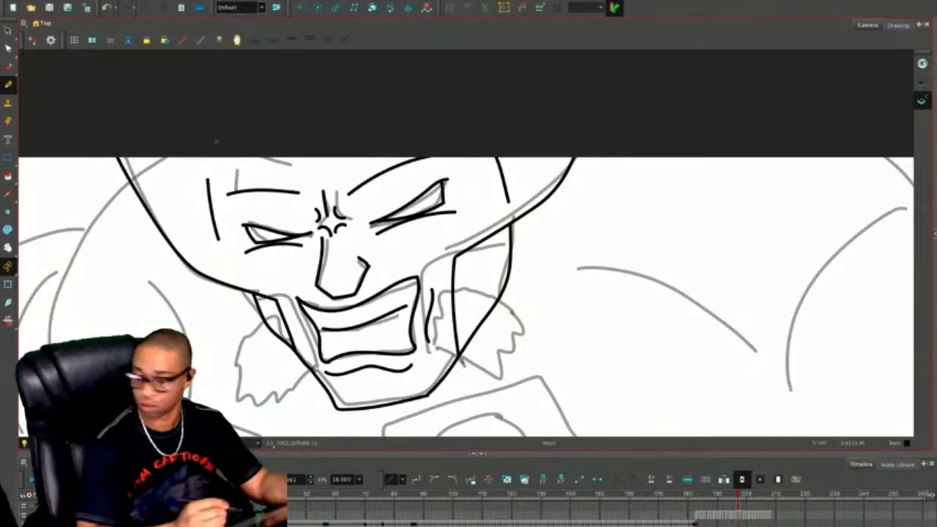
key(1)
key(1)
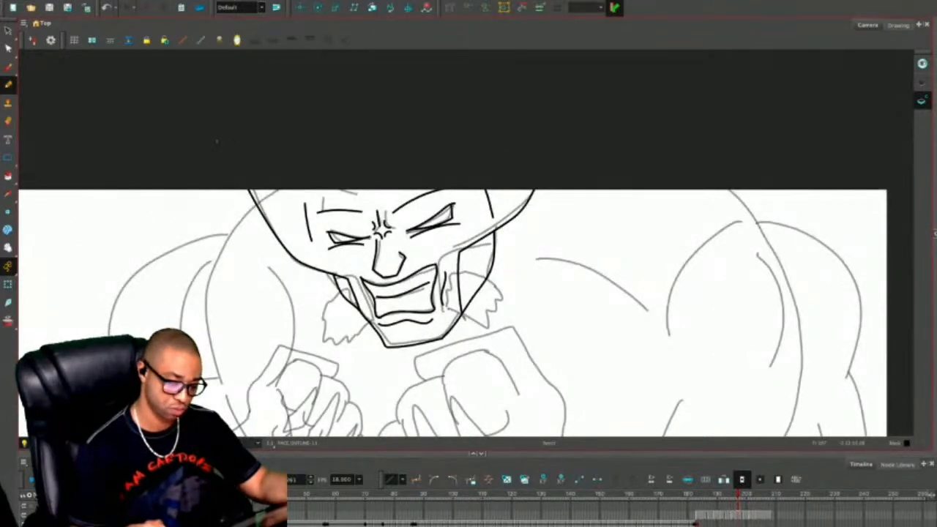
key(2)
drag(334, 216, 253, 168)
drag(363, 204, 375, 196)
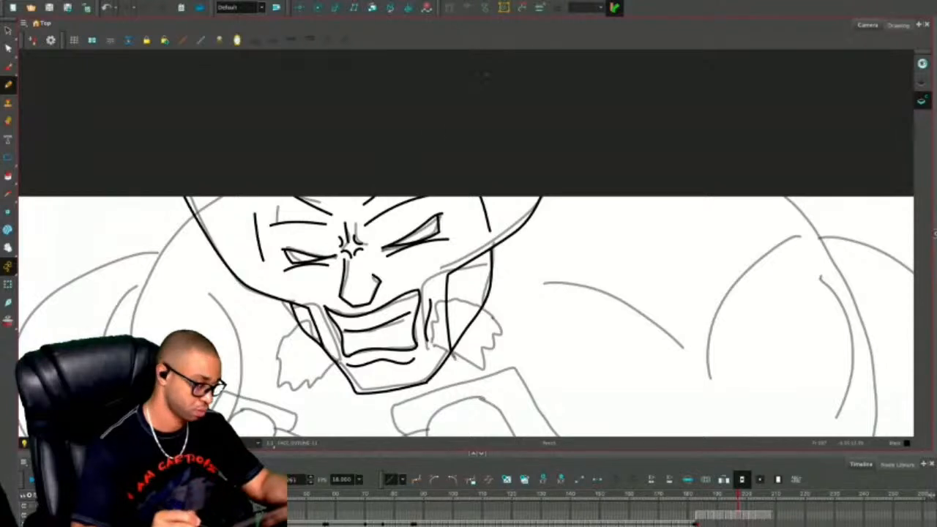
Try new lower mask edges running from the sides of the nose outward past both cheeks.
drag(501, 329, 515, 259)
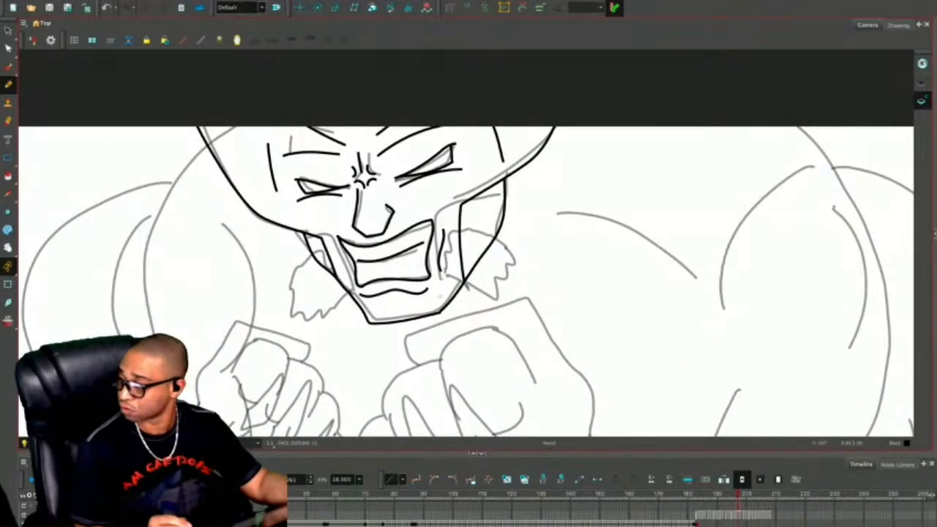
key(2)
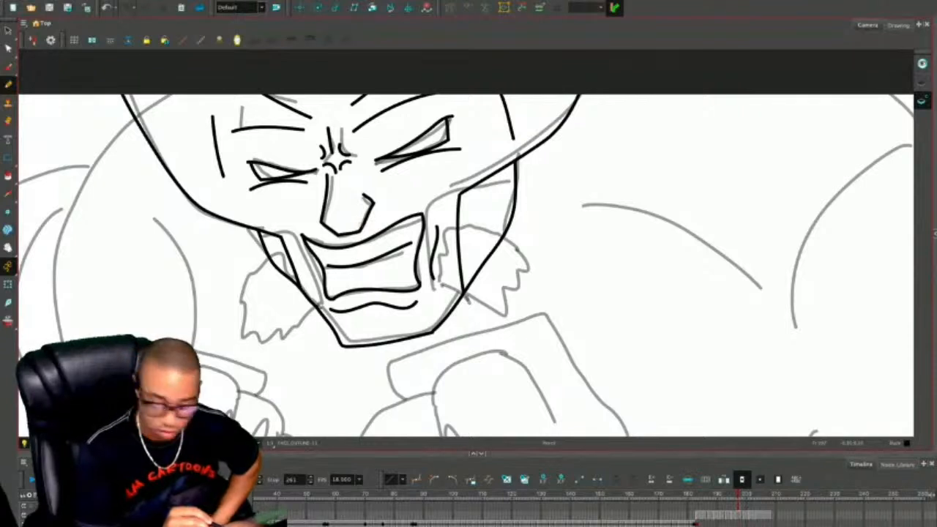
mouse_move(361, 227)
mouse_down()
mouse_move(539, 143)
mouse_move(603, 53)
mouse_up()
mouse_move(322, 227)
mouse_down()
mouse_move(231, 217)
mouse_move(156, 165)
mouse_move(101, 95)
mouse_up()
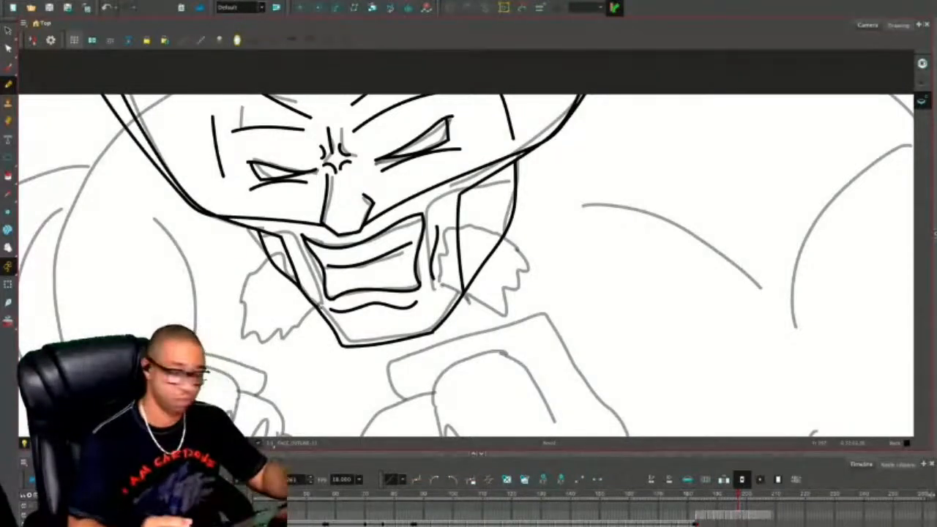
Delete the earlier lower mask edges and the inner cheek lines on both sides of the mouth.
key(alt+s)
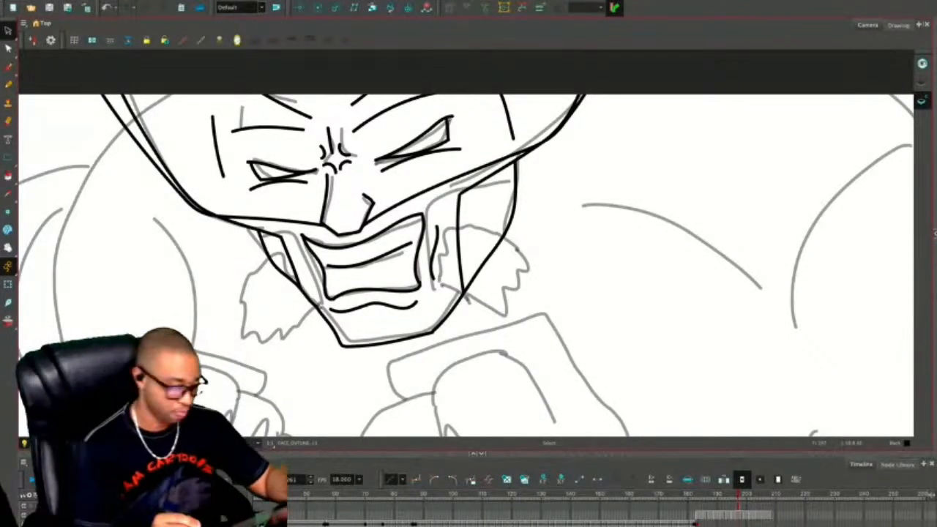
click(487, 178)
key(Delete)
click(460, 241)
key(Delete)
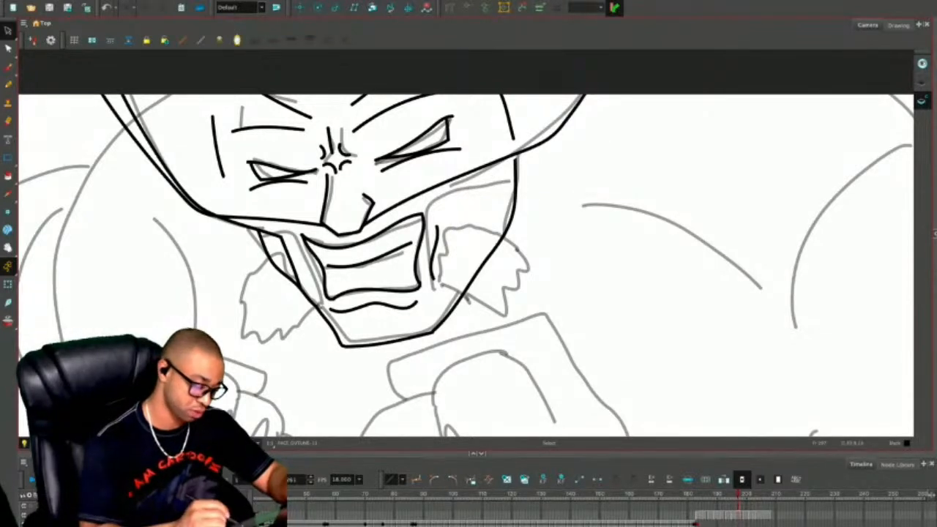
click(279, 242)
key(Delete)
key(alt+/)
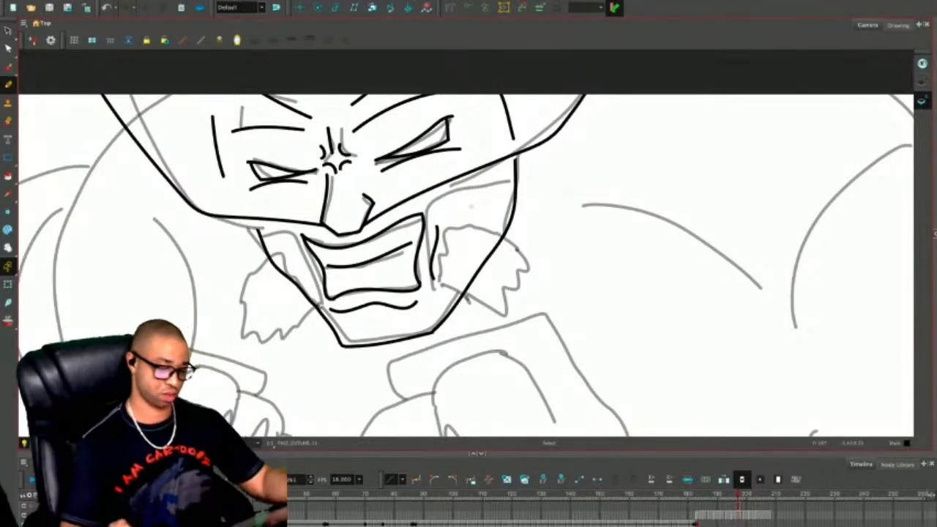
Delete the two trial mask edges running from the nose.
key(alt+s)
click(205, 214)
key(Delete)
click(469, 176)
key(Delete)
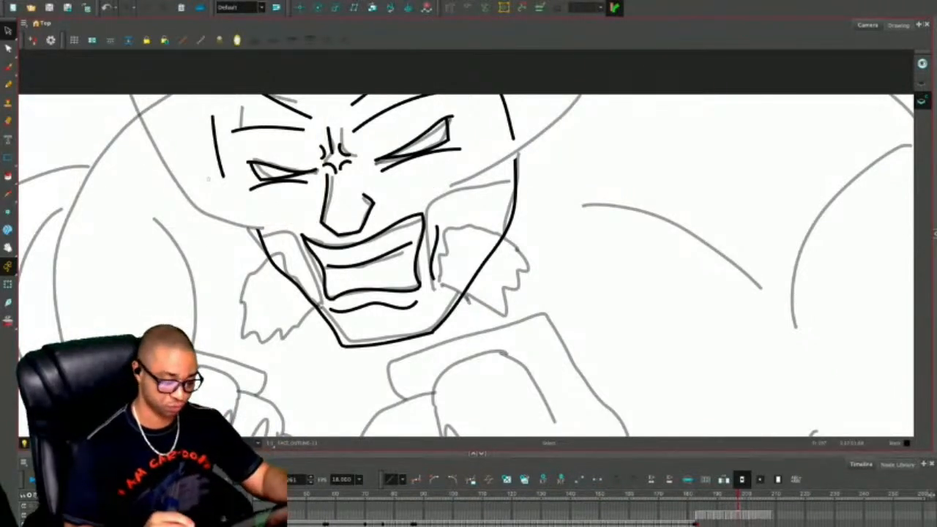
Draw angular cheek folds from the nose down to the jaw, and new mask edges sweeping outward from both upper jaw ends.
key(alt+/)
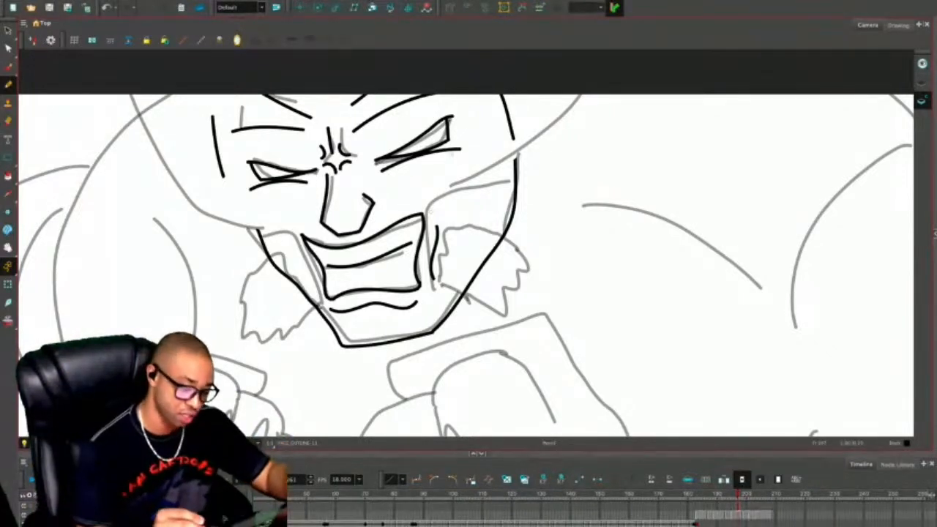
mouse_move(366, 214)
mouse_down()
mouse_move(447, 172)
mouse_move(467, 290)
mouse_up()
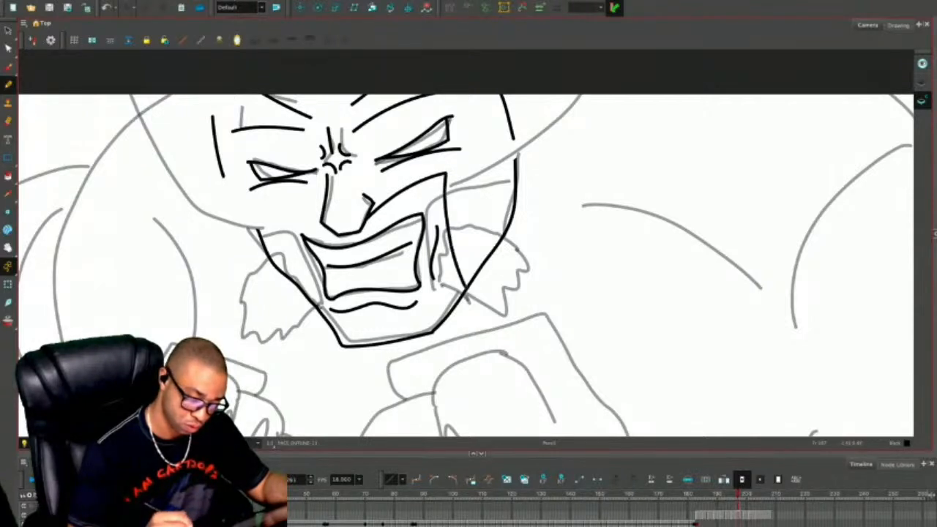
mouse_move(331, 230)
mouse_down()
mouse_move(269, 209)
mouse_move(300, 286)
mouse_up()
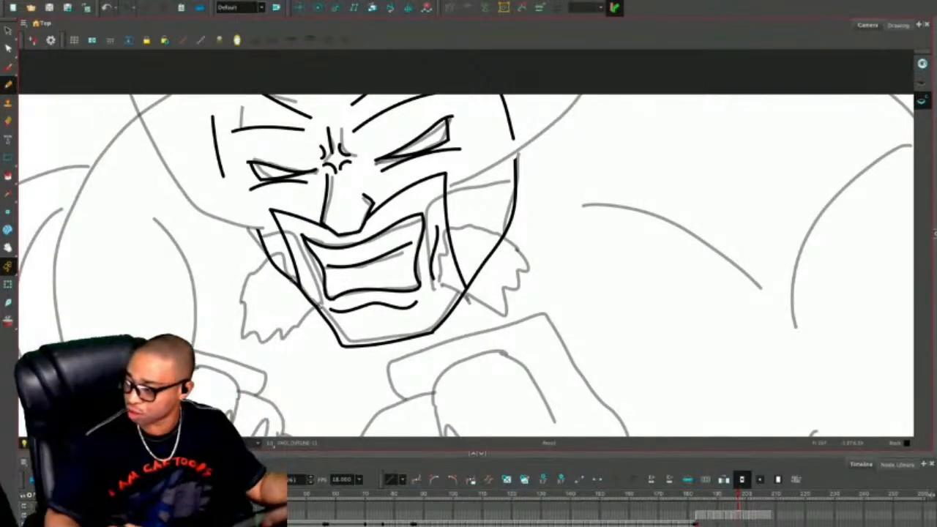
mouse_move(540, 142)
mouse_down()
mouse_move(442, 215)
mouse_move(554, 116)
mouse_up()
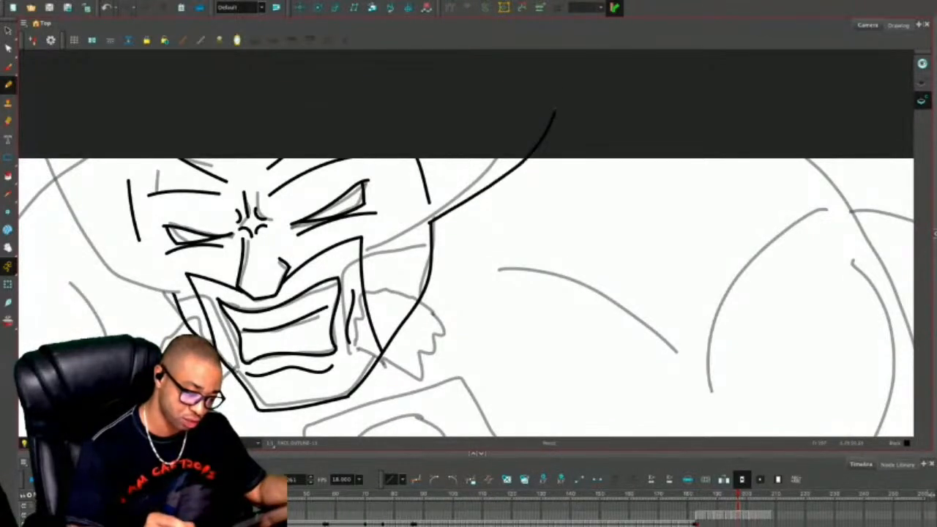
mouse_move(175, 292)
mouse_down()
mouse_move(116, 273)
mouse_move(64, 214)
mouse_move(35, 160)
mouse_up()
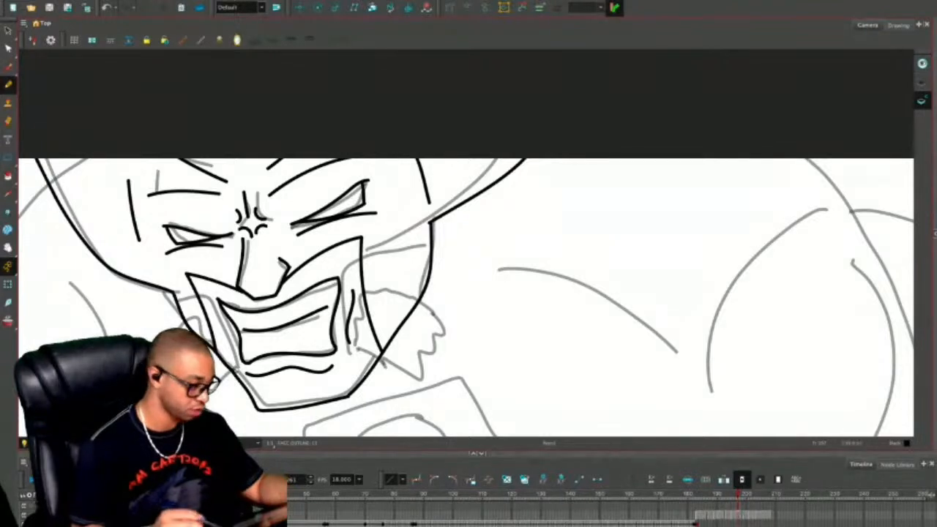
Rework the left corner where the mask meets the jaw, replacing the upper jaw line so it joins the mask edge cleanly.
key(alt+s)
click(170, 289)
drag(173, 292, 169, 281)
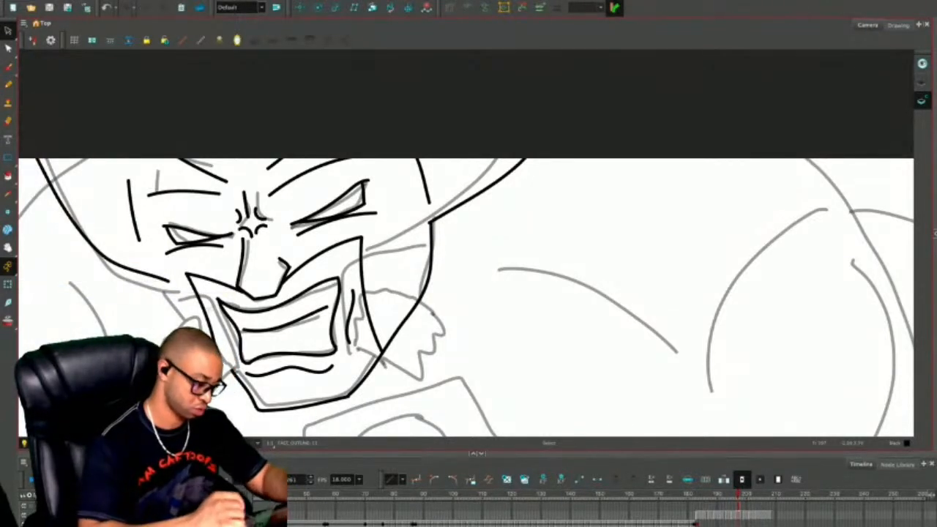
key(alt+/)
drag(167, 283, 185, 303)
key(ctrl+z)
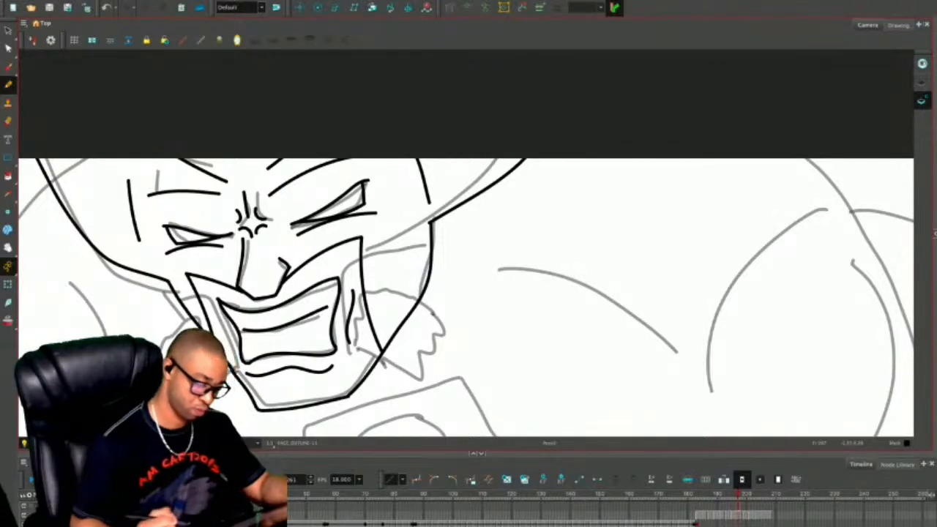
key(ctrl+z)
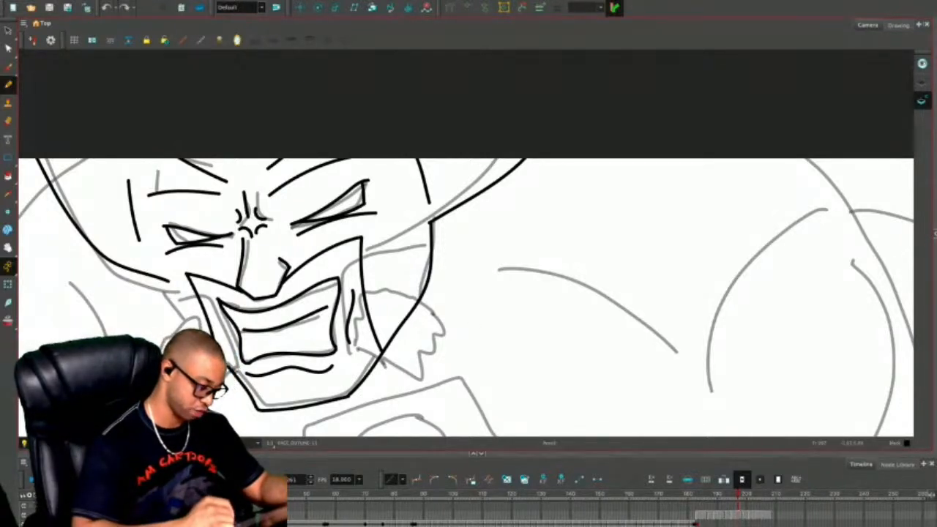
key(alt+s)
click(168, 279)
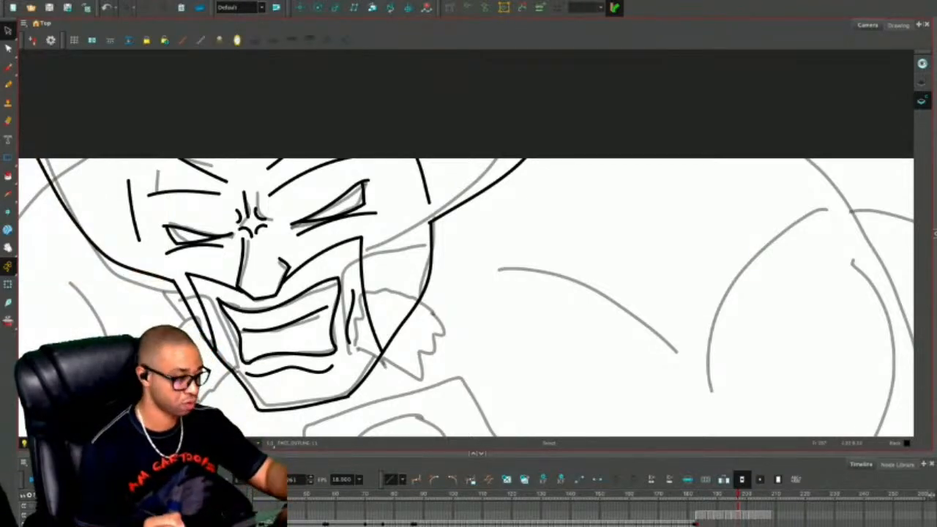
Ink the left shoulder with an inner muscle curve and an outer deltoid curve.
key(alt+slash)
key(1)
mouse_move(461, 284)
mouse_down()
mouse_move(511, 230)
mouse_move(507, 225)
mouse_up()
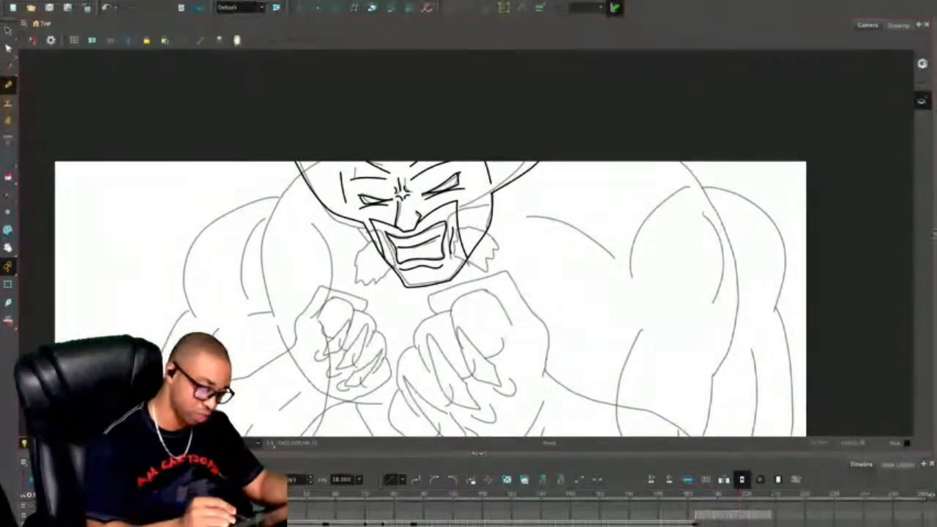
mouse_move(285, 195)
mouse_down()
mouse_move(229, 246)
mouse_move(237, 308)
mouse_up()
key(ctrl+z)
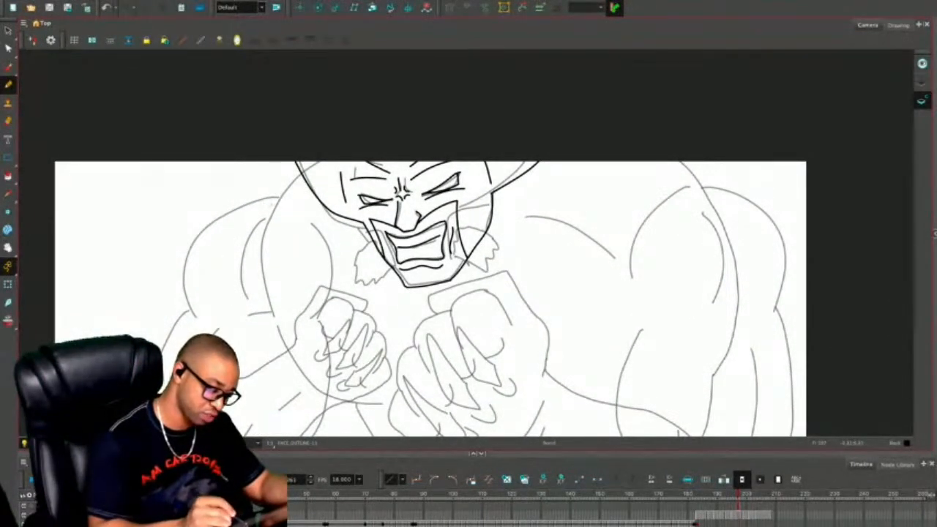
drag(290, 199, 249, 301)
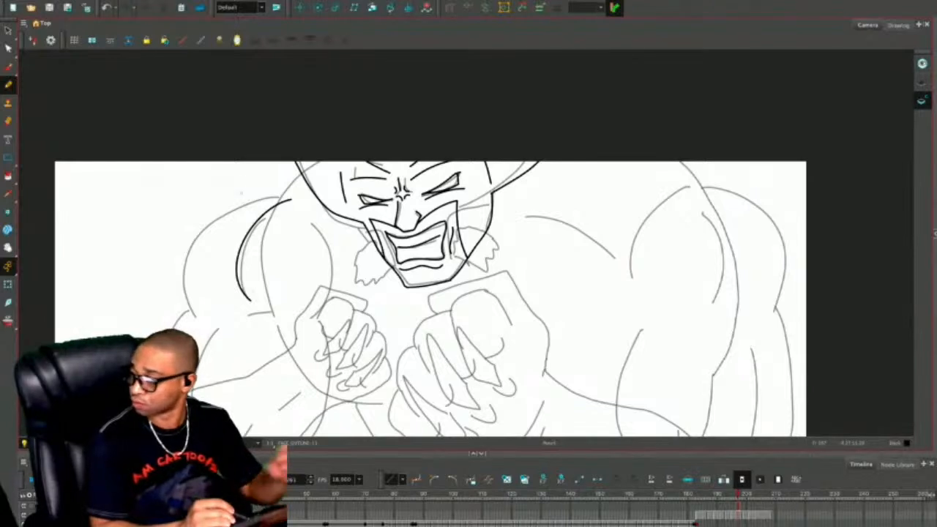
mouse_move(273, 207)
mouse_down()
mouse_move(204, 247)
mouse_move(199, 316)
mouse_up()
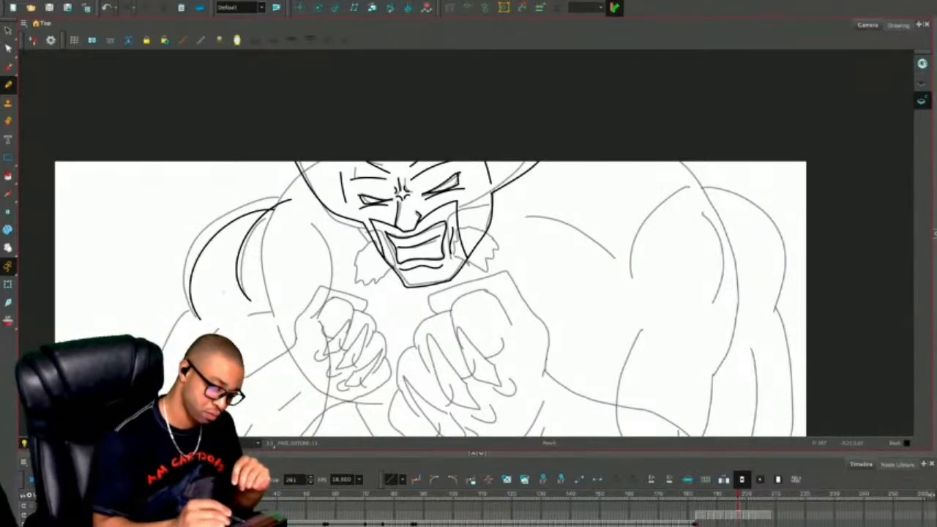
Draw the trapezius lines from the mask down to both shoulders, and short neck lines beside and beneath the jaw.
mouse_move(287, 206)
mouse_down()
mouse_move(283, 189)
mouse_move(307, 162)
mouse_up()
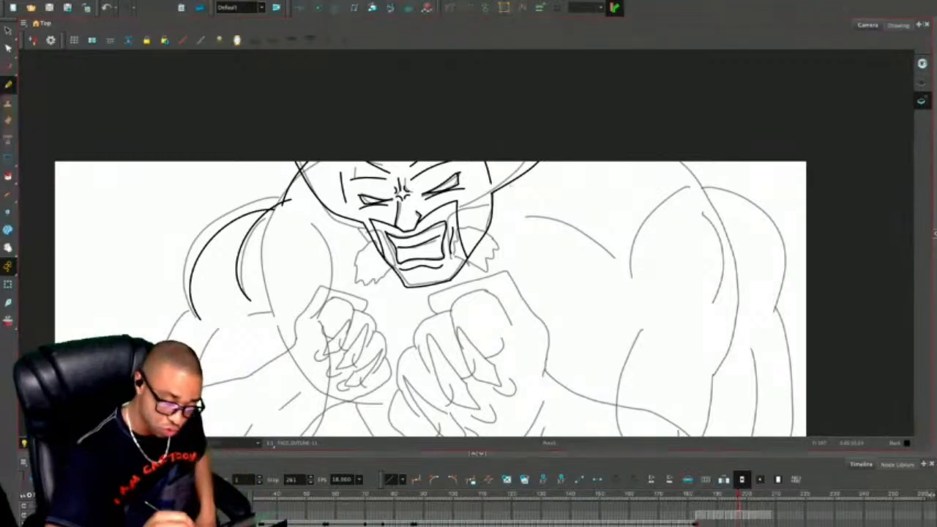
drag(521, 162, 548, 218)
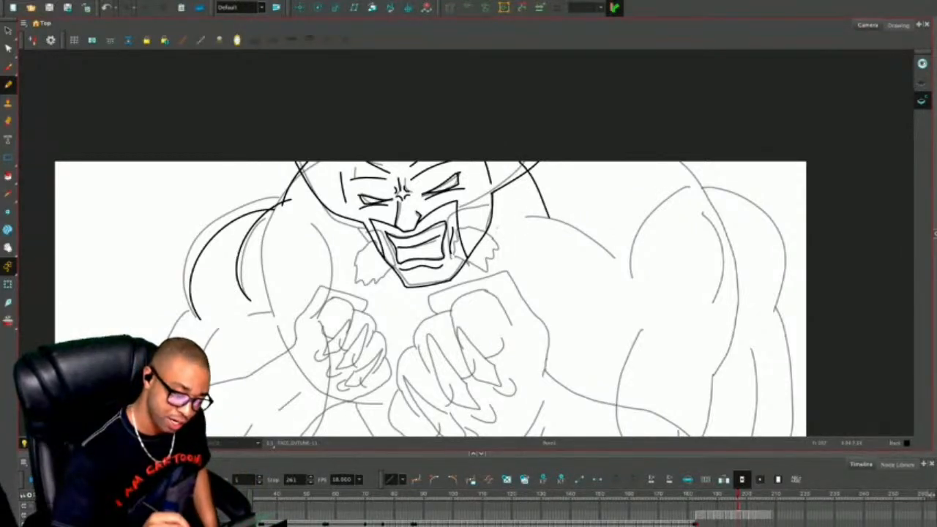
drag(484, 246, 489, 274)
mouse_move(356, 221)
mouse_down()
mouse_move(365, 268)
mouse_move(401, 292)
mouse_up()
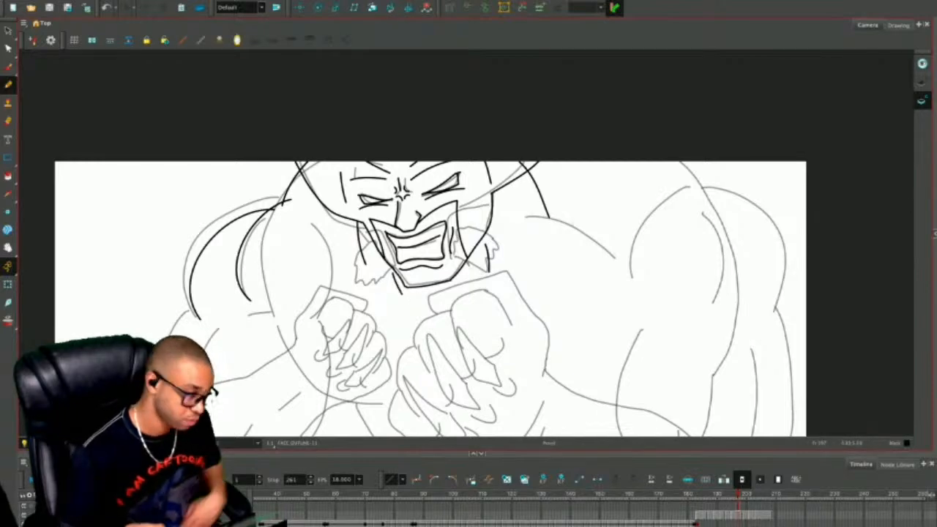
Compare the raised-fists drawing with the drawings on the preceding frames.
key(comma)
key(comma)
key(comma)
key(comma)
key(comma)
key(1)
key(1)
drag(596, 350, 589, 285)
key(period)
key(period)
key(period)
key(period)
key(period)
key(2)
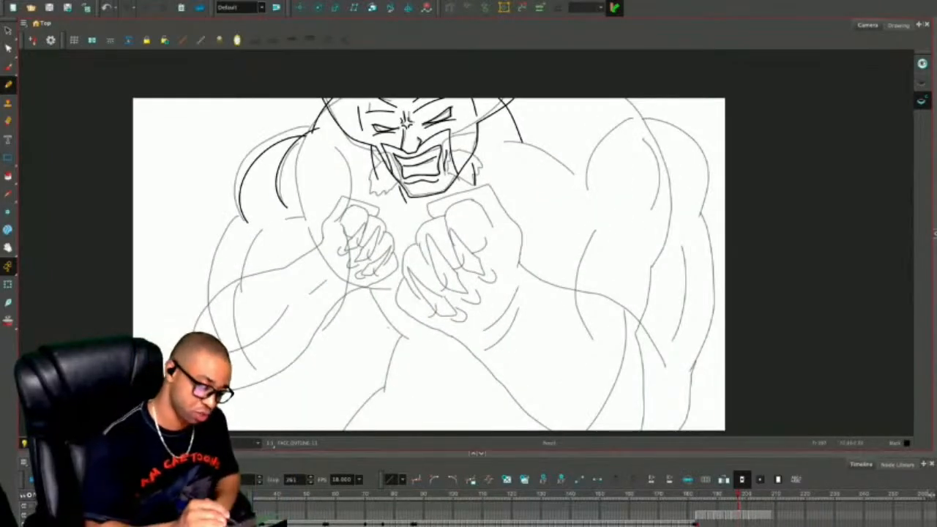
Ink the front curve and lower creases of the left shoulder, the upper arm's outer edge and the forearm's upper contour.
mouse_move(336, 151)
mouse_down()
mouse_move(342, 196)
mouse_move(306, 236)
mouse_up()
mouse_move(260, 212)
mouse_down()
mouse_move(279, 225)
mouse_move(226, 292)
mouse_up()
key(ctrl+z)
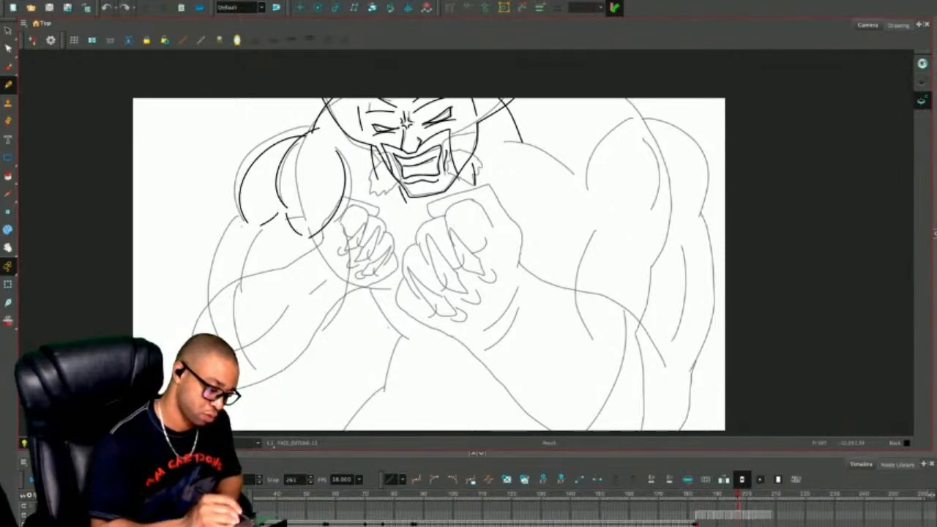
mouse_move(242, 216)
mouse_down()
mouse_move(202, 322)
mouse_move(219, 285)
mouse_move(316, 242)
mouse_up()
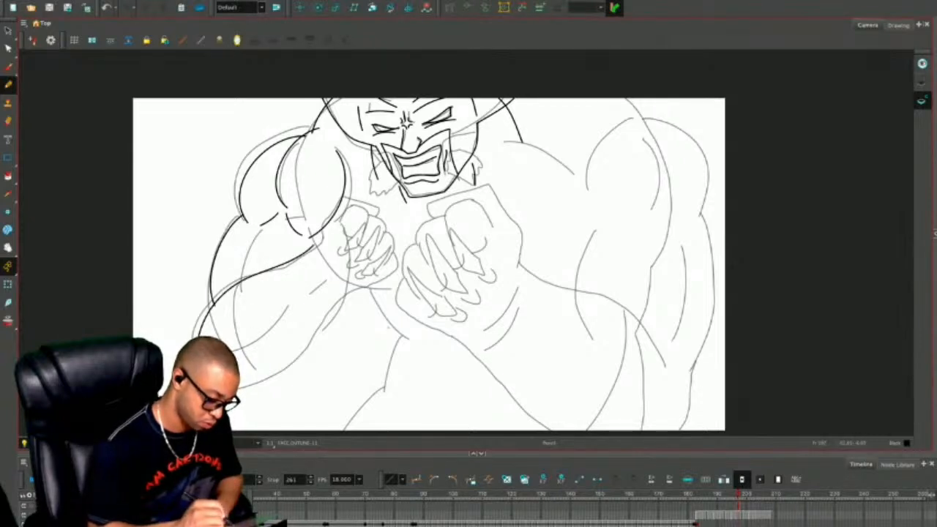
Ink the left elbow and the underside of the forearm up to the smaller fist.
mouse_move(258, 386)
mouse_down()
mouse_move(358, 285)
mouse_move(307, 344)
mouse_move(228, 395)
mouse_up()
key(ctrl+z)
key(ctrl+z)
drag(341, 275, 290, 370)
key(ctrl+z)
mouse_move(228, 389)
mouse_down()
mouse_move(305, 359)
mouse_move(344, 276)
mouse_up()
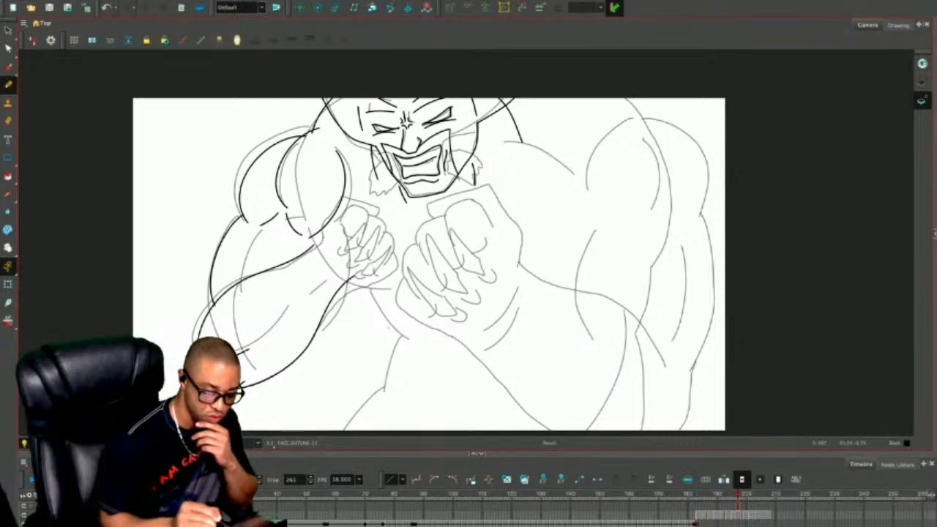
Draw two crossing muscle lines inside the left forearm, one diagonal toward the wrist and one curving down from the elbow crease.
drag(237, 354, 313, 288)
drag(226, 281, 299, 371)
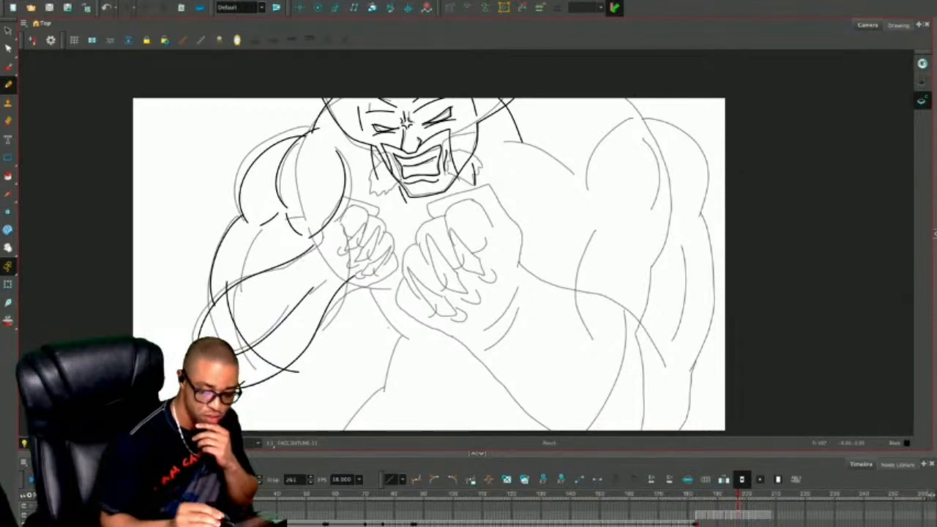
drag(317, 266, 303, 282)
key(ctrl+z)
key(ctrl+z)
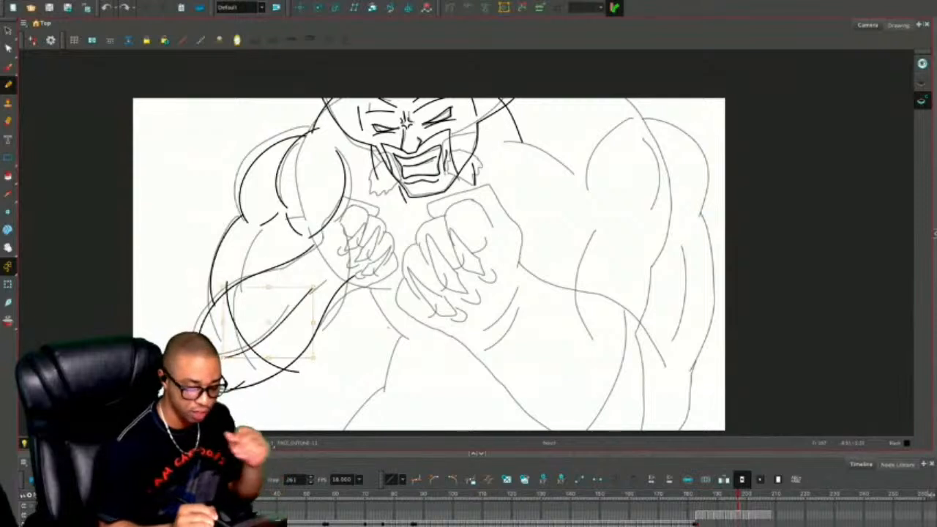
Replace the diagonal forearm line with a shorter one and small wrist creases, and add curved muscle lines in the left upper arm.
key(alt+s)
click(299, 299)
key(Delete)
key(alt+slash)
mouse_move(317, 265)
mouse_down()
mouse_move(305, 280)
mouse_move(327, 267)
mouse_move(337, 275)
mouse_up()
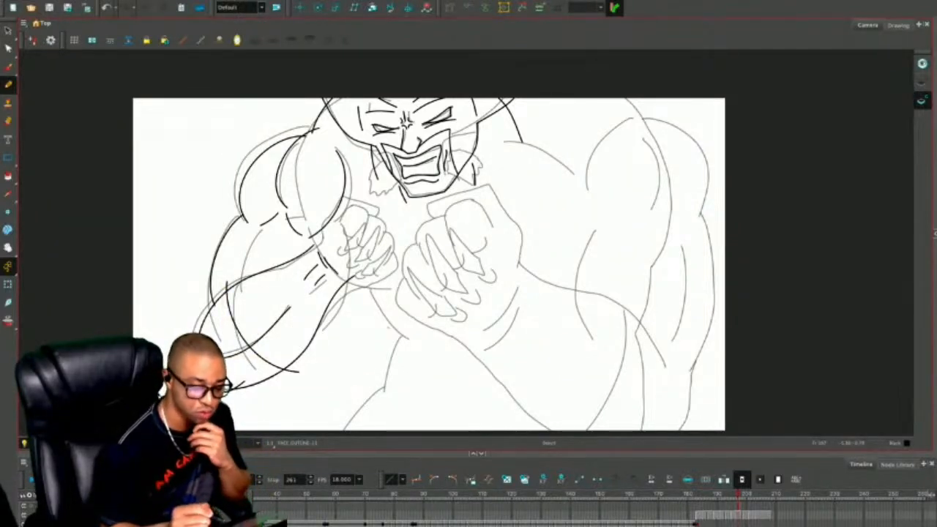
drag(276, 228, 249, 293)
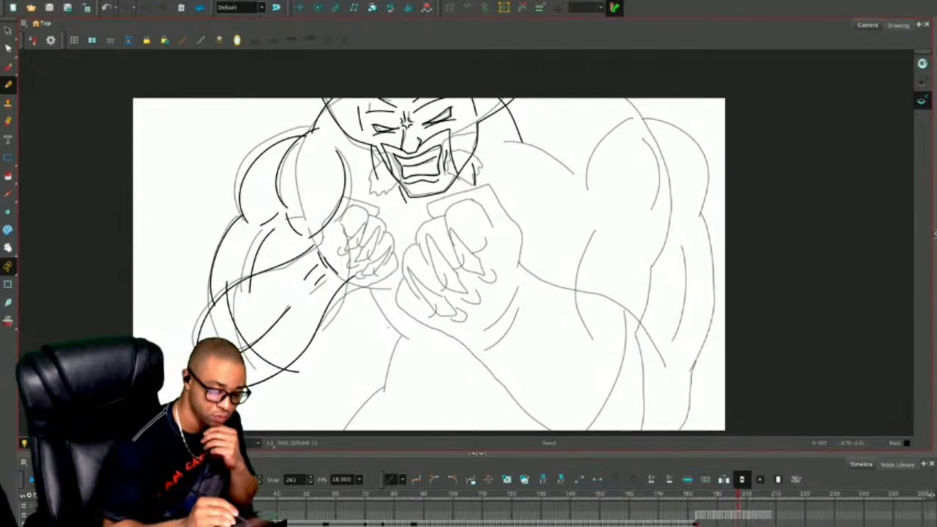
drag(253, 234, 231, 284)
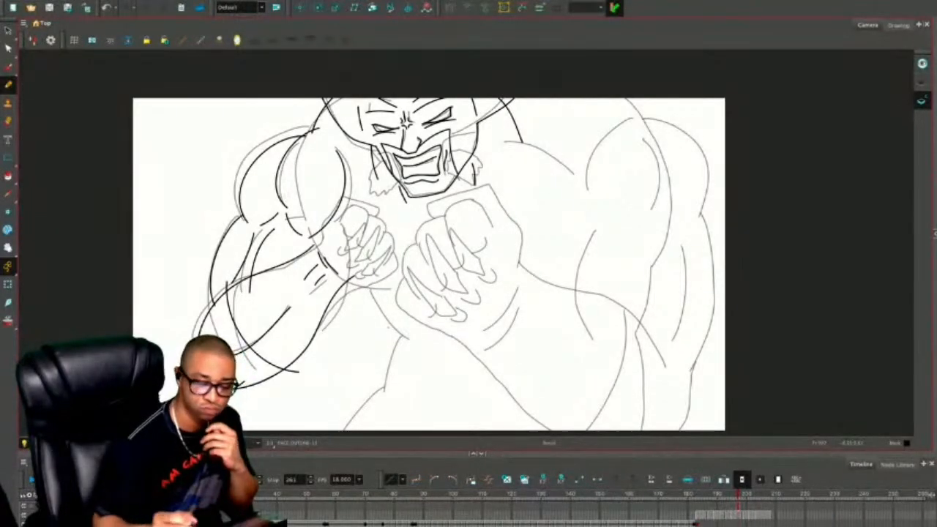
Flip through the neighbouring frames to compare the fists and torso with the current drawing.
drag(387, 327, 379, 371)
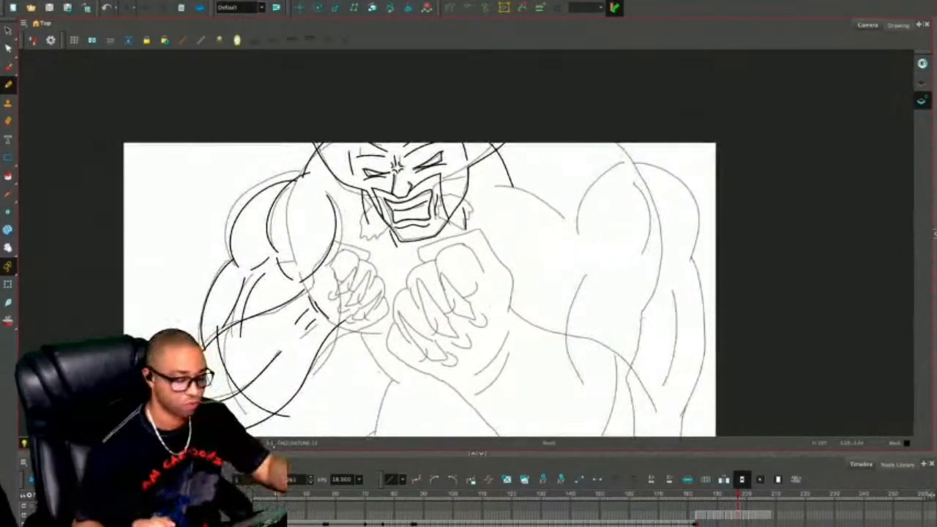
key(2)
key(2)
drag(483, 323, 509, 295)
key(period)
key(period)
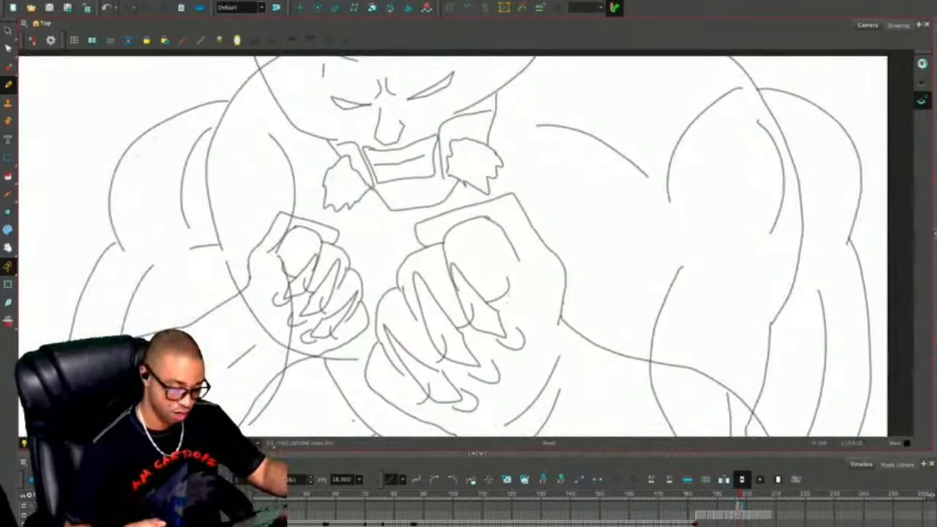
key(period)
key(comma)
key(comma)
key(comma)
key(comma)
key(2)
Ink the lower chest line and left rib curve, followed by the waist line and the left thigh's outer edge.
drag(459, 278, 574, 223)
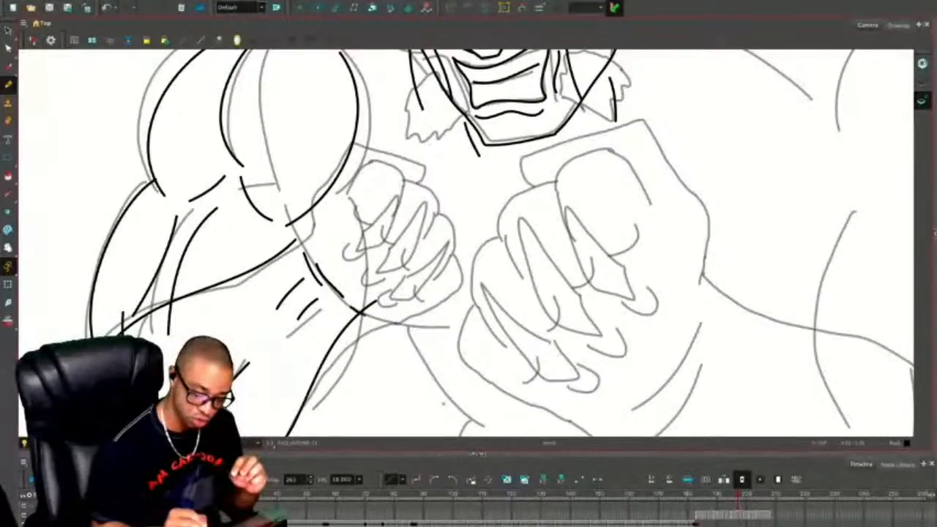
drag(585, 293, 362, 181)
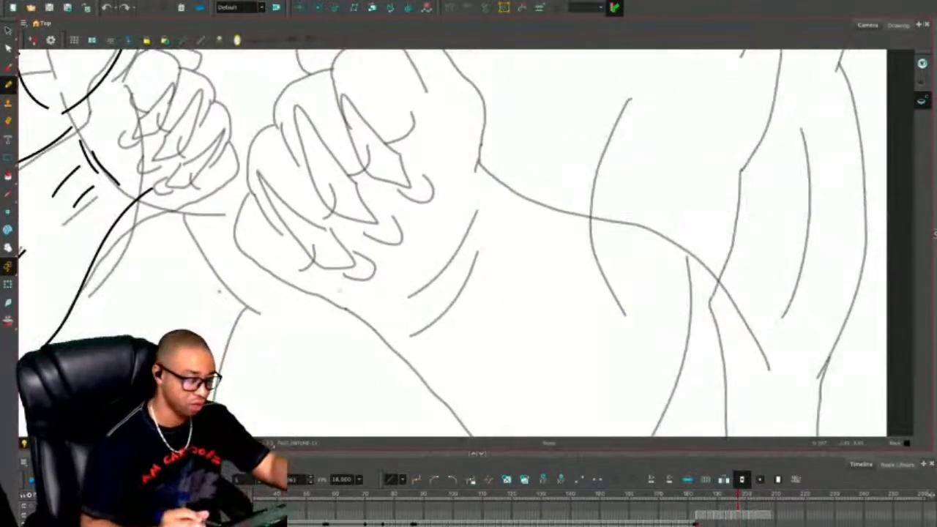
key(1)
drag(476, 455, 476, 463)
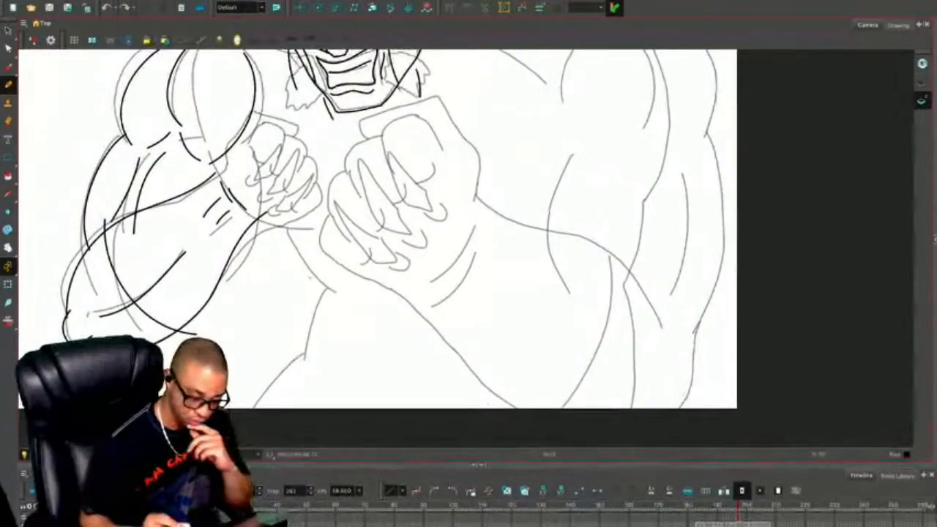
drag(468, 241, 488, 278)
mouse_move(256, 253)
mouse_down()
mouse_move(334, 273)
mouse_move(351, 316)
mouse_up()
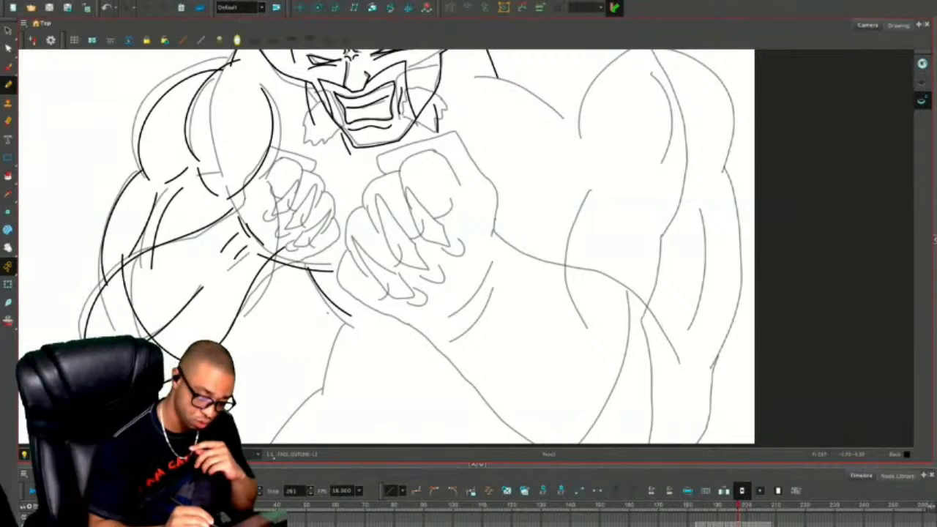
mouse_move(336, 305)
mouse_down()
mouse_move(347, 330)
mouse_move(329, 393)
mouse_move(283, 414)
mouse_up()
key(ctrl+z)
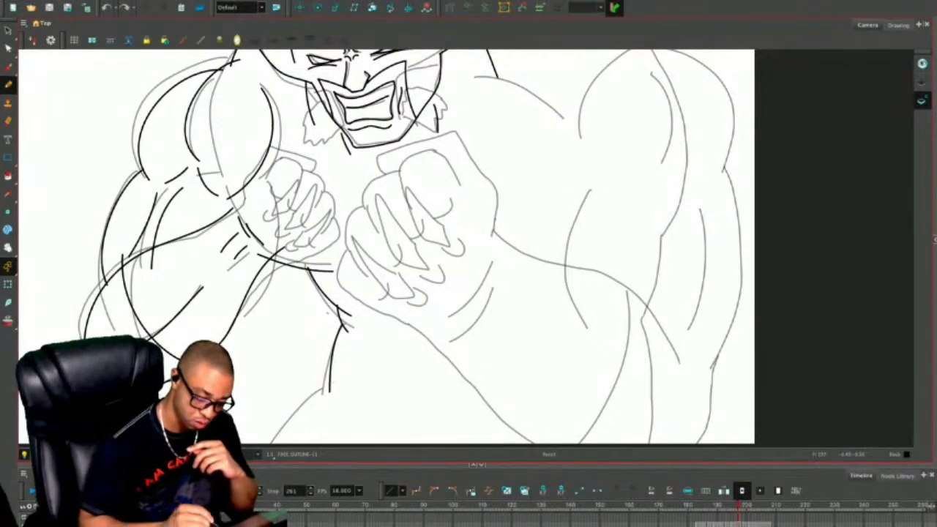
drag(333, 363, 271, 425)
drag(271, 424, 228, 360)
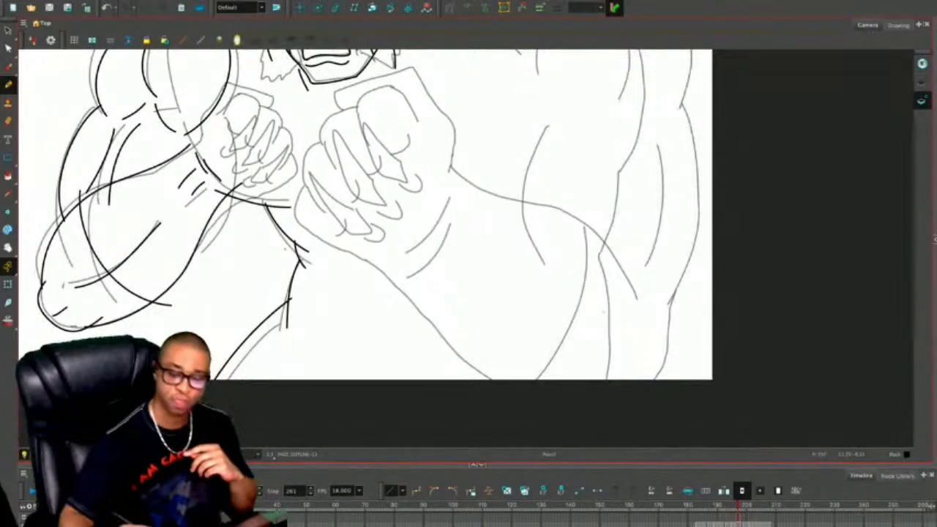
drag(595, 301, 663, 380)
key(ctrl+z)
drag(604, 292, 685, 403)
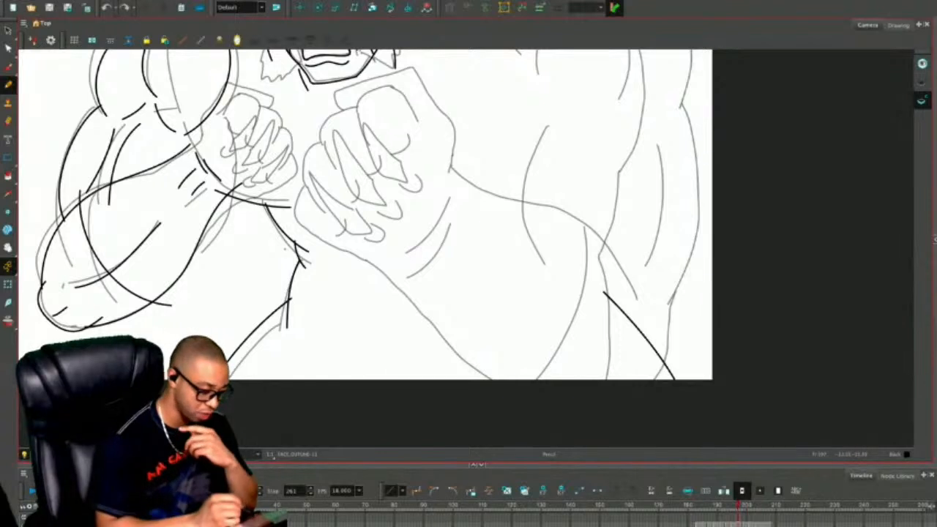
scroll(439, 249, down, 3)
key(ctrl+z)
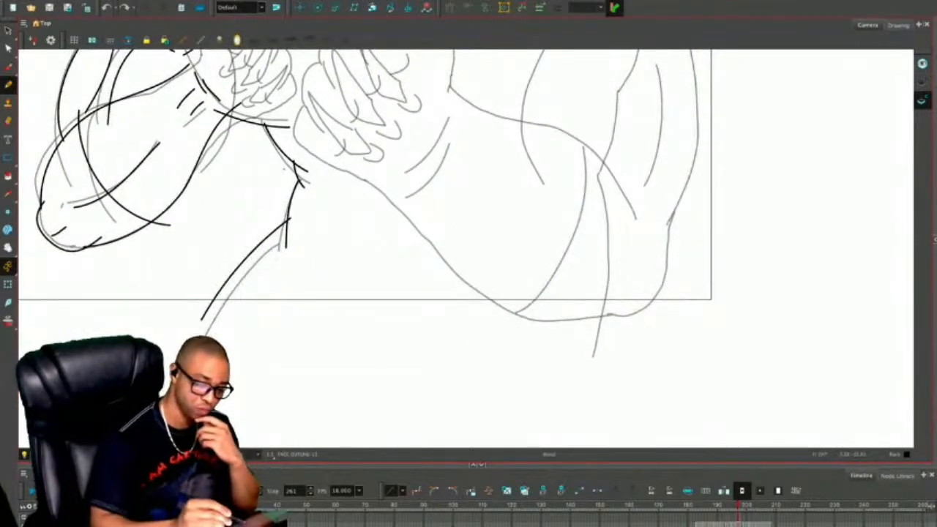
Redraw the left thigh's outer line beyond the camera frame, and draw the waist curve and the torso's right edge.
key(ctrl+z)
drag(291, 217, 196, 333)
mouse_move(446, 281)
mouse_down()
mouse_move(446, 298)
mouse_move(294, 509)
mouse_up()
key(2)
key(1)
drag(526, 308, 479, 361)
key(ctrl+z)
mouse_move(364, 295)
mouse_down()
mouse_move(380, 322)
mouse_move(419, 329)
mouse_up()
key(ctrl+z)
mouse_move(329, 303)
mouse_down()
mouse_move(417, 340)
mouse_move(484, 299)
mouse_move(482, 258)
mouse_up()
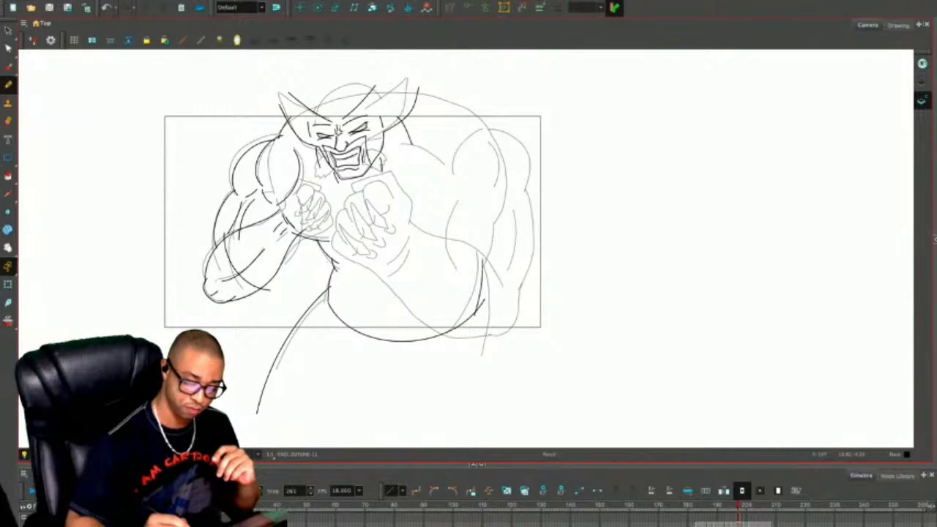
Draw the curved crotch line below the waist and the inner and outer lines of the right thigh.
drag(361, 313, 417, 360)
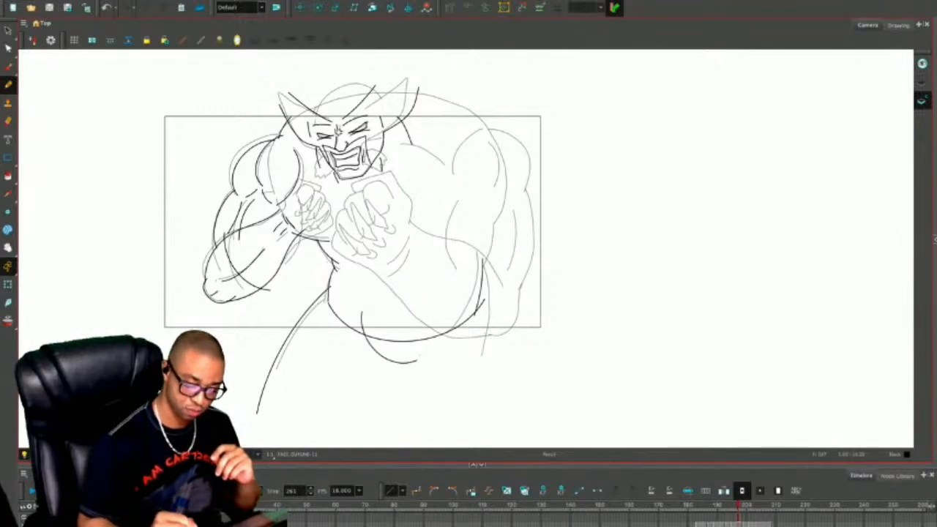
drag(407, 324, 473, 423)
key(ctrl+z)
mouse_move(395, 326)
mouse_down()
mouse_move(407, 364)
mouse_move(472, 447)
mouse_up()
mouse_move(482, 292)
mouse_down()
mouse_move(521, 342)
mouse_move(561, 447)
mouse_up()
key(ctrl+z)
mouse_move(479, 287)
mouse_down()
mouse_move(498, 314)
mouse_move(538, 445)
mouse_up()
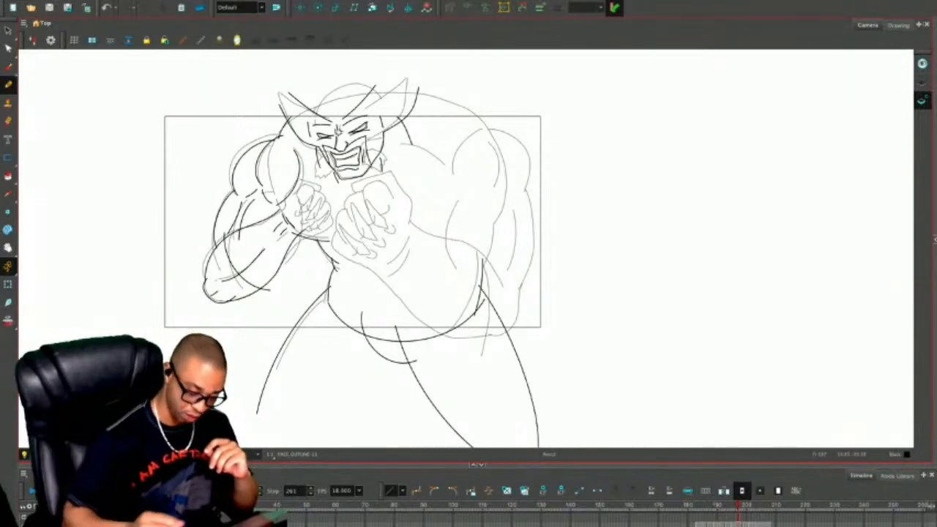
Draw the left thigh's inner line sweeping down from the crotch curve.
drag(382, 360, 343, 446)
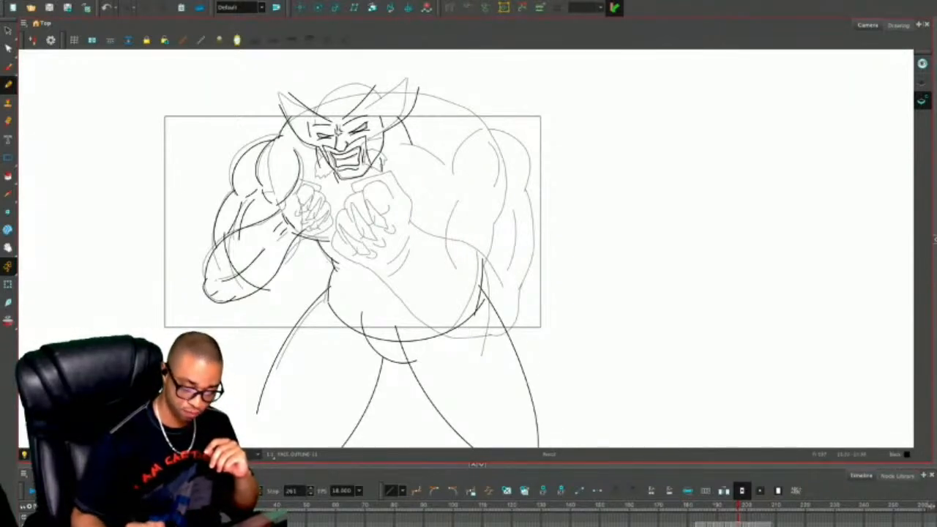
mouse_move(382, 361)
mouse_down()
mouse_move(350, 313)
mouse_move(329, 376)
mouse_move(294, 414)
mouse_up()
key(ctrl+z)
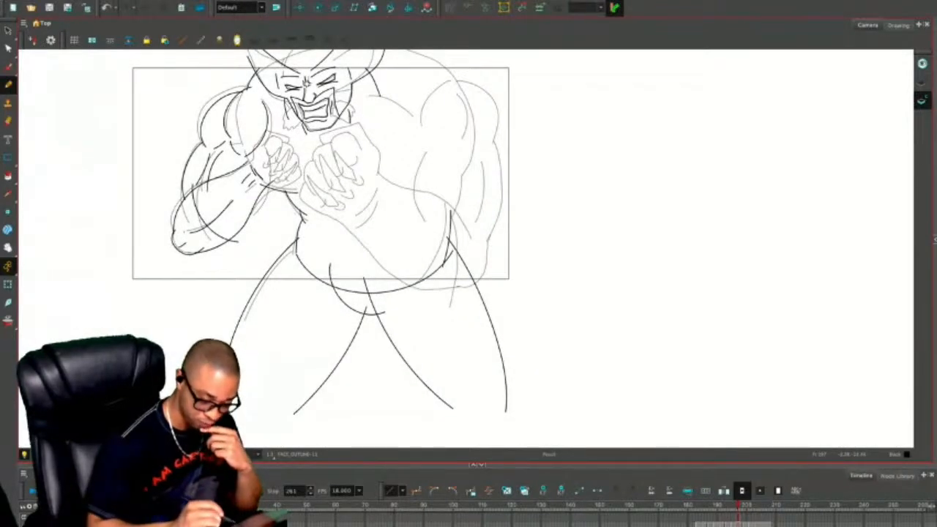
Ink the right trapezius as a curve from the neck beside the mask out to the start of the right shoulder.
drag(418, 311, 383, 406)
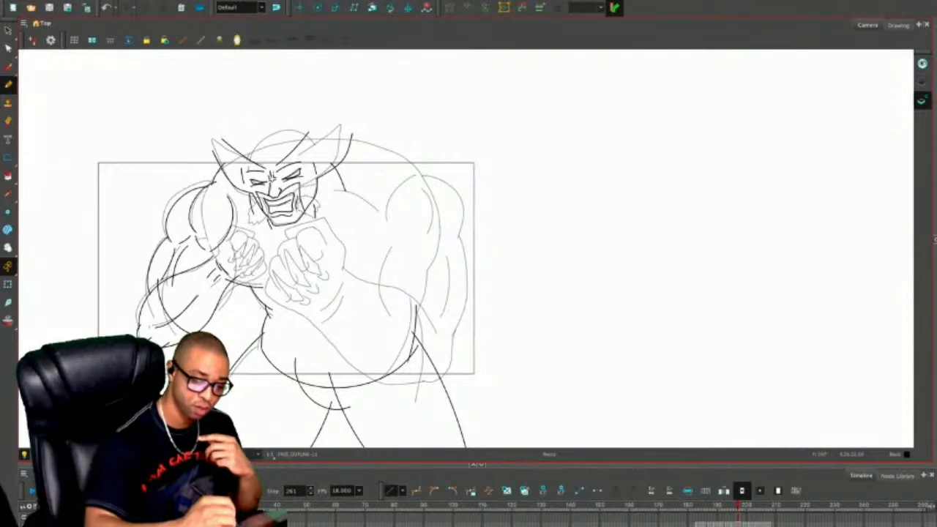
drag(341, 171, 371, 198)
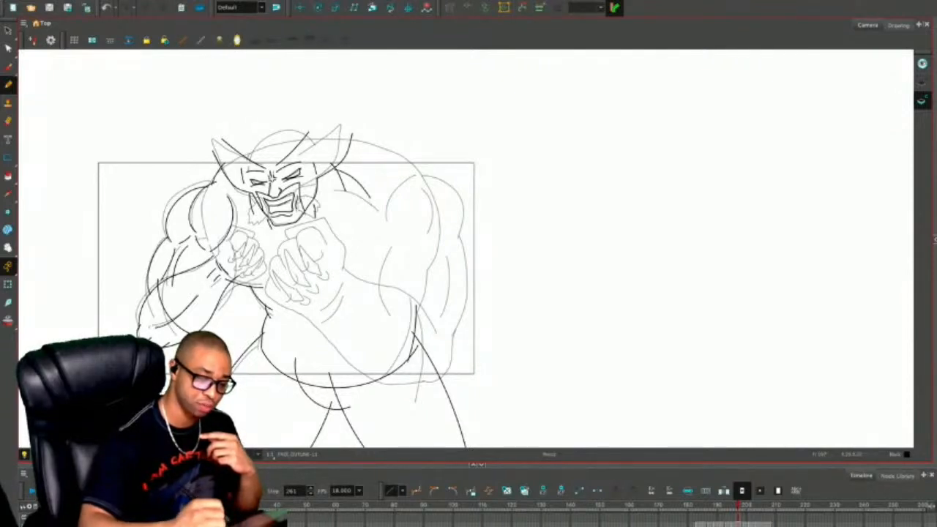
key(ctrl+z)
drag(335, 169, 393, 204)
key(ctrl+z)
drag(334, 167, 389, 199)
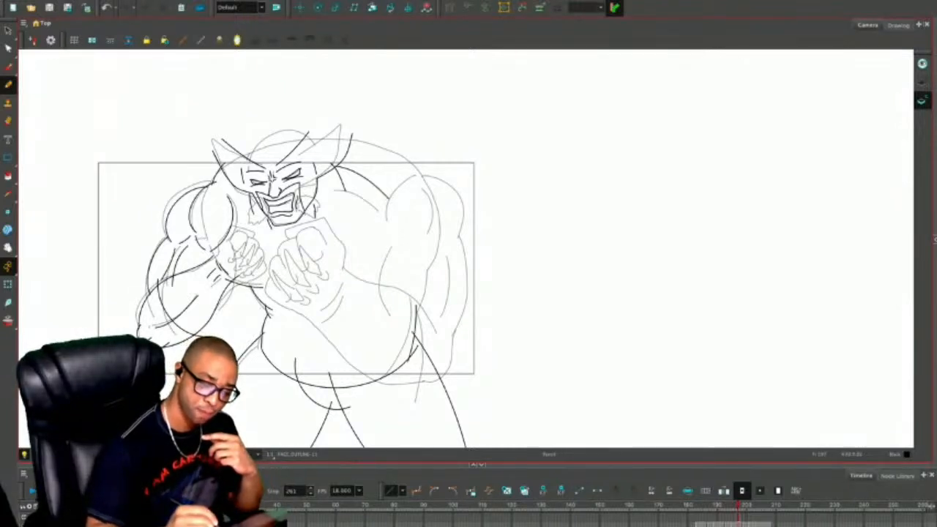
mouse_move(388, 196)
mouse_down()
mouse_move(416, 207)
mouse_move(436, 247)
mouse_up()
drag(386, 200, 371, 264)
key(ctrl+z)
key(ctrl+z)
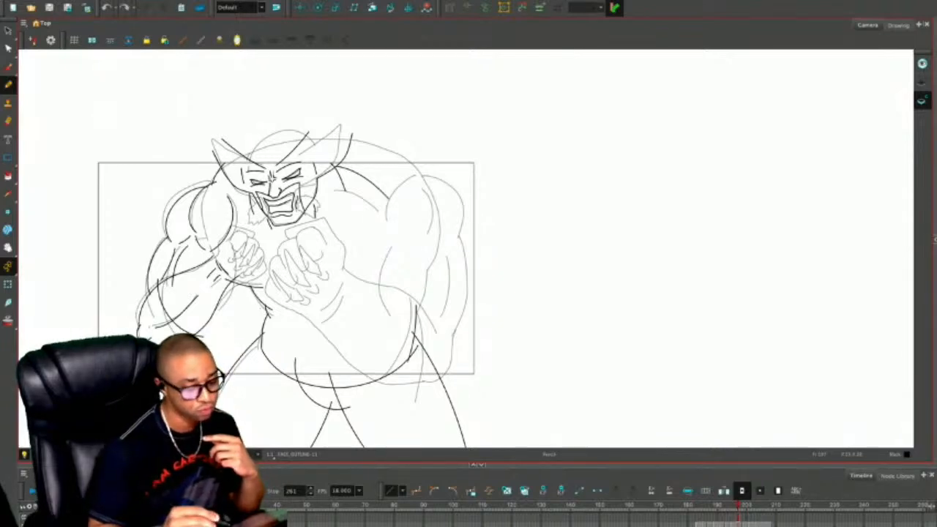
Draw the character's left shoulder with an inner curve, a rounded outer deltoid outline and a muscle division curve between them.
mouse_move(380, 206)
mouse_down()
mouse_move(371, 227)
mouse_move(385, 263)
mouse_up()
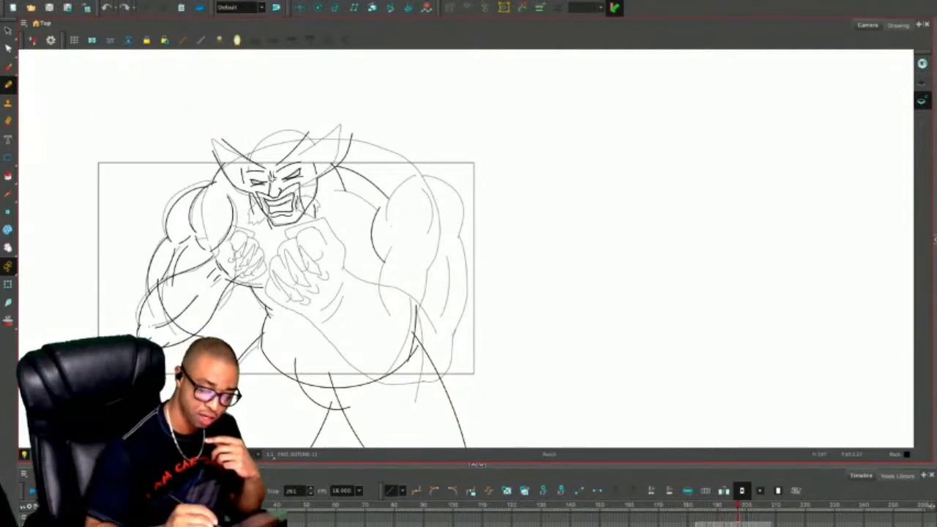
mouse_move(387, 197)
mouse_down()
mouse_move(420, 226)
mouse_move(424, 265)
mouse_move(413, 211)
mouse_move(437, 248)
mouse_up()
key(ctrl+z)
key(ctrl+z)
mouse_move(386, 196)
mouse_down()
mouse_move(431, 265)
mouse_move(435, 290)
mouse_up()
drag(406, 220, 403, 280)
key(ctrl+z)
drag(399, 211, 406, 274)
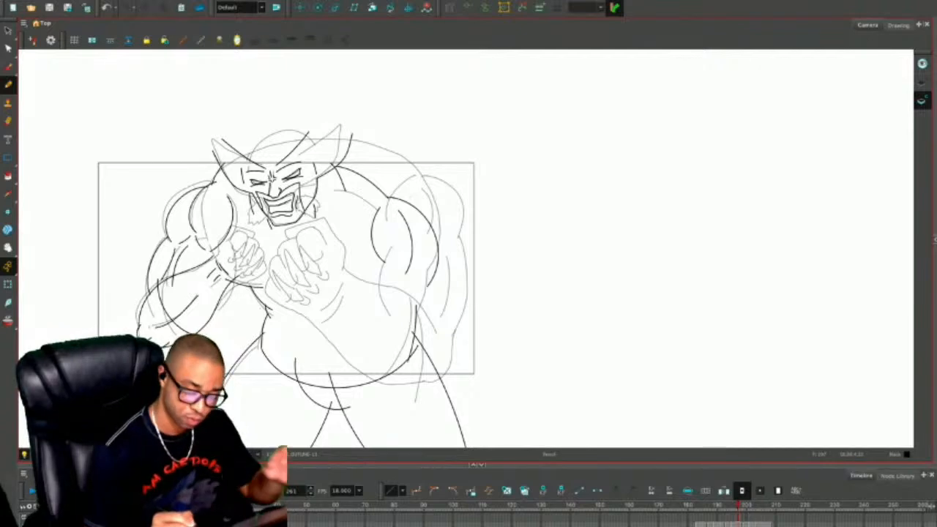
Reposition and reshape the two inner muscle curves of the left shoulder so they frame an oval deltoid section.
key(alt+s)
key(Escape)
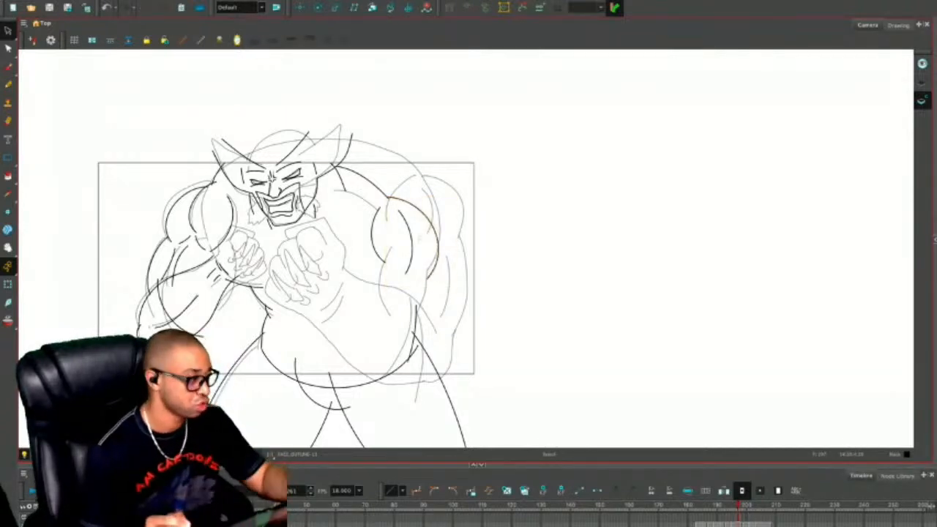
key(alt+slash)
key(2)
key(2)
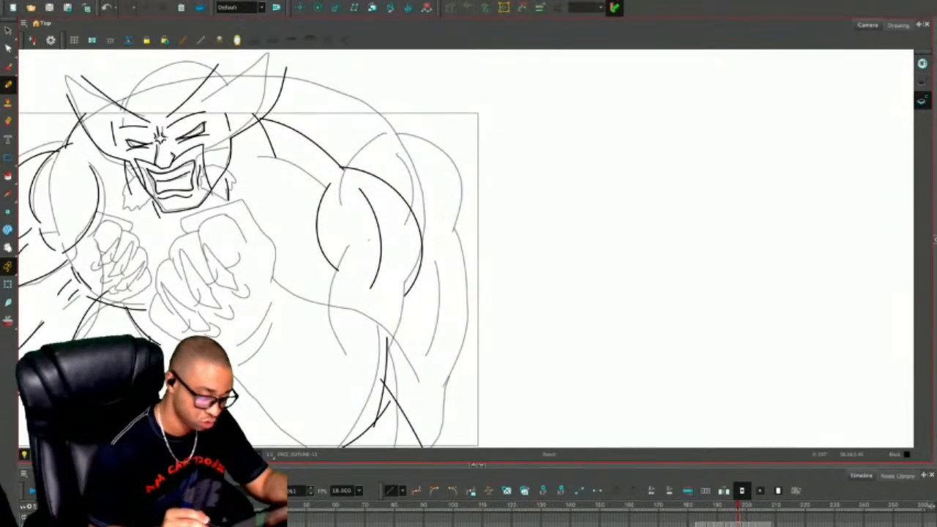
key(alt+s)
drag(377, 238, 374, 227)
key(Escape)
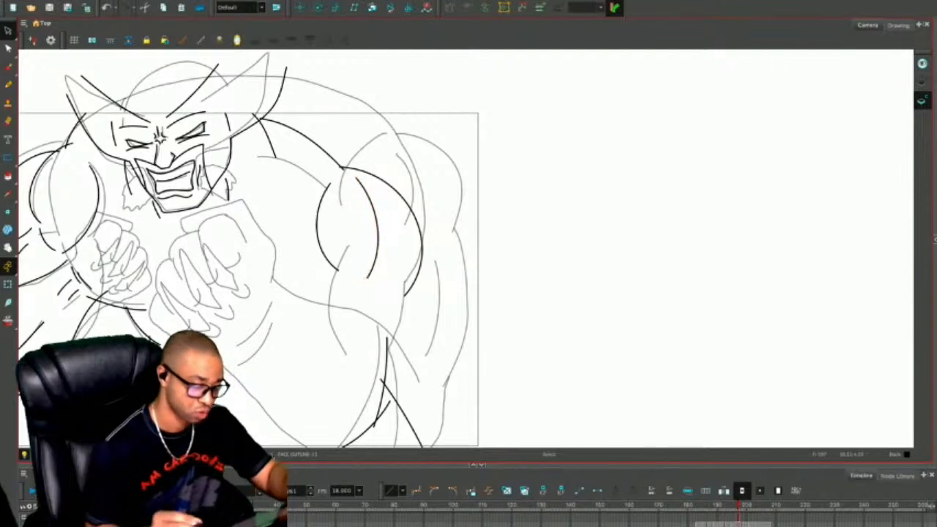
key(alt+slash)
key(alt+s)
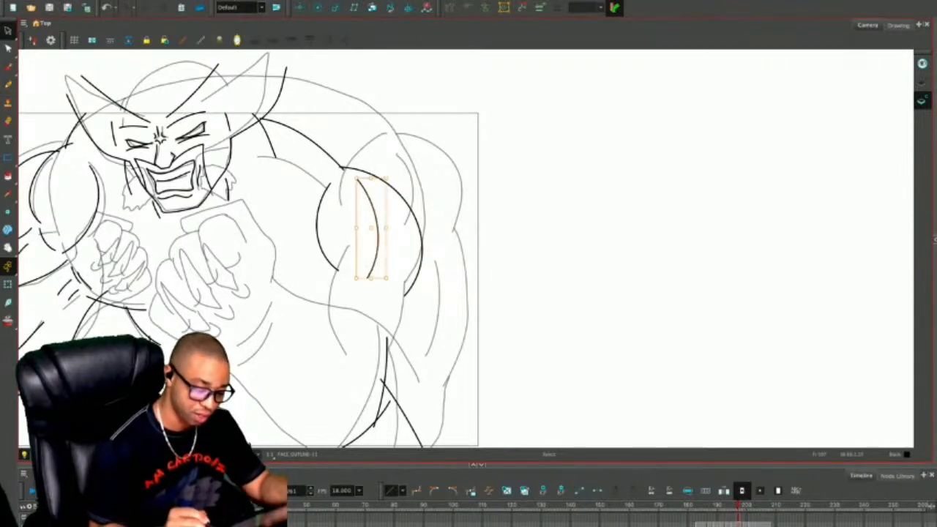
drag(372, 224, 325, 227)
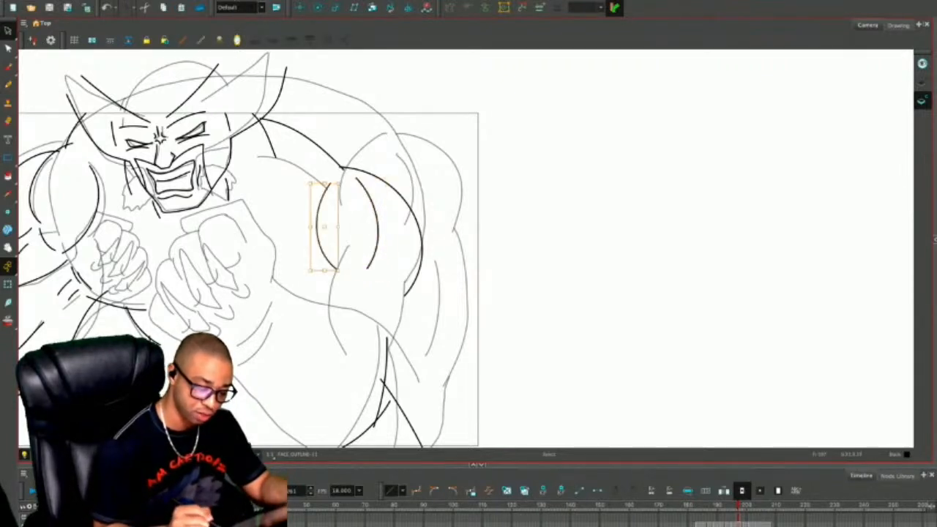
key(Escape)
key(alt+slash)
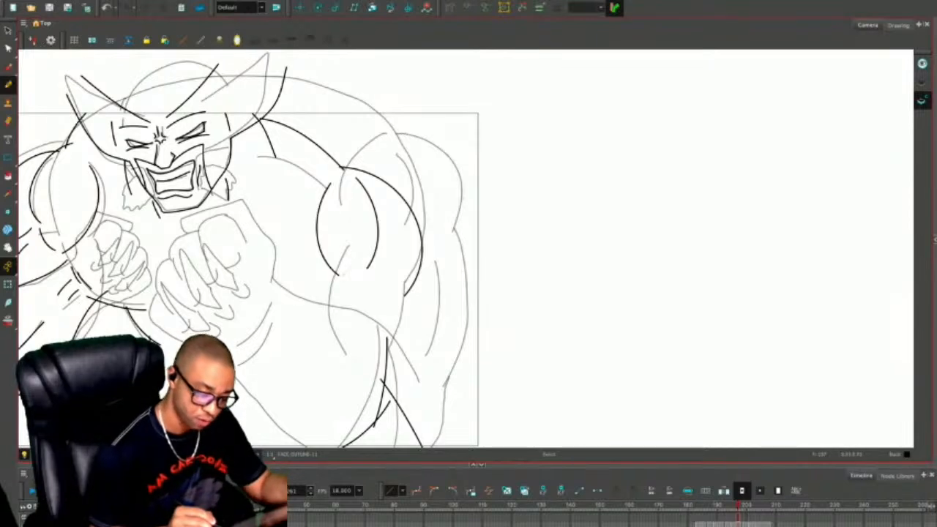
Draw the underside of the left deltoid and the inner, middle and outer contour lines of the upper arm below it.
drag(369, 272, 399, 292)
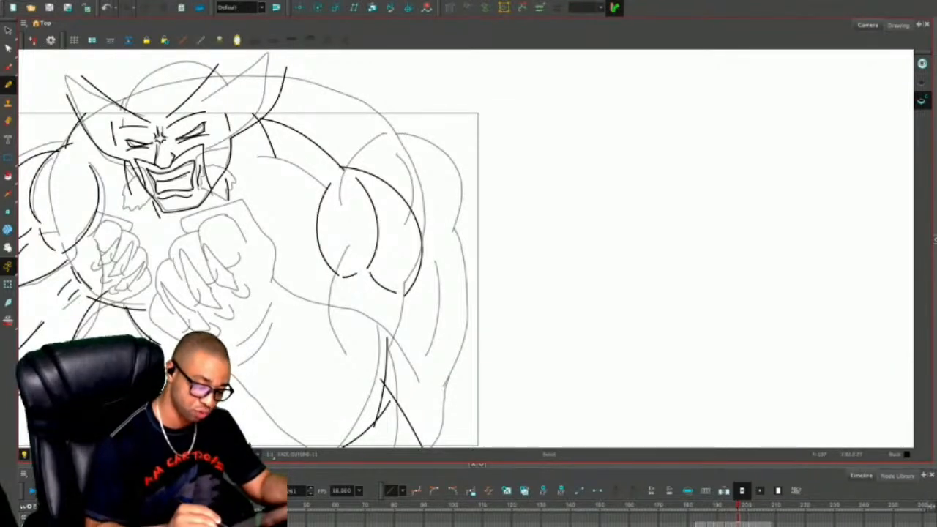
drag(322, 257, 319, 342)
drag(388, 294, 382, 372)
mouse_move(416, 282)
mouse_down()
mouse_move(427, 312)
mouse_move(422, 433)
mouse_up()
key(1)
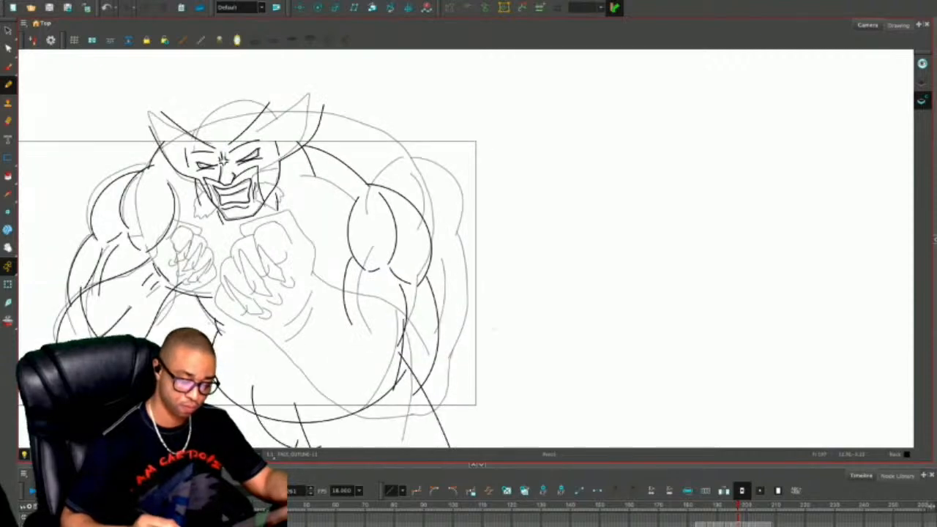
key(1)
key(ctrl+z)
drag(433, 268, 425, 356)
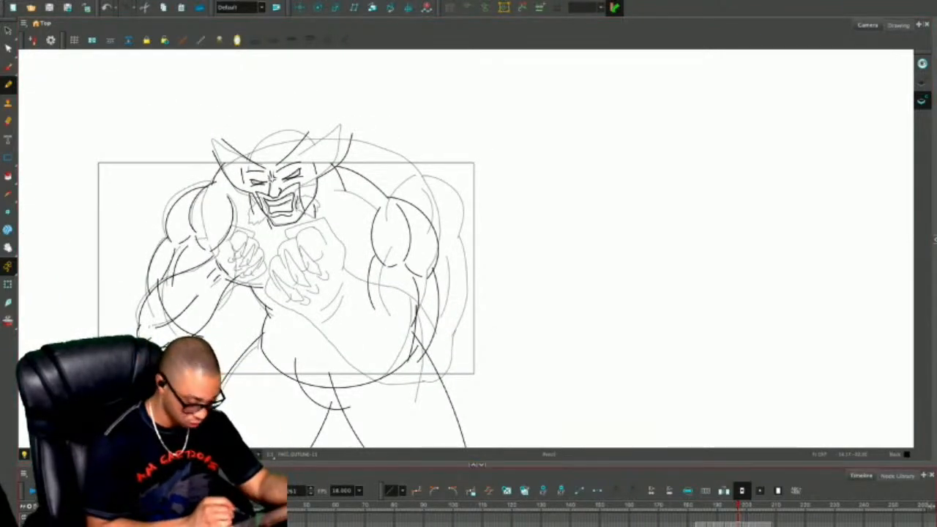
Turn off onion skin and replace the old line between the mask and the character's right shoulder with a new trapezius stroke.
key(alt+o)
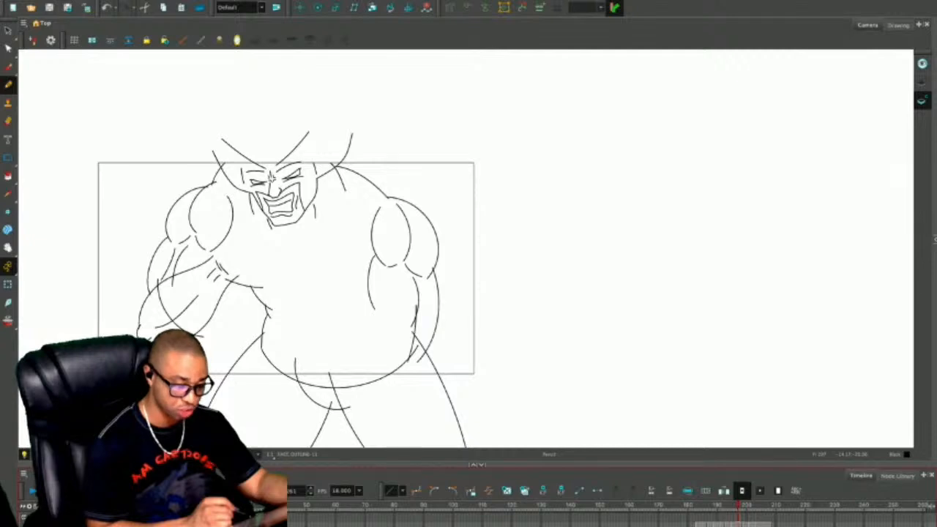
key(2)
key(2)
drag(329, 219, 464, 282)
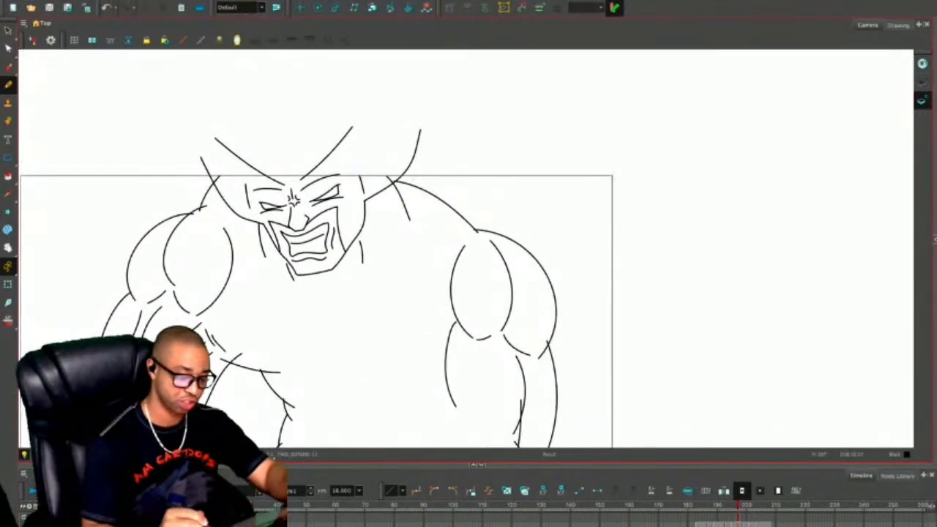
drag(198, 190, 220, 205)
key(ctrl+z)
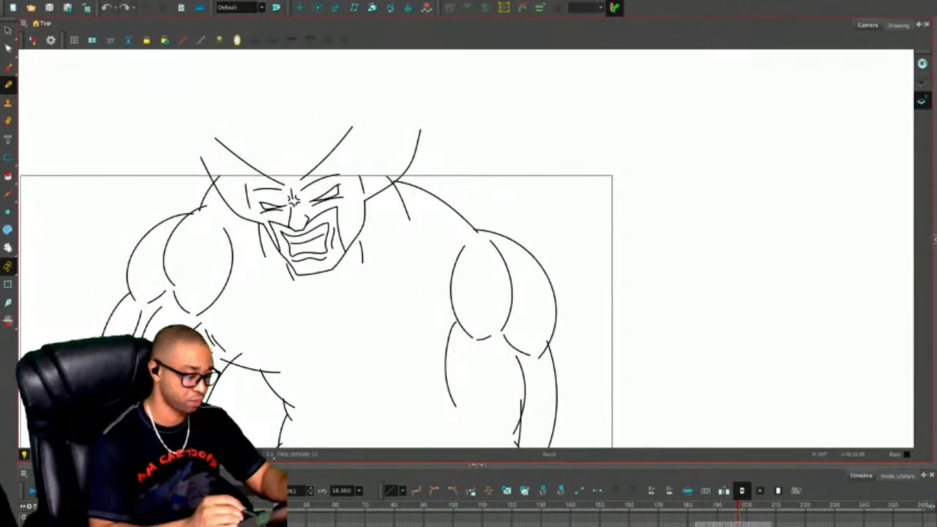
key(alt+s)
click(209, 193)
key(Delete)
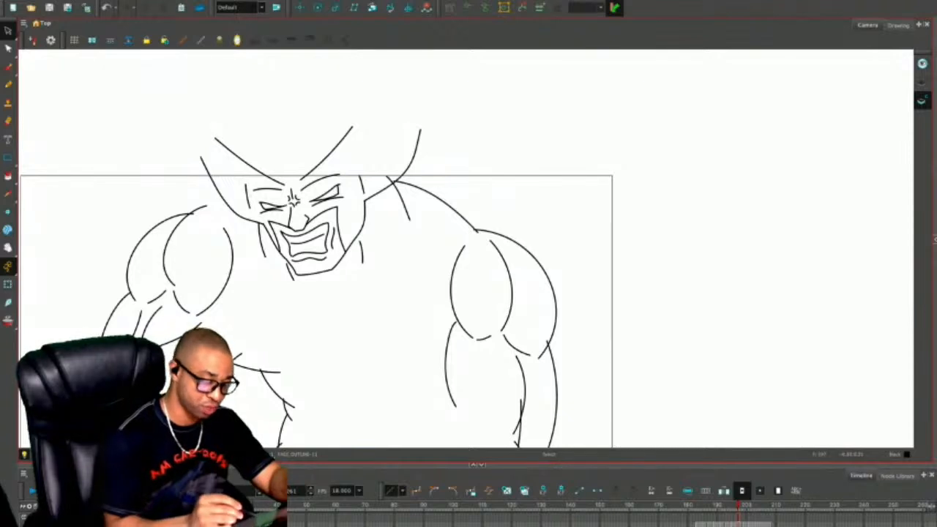
key(alt+slash)
mouse_move(198, 213)
mouse_down()
mouse_move(223, 233)
mouse_move(246, 197)
mouse_up()
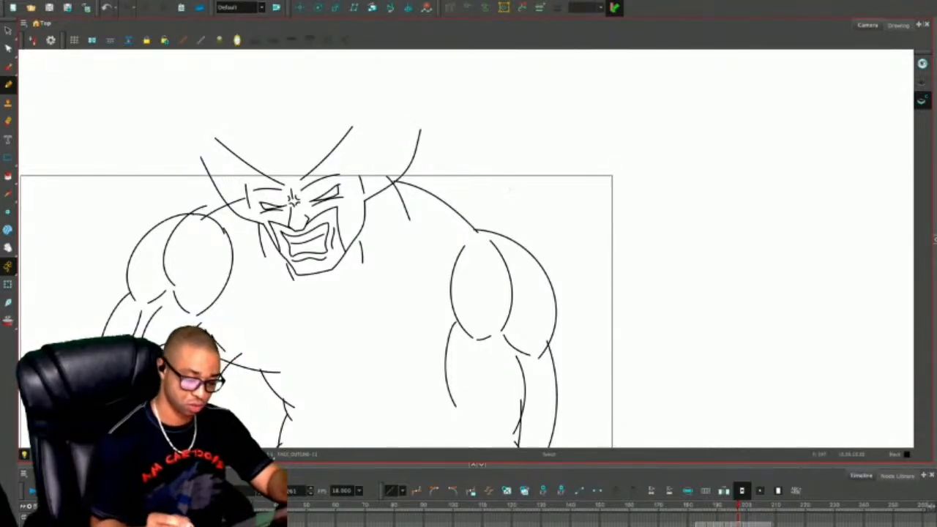
Redraw the neck line on the character's left side slightly closer to the face and delete the old stroke.
drag(375, 189, 408, 235)
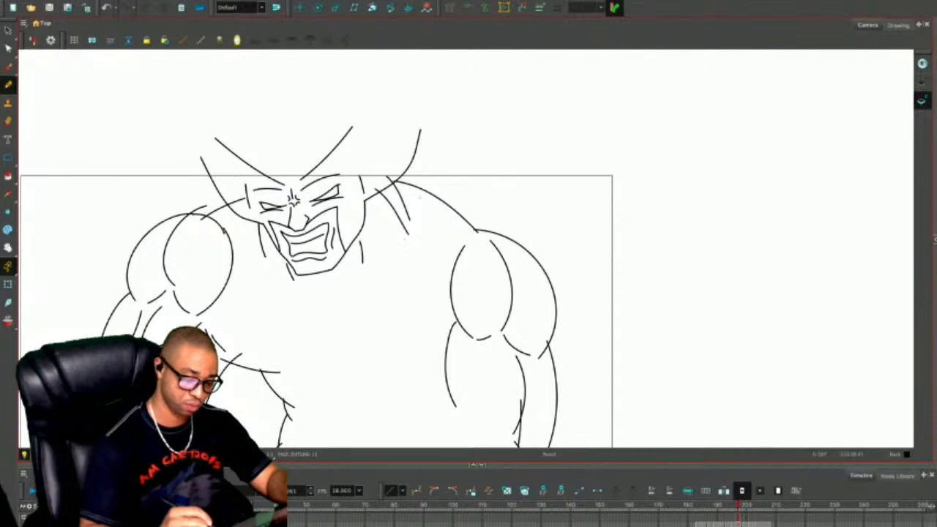
key(ctrl+z)
drag(376, 185, 407, 235)
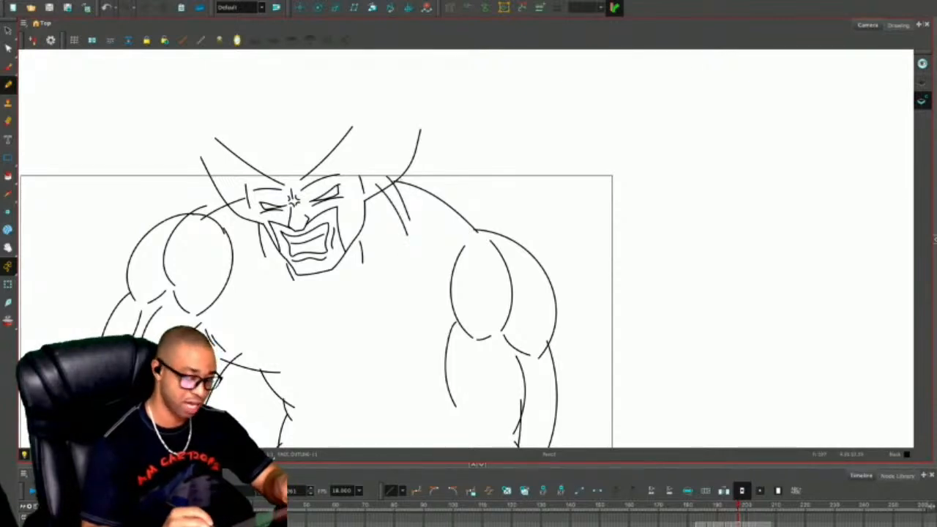
key(alt+s)
click(401, 200)
key(Delete)
mouse_move(394, 180)
mouse_down()
mouse_move(381, 191)
mouse_move(405, 116)
mouse_up()
key(Escape)
key(alt+slash)
Draw the chest's centre line, the collarbone line across the upper chest and a short trapezius line beside the neck.
drag(341, 226, 332, 295)
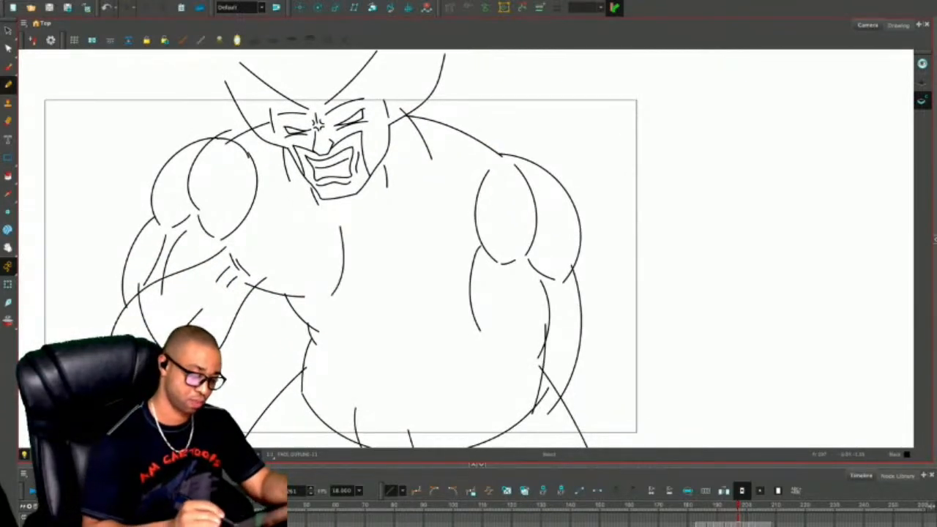
mouse_move(262, 209)
mouse_down()
mouse_move(331, 220)
mouse_move(451, 194)
mouse_up()
drag(425, 165, 444, 192)
key(ctrl+z)
drag(438, 152, 456, 187)
Draw the underside of the left pectoral, the rows of abdominal muscle lines and the short waist and hip creases.
mouse_move(347, 273)
mouse_down()
mouse_move(380, 293)
mouse_move(461, 275)
mouse_up()
mouse_move(350, 300)
mouse_down()
mouse_move(373, 319)
mouse_move(379, 380)
mouse_move(355, 386)
mouse_up()
drag(393, 320, 442, 306)
drag(383, 346, 450, 335)
drag(387, 380, 442, 372)
drag(320, 355, 333, 361)
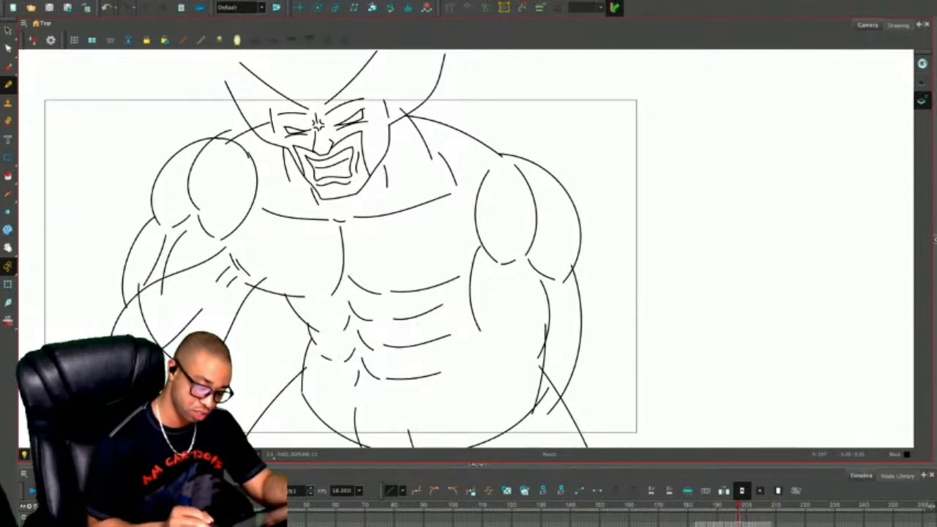
drag(304, 303, 334, 311)
drag(317, 363, 312, 385)
drag(456, 385, 473, 428)
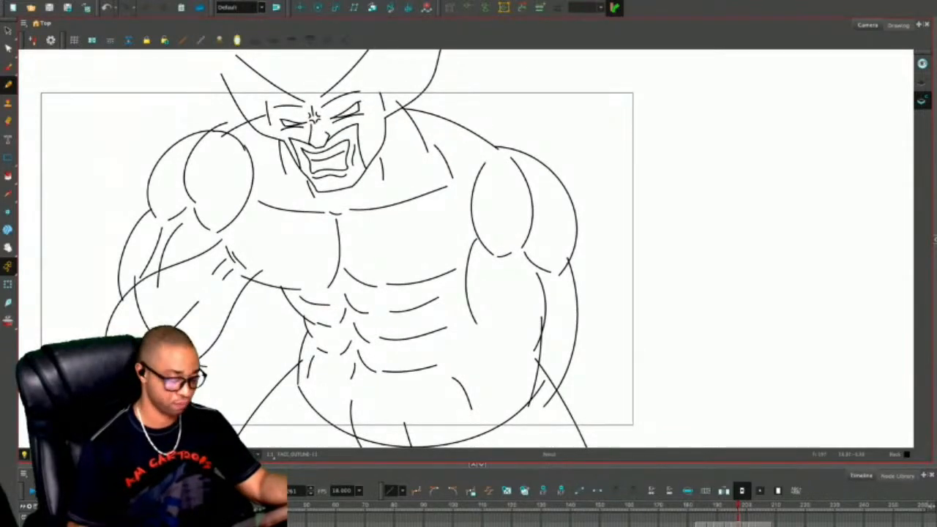
With onion skin on, trace the upper and lower outlines of the left forearm across the torso, and hide onion skin again.
key(alt+o)
drag(594, 324, 582, 304)
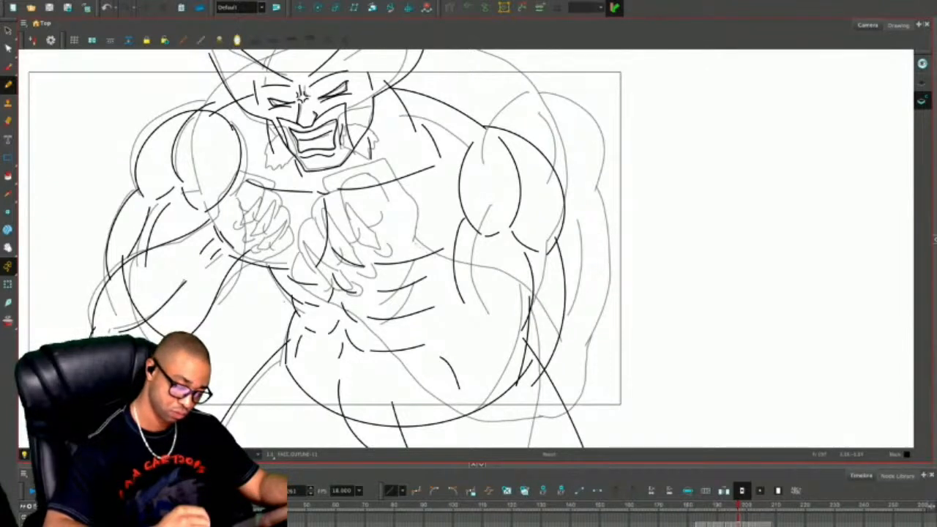
mouse_move(414, 240)
mouse_down()
mouse_move(436, 261)
mouse_move(516, 287)
mouse_move(565, 344)
mouse_move(568, 368)
mouse_up()
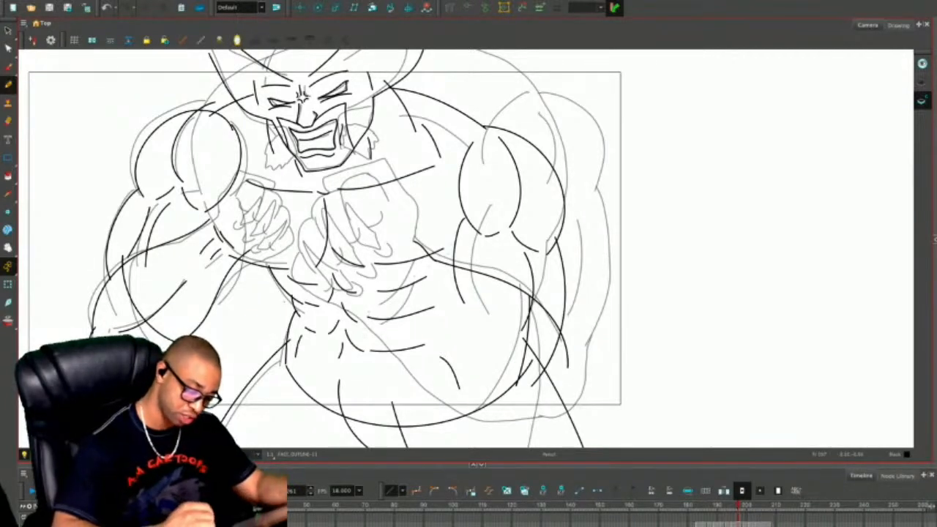
mouse_move(352, 313)
mouse_down()
mouse_move(464, 412)
mouse_move(533, 425)
mouse_move(567, 415)
mouse_up()
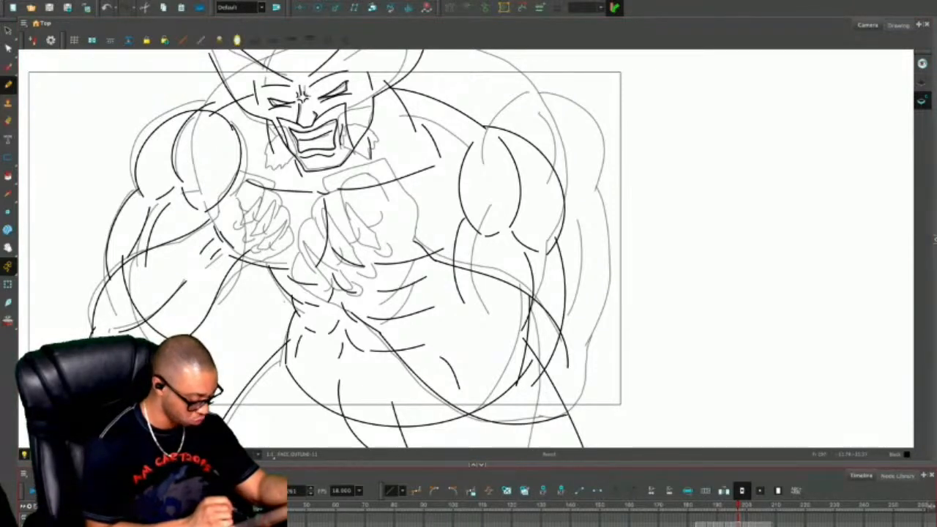
key(shift+l)
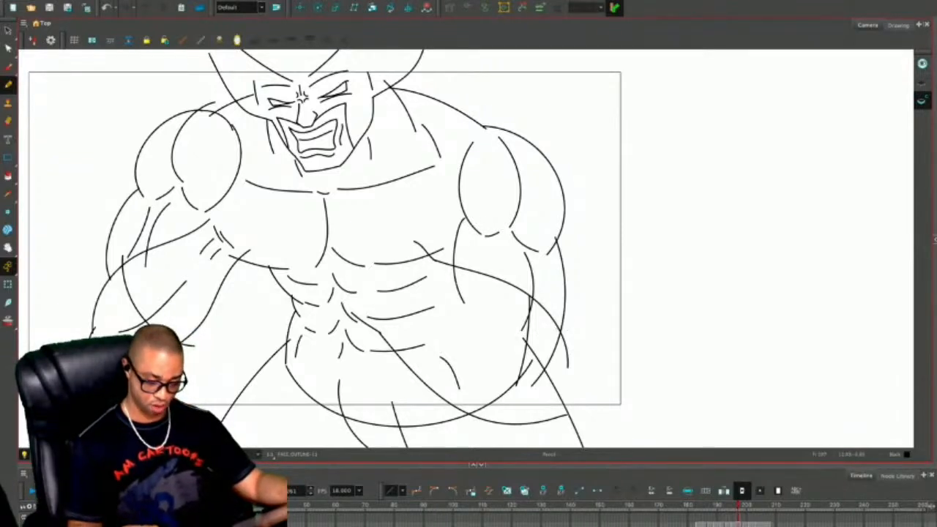
Close the end of the left forearm with a rounded elbow and adjust the upper forearm line to meet it.
mouse_move(542, 421)
mouse_down()
mouse_move(583, 403)
mouse_move(584, 378)
mouse_move(562, 355)
mouse_move(579, 372)
mouse_up()
key(alt+s)
click(567, 359)
key(Escape)
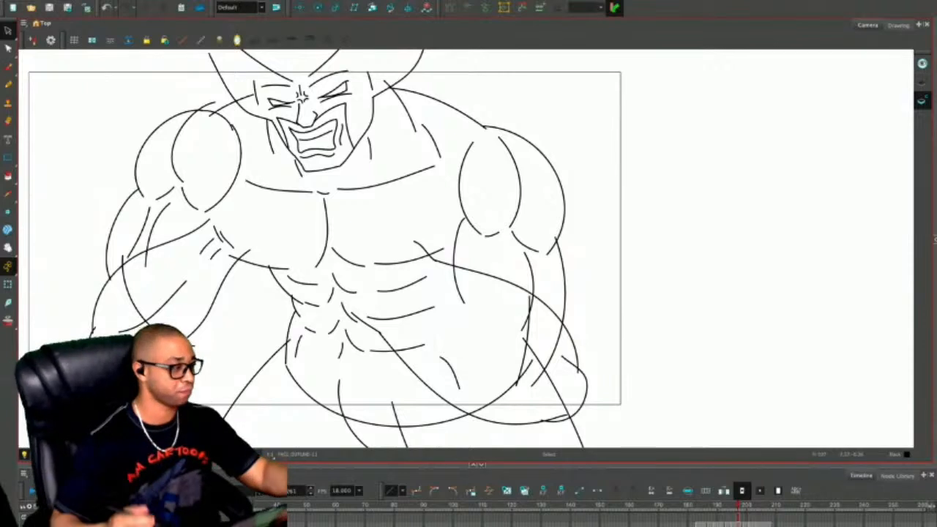
Select all strokes of the left forearm and elbow and scale them down to fit the upper arm.
key(2)
key(2)
click(533, 325)
shift+click(456, 344)
shift+click(439, 250)
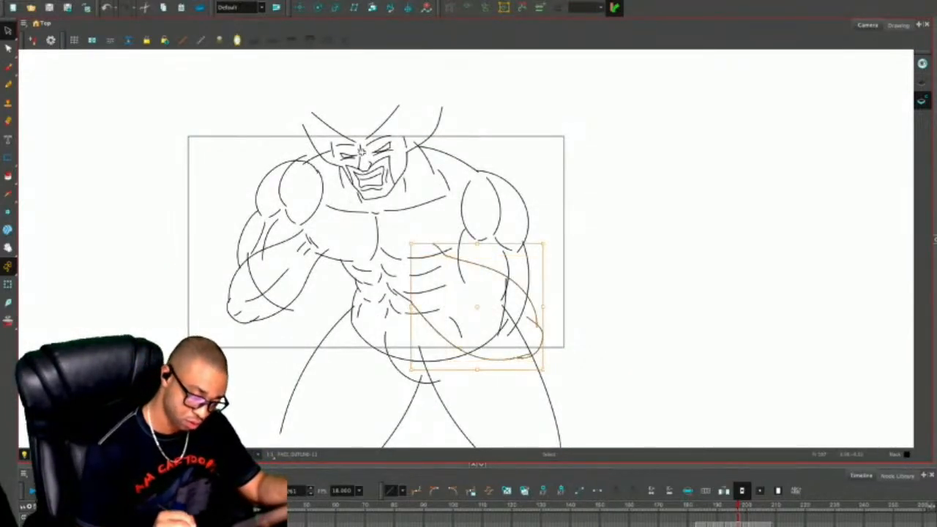
shift+click(404, 297)
drag(543, 370, 526, 355)
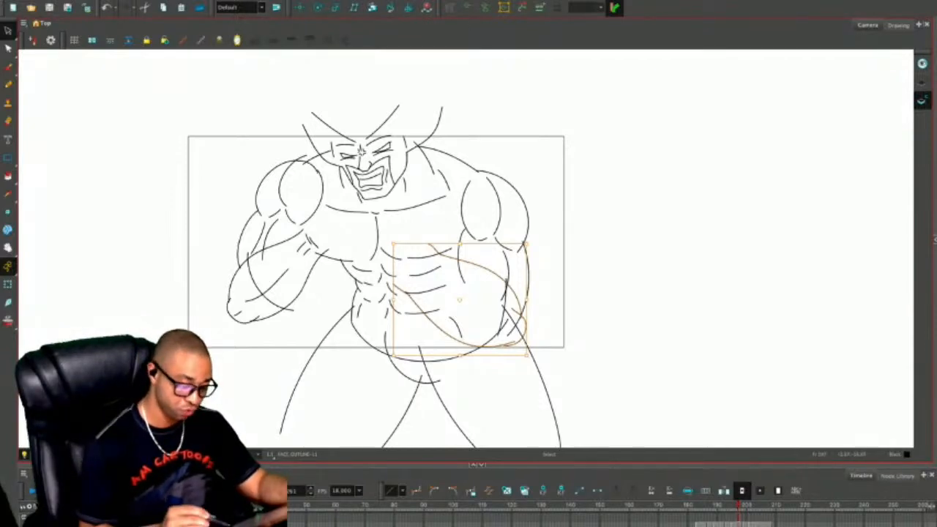
Add the right forearm's strokes to the selection, move both forearms to the next frame's drawing and turn on onion skin.
mouse_move(292, 230)
mouse_down()
mouse_move(316, 282)
mouse_move(292, 230)
mouse_up()
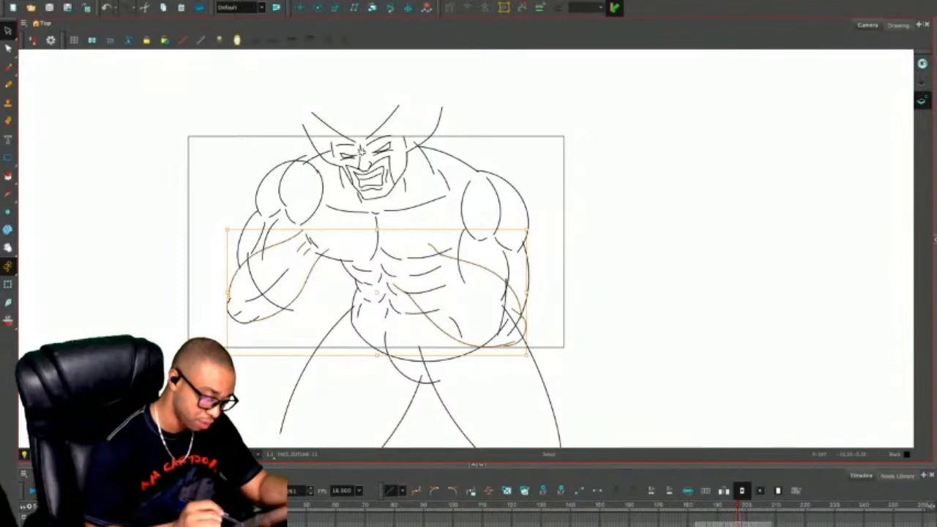
mouse_move(220, 313)
mouse_down()
mouse_move(256, 297)
mouse_move(226, 296)
mouse_up()
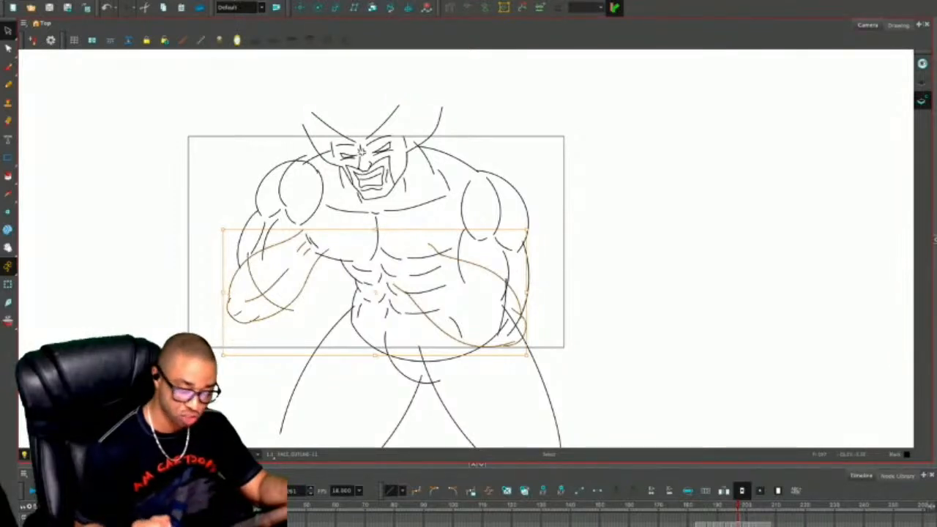
key(Delete)
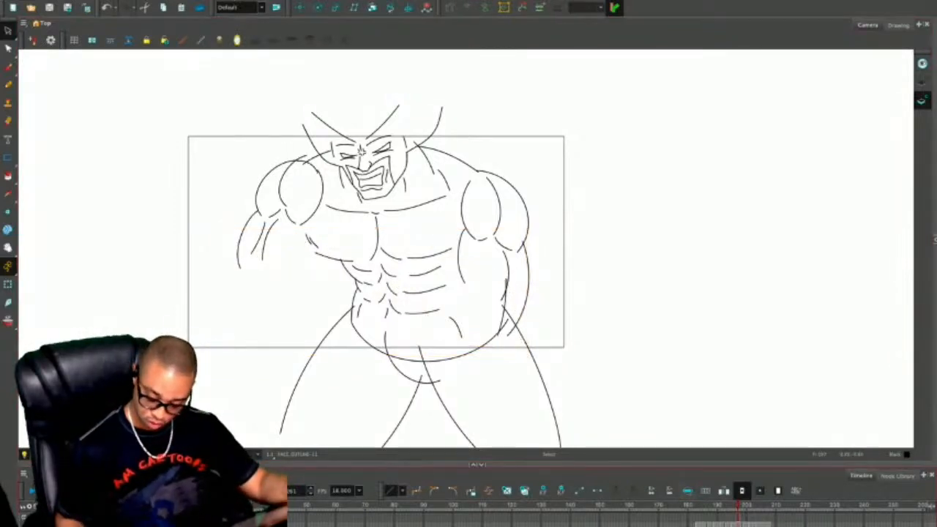
key(.)
key(ctrl+v)
key(alt+o)
key(2)
key(2)
key(Escape)
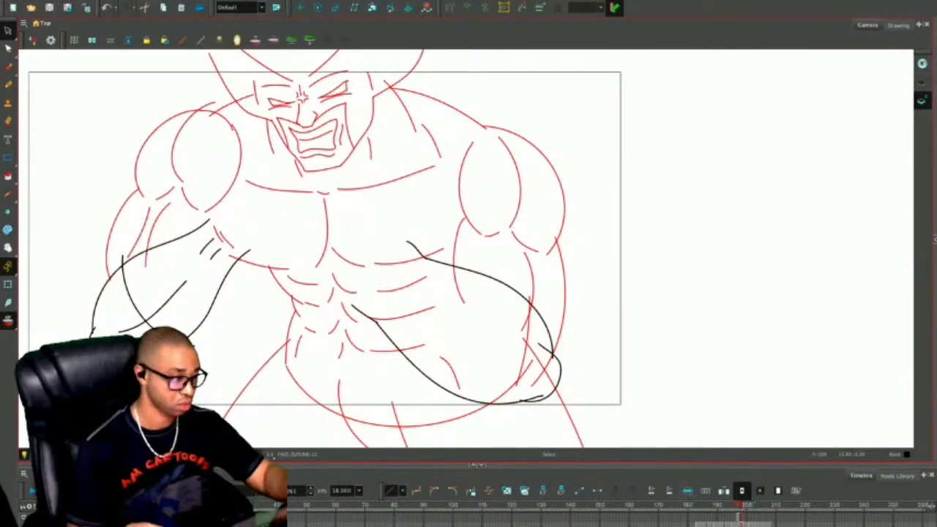
Draw a lengthwise muscle line along the left forearm and a curved line crossing it near the elbow.
key(alt+b)
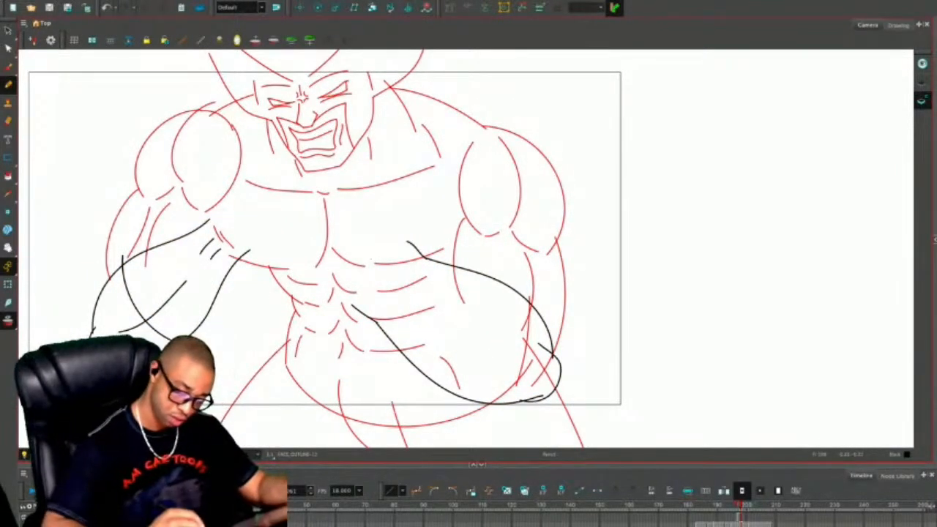
drag(420, 315, 523, 380)
key(ctrl+z)
drag(427, 316, 531, 374)
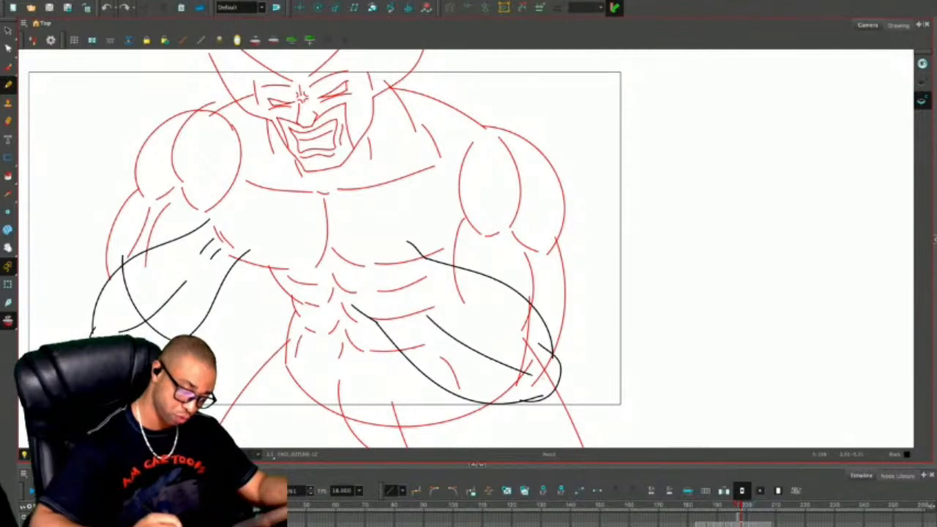
drag(513, 288, 443, 401)
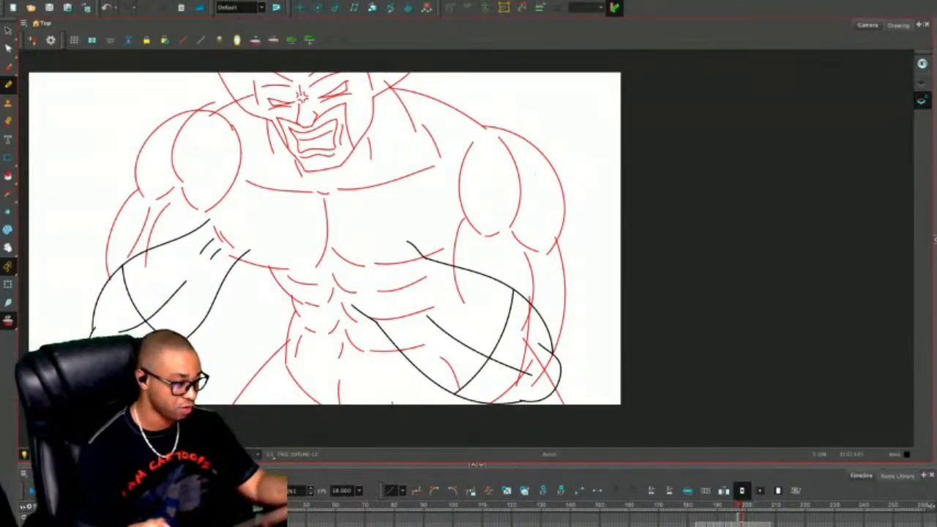
Examine the new forearms against the onion-skinned body, both at full-figure view and closer up.
key(alt+s)
mouse_move(325, 238)
mouse_down()
mouse_move(396, 270)
mouse_move(451, 254)
mouse_up()
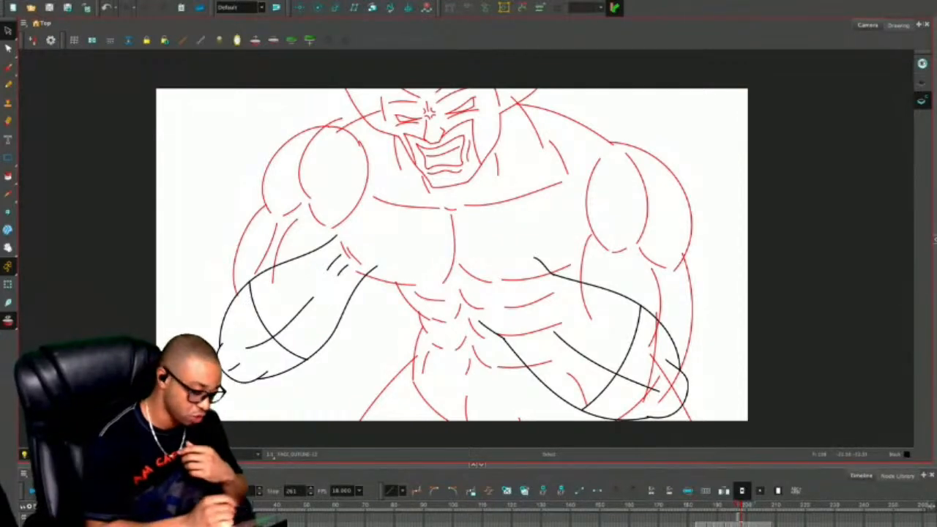
key(space)
drag(452, 254, 525, 210)
scroll(526, 210, down, 2)
key(1)
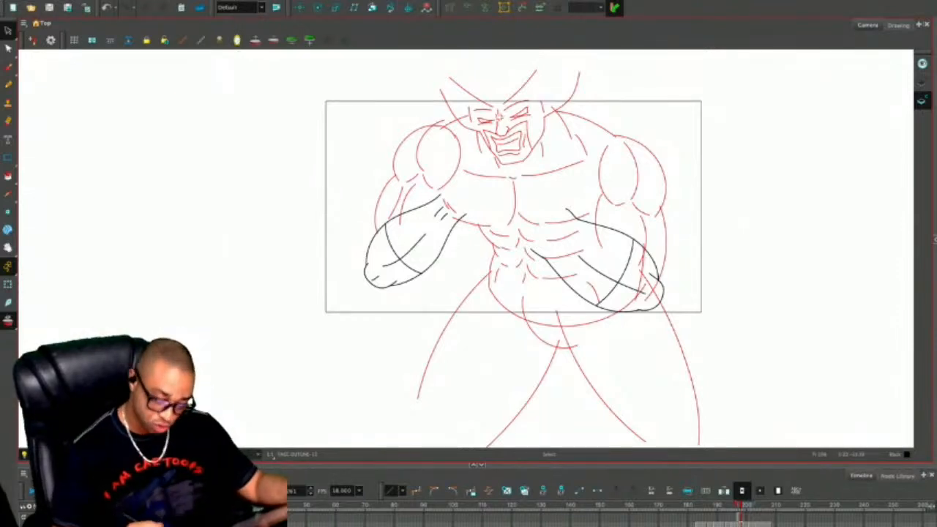
key(2)
key(2)
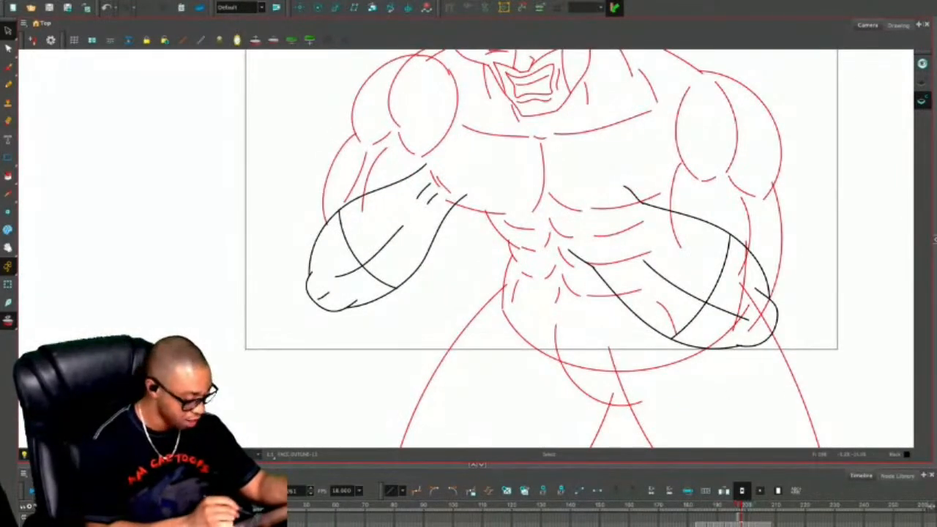
key(c)
drag(523, 220, 505, 282)
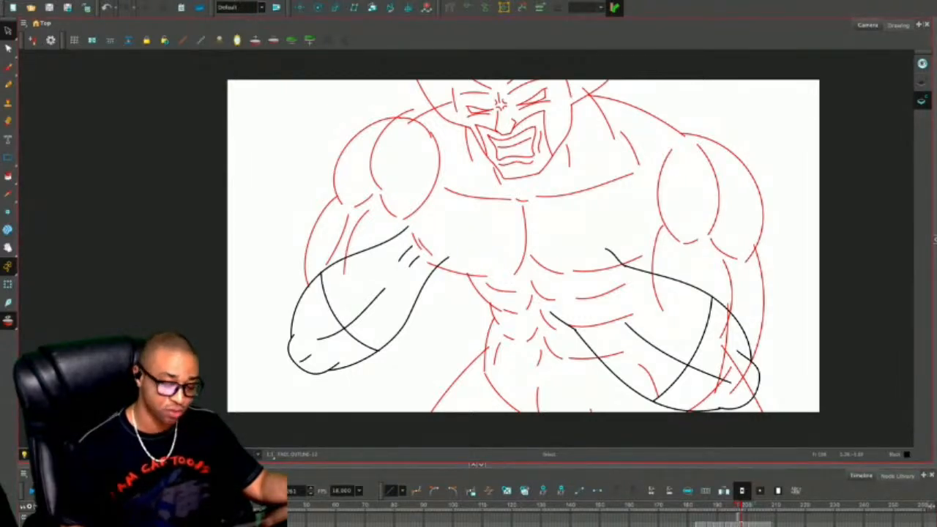
Delete the inner dividing curve of the left shoulder on the body drawing and redraw it as a slightly flatter arc.
click(375, 146)
key(Delete)
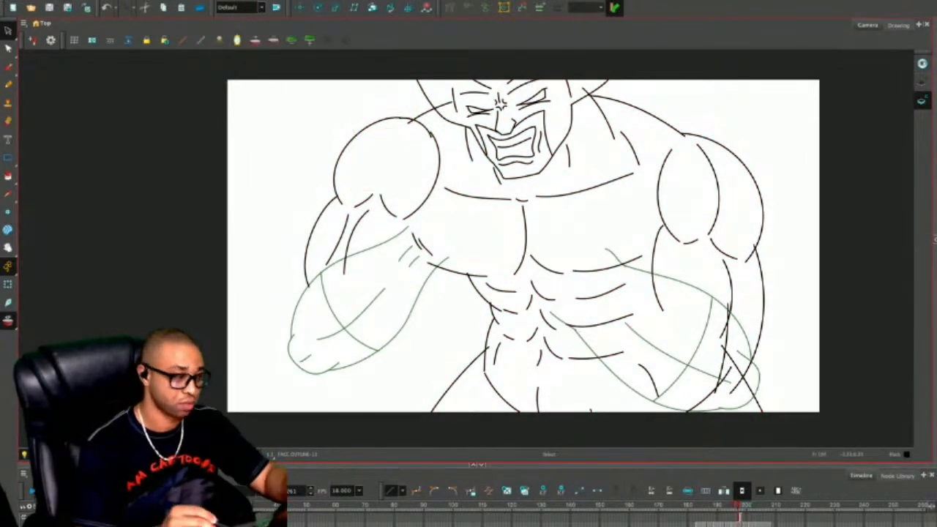
key(alt+slash)
drag(403, 127, 379, 183)
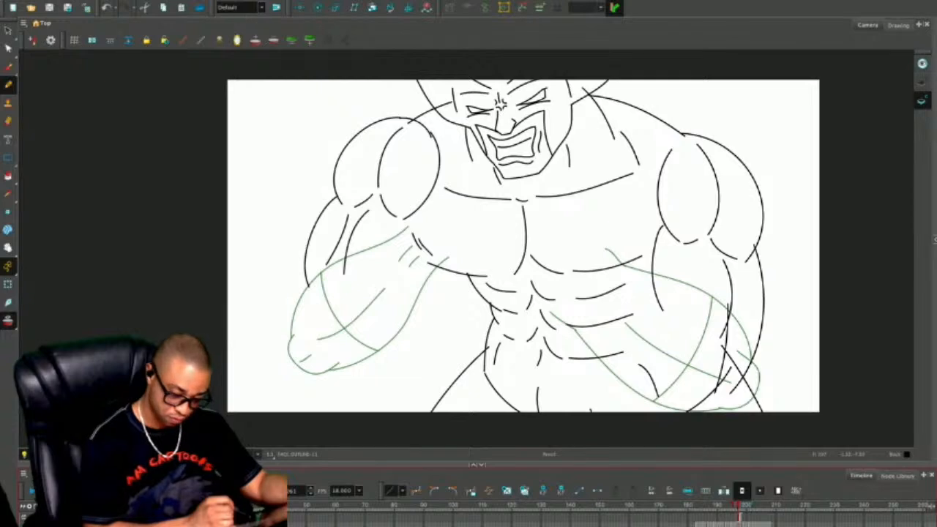
Set up an empty drawing between the full body drawing and the drawing that holds the forearms.
key(.)
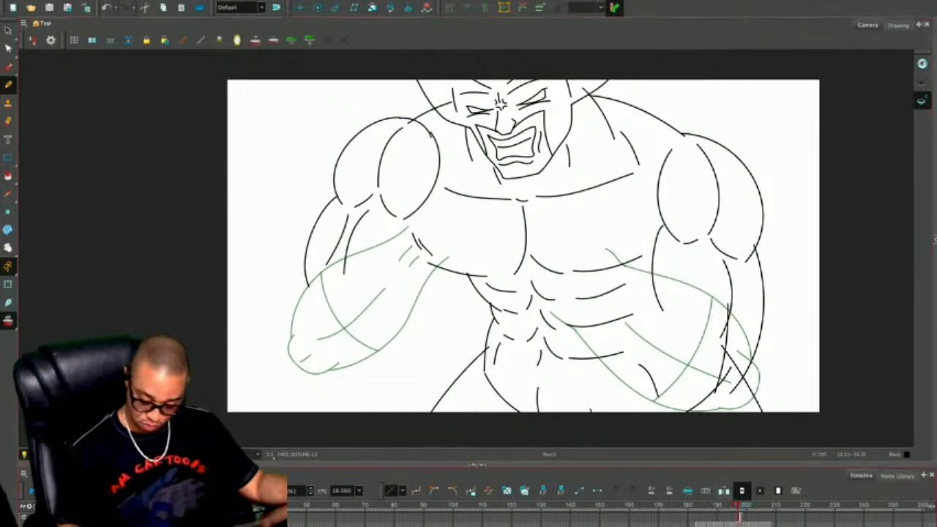
key(ctrl+a)
key(Delete)
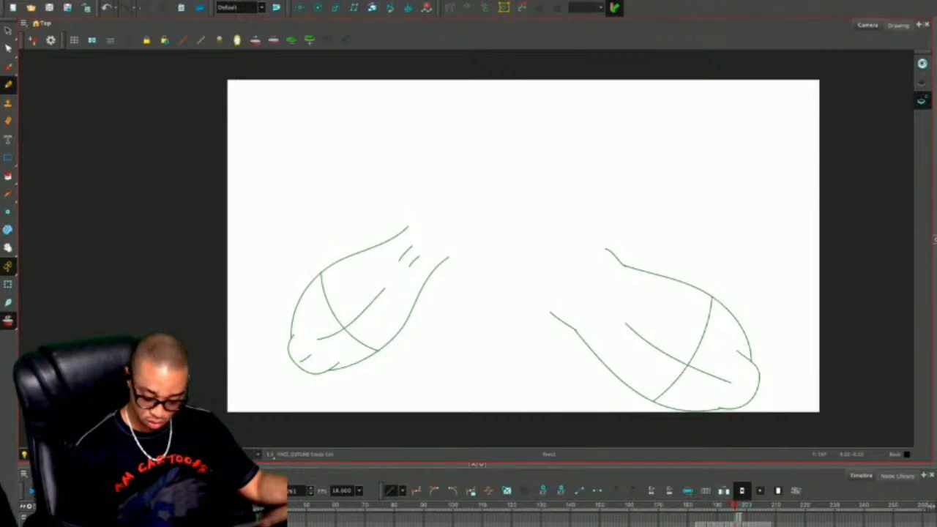
key(ctrl+v)
key(.)
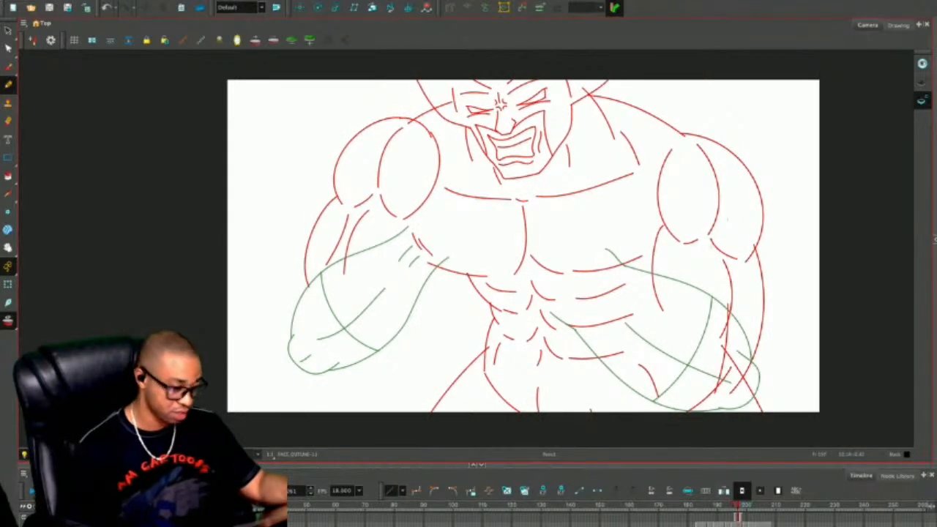
Transfer both forearms' strokes from the following drawing into the empty one and turn on the light table to show the reference pose.
key(.)
key(ctrl+a)
key(Delete)
key(ctrl+a)
key(shift+l)
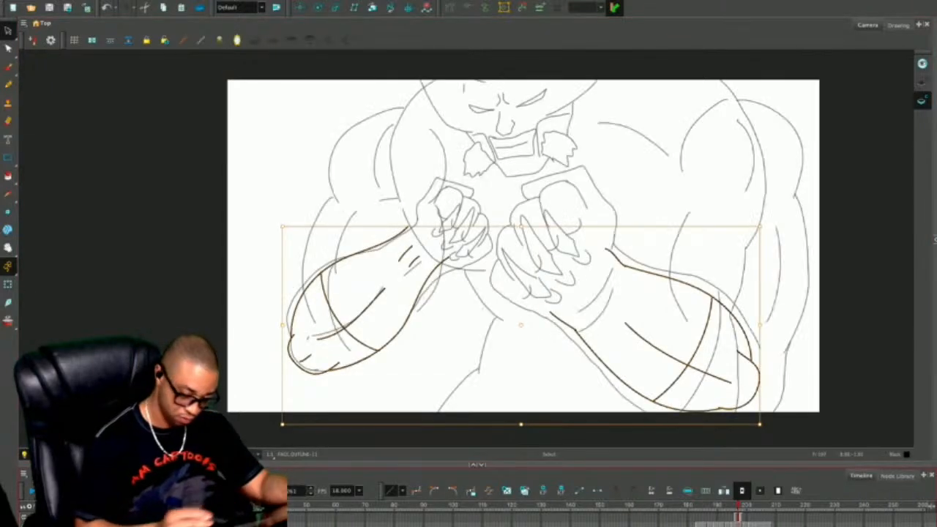
scroll(534, 212, up, 3)
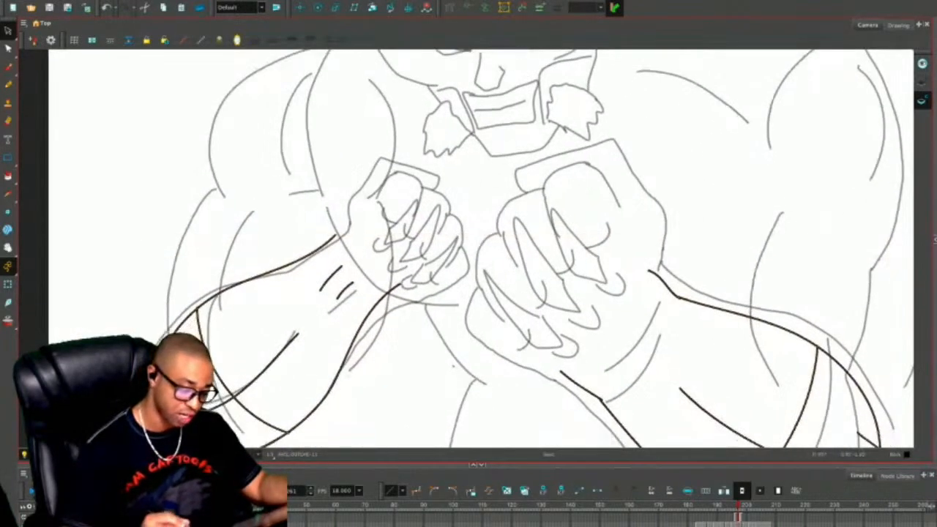
key(Escape)
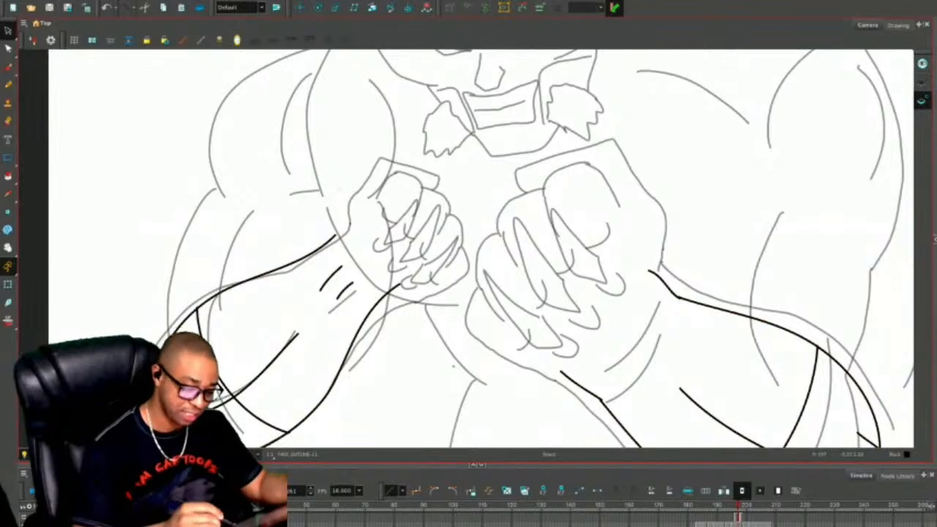
Select the left forearm's strokes and shift them slightly so the wrist sits closer to the reference hand.
key(alt+/)
key(alt+s)
drag(320, 193, 324, 155)
mouse_move(316, 154)
mouse_down()
mouse_move(159, 258)
mouse_move(401, 273)
mouse_up()
drag(303, 296, 267, 292)
key(Escape)
key(alt+slash)
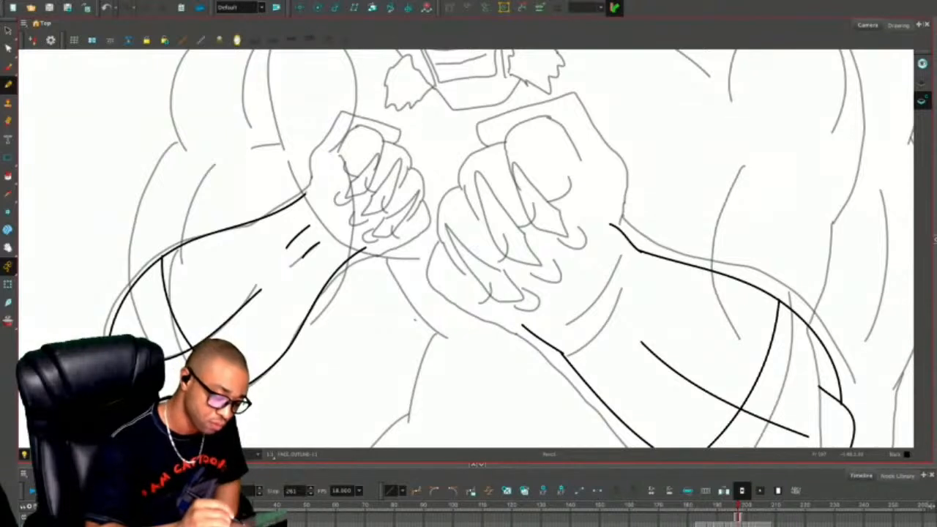
Draw a trial left fist with thumb contour and folded fingers over the reference, and delete its finger strokes.
mouse_move(306, 194)
mouse_down()
mouse_move(298, 165)
mouse_move(333, 125)
mouse_move(396, 134)
mouse_move(385, 151)
mouse_up()
mouse_move(328, 177)
mouse_down()
mouse_move(368, 152)
mouse_move(398, 155)
mouse_move(405, 174)
mouse_move(395, 185)
mouse_move(415, 183)
mouse_move(427, 244)
mouse_move(400, 258)
mouse_up()
mouse_move(428, 231)
mouse_down()
mouse_move(393, 259)
mouse_move(354, 243)
mouse_up()
key(ctrl+z)
mouse_move(322, 180)
mouse_down()
mouse_move(375, 238)
mouse_move(375, 259)
mouse_move(395, 257)
mouse_up()
drag(412, 209, 377, 223)
key(ctrl+z)
drag(394, 183, 355, 196)
mouse_move(412, 208)
mouse_down()
mouse_move(372, 217)
mouse_move(378, 240)
mouse_up()
drag(360, 197, 380, 242)
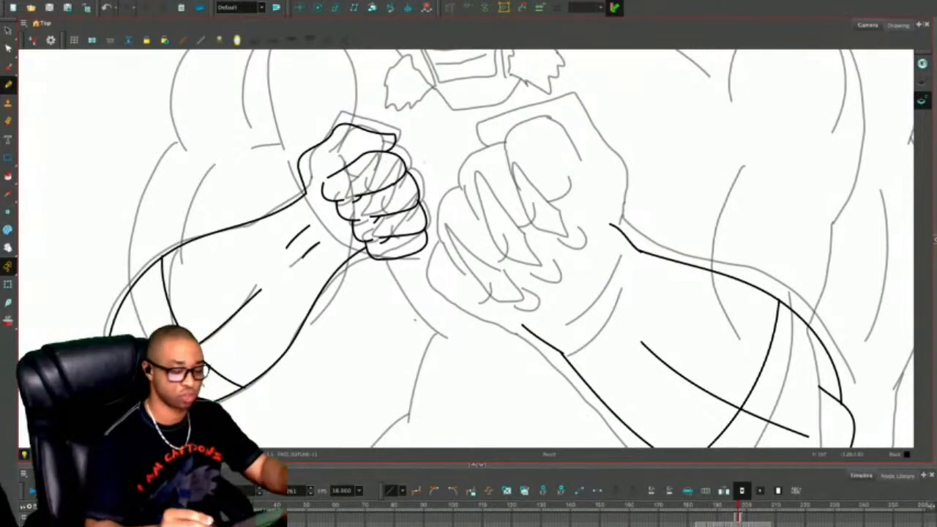
key(alt+s)
mouse_move(341, 205)
mouse_down()
mouse_move(377, 240)
mouse_move(423, 236)
mouse_move(344, 197)
mouse_up()
key(Delete)
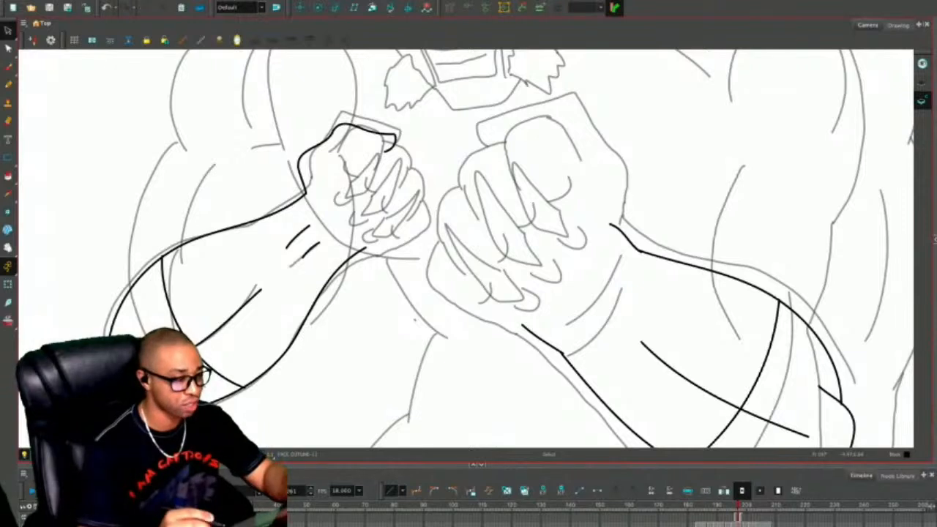
Try new little-finger and index-finger shapes with two knuckle curves on the left fist, and delete the finger shapes.
key(alt+/)
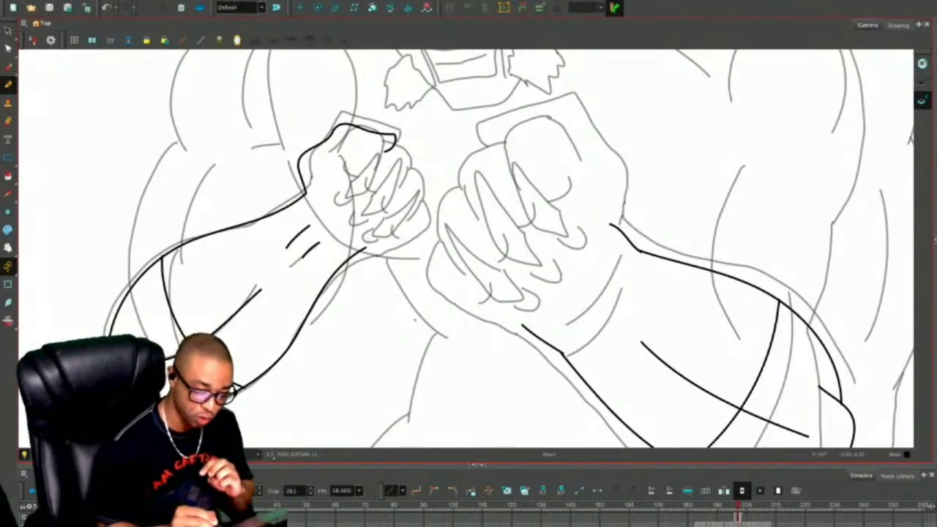
mouse_move(364, 249)
mouse_down()
mouse_move(410, 247)
mouse_move(436, 218)
mouse_move(411, 202)
mouse_move(403, 240)
mouse_move(419, 206)
mouse_up()
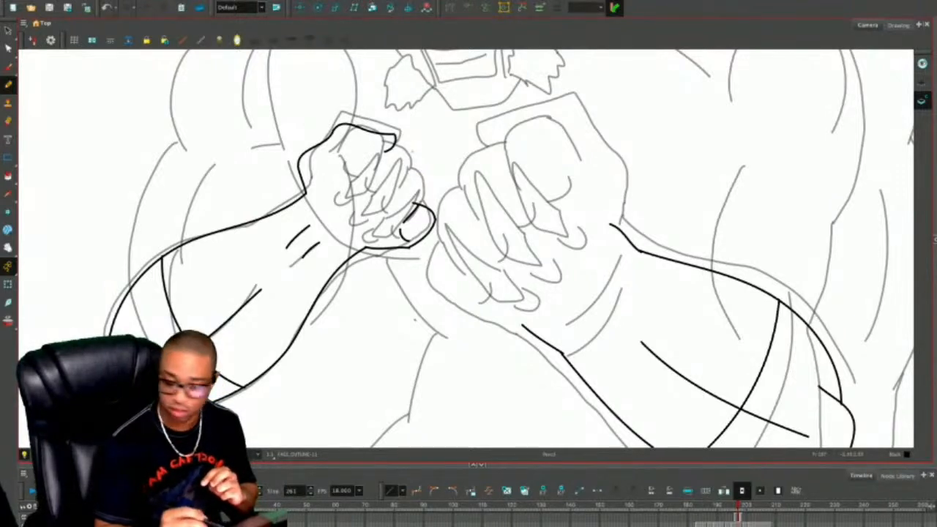
mouse_move(341, 168)
mouse_down()
mouse_move(379, 137)
mouse_move(406, 132)
mouse_move(414, 141)
mouse_up()
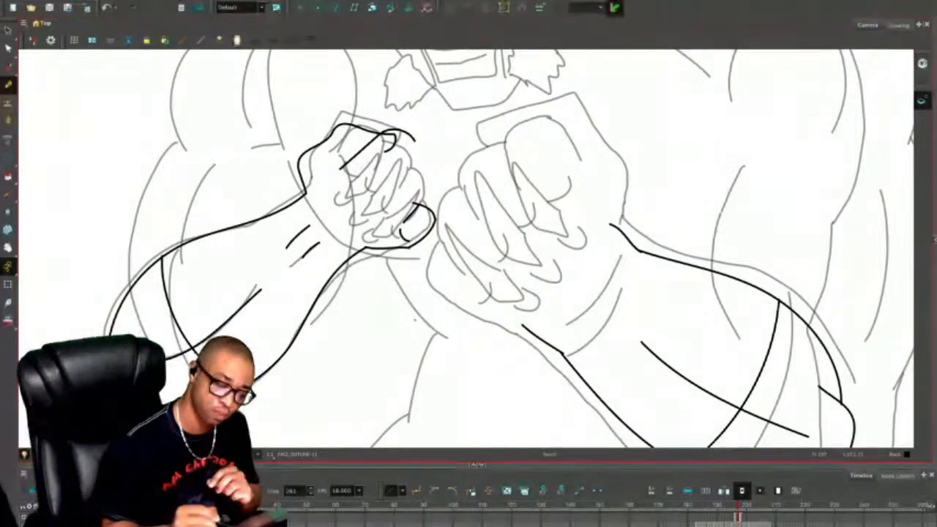
drag(379, 164, 380, 175)
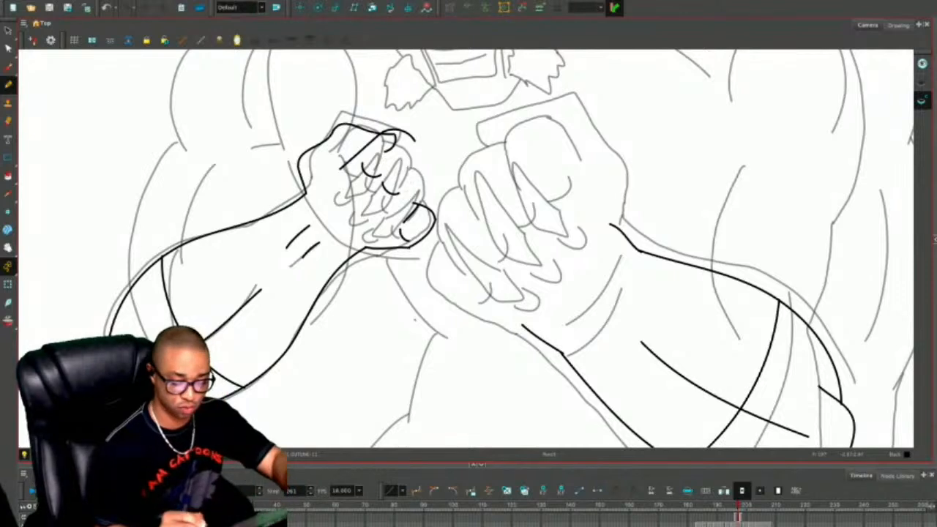
key(alt+s)
drag(439, 196, 395, 249)
key(Delete)
click(404, 133)
key(Delete)
click(355, 154)
key(Delete)
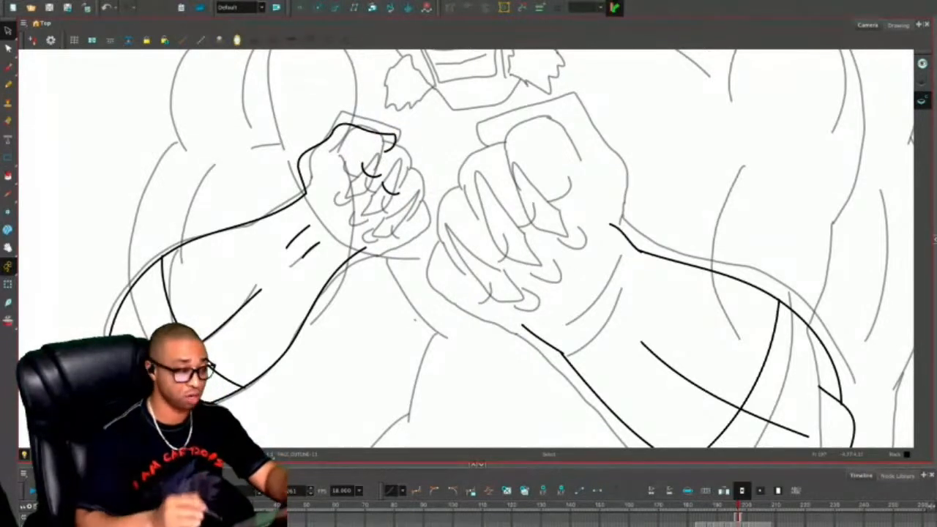
Add a row of four knuckle curves, a pair of wrist creases and a short thumb-base line to the left fist.
drag(363, 202, 400, 162)
mouse_move(402, 198)
mouse_down()
mouse_move(375, 179)
mouse_move(398, 210)
mouse_move(411, 211)
mouse_move(402, 219)
mouse_move(415, 231)
mouse_move(364, 251)
mouse_up()
key(Escape)
key(alt+/)
key(ctrl+z)
mouse_move(321, 200)
mouse_down()
mouse_move(354, 235)
mouse_move(344, 234)
mouse_up()
drag(338, 166, 363, 150)
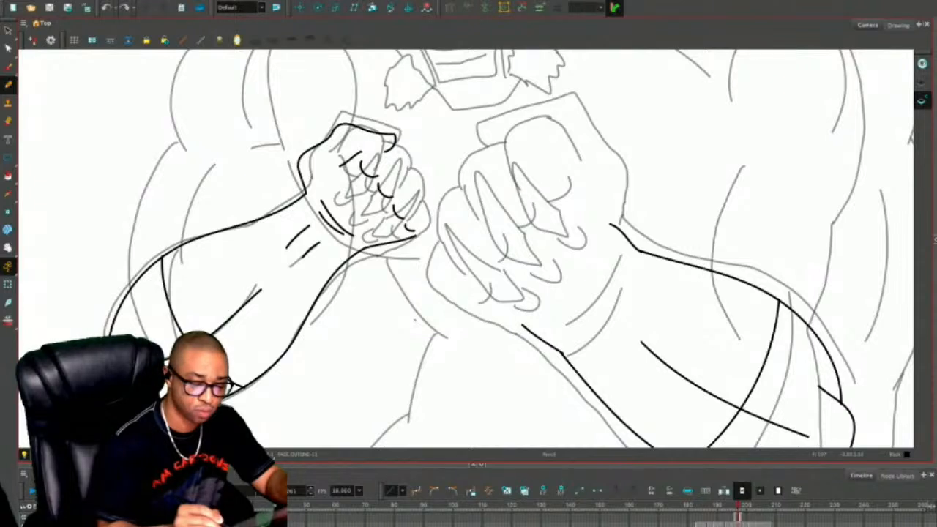
Outline the index finger of the left fist and draw three cross-hatched crease marks behind the knuckles.
mouse_move(388, 169)
mouse_down()
mouse_move(411, 132)
mouse_move(389, 126)
mouse_move(367, 154)
mouse_up()
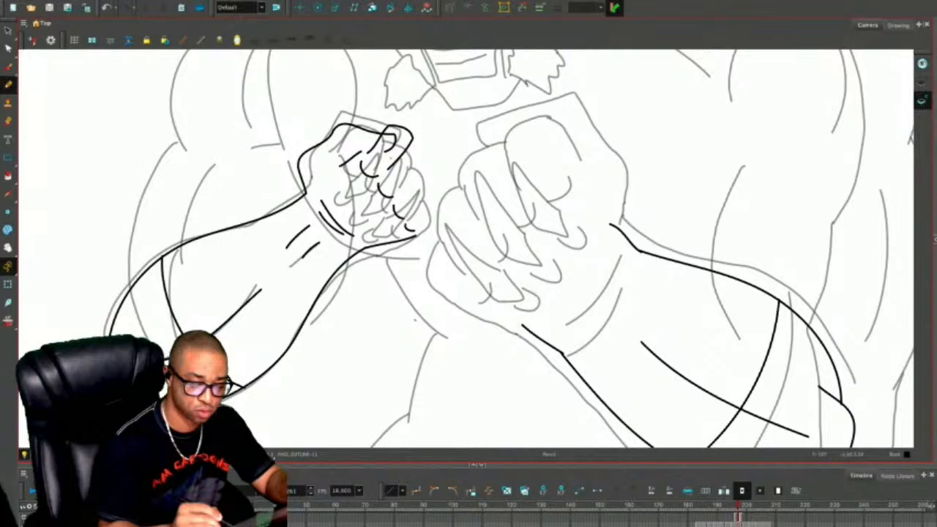
mouse_move(358, 184)
mouse_down()
mouse_move(368, 192)
mouse_move(341, 198)
mouse_move(358, 183)
mouse_up()
key(ctrl+z)
key(ctrl+z)
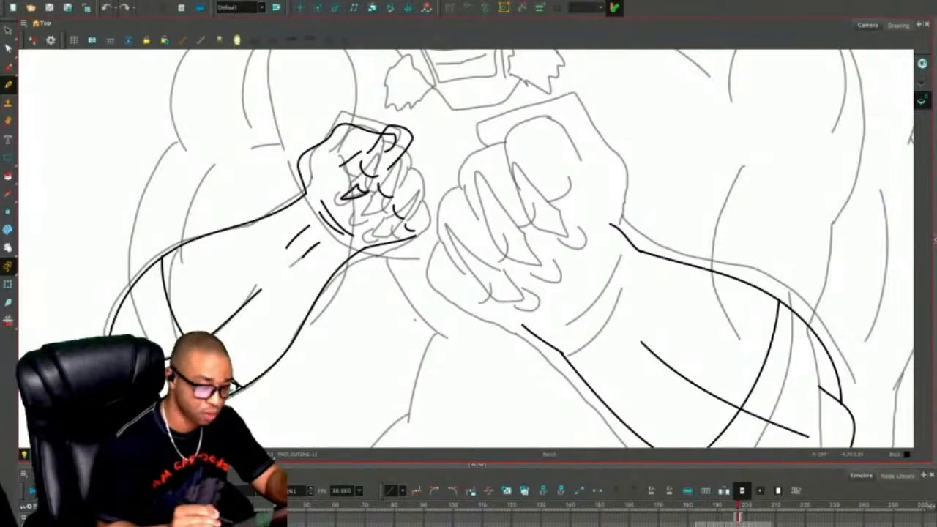
scroll(466, 248, up, 3)
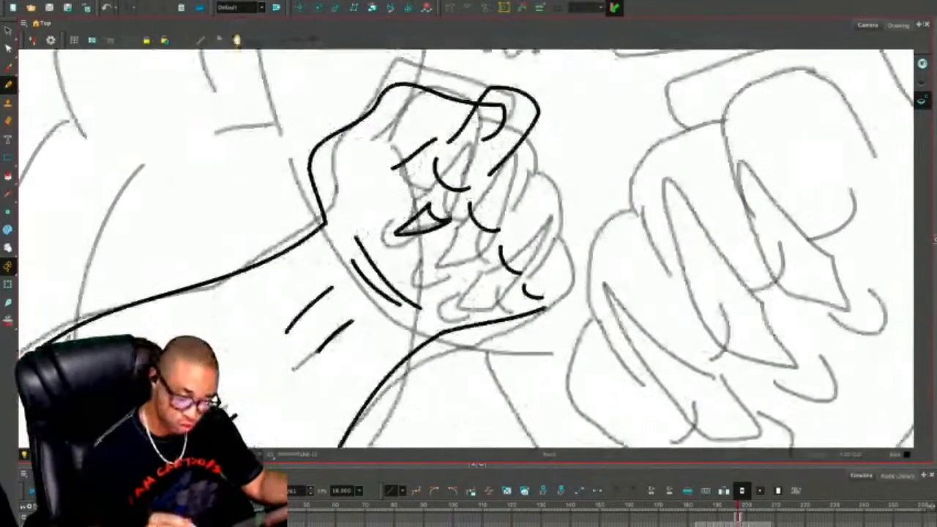
mouse_move(462, 245)
mouse_down()
mouse_move(482, 259)
mouse_move(434, 272)
mouse_move(481, 257)
mouse_up()
mouse_move(458, 300)
mouse_down()
mouse_move(507, 291)
mouse_move(486, 272)
mouse_move(459, 300)
mouse_move(494, 296)
mouse_up()
drag(472, 283, 488, 303)
mouse_move(442, 256)
mouse_down()
mouse_move(454, 278)
mouse_move(472, 268)
mouse_up()
drag(414, 204, 442, 234)
drag(408, 209, 413, 232)
drag(412, 235, 428, 252)
Draw the middle, ring and little fingers of the left fist as overlapping curves down to the hand's lower edge.
mouse_move(541, 95)
mouse_down()
mouse_move(524, 176)
mouse_move(559, 252)
mouse_move(538, 285)
mouse_move(509, 300)
mouse_up()
mouse_move(557, 249)
mouse_down()
mouse_move(574, 300)
mouse_move(533, 338)
mouse_up()
mouse_move(569, 307)
mouse_down()
mouse_move(586, 353)
mouse_move(575, 370)
mouse_move(527, 392)
mouse_up()
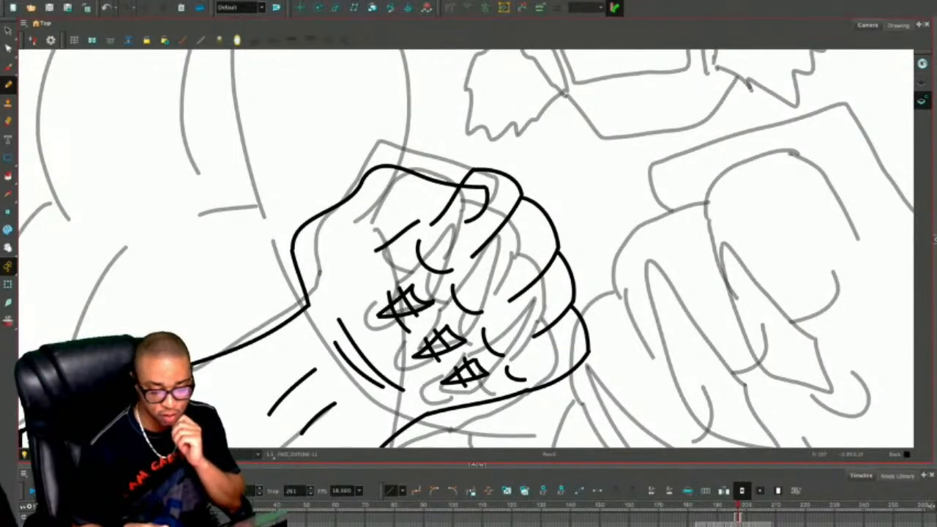
Delete the four knuckle curves of the left fist and redraw them, ending the last one on the hand's lower edge.
key(alt+s)
drag(437, 251, 510, 379)
key(Delete)
key(alt+/)
mouse_move(428, 243)
mouse_down()
mouse_move(428, 271)
mouse_move(447, 271)
mouse_move(454, 298)
mouse_move(507, 353)
mouse_move(513, 379)
mouse_move(531, 388)
mouse_up()
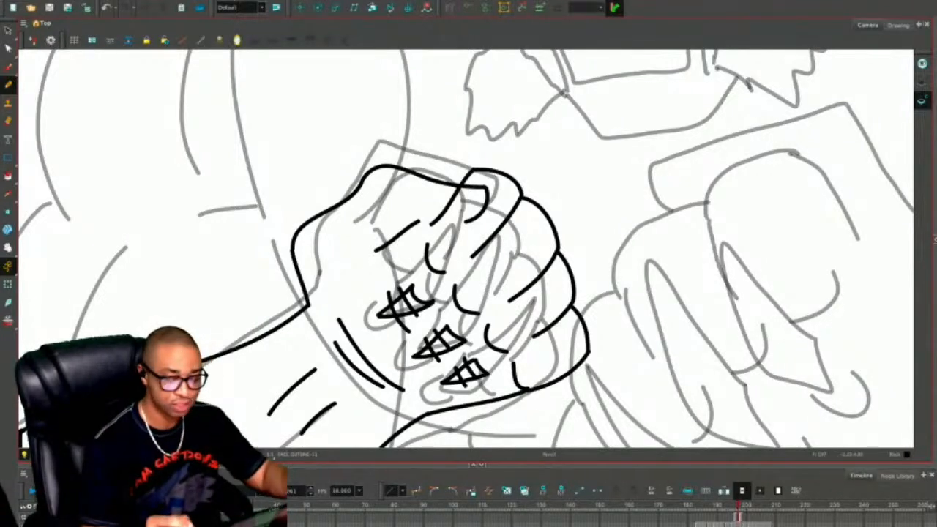
Replace the left fist's thumb and outer hand contour with a larger one running from the fingers to the wrist.
mouse_move(439, 164)
mouse_down()
mouse_move(409, 202)
mouse_move(490, 219)
mouse_up()
key(Delete)
key(Delete)
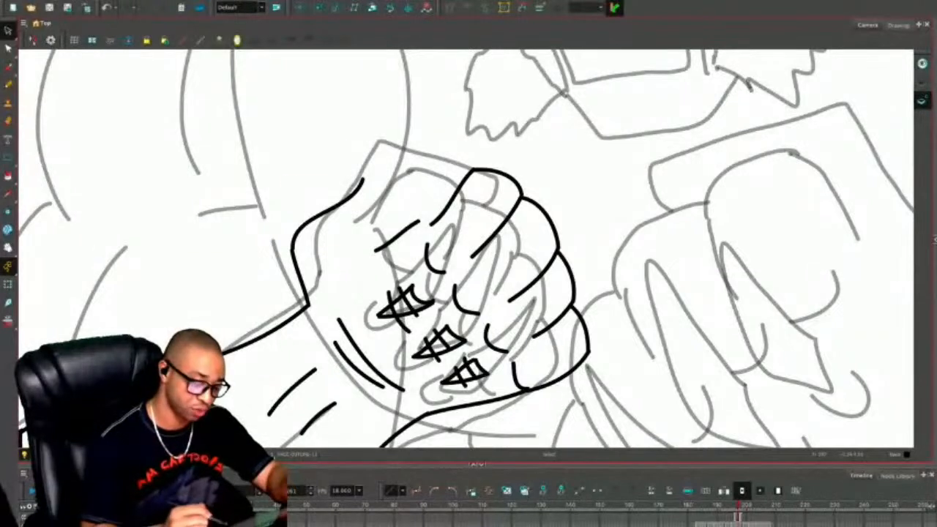
key(Delete)
key(Delete)
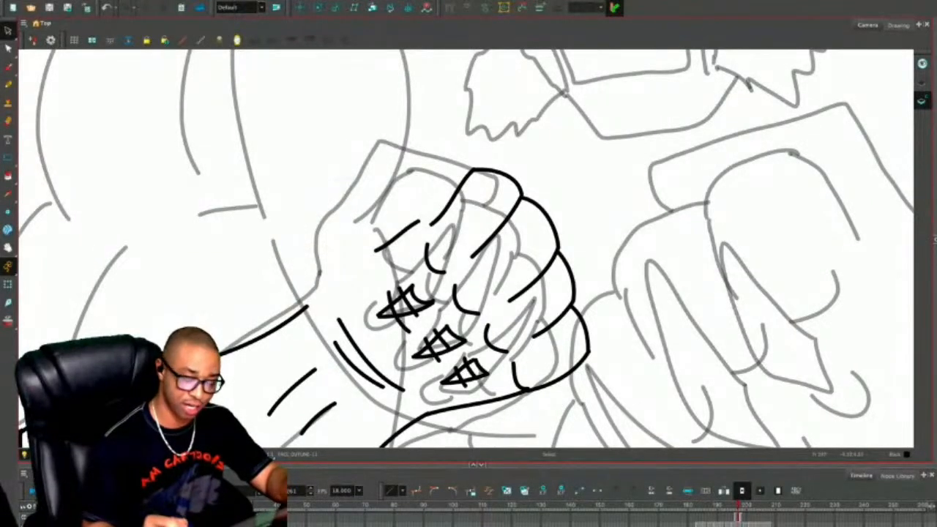
key(alt+slash)
mouse_move(553, 221)
mouse_down()
mouse_move(573, 183)
mouse_move(458, 145)
mouse_move(429, 144)
mouse_move(313, 222)
mouse_move(322, 288)
mouse_up()
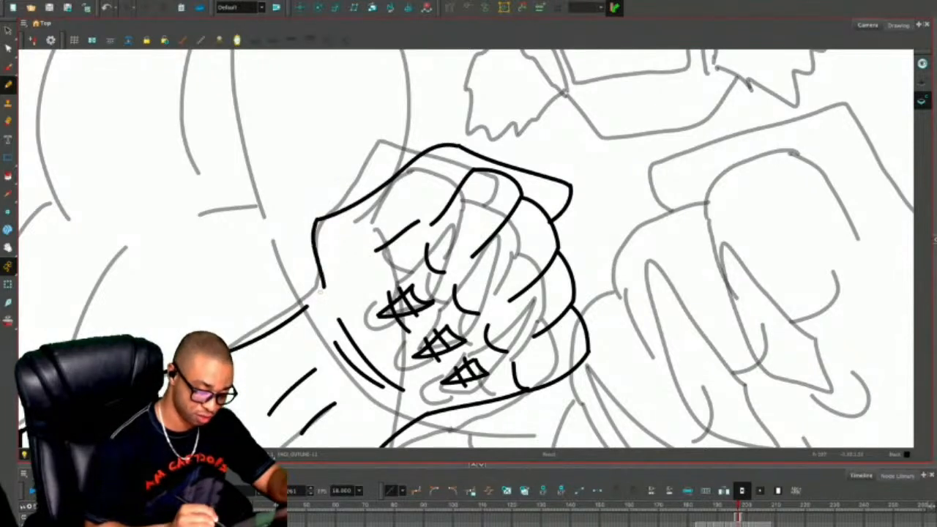
Join the upper line of the left forearm to the new hand contour and add a short crease at the wrist.
key(alt+s)
click(306, 306)
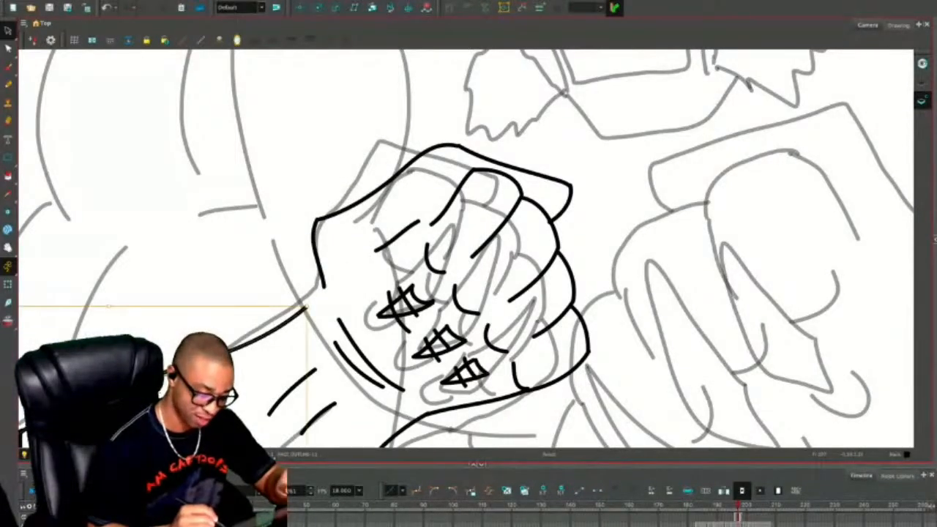
drag(306, 306, 323, 287)
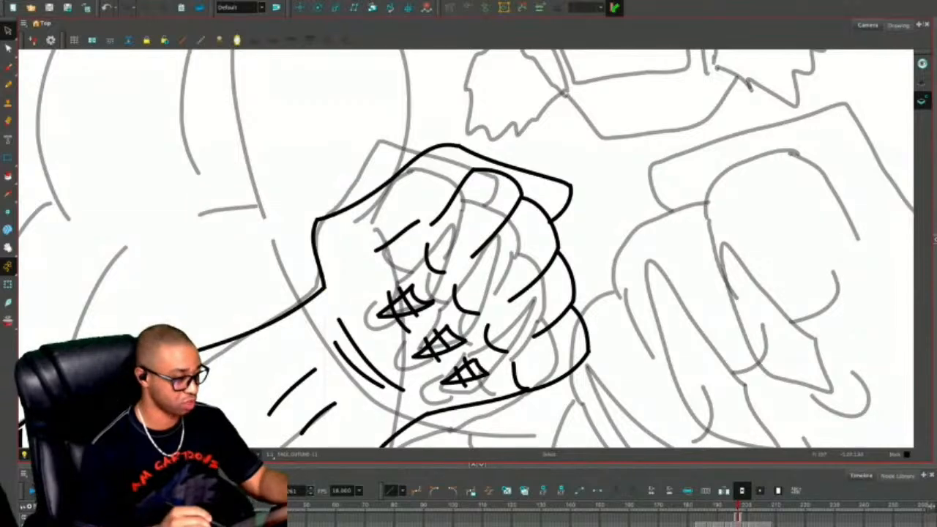
key(alt+/)
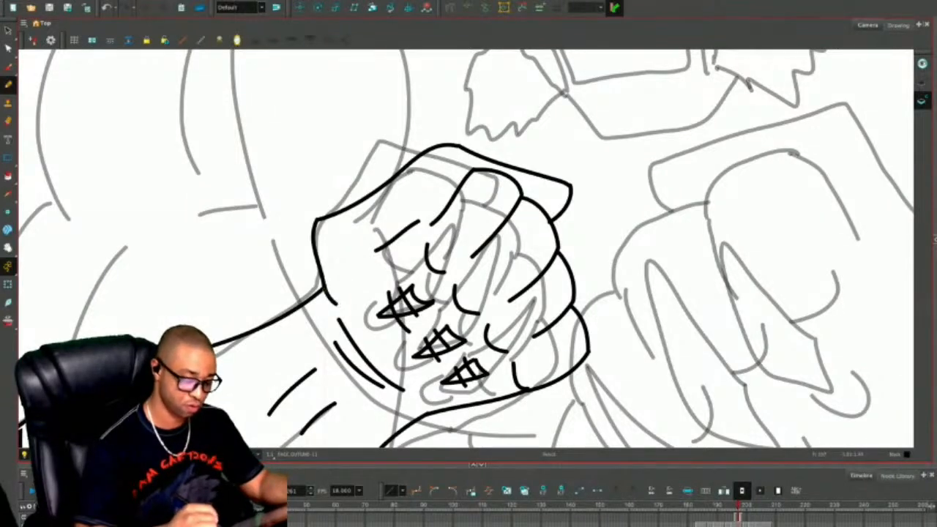
Hide the reference artwork and view the left fist's line work on its own.
key(2)
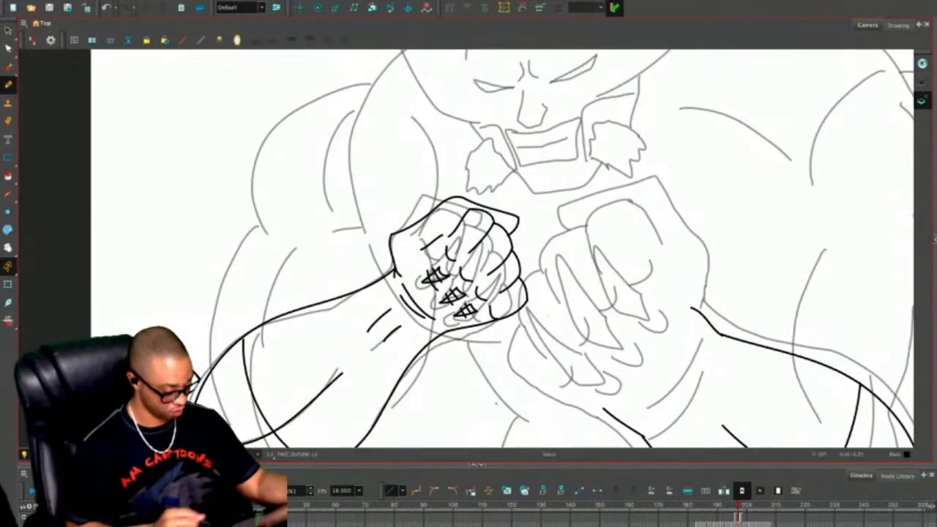
key(alt+d)
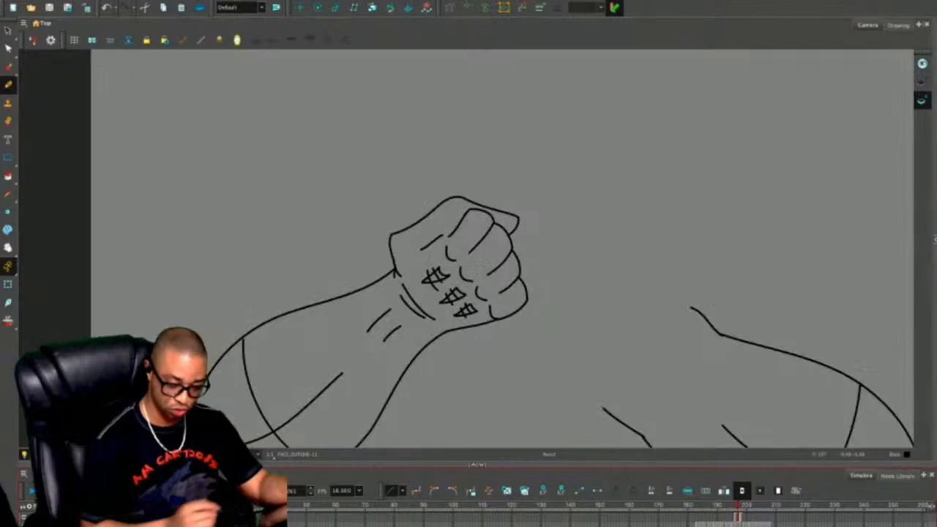
key(2)
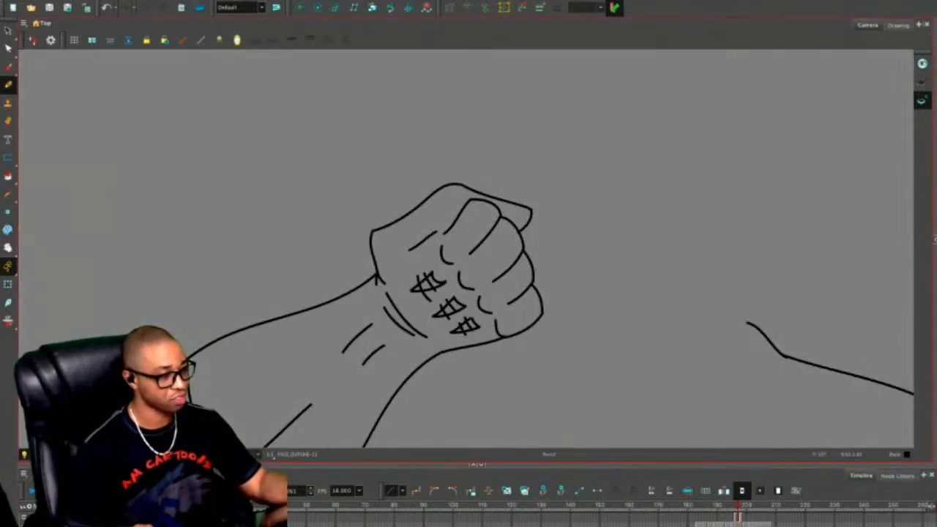
Nudge the outlines of the first two fingers on the left fist so that they meet cleanly.
key(alt+e)
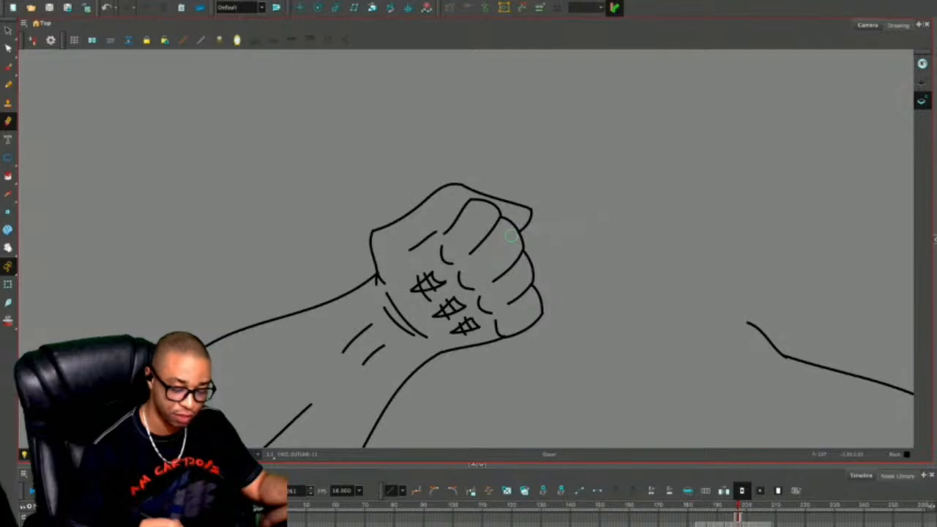
key(alt+s)
click(484, 202)
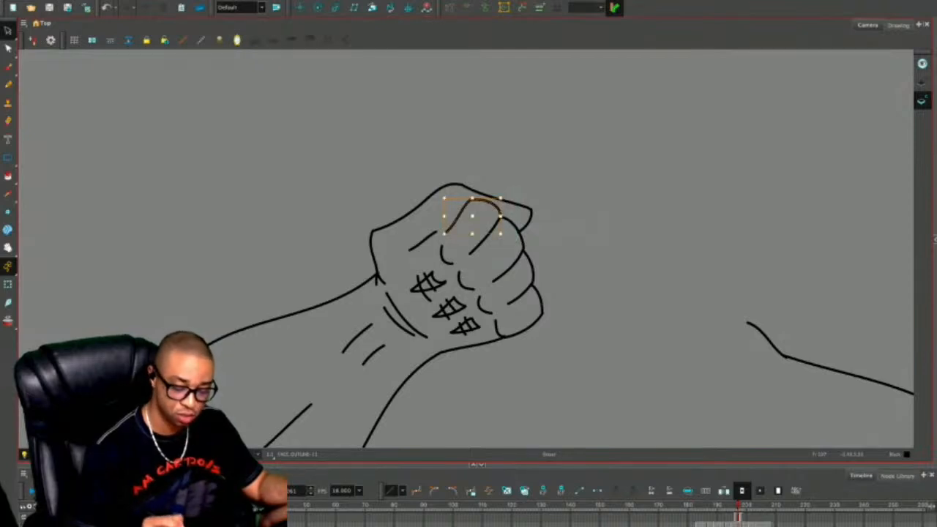
click(558, 228)
click(518, 230)
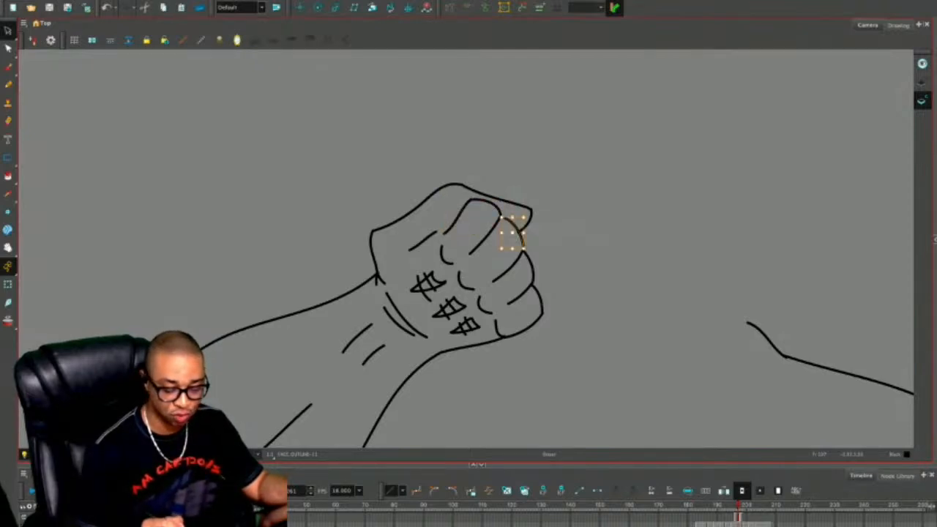
drag(502, 218, 507, 221)
click(556, 232)
click(485, 202)
key(Escape)
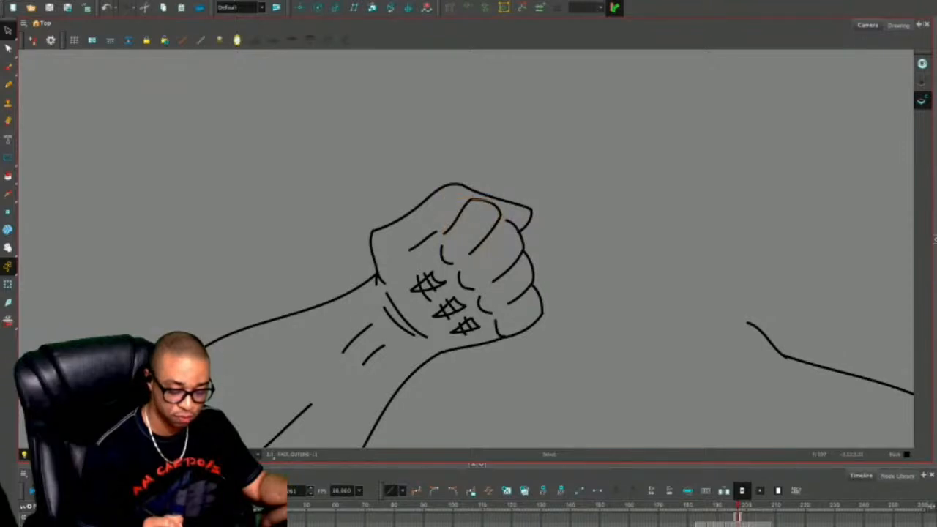
drag(501, 254, 506, 260)
key(Escape)
key(1)
key(1)
key(1)
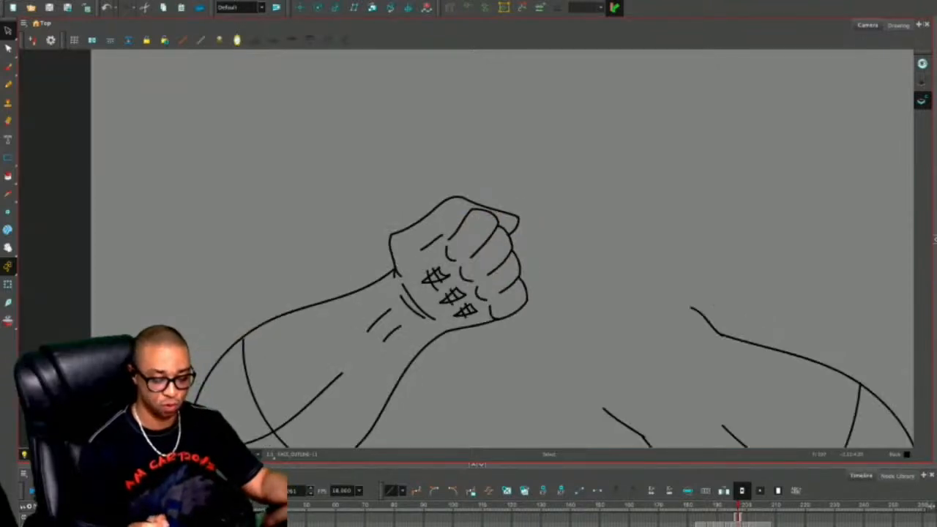
key(2)
key(2)
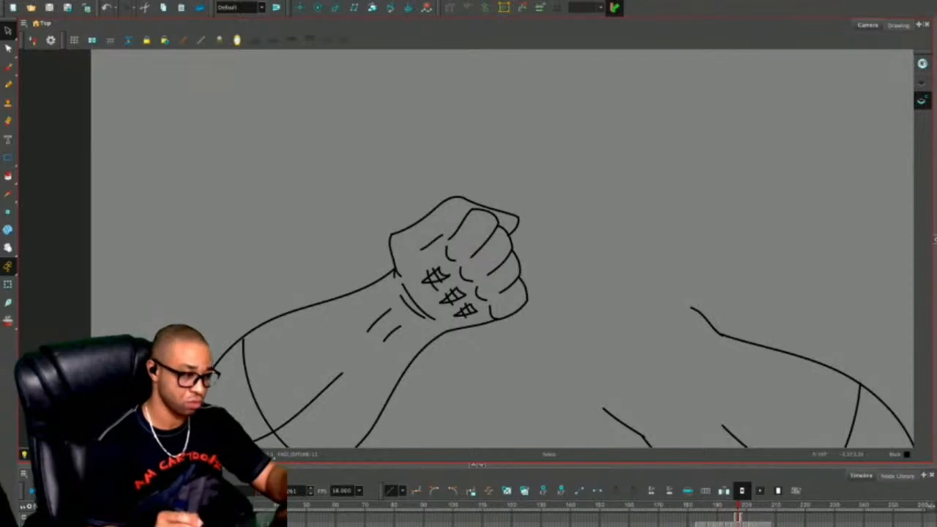
Replace the crease beside the left fist's first finger with two short converging folds and extend the finger's edge toward the knuckle.
key(alt+/)
mouse_move(436, 222)
mouse_down()
mouse_move(461, 226)
mouse_move(451, 231)
mouse_up()
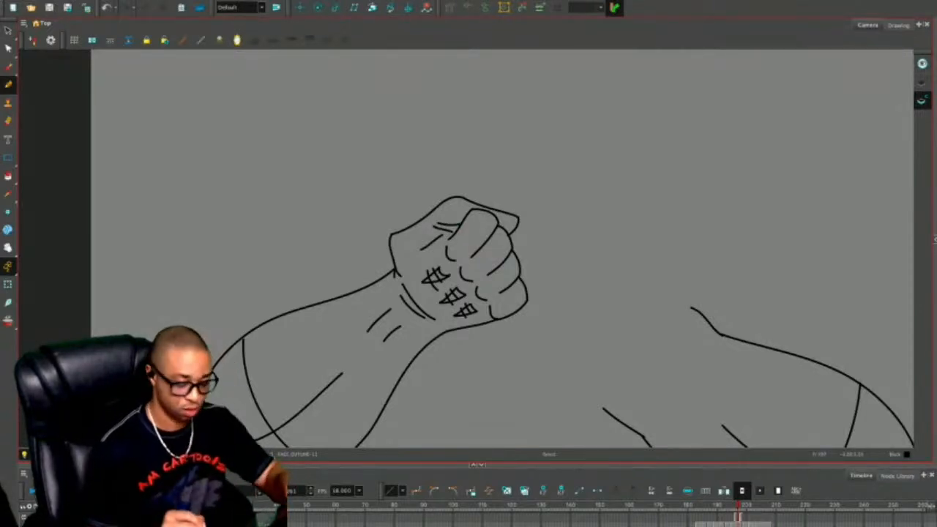
key(alt+s)
click(432, 242)
key(Delete)
key(Delete)
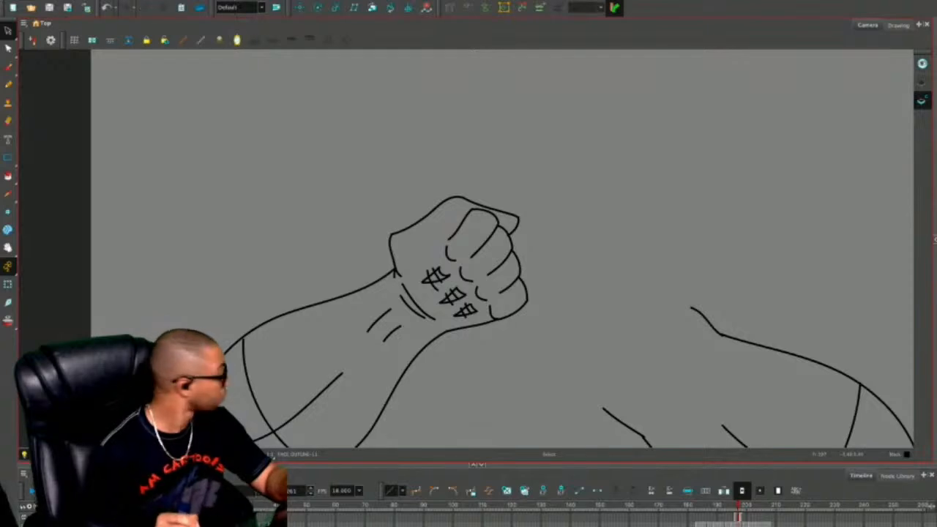
key(alt+/)
drag(444, 213, 455, 233)
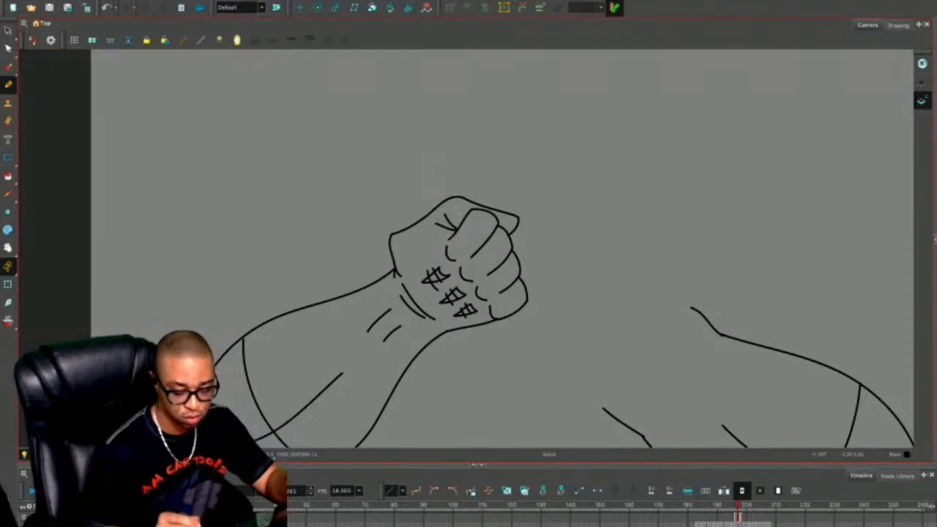
key(alt+s)
click(455, 227)
key(Escape)
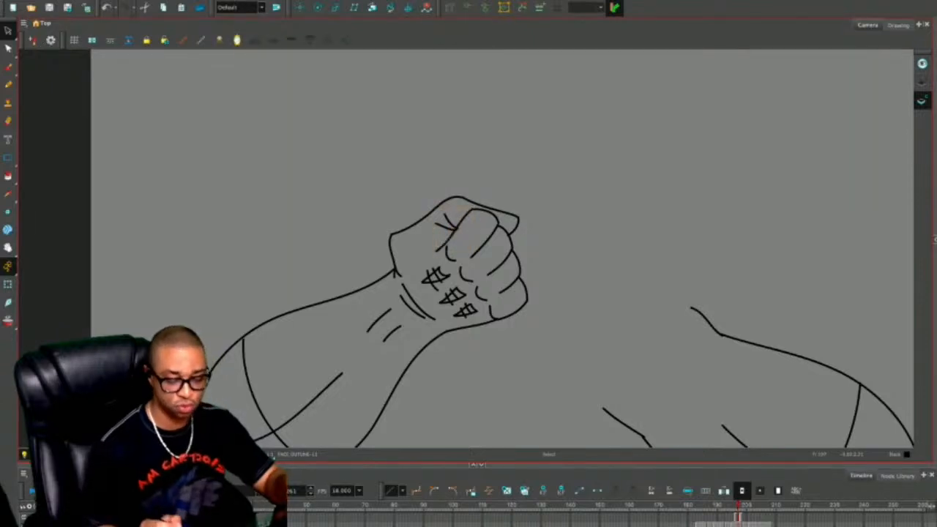
key(1)
key(1)
key(1)
drag(466, 249, 433, 239)
key(2)
drag(388, 205, 456, 182)
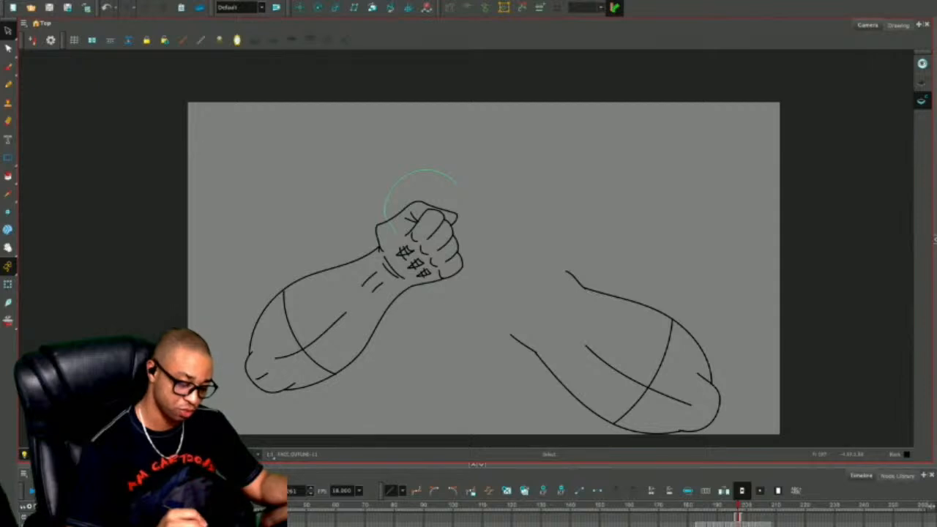
drag(403, 272, 438, 296)
drag(475, 202, 456, 182)
key(Escape)
Trim the overshooting lines of the three marks on the left hand into clean, pointed, banded shapes.
key(2)
key(2)
key(2)
drag(489, 260, 561, 268)
key(alt+e)
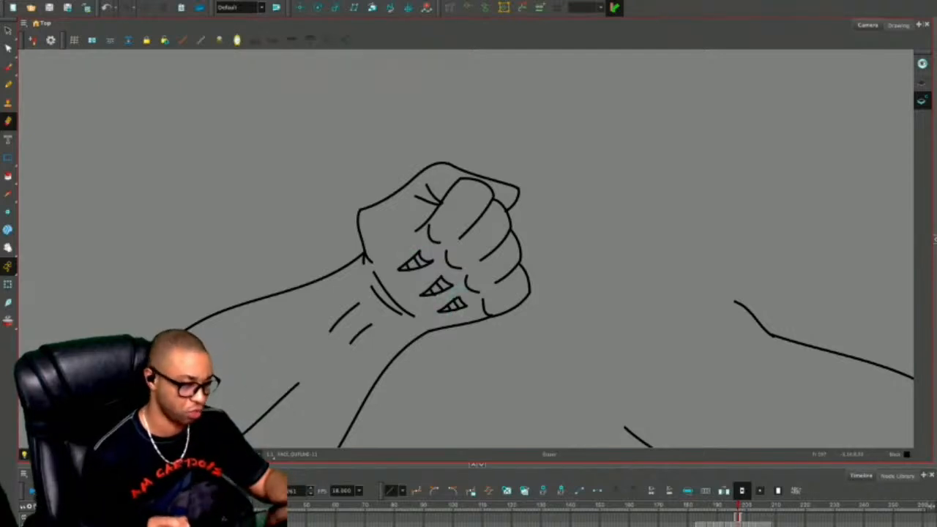
Draw three long, curved, pointed claws extending from the banded shapes across the fingers of the left fist.
key(alt+b)
mouse_move(418, 250)
mouse_down()
mouse_move(471, 204)
mouse_move(474, 215)
mouse_up()
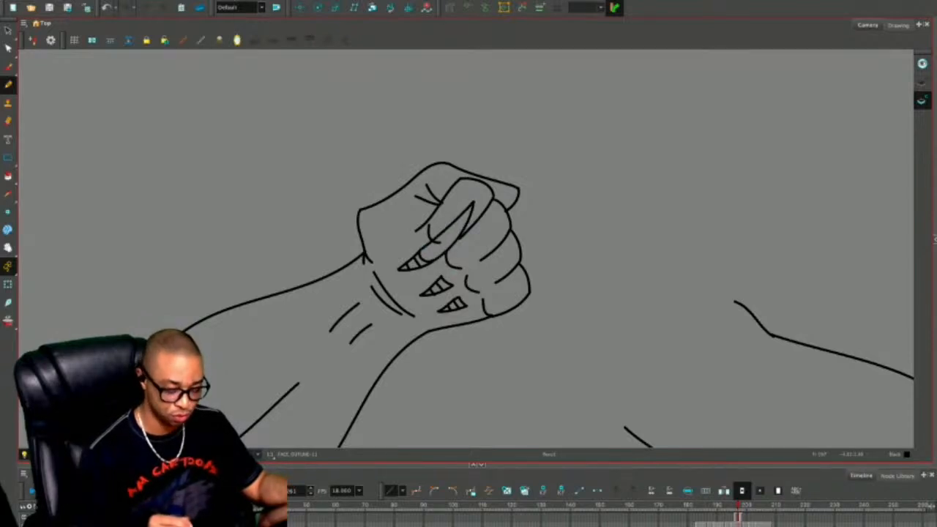
mouse_move(442, 279)
mouse_down()
mouse_move(495, 236)
mouse_move(458, 283)
mouse_move(486, 283)
mouse_move(518, 260)
mouse_move(467, 306)
mouse_up()
Erase the finger and knuckle lines that overlap the three claws, including the leftover stub beside the lowest claw.
key(alt+e)
key(2)
key(2)
drag(496, 205, 479, 251)
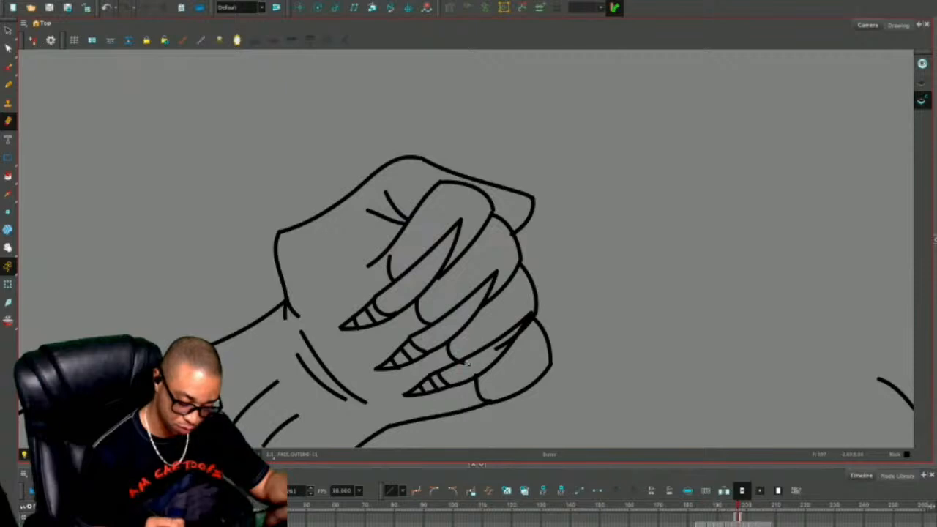
key(ctrl+z)
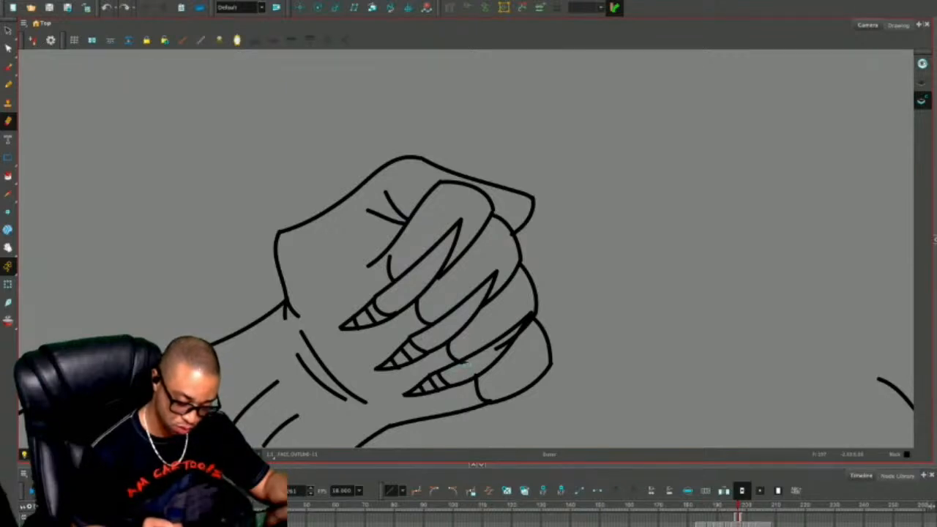
drag(515, 335, 486, 356)
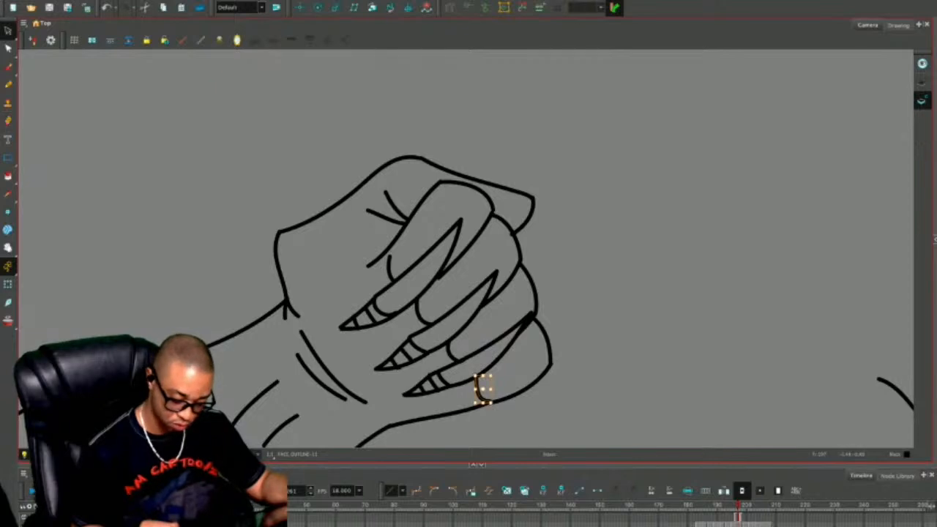
Duplicate the clawed left fist, flip the copy horizontally, enlarge it and place it at the right forearm's wrist.
key(2)
key(2)
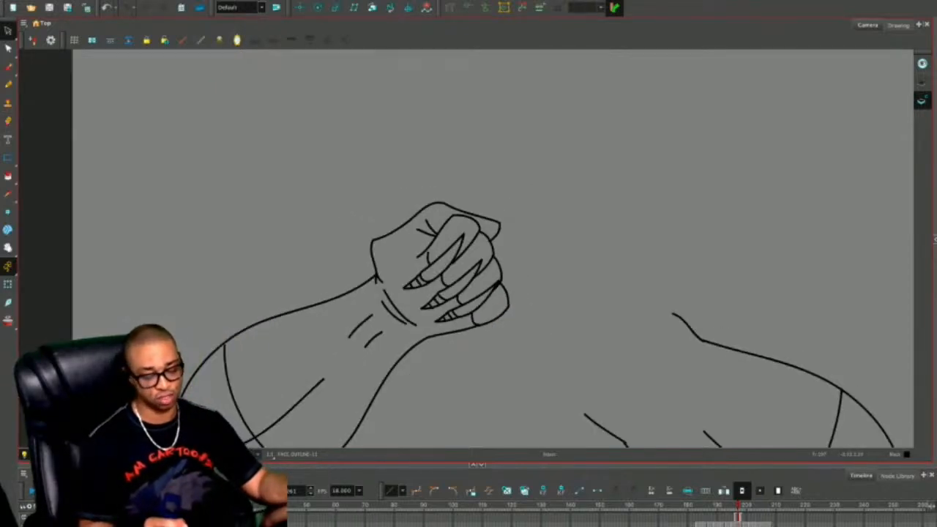
key(2)
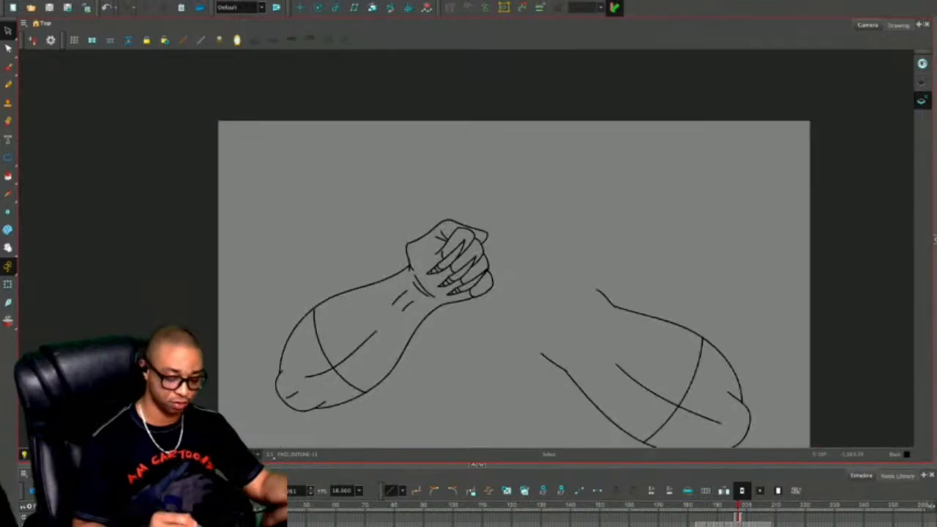
mouse_move(408, 241)
mouse_down()
mouse_move(428, 306)
mouse_move(505, 289)
mouse_move(508, 240)
mouse_up()
key(ctrl+d)
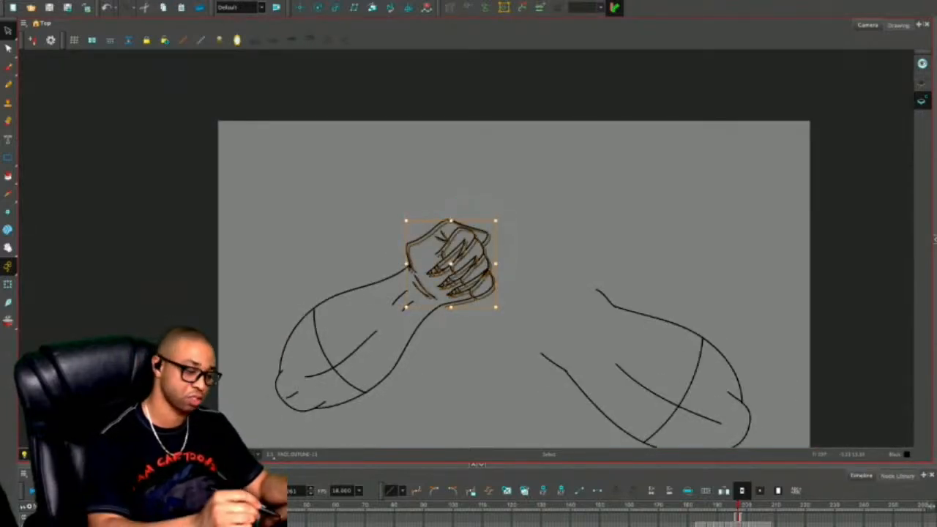
key(4)
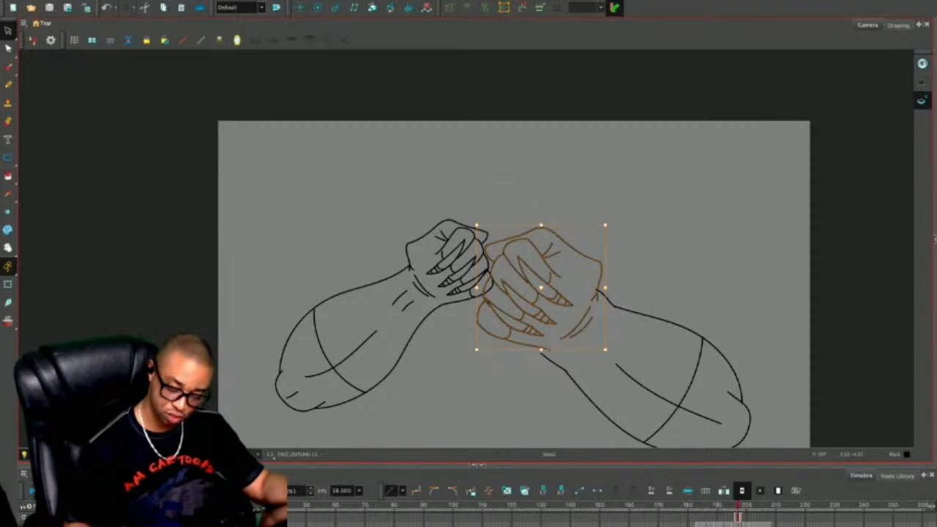
key(Escape)
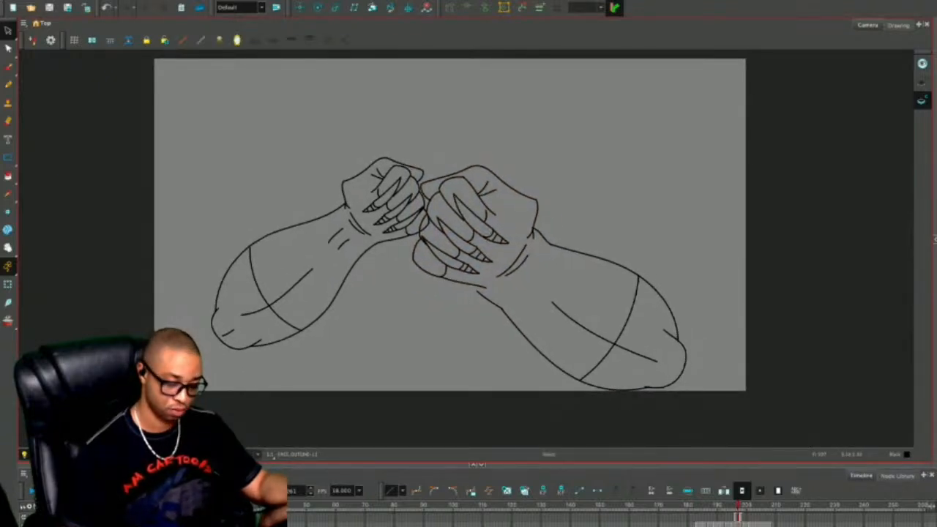
Undo the placement of the mirrored fist and shift the whole left arm outward toward the frame's edge.
key(ctrl+z)
key(ctrl+z)
key(ctrl+z)
key(ctrl+z)
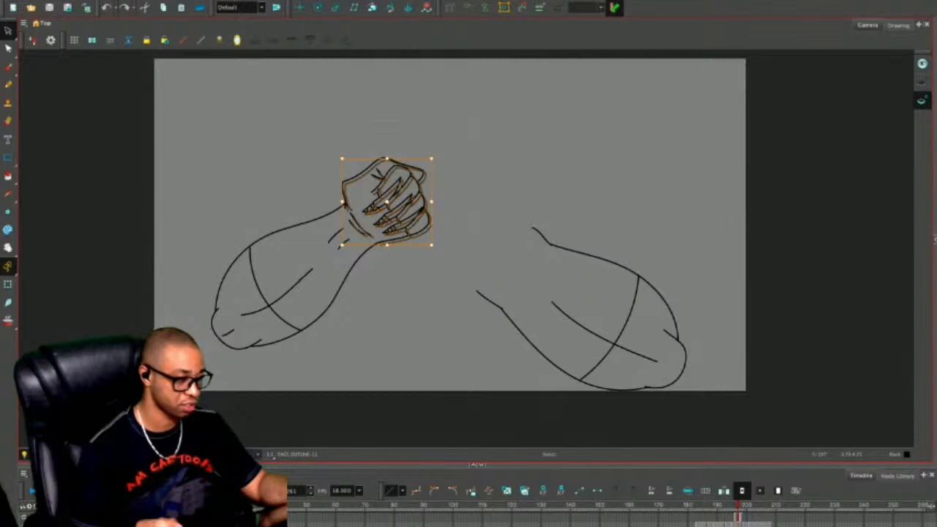
key(ctrl+shift+z)
key(ctrl+z)
mouse_move(366, 124)
mouse_down()
mouse_move(441, 178)
mouse_move(432, 150)
mouse_up()
drag(317, 256, 224, 269)
key(Escape)
Paste the mirrored fist onto the right wrist and nudge it slightly upward.
key(ctrl+v)
key(Escape)
key(Up)
key(Up)
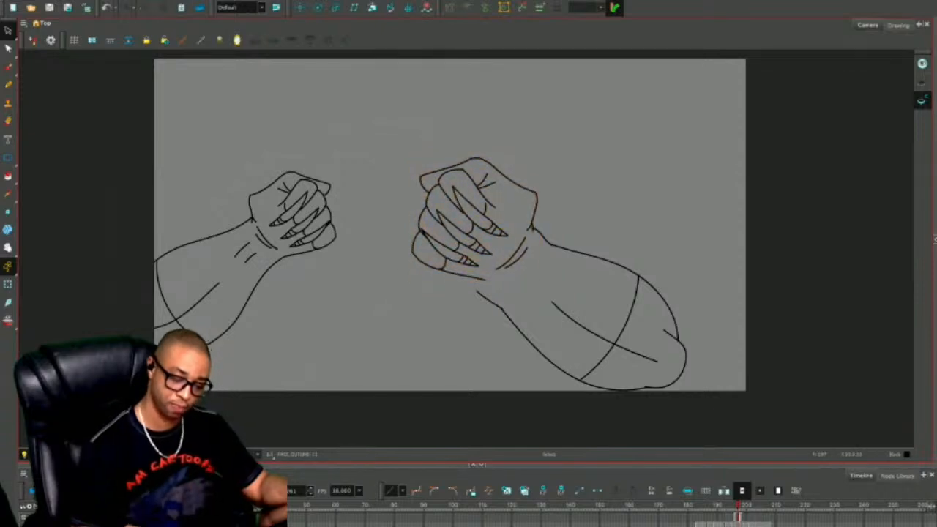
Join the right forearm's lower contour to the fist and draw two short tendon lines below the wrist creases.
click(525, 334)
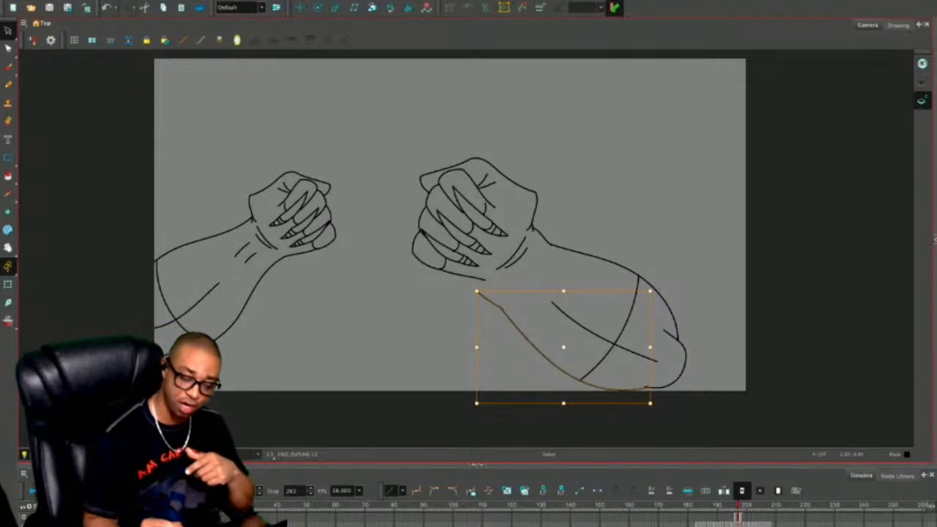
key(Escape)
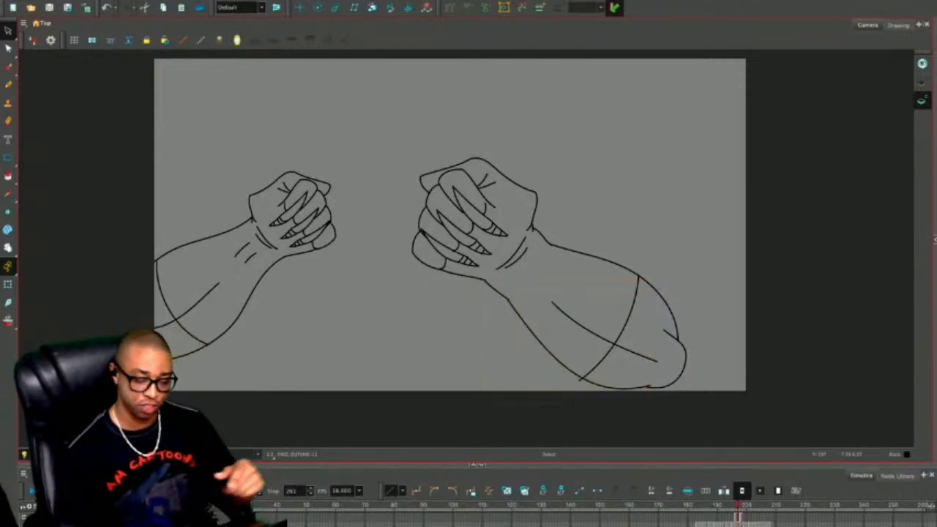
key(alt+slash)
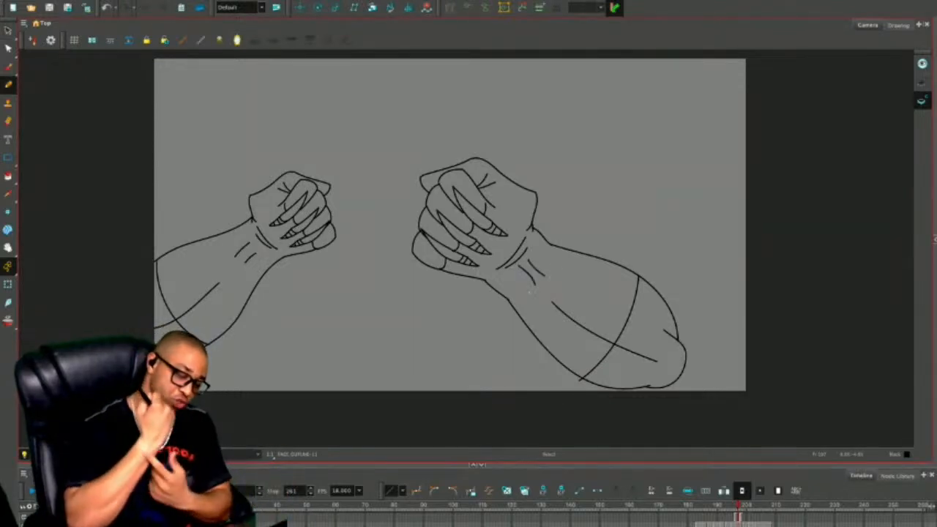
drag(493, 123, 400, 178)
key(ctrl+z)
Erase the overshoot where the cross-contour line meets the lower edge of the right forearm.
mouse_move(487, 93)
mouse_down()
mouse_move(534, 410)
mouse_move(684, 260)
mouse_move(504, 437)
mouse_move(419, 392)
mouse_up()
key(2)
drag(404, 337, 371, 292)
key(alt+e)
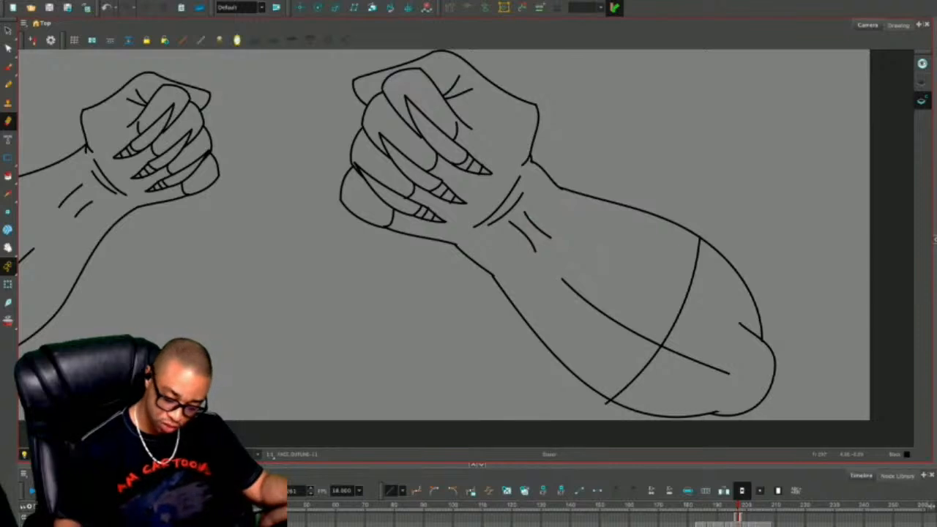
drag(542, 278, 517, 237)
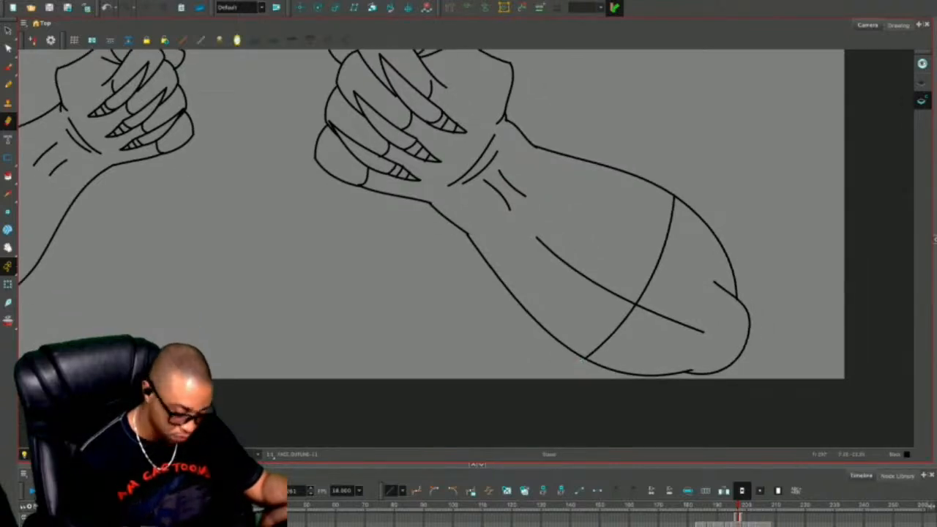
Bring back the reference artwork behind the two finished arms.
key(1)
key(1)
key(1)
drag(583, 359, 620, 413)
key(alt+s)
mouse_move(479, 158)
mouse_down()
mouse_move(661, 418)
mouse_move(524, 208)
mouse_up()
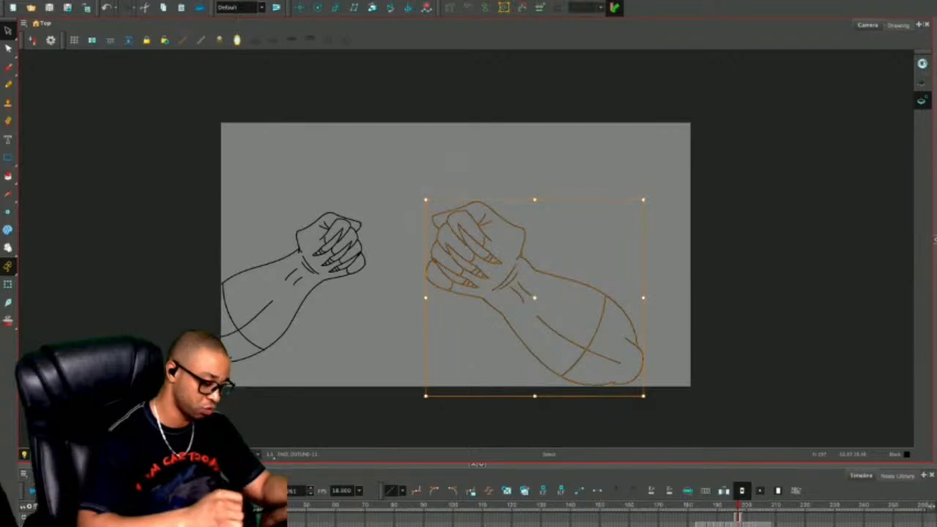
mouse_move(329, 188)
mouse_down()
mouse_move(244, 167)
mouse_move(300, 410)
mouse_move(359, 308)
mouse_up()
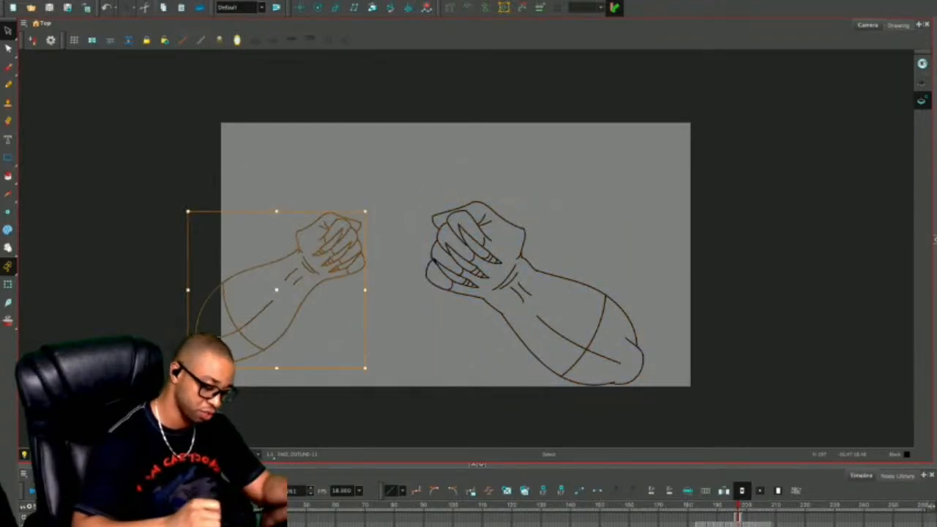
key(Escape)
key(a)
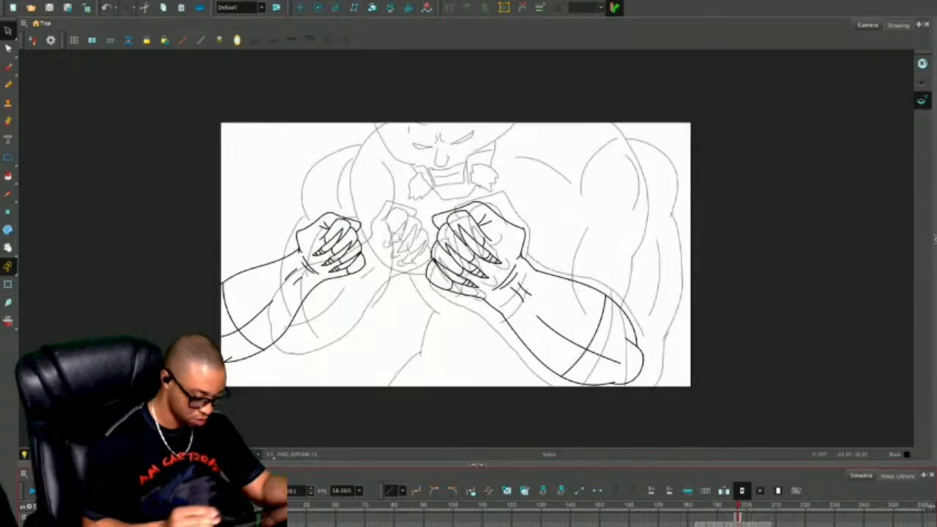
Fit the right arm to the reference with small transform adjustments and move the left arm inward over its reference.
click(638, 317)
drag(638, 317, 643, 313)
drag(651, 396, 647, 398)
mouse_move(336, 189)
mouse_down()
mouse_move(242, 381)
mouse_move(370, 256)
mouse_up()
drag(307, 246, 375, 238)
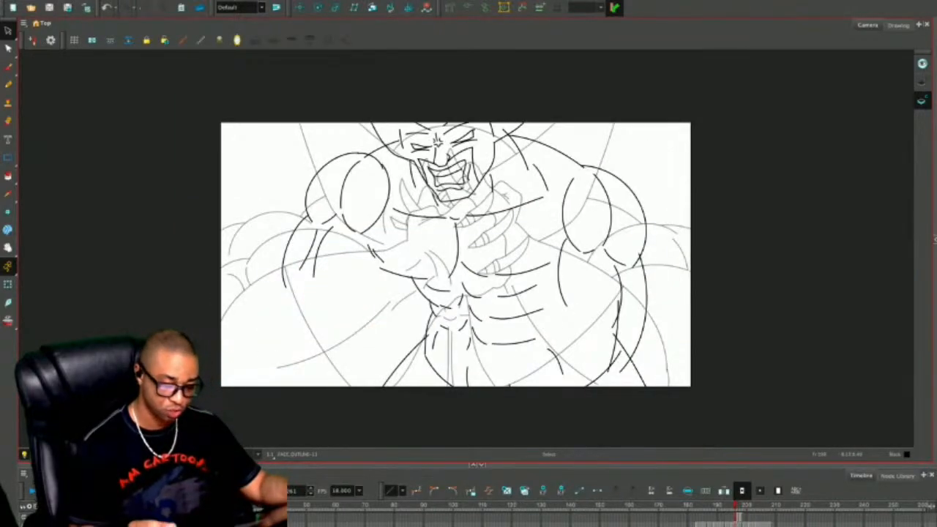
Cut the head and torso drawing, paste it on the frame after the arms, and show the arms through onion skin without the light table.
key(ctrl+a)
key(Delete)
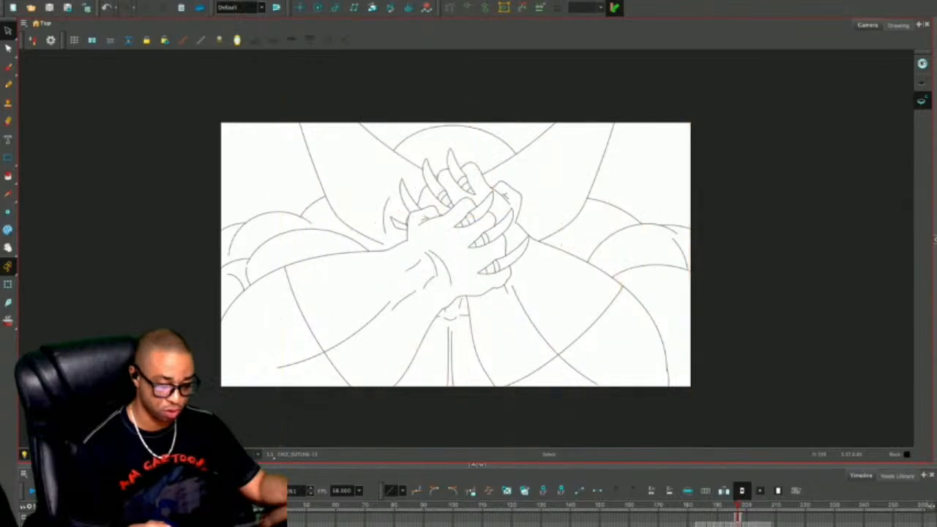
key(.)
key(ctrl+v)
key(Escape)
key(alt+o)
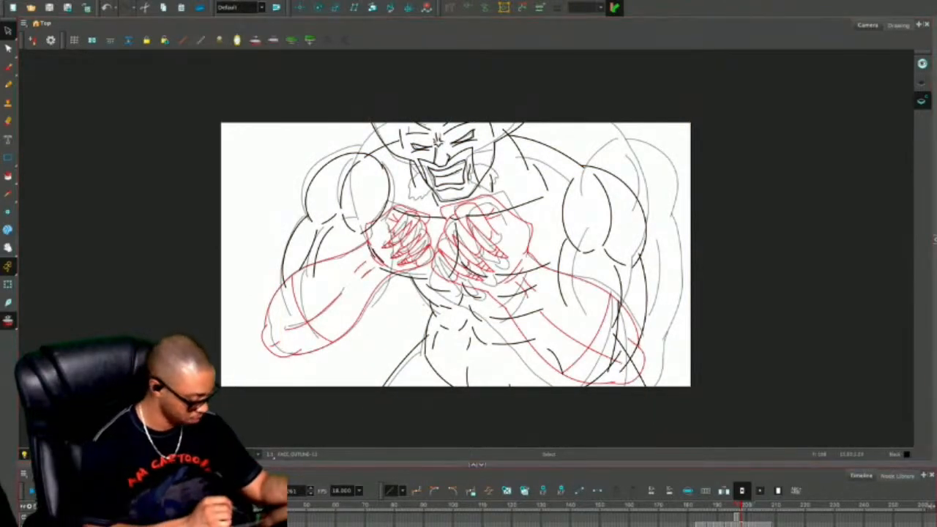
key(alt+o)
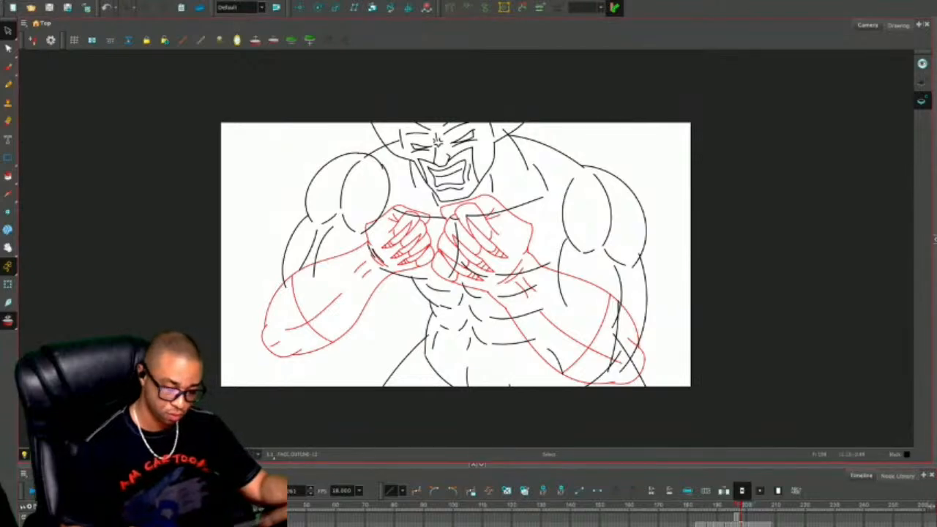
Delete the old upper-arm lines below the left shoulder and widen the shoulder's muscle curves slightly.
key(2)
key(space)
key(space)
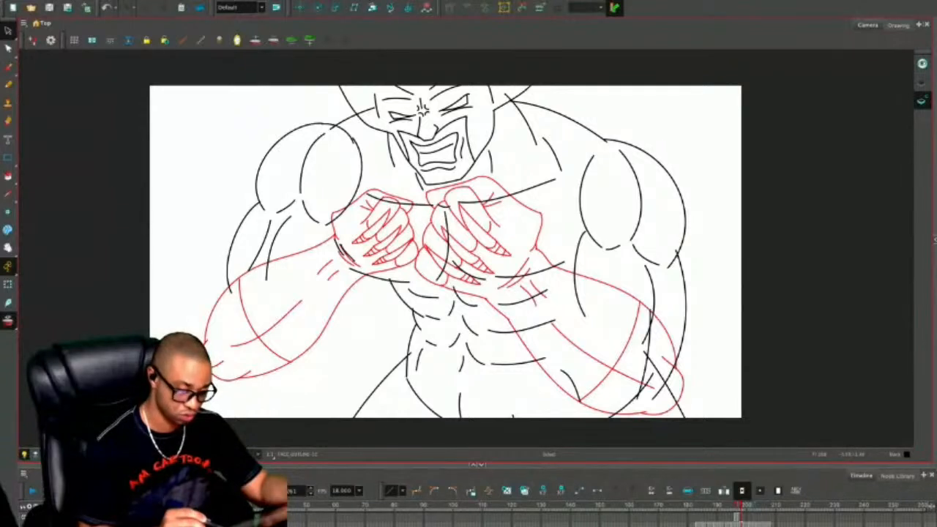
drag(298, 227, 240, 231)
key(Delete)
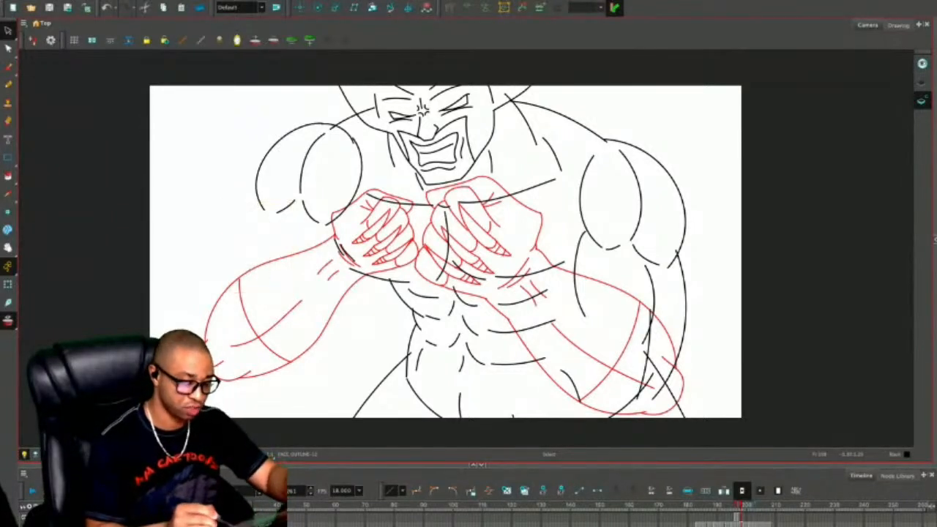
mouse_move(372, 154)
mouse_down()
mouse_move(287, 129)
mouse_move(322, 231)
mouse_move(372, 155)
mouse_move(326, 170)
mouse_up()
drag(363, 126, 371, 136)
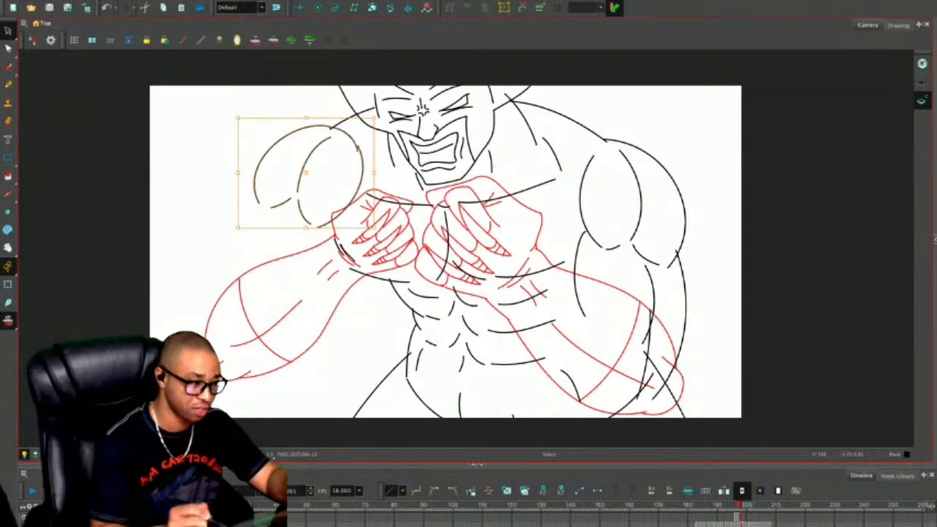
Redraw the left upper arm with an outer curve into the forearm, inner muscle lines and a short line near the fist.
key(alt+b)
drag(256, 196, 202, 303)
key(ctrl+z)
drag(257, 194, 218, 302)
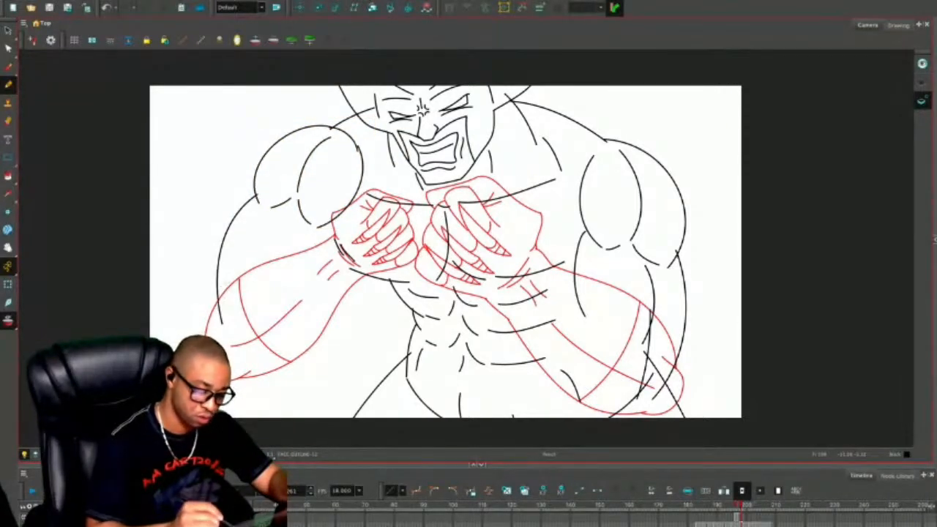
drag(333, 213, 316, 270)
drag(283, 220, 257, 310)
mouse_move(261, 238)
mouse_down()
mouse_move(250, 277)
mouse_move(213, 266)
mouse_up()
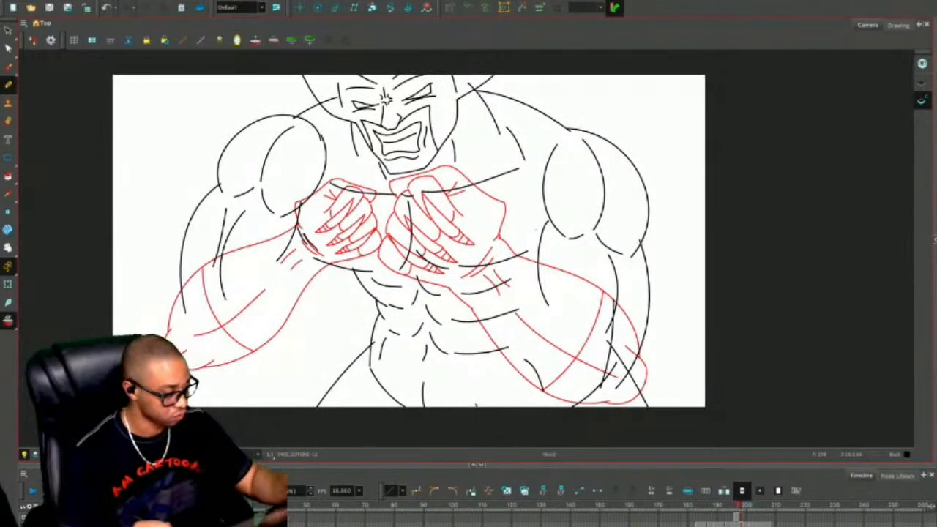
Draw the lower edges of both shoulder muscles, angled on the right shoulder and nearly flat on the left.
key(alt+s)
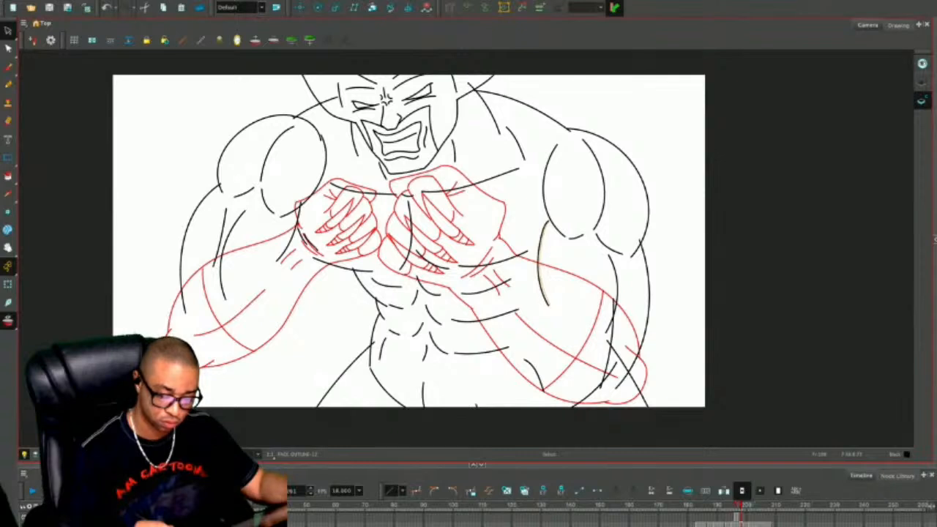
key(alt+/)
mouse_move(547, 219)
mouse_down()
mouse_move(559, 243)
mouse_move(654, 246)
mouse_up()
key(ctrl+z)
mouse_move(546, 220)
mouse_down()
mouse_move(596, 272)
mouse_move(651, 245)
mouse_up()
mouse_move(216, 178)
mouse_down()
mouse_move(248, 212)
mouse_move(304, 206)
mouse_up()
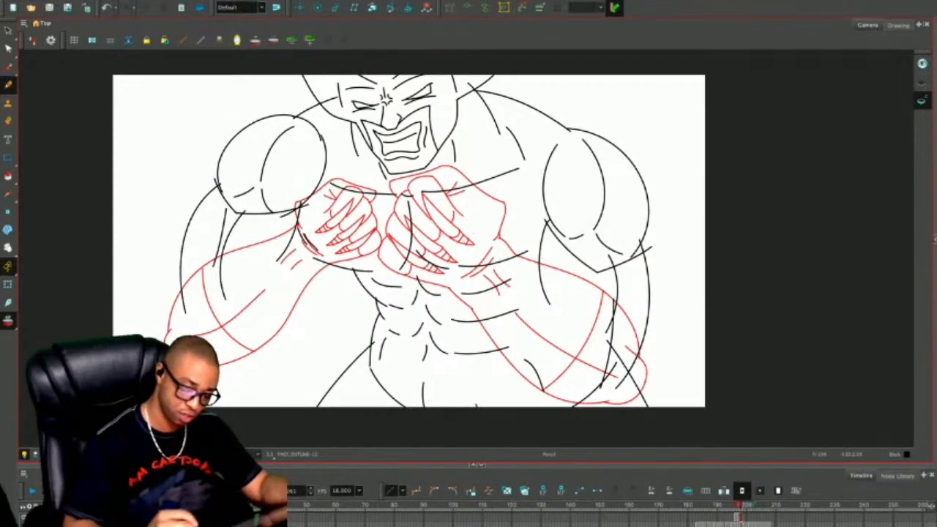
Draw a tilted rectangular belt buckle with an X-shaped emblem and curved upper and lower belt edges around the waist.
mouse_move(403, 336)
mouse_down()
mouse_move(389, 290)
mouse_move(388, 319)
mouse_move(433, 330)
mouse_move(439, 293)
mouse_move(390, 288)
mouse_move(393, 312)
mouse_up()
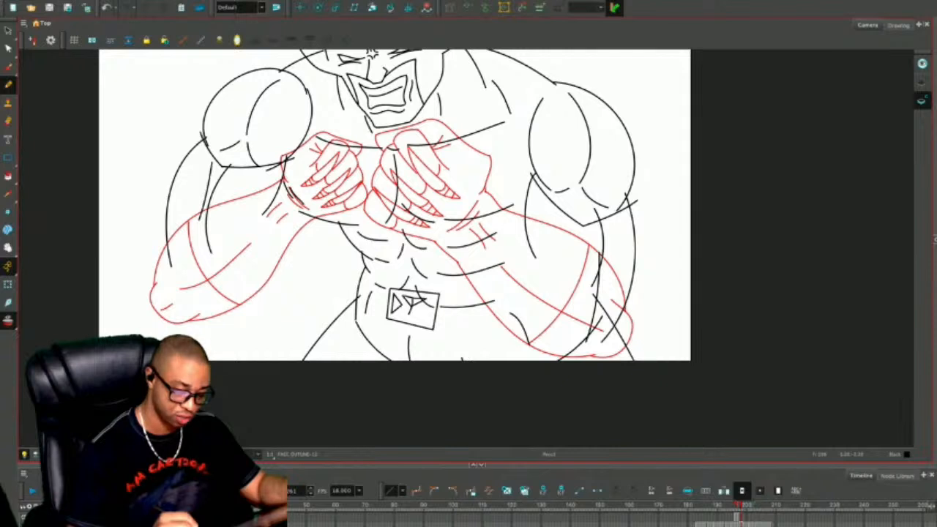
drag(401, 313, 429, 318)
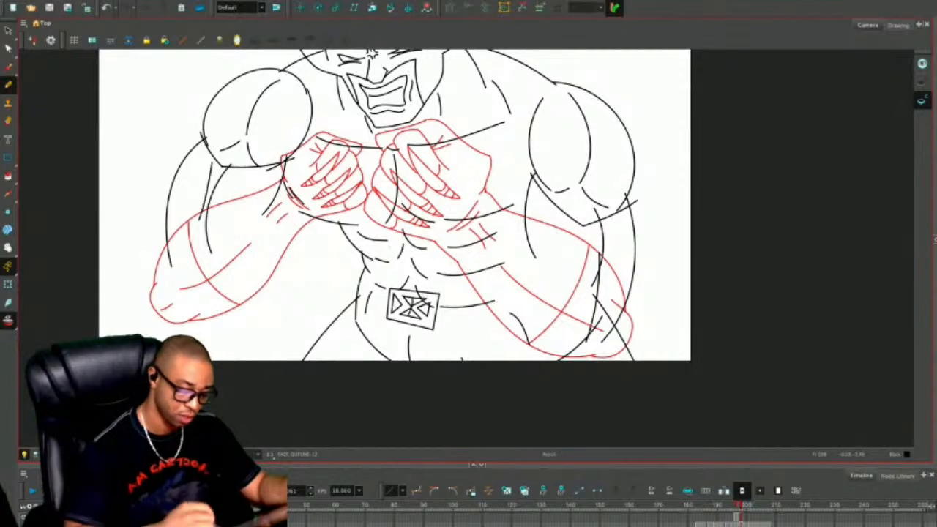
mouse_move(355, 276)
mouse_down()
mouse_move(394, 294)
mouse_move(360, 305)
mouse_move(348, 296)
mouse_up()
drag(437, 297, 539, 284)
key(ctrl+z)
drag(438, 297, 554, 277)
drag(431, 325, 562, 326)
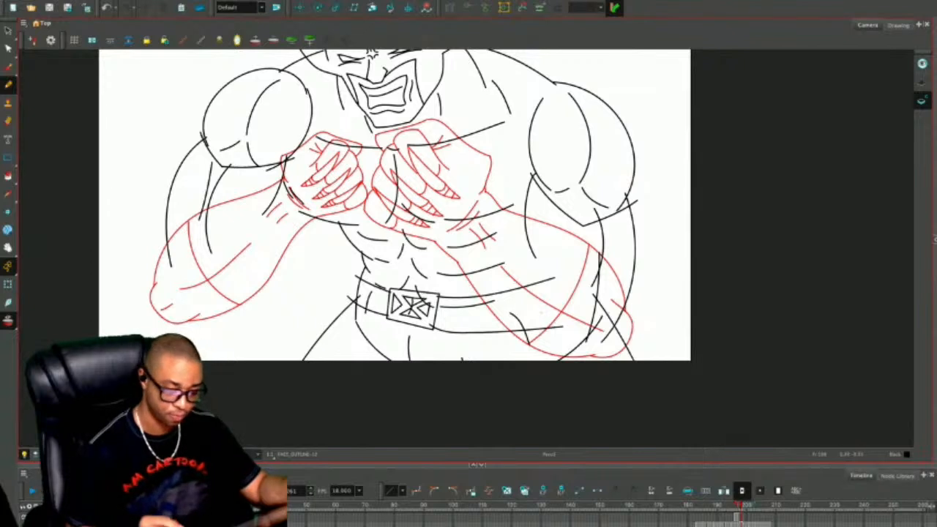
key(ctrl+z)
drag(430, 326, 543, 337)
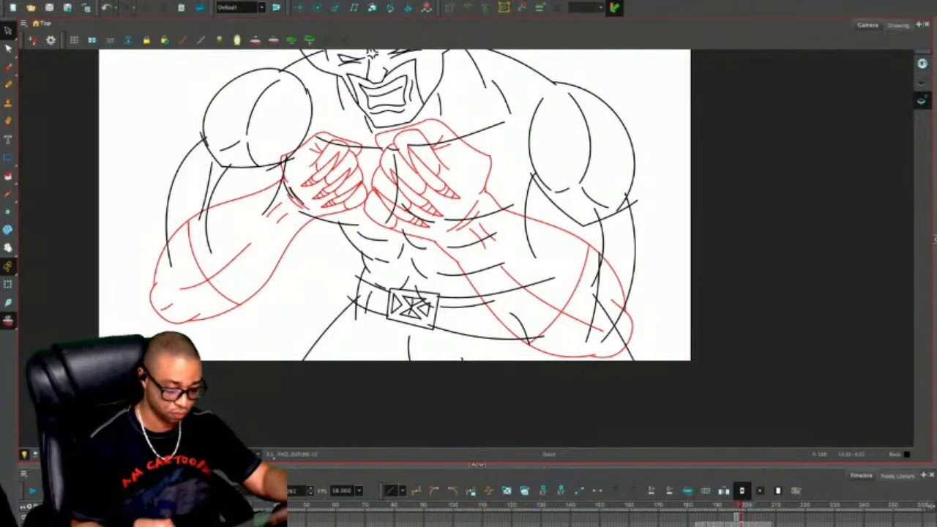
Clean up the hip and thigh lines so the left thigh starts at the belt's lower edge.
click(338, 315)
drag(339, 315, 338, 321)
key(ctrl+z)
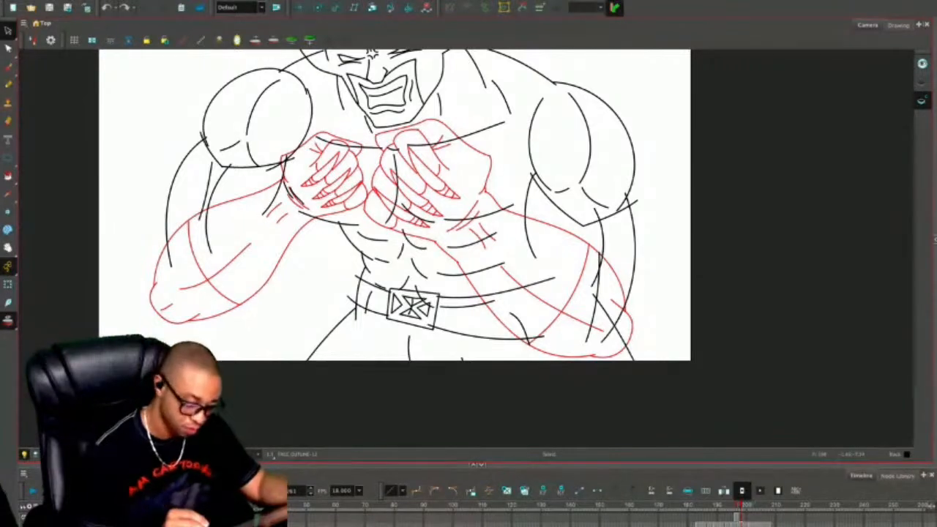
key(alt+e)
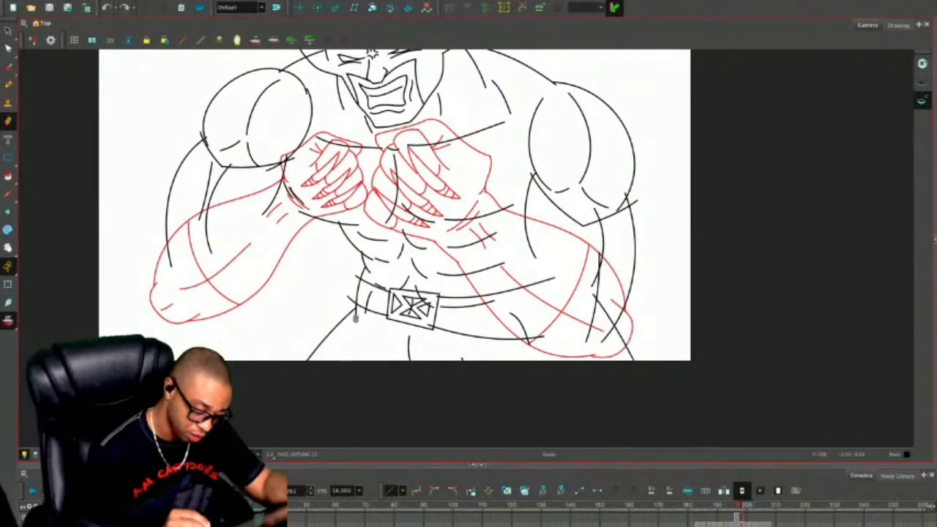
key(alt+b)
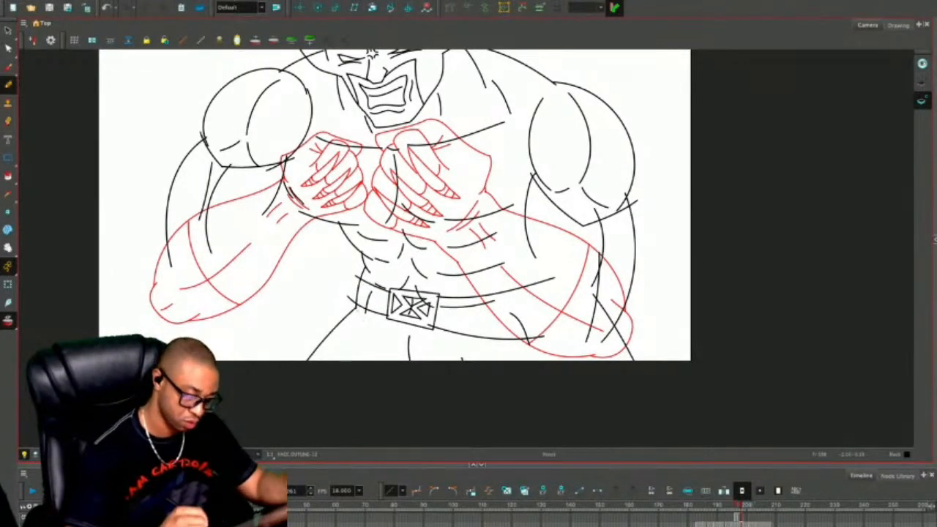
Replace the centre line below the belt with two short curves under the buckle.
key(alt+s)
click(408, 347)
key(Delete)
key(alt+slash)
drag(381, 328, 390, 360)
drag(432, 337, 434, 360)
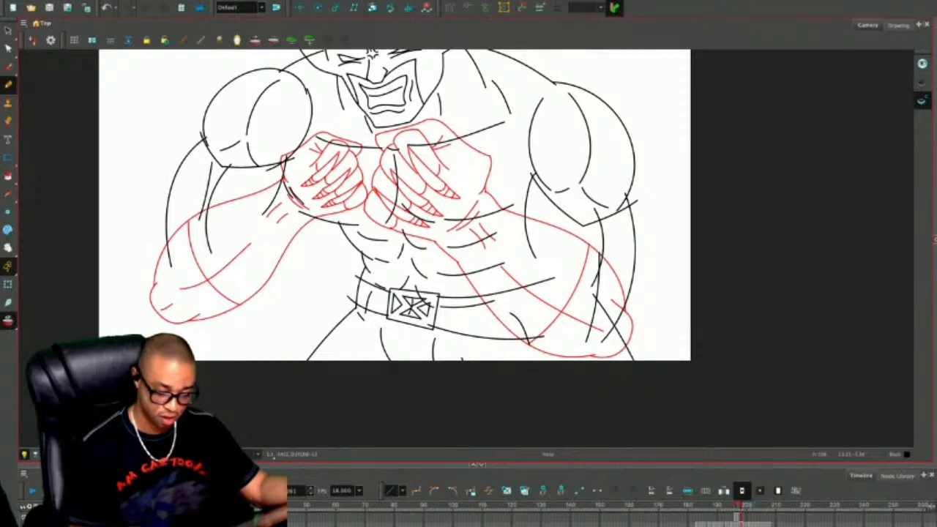
drag(418, 271, 403, 354)
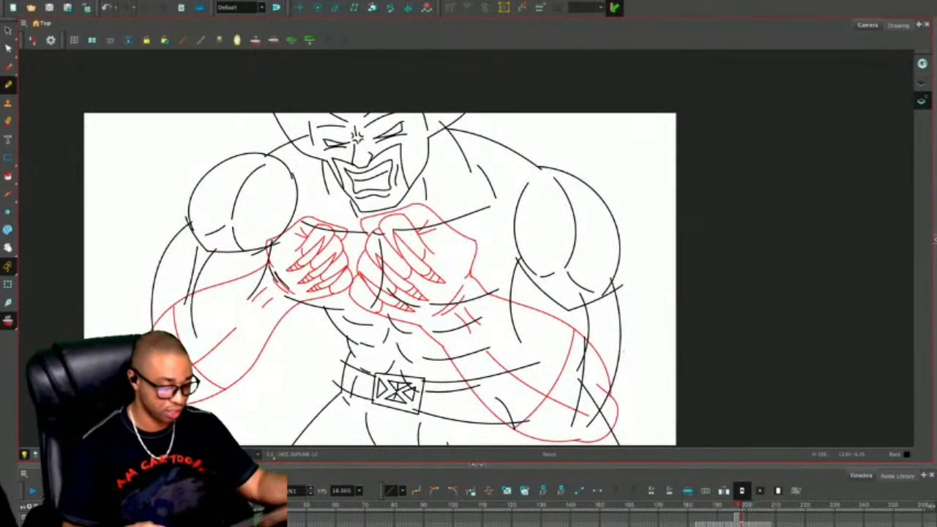
Erase the black chest and centre lines that cross the two red fists.
key(alt+e)
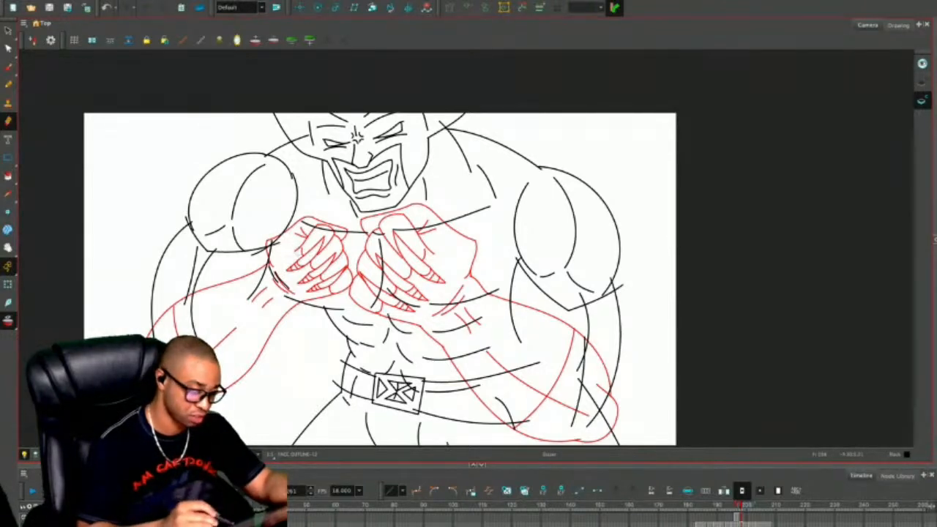
key(2)
key(2)
drag(280, 202, 448, 174)
mouse_move(377, 175)
mouse_down()
mouse_move(435, 188)
mouse_move(403, 182)
mouse_up()
mouse_move(491, 184)
mouse_down()
mouse_move(502, 246)
mouse_move(480, 306)
mouse_up()
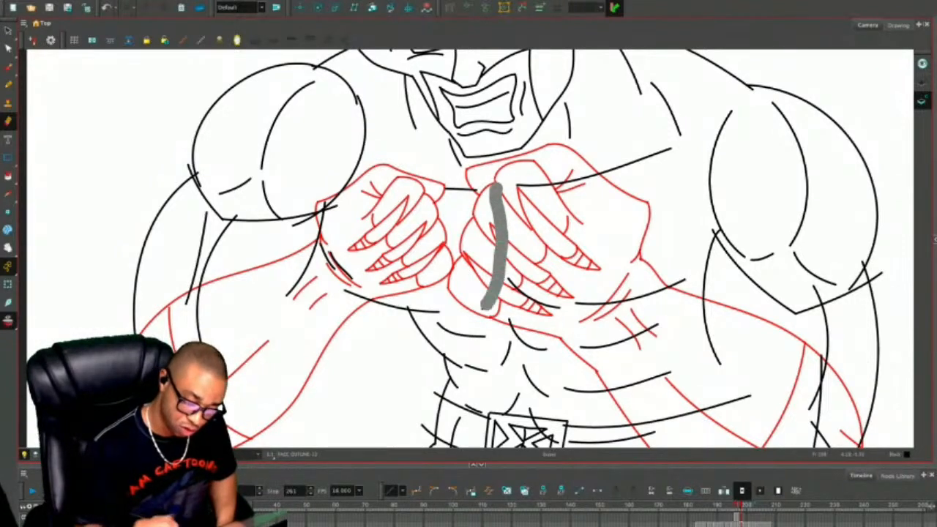
drag(505, 274, 567, 313)
drag(663, 290, 581, 292)
drag(596, 177, 502, 182)
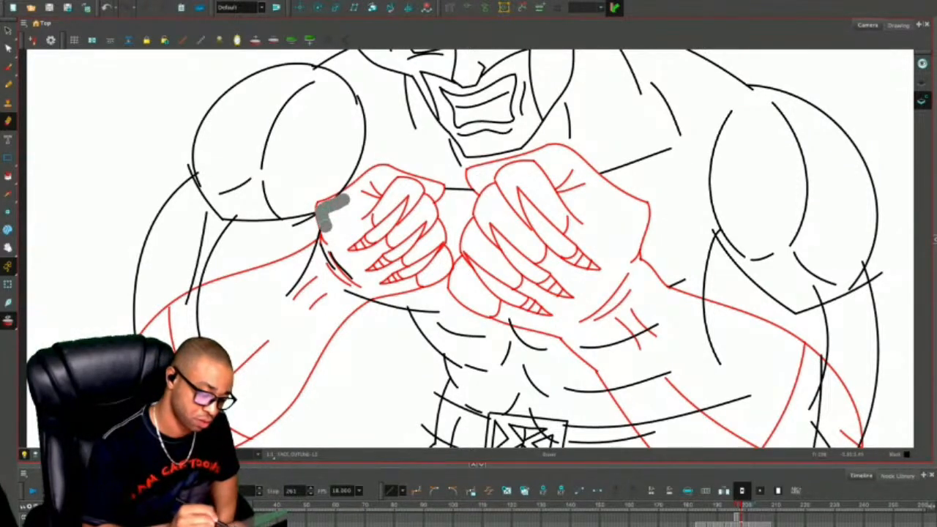
Erase the torso and upper-arm lines overlapping the left wrist and forearm, plus the overshoots at the left shoulder's lower edge.
drag(324, 243, 284, 293)
drag(324, 247, 366, 298)
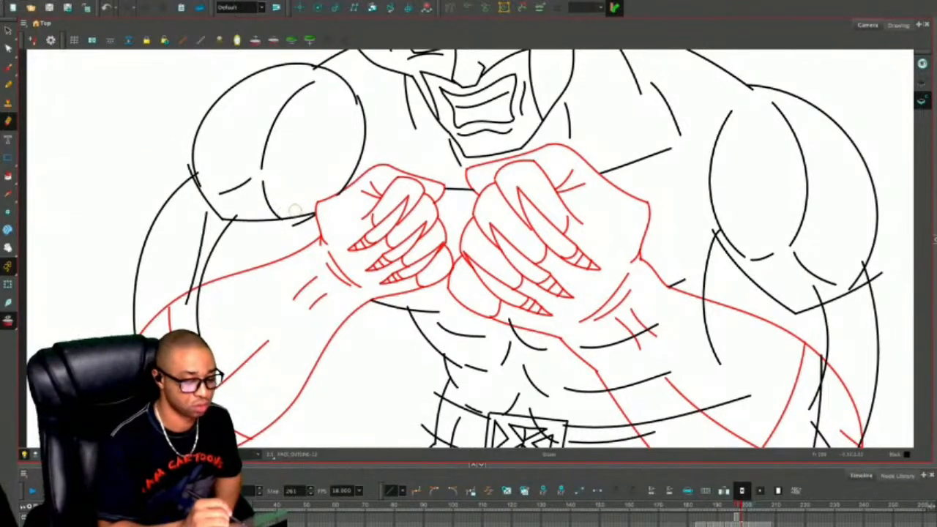
drag(296, 229, 314, 218)
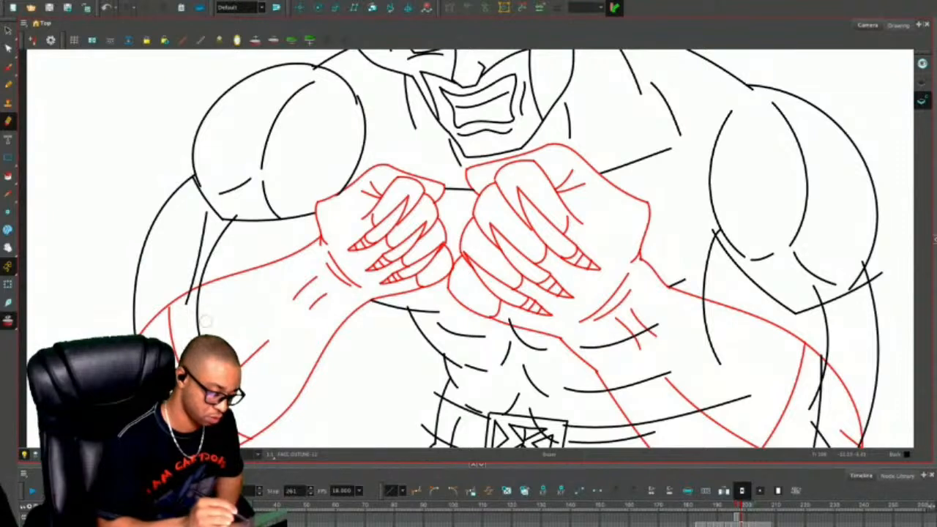
mouse_move(201, 292)
mouse_down()
mouse_move(195, 333)
mouse_move(202, 301)
mouse_up()
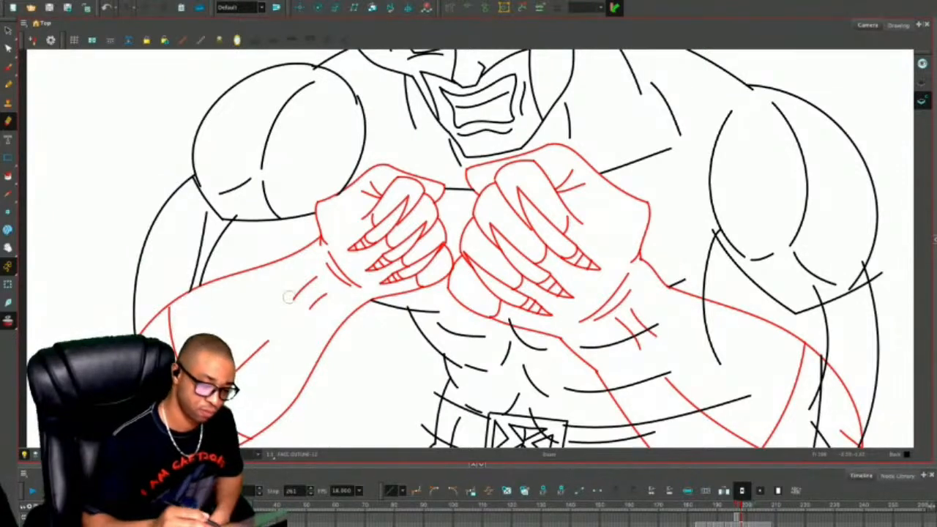
Narrow the inner curve of the left shoulder slightly so it joins the curve above it.
key(alt+s)
click(364, 139)
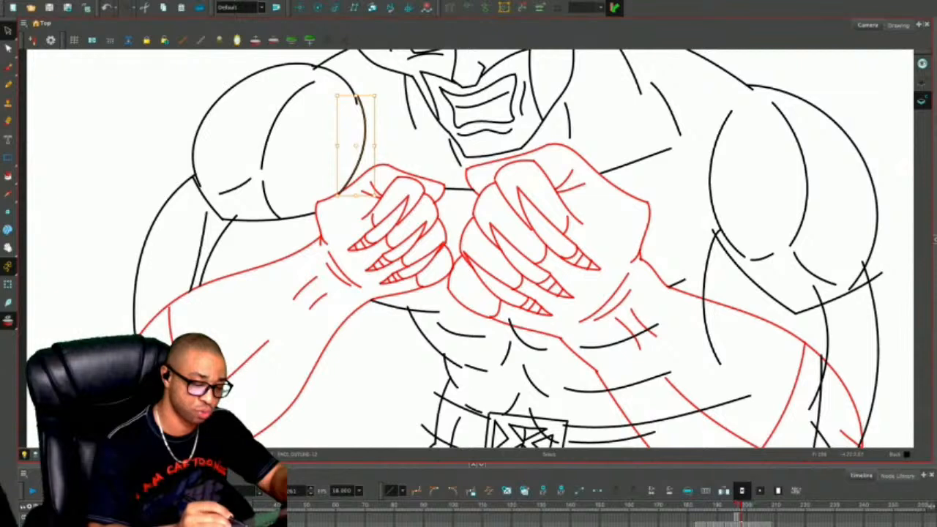
drag(373, 146, 370, 146)
key(Escape)
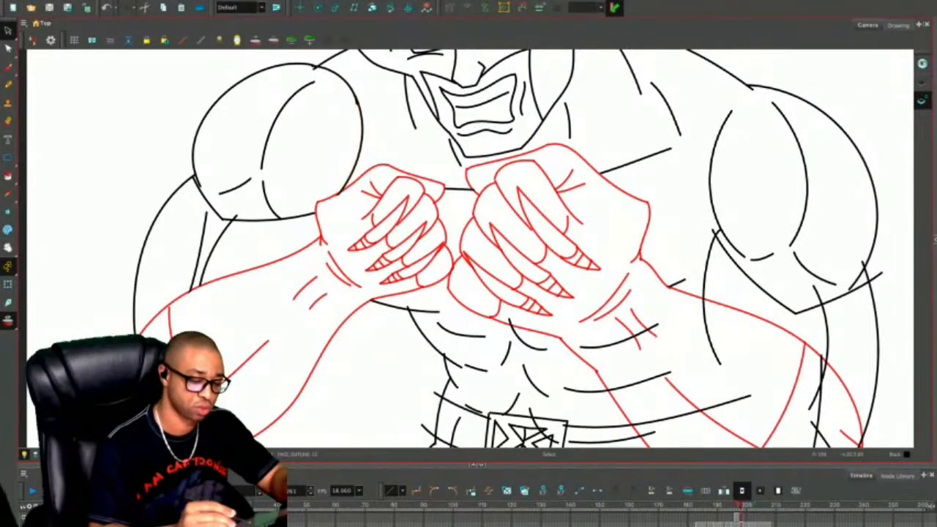
Erase the overshoots at the belt's left end and delete the stray abdominal line crossing the buckle.
key(alt+/)
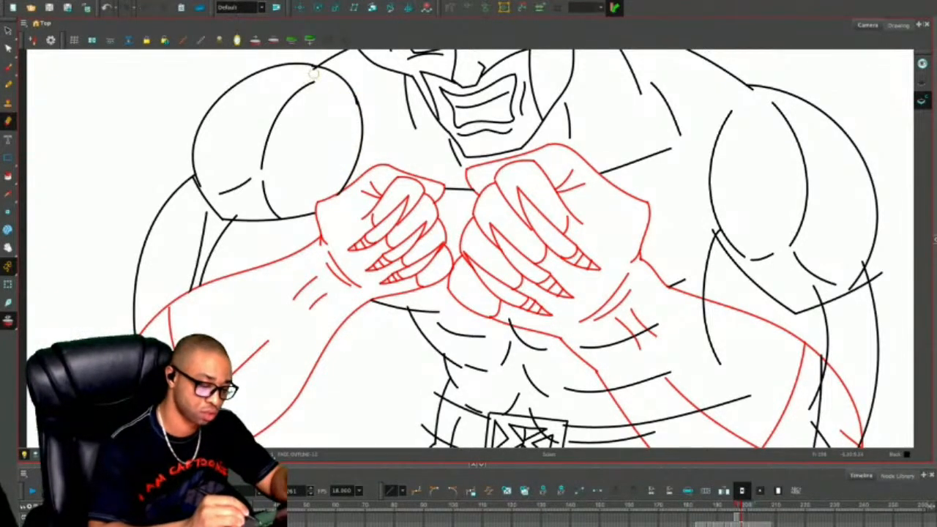
drag(738, 280, 676, 184)
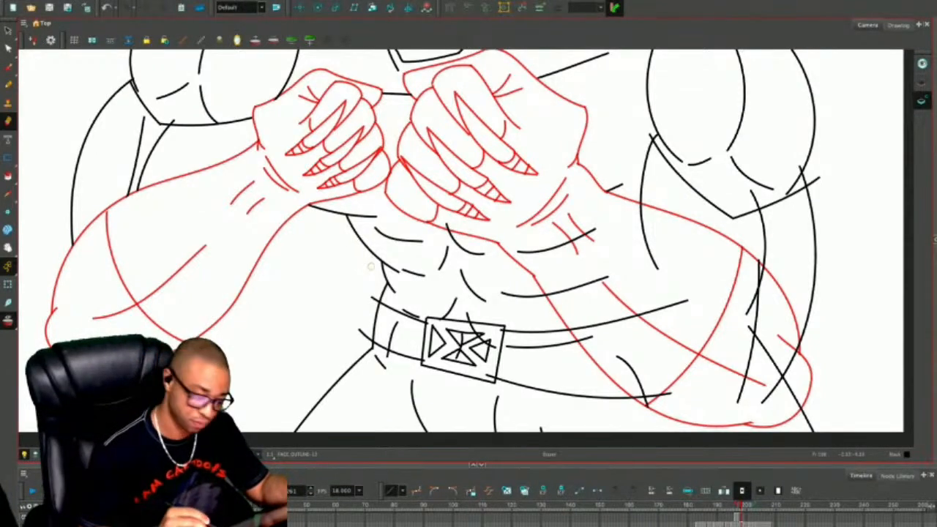
drag(375, 296, 373, 295)
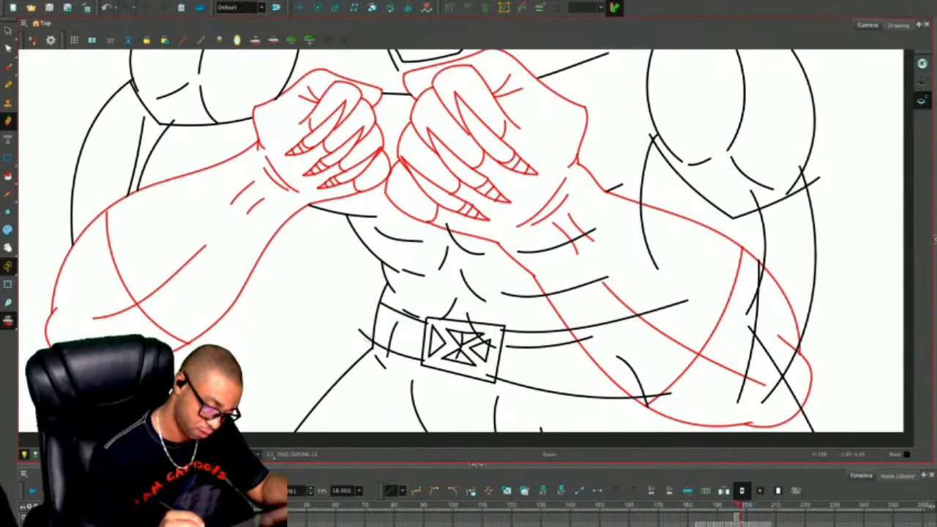
drag(368, 339, 362, 329)
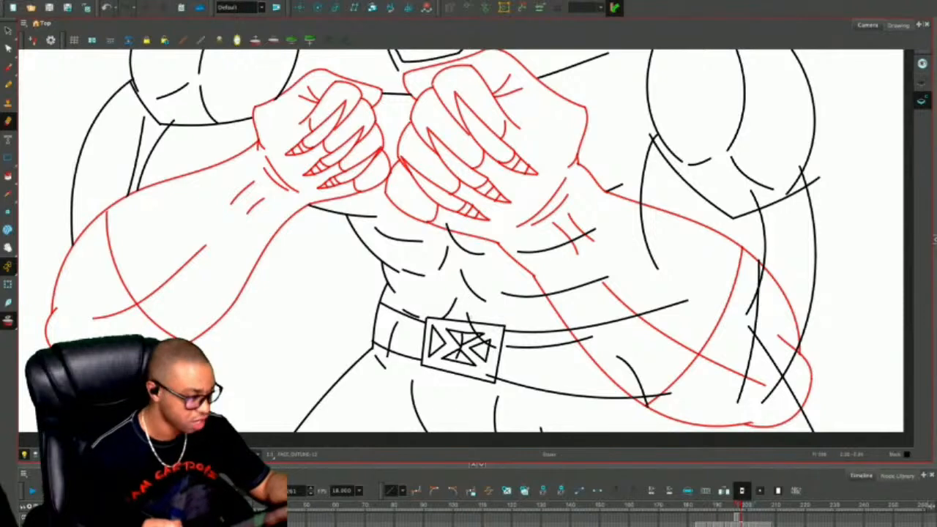
key(alt+s)
click(476, 329)
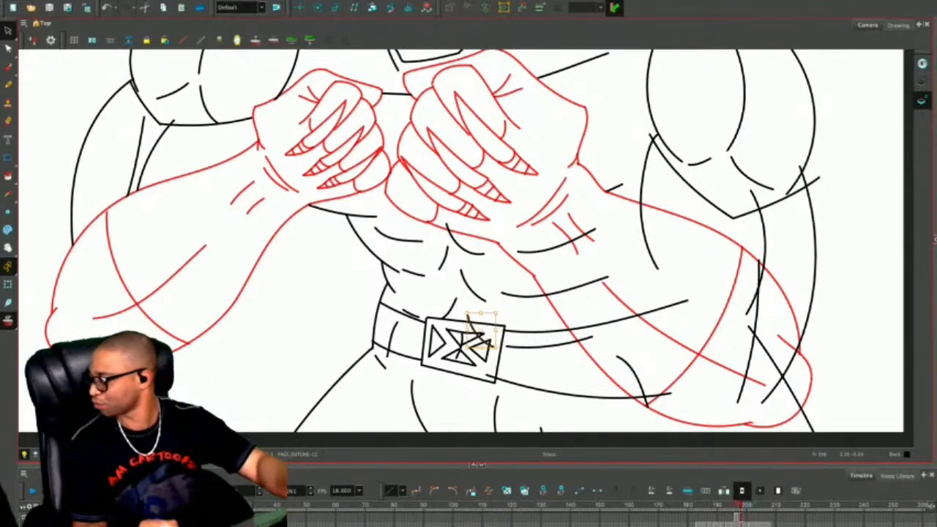
key(Delete)
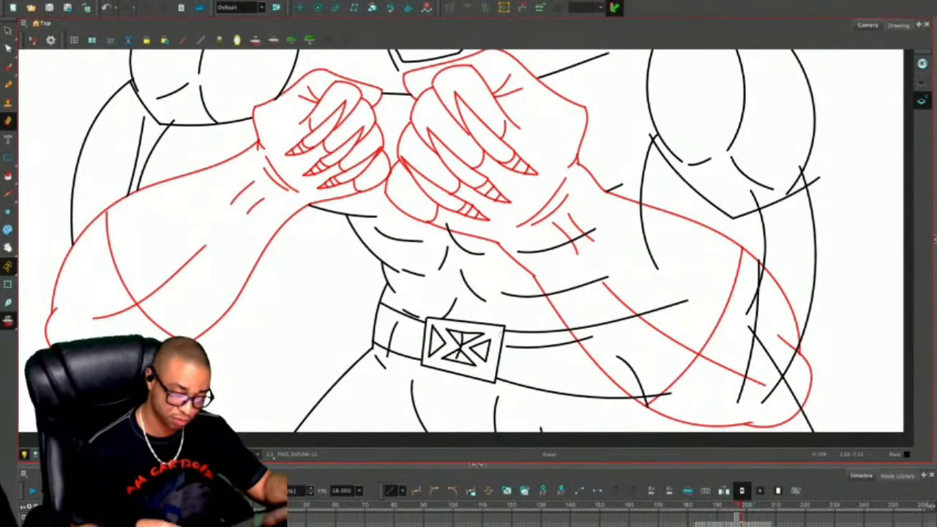
Replace the central abdominal lines with a new midline down to the buckle and curved muscle lines on its left side.
key(alt+s)
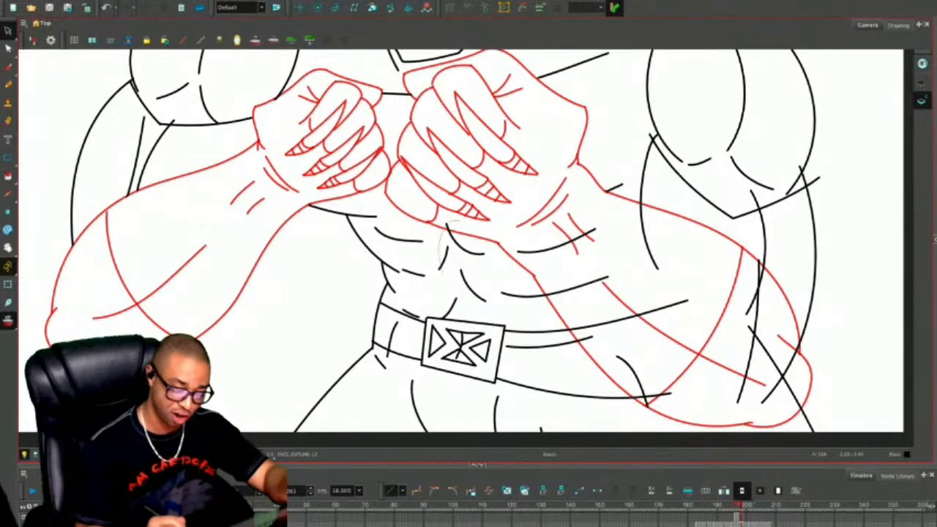
key(alt+b)
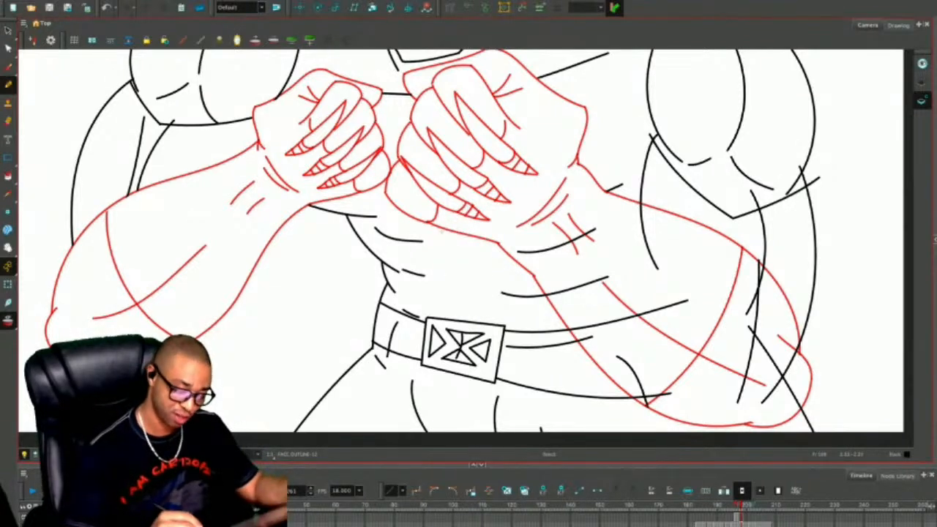
mouse_move(443, 218)
mouse_down()
mouse_move(462, 250)
mouse_move(480, 255)
mouse_move(487, 298)
mouse_move(465, 322)
mouse_up()
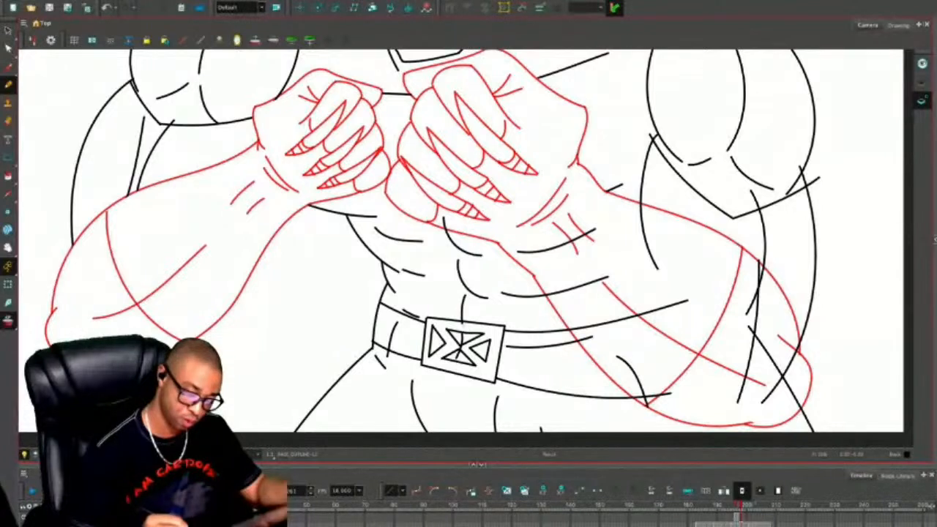
drag(417, 284, 440, 289)
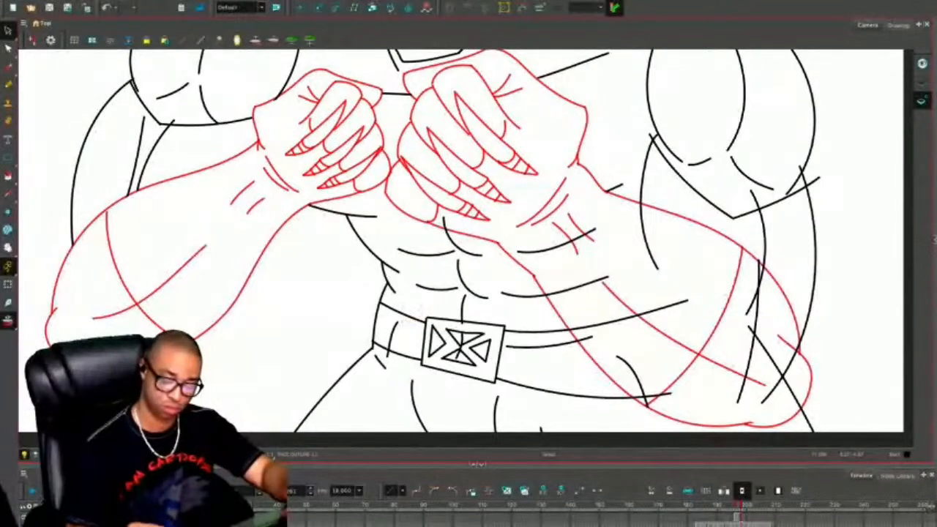
Delete the two curved abdominal lines that run beneath the right forearm.
key(ctrl+z)
key(ctrl+z)
key(alt+/)
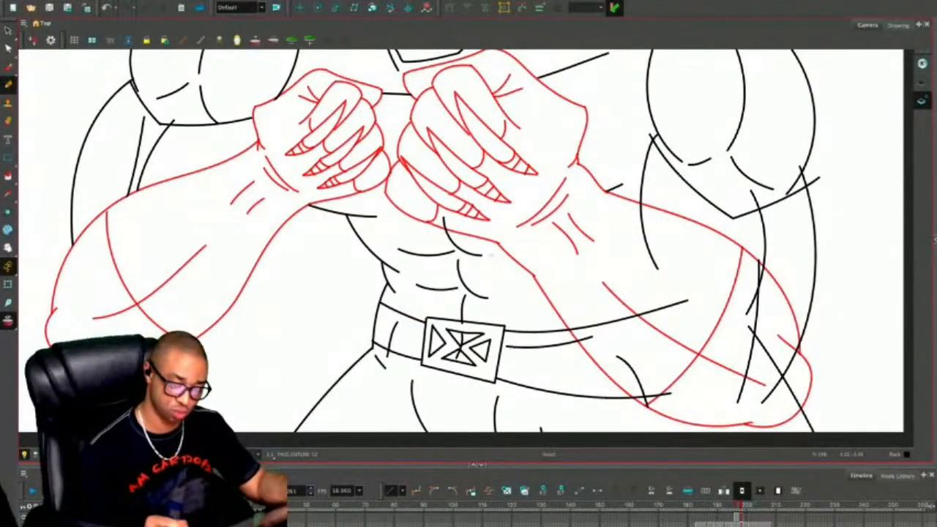
Draw two curved abdominal lines to the right of the midline and add shorter secondary contours across the stomach muscles.
drag(496, 256, 541, 246)
drag(511, 296, 554, 288)
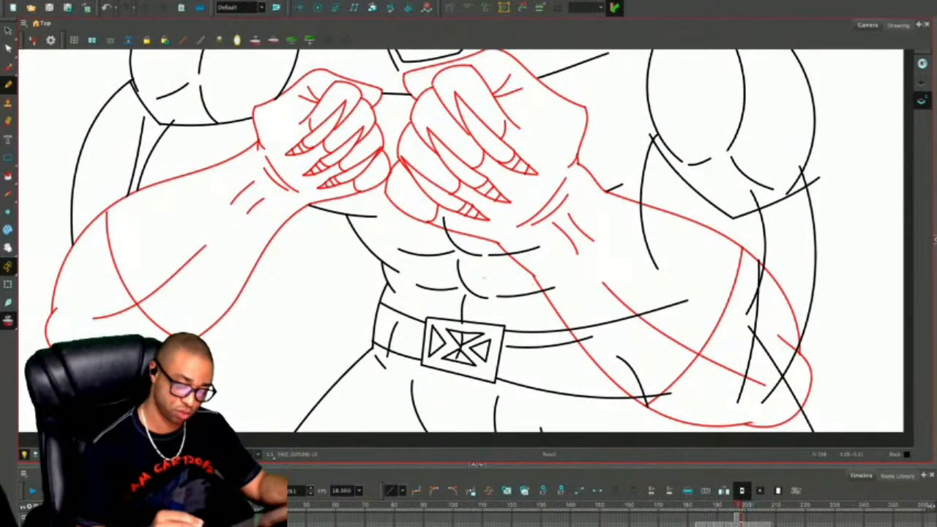
drag(374, 219, 407, 273)
key(ctrl+z)
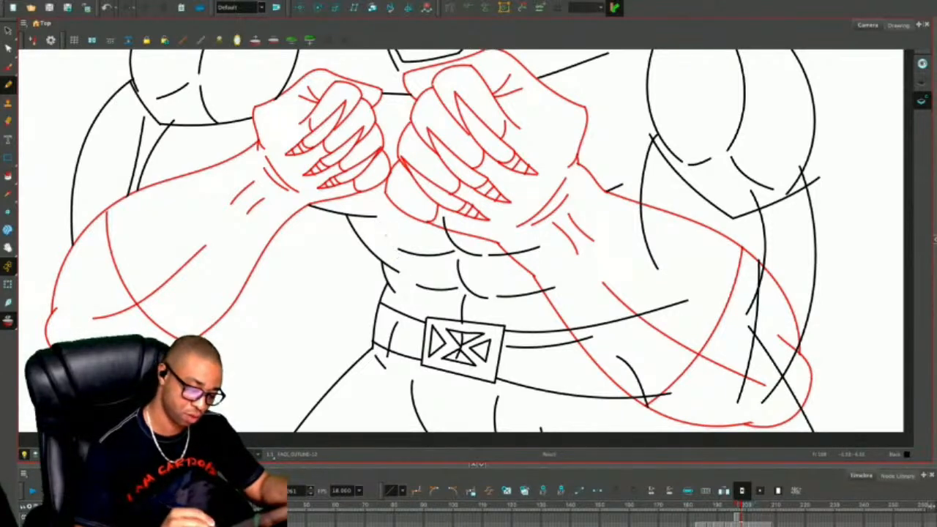
mouse_move(386, 241)
mouse_down()
mouse_move(405, 275)
mouse_move(402, 306)
mouse_move(450, 272)
mouse_up()
drag(397, 232, 530, 270)
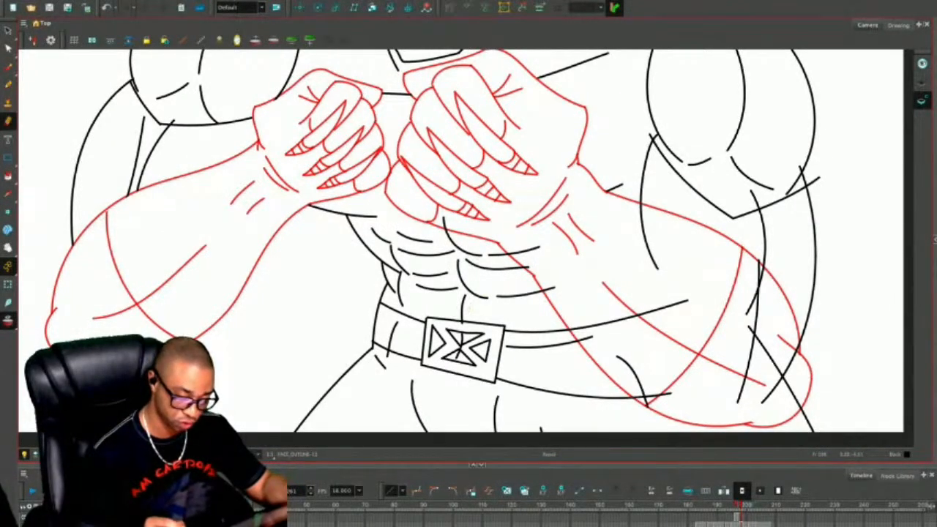
Delete the upper belt line ends that show through the right forearm and the stray curve near its elbow.
scroll(395, 344, down, 4)
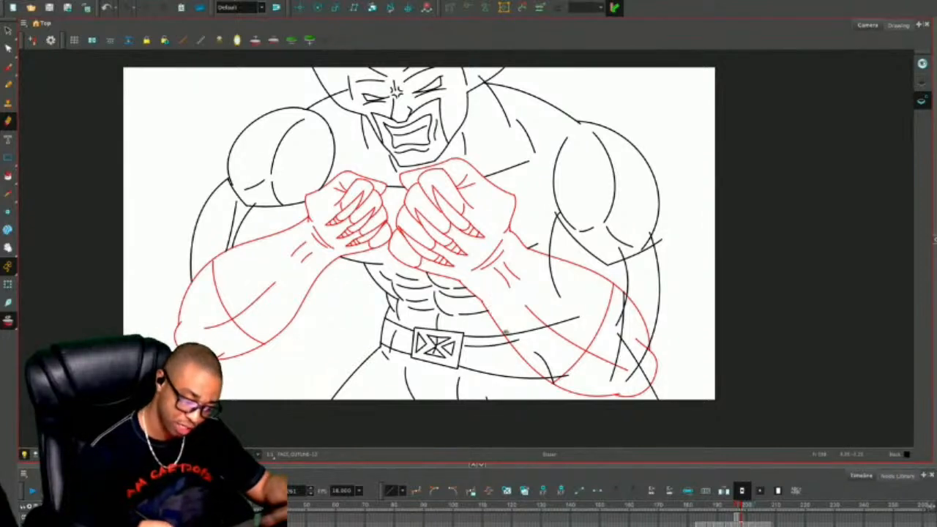
drag(517, 341, 513, 340)
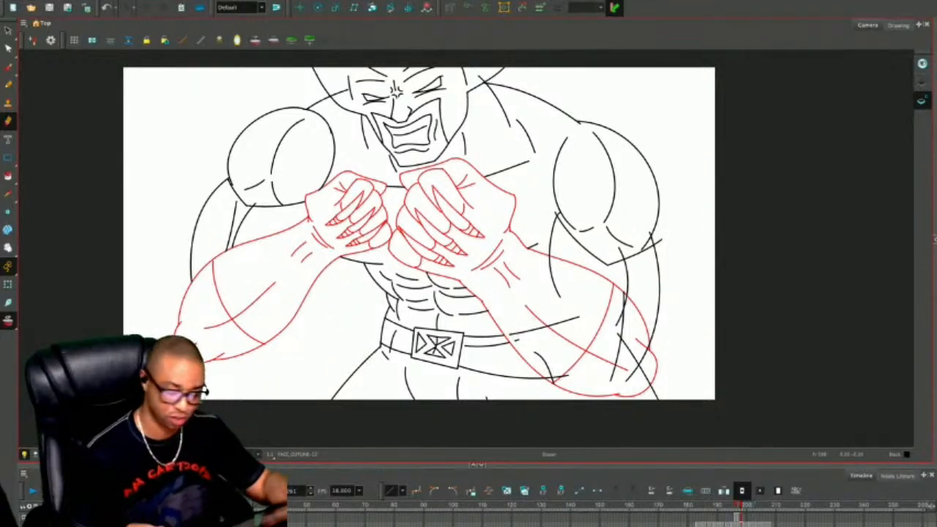
key(alt+s)
click(522, 333)
key(Delete)
click(543, 366)
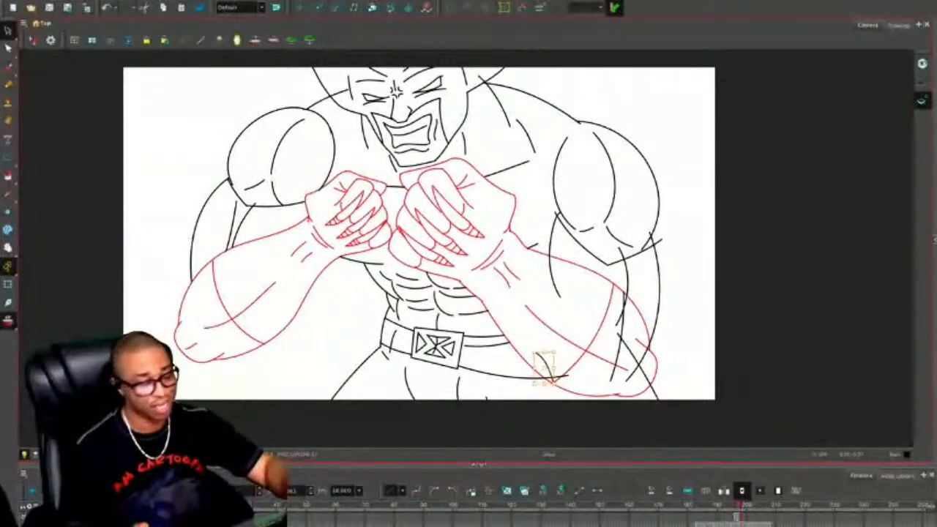
key(Delete)
Erase the right upper-arm lines that show through the forearm and trim the overshoots beneath the right shoulder.
key(alt+e)
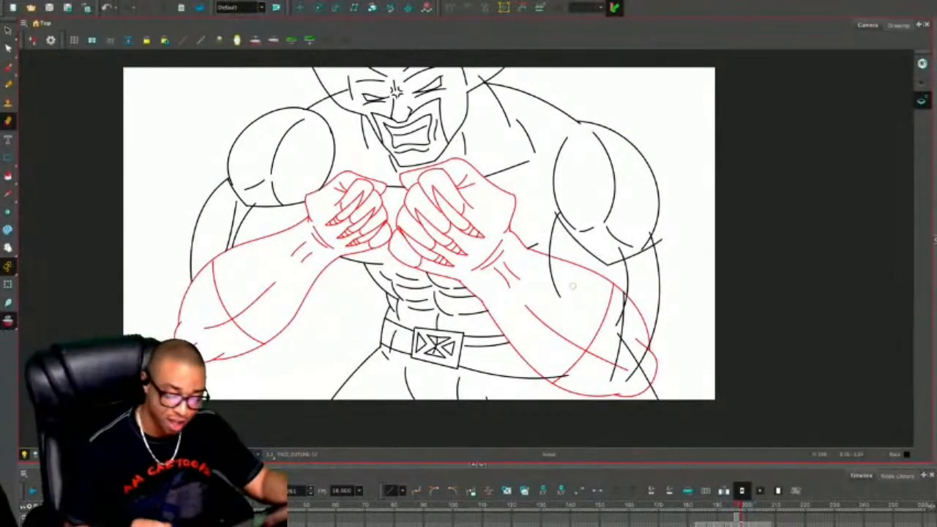
drag(549, 257, 561, 302)
mouse_move(621, 294)
mouse_down()
mouse_move(623, 307)
mouse_move(622, 299)
mouse_up()
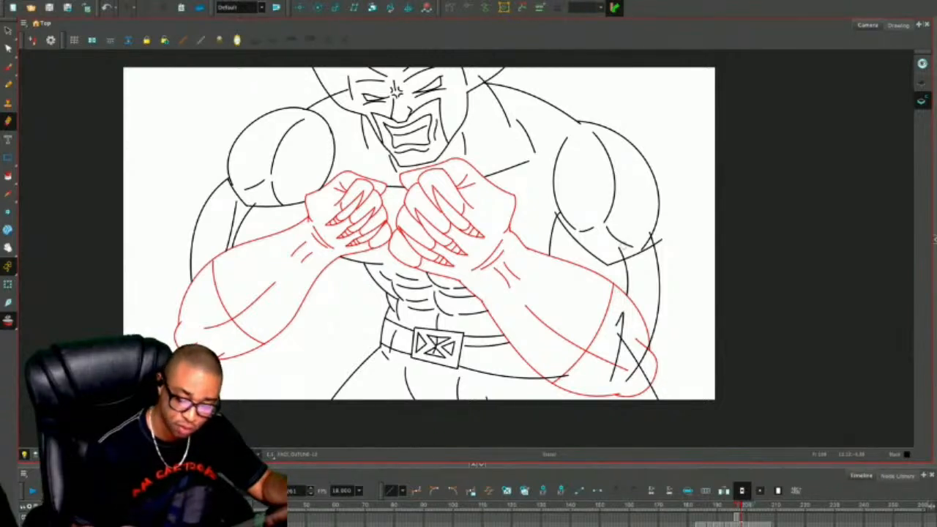
drag(620, 250, 623, 255)
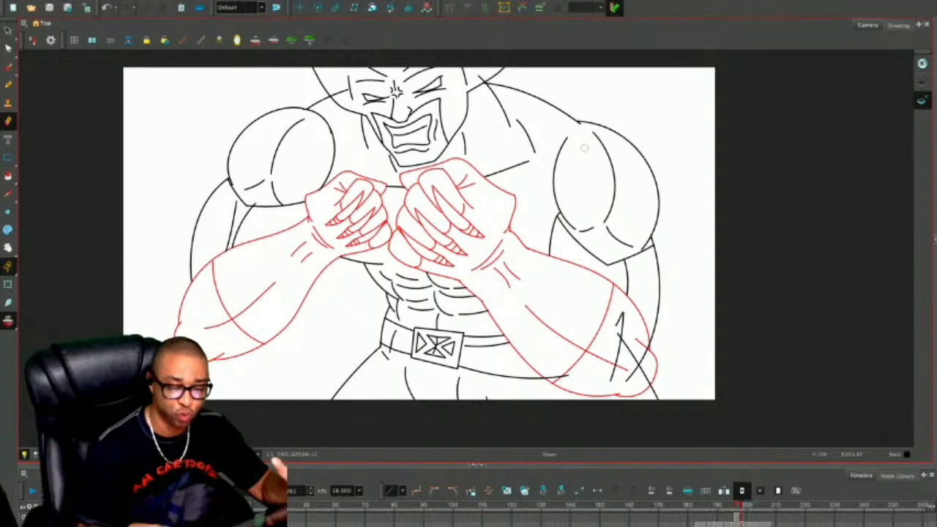
Erase the left shoulder line inside the mask and the leftover arm and belt lines inside the right forearm.
drag(479, 75, 468, 125)
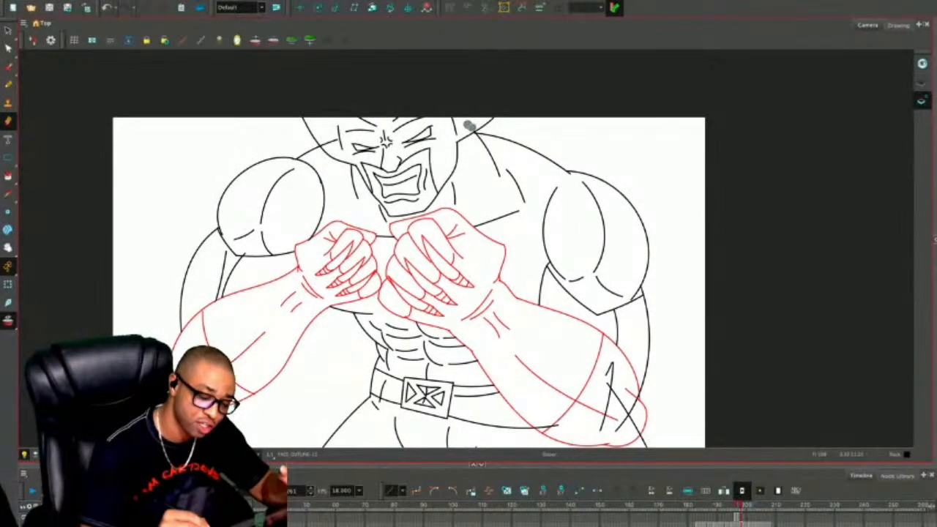
drag(332, 140, 322, 143)
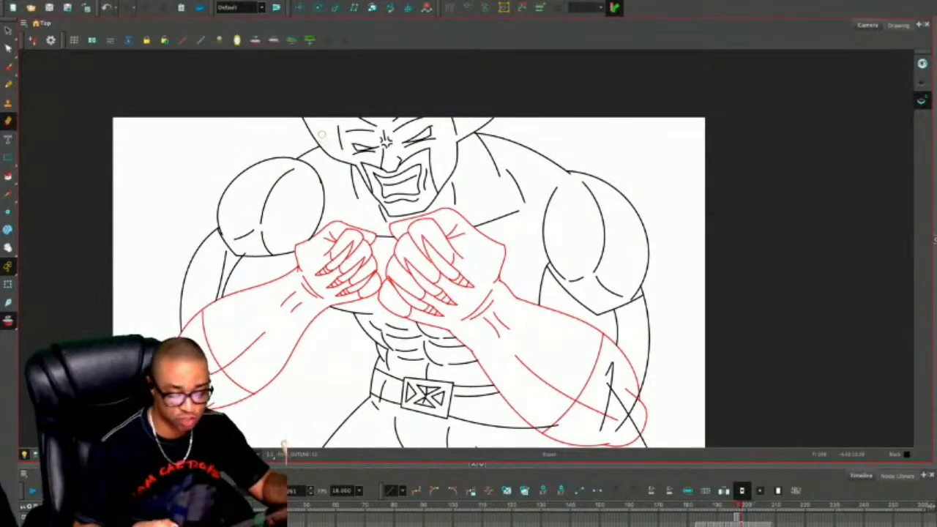
drag(543, 370, 526, 319)
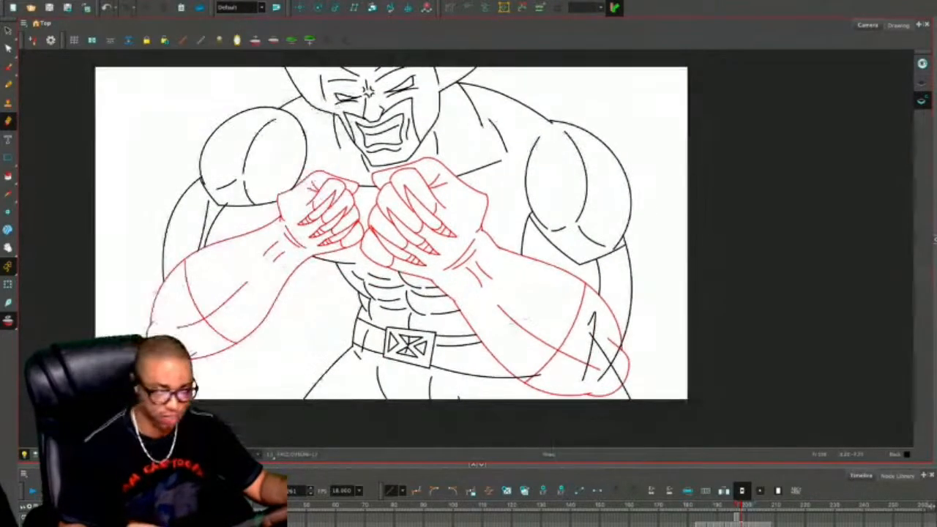
mouse_move(591, 309)
mouse_down()
mouse_move(593, 354)
mouse_move(584, 370)
mouse_move(594, 344)
mouse_move(611, 370)
mouse_up()
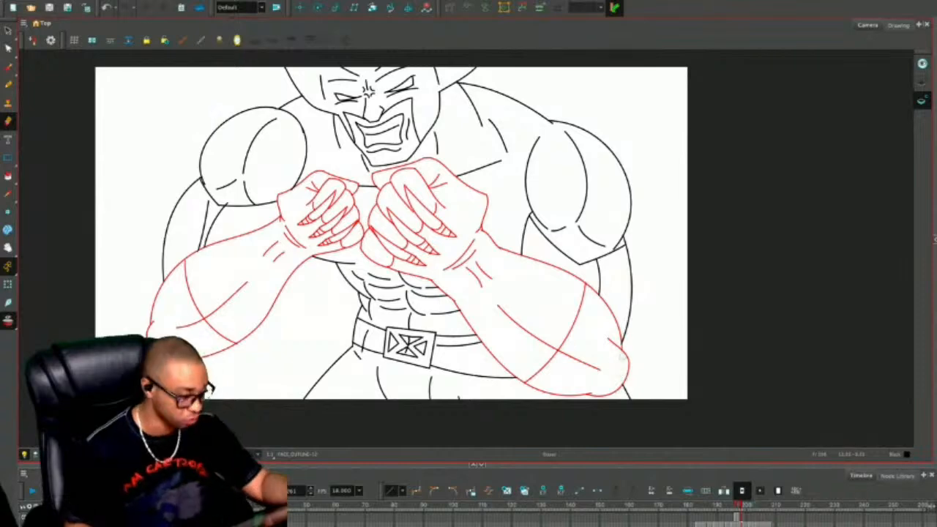
Reveal the artwork outside the camera frame, delete the outer line of the right leg, and mask the outside area again.
key(1)
key(alt+s)
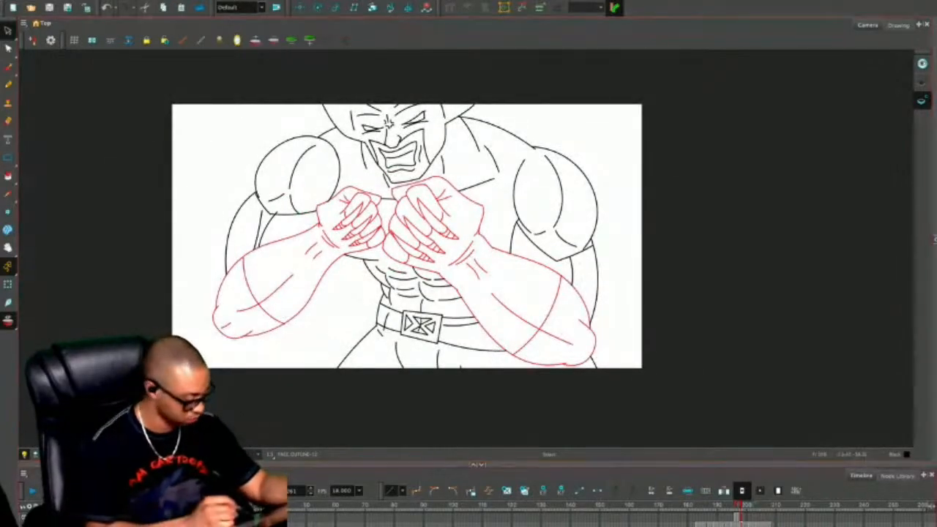
key(shift+c)
click(607, 393)
key(Delete)
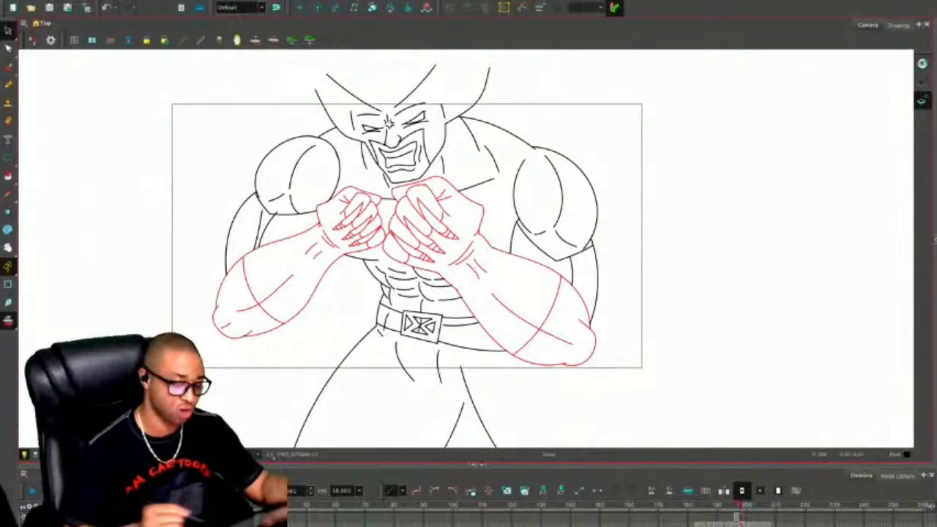
key(shift+c)
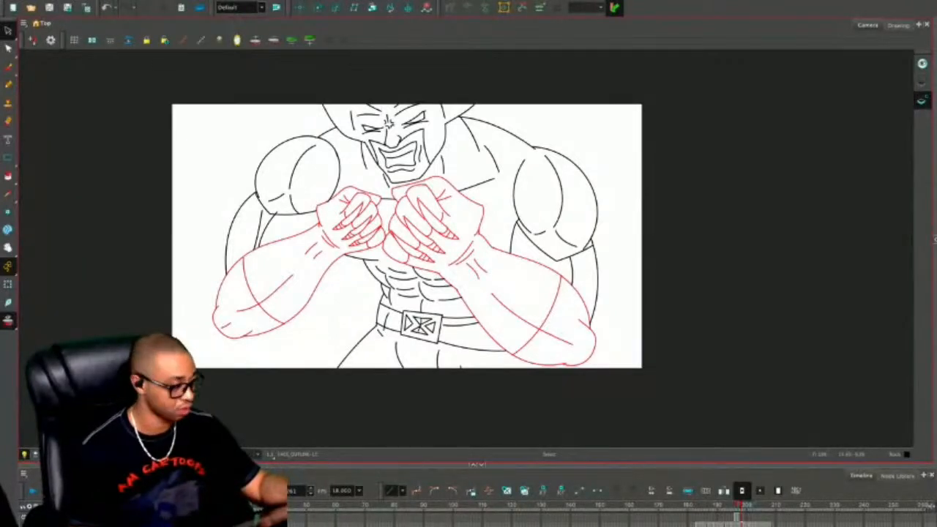
Draw a nearly horizontal line across the legs just below the camera frame.
key(alt+/)
drag(316, 373, 586, 376)
key(ctrl+z)
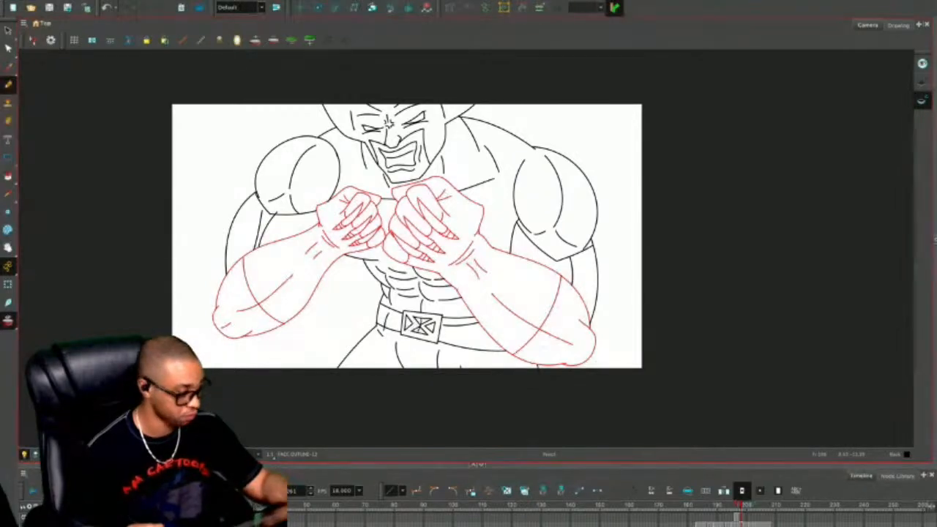
Cut the clawed forearms from the preceding frame and paste them onto the body drawing.
key(.)
key(ctrl+a)
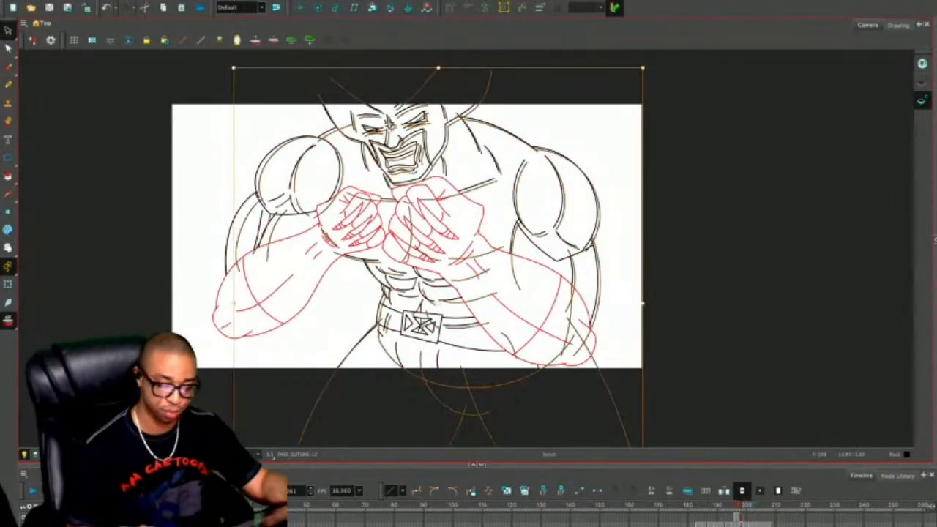
key(Escape)
key(.)
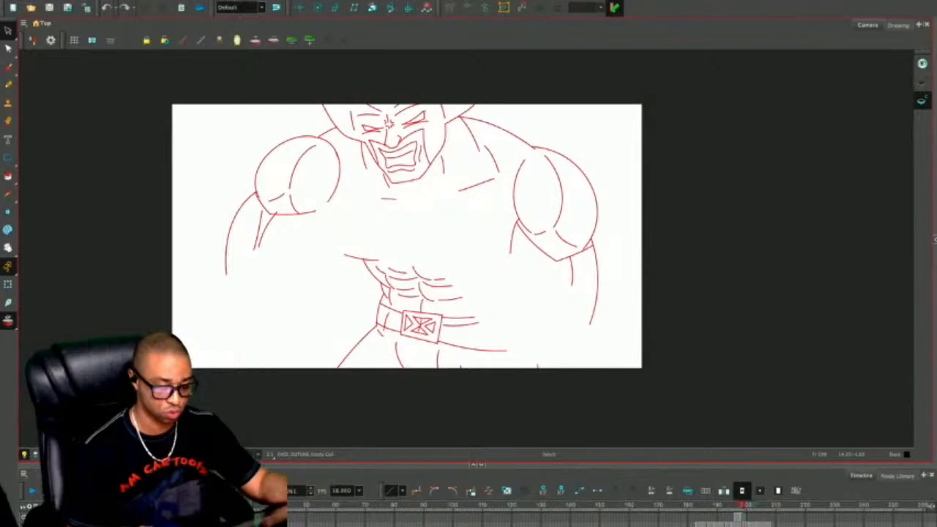
key(ctrl+a)
key(ctrl+x)
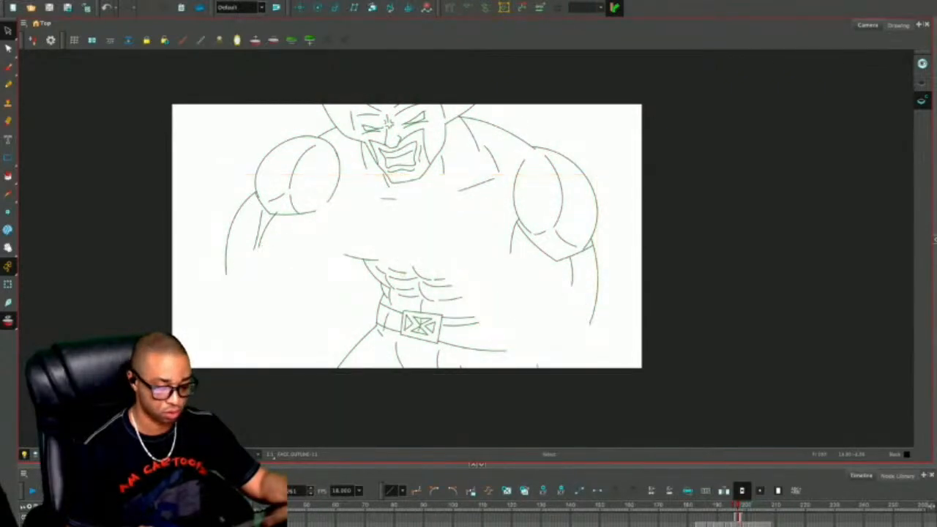
key(ctrl+v)
key(Escape)
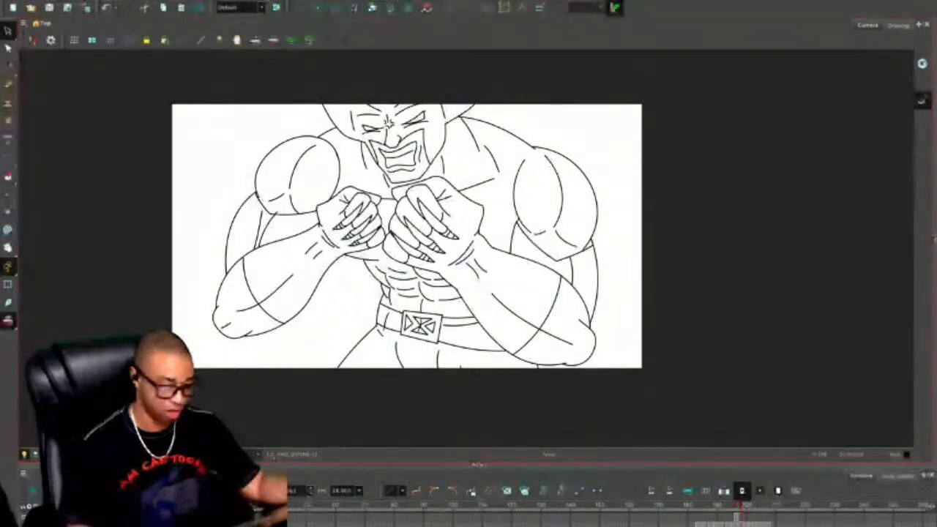
Draw a nearly horizontal line across the mask's horns just above the camera frame.
key(ctrl+a)
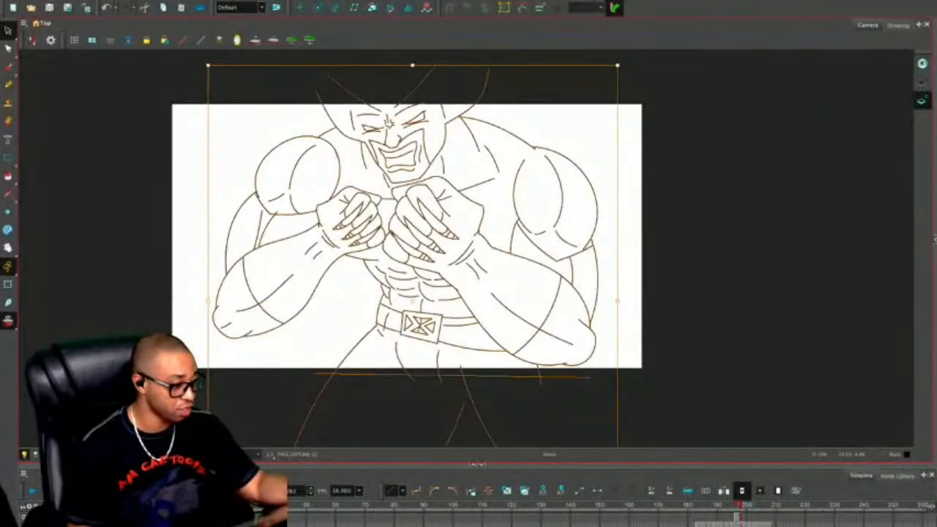
key(alt+slash)
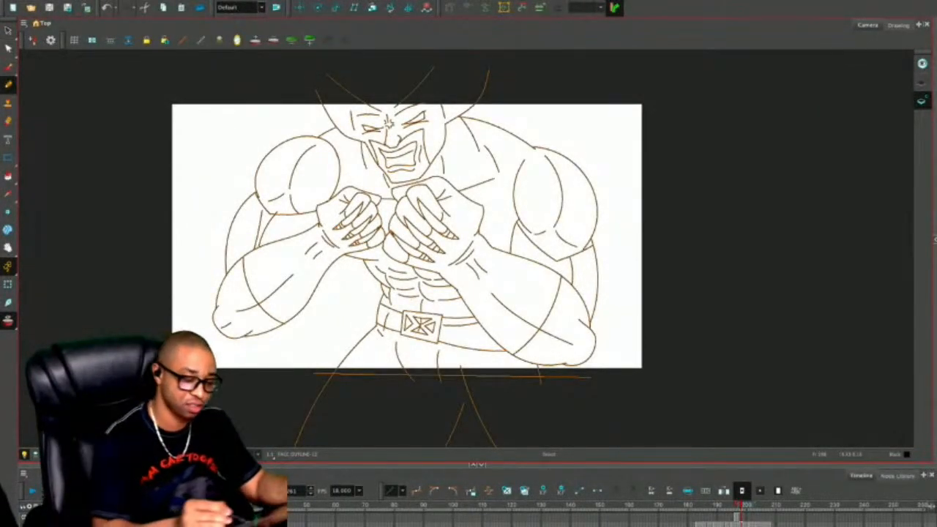
drag(306, 96, 499, 92)
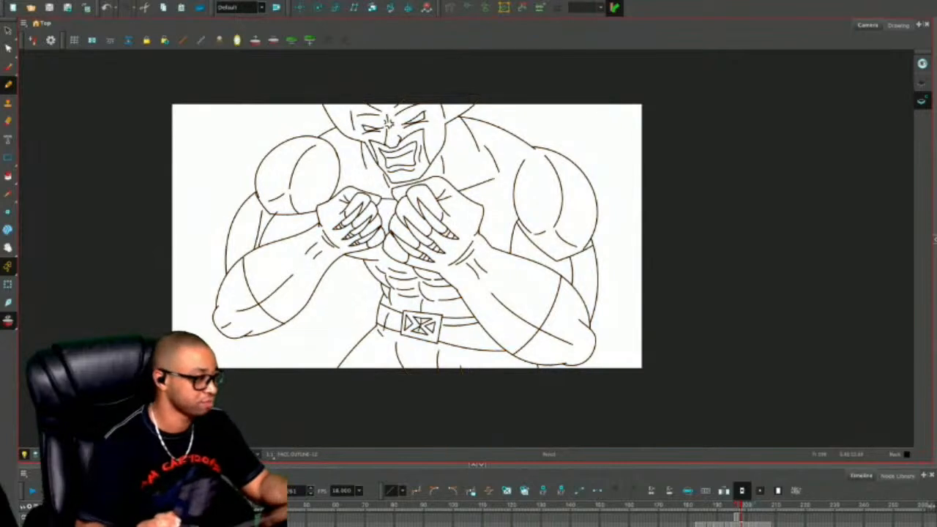
key(ctrl+a)
key(Delete)
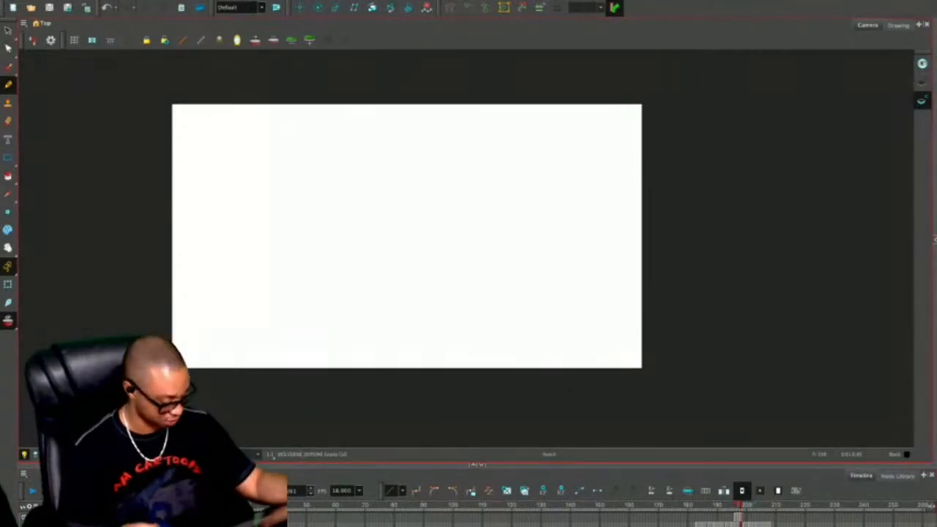
key(ctrl+z)
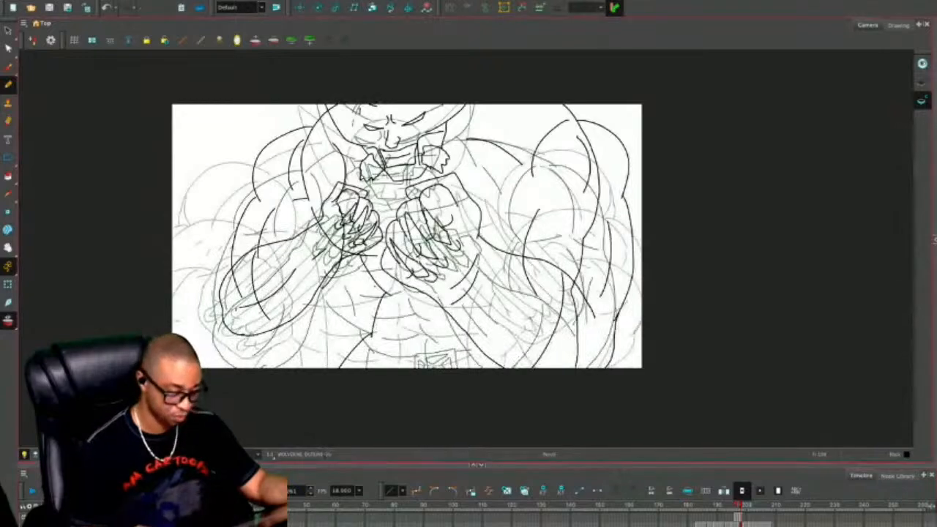
Turn off the onion skin and review the drawings on the neighbouring and earlier frames of the timeline.
key(alt+o)
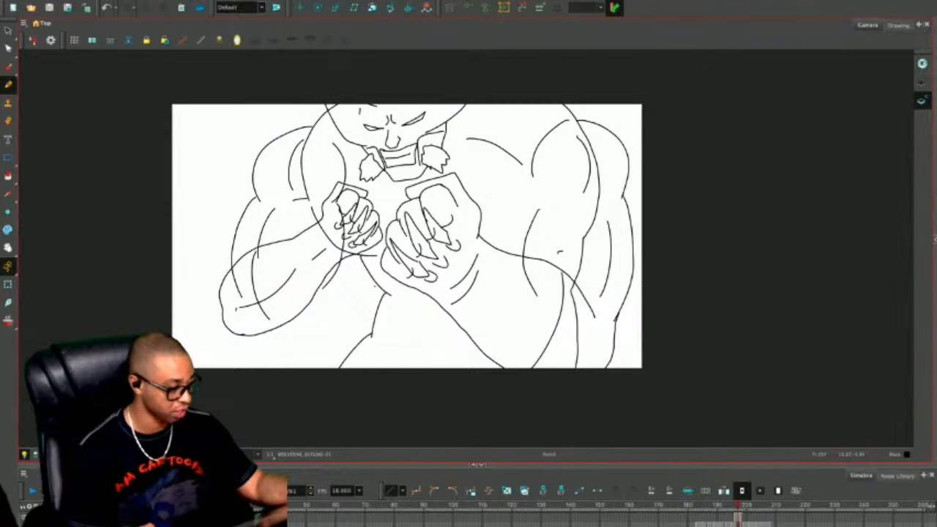
key(alt+s)
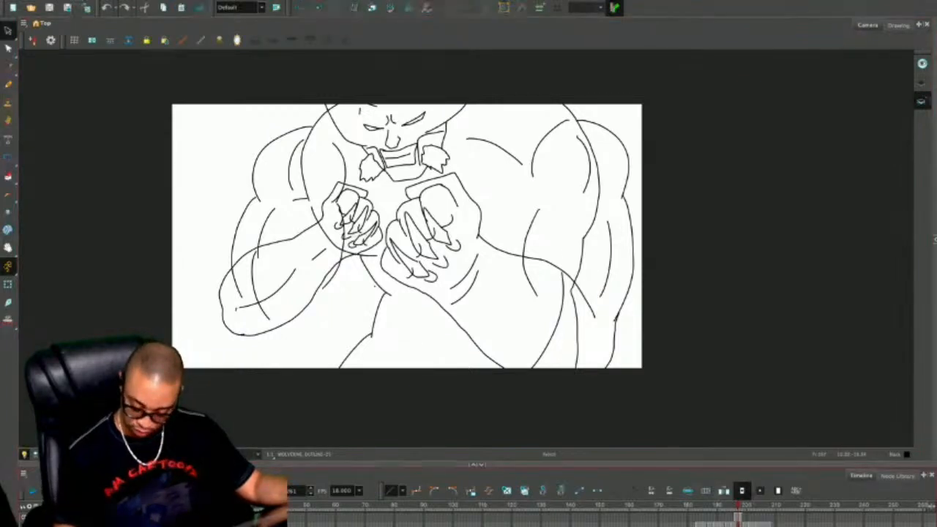
key(j)
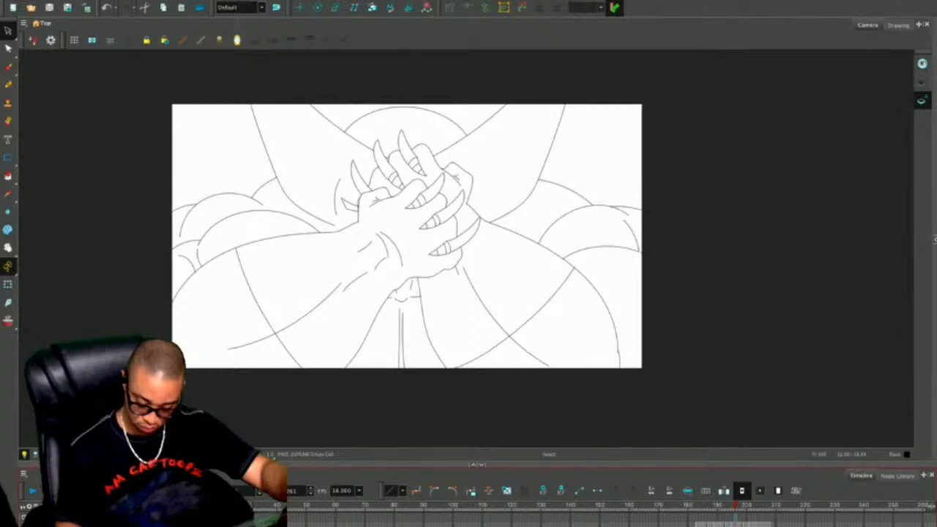
key(period)
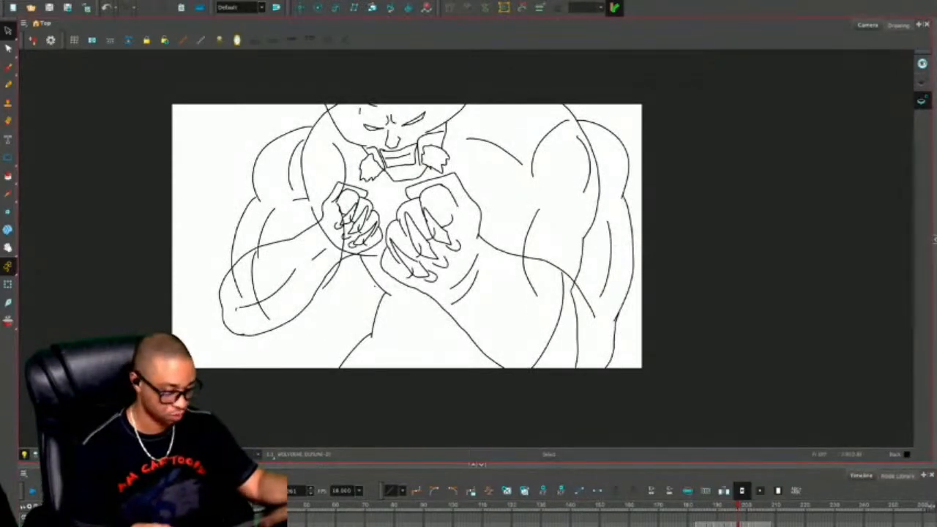
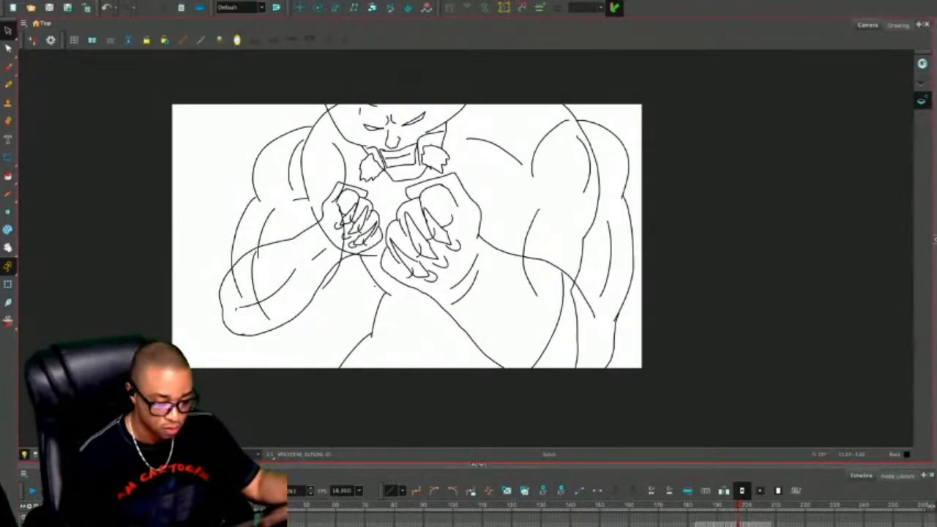
key(comma)
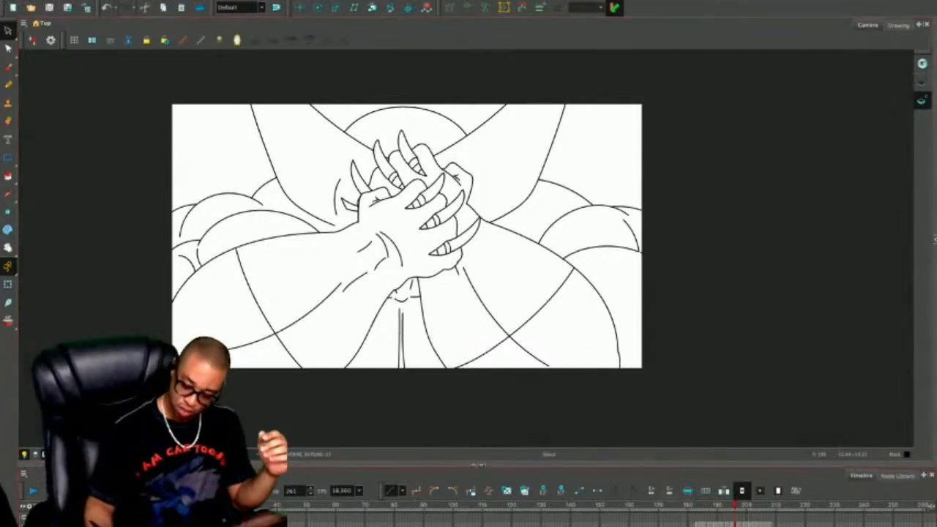
click(666, 505)
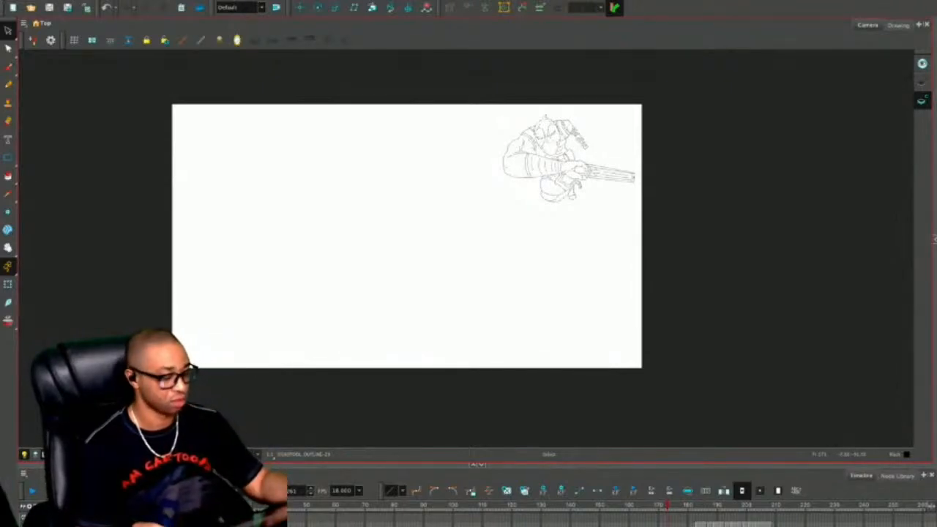
key(Escape)
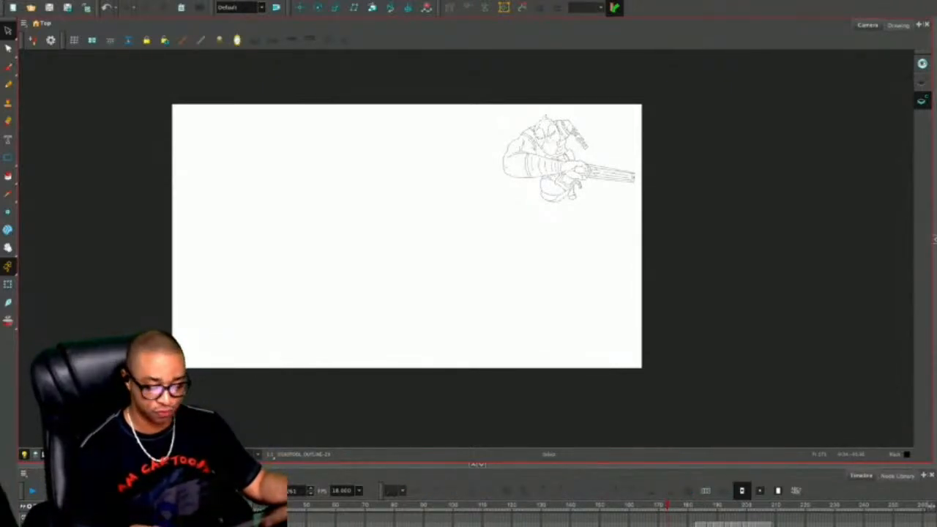
click(729, 524)
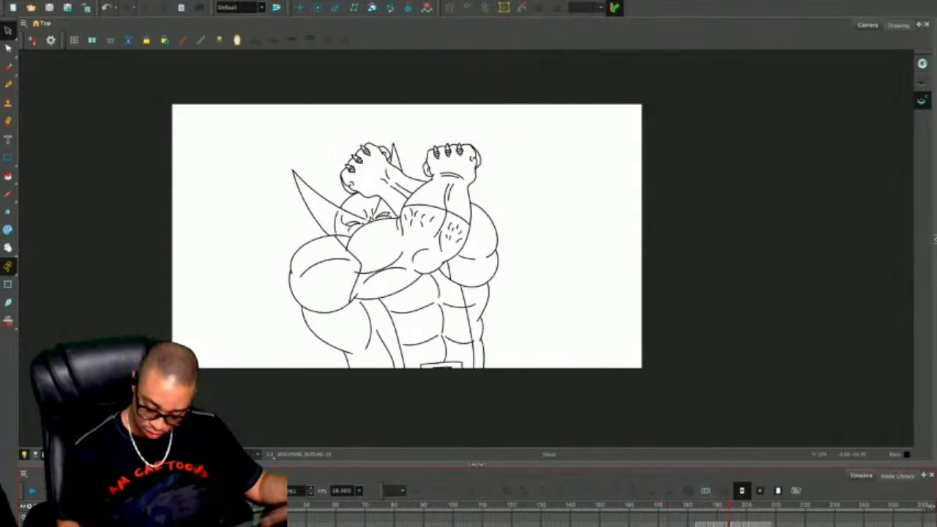
click(738, 524)
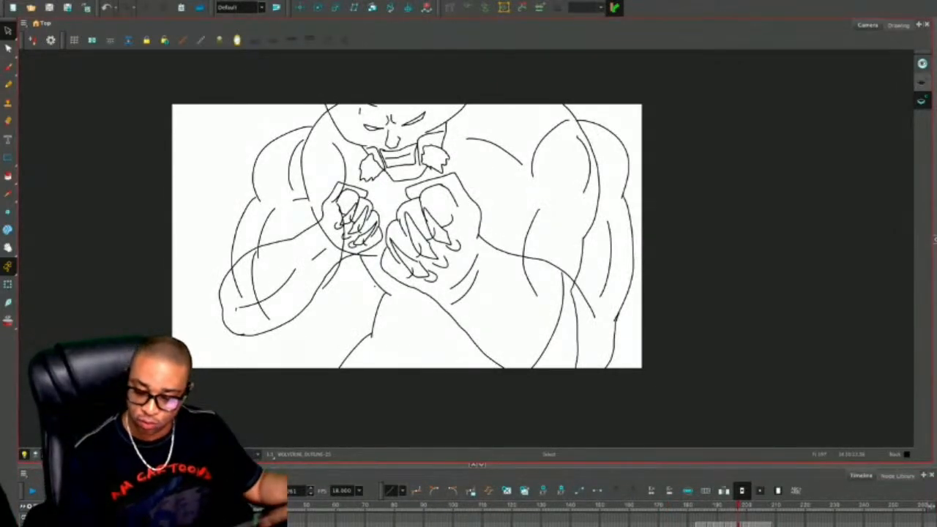
click(526, 258)
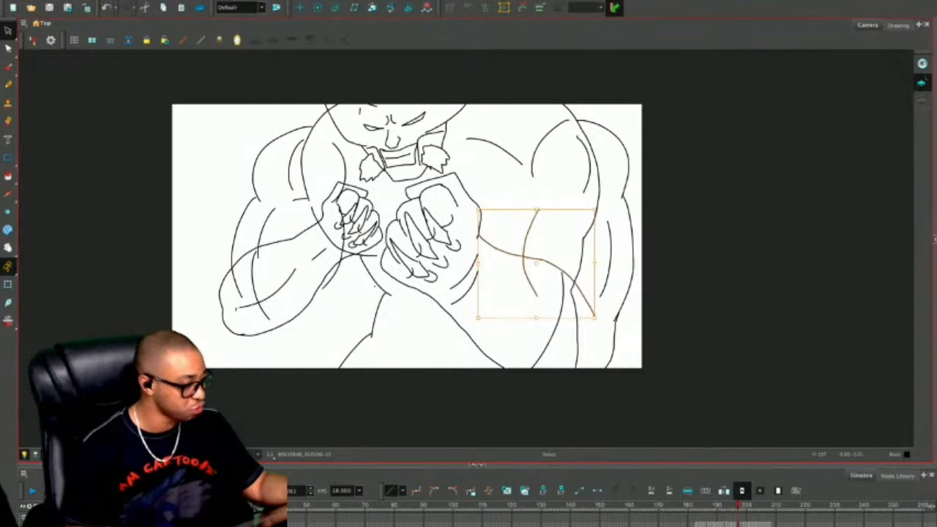
key(Escape)
click(739, 523)
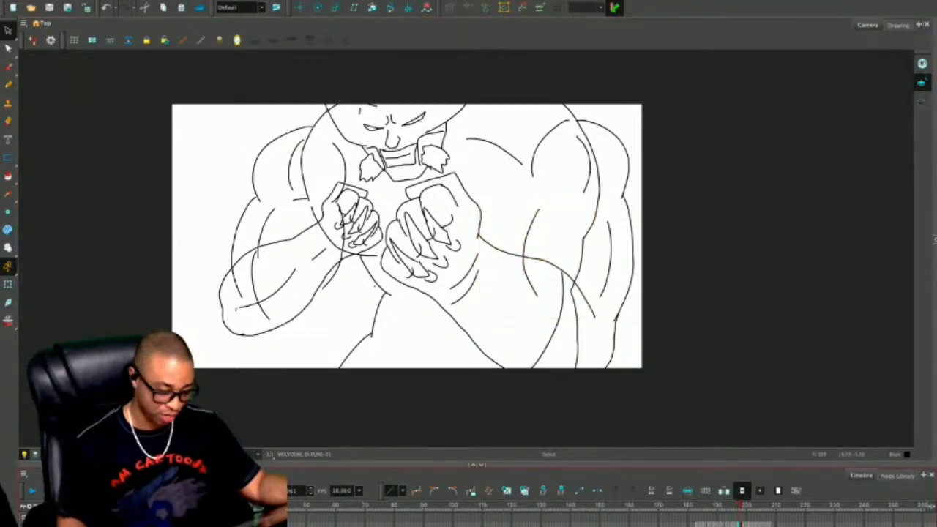
key(ctrl+a)
key(Delete)
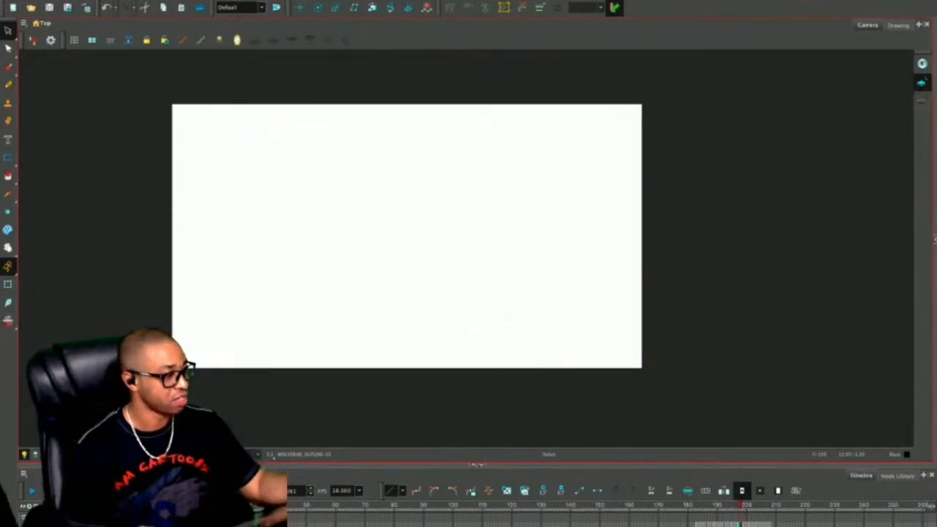
key(ctrl+z)
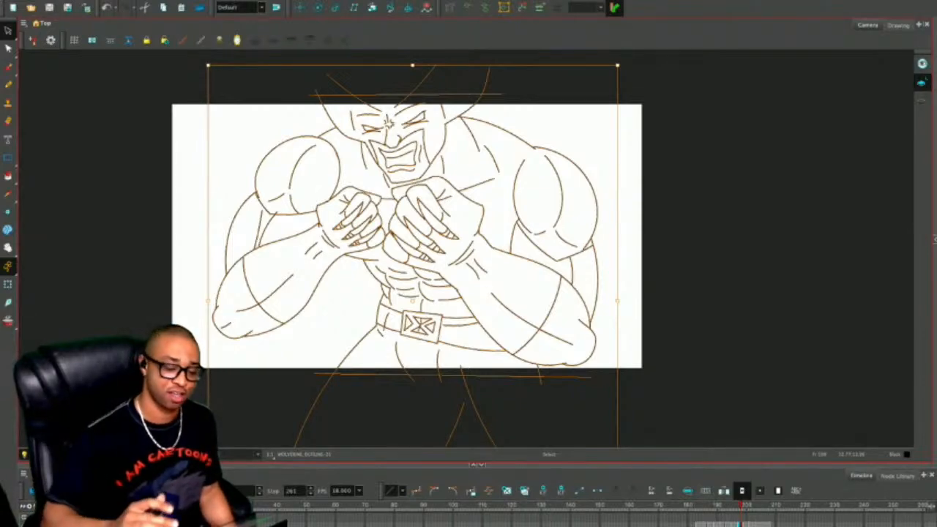
key(Escape)
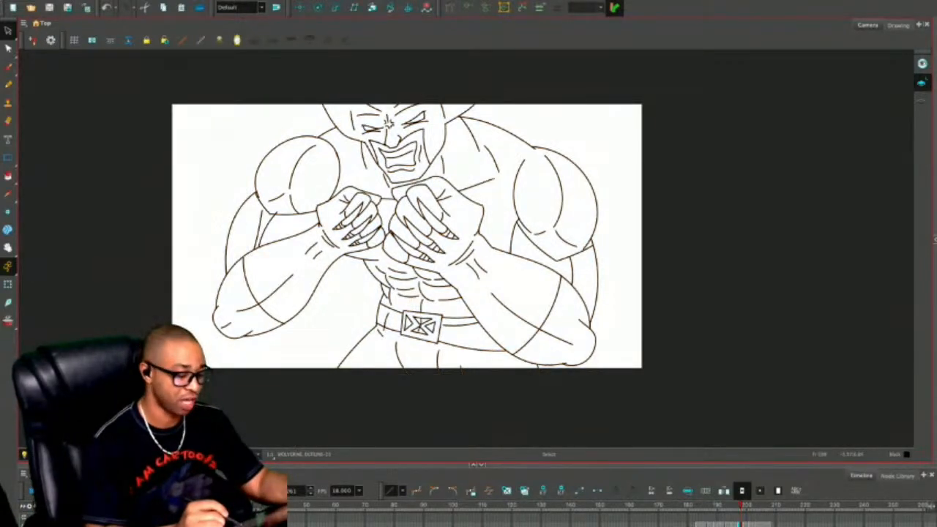
Delete the overlapping contour segment at the inner top of the character's right shoulder and tidy the junction with a short stroke.
key(2)
drag(410, 242, 546, 314)
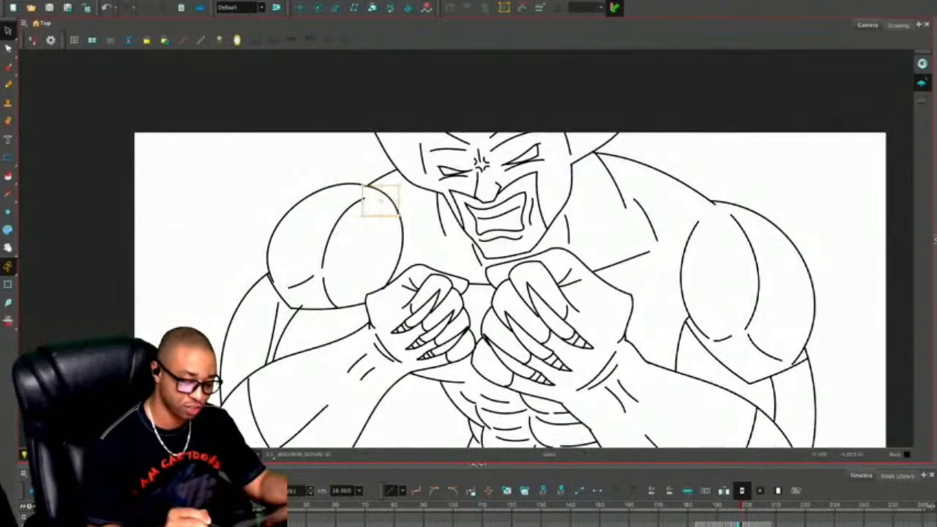
click(384, 196)
key(Delete)
click(357, 185)
drag(363, 184, 368, 186)
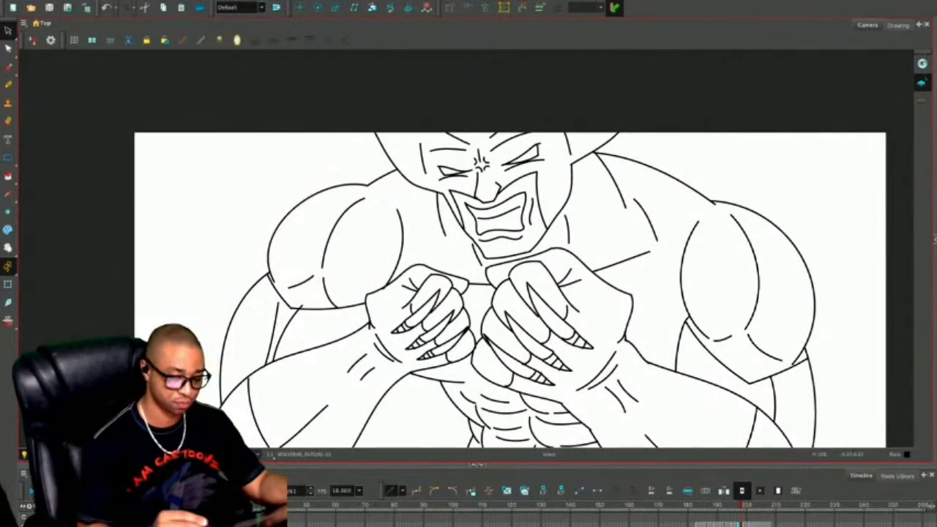
key(alt+slash)
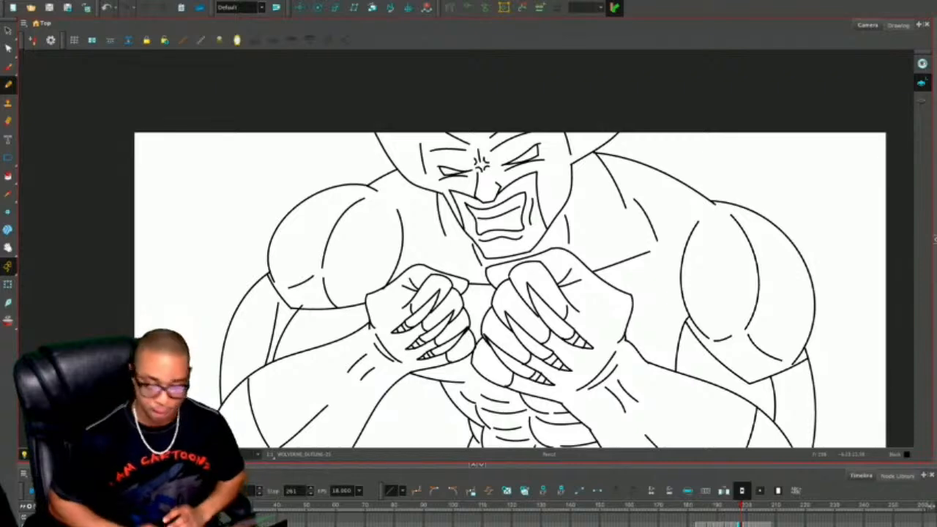
Draw a curved torso contour from the character's left armpit down to the forearm, and remove the part crossing the forearm.
mouse_move(454, 362)
mouse_down()
mouse_move(388, 168)
mouse_move(414, 235)
mouse_up()
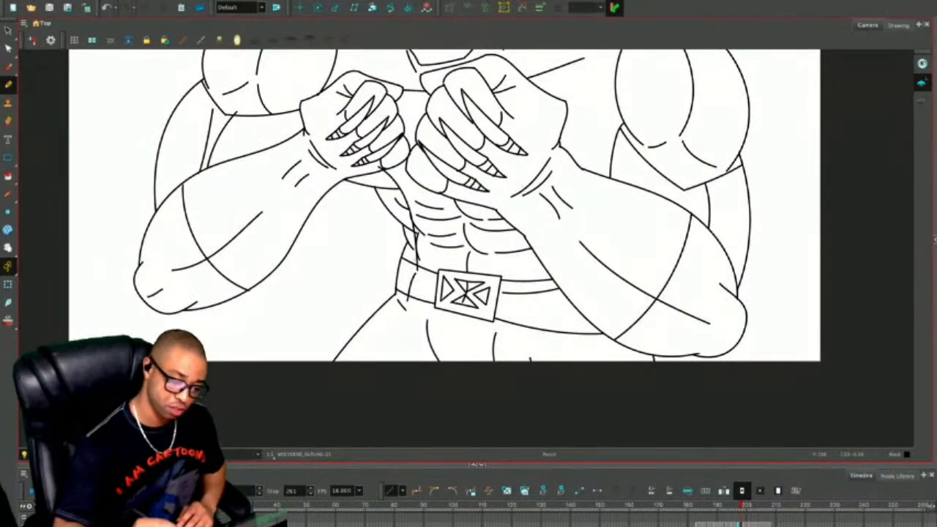
drag(608, 75, 579, 137)
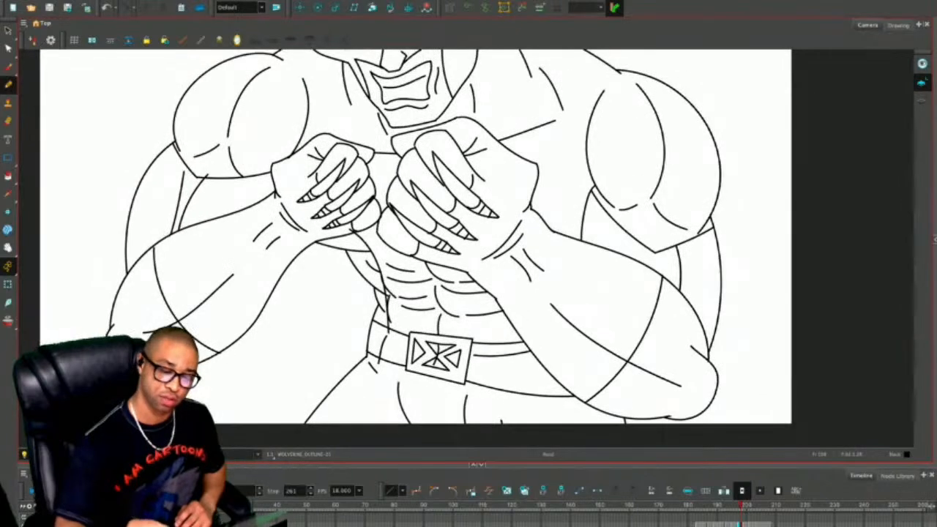
drag(589, 193, 533, 328)
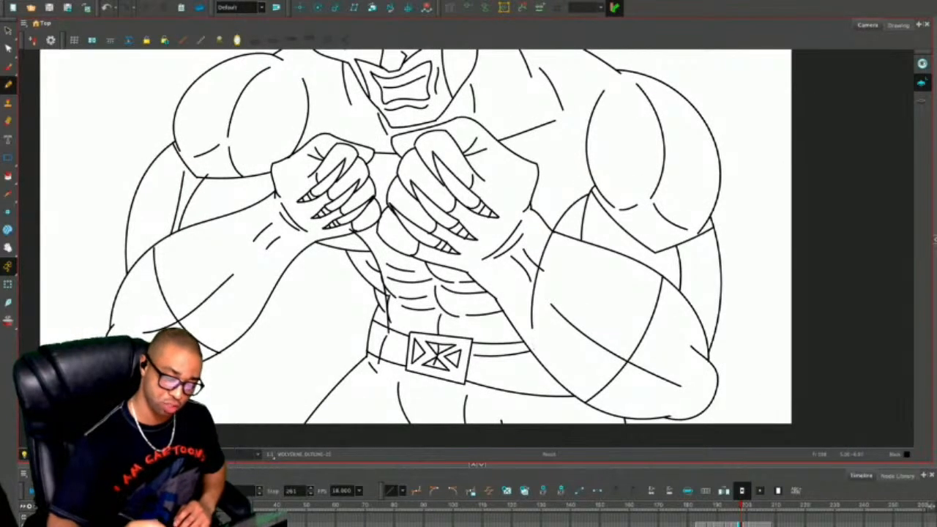
key(alt+e)
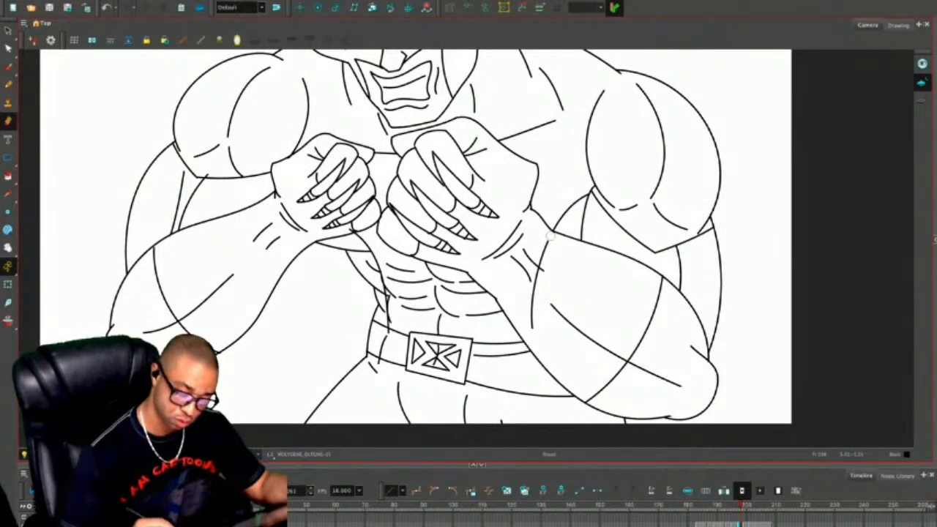
key(alt+s)
key(ctrl+z)
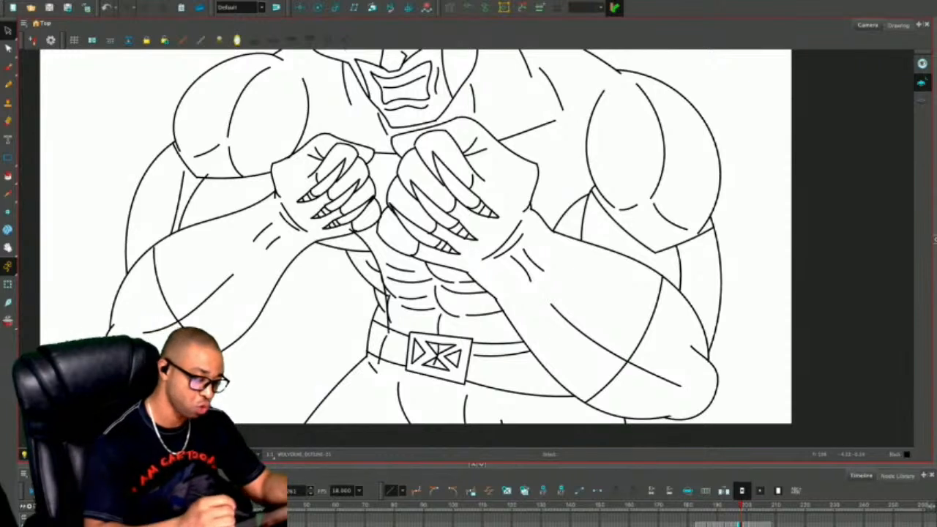
Inspect the fists, torso and belt linework, and flip between the clean pose and the following rough frames to compare the poses.
key(alt+slash)
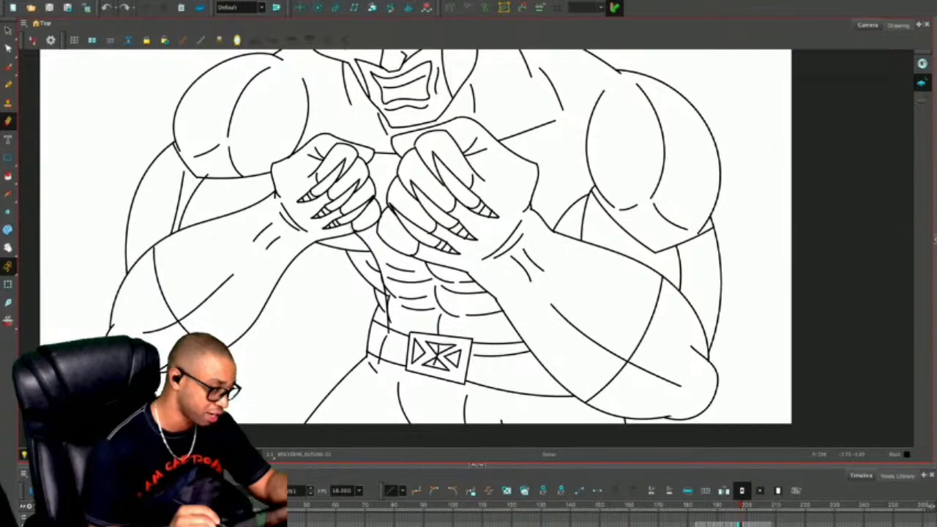
scroll(395, 186, up, 3)
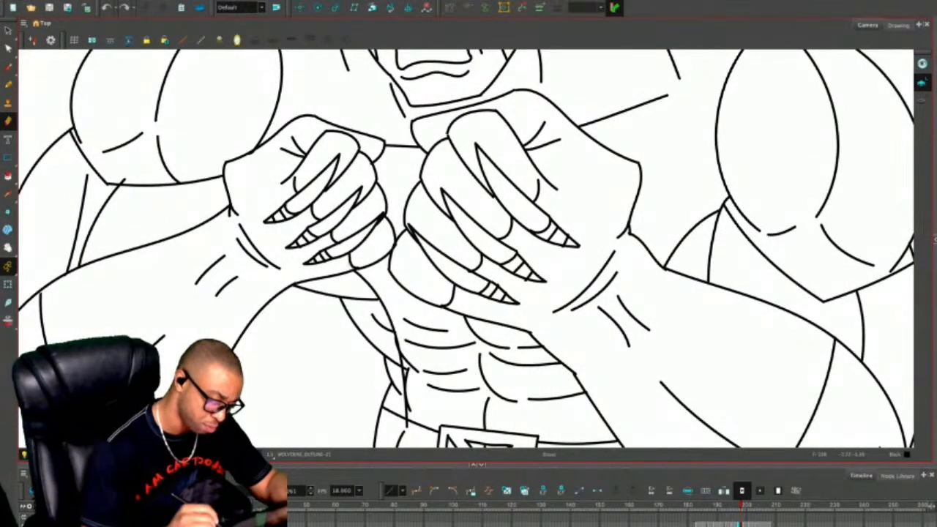
drag(468, 307, 432, 188)
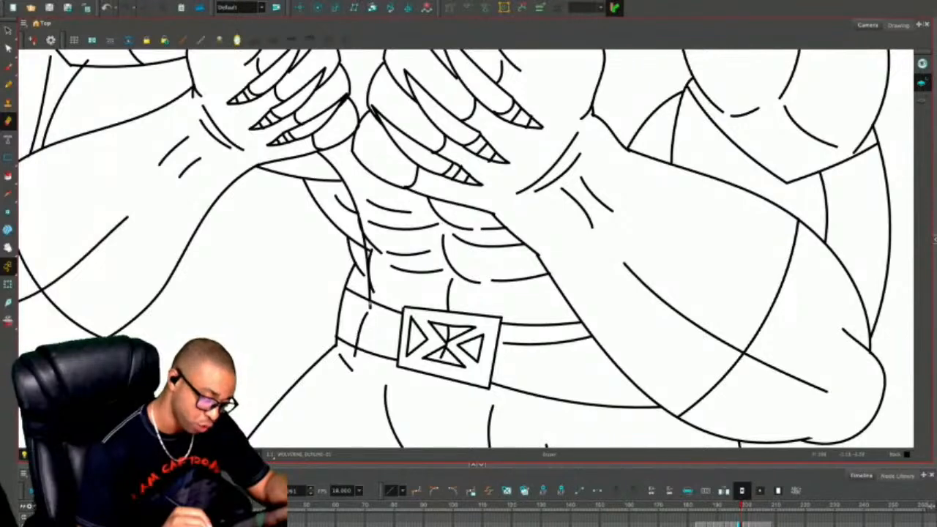
scroll(461, 246, down, 3)
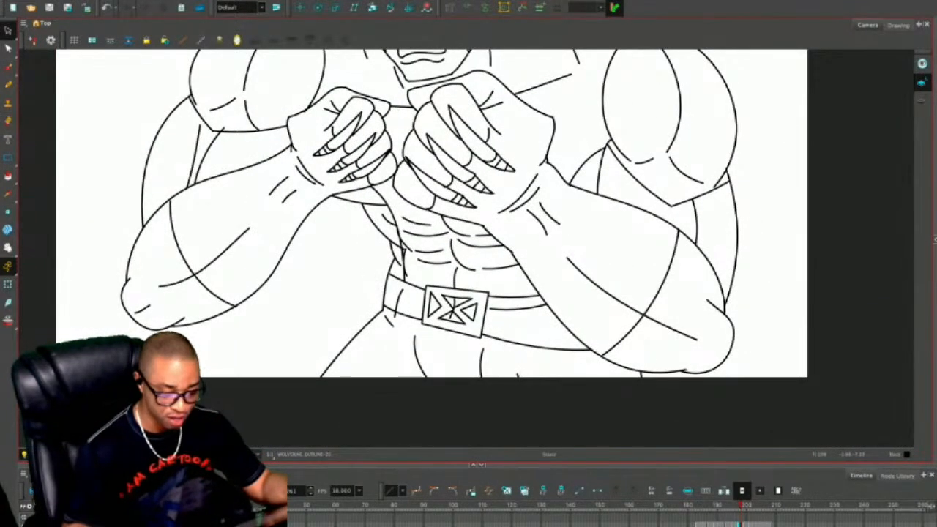
scroll(432, 212, down, 2)
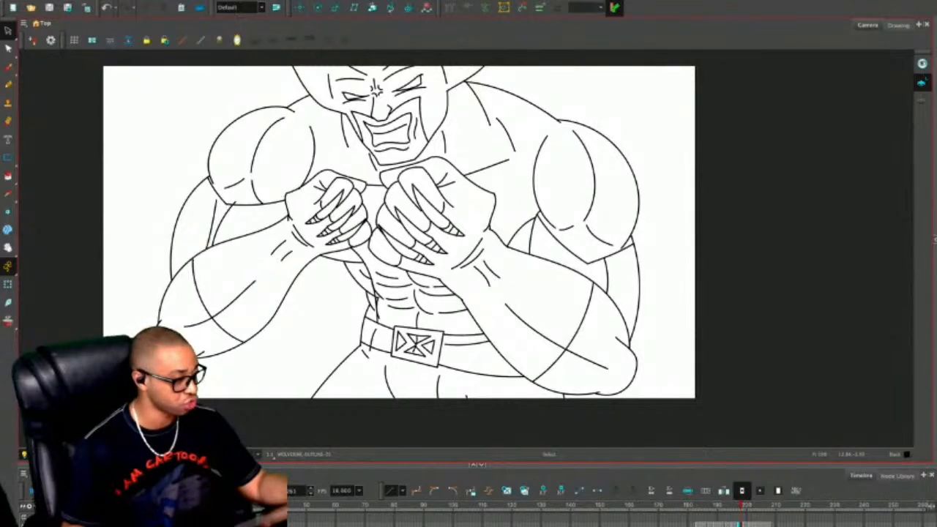
key(.)
key(.)
key(comma)
key(period)
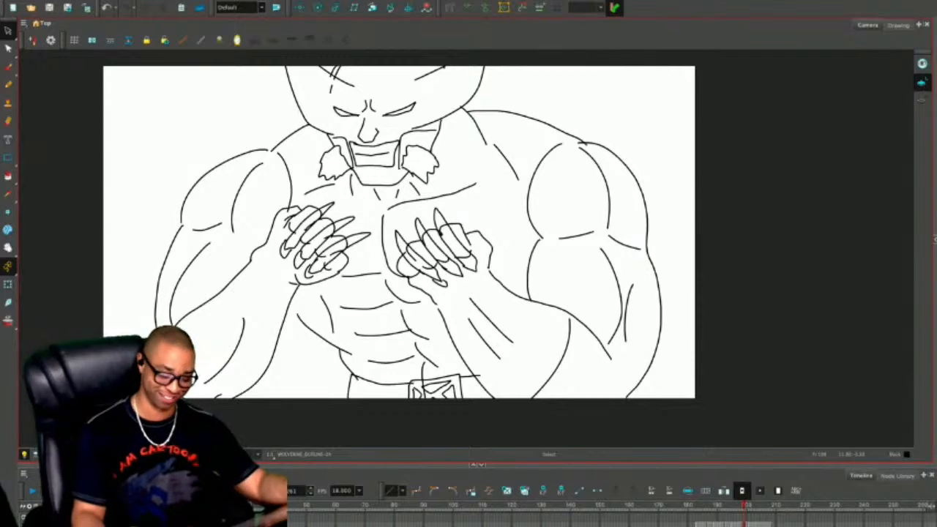
key(comma)
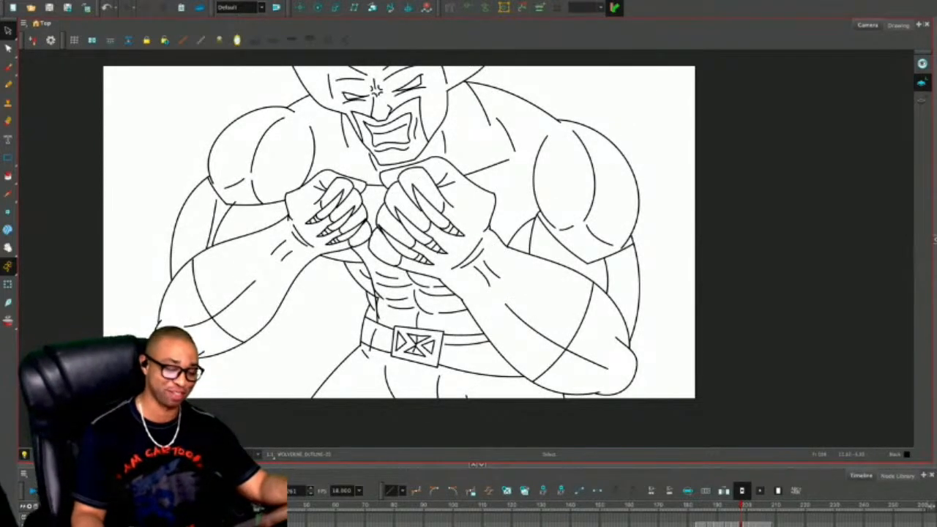
key(period)
key(comma)
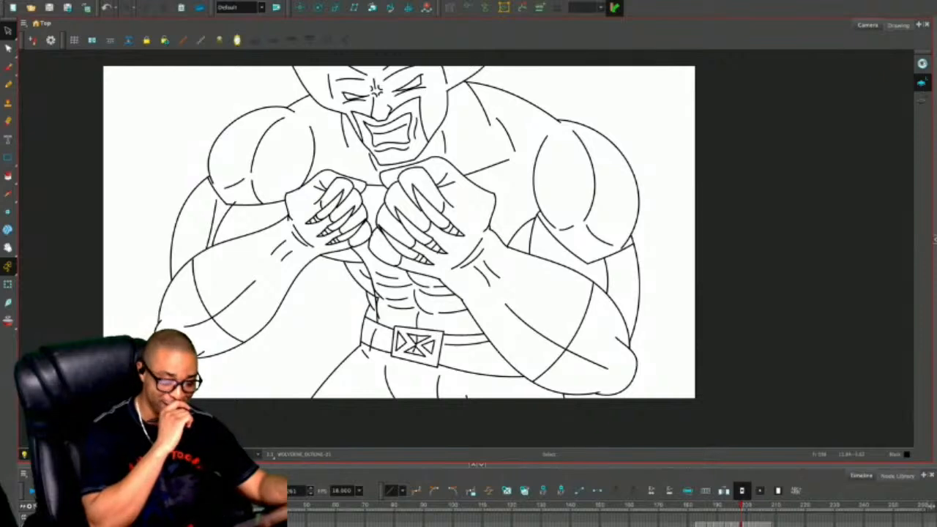
key(period)
key(comma)
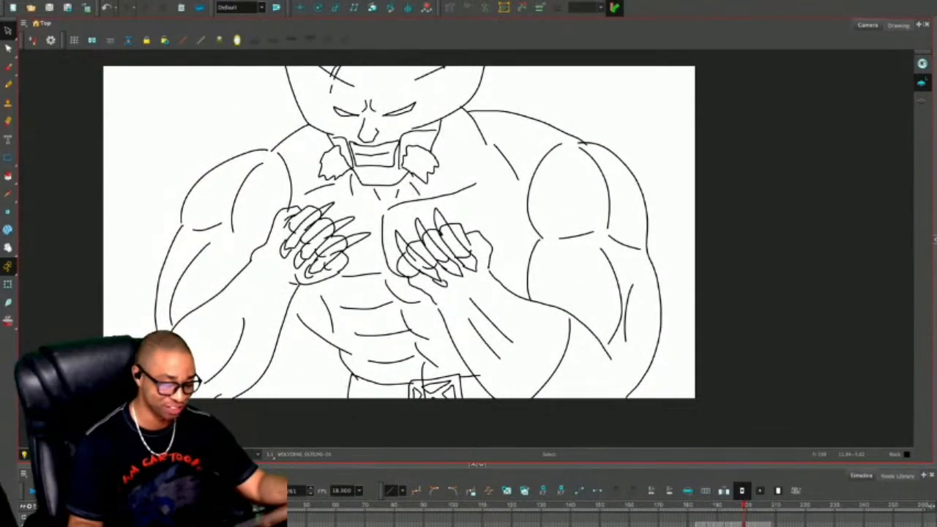
key(period)
key(comma)
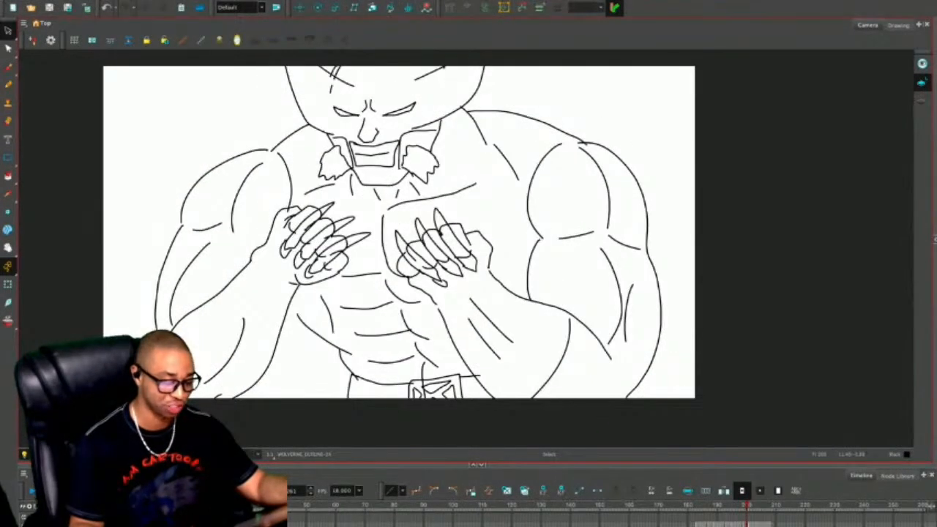
key(comma)
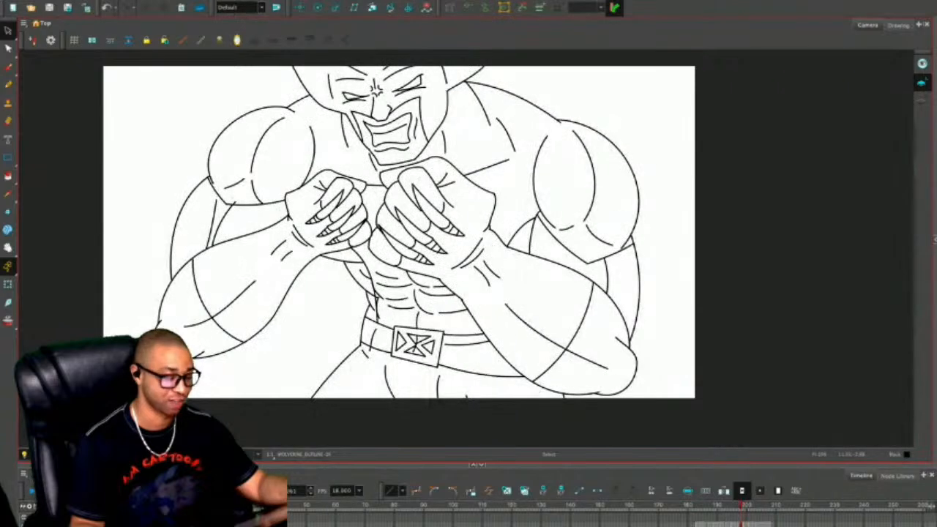
key(alt+slash)
key(period)
key(comma)
Copy the entire clean pose from frame 198 and paste it over the rough pose on frame 200 in the FACE_OUTLINE layer.
key(ctrl+a)
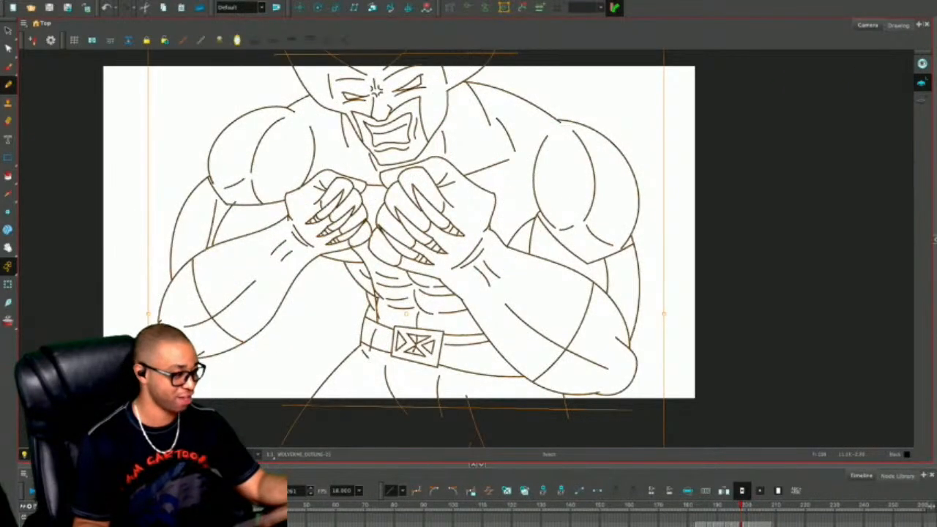
key(period)
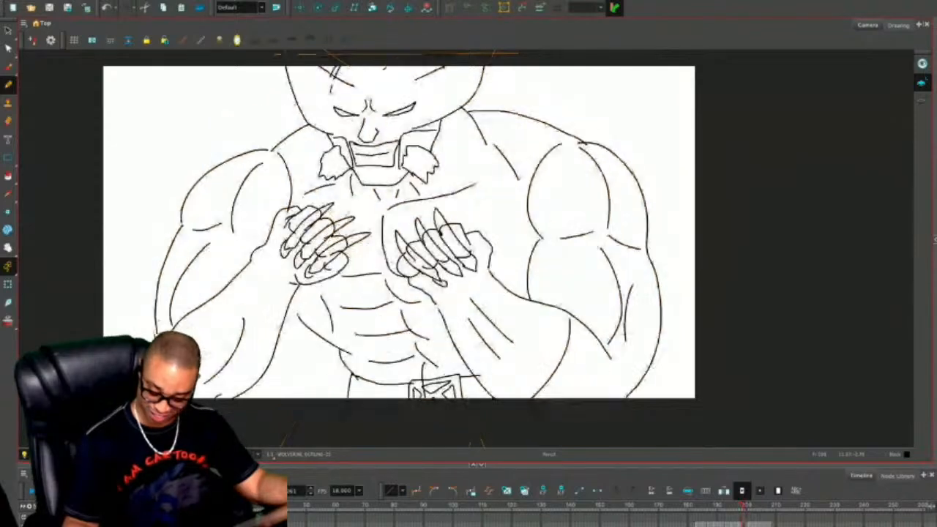
key(comma)
key(period)
key(period)
key(ctrl+v)
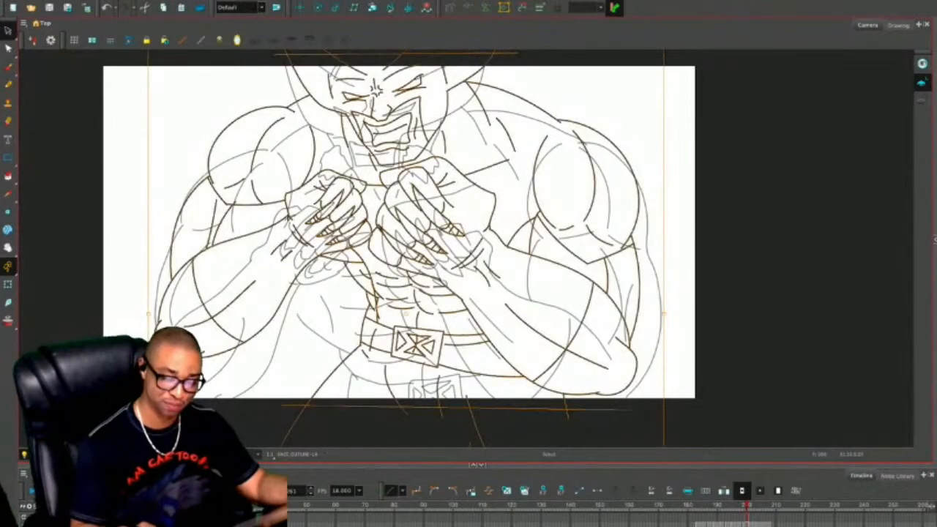
key(Escape)
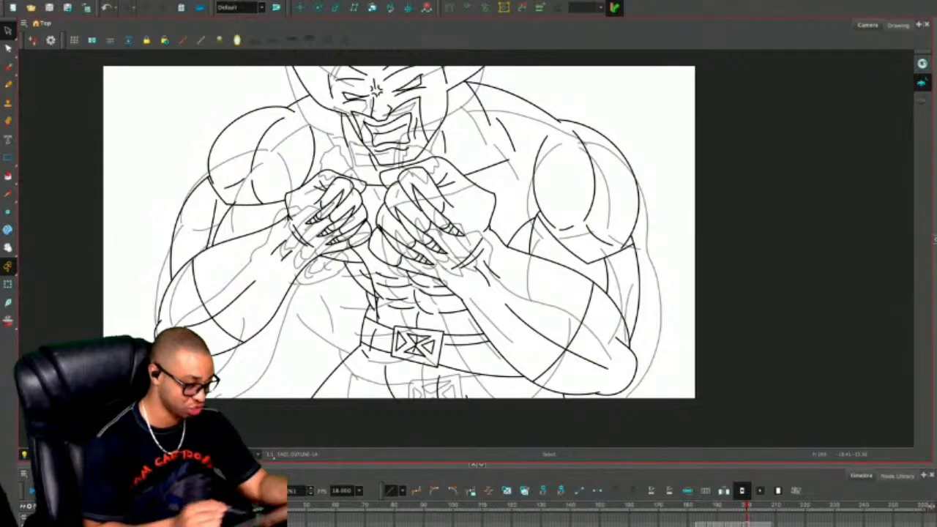
key(ctrl+a)
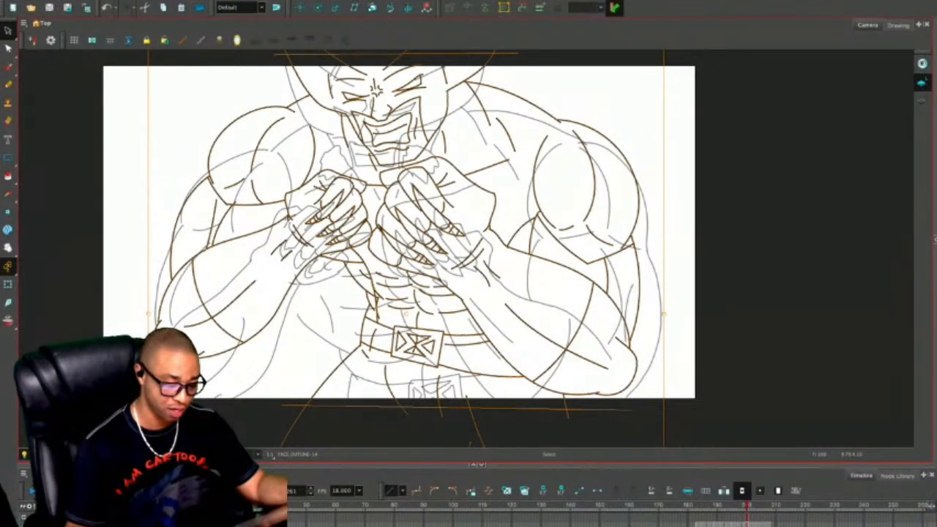
key(Delete)
key(ctrl+z)
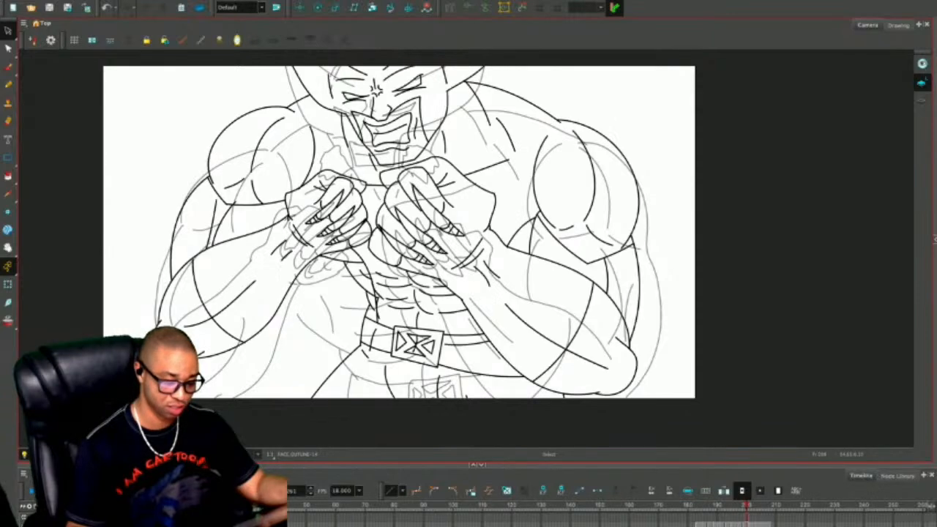
Copy both clawed forearms from the pasted pose and paste them over the rough drawing on frame 199.
click(370, 229)
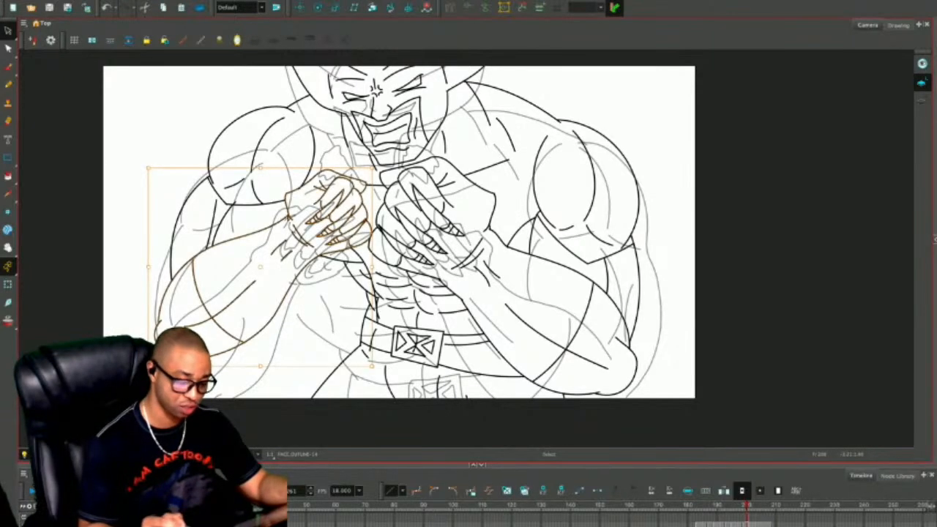
shift+click(492, 199)
key(ctrl+v)
key(Escape)
Move, rotate and scale the pasted forearm of the character's left arm to match the rough fist and forearm on frame 199.
click(492, 200)
mouse_move(637, 155)
mouse_down()
mouse_move(613, 178)
mouse_move(635, 198)
mouse_up()
drag(453, 241, 472, 287)
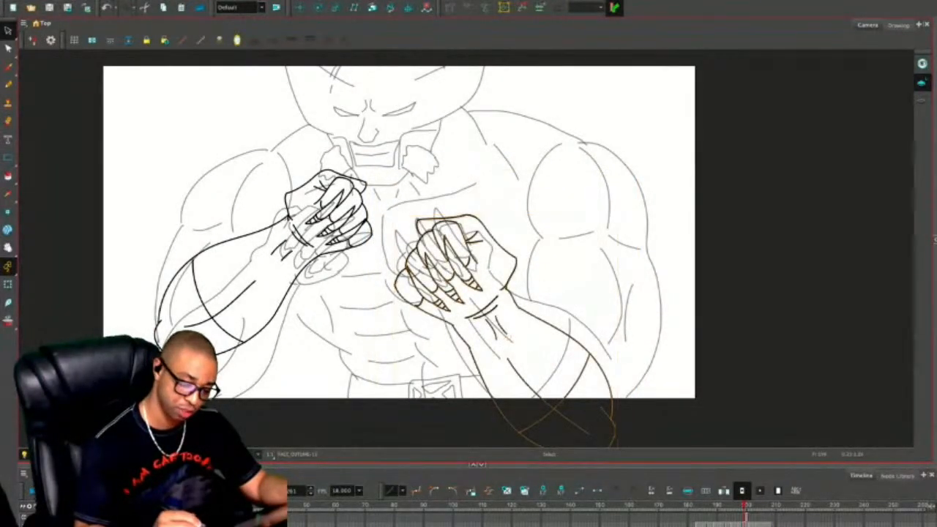
drag(394, 214, 408, 230)
drag(483, 287, 467, 271)
drag(601, 215, 569, 248)
drag(488, 305, 497, 272)
drag(473, 304, 472, 297)
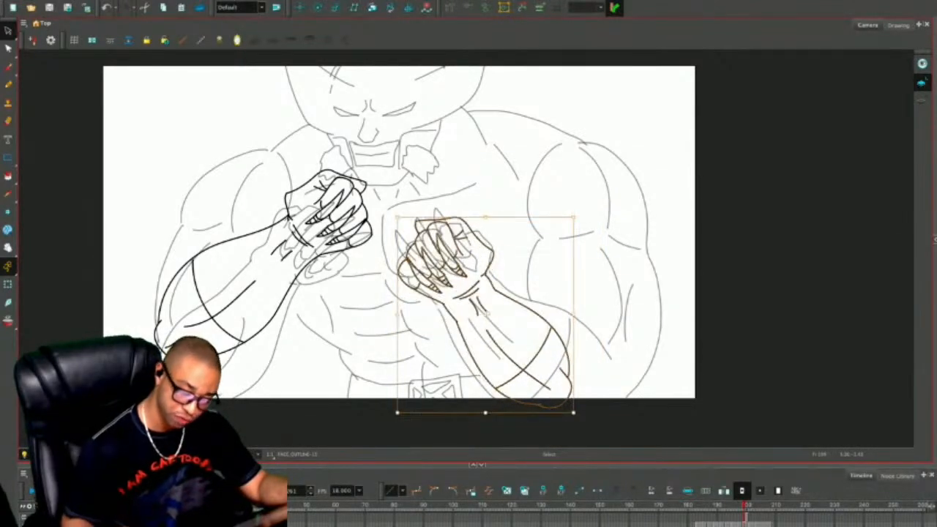
drag(573, 412, 619, 458)
drag(492, 319, 486, 306)
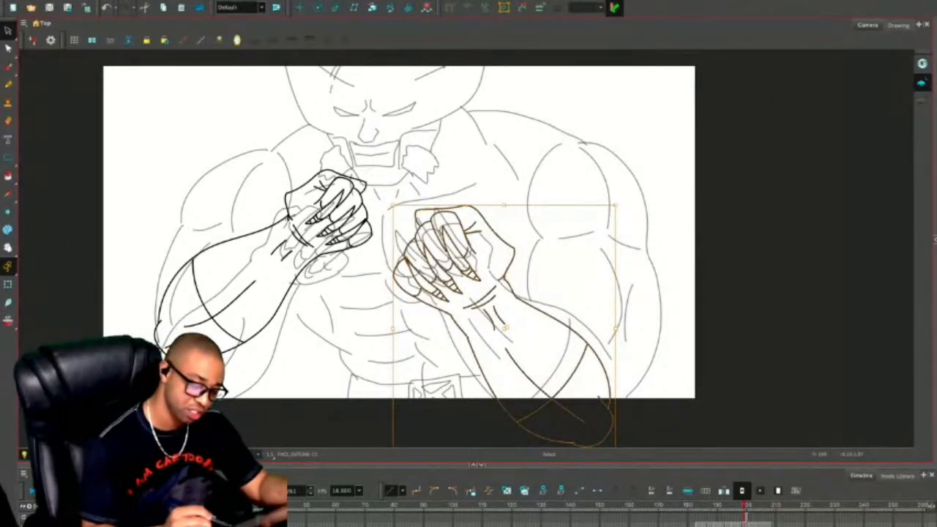
Move, rotate and slightly resize the pasted forearm of the character's right arm to match the rough fist on frame 199.
click(319, 189)
drag(372, 167, 337, 172)
drag(303, 211, 311, 238)
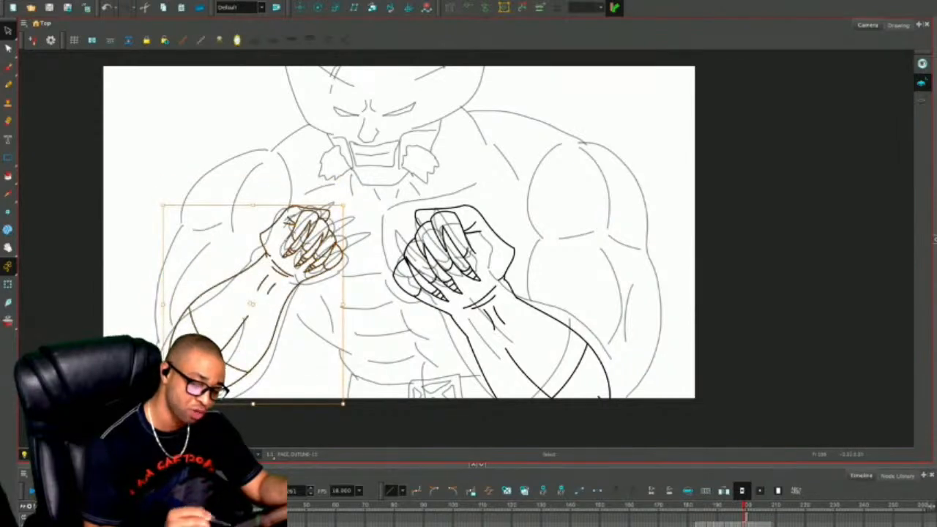
drag(343, 205, 351, 195)
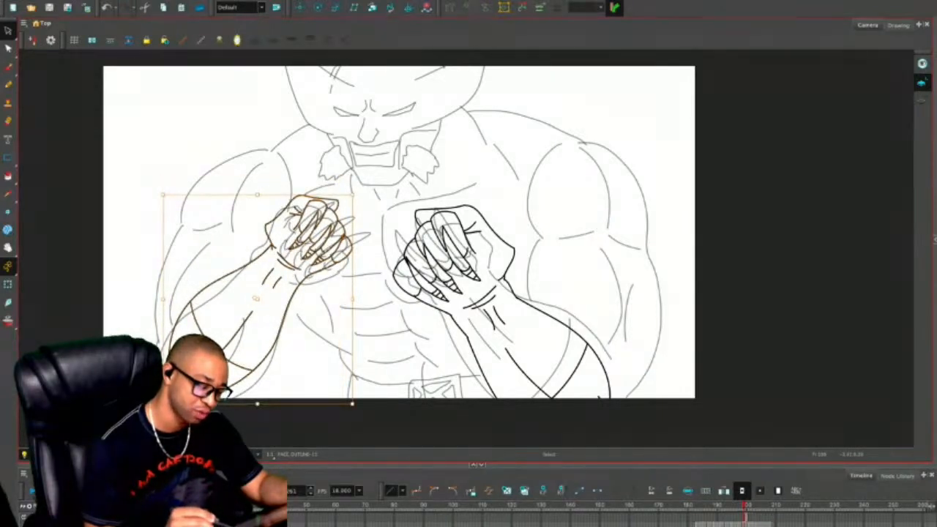
drag(310, 236, 306, 244)
key(Escape)
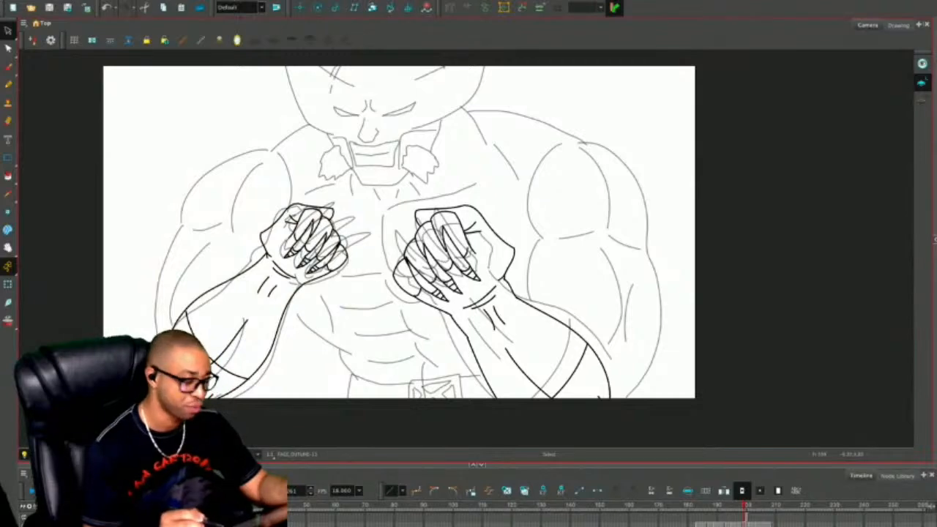
Flip between frame 199 and its neighbouring frames to compare the placement of the clawed forearms.
key(comma)
key(period)
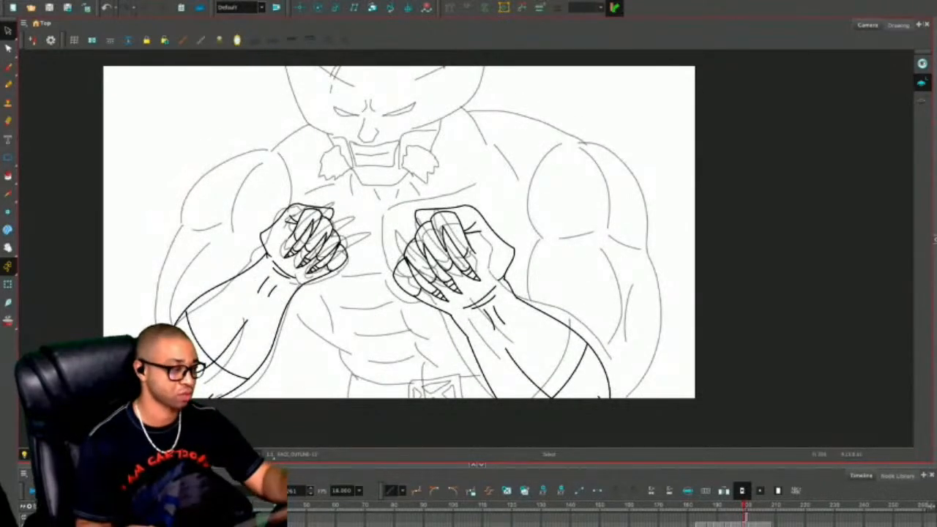
key(alt+slash)
key(comma)
key(period)
key(comma)
key(period)
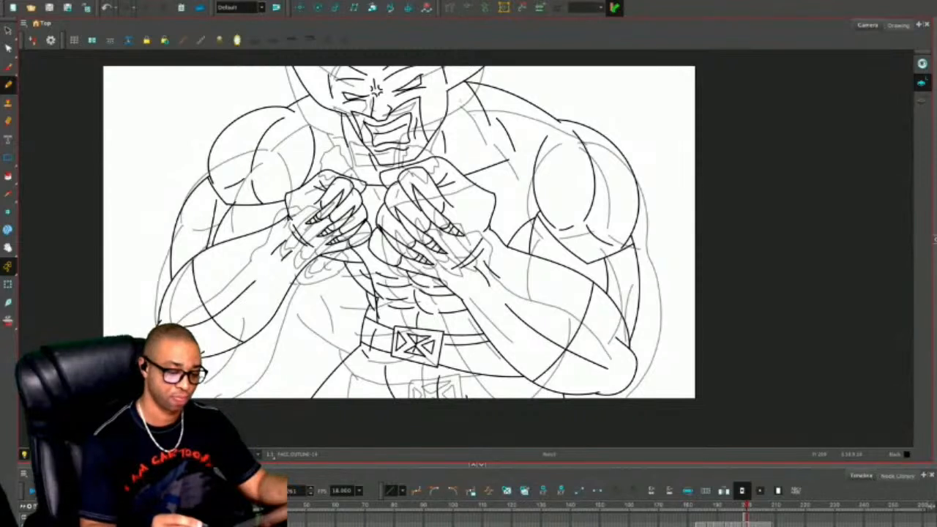
Copy the masked head from the clean pose on frame 200 and paste it on frame 199 without the shoulder lines.
key(alt+s)
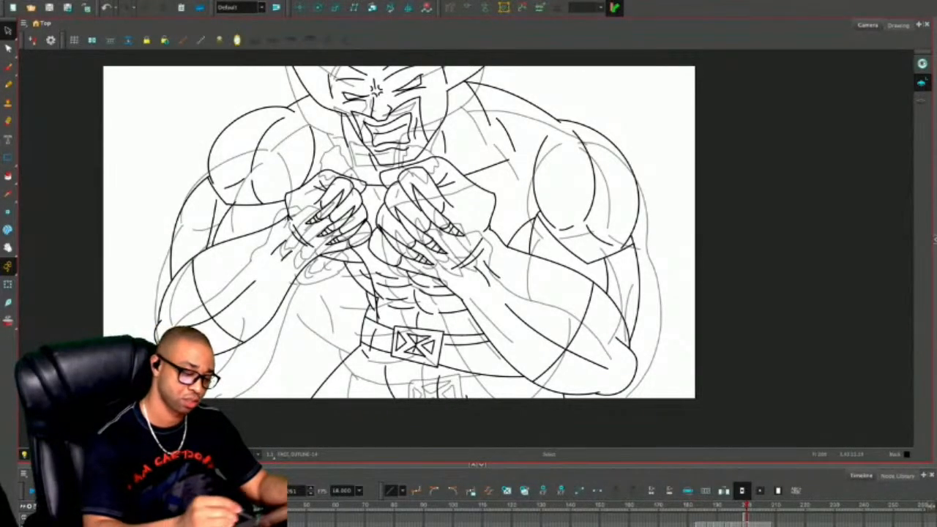
mouse_move(274, 75)
mouse_down()
mouse_move(438, 160)
mouse_move(464, 57)
mouse_up()
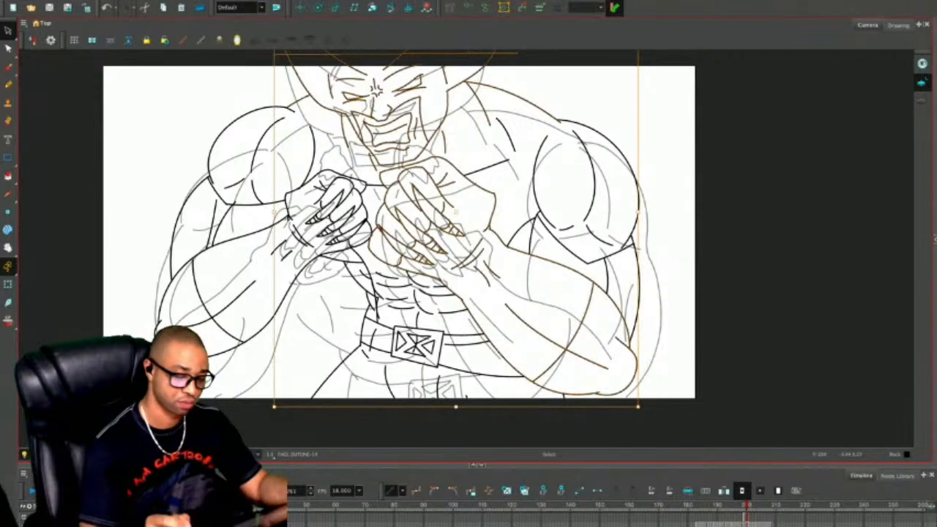
key(Escape)
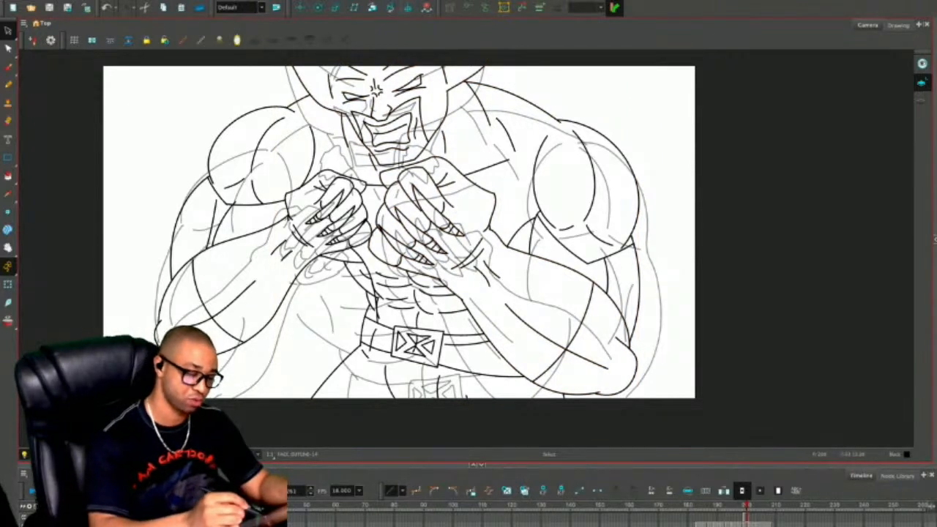
mouse_move(316, 142)
mouse_down()
mouse_move(488, 90)
mouse_move(468, 58)
mouse_up()
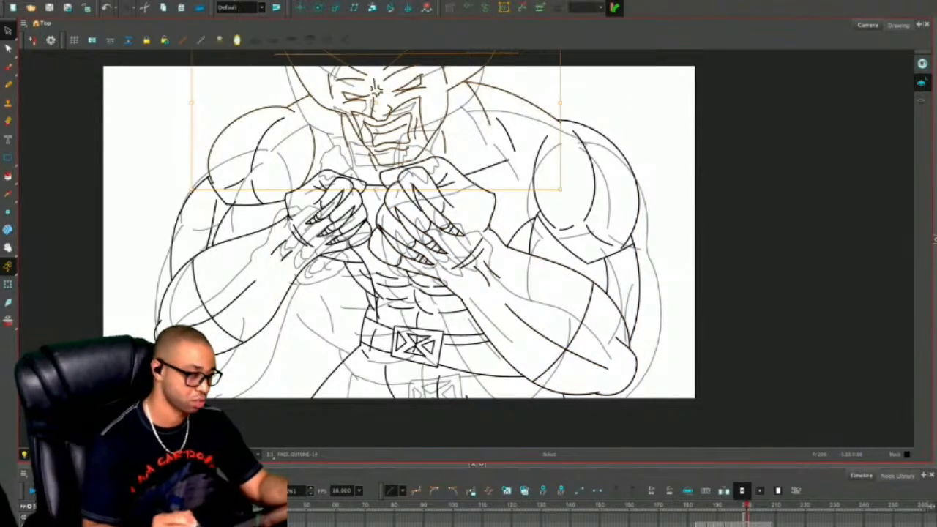
key(ctrl+v)
mouse_move(522, 83)
mouse_down()
mouse_move(444, 131)
mouse_move(448, 155)
mouse_up()
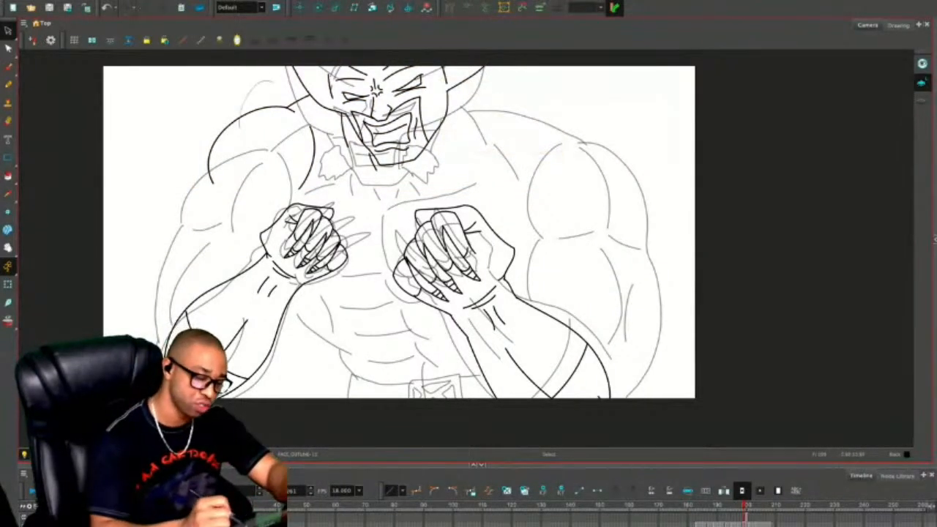
key(ctrl+z)
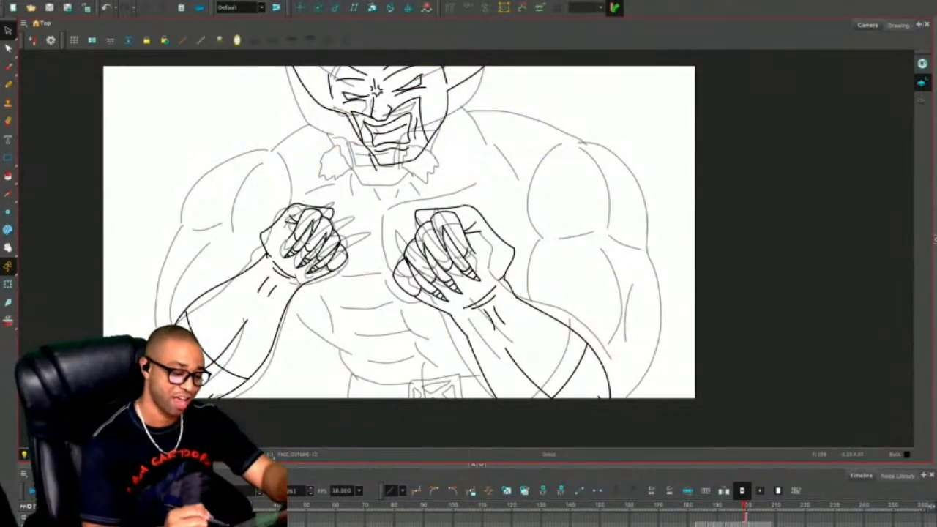
Move the pasted head down over the rough face, and shift its straight horizontal line up out of the camera frame.
drag(427, 249, 413, 296)
mouse_move(538, 105)
mouse_down()
mouse_move(438, 51)
mouse_move(521, 177)
mouse_move(541, 139)
mouse_up()
drag(361, 138, 346, 164)
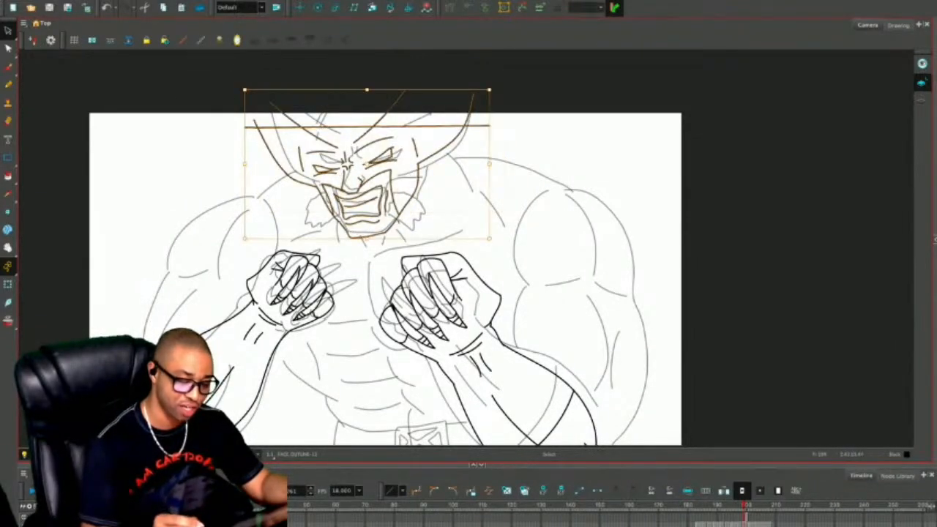
key(Escape)
click(366, 126)
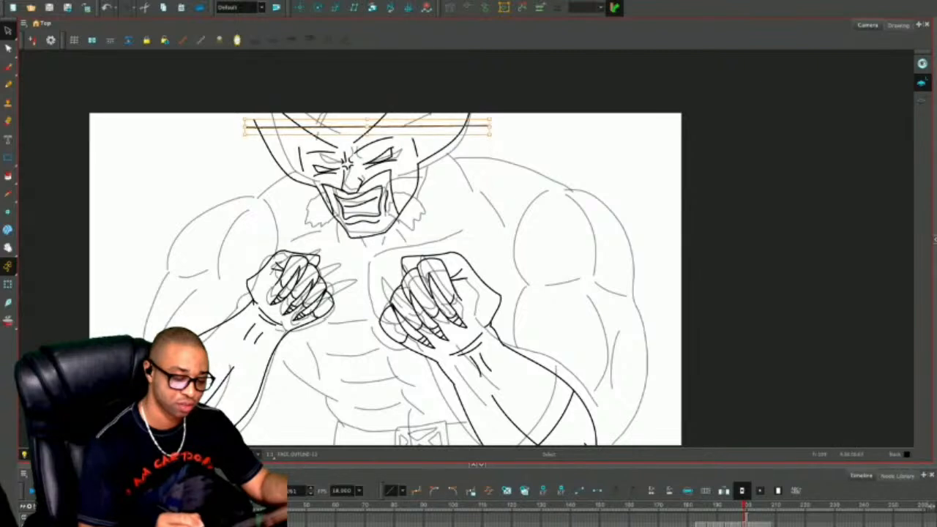
drag(475, 126, 476, 104)
click(280, 164)
key(Escape)
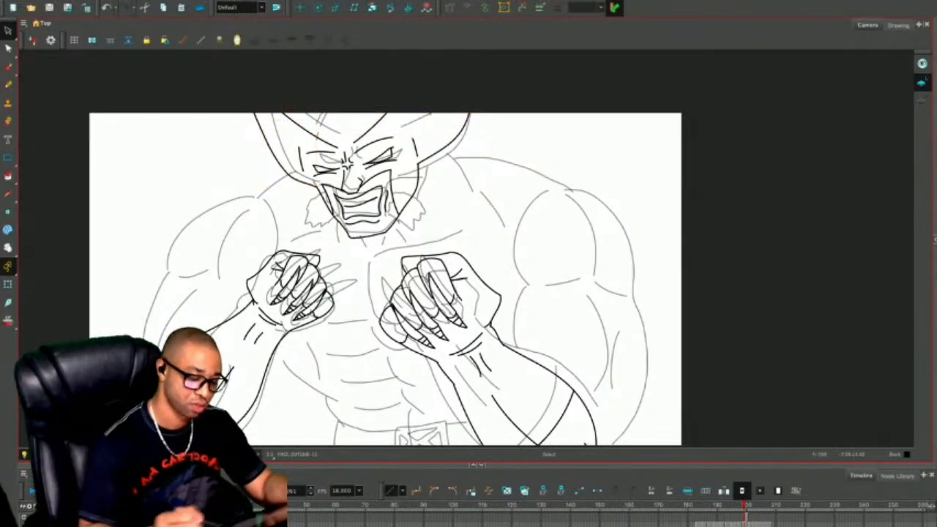
Flip through the adjacent frames to check the position of the pasted head against the clean pose.
key(.)
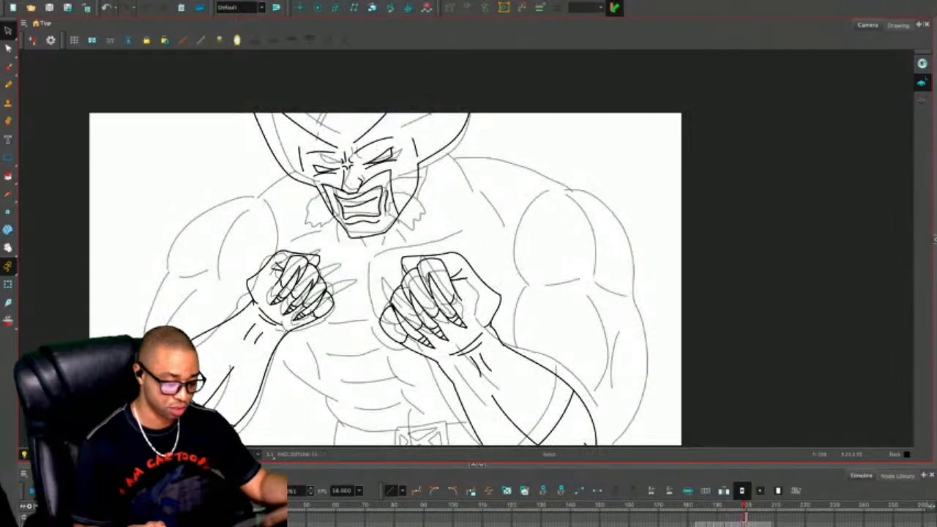
key(.)
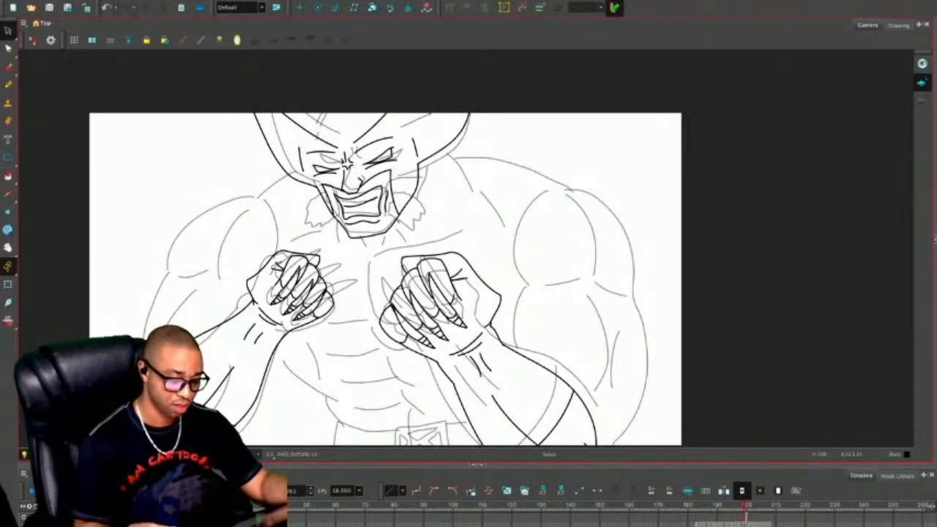
key(alt+slash)
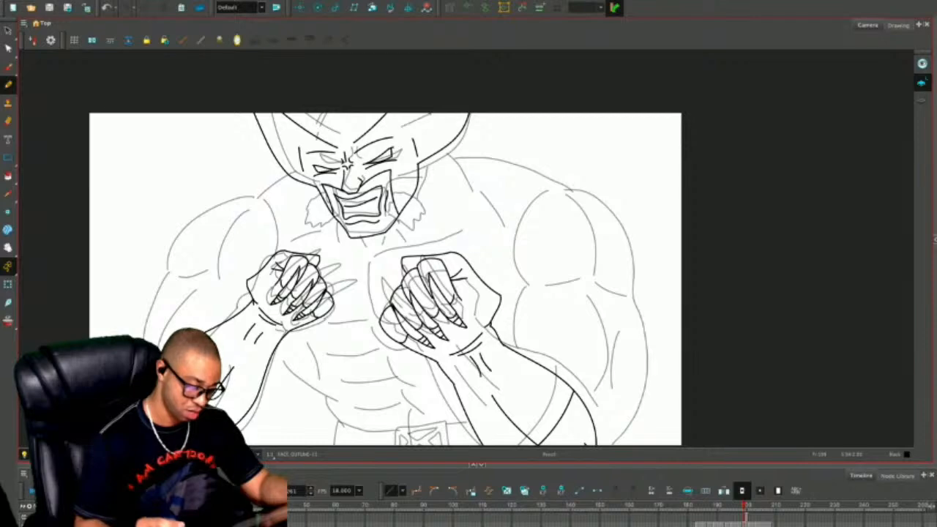
drag(584, 444, 558, 378)
key(.)
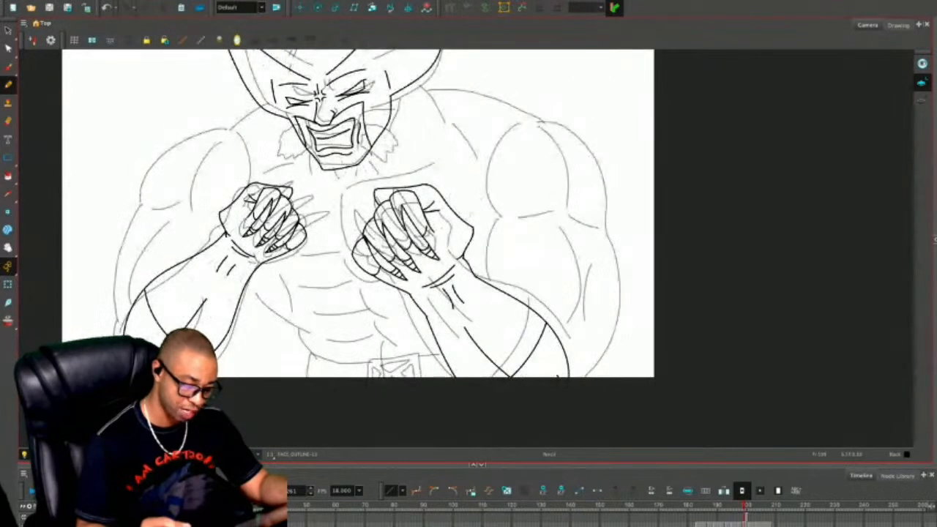
key(.)
key(ctrl+a)
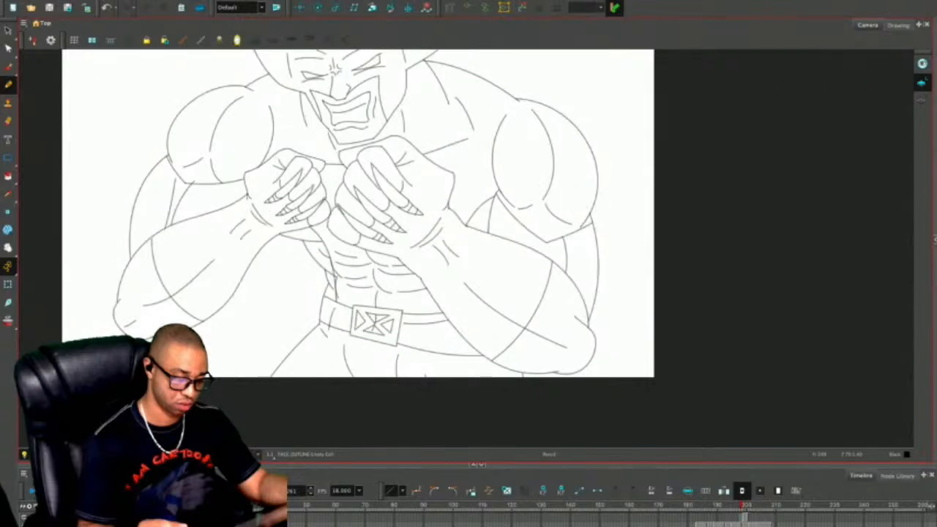
key(.)
Draw the outer contour of the character's right shoulder and upper arm, from the neck down to the elbow.
drag(221, 274, 345, 262)
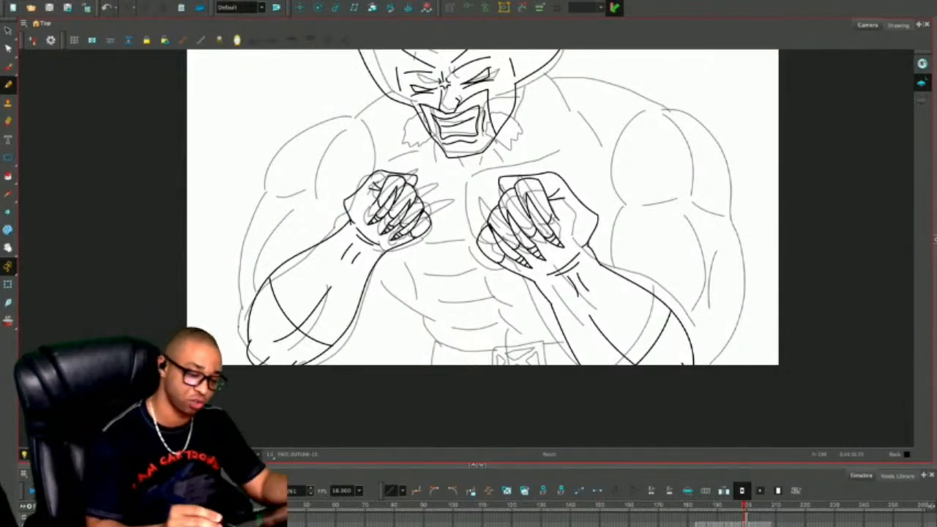
drag(395, 93, 264, 202)
key(ctrl+z)
mouse_move(352, 123)
mouse_down()
mouse_move(269, 194)
mouse_move(240, 270)
mouse_move(242, 303)
mouse_up()
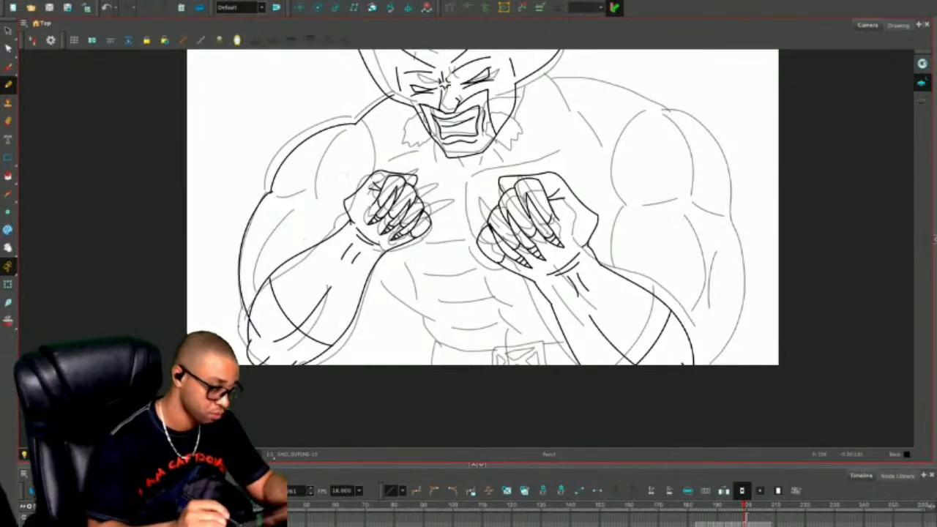
Draw the torso contour on the character's right side, from below the forearm down to the waist.
key(2)
drag(355, 209, 431, 135)
key(alt+s)
click(431, 134)
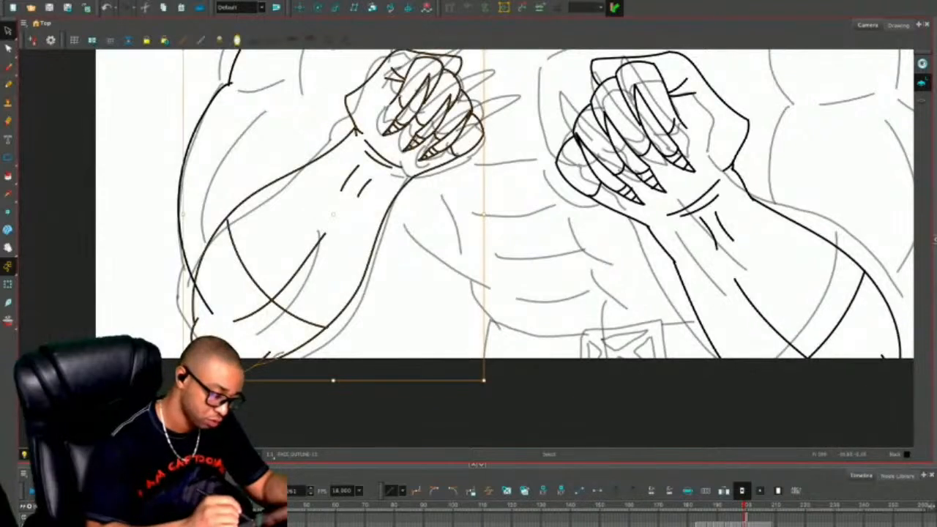
key(Escape)
key(alt+slash)
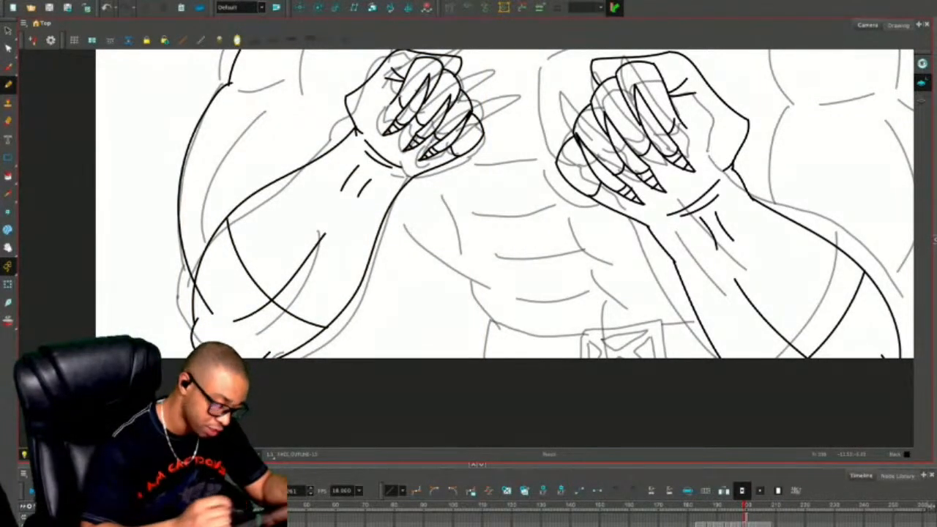
drag(469, 263, 399, 234)
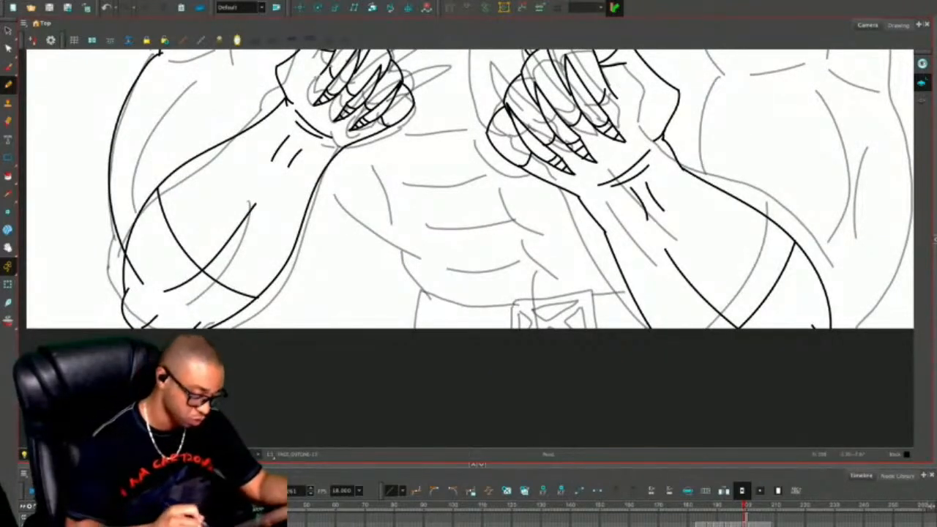
drag(469, 263, 485, 354)
mouse_move(325, 268)
mouse_down()
mouse_move(431, 324)
mouse_move(425, 358)
mouse_move(436, 401)
mouse_up()
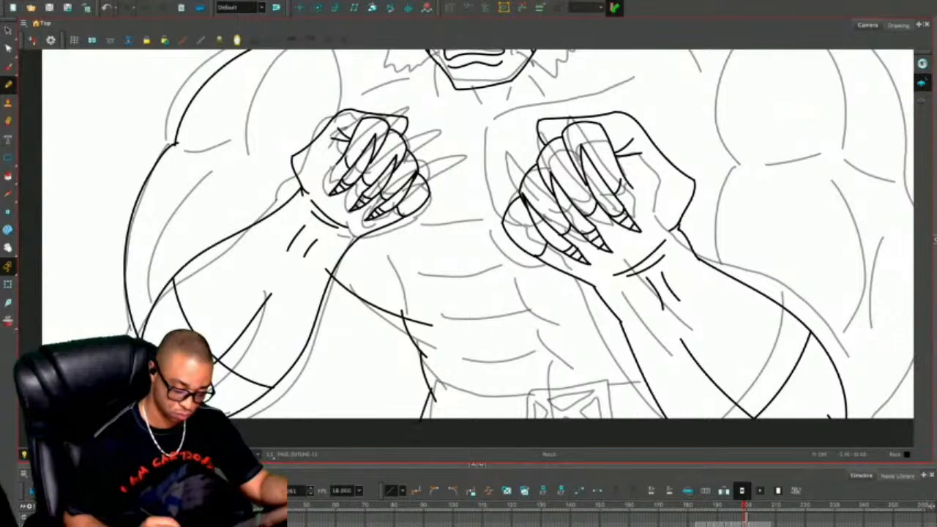
Draw the rounded shoulder muscle and the upper arm contours of the character's left arm over the rough lines.
drag(384, 184, 195, 241)
mouse_move(548, 217)
mouse_down()
mouse_move(530, 286)
mouse_move(540, 338)
mouse_up()
mouse_move(549, 218)
mouse_down()
mouse_move(605, 67)
mouse_move(679, 101)
mouse_move(699, 232)
mouse_up()
drag(609, 73, 648, 214)
mouse_move(695, 232)
mouse_down()
mouse_move(725, 304)
mouse_move(702, 428)
mouse_up()
mouse_move(549, 293)
mouse_down()
mouse_move(493, 258)
mouse_move(441, 188)
mouse_move(441, 278)
mouse_up()
drag(516, 228, 513, 384)
mouse_move(545, 247)
mouse_down()
mouse_move(537, 286)
mouse_move(548, 378)
mouse_up()
mouse_move(447, 219)
mouse_down()
mouse_move(505, 212)
mouse_move(571, 223)
mouse_up()
drag(512, 220, 588, 323)
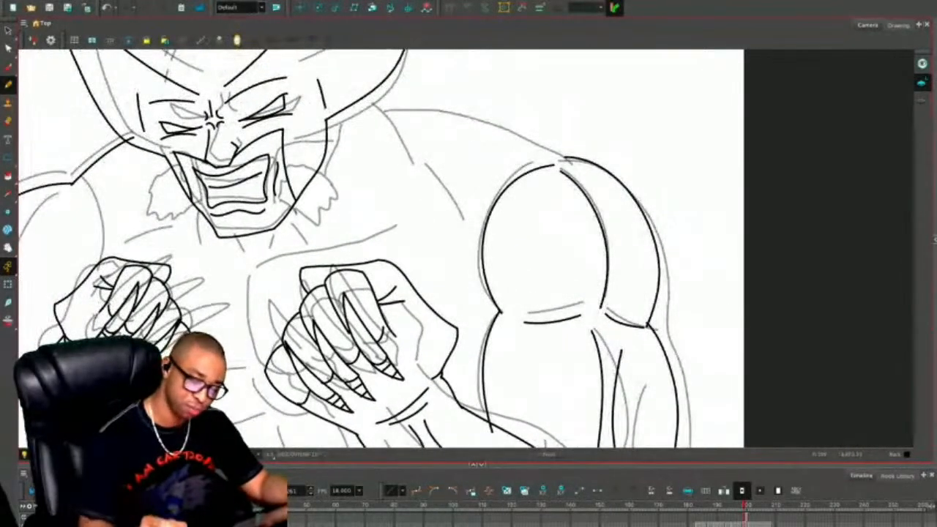
Draw the trapezius line from the character's left shoulder to the neck, and add the neck lines below the jaw.
mouse_move(565, 157)
mouse_down()
mouse_move(483, 129)
mouse_move(395, 134)
mouse_up()
drag(362, 92, 402, 150)
drag(319, 178, 323, 229)
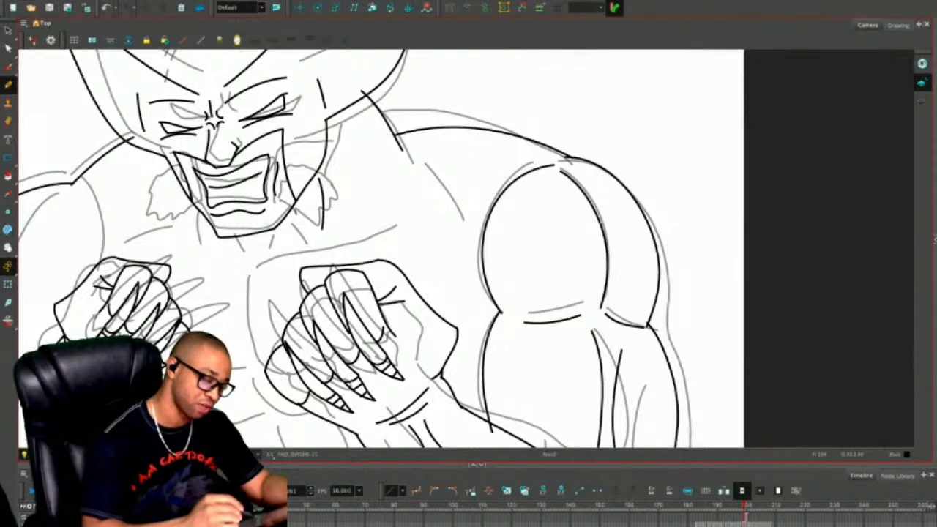
mouse_move(195, 205)
mouse_down()
mouse_move(201, 249)
mouse_move(231, 254)
mouse_up()
mouse_move(285, 215)
mouse_down()
mouse_move(276, 247)
mouse_move(361, 201)
mouse_up()
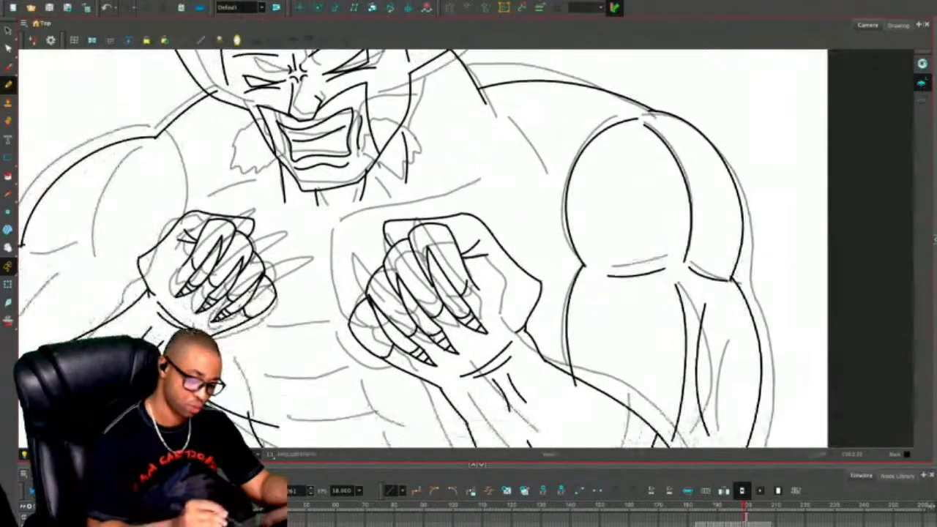
Draw the collarbone lines above both fists, the small curve between them, and the muscle lines beside the neck and left shoulder.
mouse_move(310, 225)
mouse_down()
mouse_move(323, 232)
mouse_move(498, 205)
mouse_up()
drag(489, 124, 520, 189)
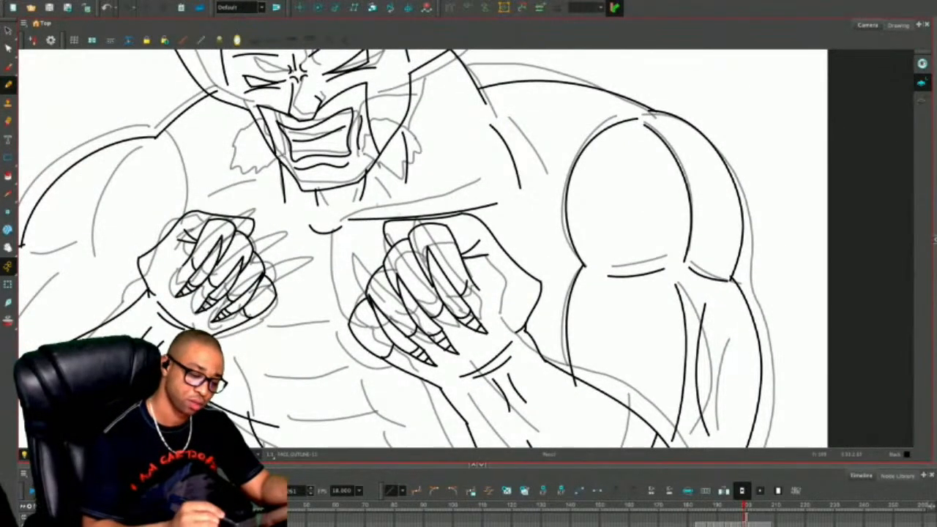
mouse_move(298, 222)
mouse_down()
mouse_move(199, 209)
mouse_move(256, 146)
mouse_move(370, 178)
mouse_up()
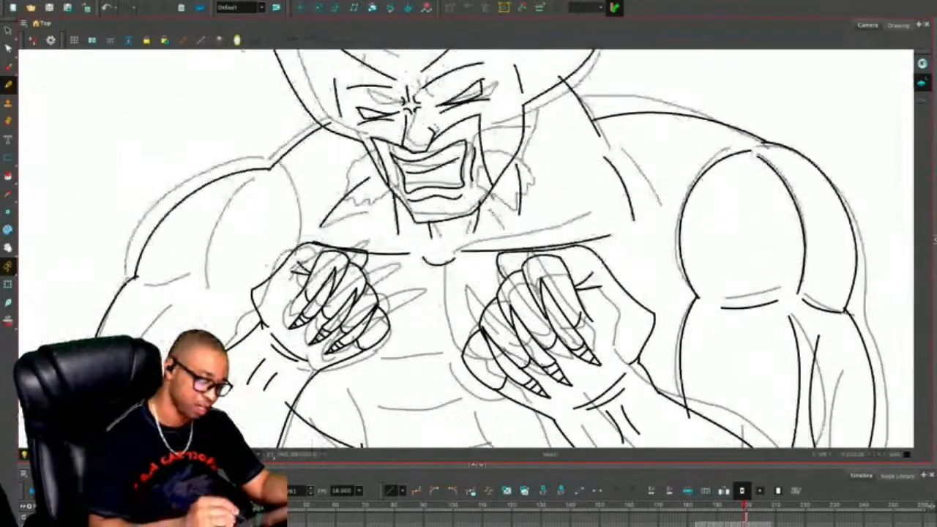
Draw the inner shoulder muscle curves, the lower deltoid edge and the upper arm muscle lines on the character's right arm.
drag(272, 174, 292, 256)
key(ctrl+z)
drag(274, 185, 297, 256)
mouse_move(238, 197)
mouse_down()
mouse_move(209, 297)
mouse_move(270, 203)
mouse_move(206, 329)
mouse_up()
drag(223, 225, 213, 275)
mouse_move(205, 192)
mouse_down()
mouse_move(253, 184)
mouse_move(64, 259)
mouse_move(227, 181)
mouse_move(294, 218)
mouse_up()
key(ctrl+z)
key(ctrl+z)
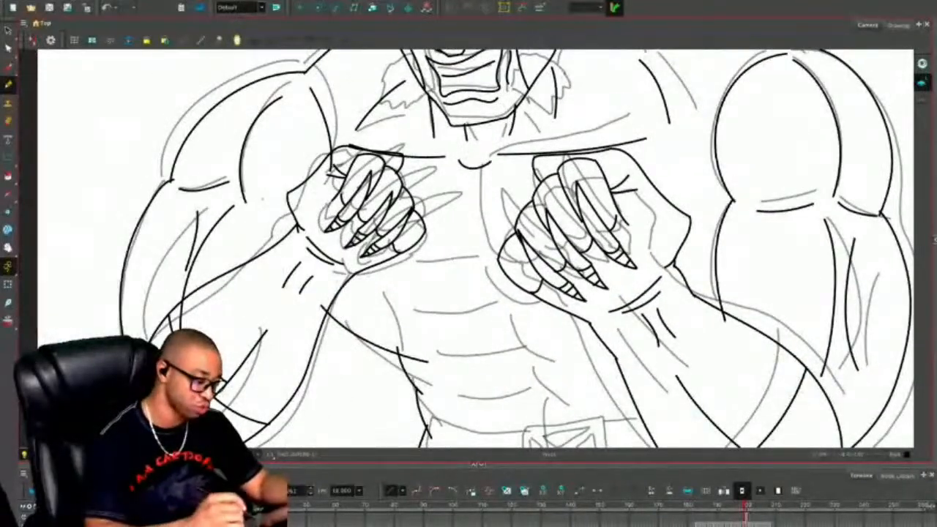
drag(177, 186, 288, 229)
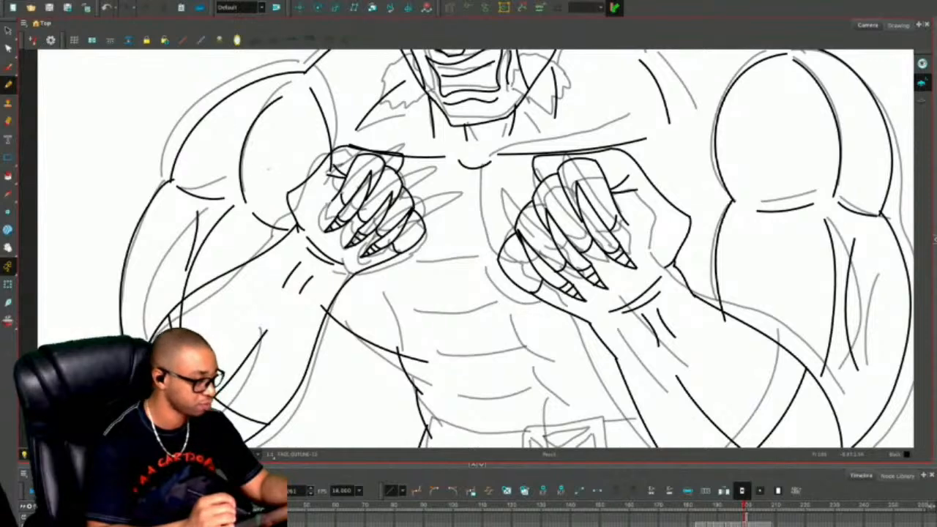
Draw the chest's centre line from below the collarbones, curving under the pectoral to the character's left fist.
key(.)
key(alt+e)
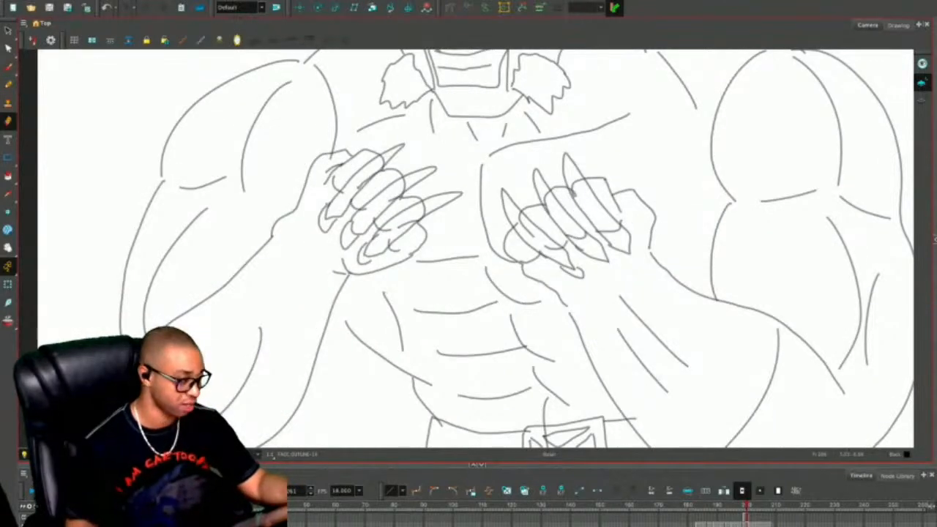
drag(527, 293, 419, 240)
key(alt+/)
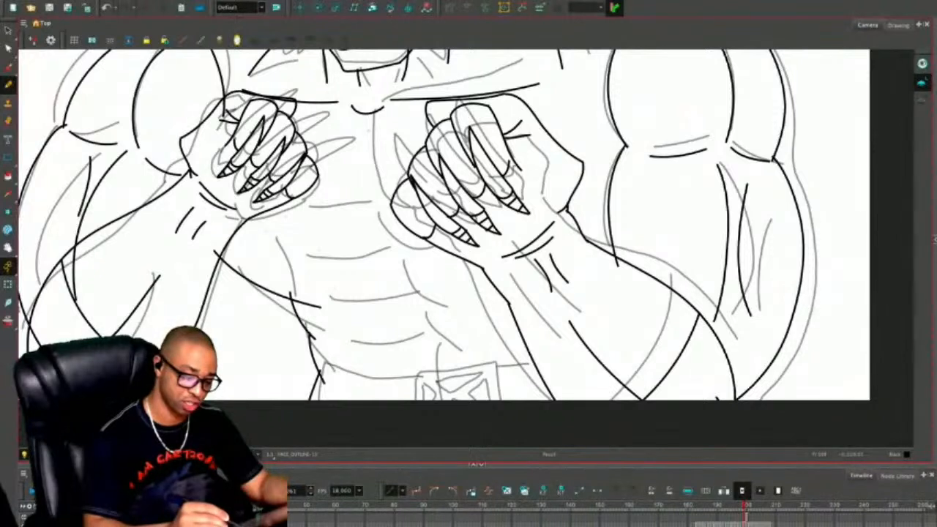
mouse_move(360, 126)
mouse_down()
mouse_move(395, 235)
mouse_move(427, 239)
mouse_up()
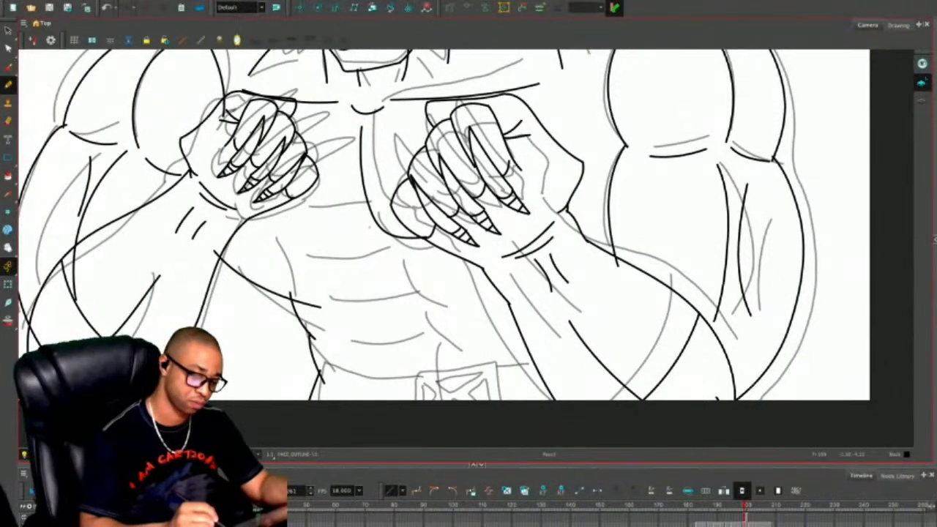
drag(362, 207, 358, 234)
key(ctrl+z)
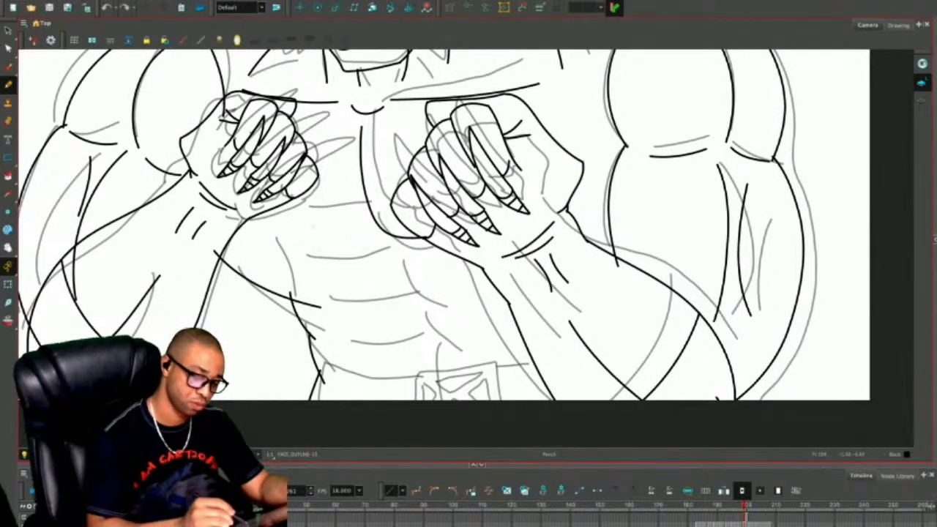
Draw the lower pectoral line beneath the character's right fist, the broken abdominal midline and the X-marked belt buckle.
mouse_move(242, 232)
mouse_down()
mouse_move(348, 229)
mouse_move(362, 212)
mouse_move(399, 268)
mouse_move(424, 266)
mouse_move(394, 266)
mouse_move(437, 321)
mouse_up()
key(ctrl+z)
key(ctrl+z)
mouse_move(371, 236)
mouse_down()
mouse_move(408, 368)
mouse_move(392, 375)
mouse_move(450, 374)
mouse_move(450, 408)
mouse_move(373, 413)
mouse_move(371, 373)
mouse_move(377, 402)
mouse_move(377, 380)
mouse_move(403, 392)
mouse_move(421, 384)
mouse_move(410, 381)
mouse_move(391, 381)
mouse_move(433, 396)
mouse_move(432, 387)
mouse_up()
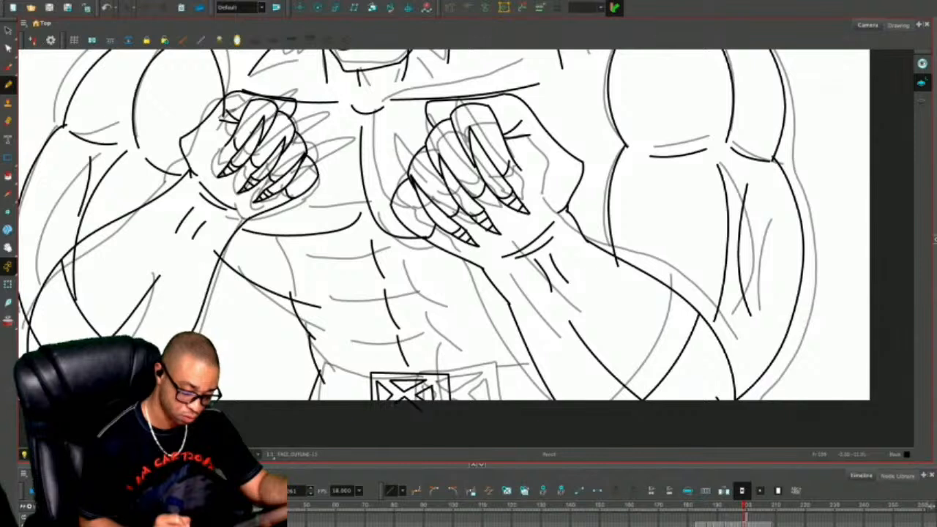
Draw two rows of curved abdominal muscle lines on both sides of the midline.
mouse_move(321, 292)
mouse_down()
mouse_move(316, 306)
mouse_move(471, 287)
mouse_up()
drag(334, 341, 469, 337)
key(ctrl+z)
key(ctrl+z)
drag(328, 344, 469, 341)
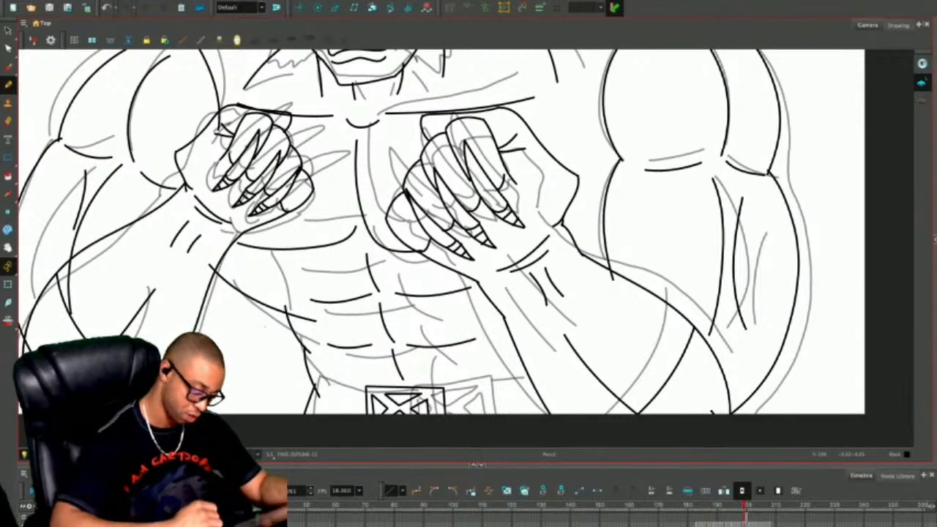
Draw the upper and lower belt edges on both sides of the buckle, and add a short rib line below the right pectoral.
drag(370, 390, 290, 370)
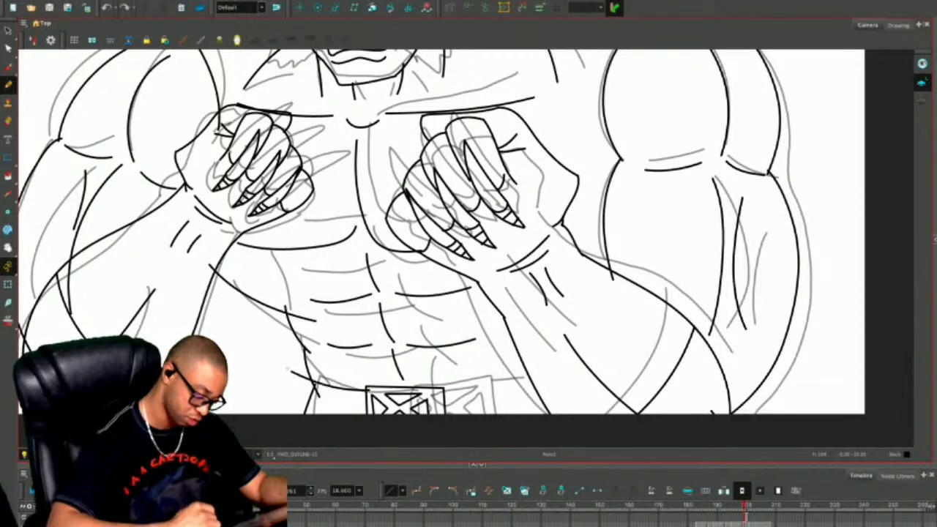
drag(369, 415, 289, 390)
drag(440, 394, 546, 374)
drag(440, 416, 568, 398)
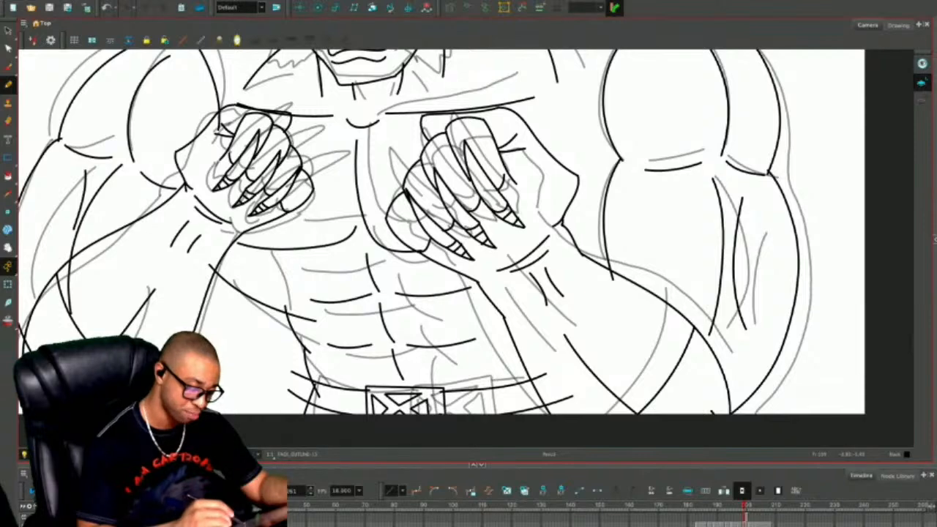
drag(245, 250, 268, 293)
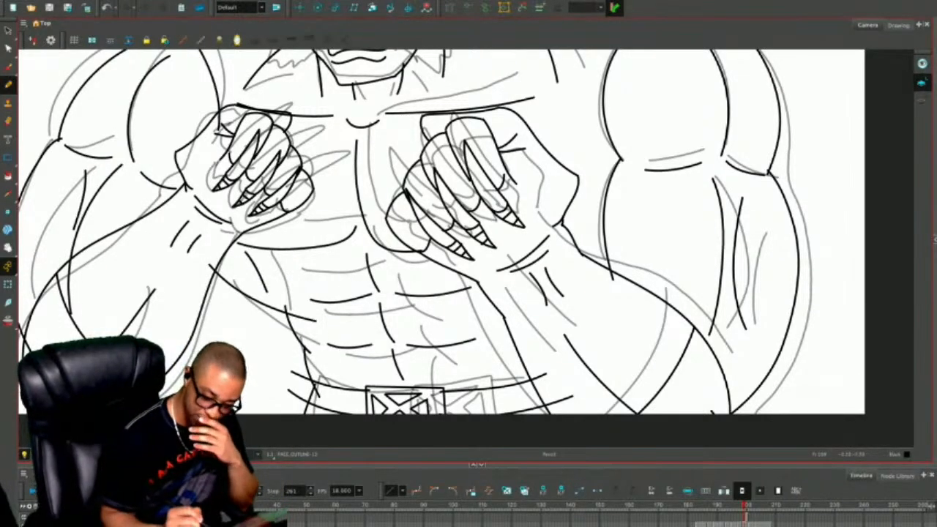
Check the redrawn pose as a whole and compare it with the rough drawing on the neighbouring frame.
key(2)
key(1)
key(1)
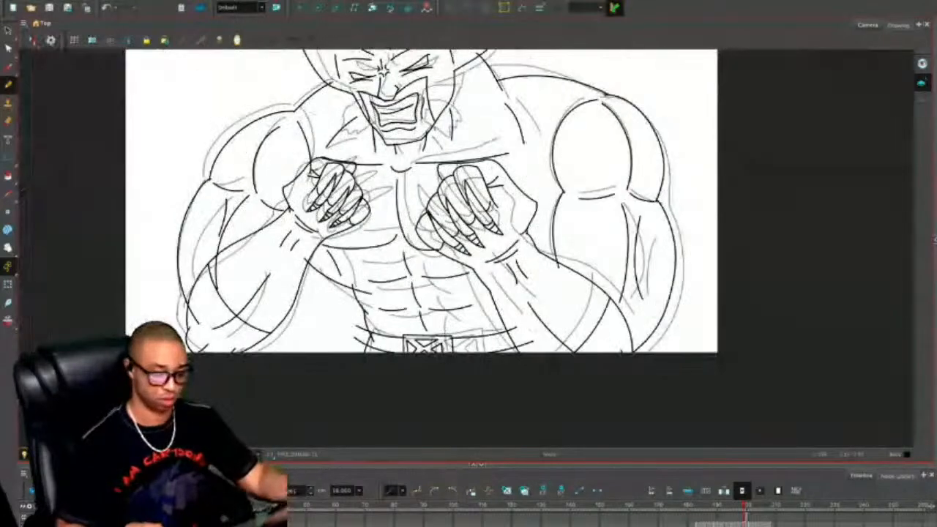
key(.)
drag(549, 306, 524, 360)
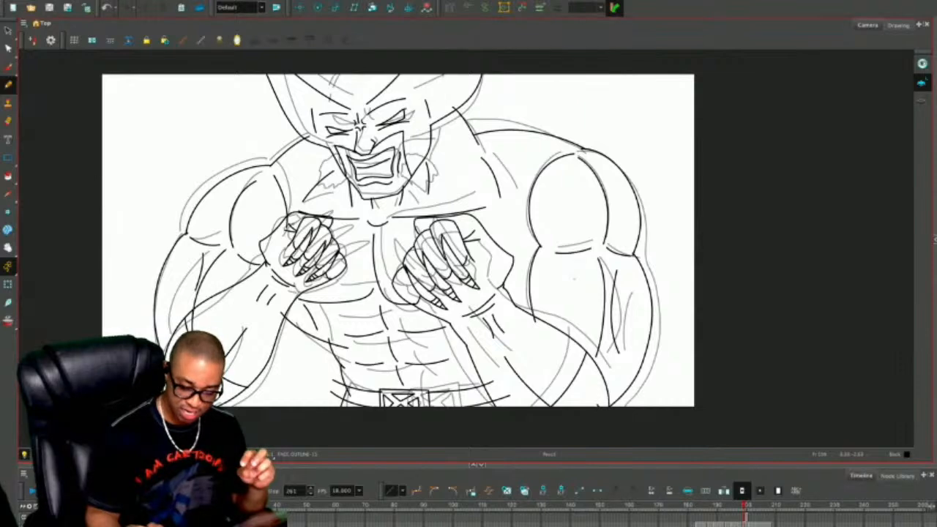
key(.)
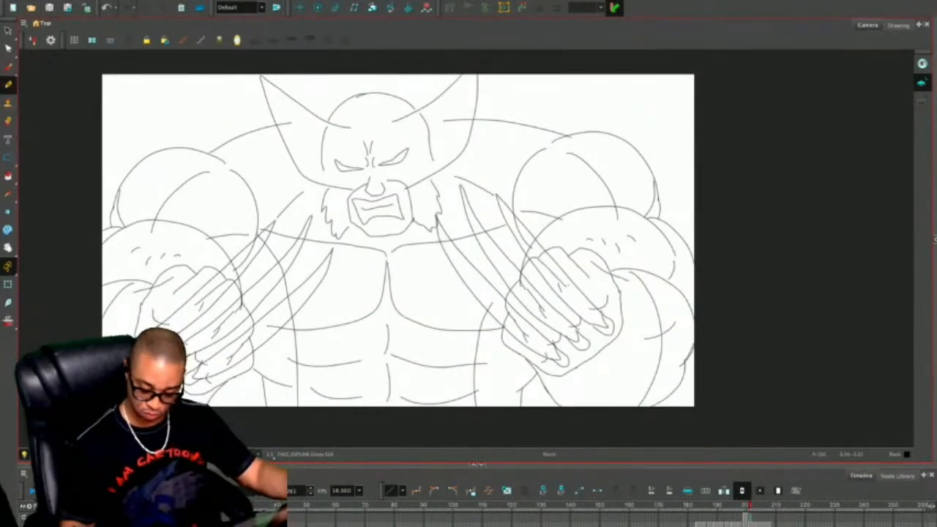
key(.)
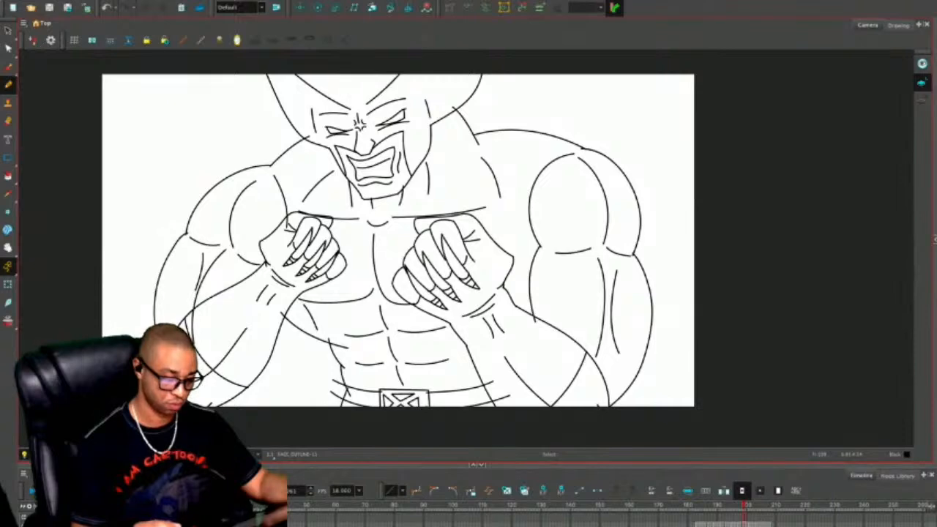
Add a short curved line on the mask's forehead, and erase its overshoot and the neck line's overshoot at the mask edge.
scroll(377, 125, up, 2)
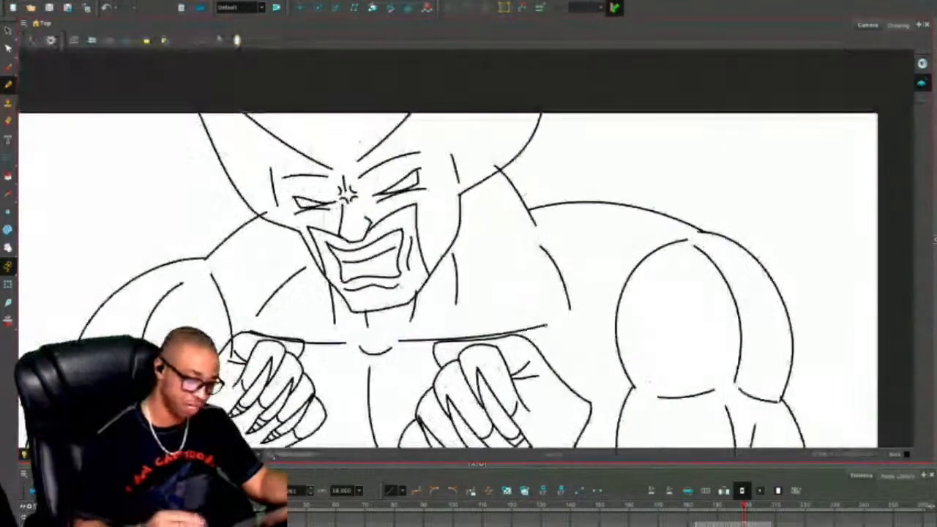
mouse_move(276, 144)
mouse_down()
mouse_move(283, 124)
mouse_move(431, 104)
mouse_move(278, 152)
mouse_up()
key(ctrl+z)
key(ctrl+z)
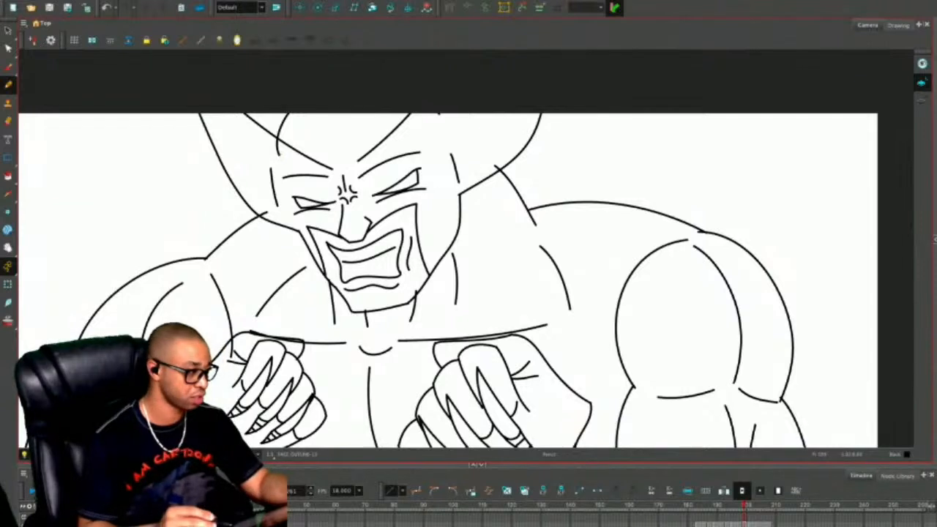
key(alt+e)
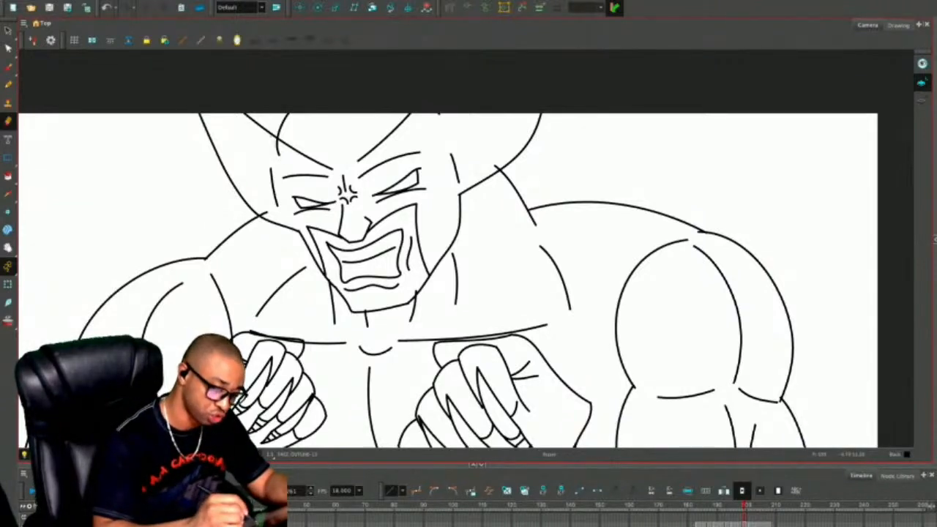
drag(276, 143, 282, 152)
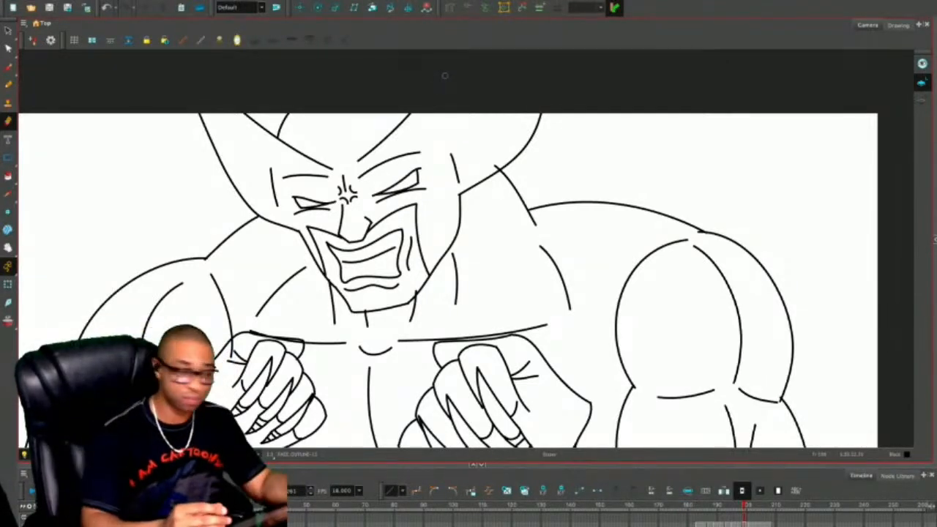
key(period)
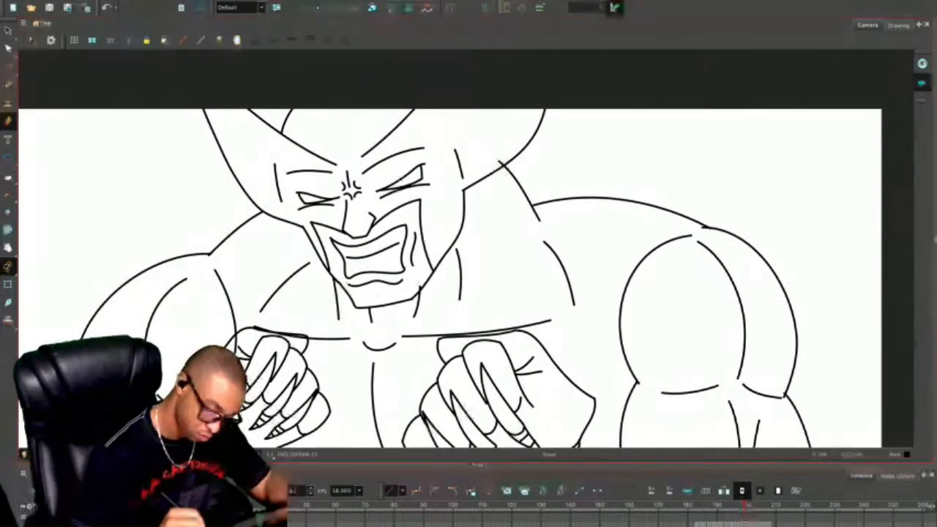
drag(498, 158, 504, 165)
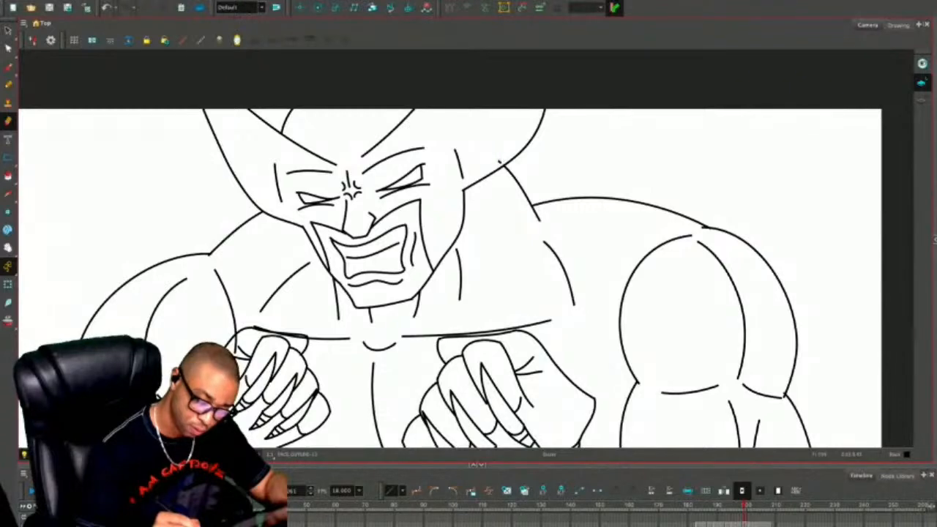
Erase the shoulder line running into the character's right fist and delete the doubled collarbone segment above that fist.
drag(435, 457, 450, 369)
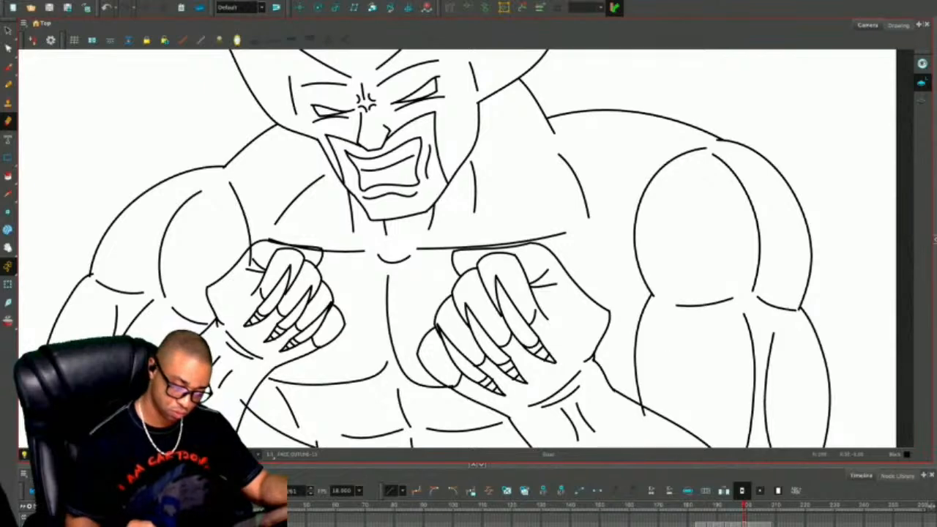
drag(366, 320, 336, 278)
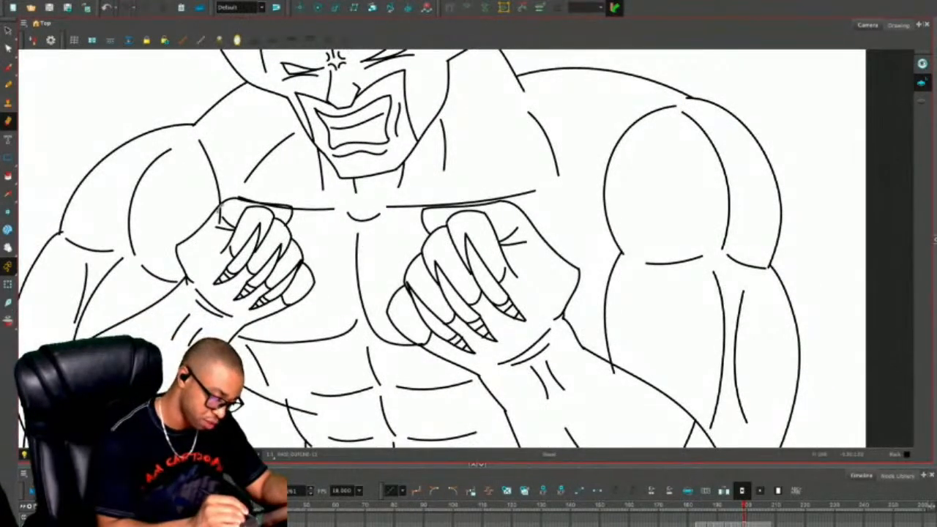
key(alt+s)
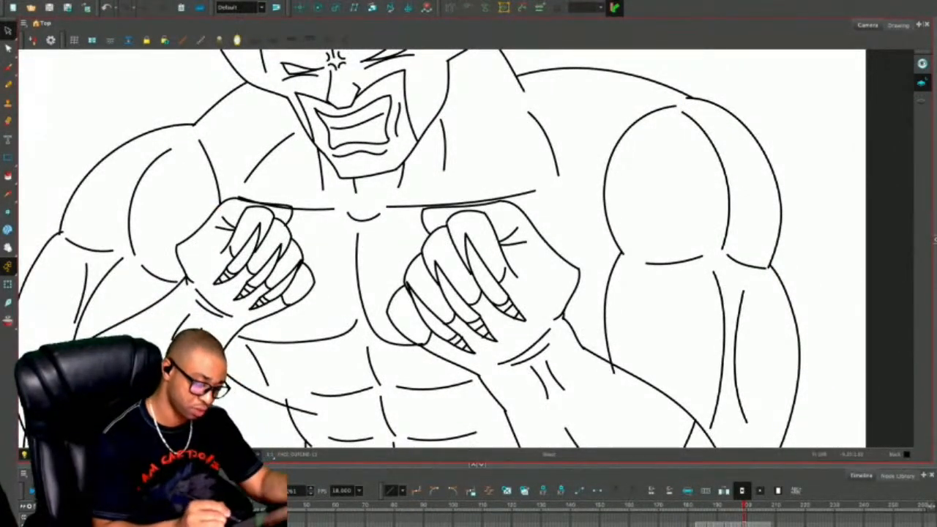
key(alt+b)
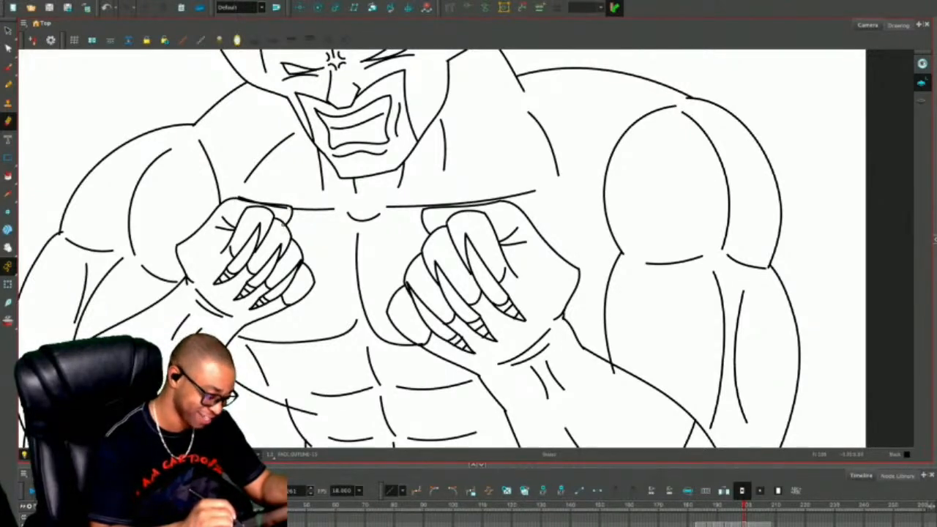
key(alt+s)
click(272, 205)
key(Delete)
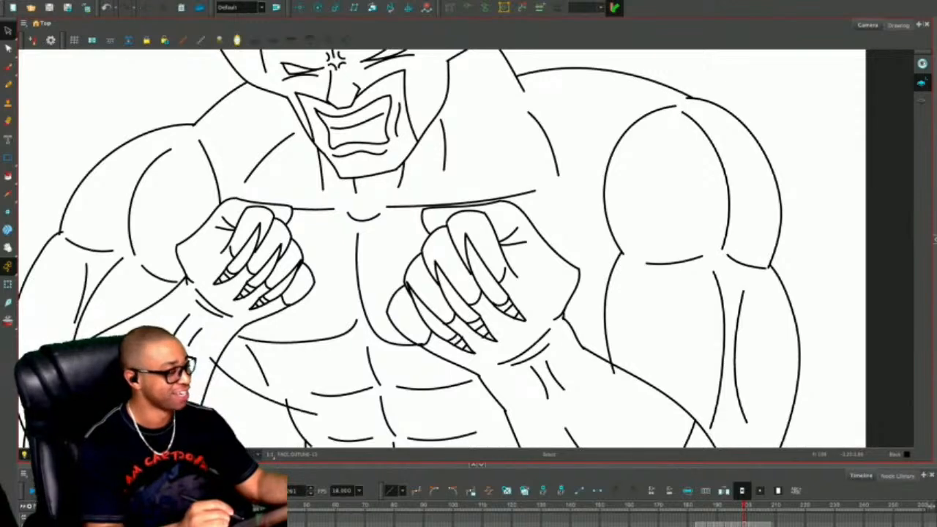
Remove the stray line on the character's right forearm and trim the torso and belt lines that overshoot on that side.
key(alt+slash)
mouse_move(433, 269)
mouse_down()
mouse_move(458, 216)
mouse_move(516, 148)
mouse_up()
key(alt+e)
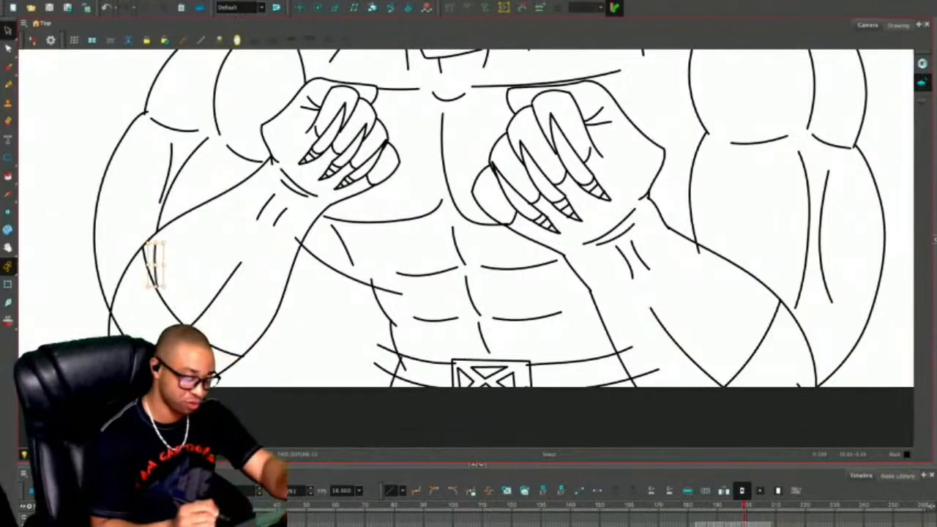
key(alt+e)
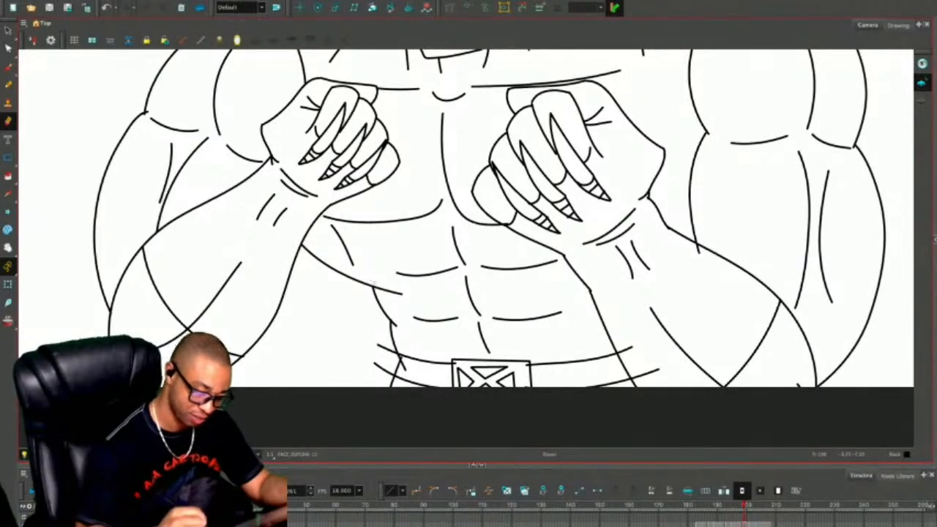
drag(393, 352, 375, 362)
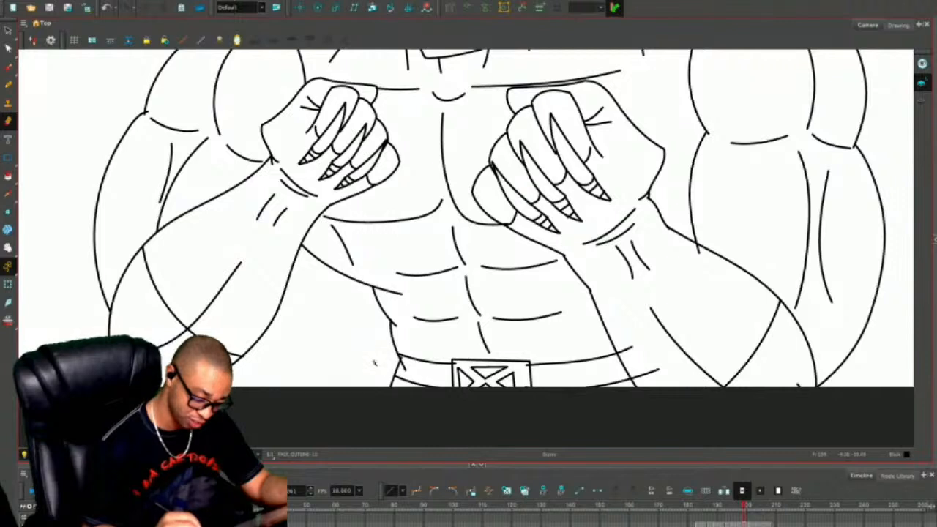
key(ctrl+z)
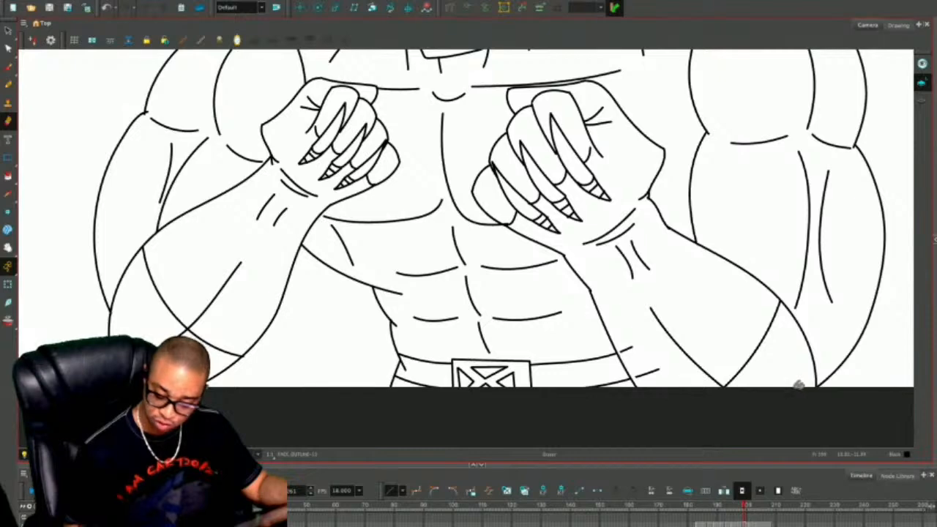
Delete the belt line ends that stick out past the waist below the character's left forearm.
key(alt+s)
drag(662, 342, 621, 379)
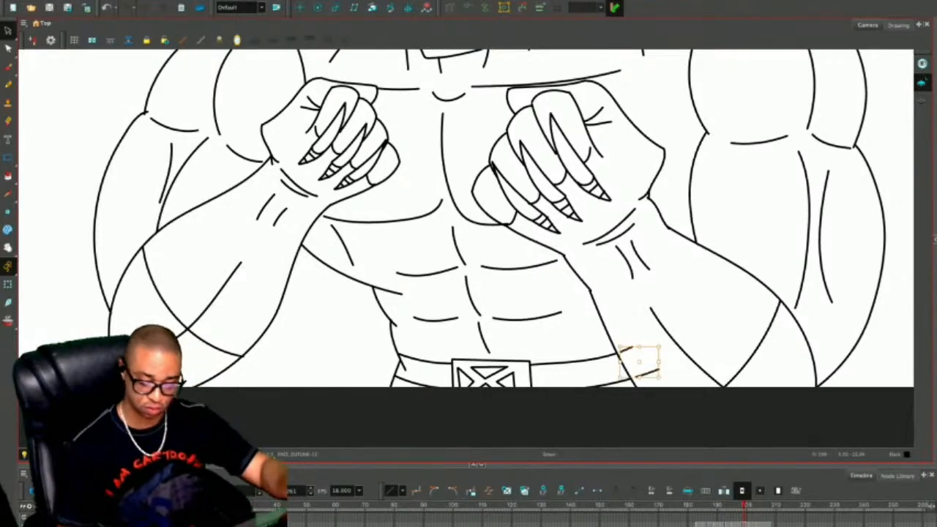
key(Delete)
Trim the overshoot where the character's right shoulder line meets the trapezius line.
scroll(467, 219, up, 1)
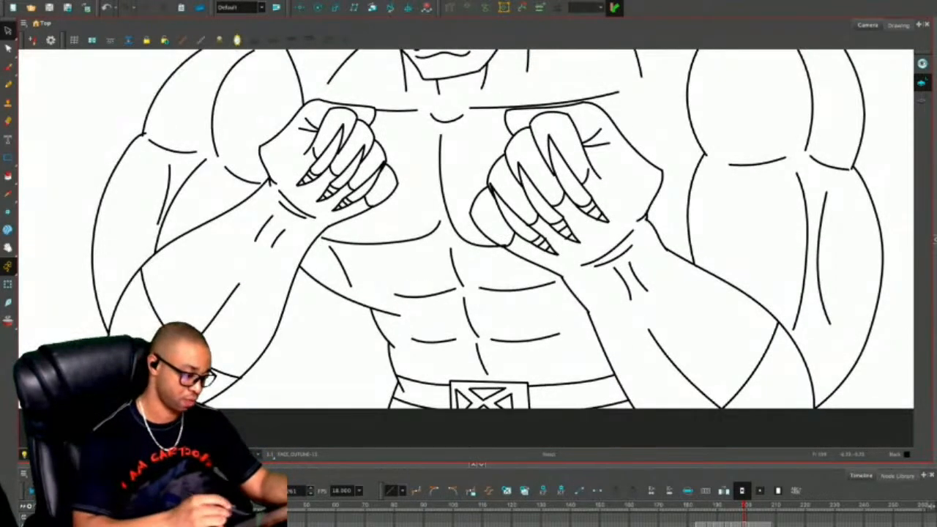
mouse_move(466, 220)
mouse_down()
mouse_move(522, 324)
mouse_move(549, 351)
mouse_up()
key(alt+e)
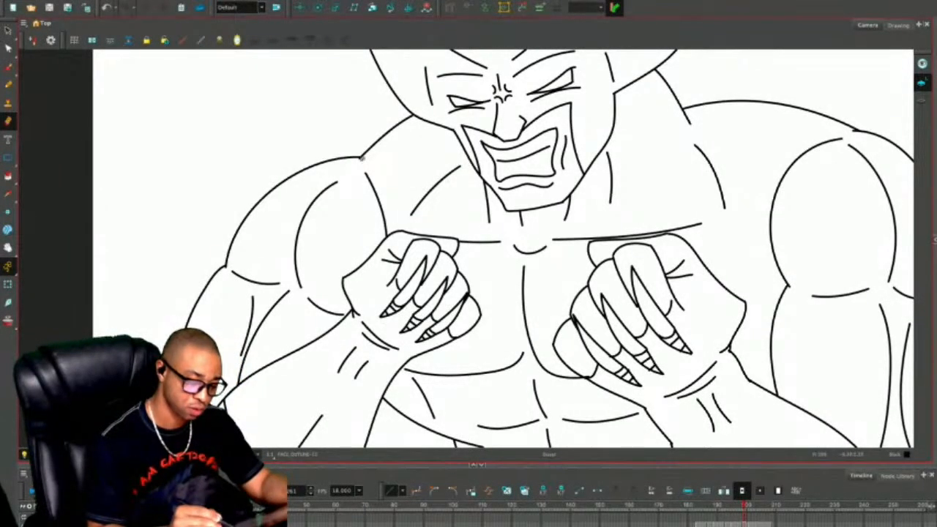
key(1)
key(1)
key(1)
drag(508, 261, 466, 262)
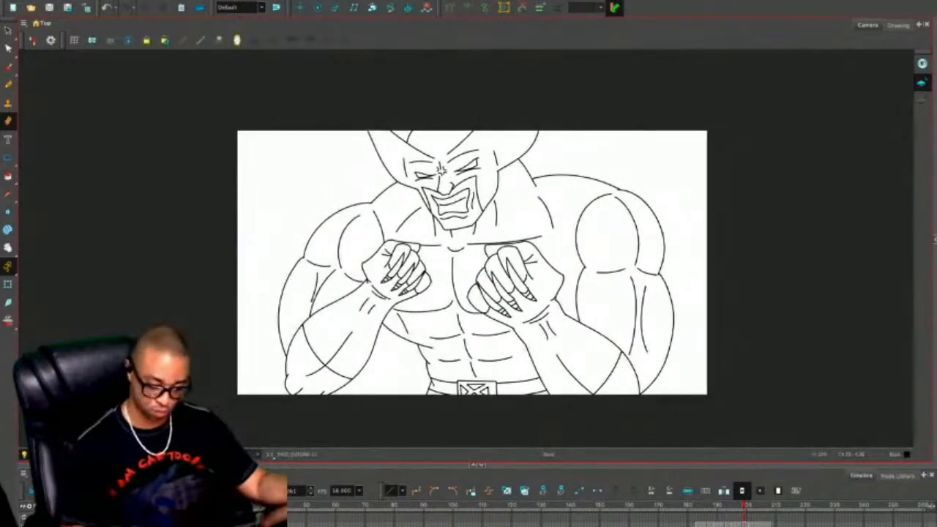
Nudge the collarbone line above the character's left fist slightly upward.
key(2)
key(2)
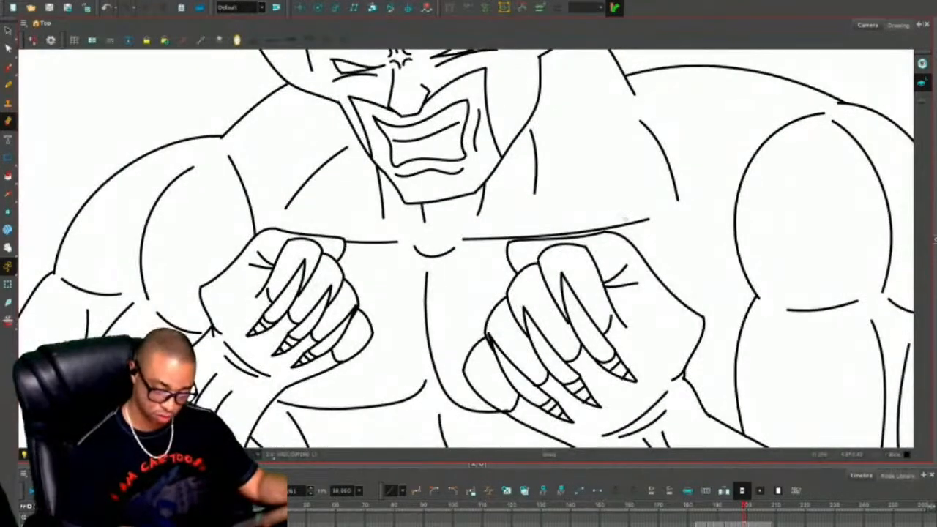
key(alt+s)
click(555, 232)
drag(554, 233, 557, 230)
Delete the trapezius line and the line beneath it between the character's neck and right shoulder.
key(1)
key(1)
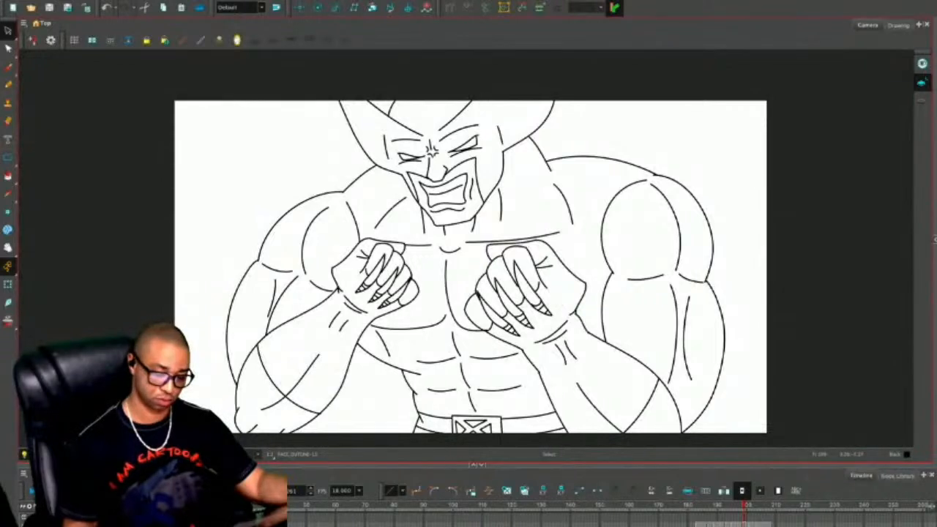
drag(355, 172, 399, 218)
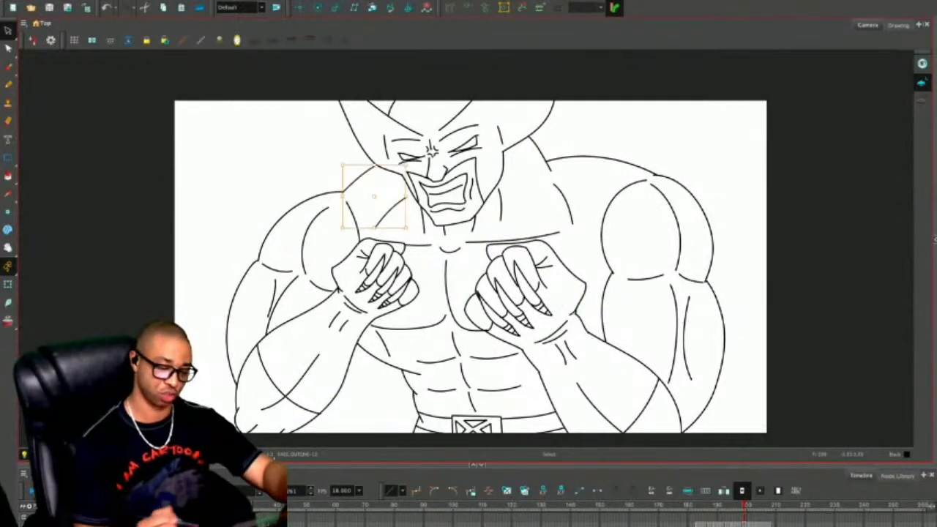
key(Delete)
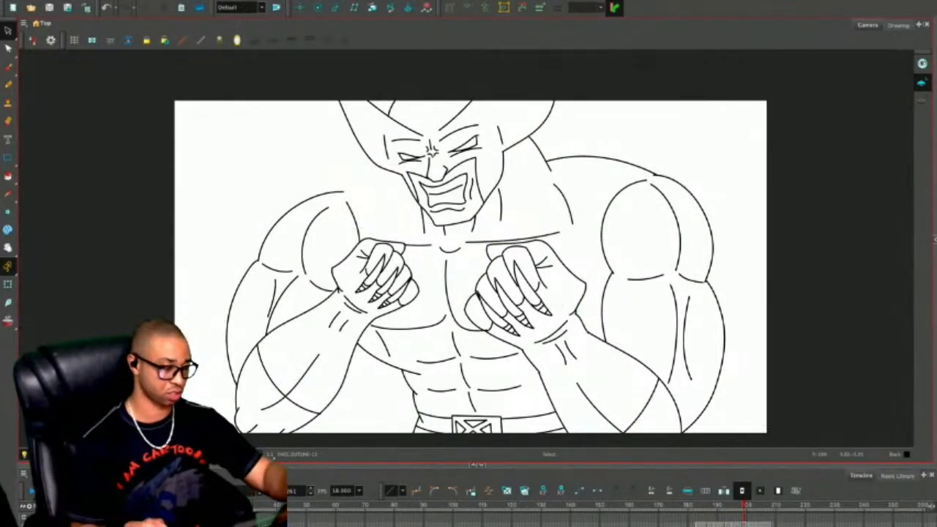
Delete the trapezius line on the character's left side and the deltoid lines of the right shoulder.
key(alt+b)
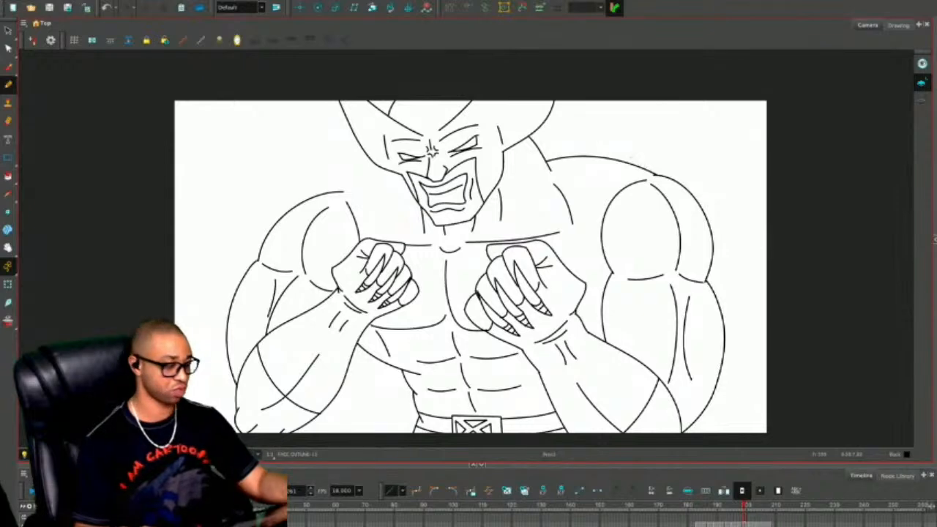
key(1)
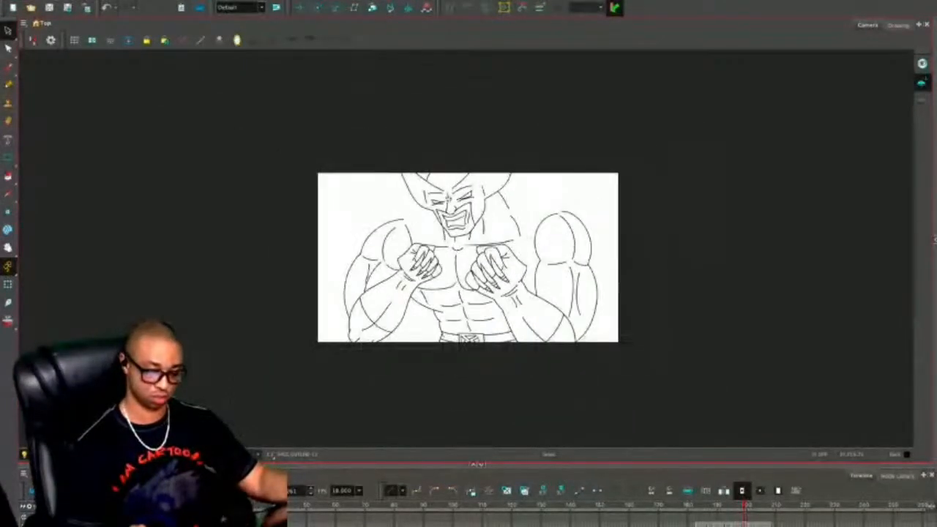
key(2)
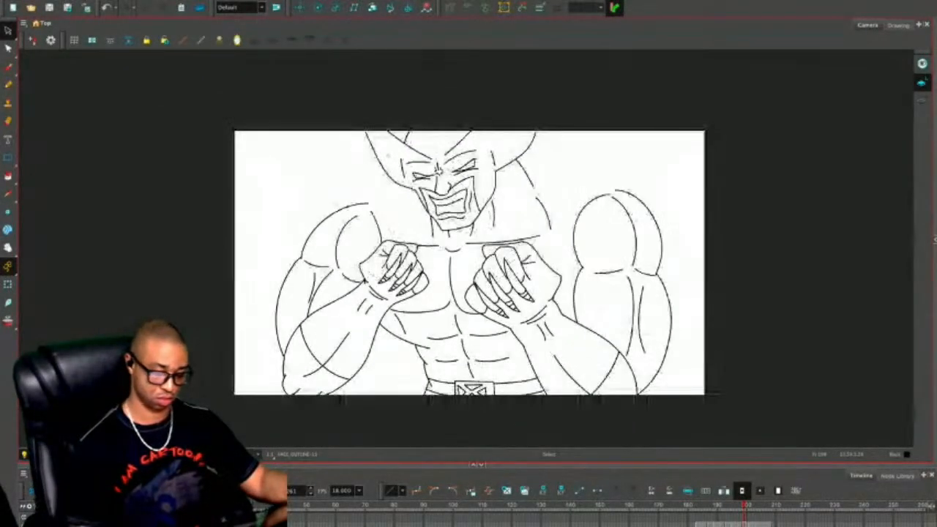
drag(468, 263, 537, 270)
mouse_move(416, 205)
mouse_down()
mouse_move(410, 232)
mouse_move(441, 271)
mouse_up()
key(Delete)
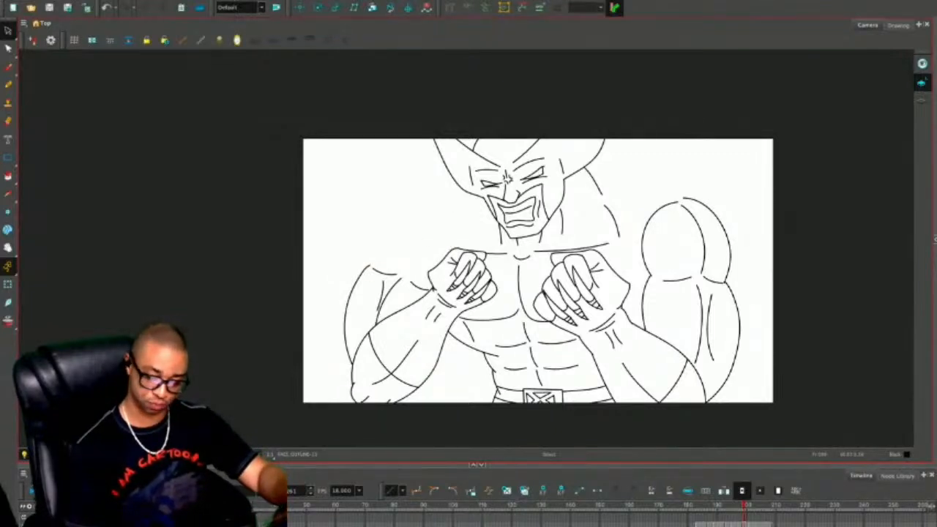
Draw new trapezius lines sloping from the neck towards the character's right and left shoulders.
key(alt+slash)
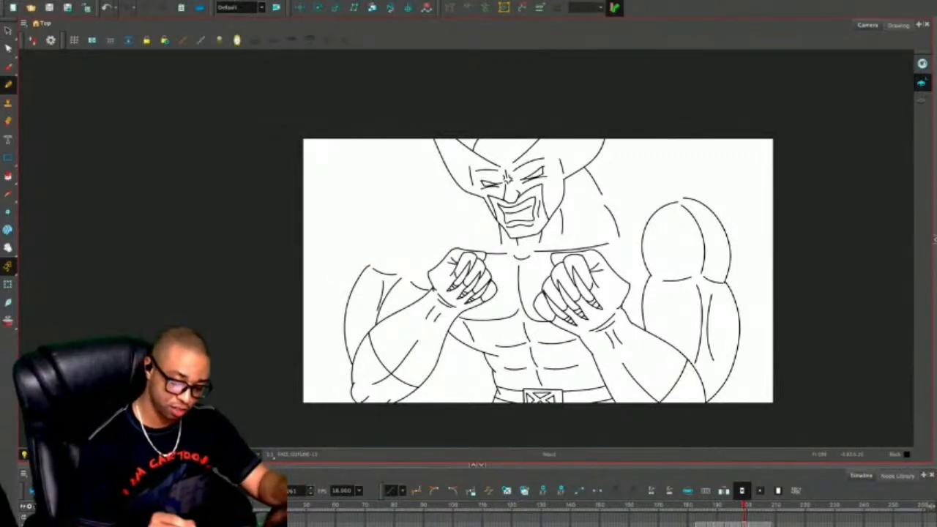
drag(486, 203, 439, 230)
drag(591, 183, 666, 211)
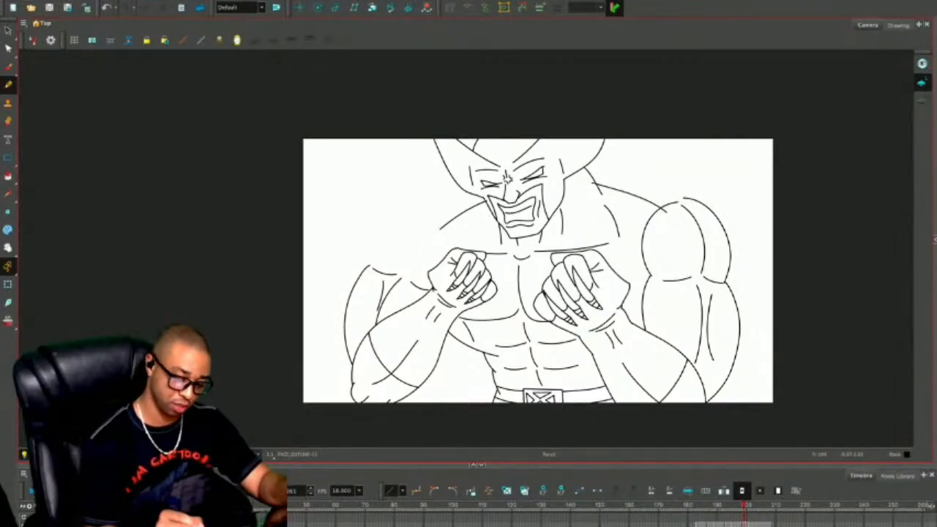
mouse_move(438, 228)
mouse_down()
mouse_move(370, 272)
mouse_move(406, 296)
mouse_up()
key(ctrl+z)
key(ctrl+z)
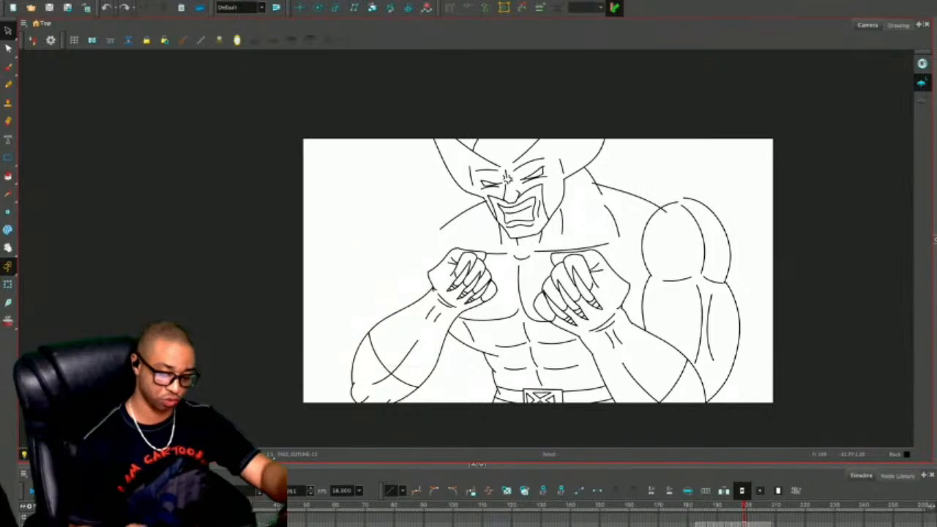
Delete the character's left shoulder and upper-arm lines and the short neck muscle line above the left collarbone.
drag(663, 225, 730, 213)
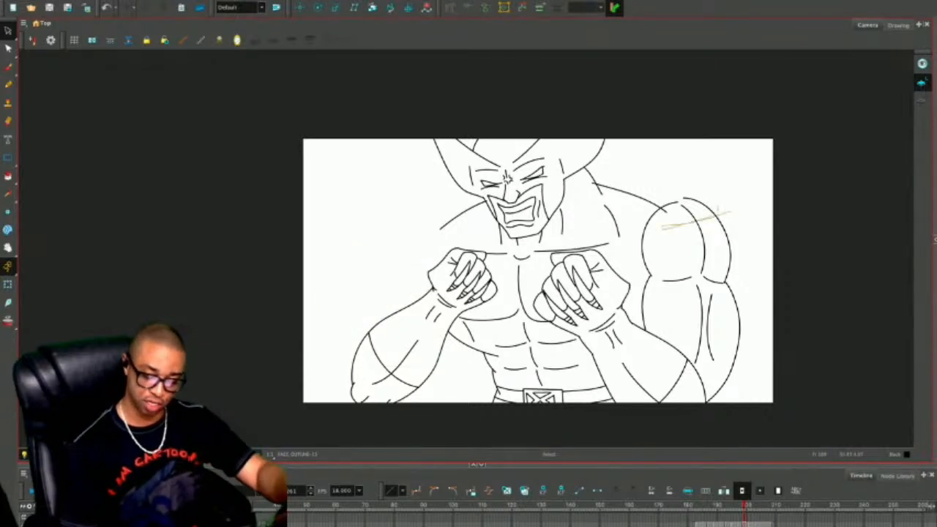
key(Delete)
mouse_move(744, 291)
mouse_down()
mouse_move(645, 273)
mouse_move(724, 320)
mouse_move(683, 305)
mouse_move(605, 330)
mouse_up()
key(Delete)
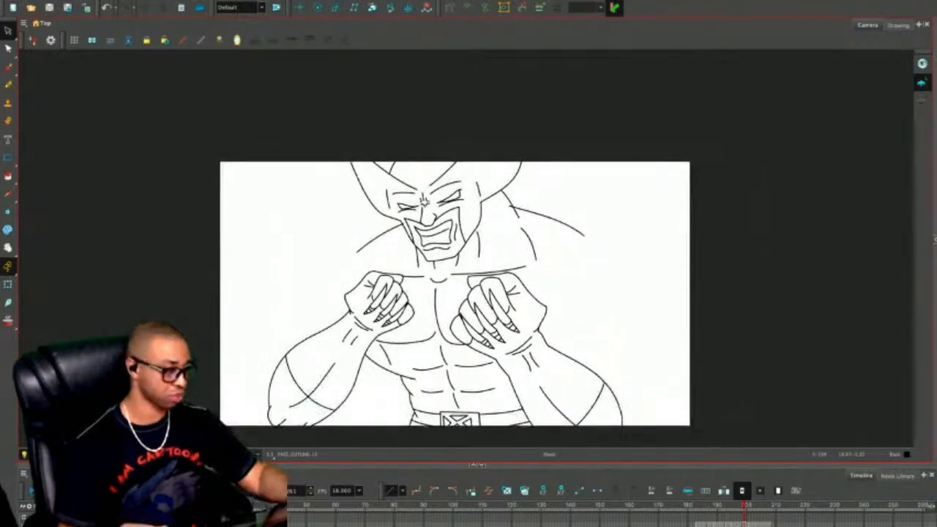
key(alt+e)
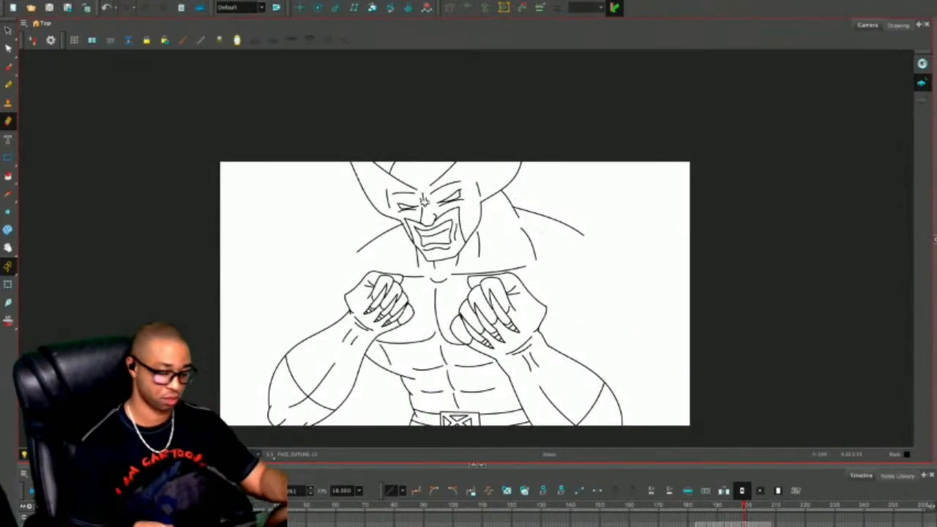
key(alt+s)
click(529, 245)
key(Delete)
Redraw the outer shoulder and upper-arm outlines on both sides, running from the trapezius lines down to the forearms.
key(alt+b)
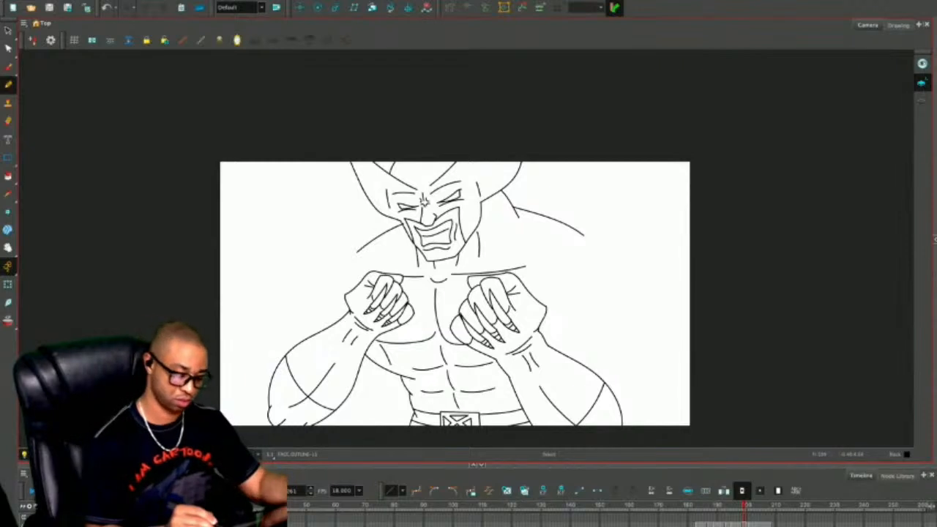
mouse_move(358, 250)
mouse_down()
mouse_move(337, 248)
mouse_move(282, 327)
mouse_move(271, 401)
mouse_up()
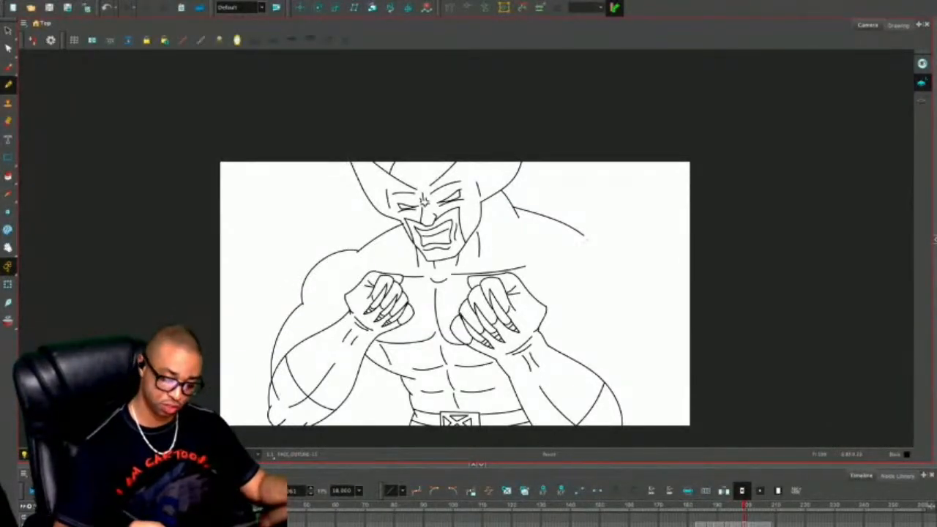
mouse_move(589, 234)
mouse_down()
mouse_move(625, 278)
mouse_move(628, 302)
mouse_up()
key(ctrl+z)
mouse_move(583, 234)
mouse_down()
mouse_move(615, 251)
mouse_move(639, 300)
mouse_move(641, 385)
mouse_move(622, 425)
mouse_up()
Draw the inner deltoid and upper-arm muscle lines on both of the character's arms.
drag(565, 301, 562, 373)
drag(555, 249, 562, 301)
mouse_move(587, 248)
mouse_down()
mouse_move(607, 286)
mouse_move(599, 385)
mouse_up()
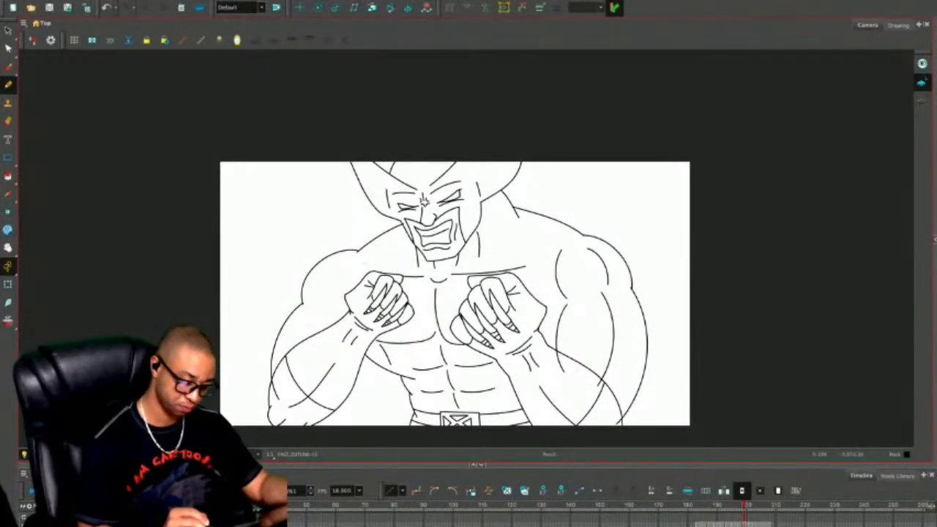
mouse_move(345, 262)
mouse_down()
mouse_move(328, 295)
mouse_move(304, 304)
mouse_move(302, 362)
mouse_up()
drag(455, 293, 452, 270)
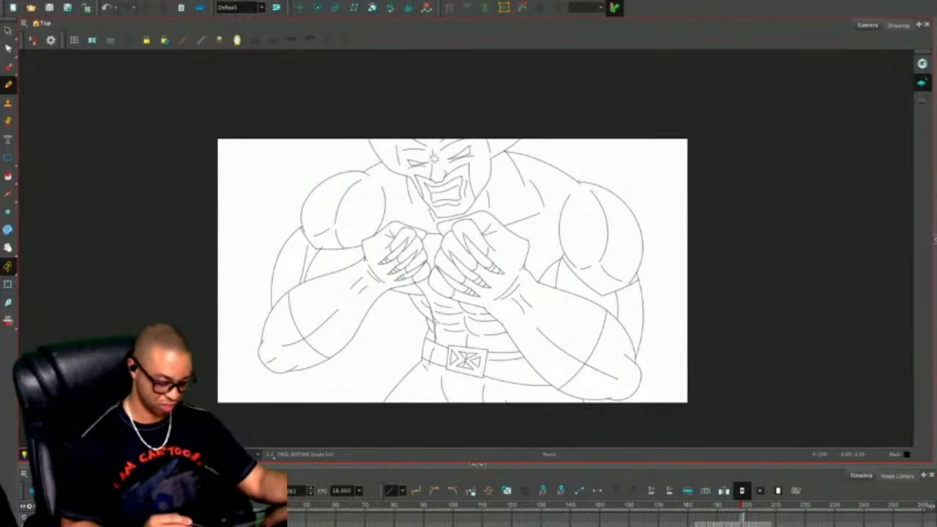
On frame 198, delete the character's right shoulder, upper-arm, chest-side and trapezius lines.
key(.)
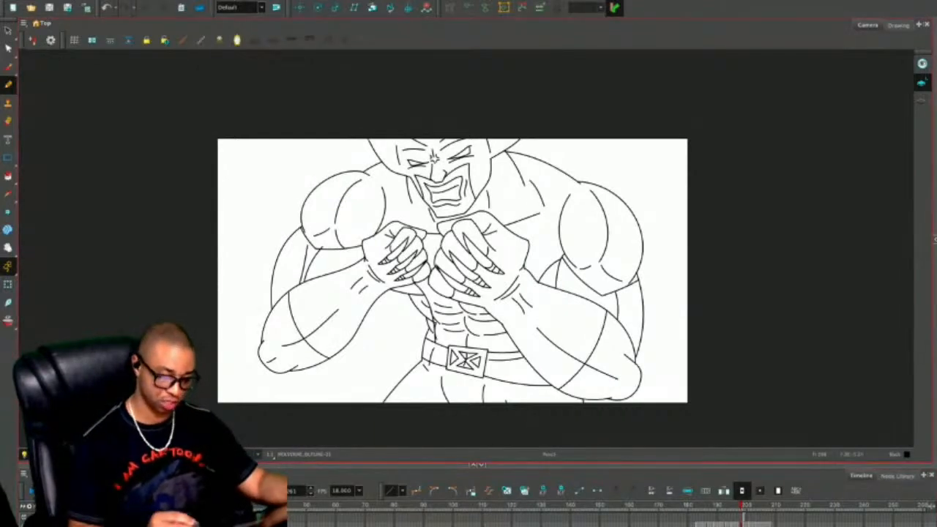
key(alt+s)
drag(287, 166, 364, 232)
key(Delete)
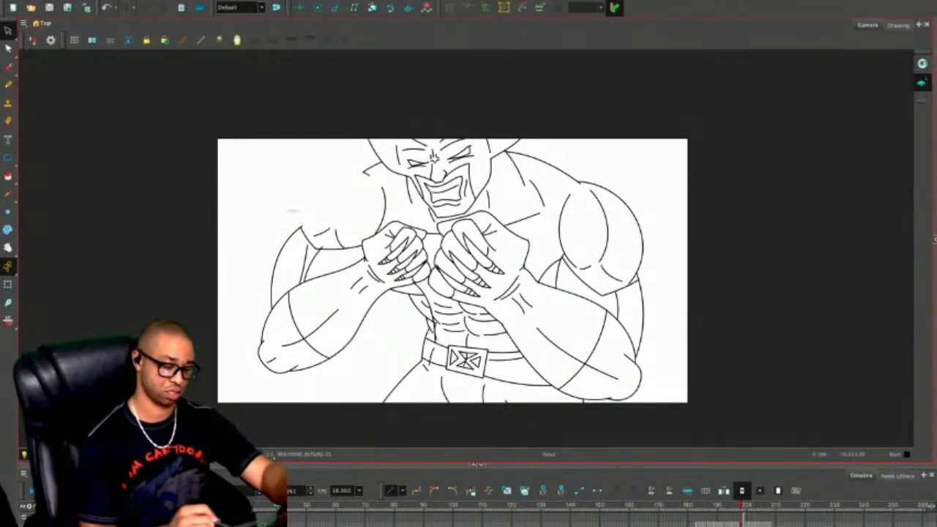
drag(271, 217, 334, 268)
key(Delete)
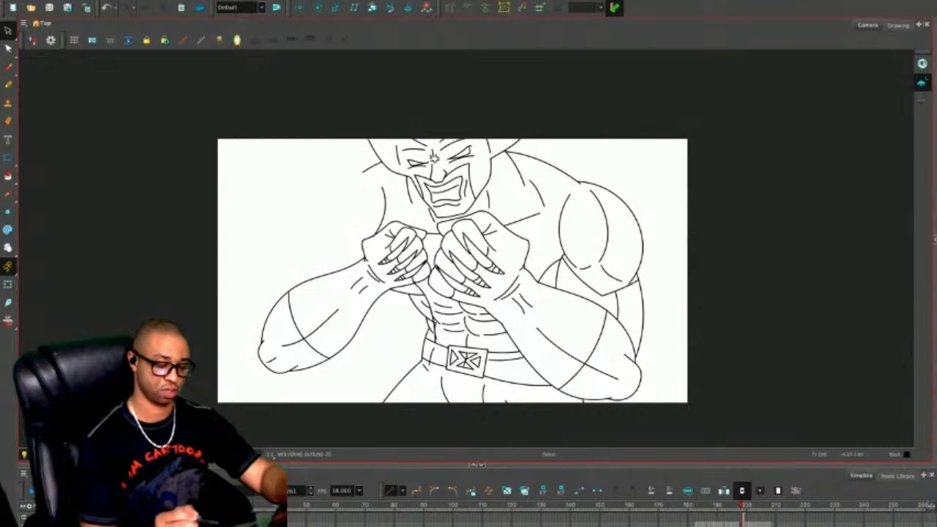
drag(362, 159, 386, 234)
key(Delete)
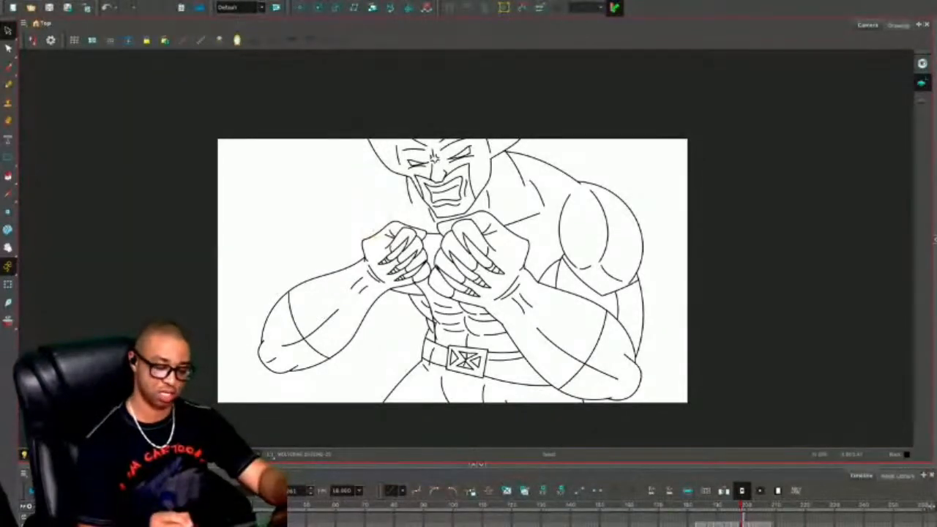
Redraw the right trapezius, rounded shoulder and upper arm down to the elbow, including the inner muscle lines.
key(alt+slash)
mouse_move(406, 175)
mouse_down()
mouse_move(365, 201)
mouse_move(343, 199)
mouse_move(324, 238)
mouse_move(294, 252)
mouse_move(262, 341)
mouse_up()
drag(328, 247, 292, 301)
drag(381, 207, 379, 231)
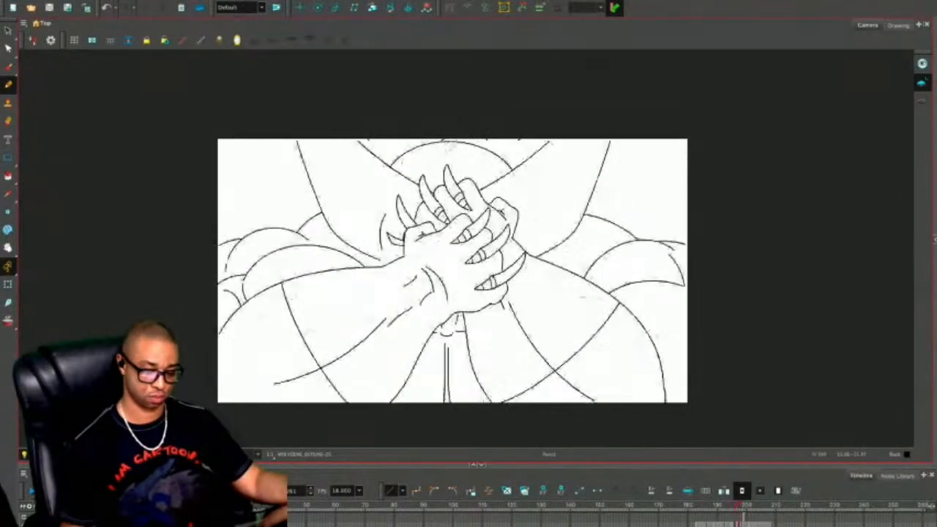
Delete the character's left shoulder and upper-arm lines on frame 198, keeping the trapezius line and forearm.
key(.)
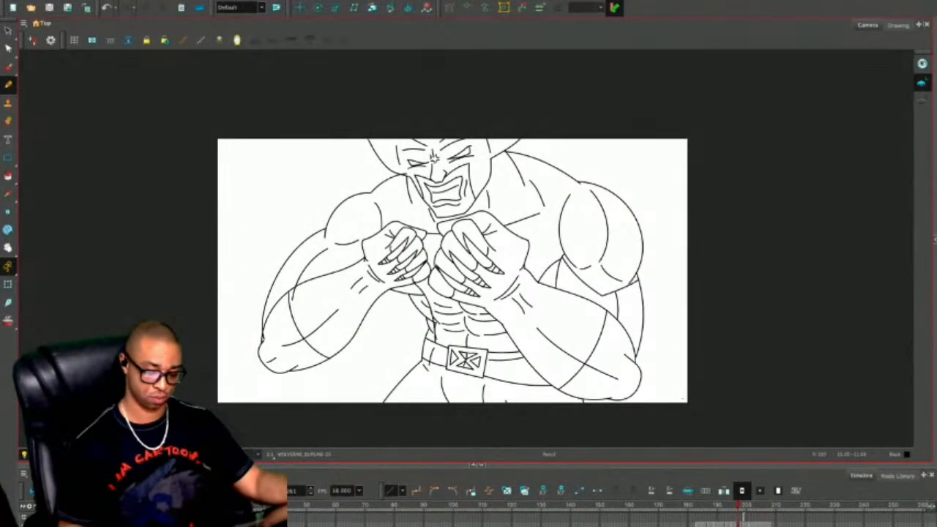
key(.)
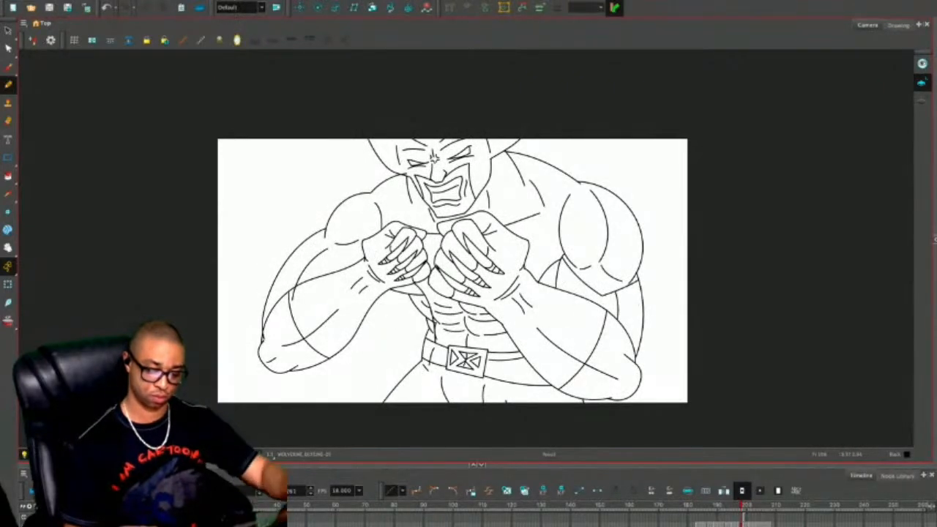
key(alt+s)
key(Delete)
mouse_move(630, 205)
mouse_down()
mouse_move(567, 242)
mouse_move(600, 281)
mouse_move(616, 279)
mouse_move(613, 299)
mouse_up()
key(Delete)
key(Delete)
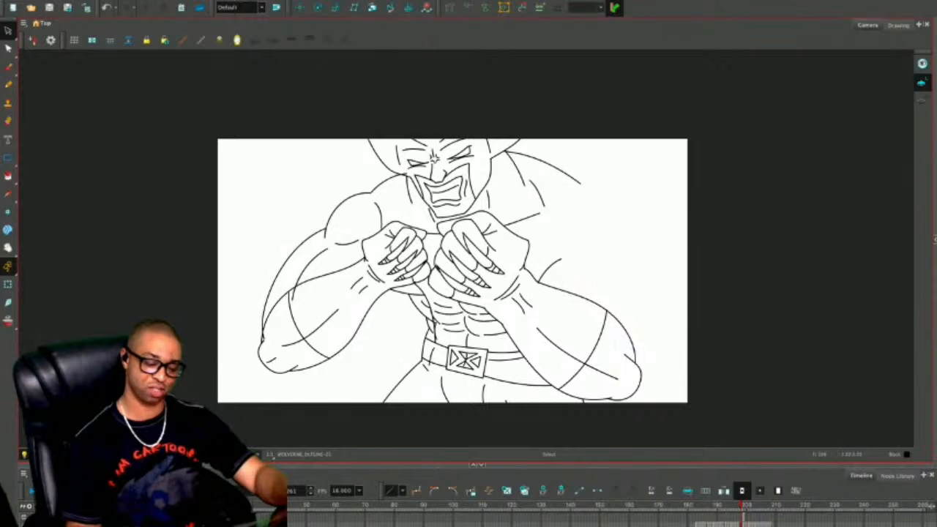
Redraw the outer outline of the left shoulder and upper arm from the trapezius line down to the elbow.
key(alt+/)
mouse_move(581, 183)
mouse_down()
mouse_move(609, 213)
mouse_move(616, 249)
mouse_up()
key(ctrl+z)
mouse_move(581, 183)
mouse_down()
mouse_move(619, 221)
mouse_move(634, 284)
mouse_move(635, 358)
mouse_up()
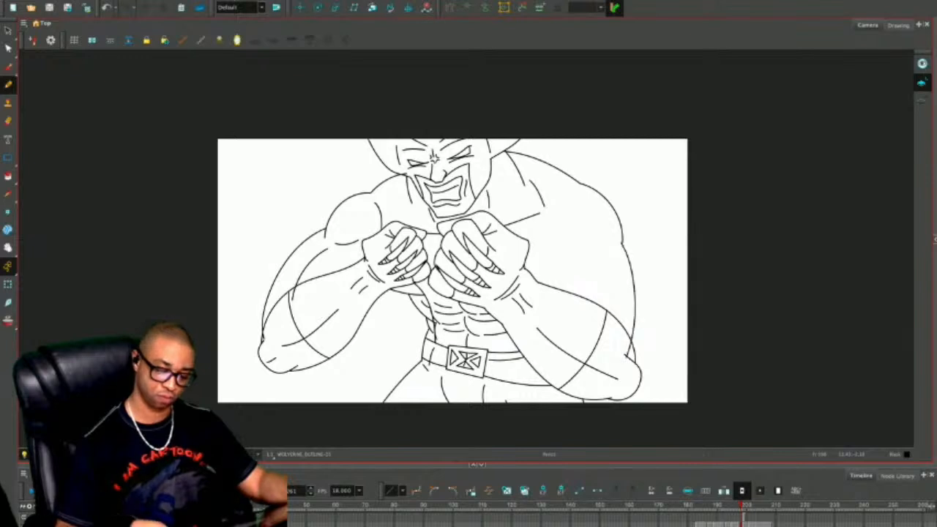
drag(560, 239, 568, 314)
drag(571, 187, 560, 240)
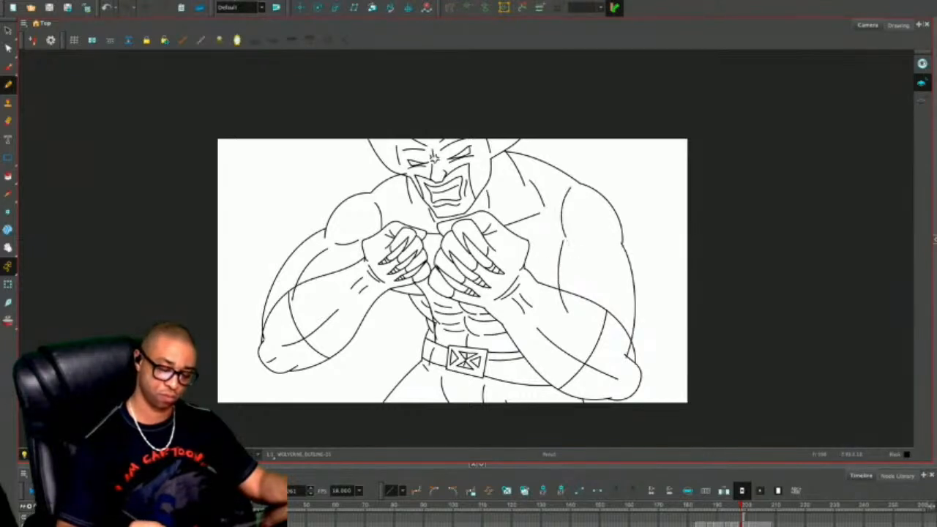
key(ctrl+z)
key(ctrl+z)
drag(565, 200, 567, 256)
key(ctrl+z)
mouse_move(573, 191)
mouse_down()
mouse_move(554, 232)
mouse_move(567, 251)
mouse_up()
key(ctrl+z)
Draw the inner deltoid contour and the biceps and triceps lines inside the character's left upper arm.
mouse_move(572, 190)
mouse_down()
mouse_move(560, 249)
mouse_move(594, 214)
mouse_move(597, 240)
mouse_move(570, 315)
mouse_up()
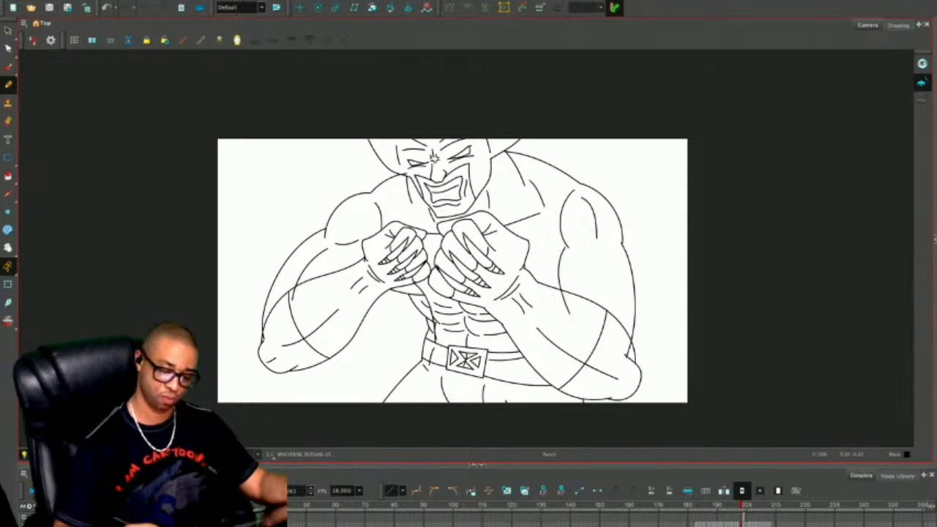
key(ctrl+z)
drag(563, 246, 553, 287)
drag(554, 287, 553, 304)
drag(594, 252, 599, 316)
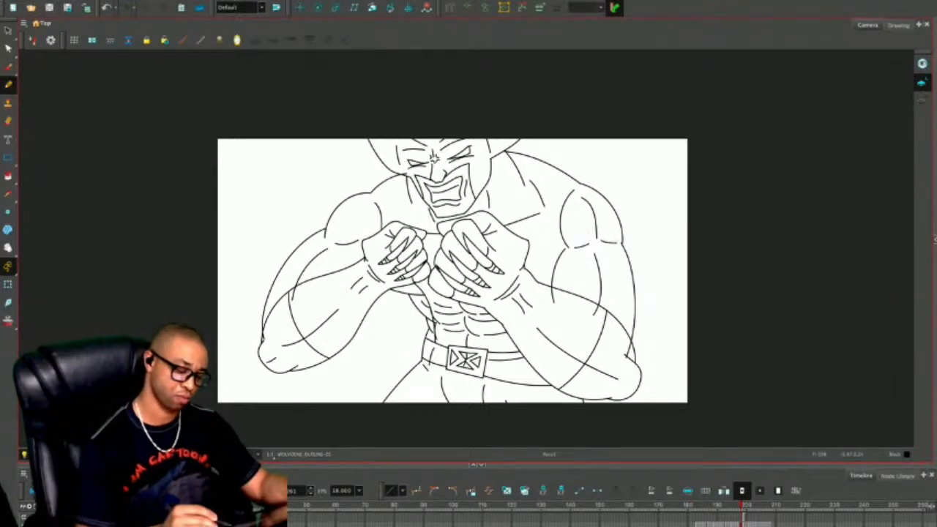
Flip through the neighbouring frames to check the redrawn shoulders and arms in motion, and inspect frame 198 up close.
key(alt+e)
key(g)
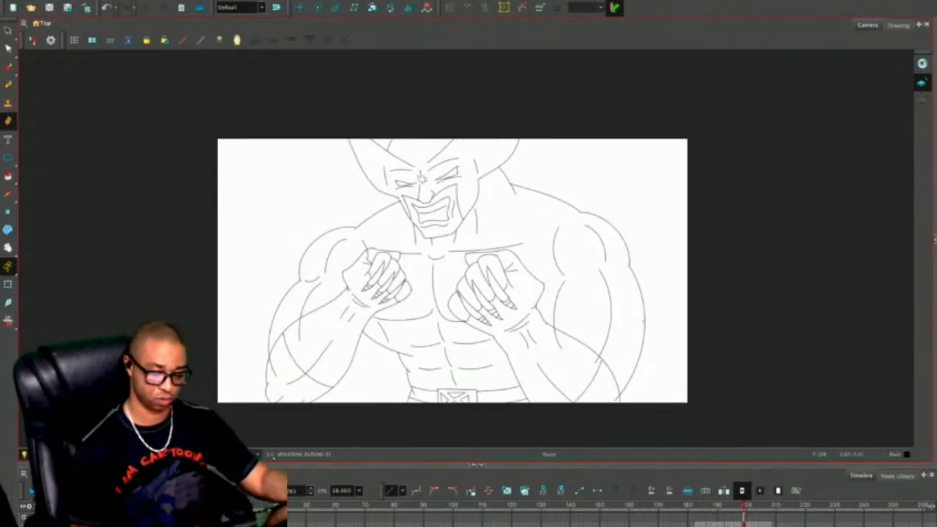
key(f)
key(f)
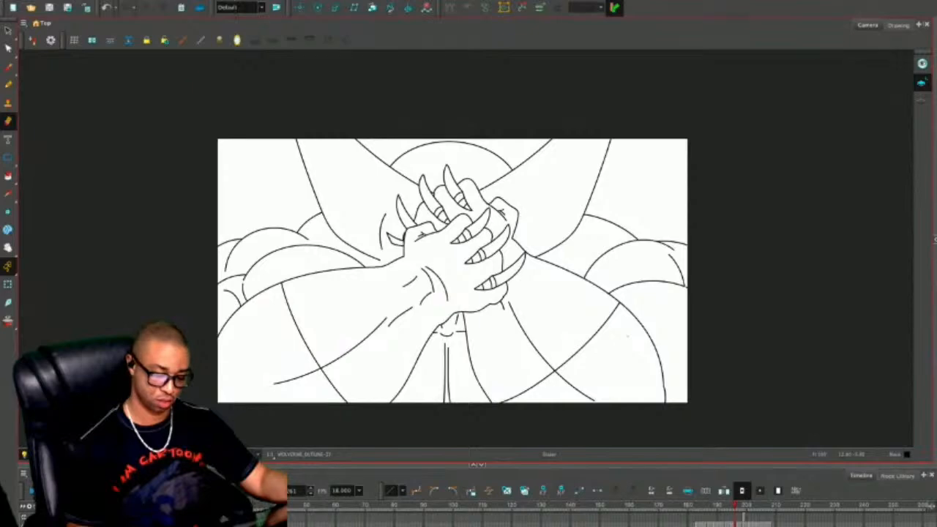
key(g)
key(f)
key(f)
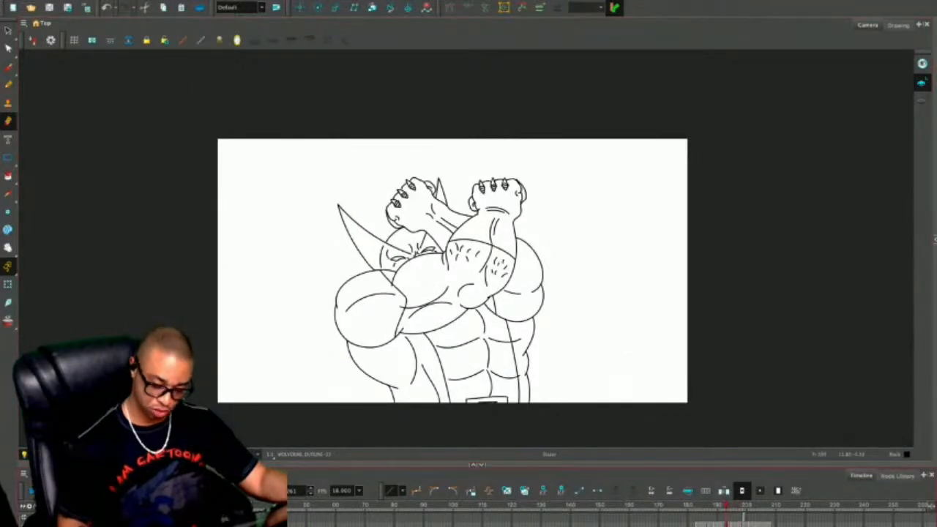
key(f)
key(f)
key(f)
key(f)
key(f)
key(g)
key(g)
key(g)
key(g)
key(g)
key(g)
key(g)
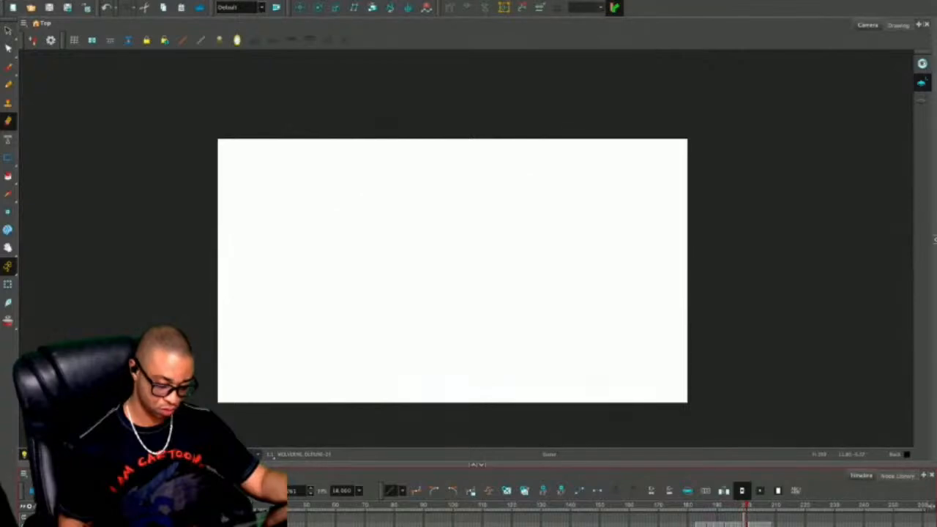
key(f)
key(f)
key(f)
key(f)
key(g)
key(g)
key(g)
key(f)
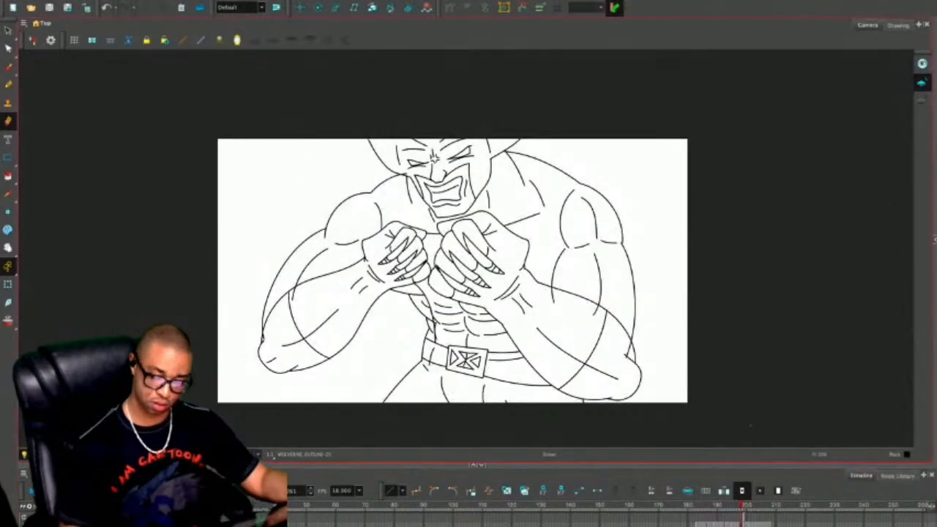
key(2)
drag(512, 219, 365, 303)
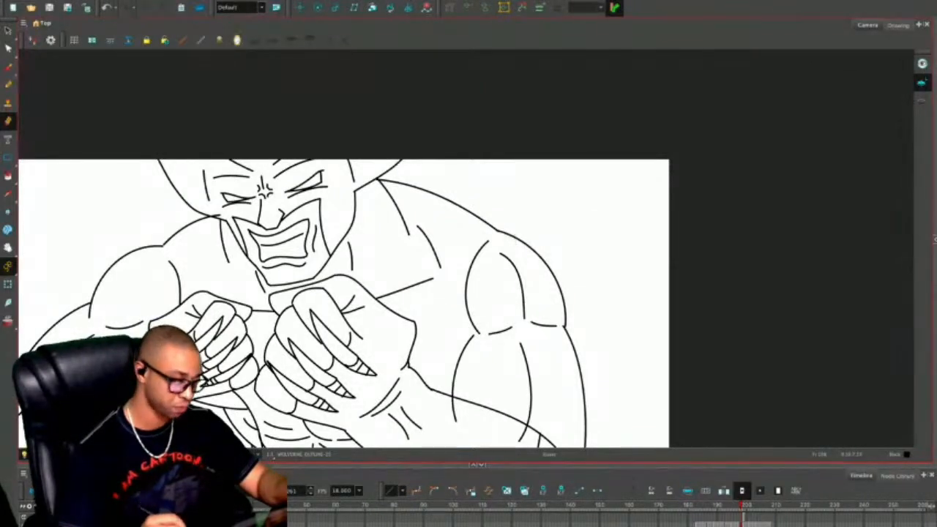
key(alt+/)
drag(536, 260, 549, 251)
key(ctrl+z)
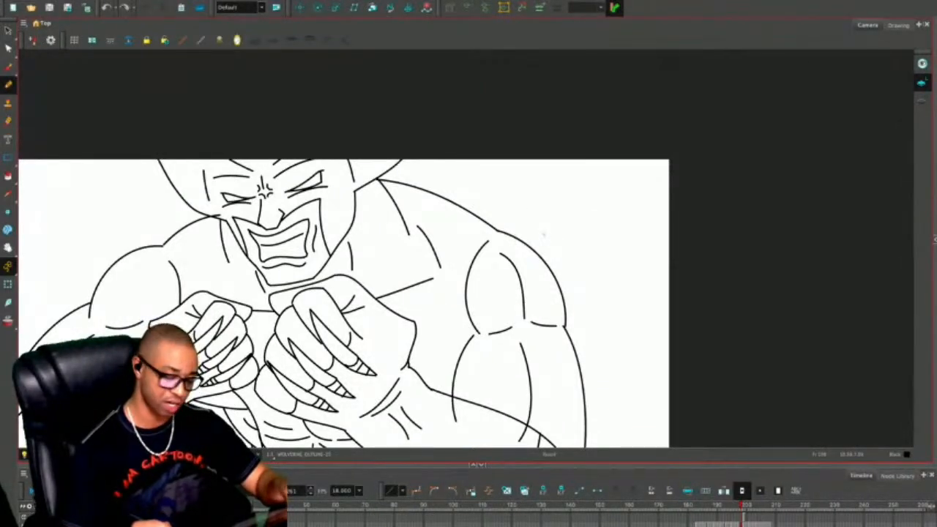
Delete the left deltoid's outer outline, inner muscle line and front contour on frame 198.
key(alt+s)
click(543, 258)
key(Delete)
click(521, 282)
key(Delete)
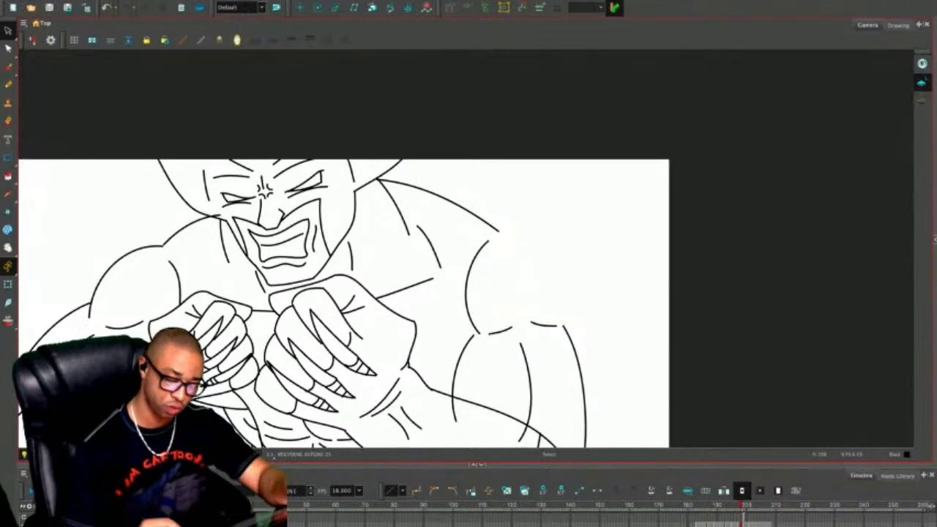
click(467, 284)
key(Delete)
Redraw the left deltoid with a rounder outer outline, a front contour meeting it at the shoulder peak, and an inner muscle line.
key(alt+/)
mouse_move(494, 230)
mouse_down()
mouse_move(520, 236)
mouse_move(568, 308)
mouse_move(567, 327)
mouse_up()
mouse_move(494, 232)
mouse_down()
mouse_move(465, 256)
mouse_move(473, 335)
mouse_up()
drag(504, 243, 517, 309)
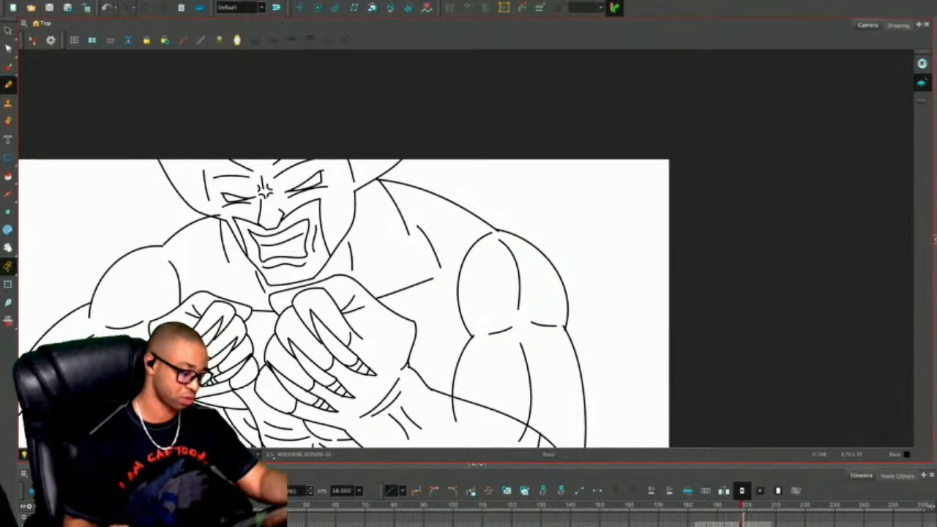
On frame 199, erase the upper-arm lines overlapping both forearms and the shoulder line crossing the character's right fist.
drag(677, 338, 790, 317)
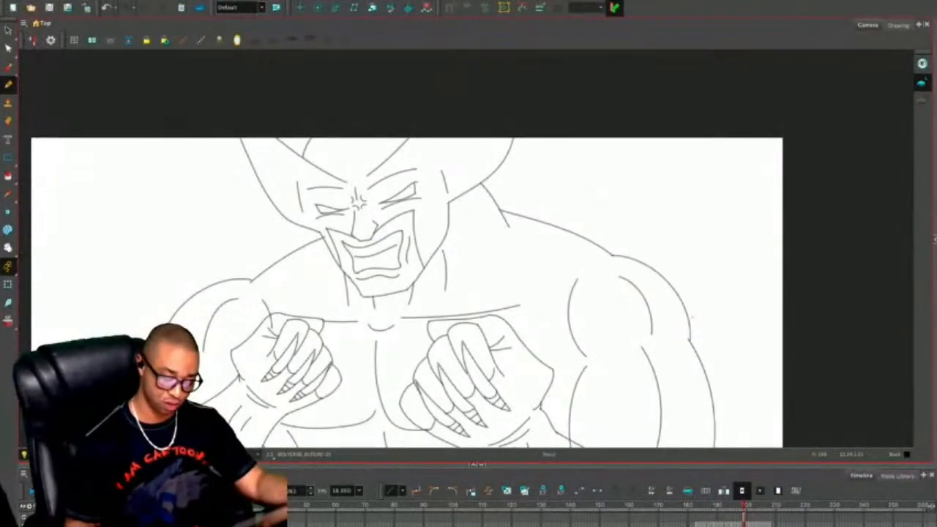
key(Down)
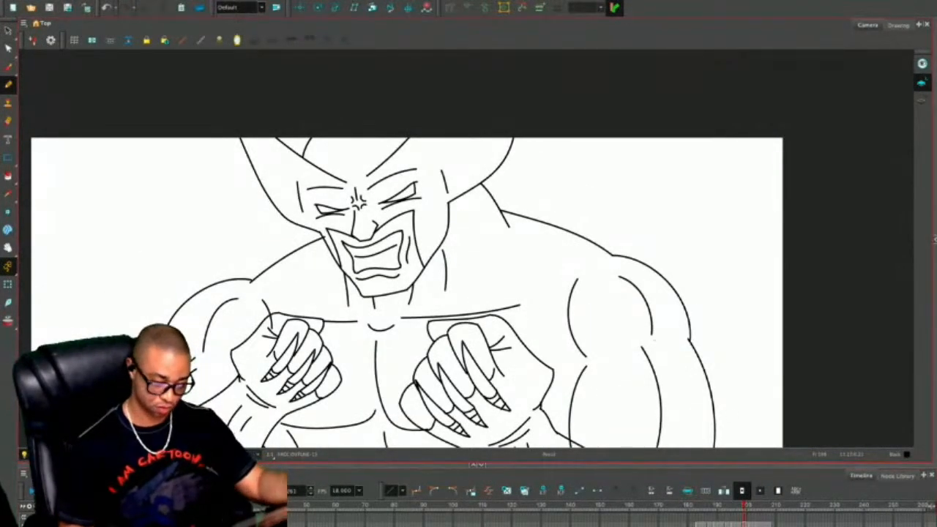
drag(653, 339, 659, 292)
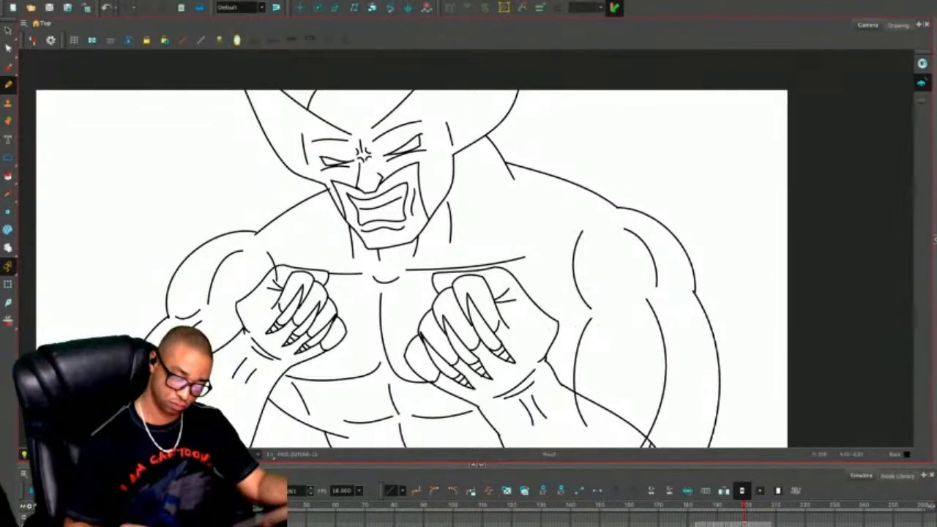
drag(578, 311, 602, 211)
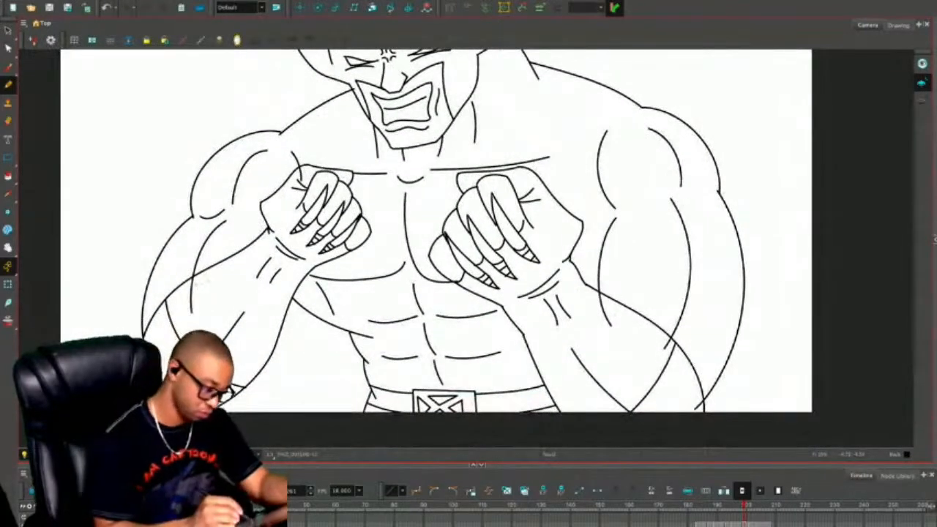
key(alt+e)
drag(192, 283, 191, 312)
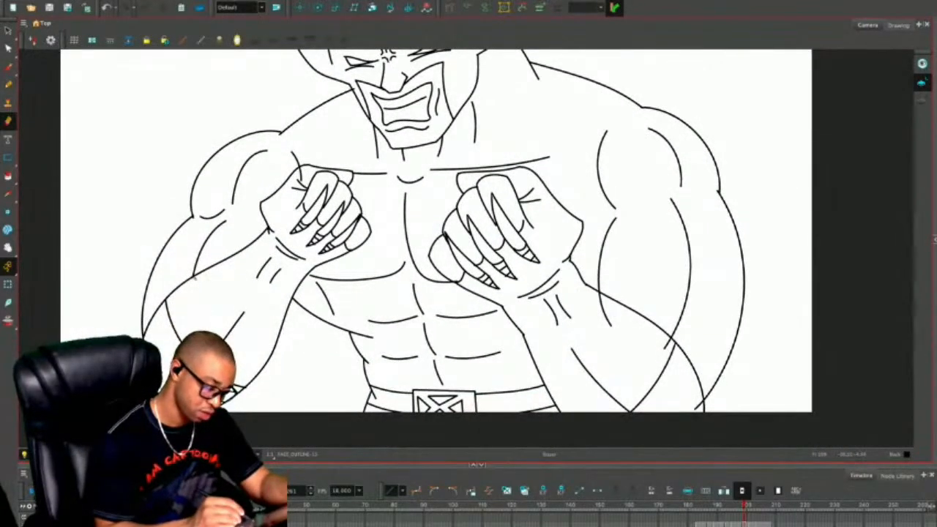
drag(298, 166, 301, 180)
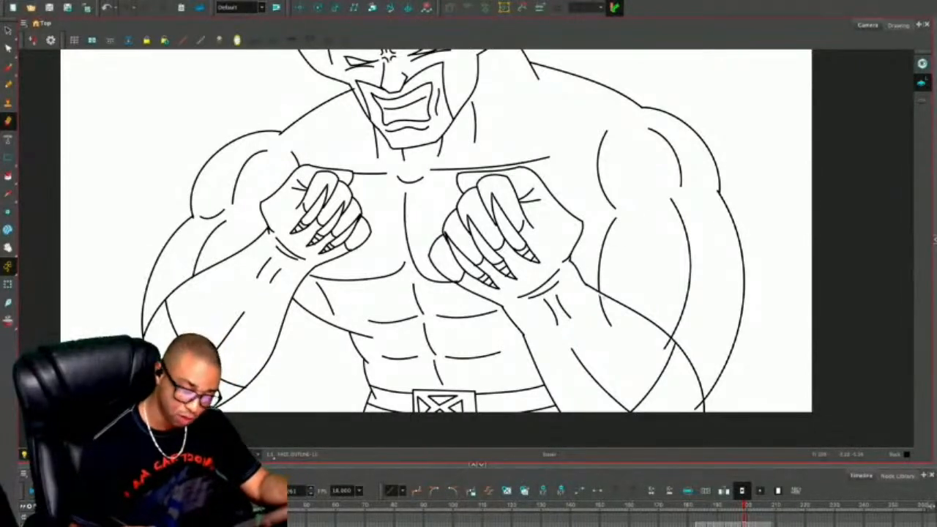
drag(609, 313, 612, 325)
key(alt+s)
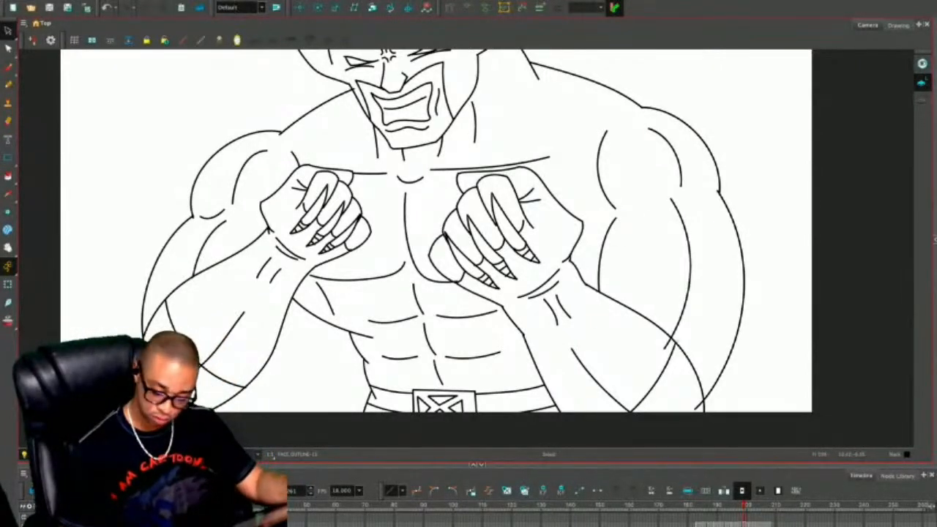
key(alt+e)
scroll(439, 227, down, 3)
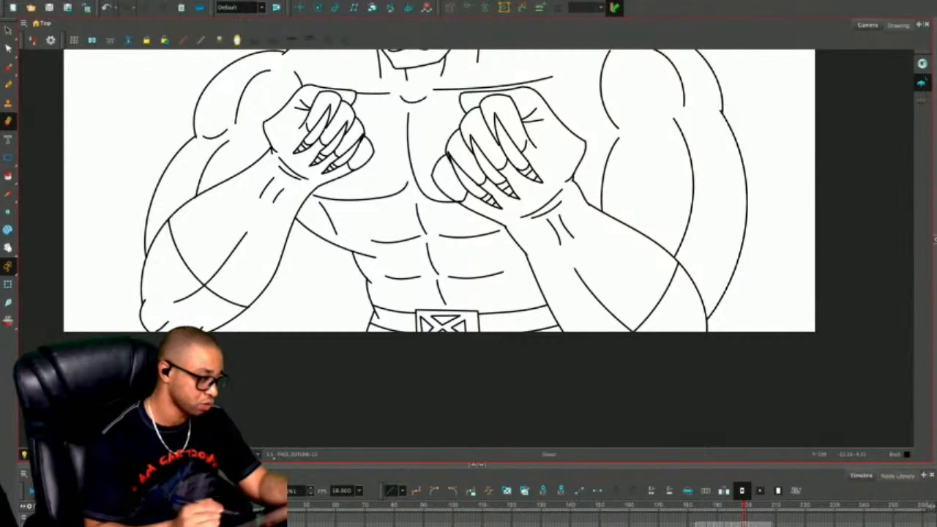
Draw lat lines between the arms and torso on both sides of frame 199, and compare the pose with the neighbouring frames.
key(2)
drag(428, 112, 399, 178)
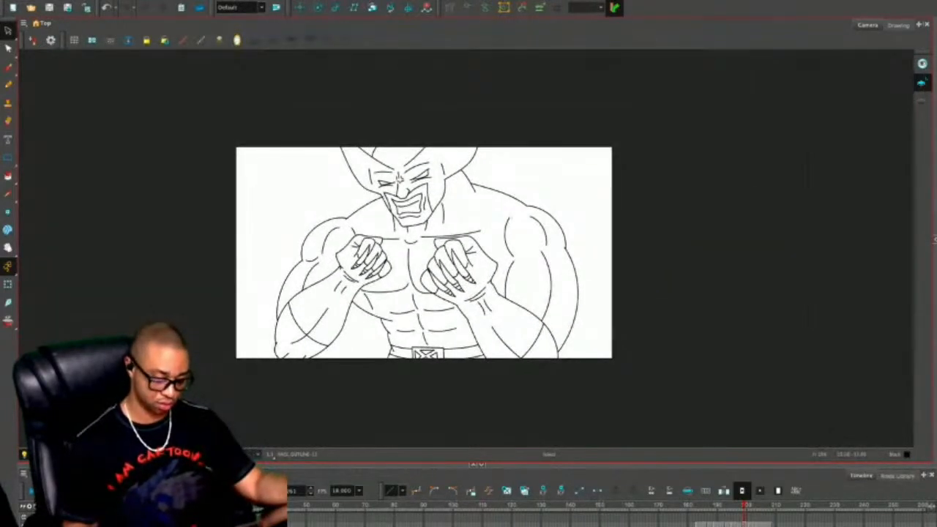
key(alt+x)
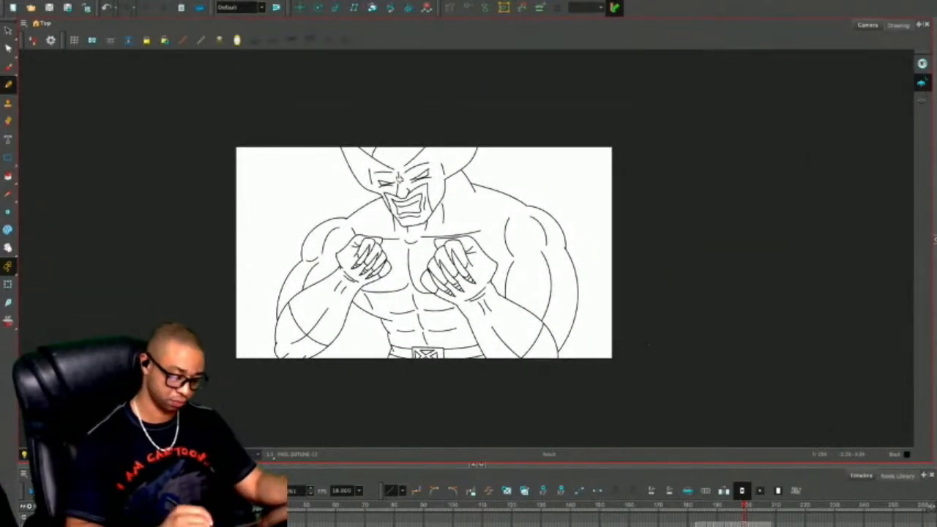
drag(365, 285, 393, 344)
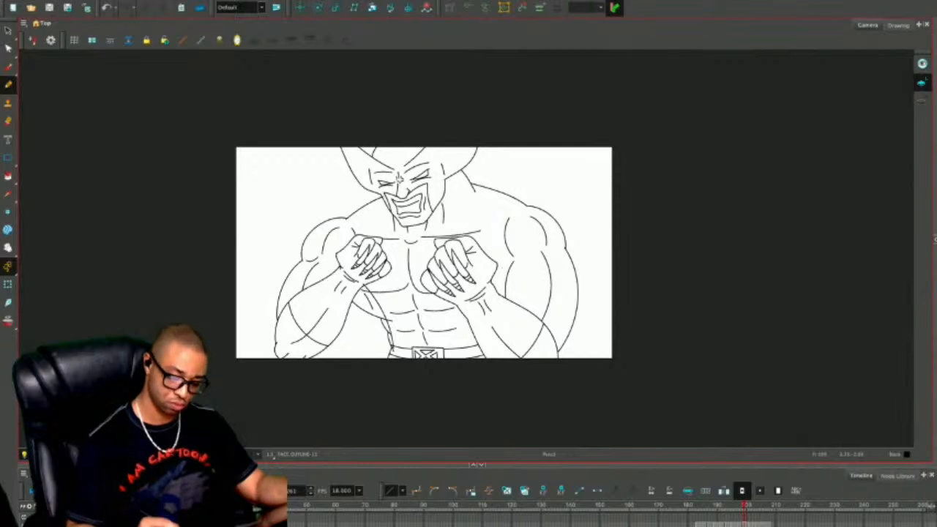
drag(513, 263, 499, 298)
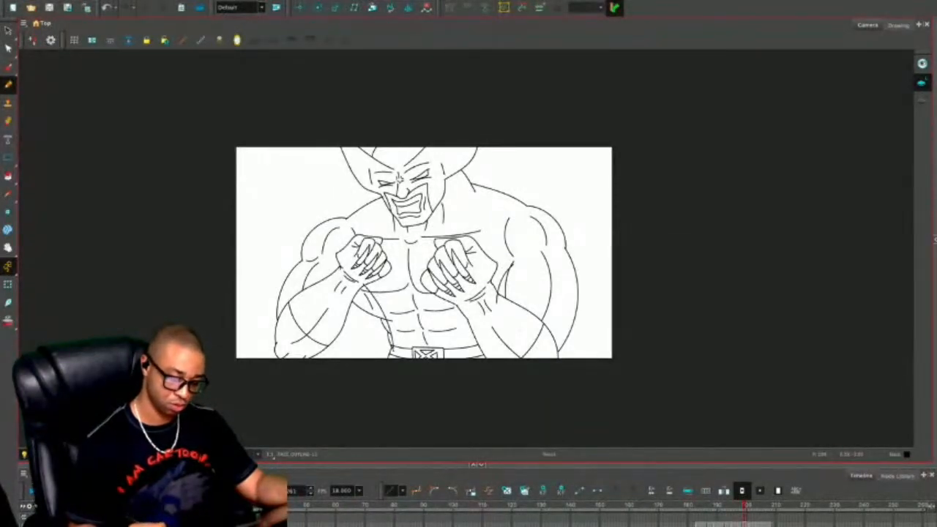
key(period)
key(comma)
key(comma)
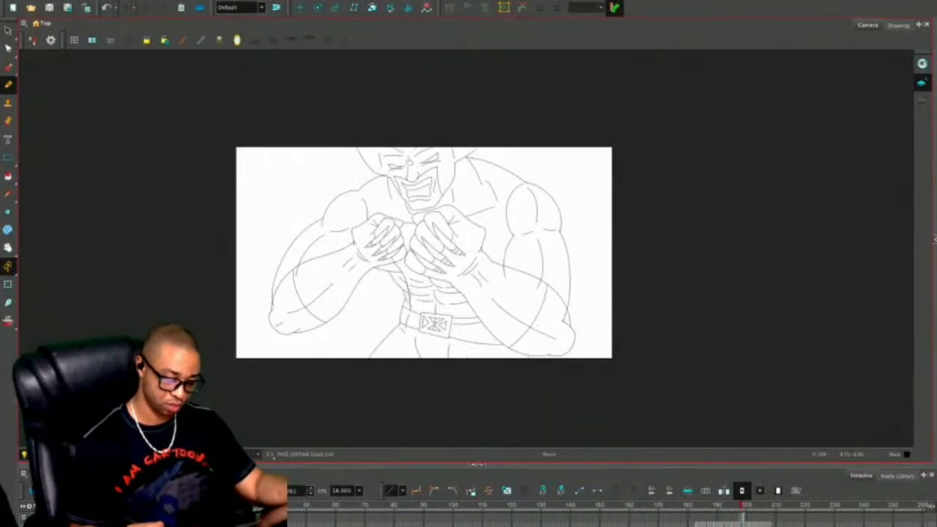
key(period)
Draw the lower deltoid contours across both upper arms on frame 199, closing the shoulder muscles into pointed shapes.
key(2)
key(2)
drag(459, 291, 464, 281)
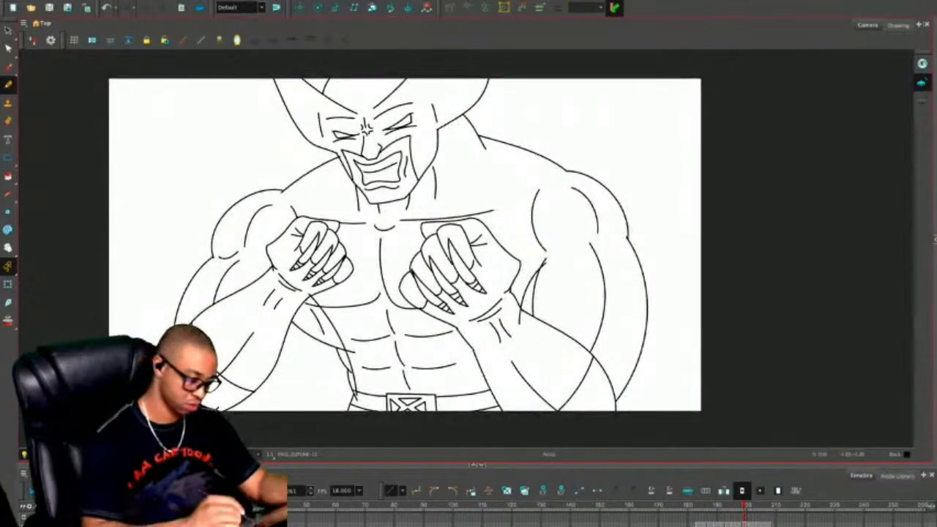
mouse_move(213, 257)
mouse_down()
mouse_move(235, 276)
mouse_move(273, 265)
mouse_up()
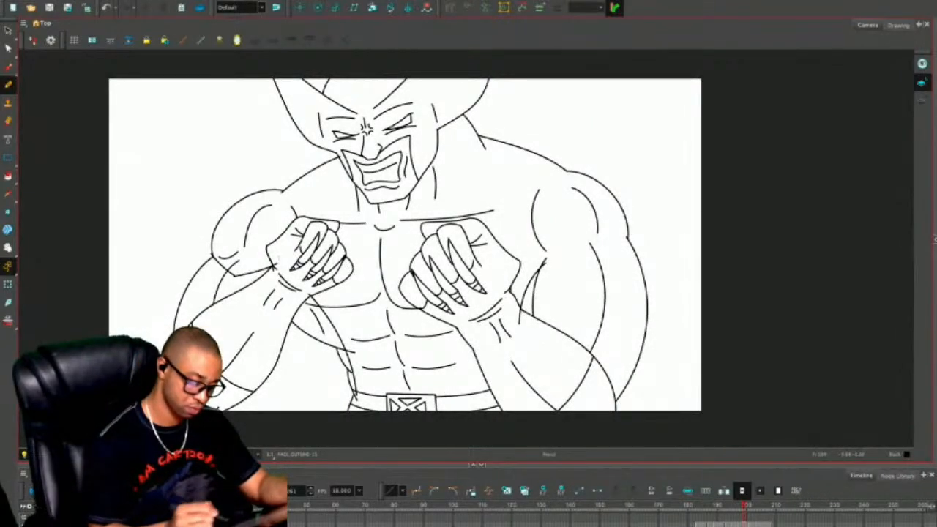
mouse_move(546, 250)
mouse_down()
mouse_move(597, 270)
mouse_move(631, 240)
mouse_up()
Trim the overlapping upper end of the arm line beside the lat, just below the left deltoid on frame 199.
key(alt+e)
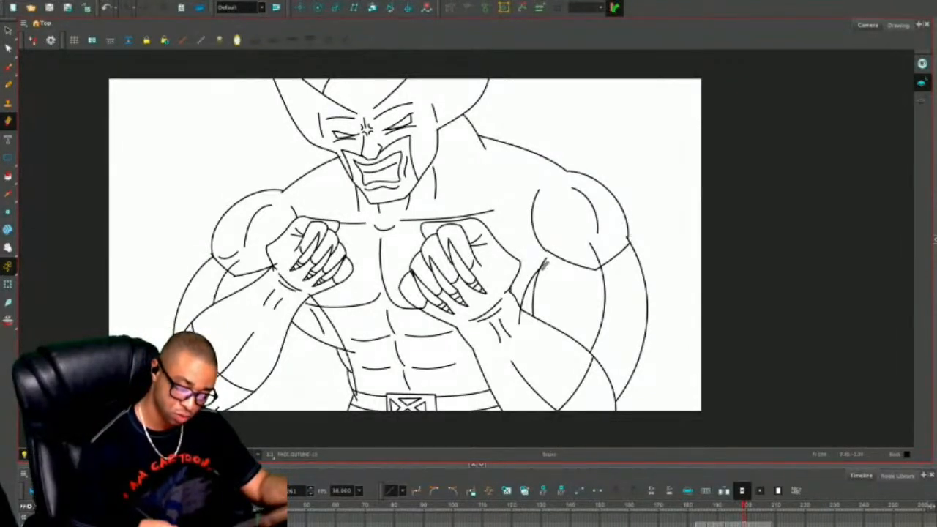
drag(501, 313, 519, 254)
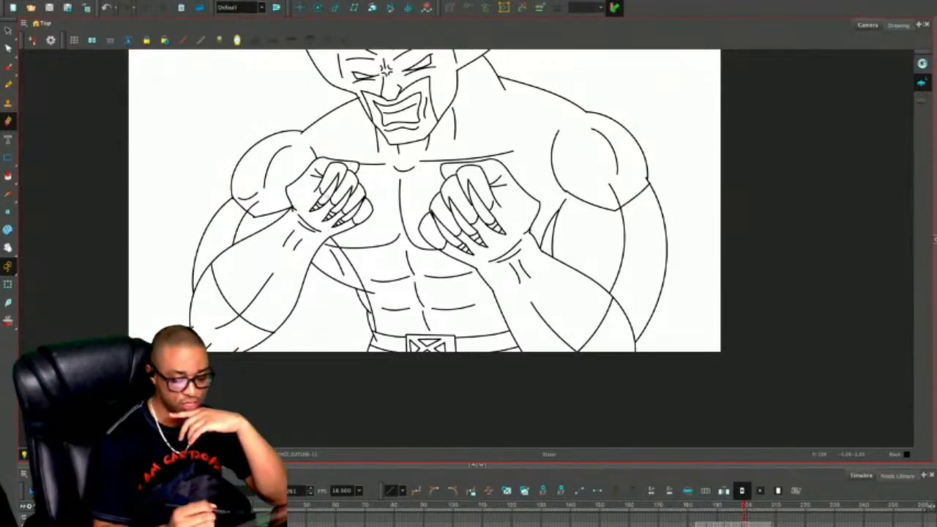
drag(613, 275, 589, 318)
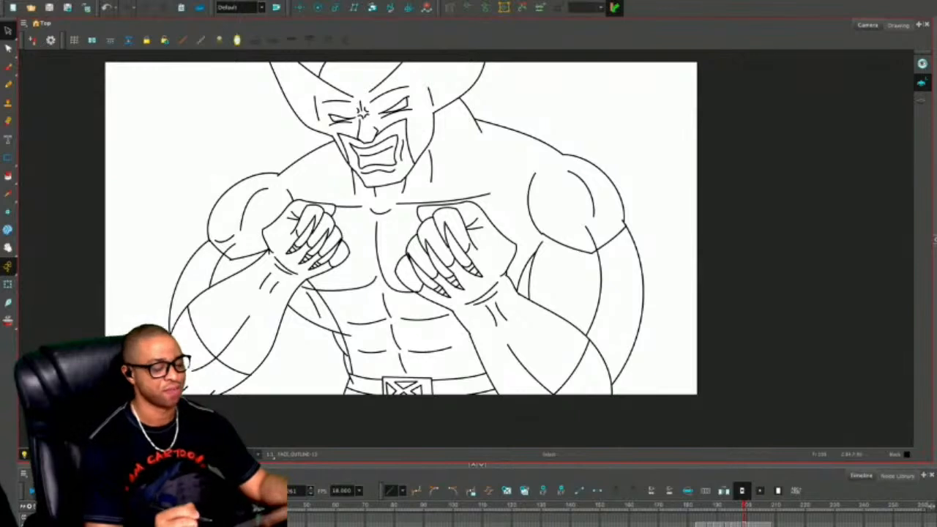
key(.)
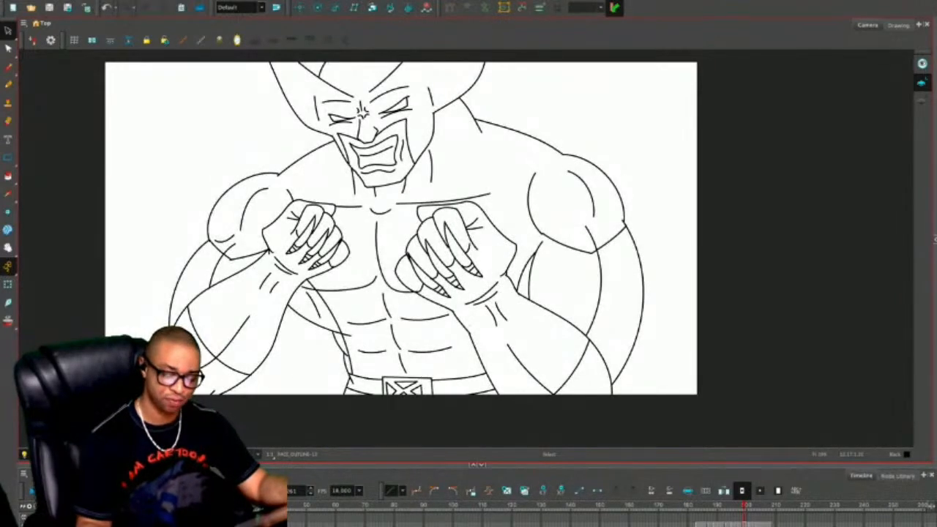
click(533, 265)
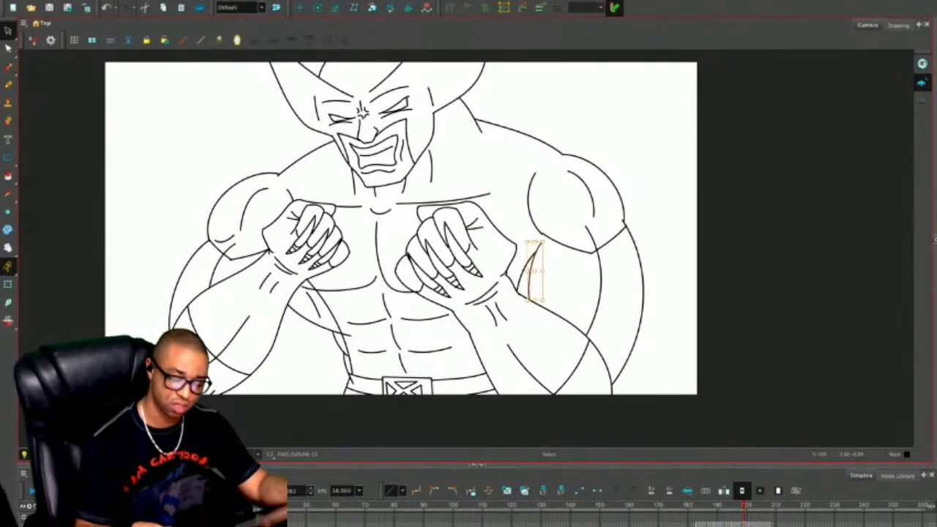
click(534, 265)
key(Escape)
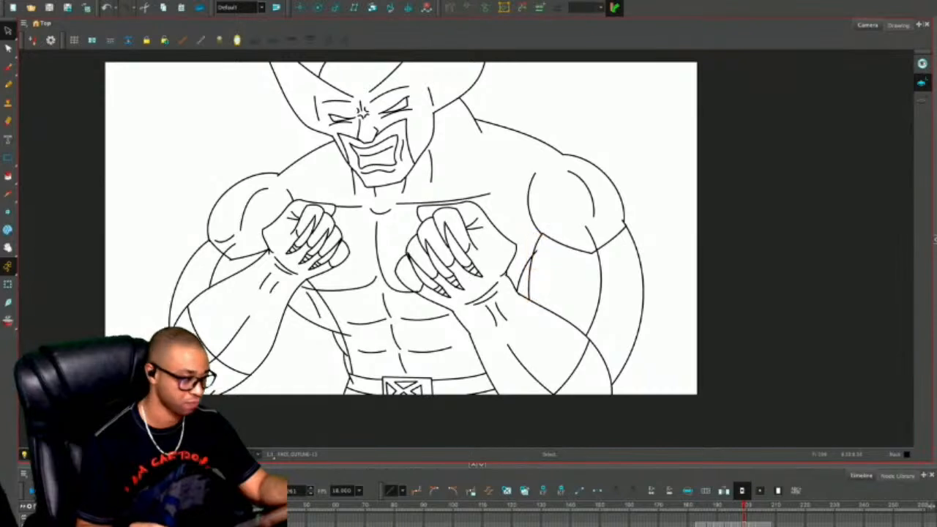
key(alt+e)
drag(535, 260, 537, 252)
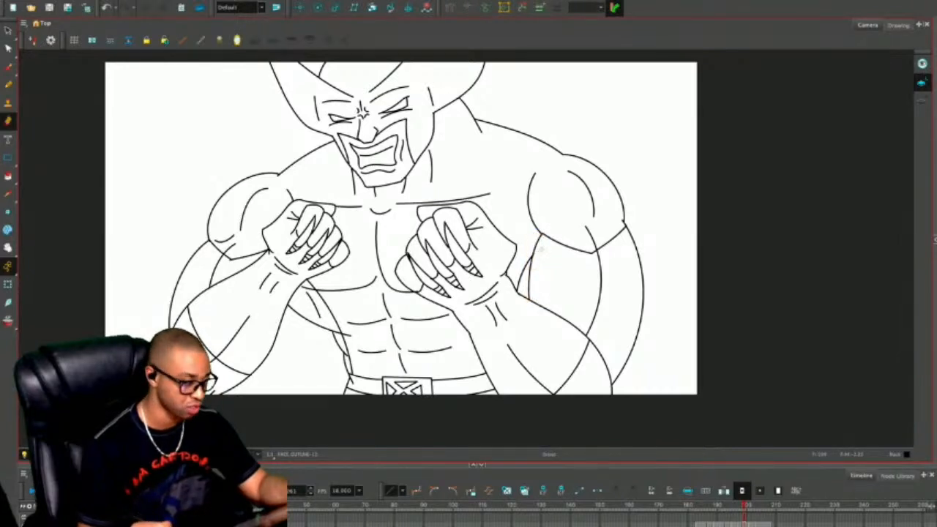
Replace the drawing on frame 200 with a copy of the cleaned-up drawing from frame 199.
key(alt+s)
key(.)
key(ctrl+a)
key(Delete)
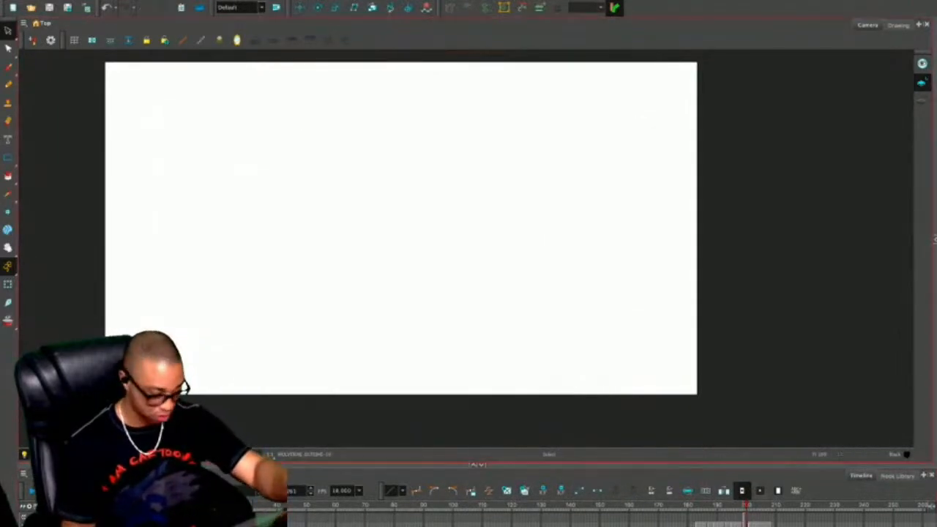
key(ctrl+z)
key(Escape)
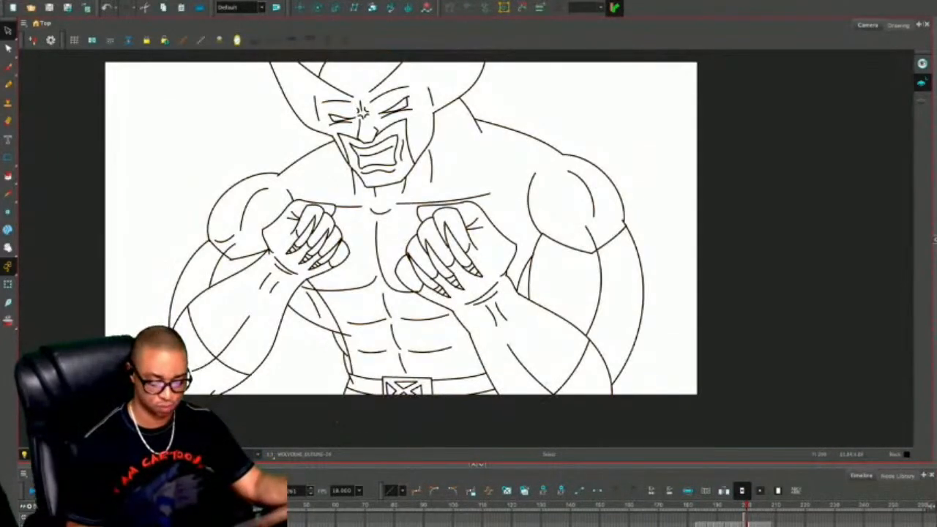
Step forward to frame 202 and examine the front-facing pose with the claws extended.
key(.)
key(.)
key(.)
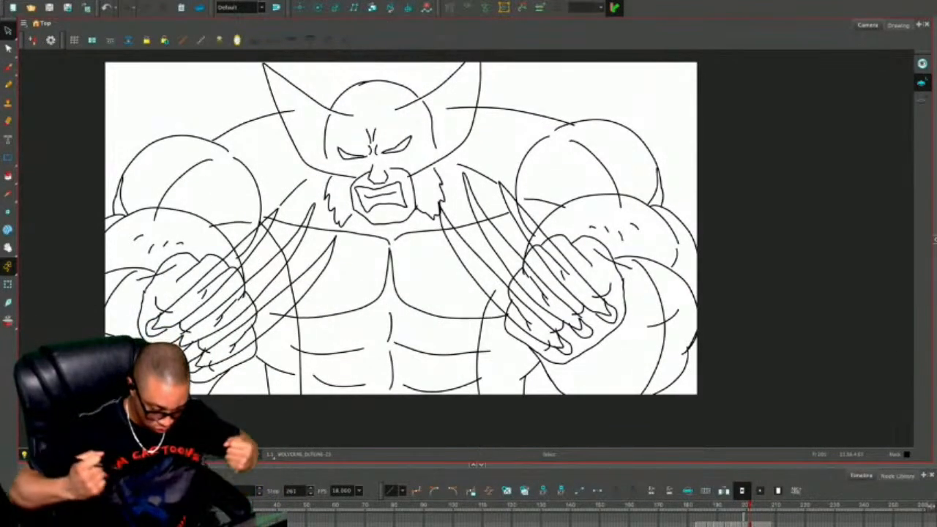
key(.)
key(.)
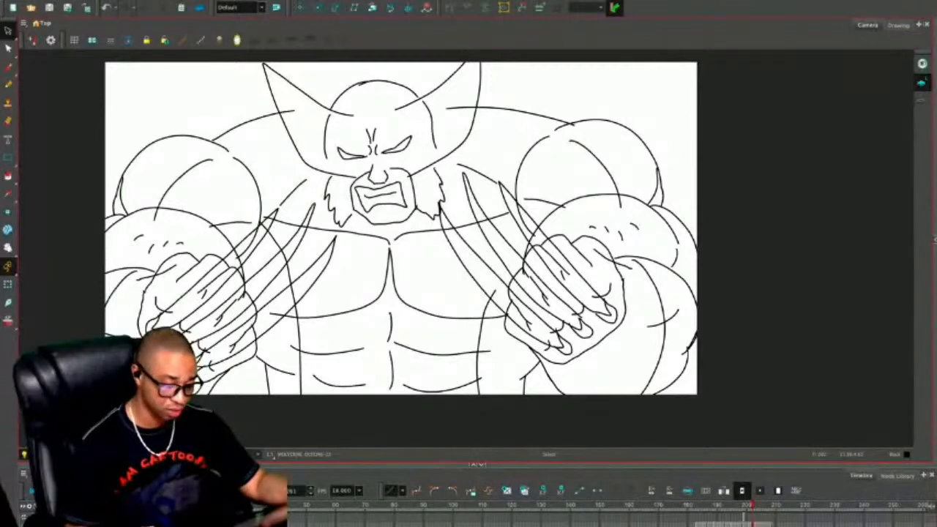
Draw the head construction over the faded Wolverine sketch with the Pencil tool: an angular jaw and chin, horizontal mouth and chin guides, and a rounded skull.
key(alt+b)
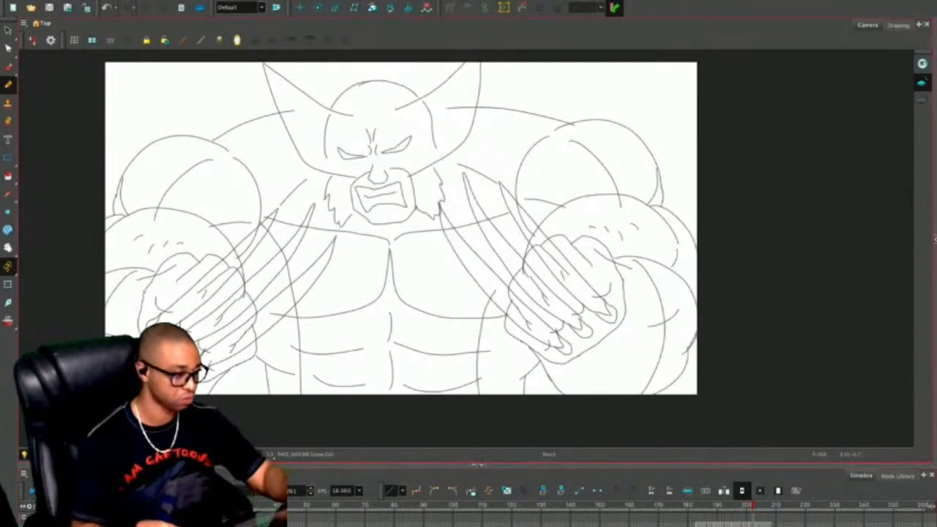
key(2)
key(2)
drag(506, 228, 624, 363)
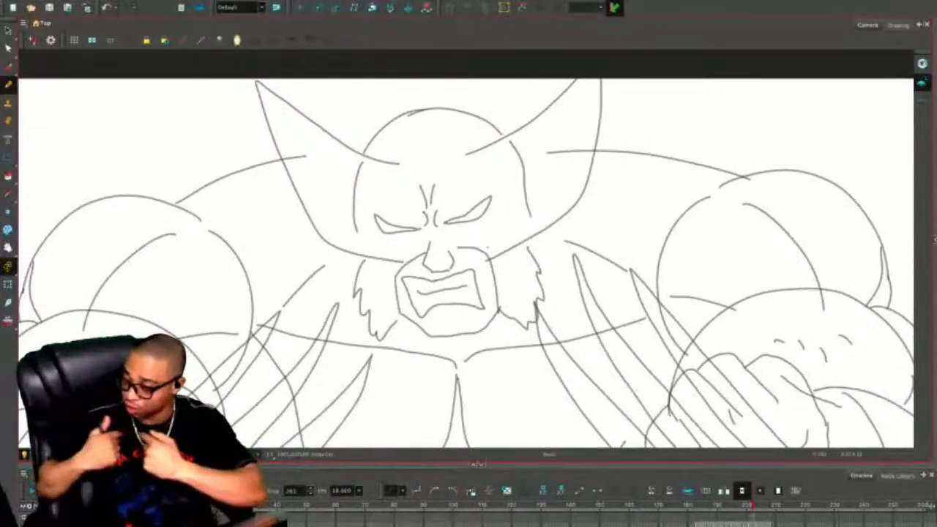
key(alt+shift+r)
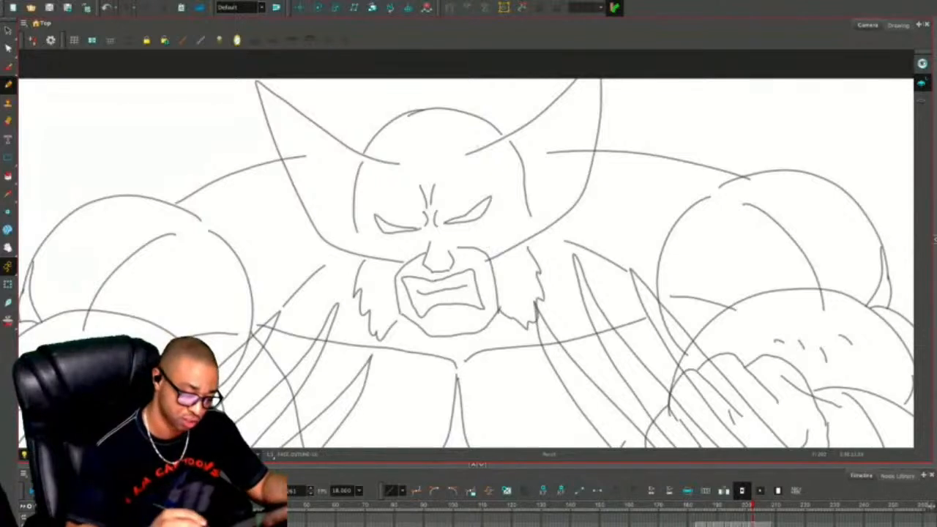
mouse_move(365, 250)
mouse_down()
mouse_move(375, 309)
mouse_move(430, 338)
mouse_up()
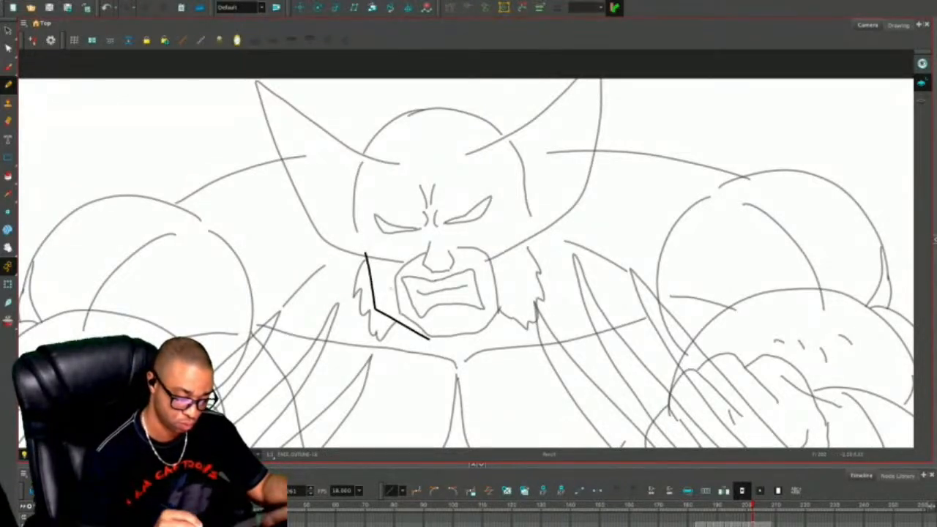
mouse_move(375, 308)
mouse_down()
mouse_move(487, 307)
mouse_move(496, 255)
mouse_up()
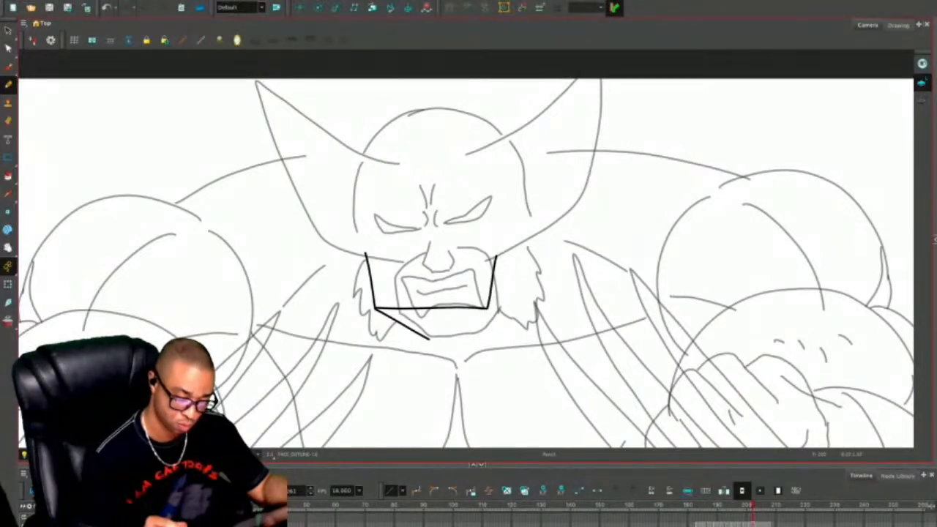
drag(487, 309, 430, 340)
key(ctrl+z)
mouse_move(486, 309)
mouse_down()
mouse_move(431, 340)
mouse_move(466, 327)
mouse_up()
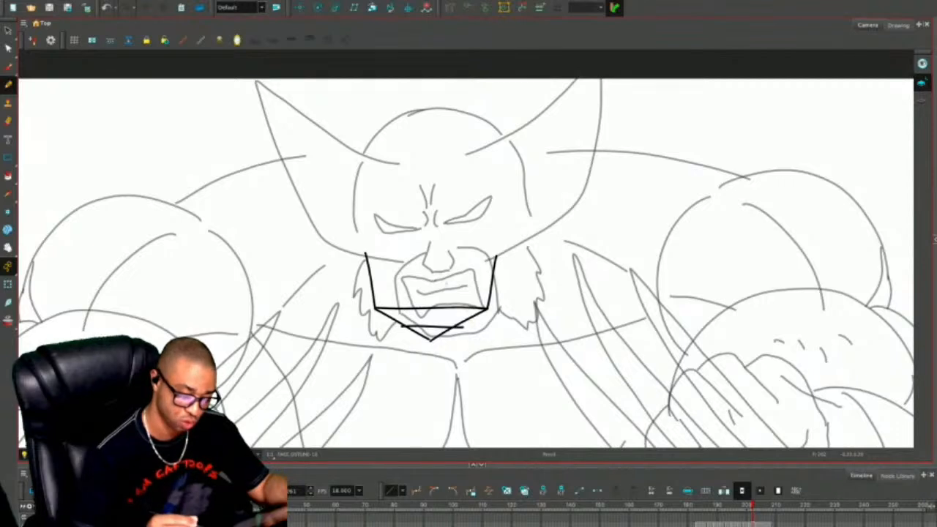
mouse_move(366, 243)
mouse_down()
mouse_move(355, 169)
mouse_move(483, 116)
mouse_move(512, 220)
mouse_move(497, 261)
mouse_move(526, 266)
mouse_move(524, 275)
mouse_up()
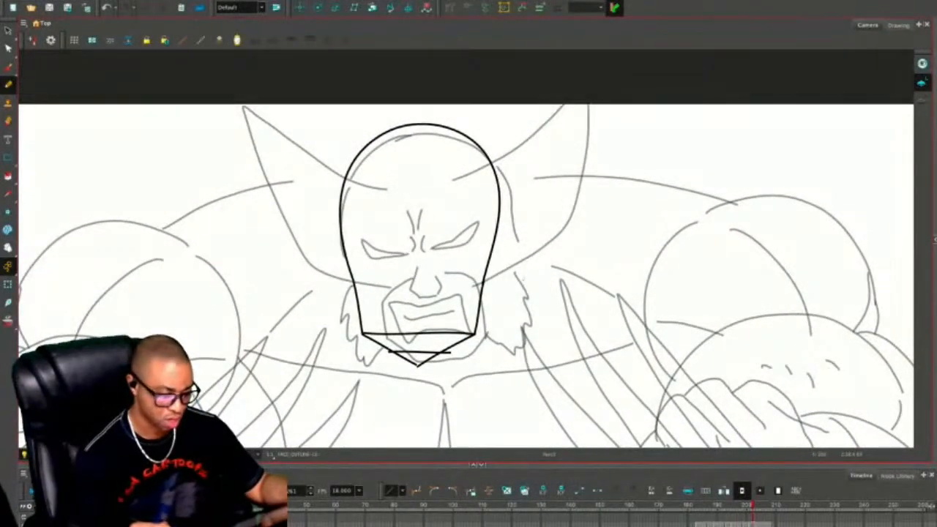
drag(523, 278, 514, 327)
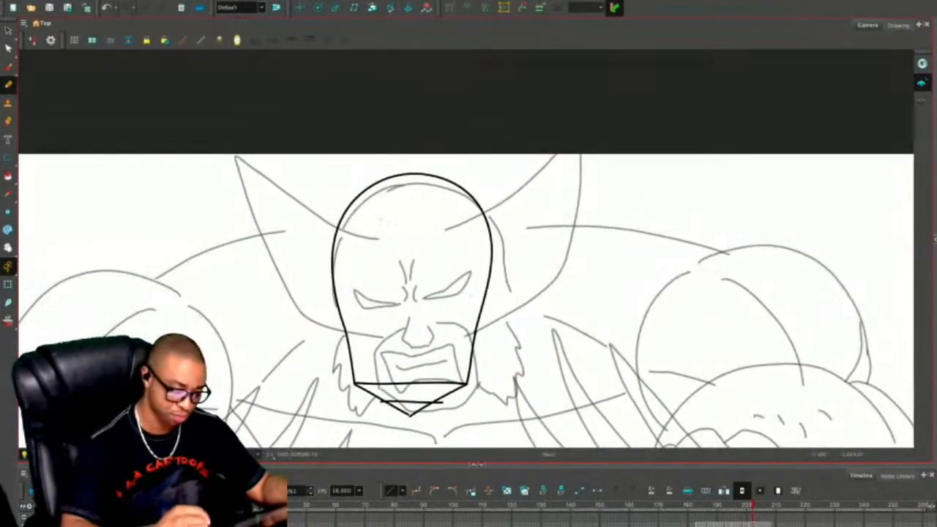
Draw the upper edge of the mask's left wing, curving from the brow up to a tip beyond the sketched one.
drag(403, 285, 266, 153)
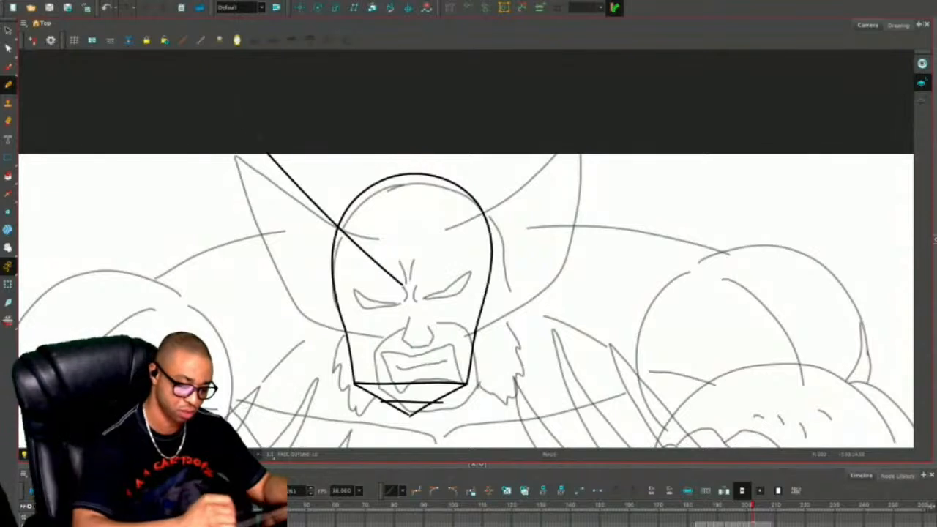
key(ctrl+z)
mouse_move(396, 280)
mouse_down()
mouse_move(326, 224)
mouse_move(234, 122)
mouse_up()
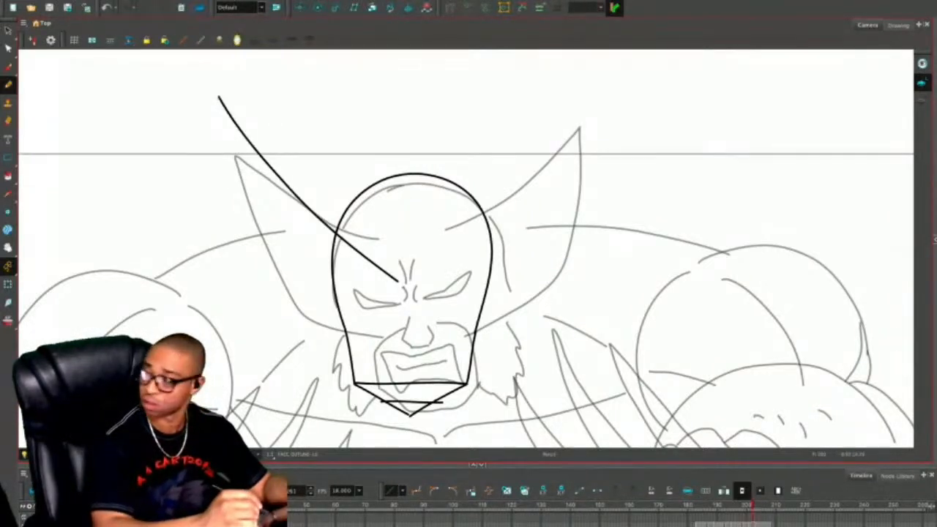
drag(218, 96, 277, 315)
key(ctrl+z)
mouse_move(218, 97)
mouse_down()
mouse_move(260, 268)
mouse_move(314, 319)
mouse_move(401, 339)
mouse_up()
key(ctrl+z)
key(ctrl+z)
mouse_move(219, 97)
mouse_down()
mouse_move(257, 268)
mouse_move(349, 332)
mouse_move(406, 333)
mouse_up()
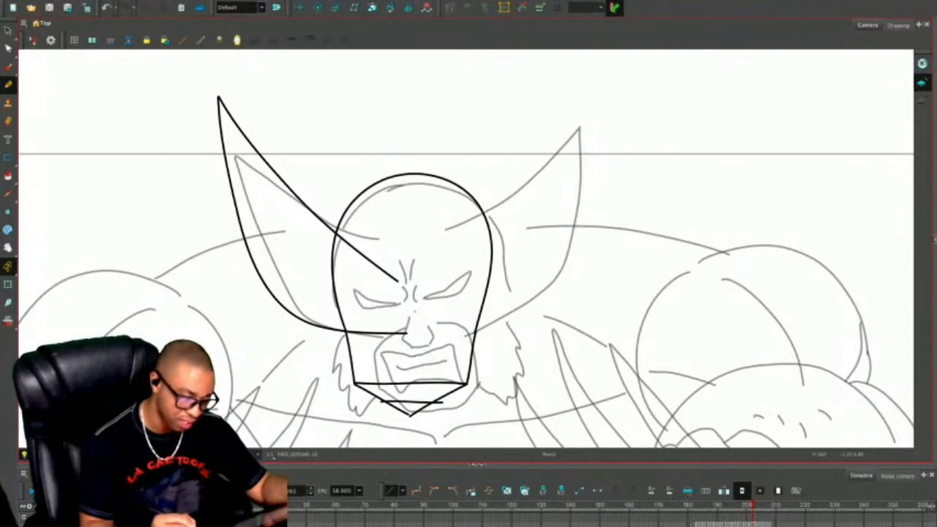
key(ctrl+z)
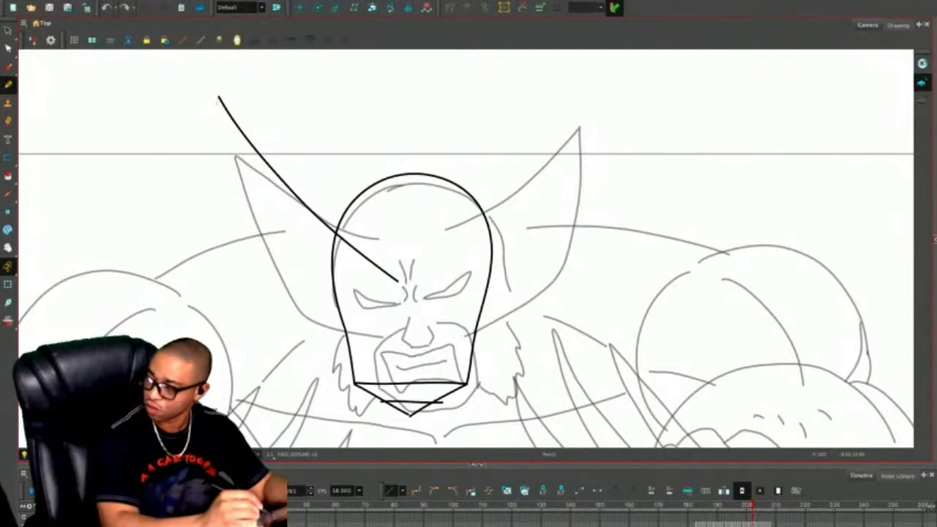
drag(219, 103, 240, 239)
key(ctrl+z)
Draw the left wing's outer edge down from its tip and its lower edge curving towards the nose, and raise their shared corner slightly.
mouse_move(218, 97)
mouse_down()
mouse_move(251, 284)
mouse_move(355, 326)
mouse_up()
key(ctrl+z)
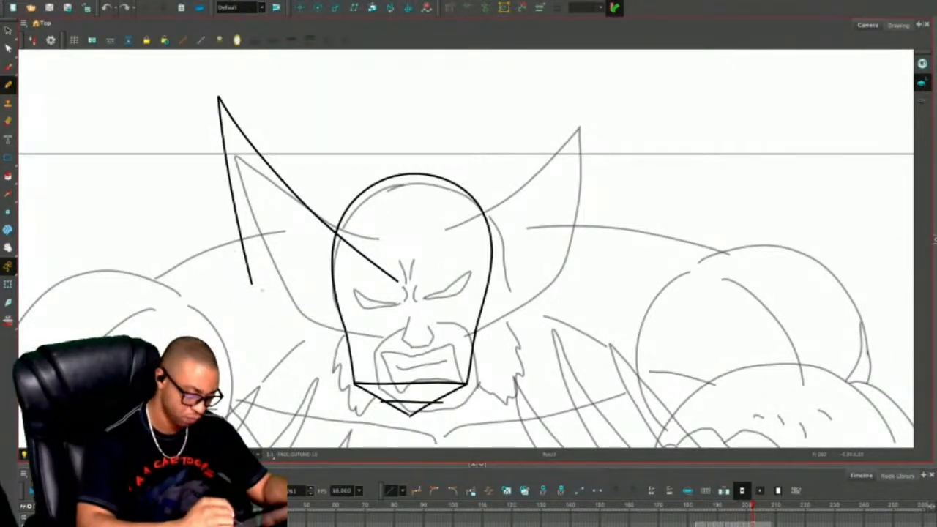
mouse_move(252, 283)
mouse_down()
mouse_move(314, 324)
mouse_move(382, 339)
mouse_up()
key(alt+s)
click(307, 322)
key(Escape)
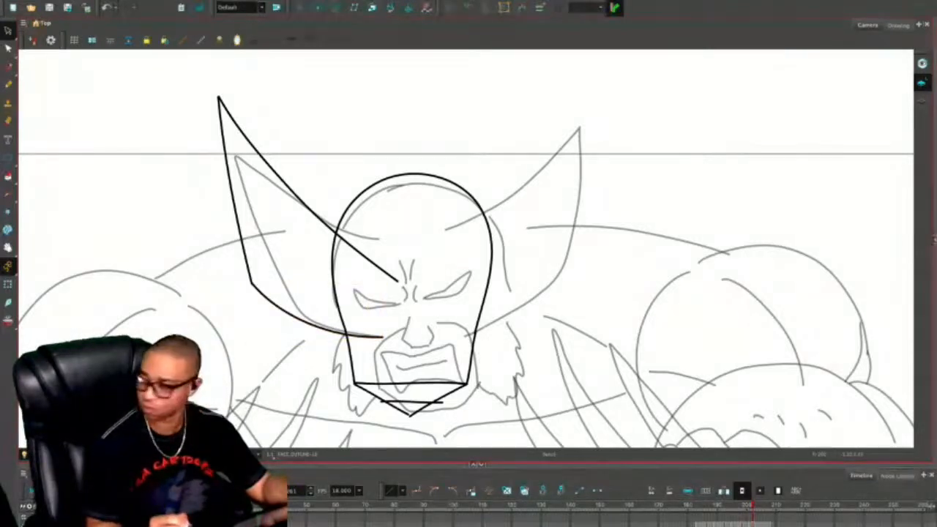
click(234, 205)
drag(251, 282, 251, 272)
click(307, 326)
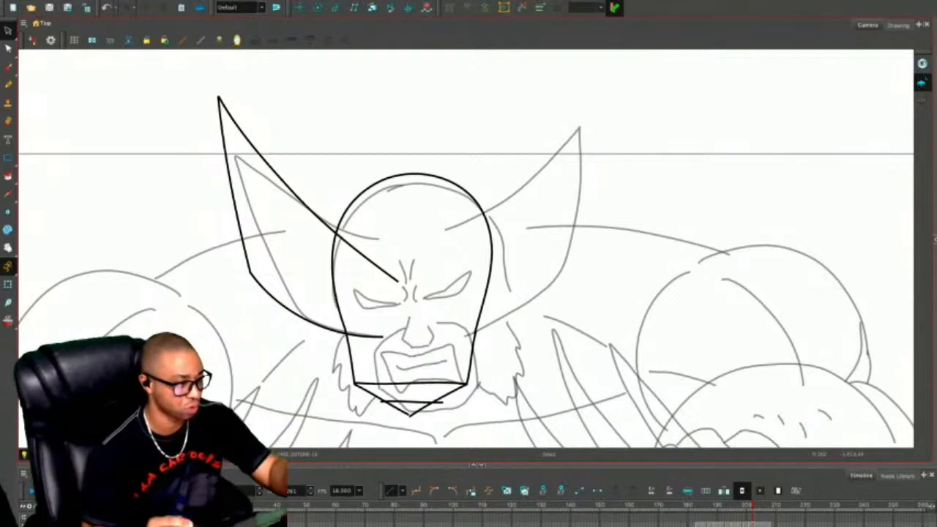
Draw the narrow, pointed outline of the left eye with an arched upper lid and a flatter lower lid.
key(alt+slash)
key(2)
key(2)
mouse_move(265, 343)
mouse_down()
mouse_move(302, 317)
mouse_move(284, 310)
mouse_move(307, 311)
mouse_move(322, 325)
mouse_up()
key(2)
key(ctrl+z)
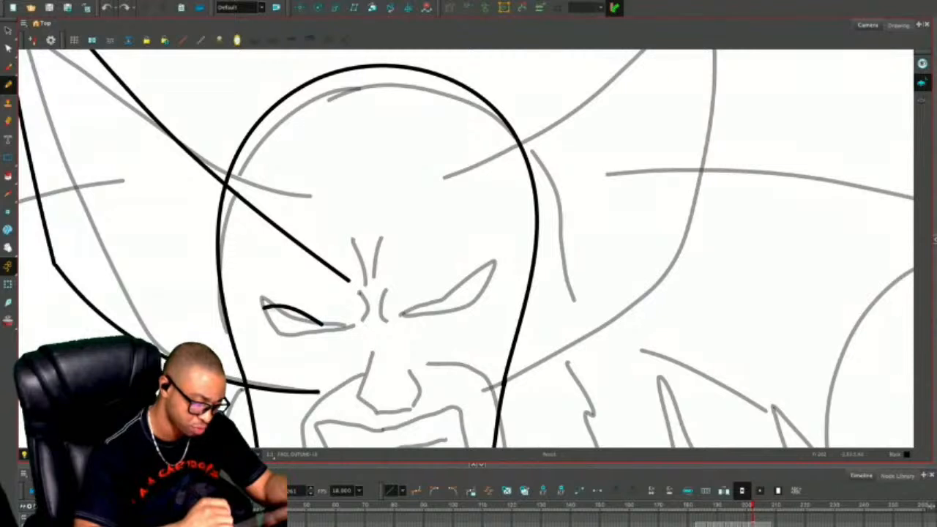
mouse_move(263, 307)
mouse_down()
mouse_move(283, 327)
mouse_move(335, 326)
mouse_up()
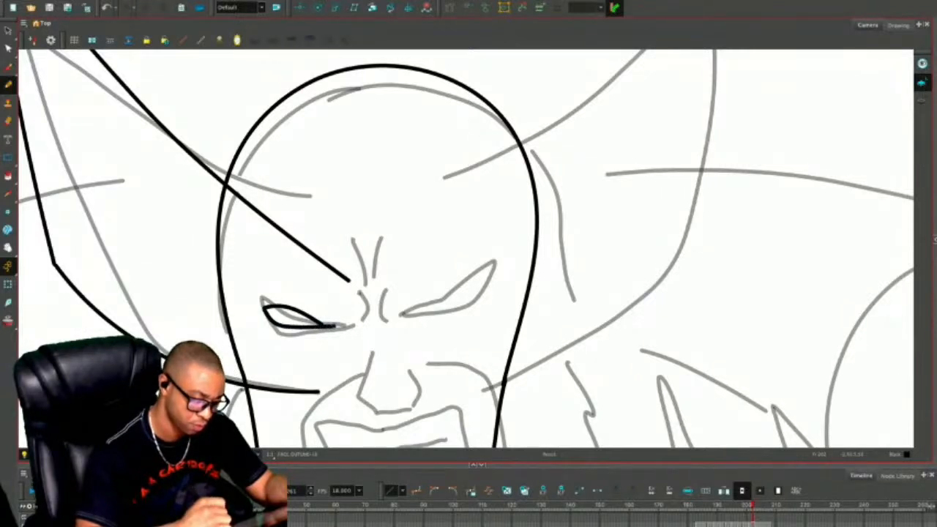
key(alt+s)
click(291, 308)
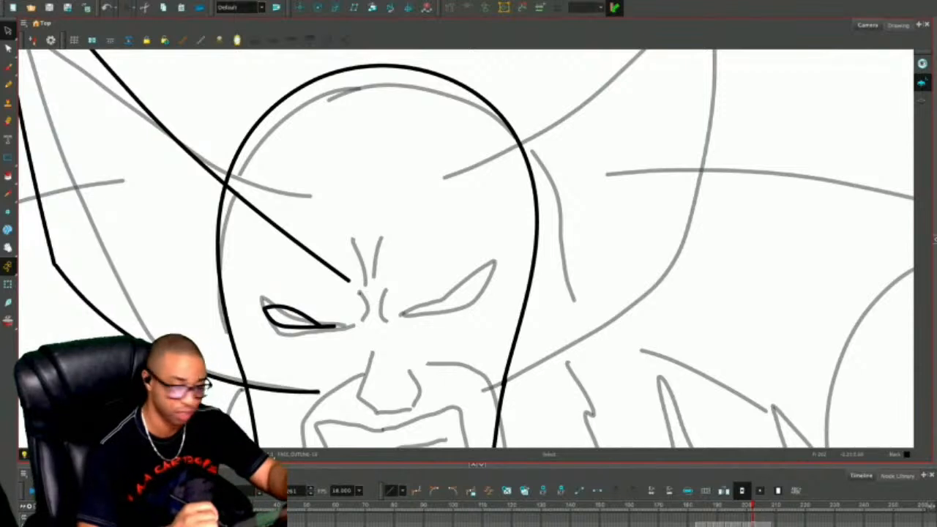
Add a short slanted brow line above the left eye and a curved crease beneath it.
key(alt+/)
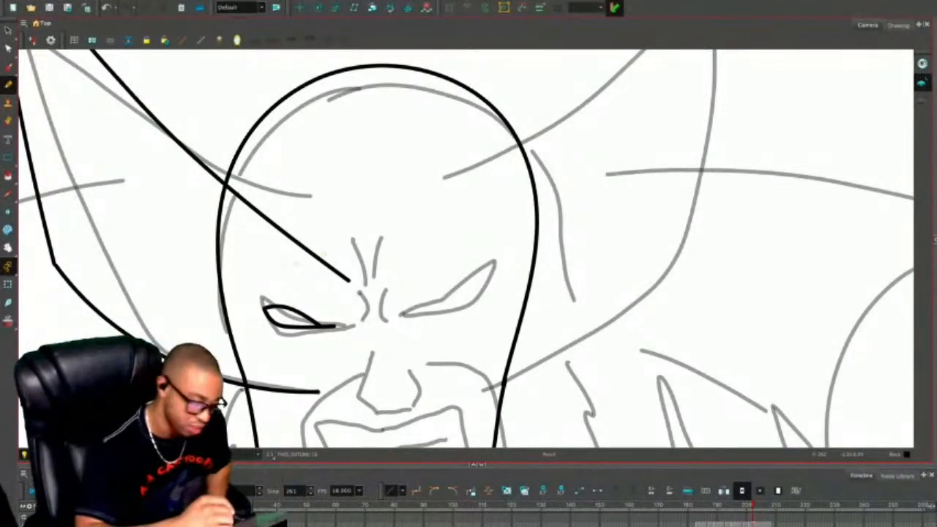
drag(264, 287, 293, 309)
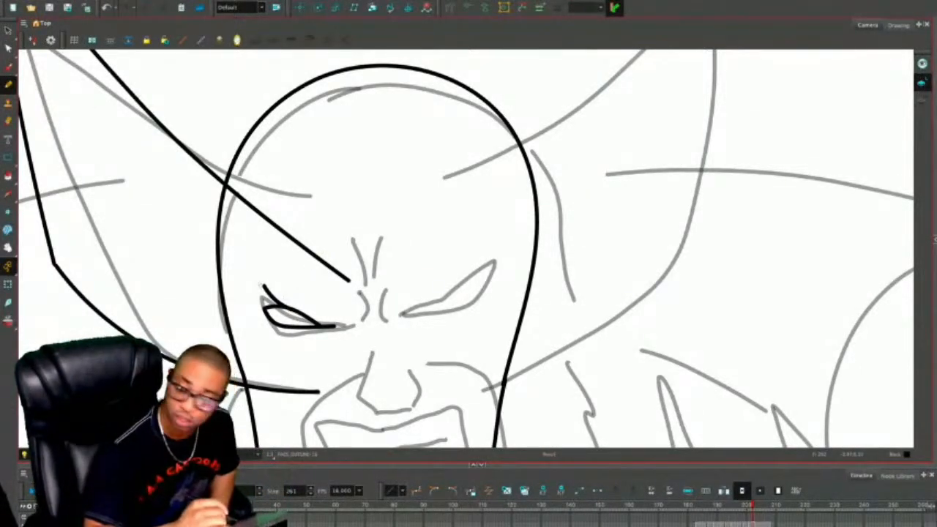
drag(276, 344, 322, 331)
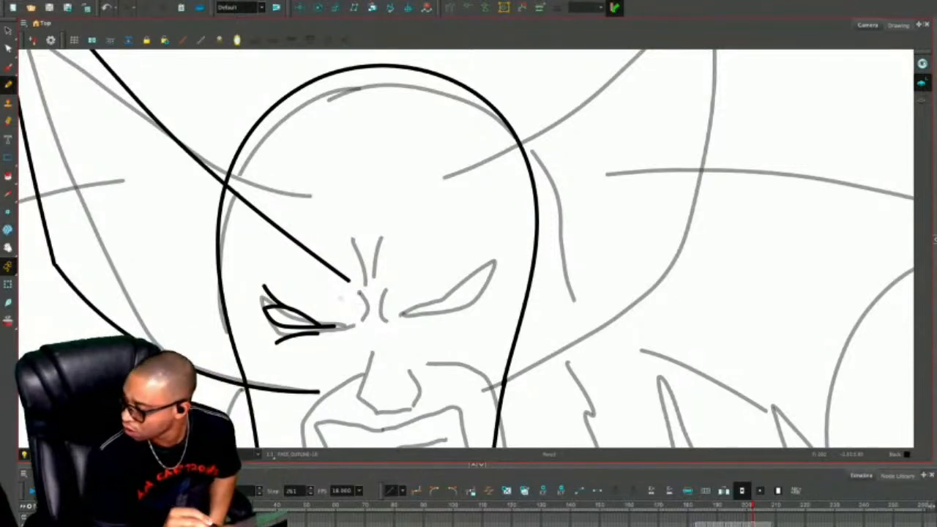
Draw the frown creases between the left eye and the nose bridge, redoing strokes that do not fit.
mouse_move(352, 298)
mouse_down()
mouse_move(364, 321)
mouse_move(346, 326)
mouse_move(371, 322)
mouse_move(373, 351)
mouse_up()
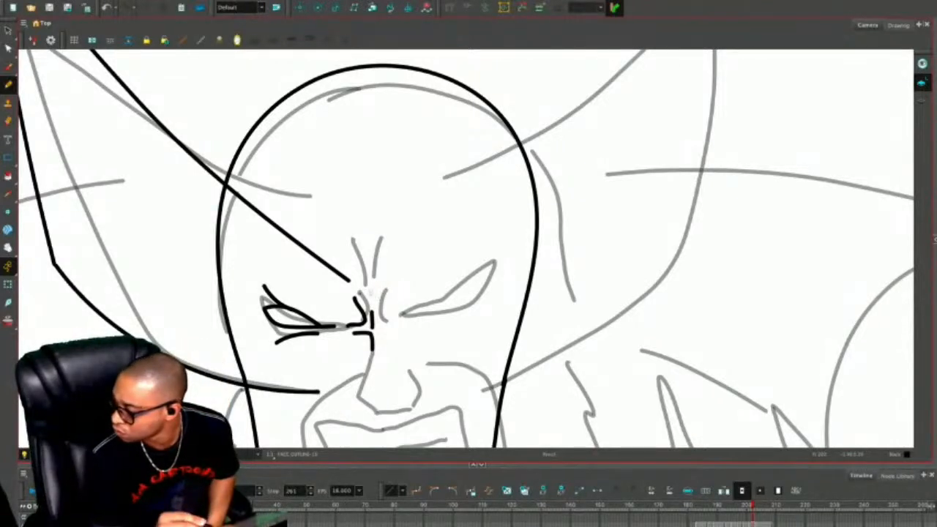
key(ctrl+z)
key(ctrl+z)
mouse_move(354, 333)
mouse_down()
mouse_move(374, 344)
mouse_move(375, 279)
mouse_move(351, 296)
mouse_move(383, 336)
mouse_up()
key(ctrl+z)
mouse_move(352, 295)
mouse_down()
mouse_move(380, 334)
mouse_move(411, 332)
mouse_move(380, 333)
mouse_move(402, 336)
mouse_up()
key(ctrl+z)
key(ctrl+z)
key(ctrl+z)
key(ctrl+z)
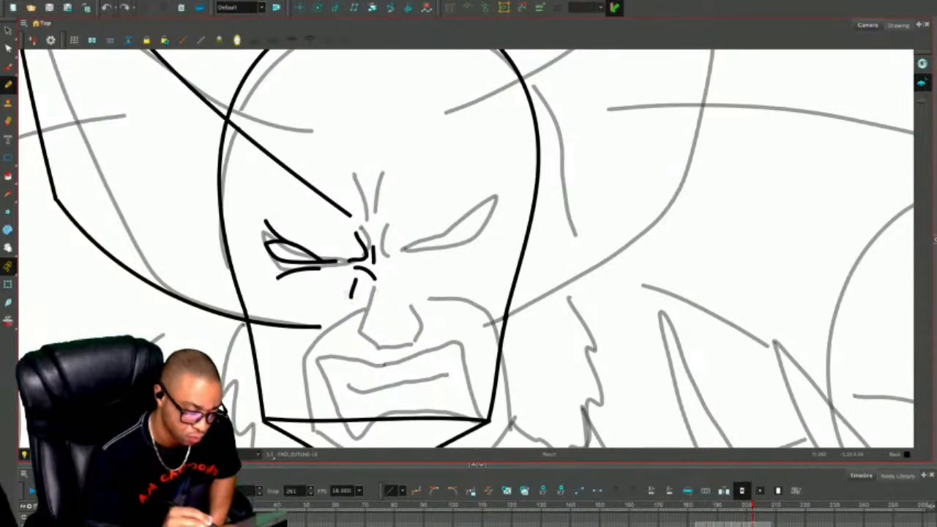
Draw the left side of the nose down to its base and replace the curved crease above it with a steeper one.
mouse_move(356, 285)
mouse_down()
mouse_move(344, 304)
mouse_move(367, 333)
mouse_move(388, 337)
mouse_up()
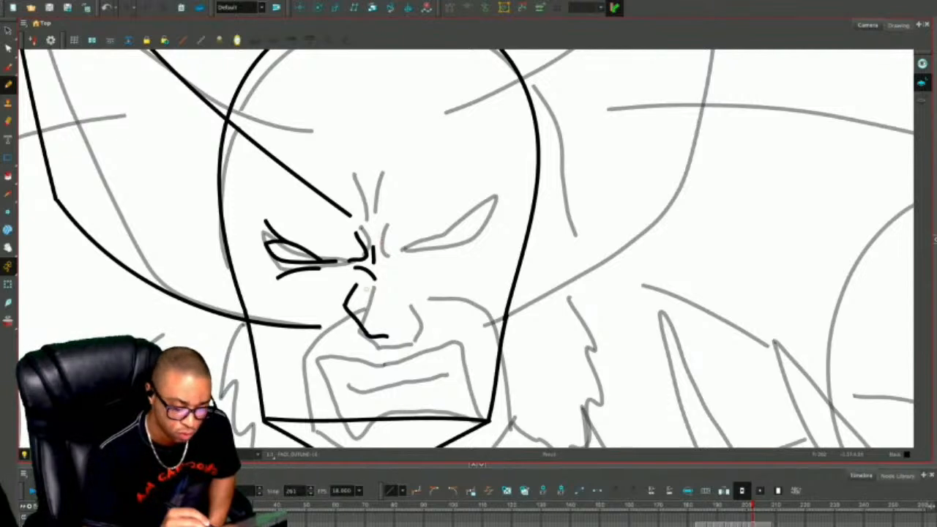
key(alt+s)
click(370, 277)
key(Delete)
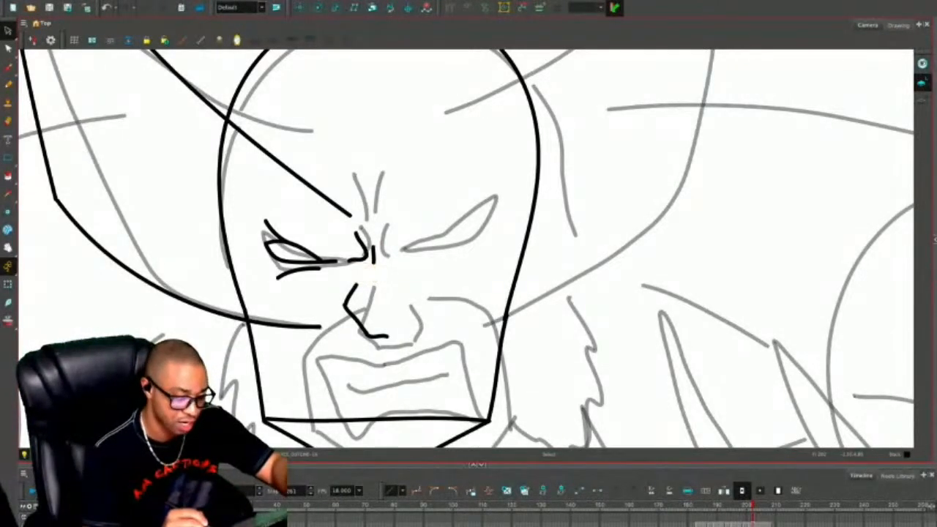
key(alt+/)
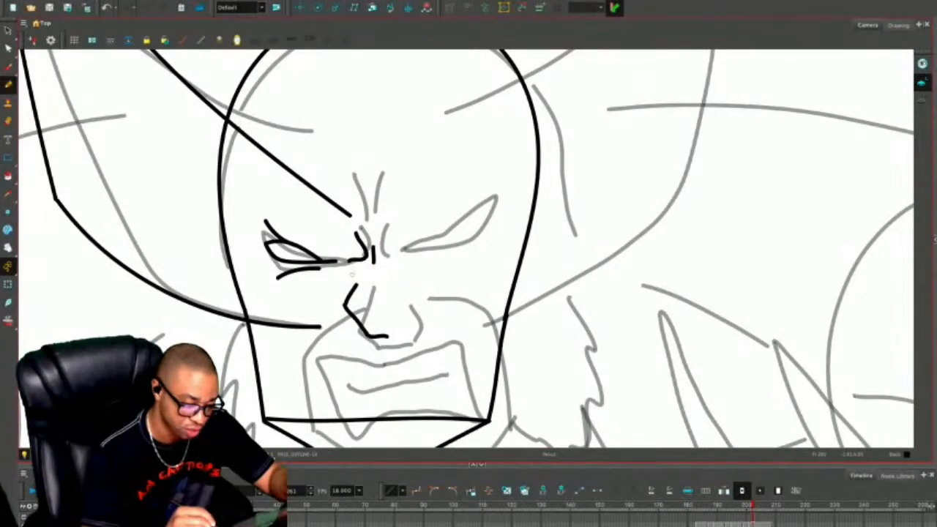
drag(364, 277, 372, 295)
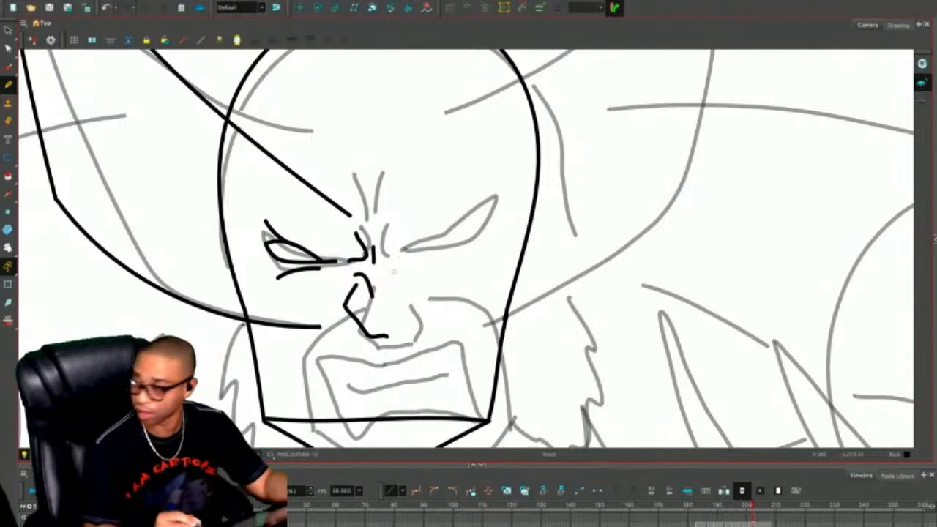
Add a frown line above the nose bridge, a curved line above the left eye and a curved contour inside the left wing.
scroll(358, 219, up, 1)
drag(348, 208, 370, 251)
drag(264, 202, 262, 245)
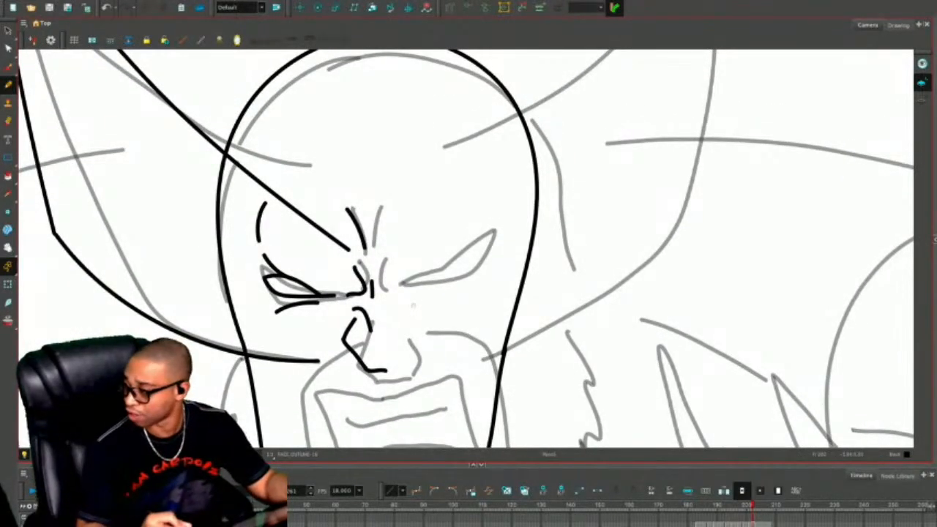
scroll(410, 304, down, 1)
mouse_move(204, 233)
mouse_down()
mouse_move(203, 294)
mouse_move(224, 307)
mouse_up()
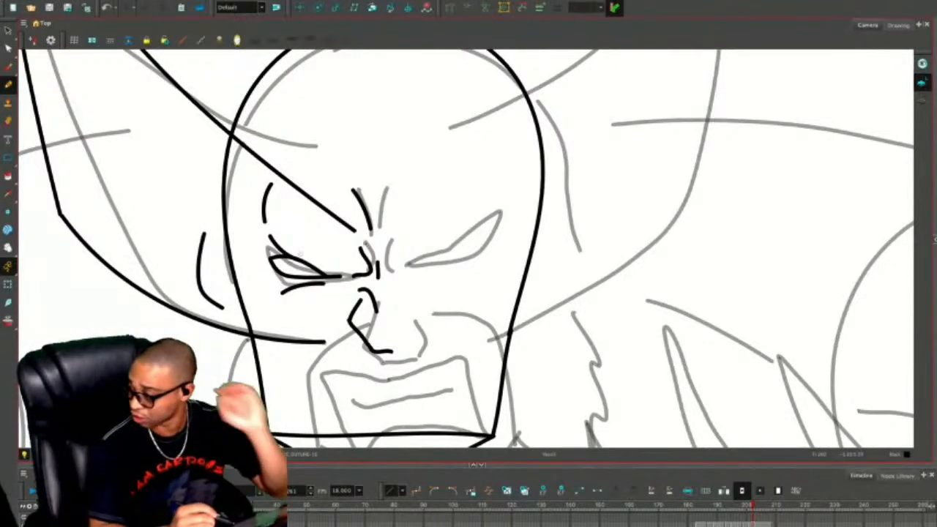
Draw the final left jaw contour from the mask's lower edge down around the corner to the middle of the chin.
drag(278, 323, 226, 183)
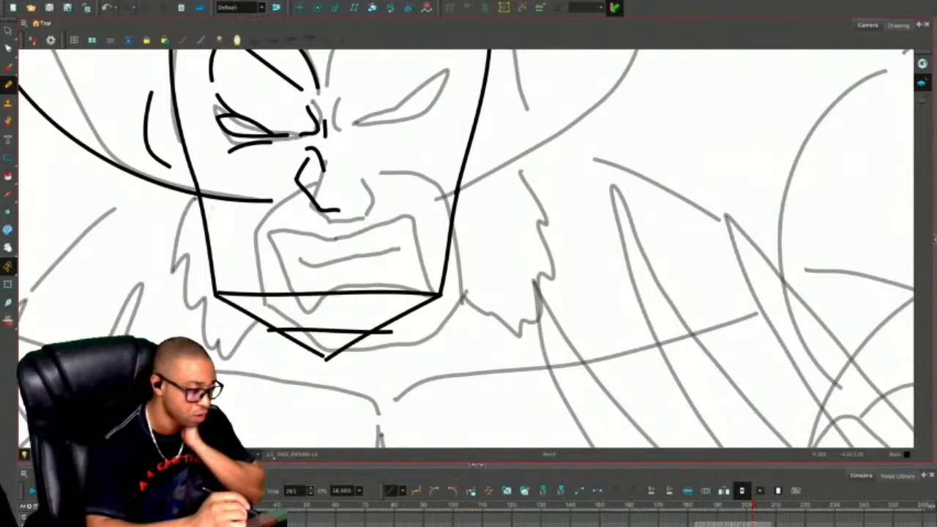
mouse_move(194, 189)
mouse_down()
mouse_move(199, 249)
mouse_move(216, 281)
mouse_up()
key(ctrl+z)
key(ctrl+z)
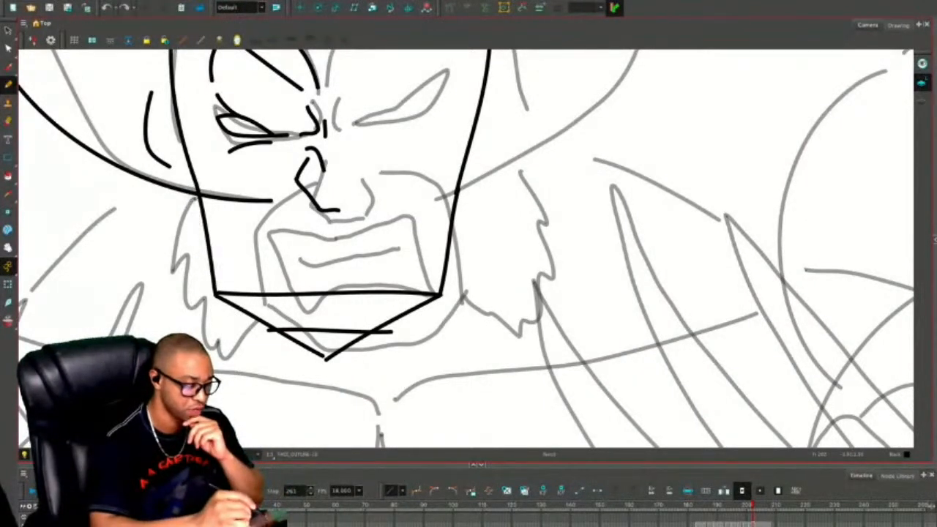
mouse_move(188, 192)
mouse_down()
mouse_move(196, 274)
mouse_move(275, 322)
mouse_up()
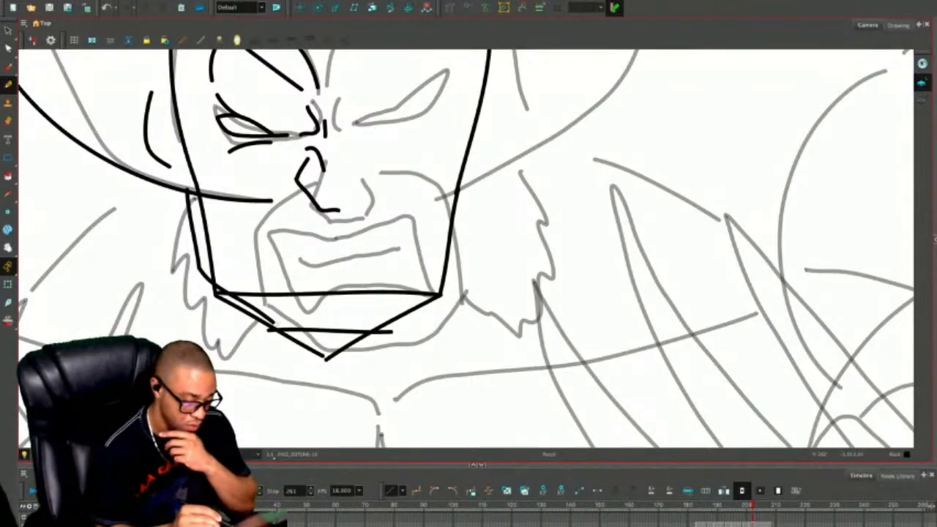
drag(273, 322, 341, 328)
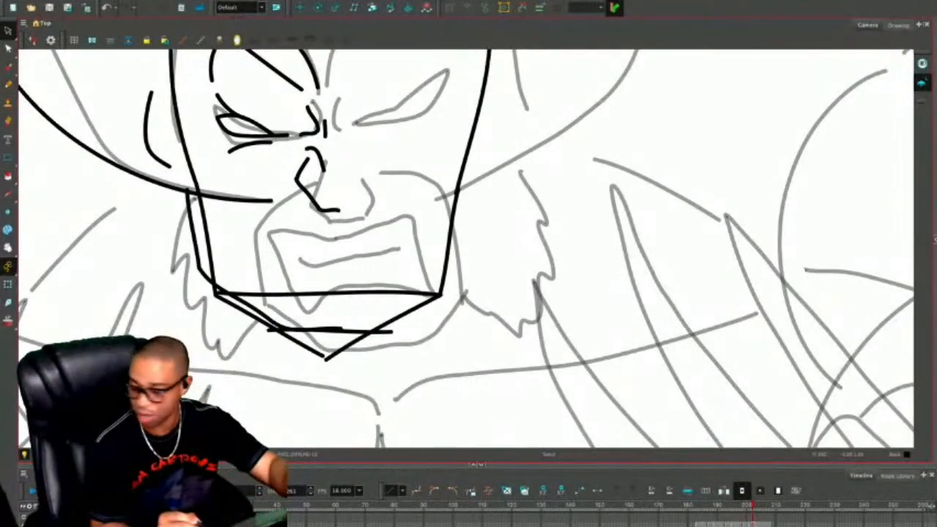
Delete the horizontal mouth guide, the chin crossbar, and the old construction lines of the left jaw and chin.
drag(365, 298, 365, 290)
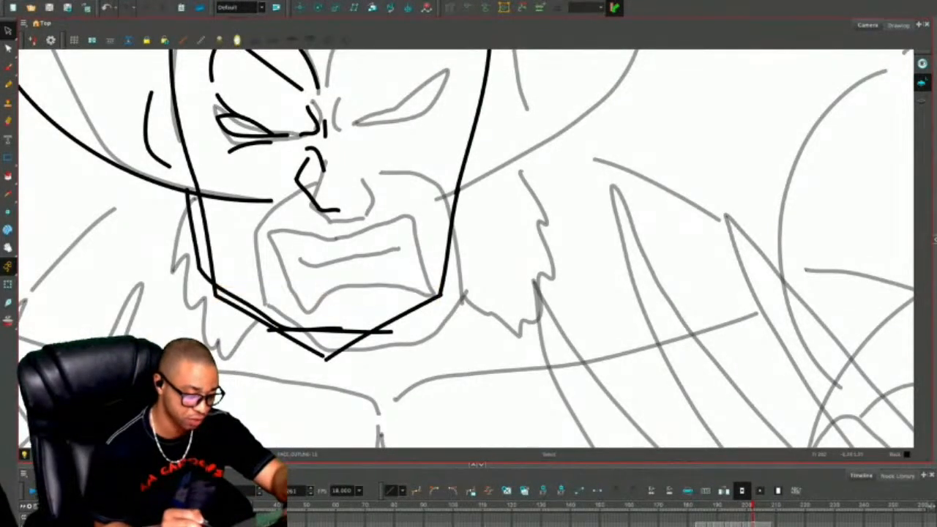
click(360, 329)
key(Delete)
click(303, 344)
key(Delete)
click(206, 241)
key(Delete)
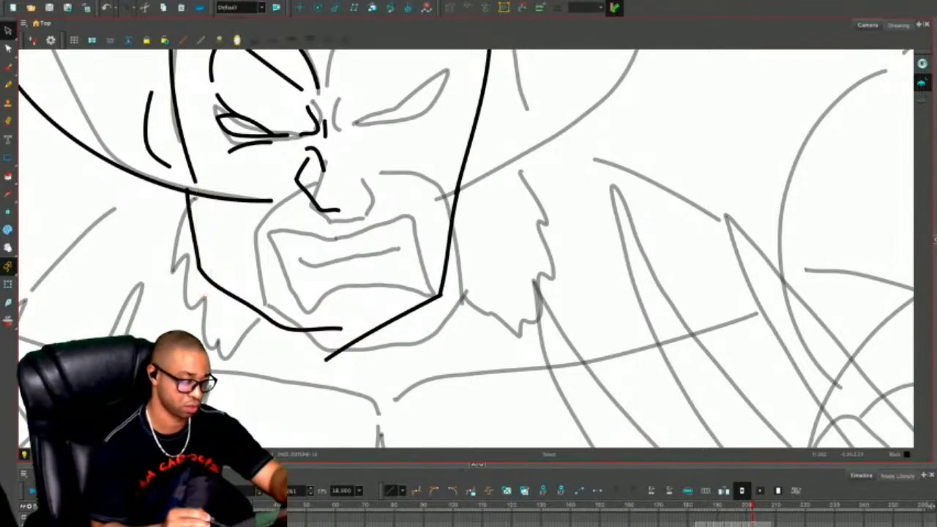
Delete the right jaw's side line and the diagonal line running from its corner to the chin.
click(383, 327)
key(Delete)
click(447, 244)
key(Delete)
drag(439, 219, 444, 263)
Stretch the lower part of the left jaw contour further toward the middle of the chin.
mouse_move(269, 340)
mouse_down()
mouse_move(336, 403)
mouse_move(343, 366)
mouse_up()
mouse_move(246, 275)
mouse_down()
mouse_move(334, 399)
mouse_move(344, 366)
mouse_move(369, 385)
mouse_up()
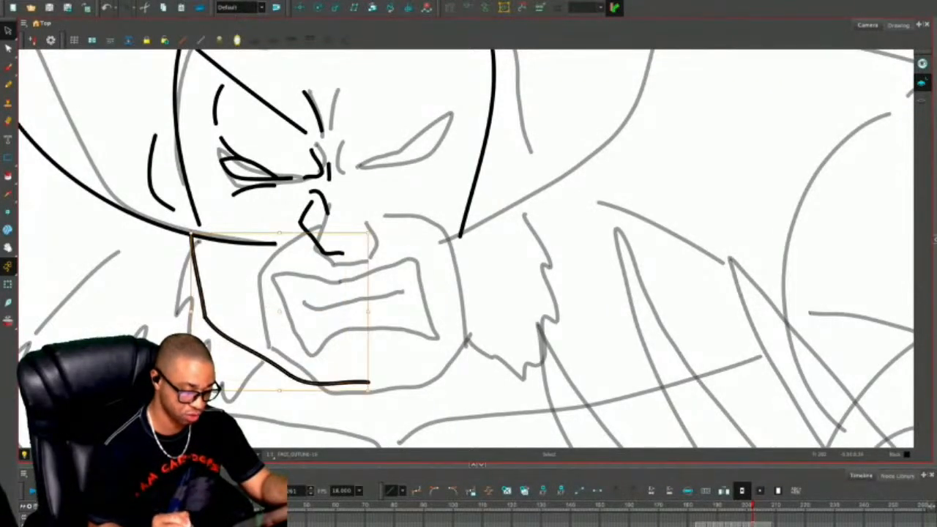
key(Escape)
key(1)
key(1)
mouse_move(468, 249)
mouse_down()
mouse_move(454, 284)
mouse_move(445, 268)
mouse_up()
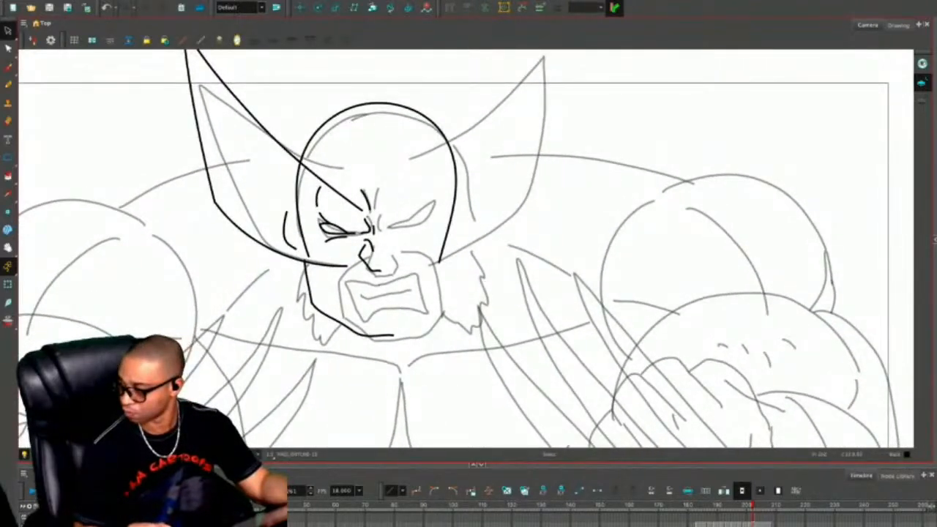
Reshape the diagonal of the left jaw contour so it drops lower and ends slightly shorter at the chin.
key(2)
key(2)
key(2)
drag(445, 267, 473, 196)
mouse_move(208, 310)
mouse_down()
mouse_move(288, 379)
mouse_move(334, 388)
mouse_up()
click(315, 352)
mouse_move(199, 288)
mouse_down()
mouse_move(202, 303)
mouse_move(331, 343)
mouse_up()
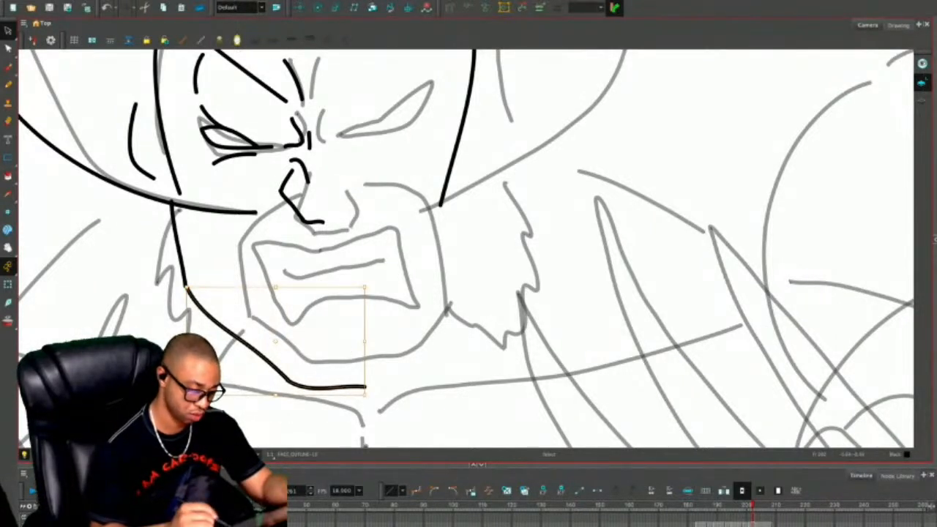
key(Escape)
mouse_move(250, 275)
mouse_down()
mouse_move(165, 246)
mouse_move(366, 395)
mouse_move(341, 370)
mouse_up()
drag(342, 314, 395, 367)
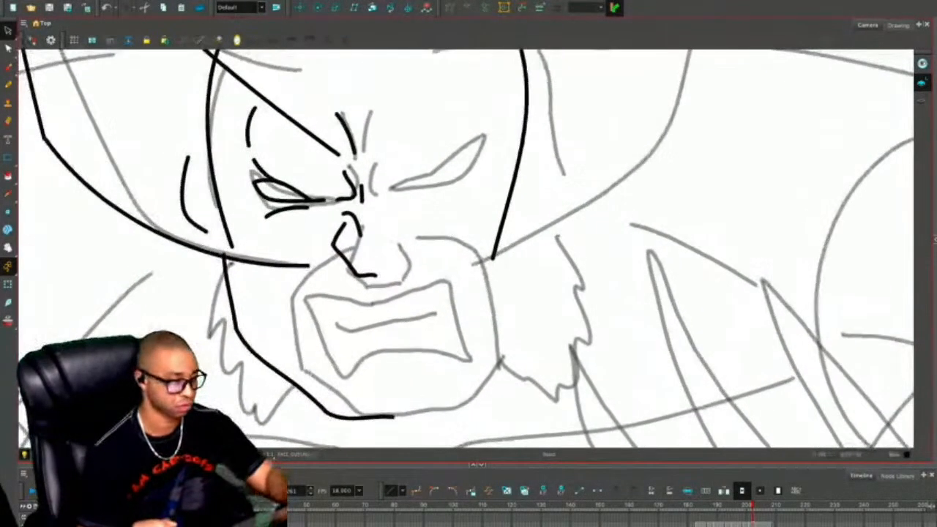
Draw the left half of the snarling mouth, a short crease beside its upper corner and a lip curve below it.
key(alt+/)
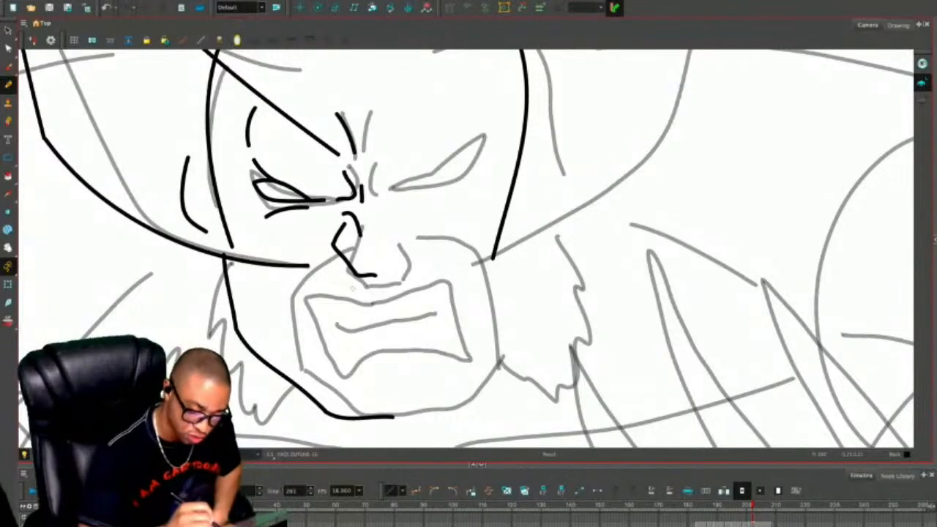
mouse_move(356, 294)
mouse_down()
mouse_move(295, 282)
mouse_move(284, 343)
mouse_move(346, 386)
mouse_move(391, 390)
mouse_up()
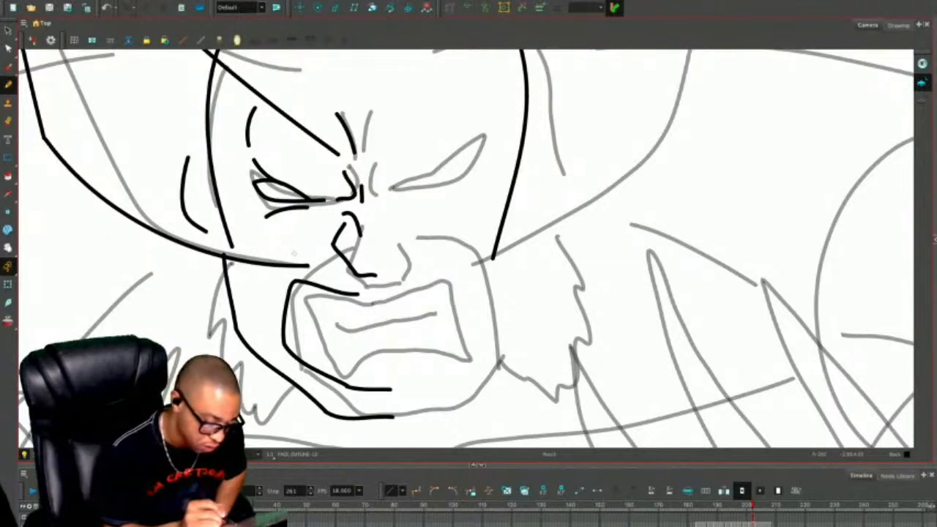
mouse_move(300, 268)
mouse_down()
mouse_move(277, 271)
mouse_move(269, 293)
mouse_up()
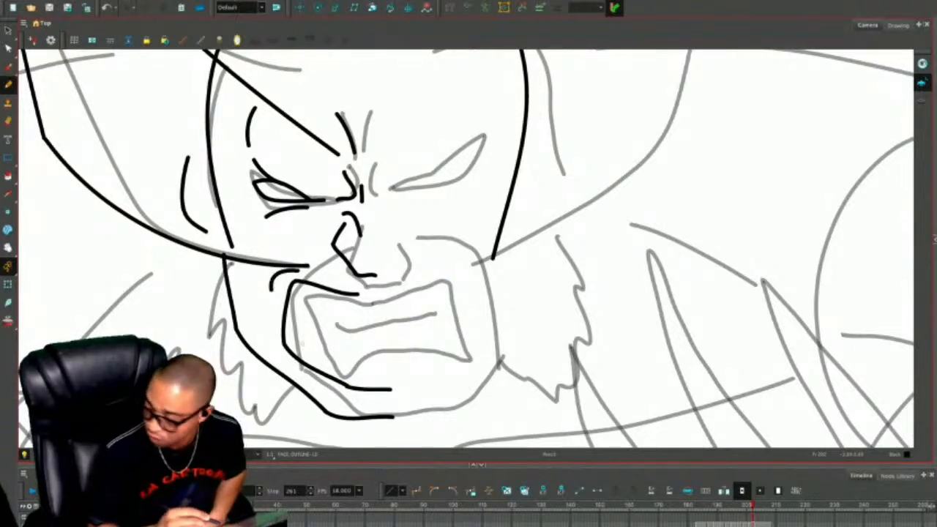
mouse_move(284, 356)
mouse_down()
mouse_move(326, 405)
mouse_move(384, 408)
mouse_up()
Move the chin end of the left jaw contour down to leave more room below the lower lip curve.
drag(497, 394, 500, 332)
key(alt+s)
mouse_move(267, 287)
mouse_down()
mouse_move(330, 379)
mouse_move(354, 370)
mouse_move(316, 365)
mouse_move(316, 381)
mouse_up()
shift+click(368, 355)
key(Escape)
key(alt+b)
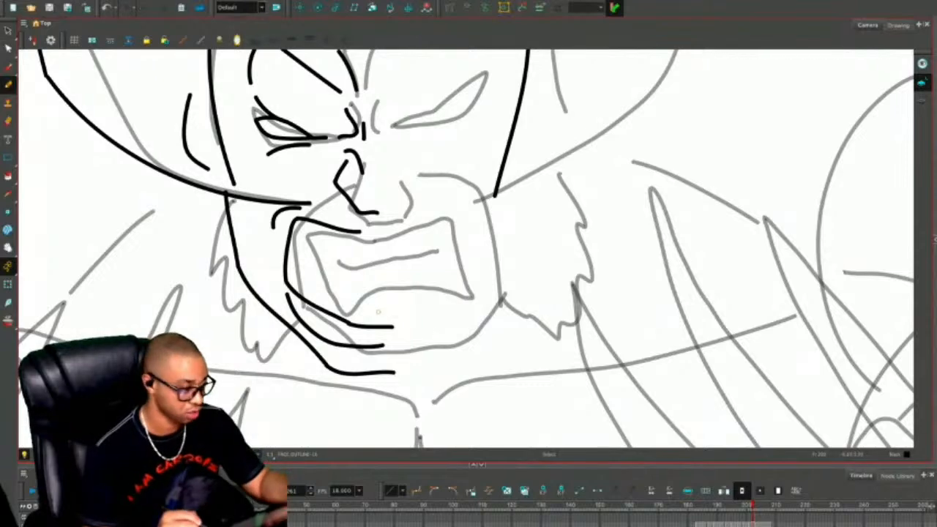
key(alt+s)
key(Escape)
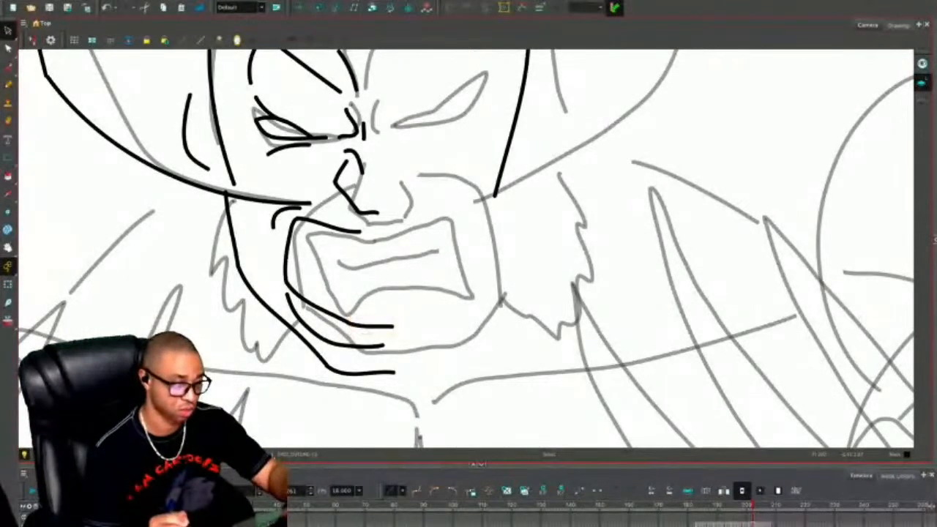
Draw the upper left fang and the bottom edge of the upper teeth, undoing the extra stroke across the fang.
key(alt+b)
drag(369, 262, 353, 305)
mouse_move(292, 273)
mouse_down()
mouse_move(297, 299)
mouse_move(307, 276)
mouse_up()
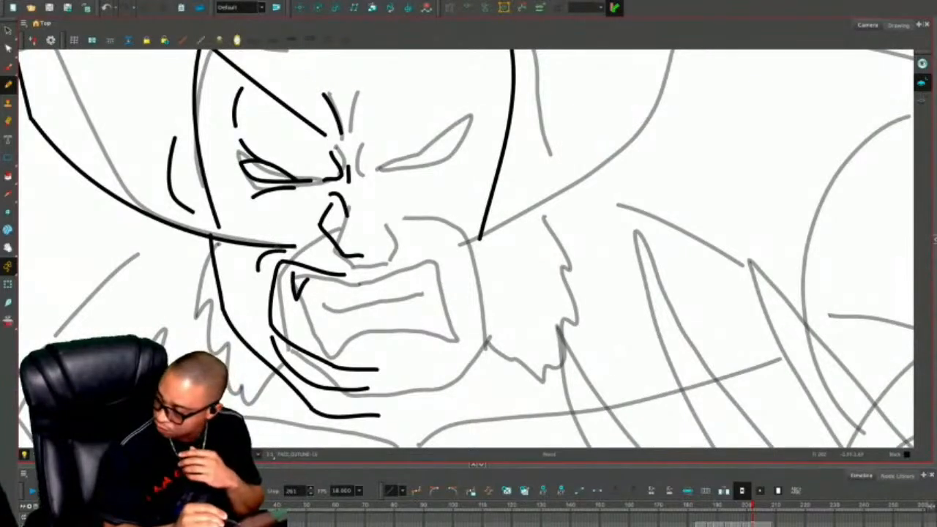
drag(306, 280, 363, 296)
key(ctrl+z)
drag(283, 279, 294, 284)
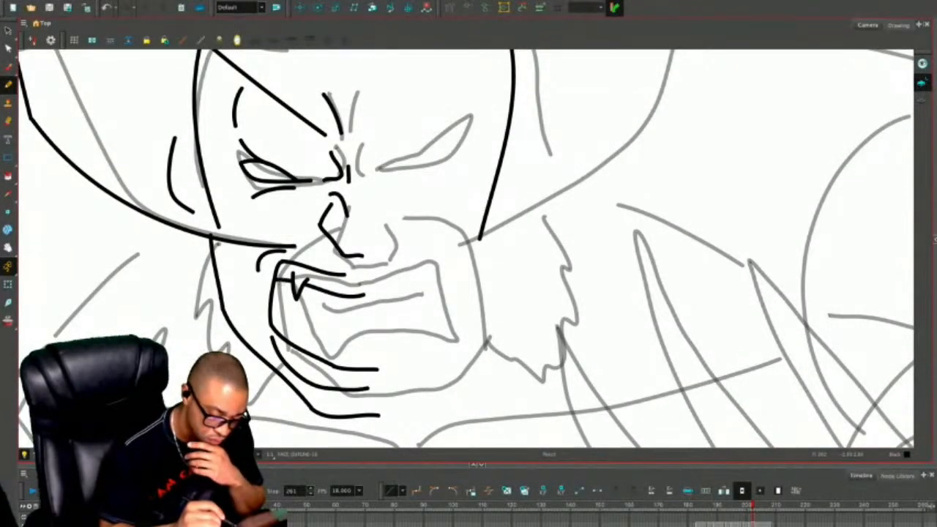
key(ctrl+z)
Shift the upper fang toward the mouth corner and reshape the upper teeth's edge so it joins the fang.
key(alt+s)
click(295, 284)
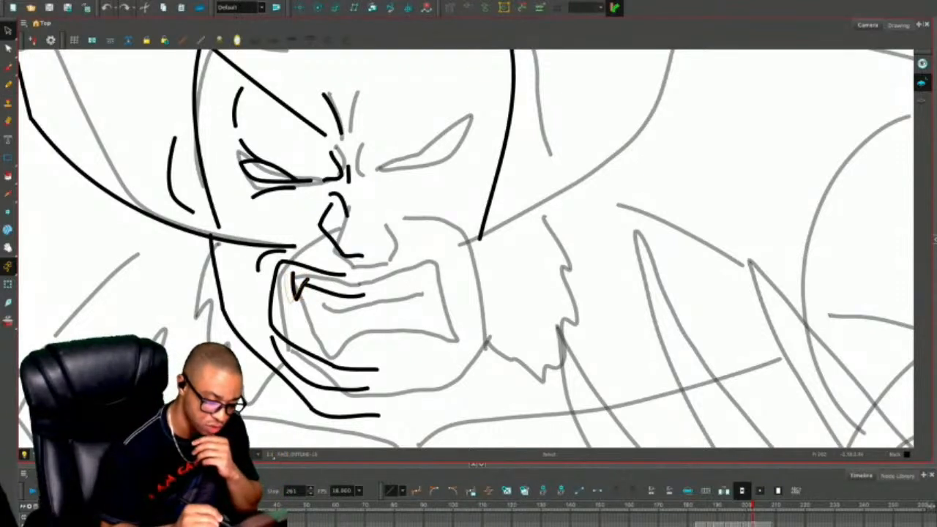
click(291, 287)
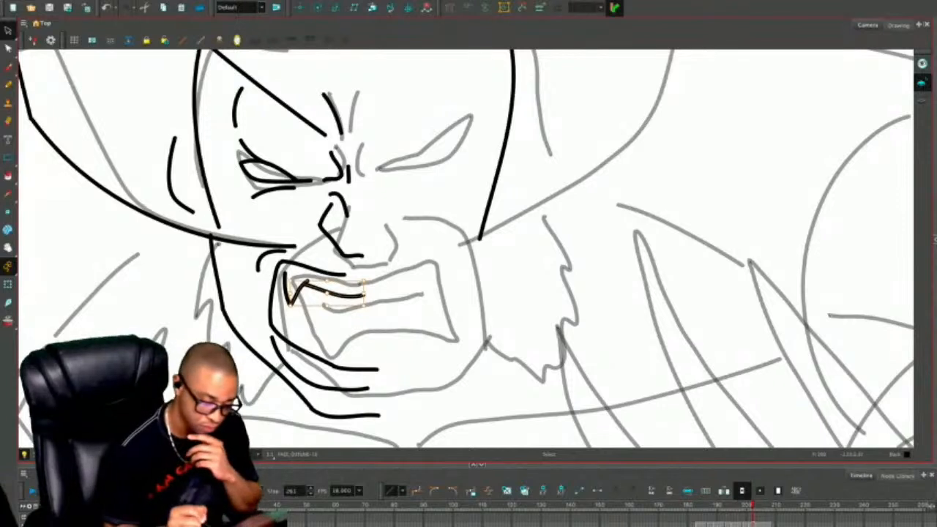
key(Escape)
click(288, 293)
key(Escape)
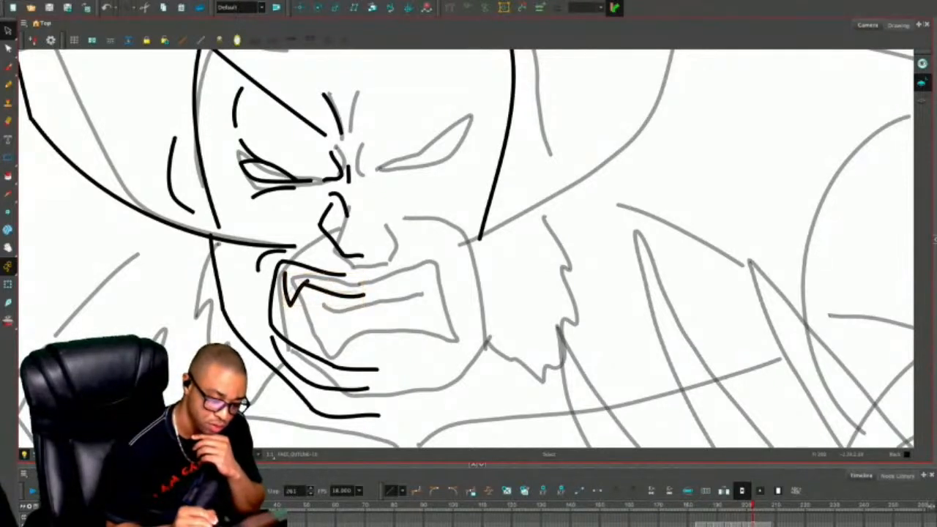
mouse_move(329, 291)
mouse_down()
mouse_move(325, 283)
mouse_move(373, 297)
mouse_up()
key(Escape)
click(329, 284)
key(Escape)
Draw the inner edge of the side teeth, the lower left fang and the divisions between the side teeth.
key(alt+/)
drag(288, 295, 290, 320)
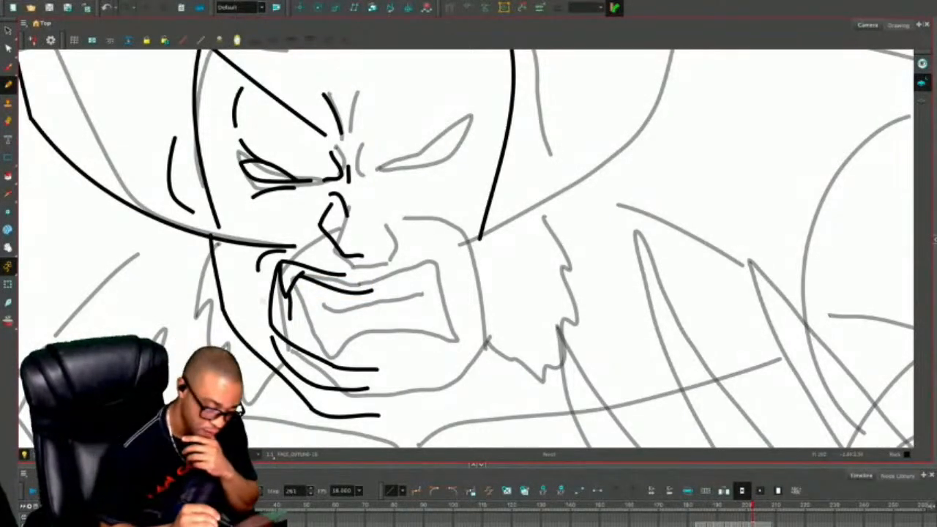
mouse_move(290, 341)
mouse_down()
mouse_move(303, 313)
mouse_move(313, 353)
mouse_up()
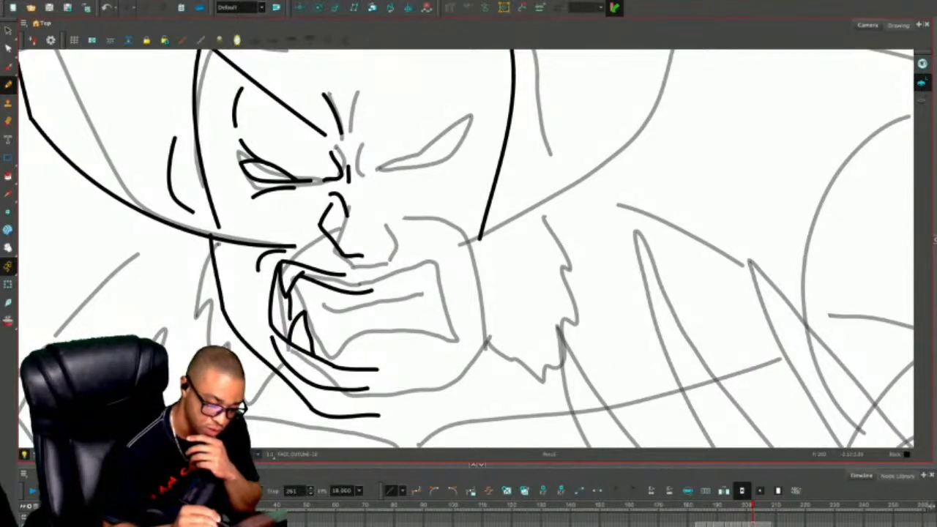
mouse_move(271, 322)
mouse_down()
mouse_move(292, 320)
mouse_move(287, 294)
mouse_up()
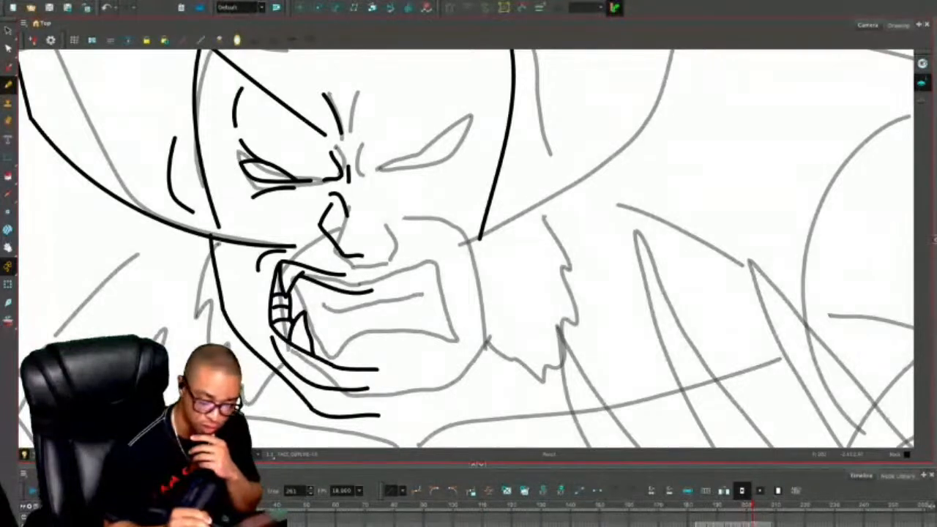
Draw the top edge of the lower teeth and redraw a flatter bottom edge for the upper teeth.
drag(311, 338, 386, 346)
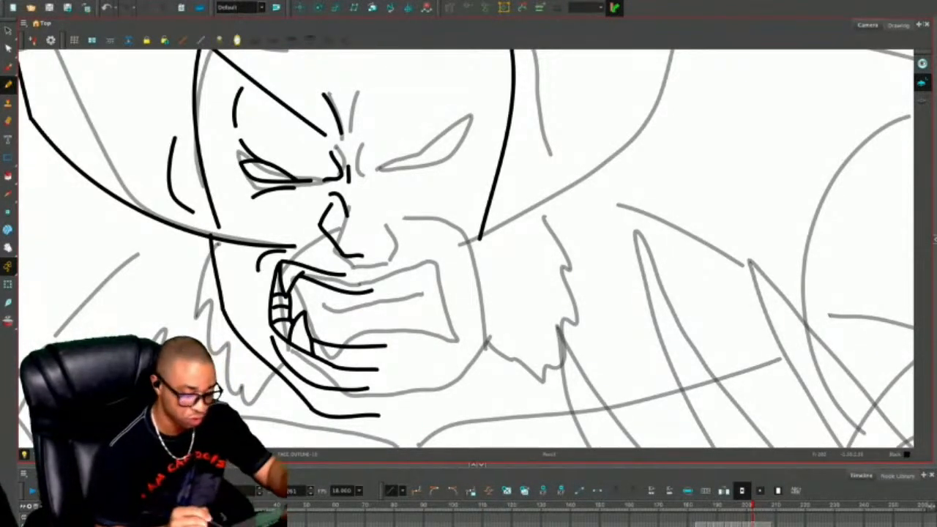
drag(297, 279, 352, 286)
key(ctrl+z)
drag(295, 280, 370, 289)
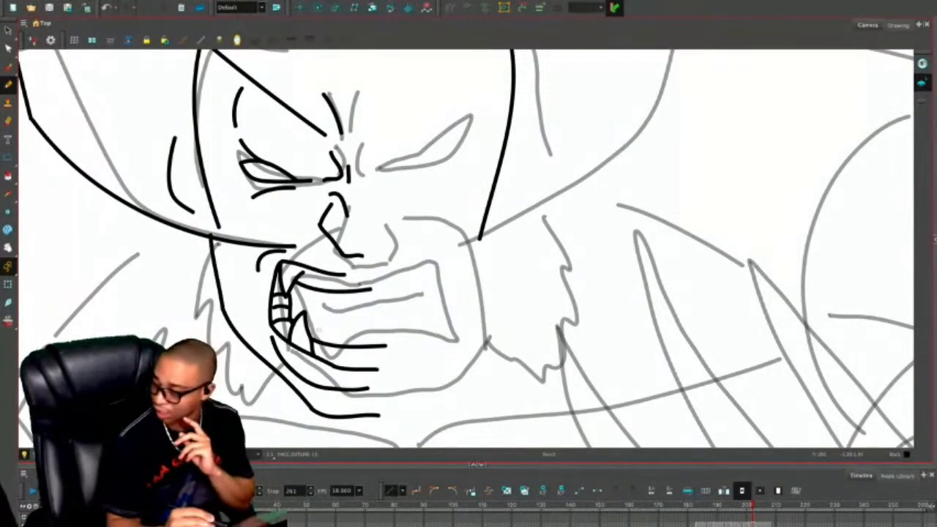
Add short divider lines between the lower front teeth and between the upper front teeth.
drag(329, 351, 331, 363)
drag(343, 355, 345, 368)
drag(355, 355, 360, 368)
key(ctrl+z)
key(ctrl+z)
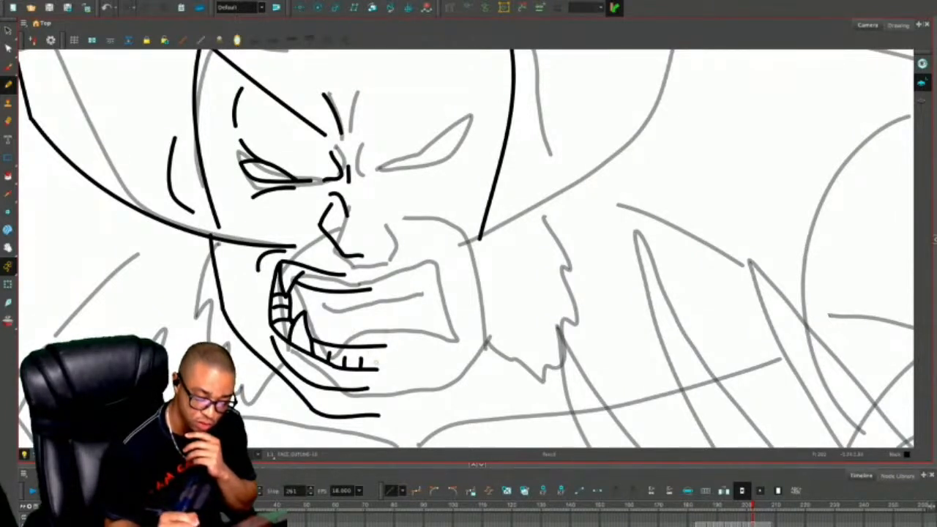
drag(316, 273, 317, 282)
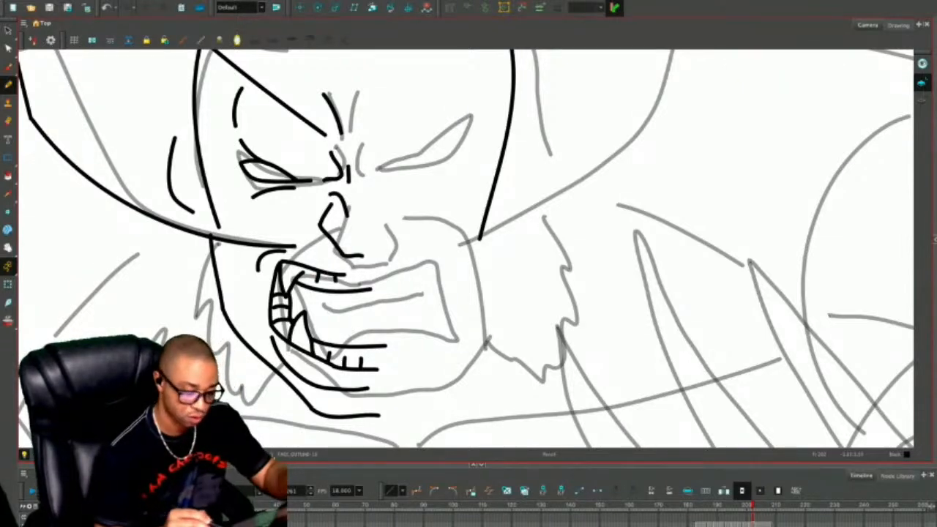
Extend the upper lip line further toward the center of the face.
key(alt+s)
click(326, 272)
drag(344, 268, 364, 268)
key(Escape)
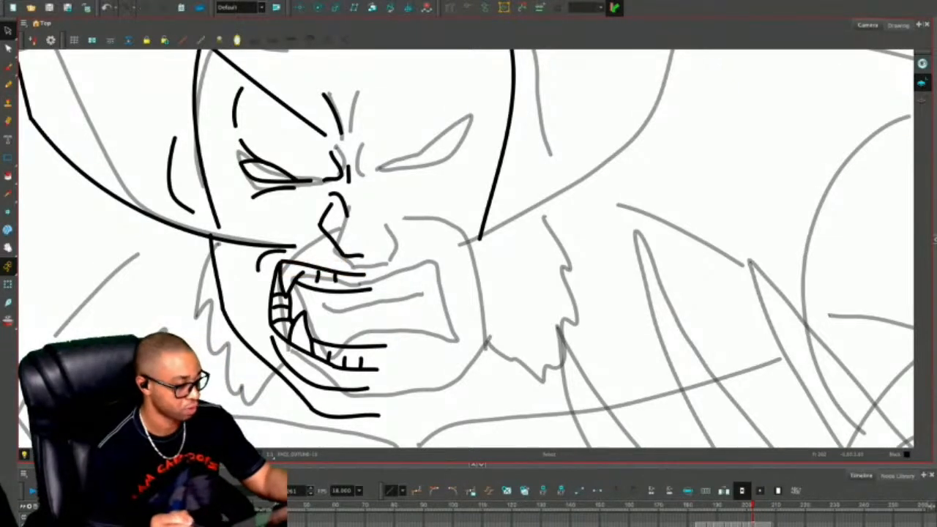
Turn off the light table to hide the rough sketch and frame the outlined head.
scroll(472, 275, down, 3)
drag(472, 275, 476, 285)
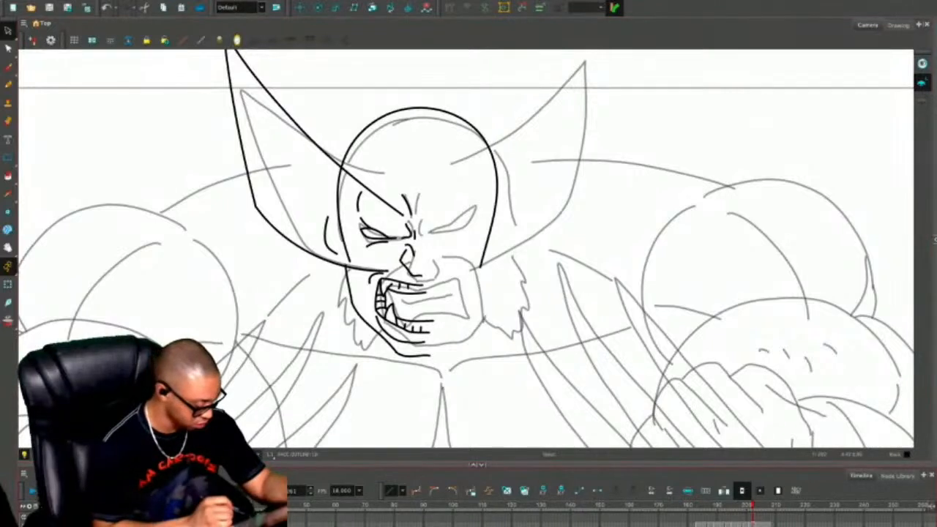
key(shift+l)
key(2)
key(2)
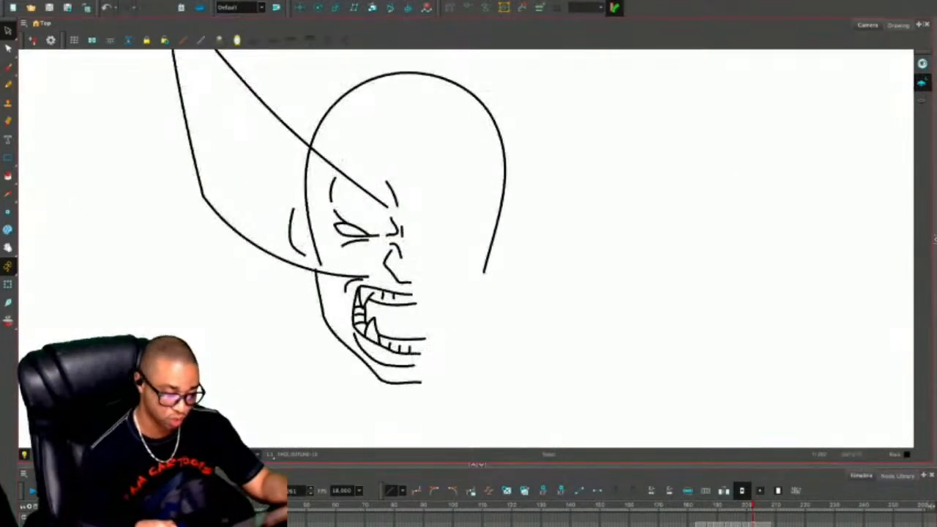
drag(465, 248, 495, 283)
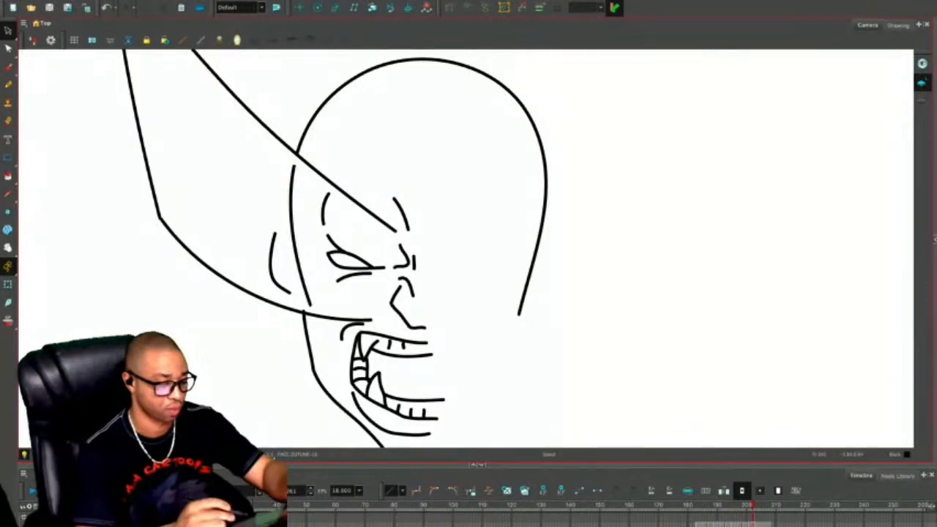
Delete the mask's left side line below the wing and the wing's lower curve.
click(292, 220)
key(Delete)
key(1)
key(1)
drag(465, 249, 451, 272)
click(315, 302)
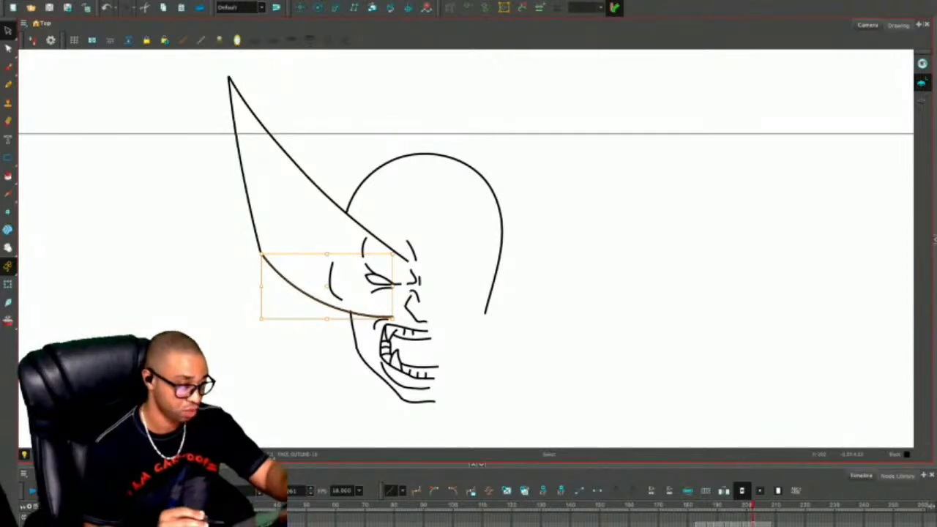
key(Delete)
Draw a curved mask edge from the base of the nose across the left cheek.
key(alt+/)
key(2)
drag(437, 313, 428, 291)
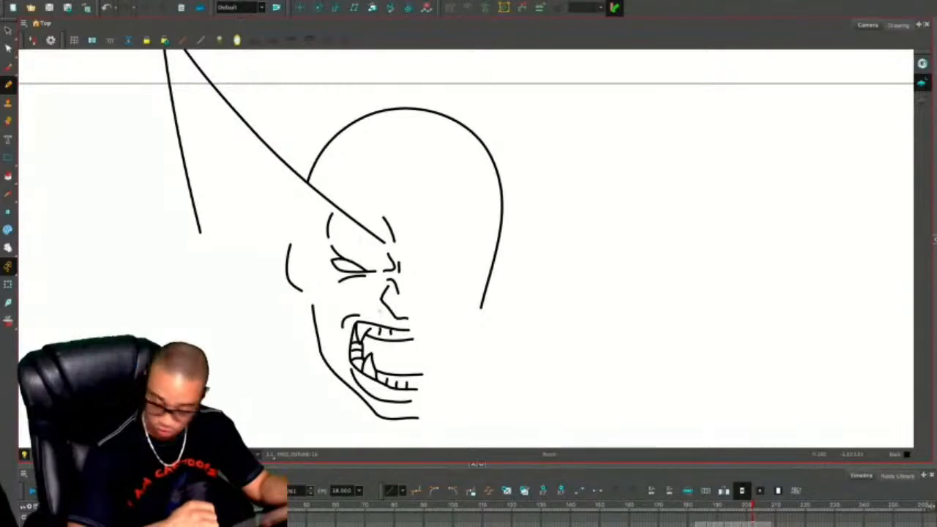
drag(396, 317, 338, 299)
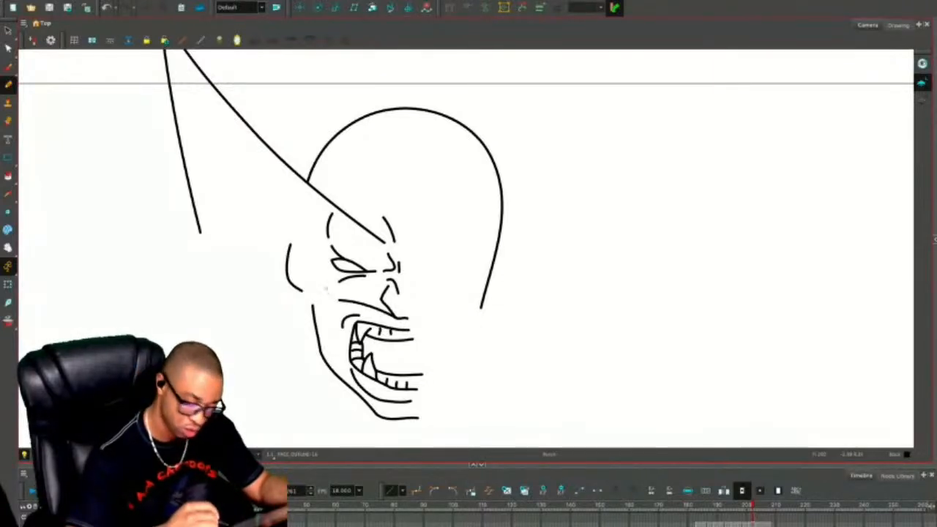
Move the upper end and corner of the left jaw contour outward to widen the jaw.
key(alt+s)
click(321, 354)
drag(313, 304, 300, 299)
key(Escape)
key(alt+/)
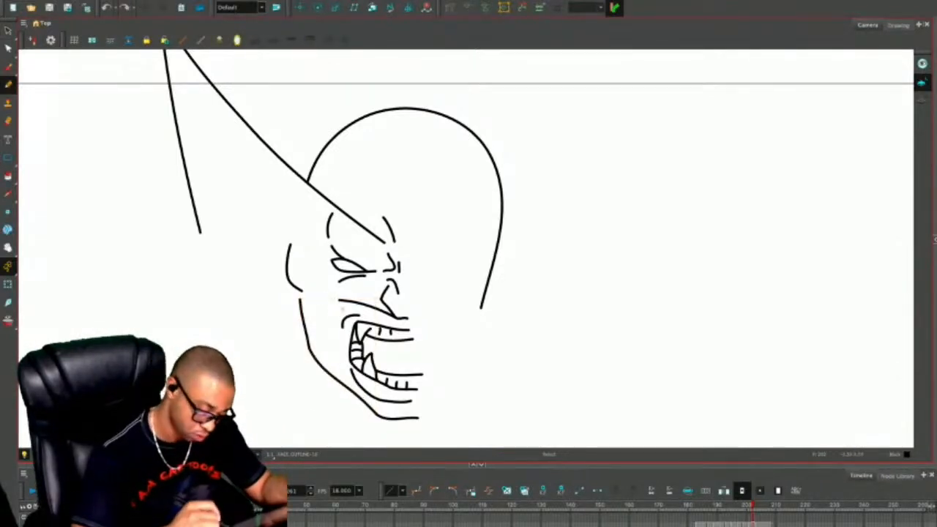
Extend the outer end of the cheek line toward the jaw and undo the short hook drawn from it.
key(alt+s)
click(346, 301)
mouse_move(339, 300)
mouse_down()
mouse_move(325, 297)
mouse_move(335, 313)
mouse_up()
key(Escape)
key(alt+/)
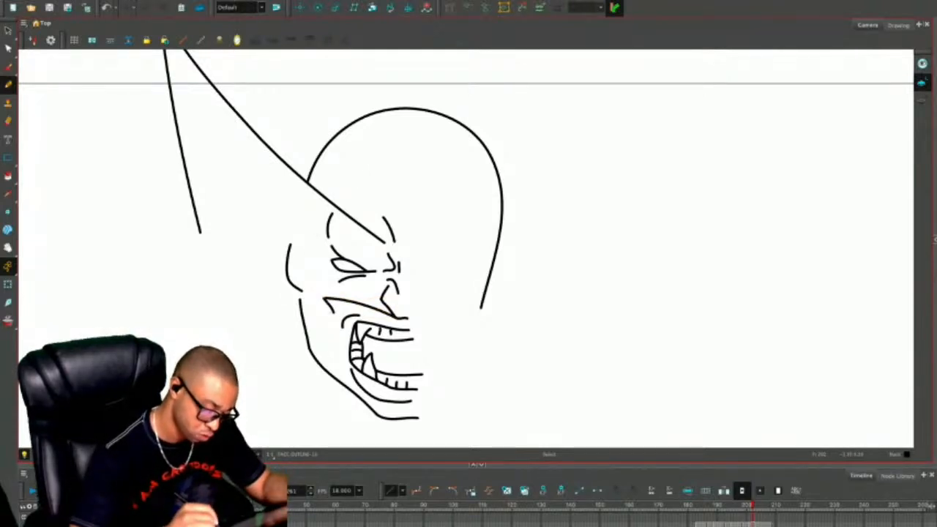
key(ctrl+z)
Draw the mask's inner edge from the cheek down to the jaw contour and stretch the cheek line to meet it.
drag(313, 299, 335, 379)
key(alt+s)
click(364, 305)
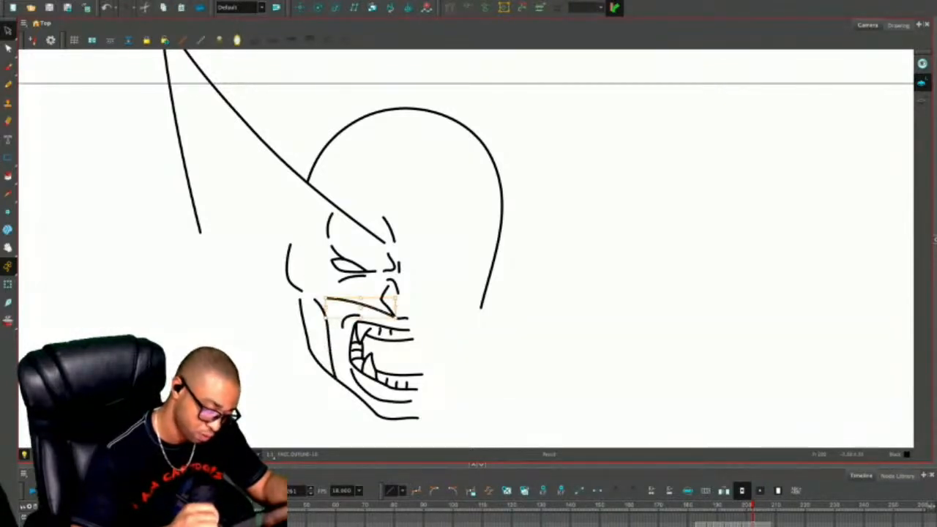
drag(325, 298, 315, 298)
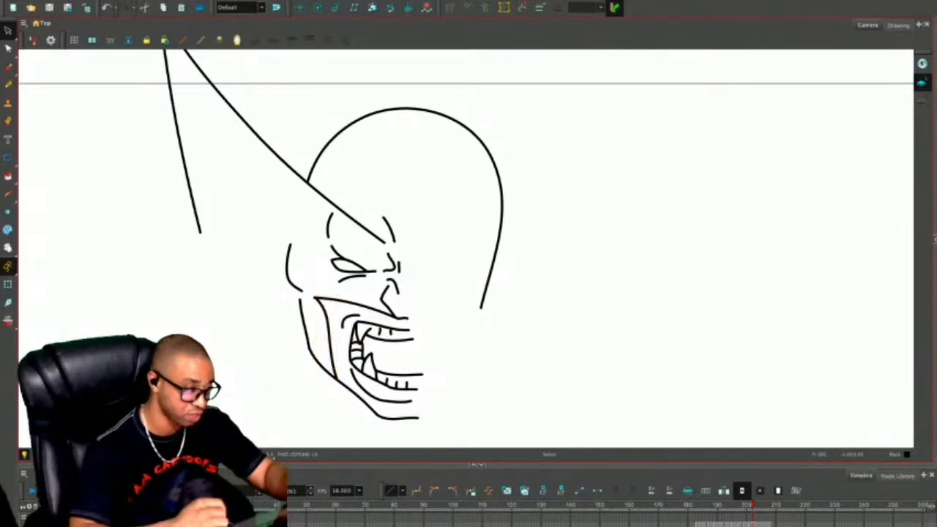
Redraw the left wing's lower curve down to the top of the jaw and shift the wing's inner contour outward.
key(alt+slash)
mouse_move(200, 233)
mouse_down()
mouse_move(253, 282)
mouse_move(300, 302)
mouse_up()
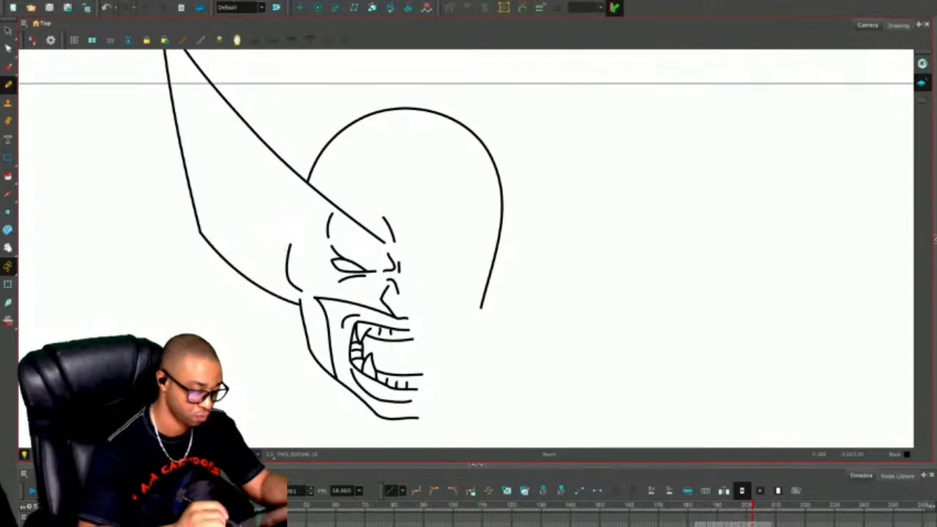
key(alt+s)
click(288, 267)
drag(288, 267, 271, 263)
key(Escape)
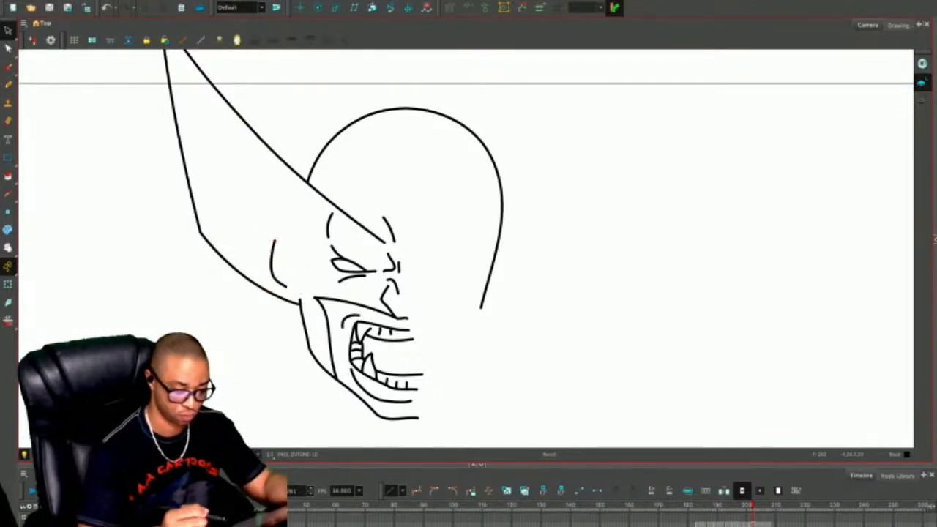
drag(404, 220, 418, 281)
key(1)
key(alt+s)
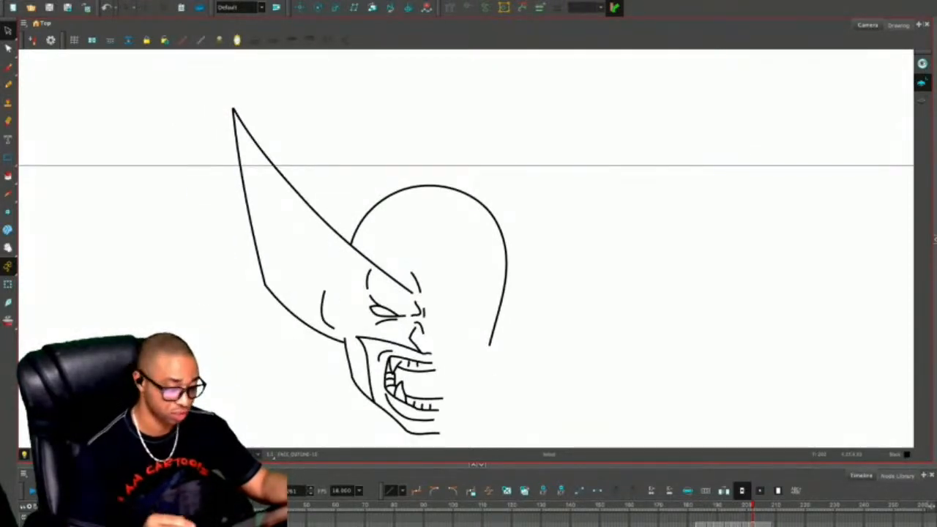
Cut the head dome outline at its top centre and delete its right half.
key(alt+e)
drag(435, 180, 436, 191)
key(alt+s)
click(505, 256)
key(Delete)
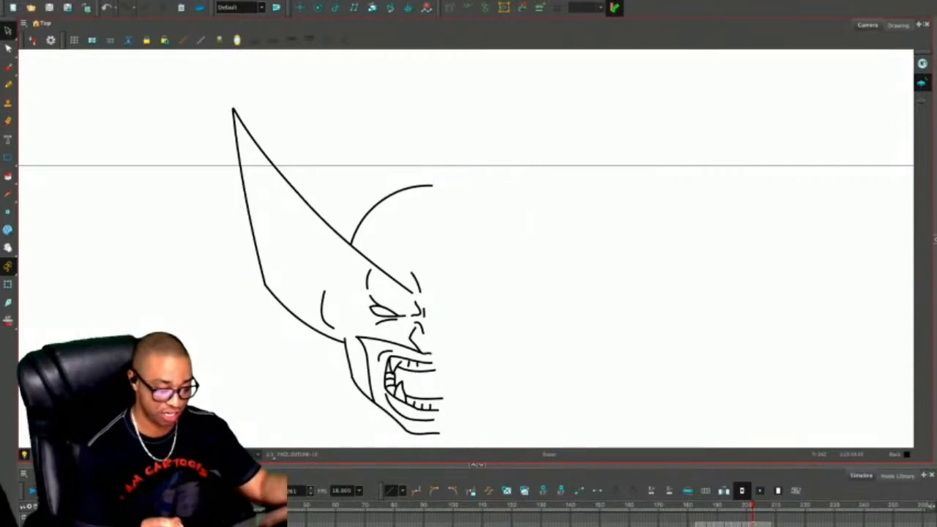
Duplicate the finished left half of the masked face, flip the copy horizontally and align it as the right half.
drag(468, 266, 464, 232)
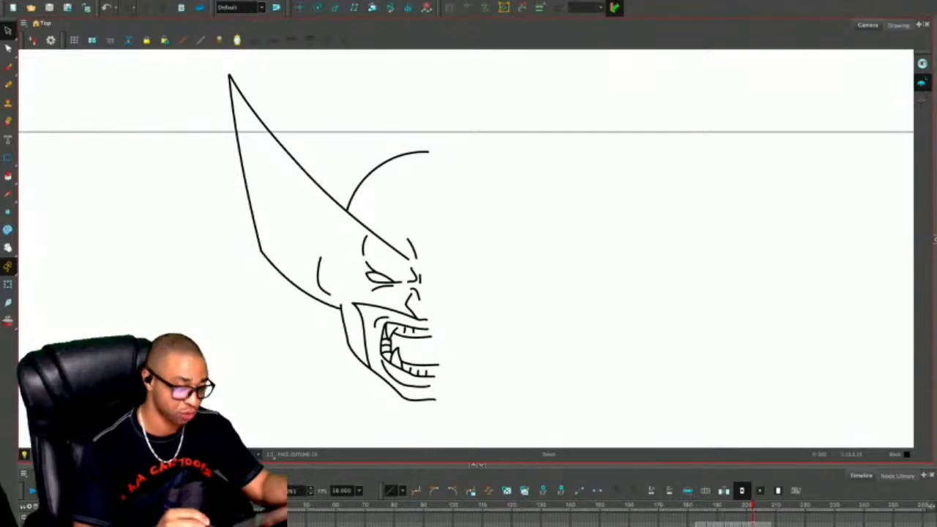
mouse_move(382, 86)
mouse_down()
mouse_move(293, 406)
mouse_move(422, 253)
mouse_up()
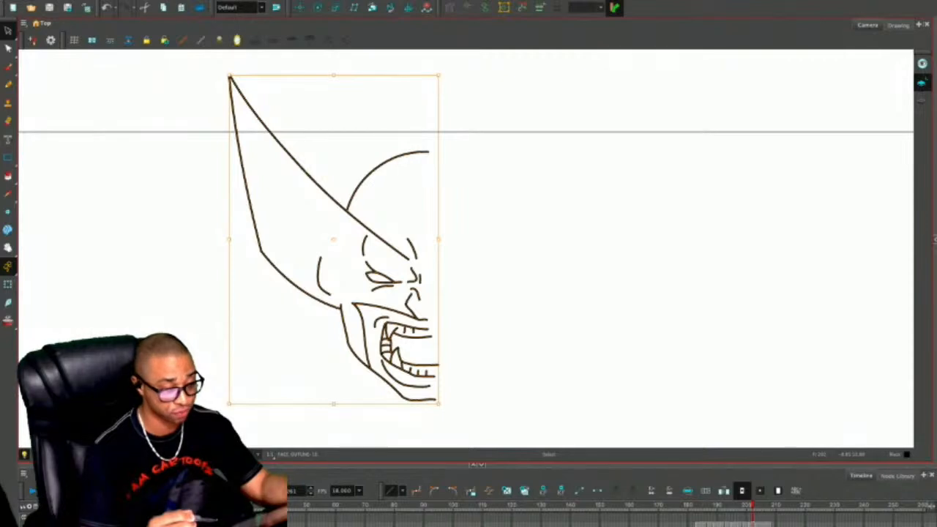
key(ctrl+v)
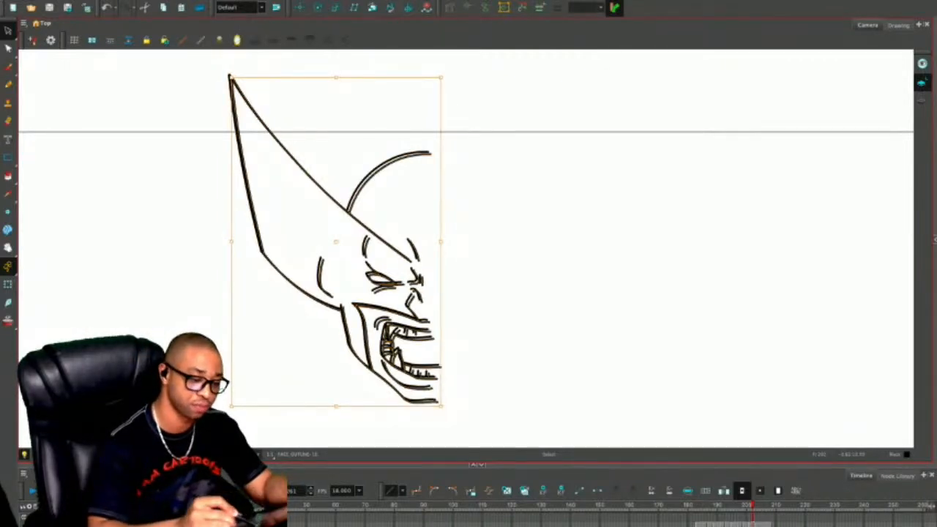
key(4)
mouse_move(322, 241)
mouse_down()
mouse_move(437, 234)
mouse_move(526, 247)
mouse_move(500, 238)
mouse_up()
key(Escape)
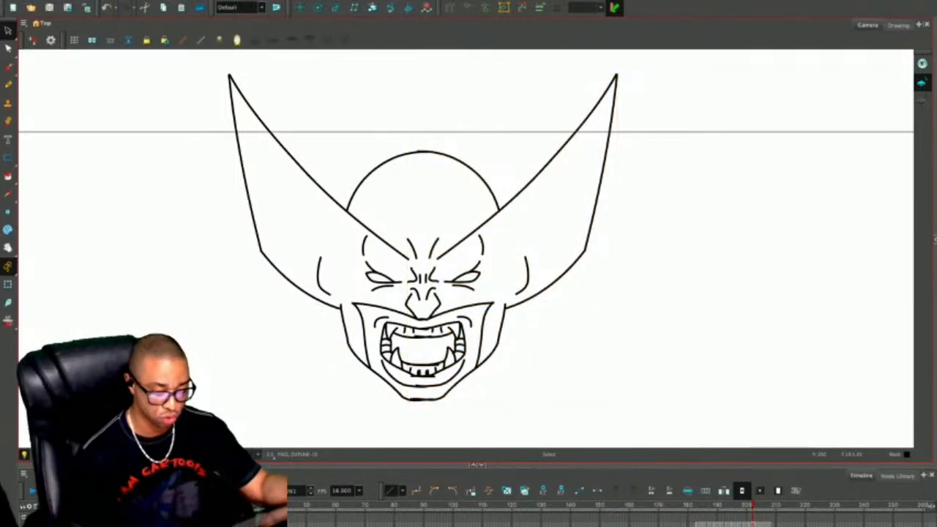
Replace the doubled lower edge of the bottom teeth with one continuous curve.
scroll(421, 366, up, 3)
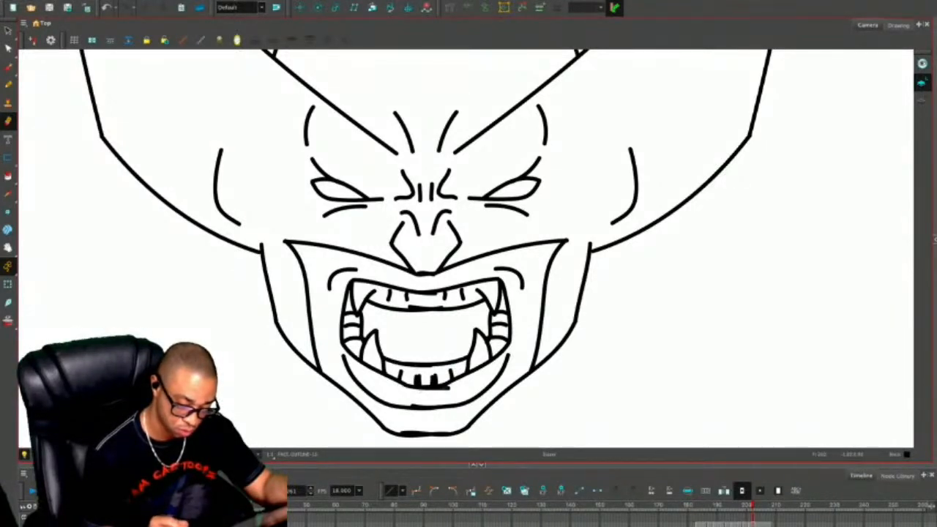
key(alt+s)
drag(438, 371, 414, 385)
key(Delete)
click(432, 385)
key(Delete)
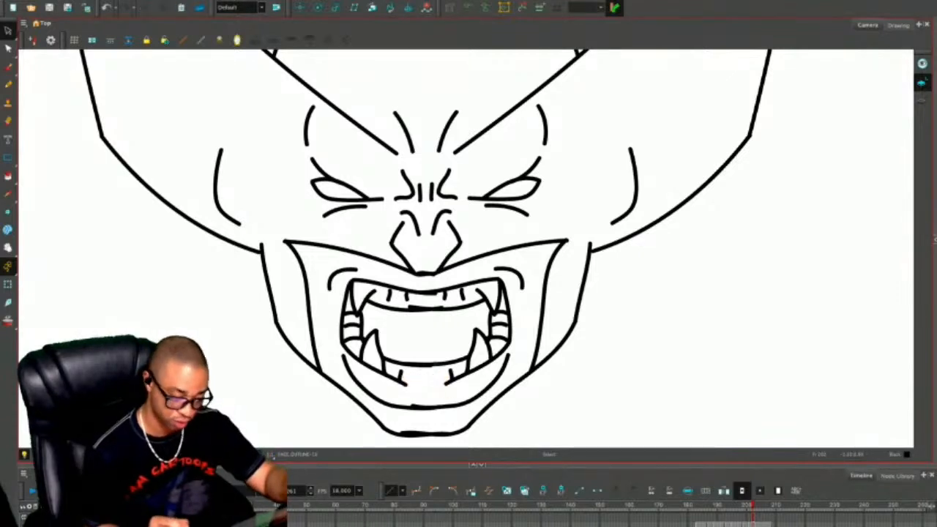
key(alt+slash)
drag(402, 382, 449, 384)
key(ctrl+z)
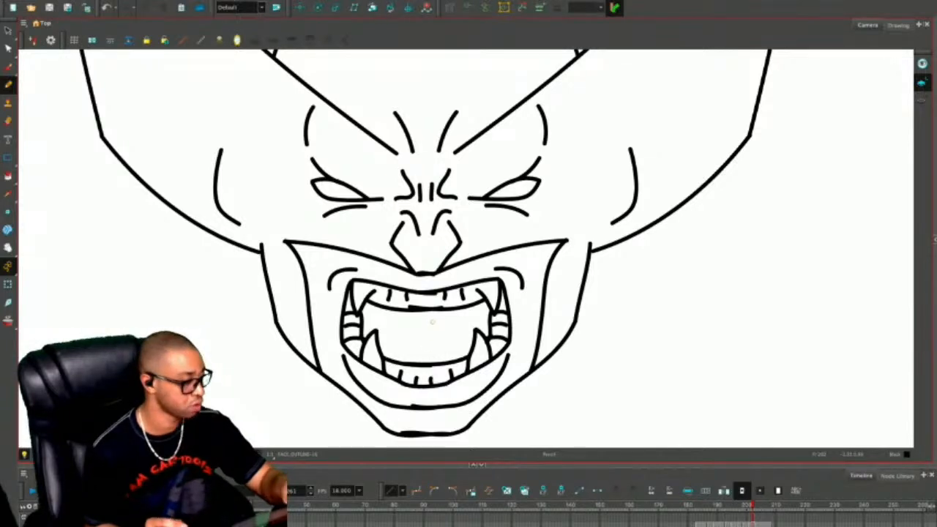
Replace the upper edge of the bottom front teeth with a single curve between the lower fangs.
key(alt+s)
click(431, 364)
key(Delete)
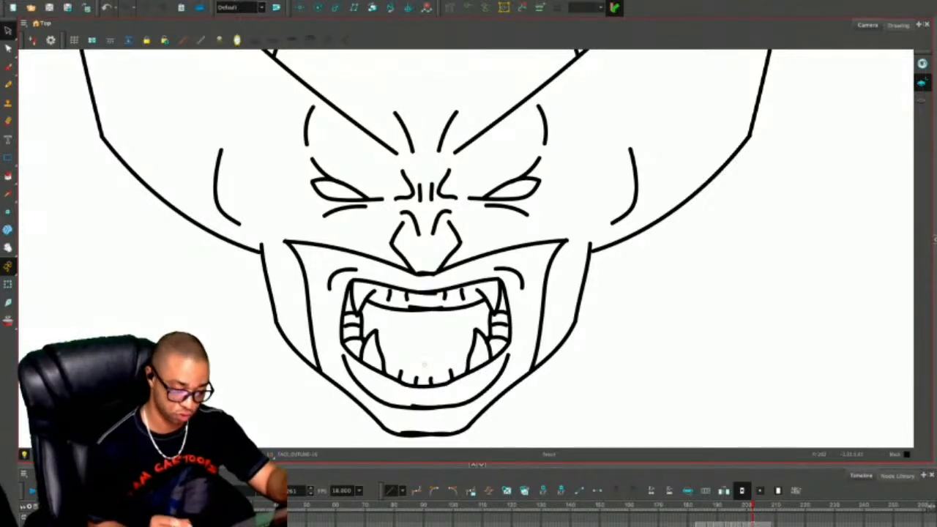
key(alt+/)
drag(382, 364, 469, 362)
Delete the overlapping lower lip lines and redraw them as one smooth curve beneath the mouth.
key(alt+s)
drag(507, 409, 524, 357)
click(461, 356)
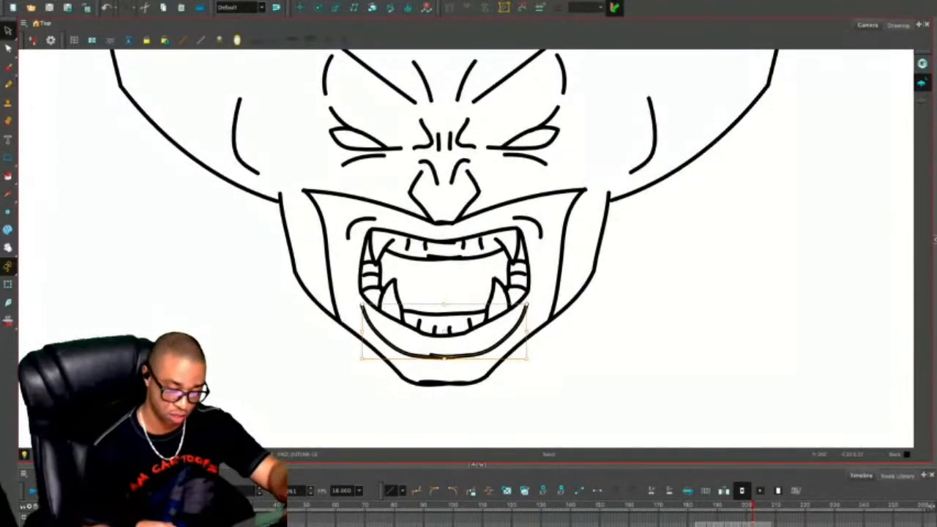
key(Delete)
key(alt+/)
mouse_move(529, 301)
mouse_down()
mouse_move(523, 324)
mouse_move(472, 350)
mouse_move(422, 356)
mouse_move(383, 339)
mouse_move(364, 310)
mouse_up()
Delete the doubled chin segment and draw a clean chin line joining both jaw sides.
key(alt+s)
click(446, 382)
key(Delete)
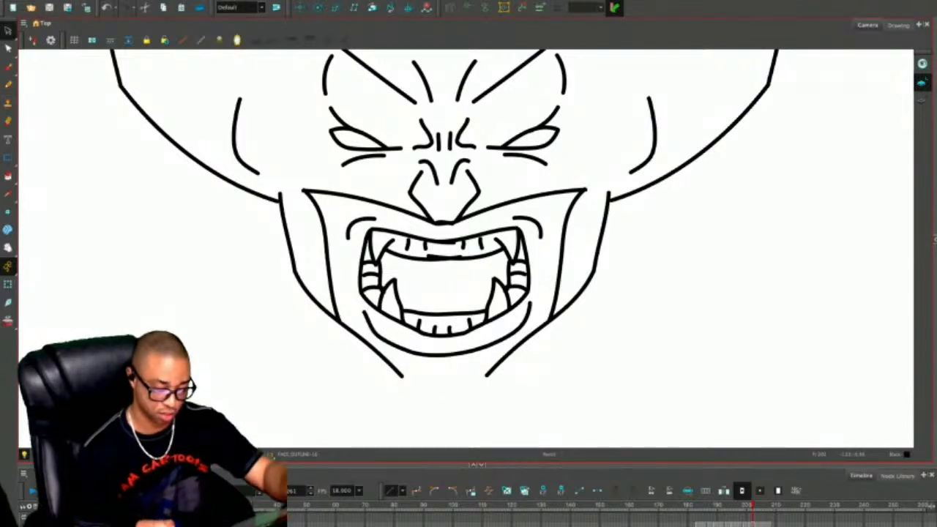
key(alt+/)
drag(400, 374, 483, 376)
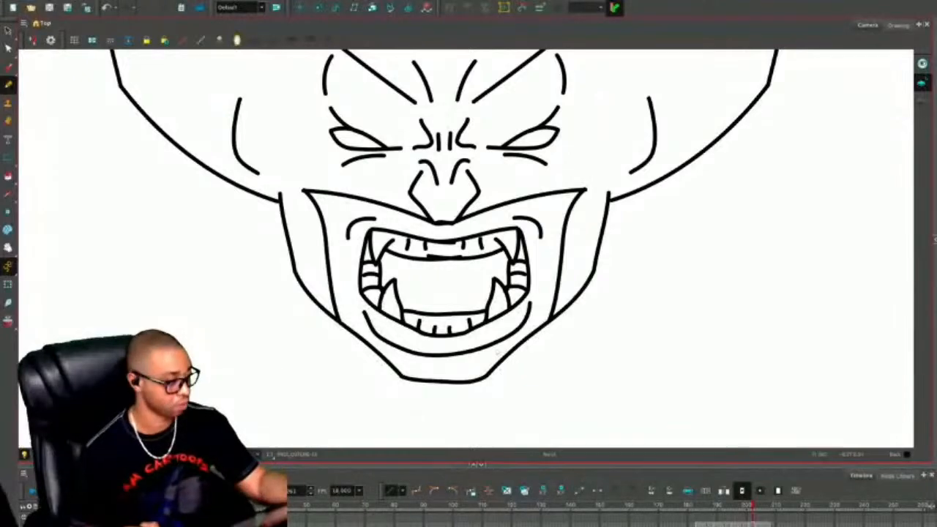
key(1)
drag(448, 154, 430, 243)
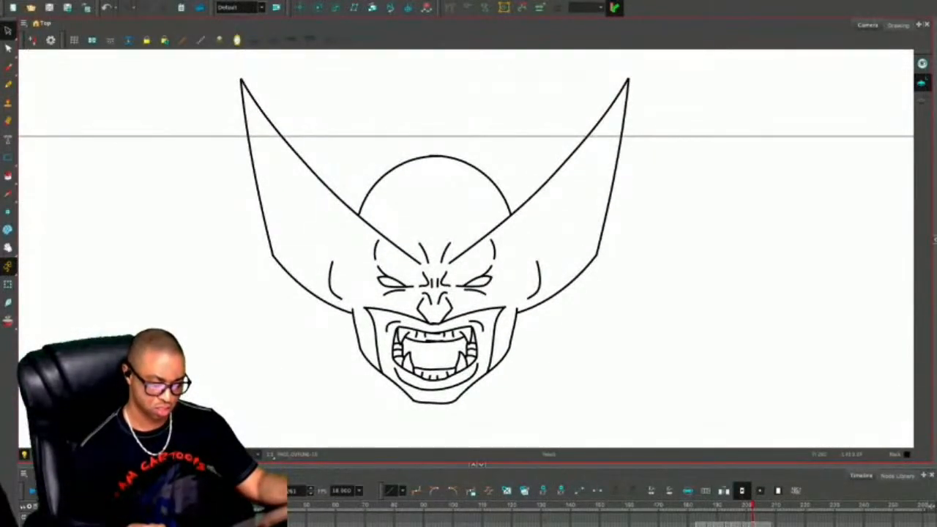
Select the mouth and jaw outlines and narrow them slightly from both sides.
drag(500, 312, 446, 296)
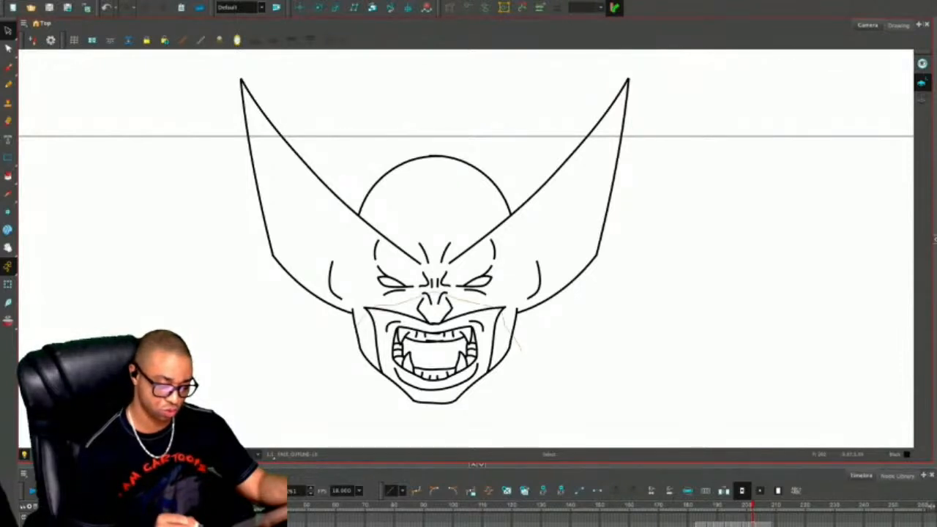
drag(364, 308, 358, 325)
mouse_move(530, 331)
mouse_down()
mouse_move(356, 319)
mouse_move(342, 358)
mouse_move(431, 408)
mouse_move(514, 388)
mouse_move(532, 332)
mouse_up()
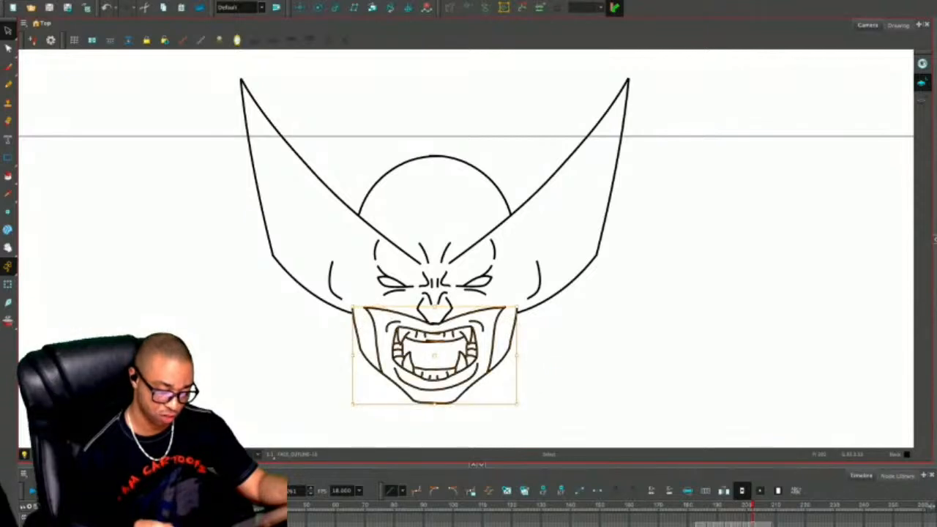
drag(353, 355, 359, 355)
drag(516, 355, 510, 355)
key(Escape)
Move the lower inner ends of both wing contours inward to meet the narrowed jaw.
key(2)
click(315, 325)
drag(322, 328, 333, 327)
click(541, 323)
drag(531, 328, 521, 324)
key(Escape)
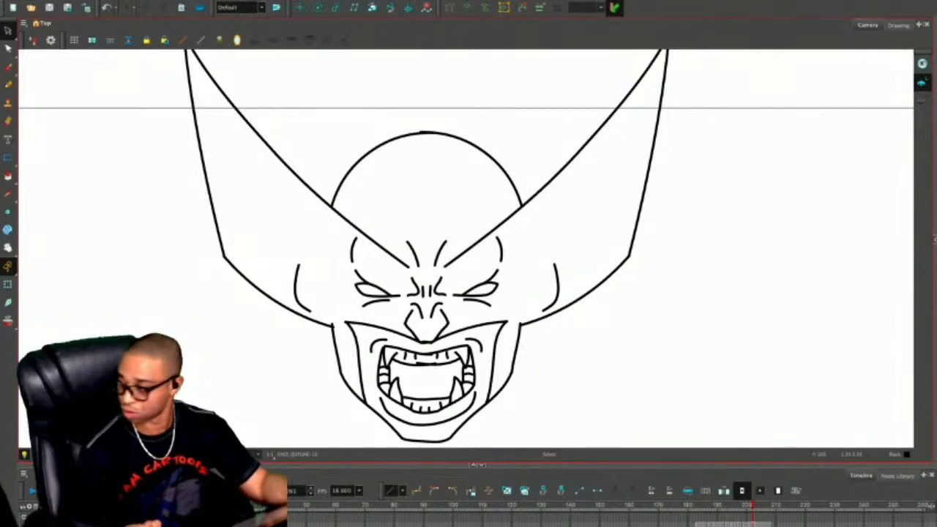
Widen the head dome outline past the wings and erase the ends that overshoot them.
key(1)
key(1)
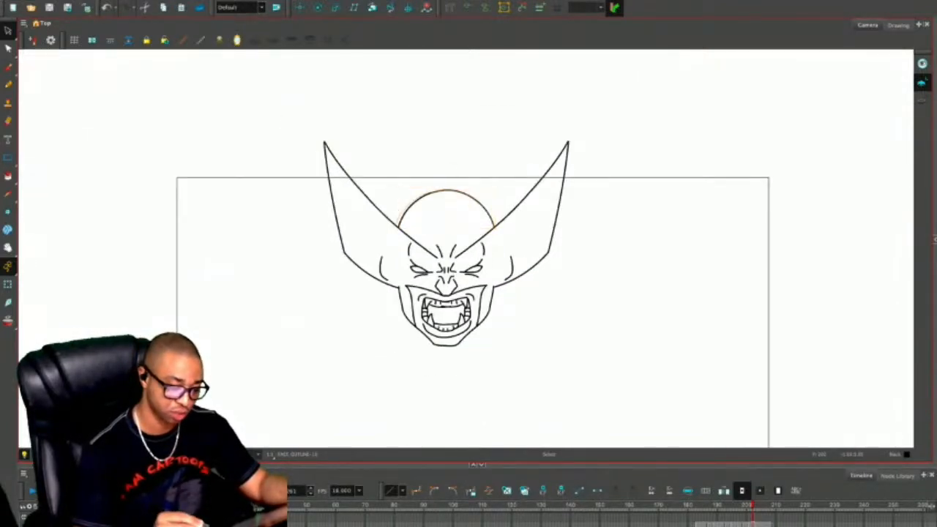
drag(497, 224, 501, 225)
key(Escape)
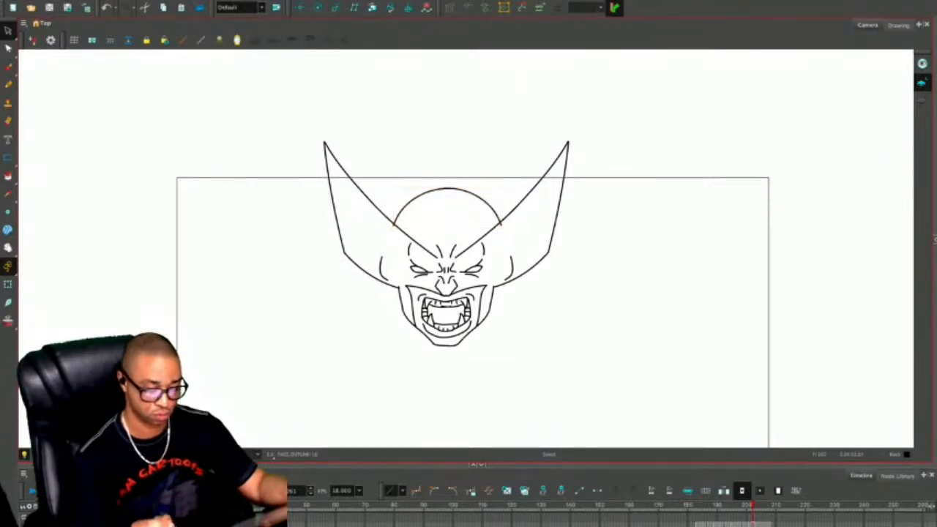
scroll(435, 181, up, 3)
key(alt+e)
drag(359, 270, 353, 271)
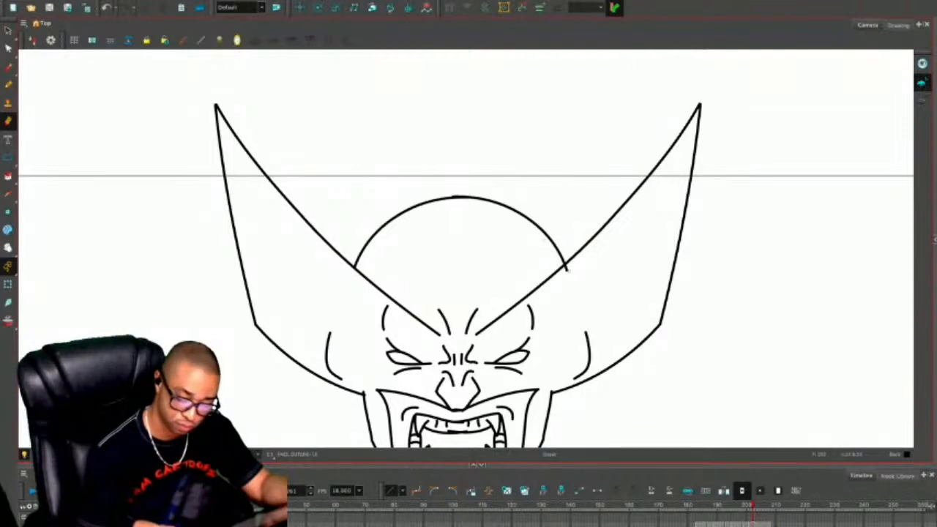
scroll(440, 270, up, 3)
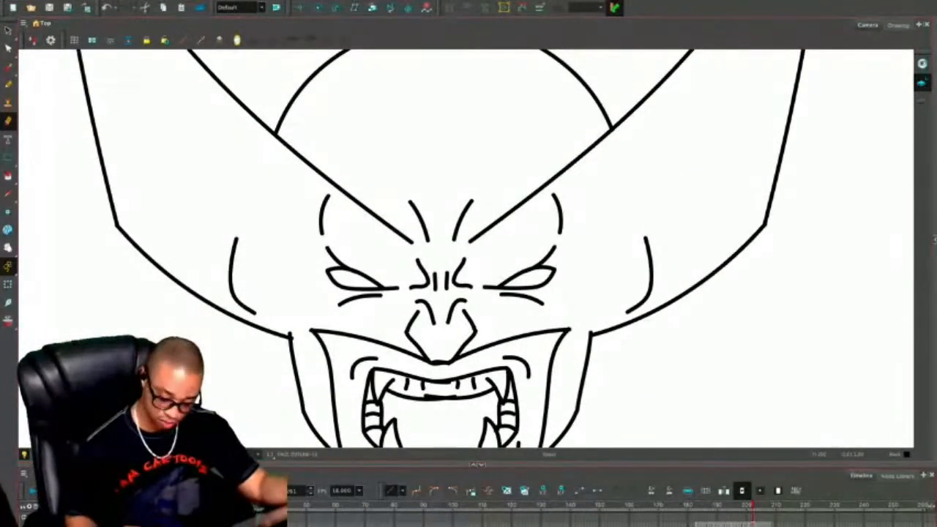
Show the rough body sketch under the outlines and draw the left shoulder slope and the upper arm's main muscle curves.
key(shift+l)
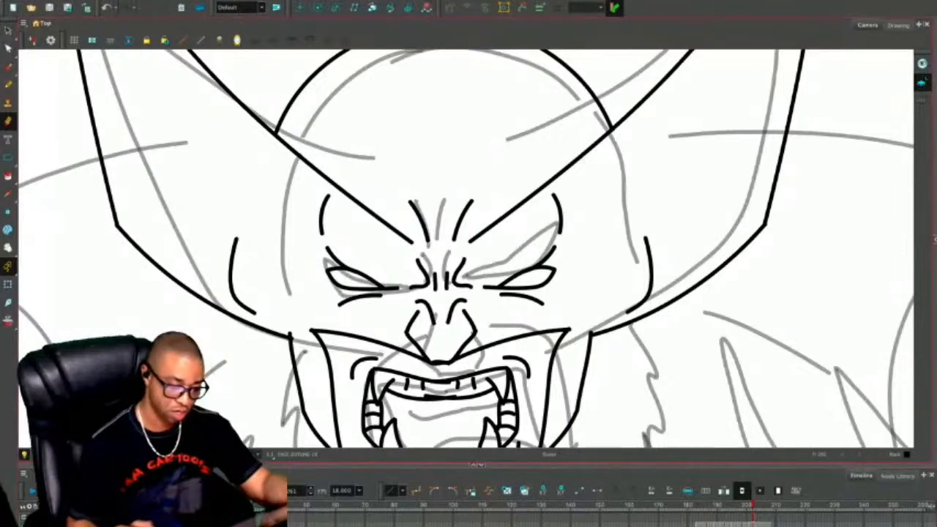
scroll(465, 249, down, 4)
drag(465, 293, 478, 248)
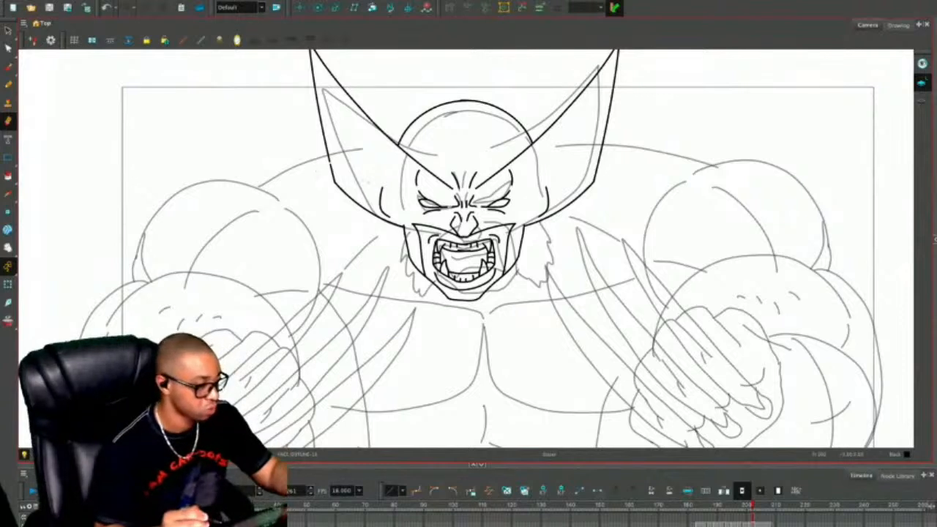
key(shift+l)
key(shift+l)
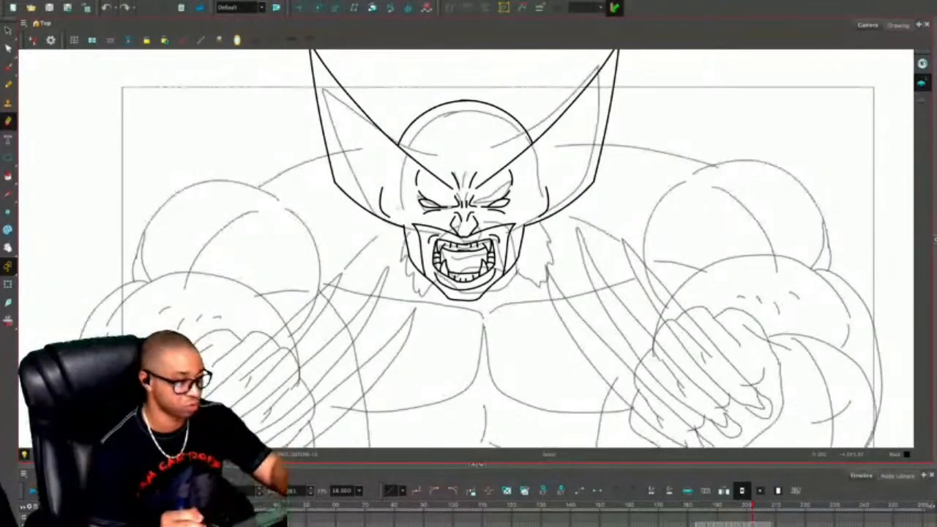
key(alt+b)
mouse_move(334, 156)
mouse_down()
mouse_move(250, 202)
mouse_move(147, 295)
mouse_up()
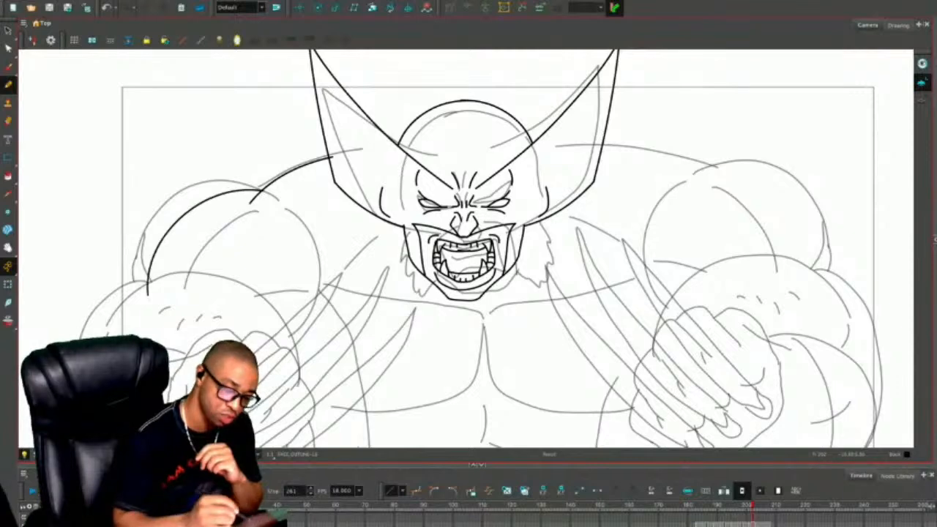
drag(284, 209, 287, 344)
drag(256, 210, 240, 303)
drag(469, 293, 441, 232)
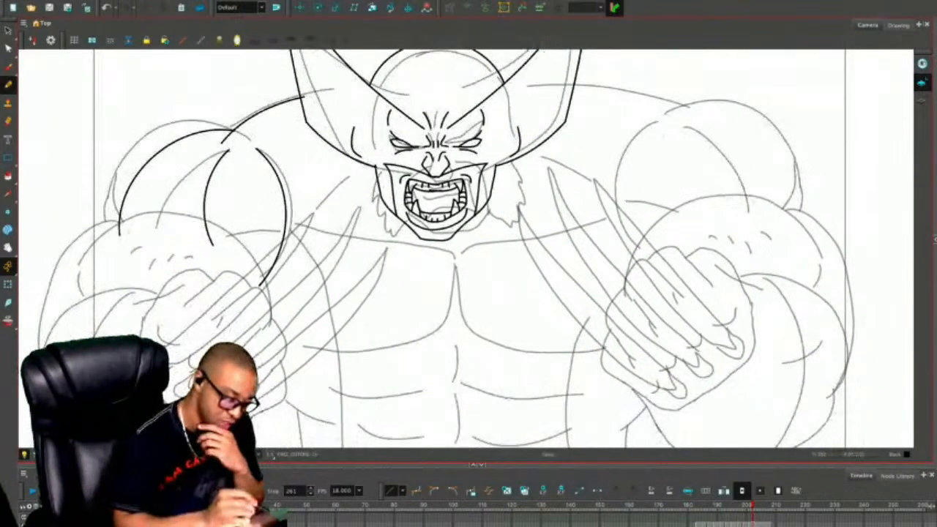
Draw the large overlapping forearm curves around the left fist and redo the stroke closing their lower end.
drag(468, 292, 486, 255)
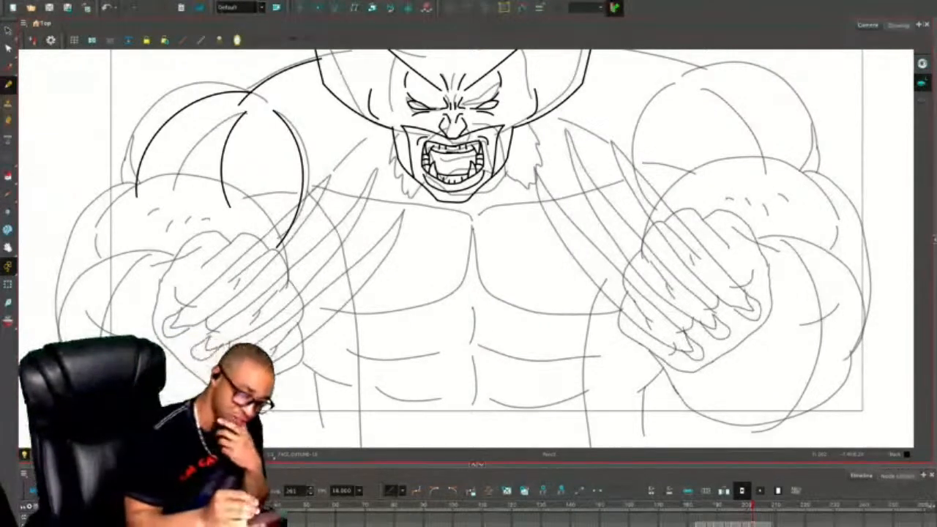
mouse_move(281, 305)
mouse_down()
mouse_move(180, 176)
mouse_move(108, 224)
mouse_move(110, 326)
mouse_up()
mouse_move(228, 293)
mouse_down()
mouse_move(187, 207)
mouse_move(46, 278)
mouse_move(48, 308)
mouse_up()
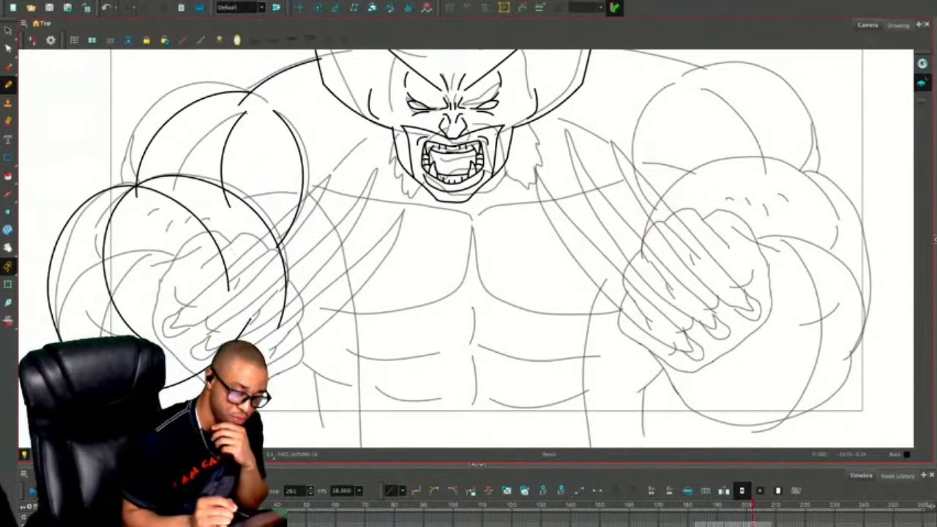
key(ctrl+z)
mouse_move(255, 322)
mouse_down()
mouse_move(170, 195)
mouse_move(99, 207)
mouse_move(55, 311)
mouse_move(187, 376)
mouse_up()
Draw the looping outer curve of the left shoulder muscle, undoing the first attempt.
mouse_move(246, 95)
mouse_down()
mouse_move(199, 100)
mouse_move(109, 208)
mouse_move(202, 228)
mouse_up()
key(ctrl+z)
mouse_move(224, 106)
mouse_down()
mouse_move(163, 104)
mouse_move(183, 219)
mouse_up()
Draw the rounded lower muscle curves of the left arm, down to the elbow area.
scroll(468, 249, down, 3)
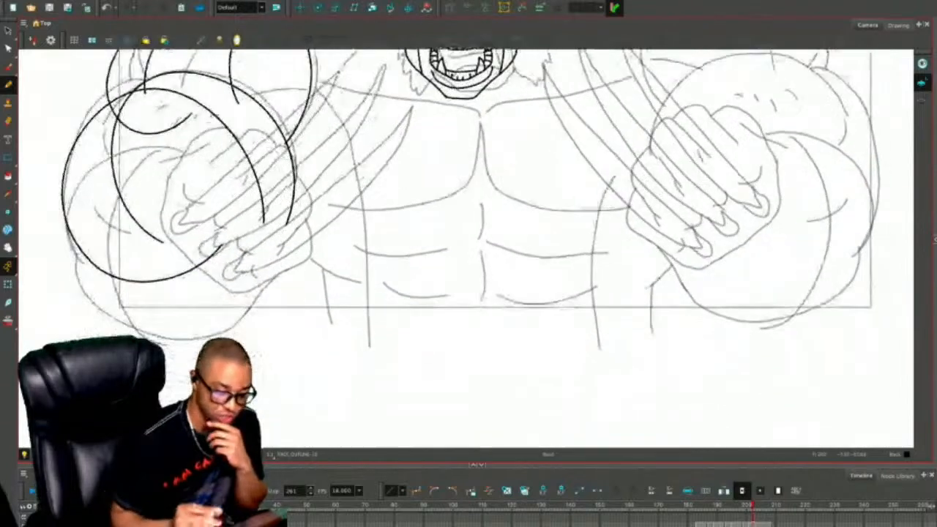
mouse_move(192, 151)
mouse_down()
mouse_move(84, 191)
mouse_move(86, 281)
mouse_move(135, 295)
mouse_up()
mouse_move(110, 231)
mouse_down()
mouse_move(98, 288)
mouse_move(126, 329)
mouse_move(189, 339)
mouse_move(233, 320)
mouse_move(262, 281)
mouse_move(268, 220)
mouse_up()
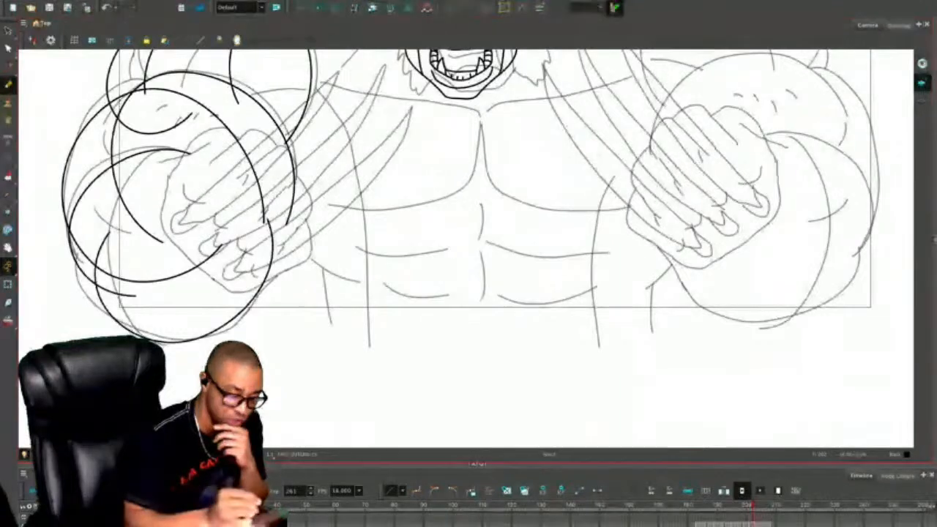
mouse_move(171, 145)
mouse_down()
mouse_move(150, 154)
mouse_move(161, 334)
mouse_move(283, 309)
mouse_move(341, 411)
mouse_move(259, 439)
mouse_up()
Outline the left side of the chest with the collarbone, neck slope and pectoral curve.
drag(293, 218, 425, 234)
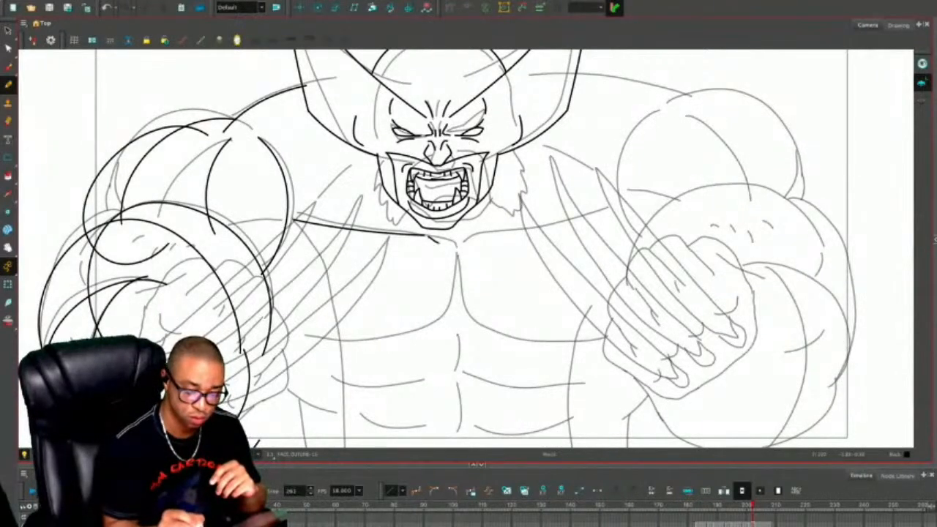
drag(370, 161, 311, 213)
mouse_move(439, 253)
mouse_down()
mouse_move(430, 213)
mouse_move(407, 290)
mouse_move(272, 282)
mouse_up()
Draw the abdominal centre line and the left-side curves of the abdominal muscles.
drag(437, 289, 437, 399)
mouse_move(320, 330)
mouse_down()
mouse_move(341, 340)
mouse_move(421, 336)
mouse_up()
drag(331, 375, 413, 403)
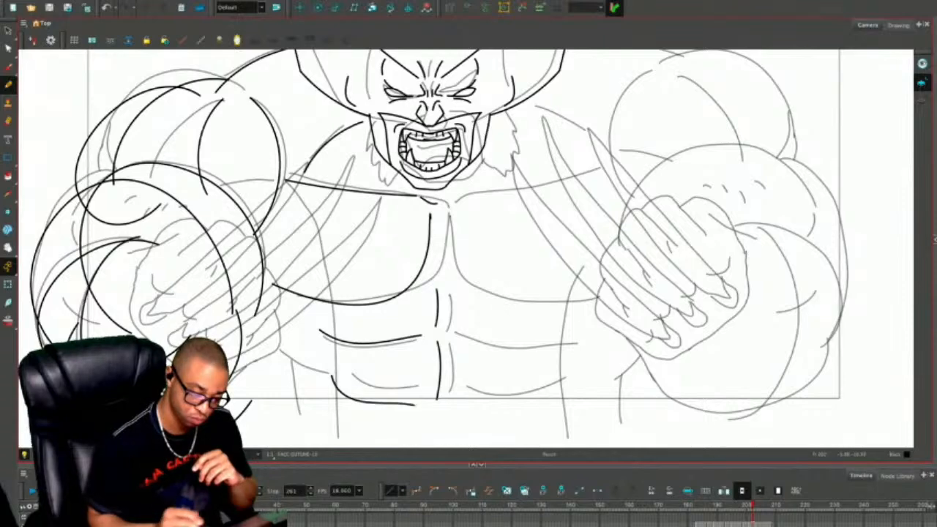
Draw the left flank and waist lines and the long side contour of the torso.
mouse_move(256, 319)
mouse_down()
mouse_move(309, 371)
mouse_move(293, 386)
mouse_move(299, 428)
mouse_up()
drag(368, 205, 366, 248)
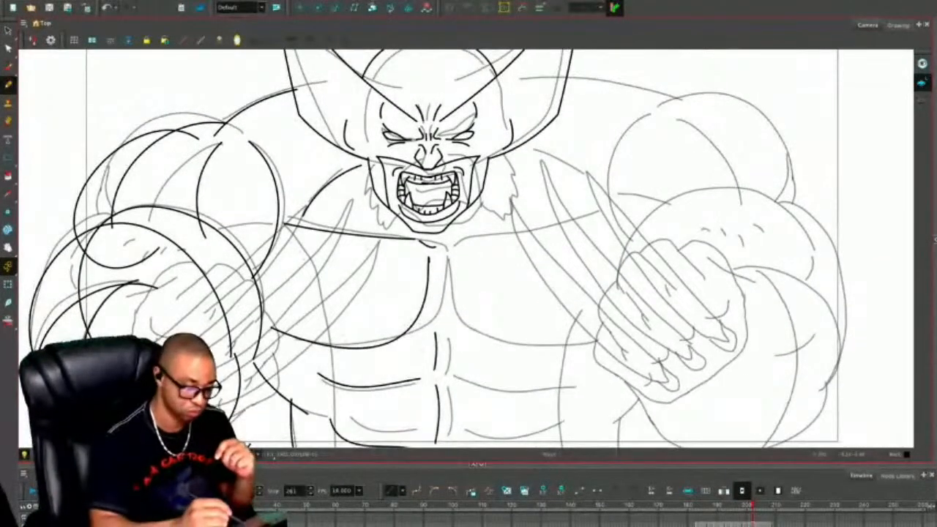
drag(268, 226, 324, 474)
drag(366, 292, 338, 266)
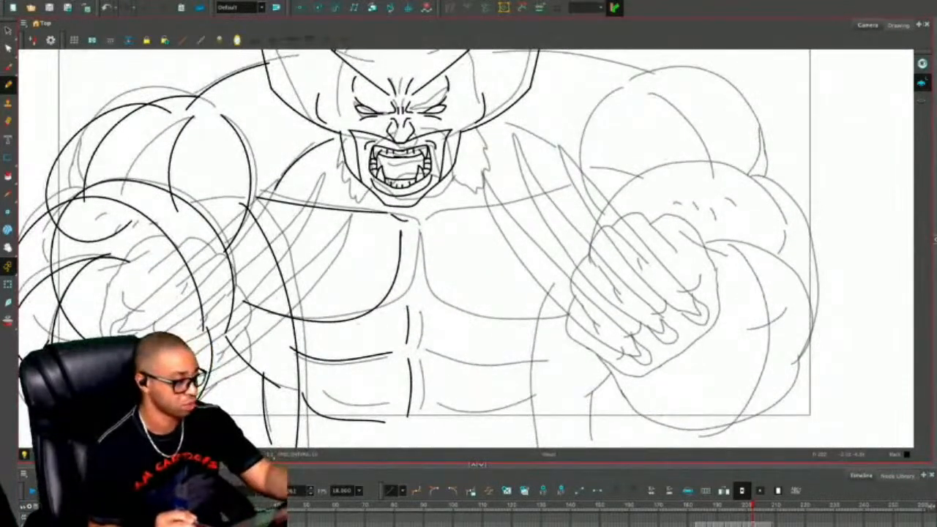
Move the left arm's outline strokes out of the current drawing and into the drawing on the previous frame.
key(1)
key(1)
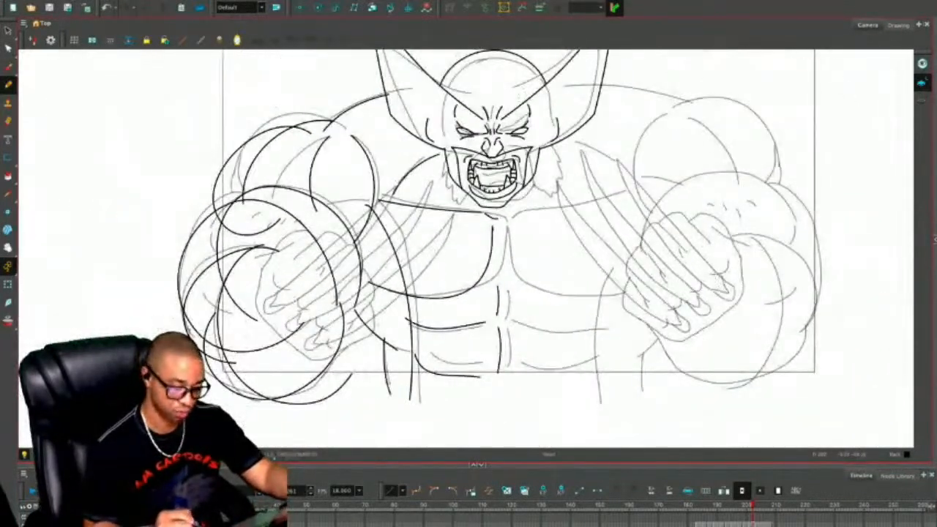
key(alt+s)
mouse_move(335, 412)
mouse_down()
mouse_move(366, 242)
mouse_move(331, 165)
mouse_move(163, 303)
mouse_move(291, 366)
mouse_up()
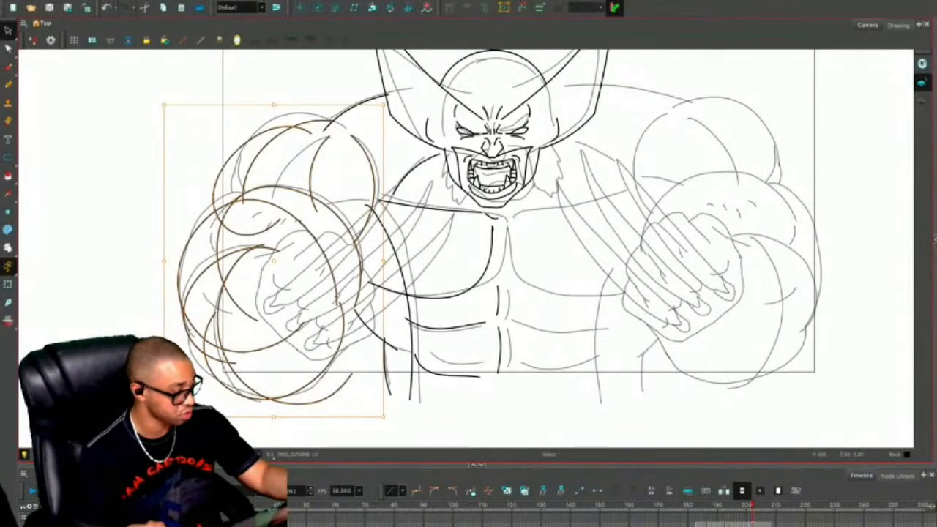
key(ctrl+x)
key(comma)
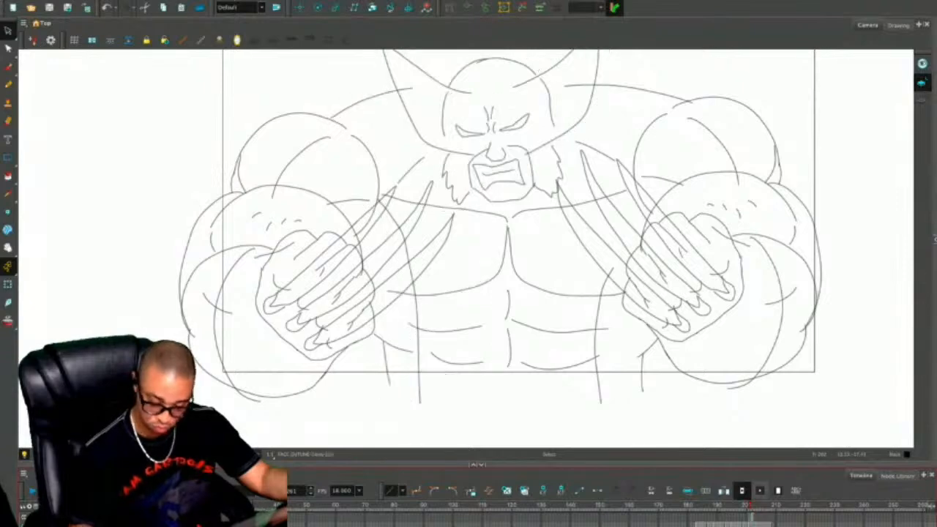
key(ctrl+v)
key(Escape)
Trim the upper-arm muscle curves where they cross the forearm and delete the lower loop inside it.
key(2)
drag(460, 243, 564, 284)
key(alt+e)
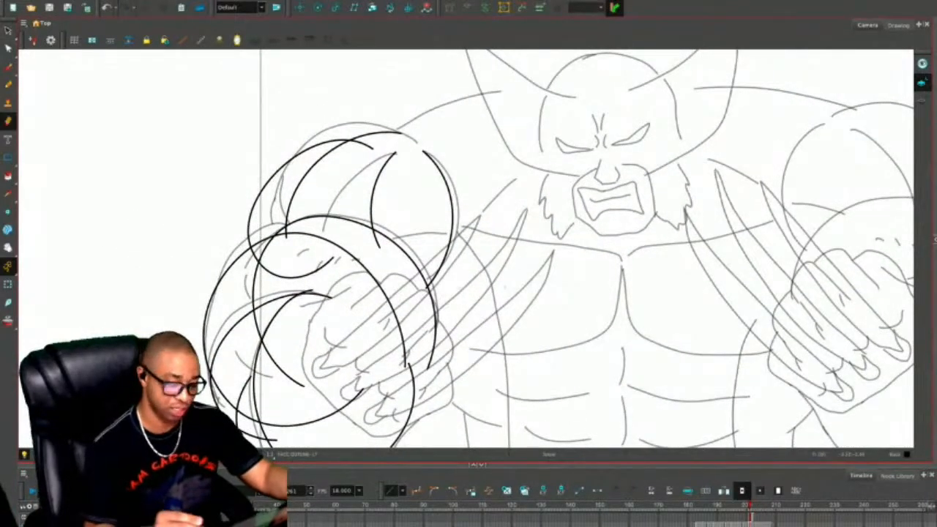
key(2)
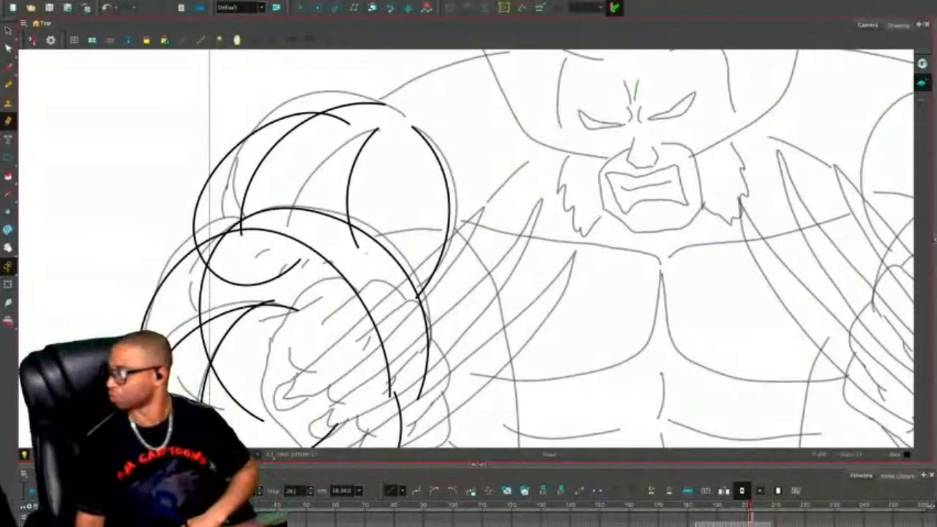
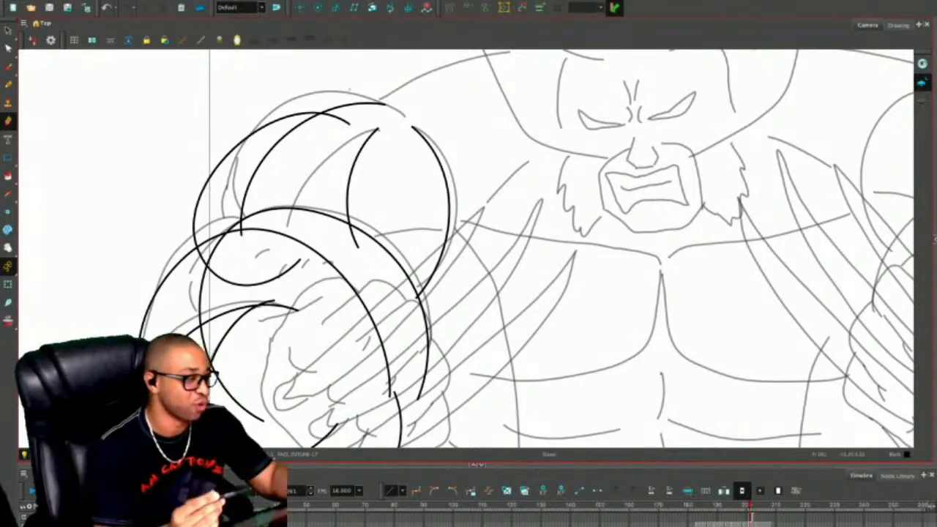
mouse_move(338, 123)
mouse_down()
mouse_move(427, 154)
mouse_move(445, 135)
mouse_move(434, 132)
mouse_up()
key(2)
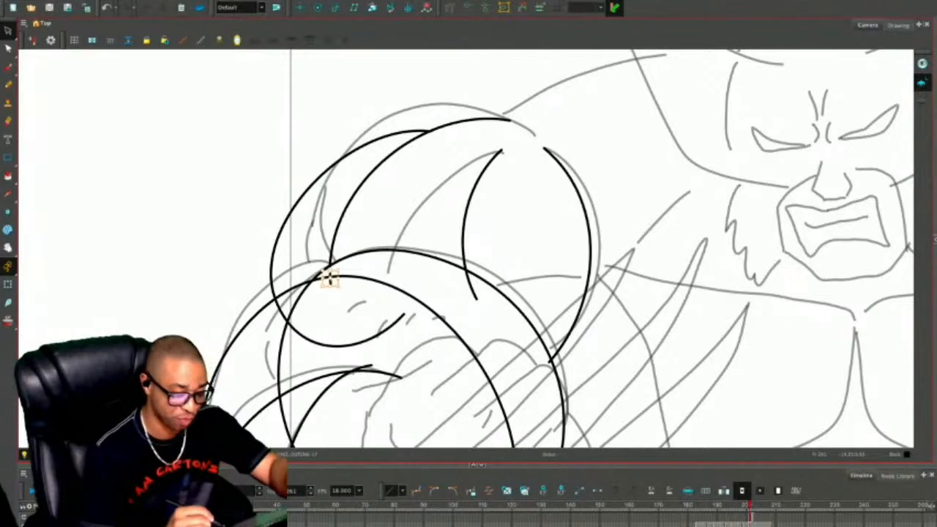
key(alt+e)
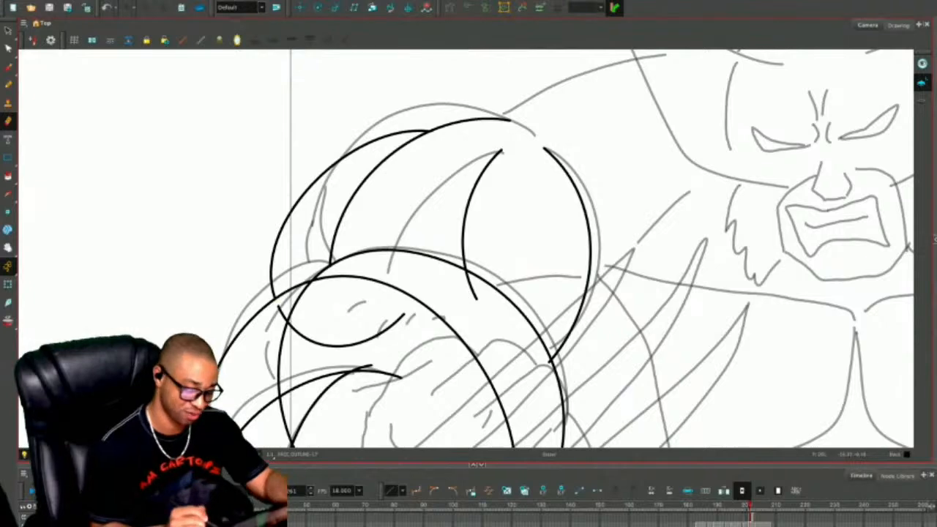
key(alt+s)
click(341, 344)
key(Delete)
drag(549, 344, 552, 274)
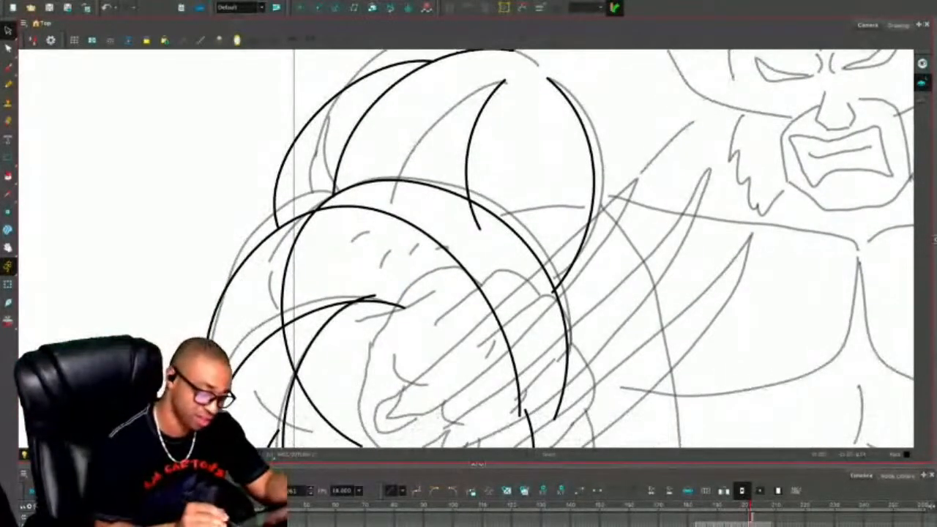
key(alt+e)
drag(316, 212, 306, 220)
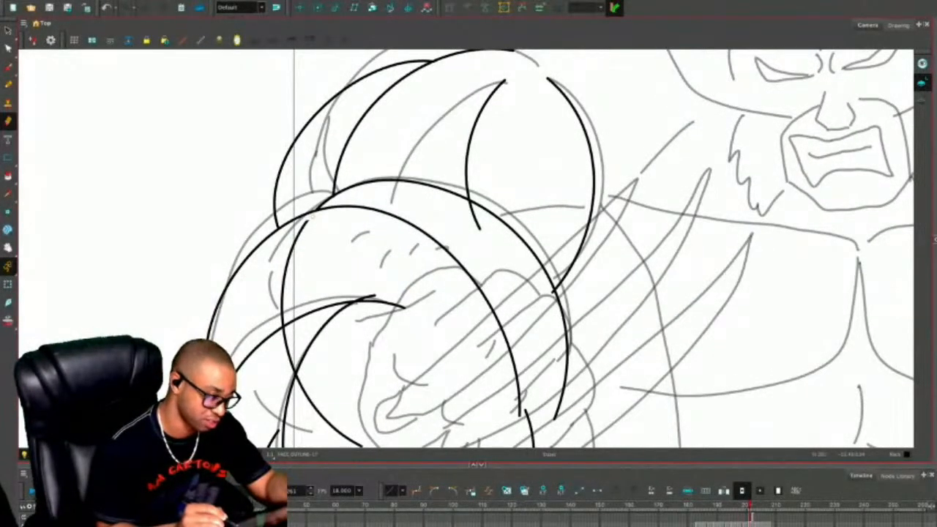
key(alt+s)
click(284, 282)
key(Delete)
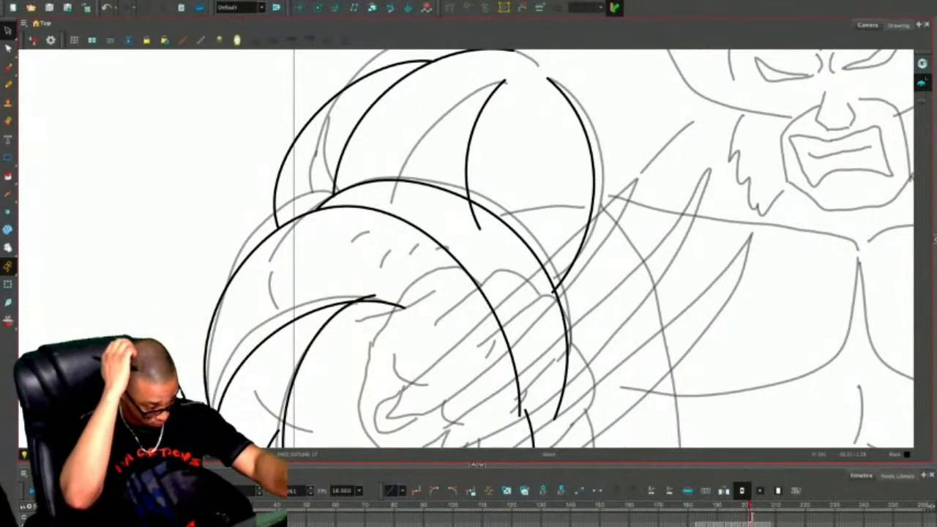
key(ctrl+z)
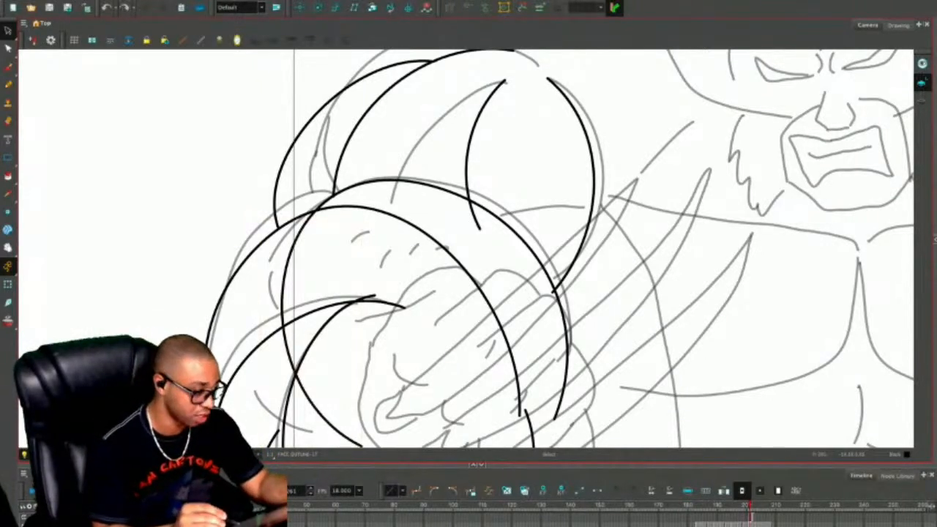
Cut the outer forearm curve where it meets the inner one and delete its portion running inside the forearm.
key(alt+e)
drag(324, 208, 312, 217)
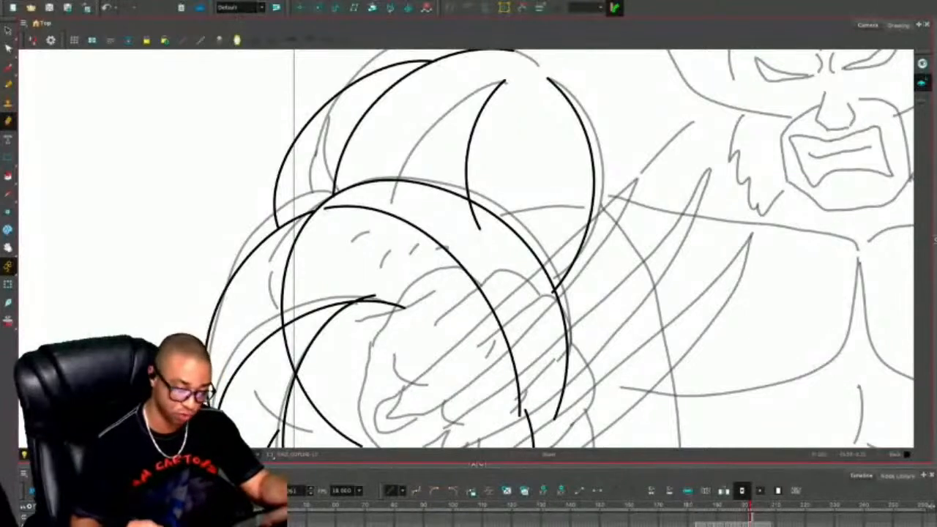
drag(483, 254, 480, 226)
key(alt+s)
click(491, 282)
key(Delete)
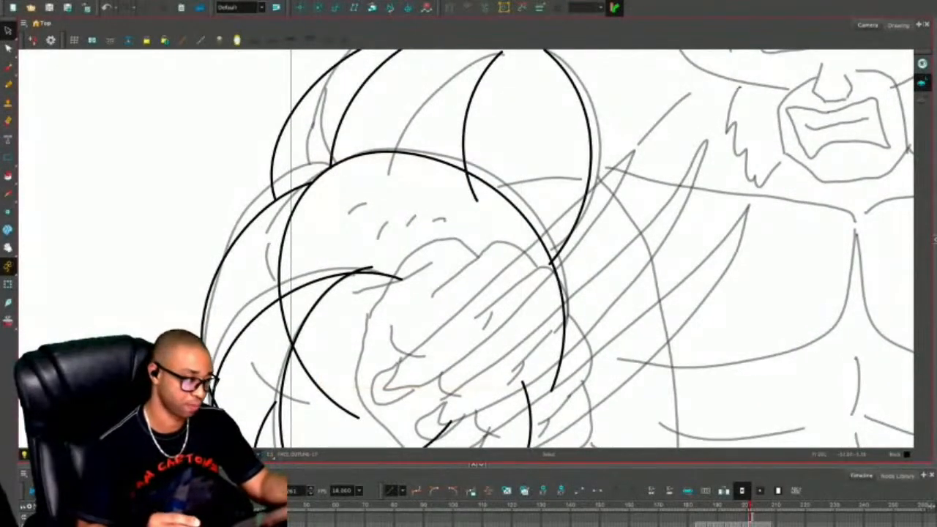
Trim the tails of the two inner upper-arm curves where they cross into the rounded forearm outline.
key(alt+e)
drag(465, 176, 473, 186)
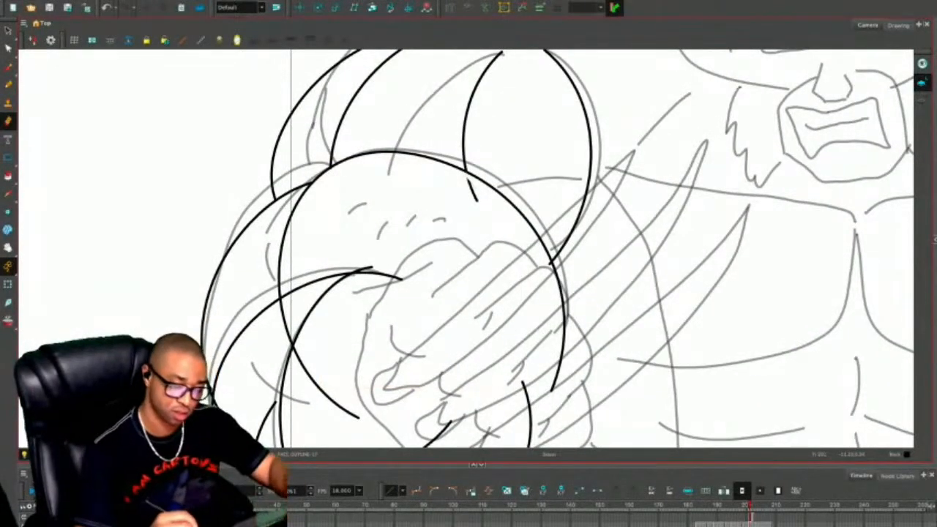
key(alt+s)
click(474, 194)
key(Delete)
key(alt+e)
drag(552, 261, 548, 270)
Delete the part of the inner forearm curve that extends below its crossing with the lower muscle curve.
drag(458, 324, 480, 238)
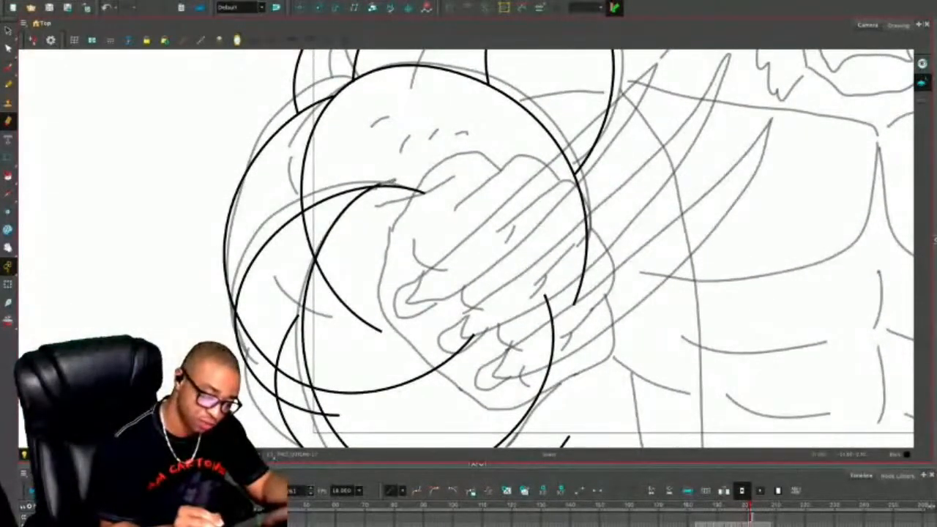
key(1)
drag(537, 319, 485, 288)
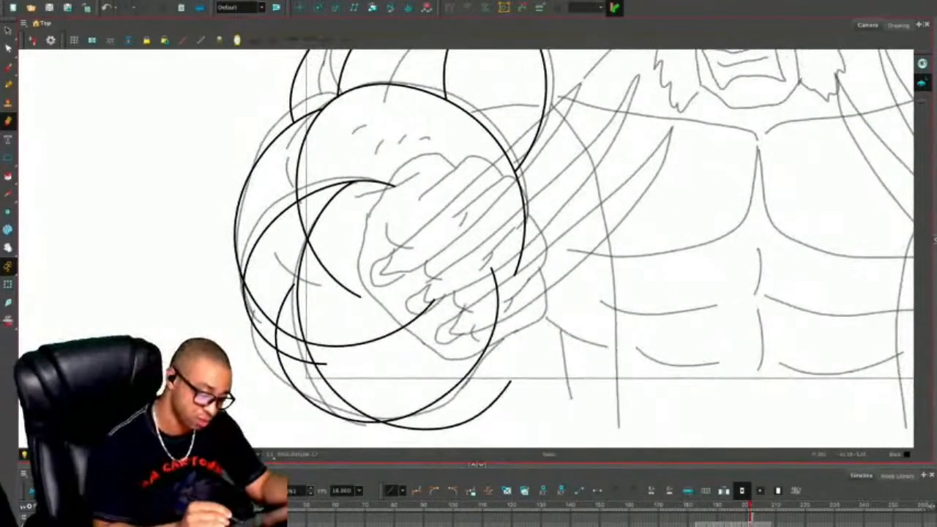
key(alt+s)
click(305, 228)
key(Delete)
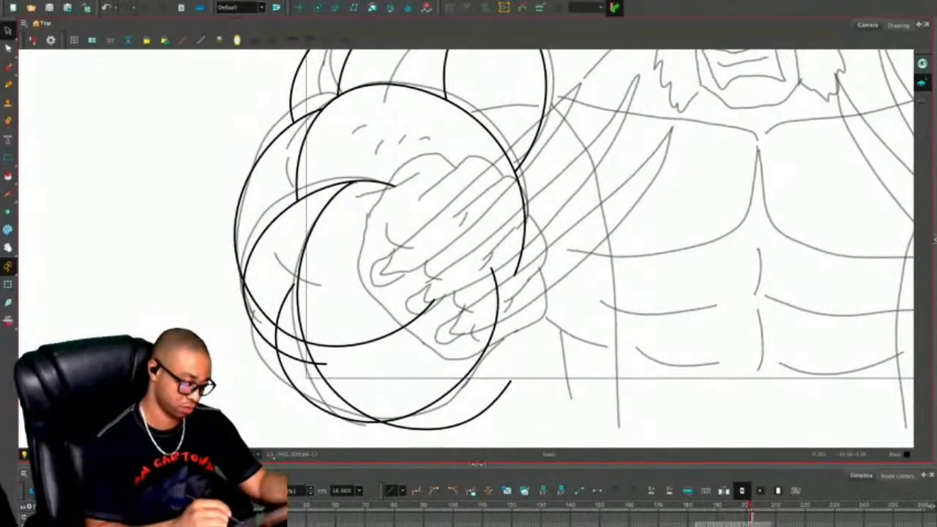
key(alt+b)
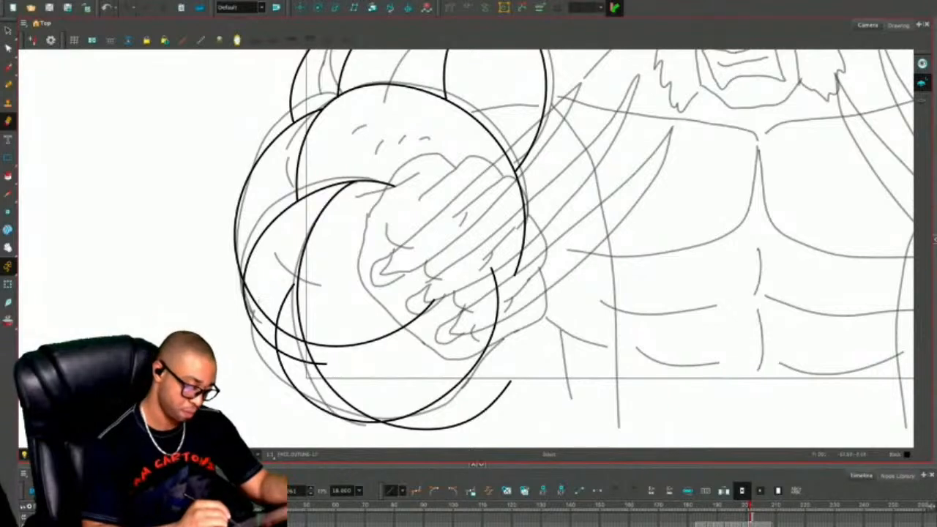
drag(243, 280, 249, 290)
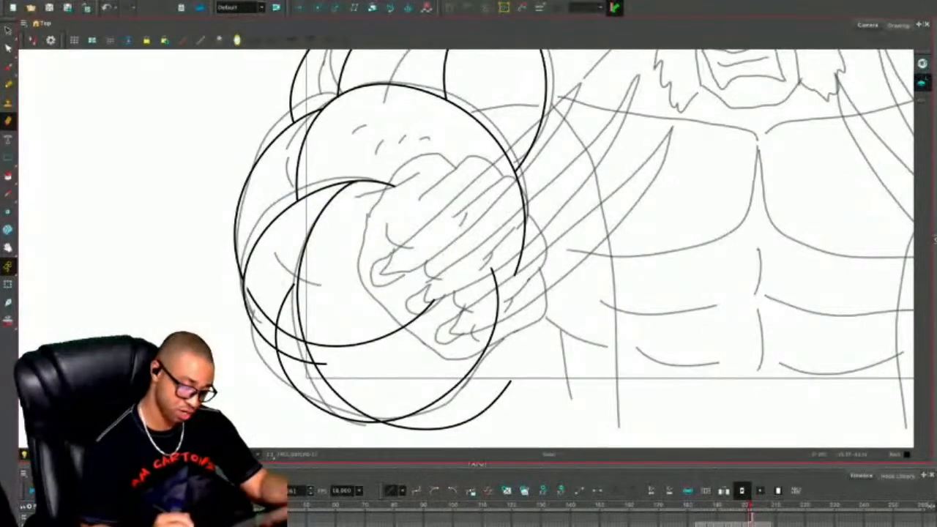
key(alt+s)
key(Delete)
key(ctrl+z)
key(Escape)
click(337, 345)
key(Delete)
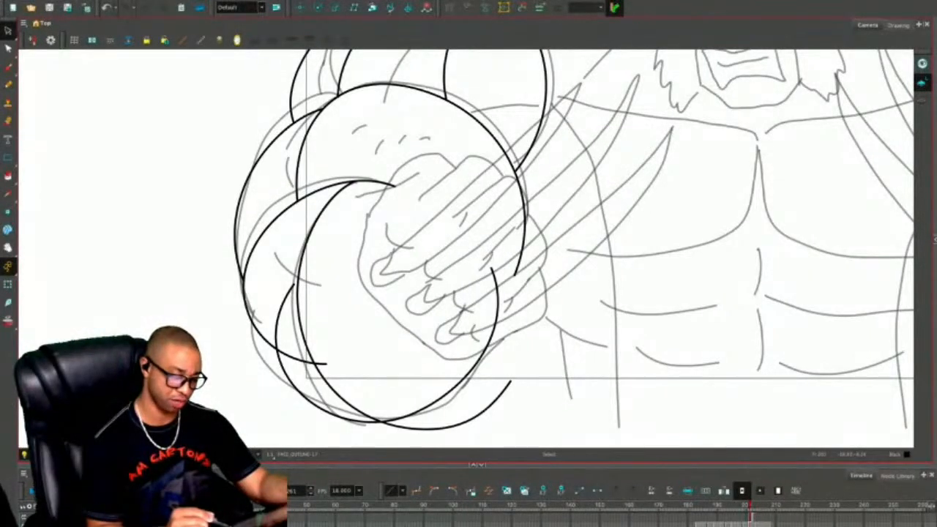
key(ctrl+z)
key(ctrl+z)
key(ctrl+shift+z)
key(ctrl+shift+z)
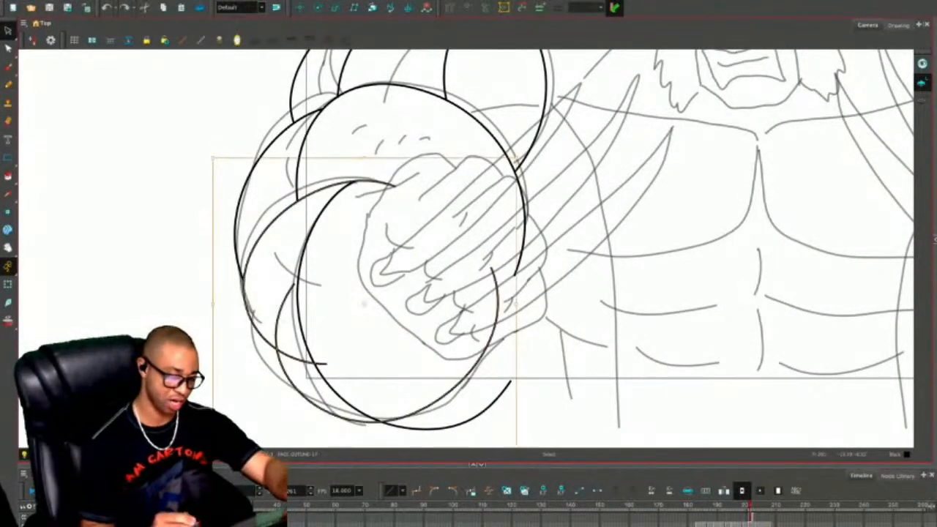
key(ctrl+z)
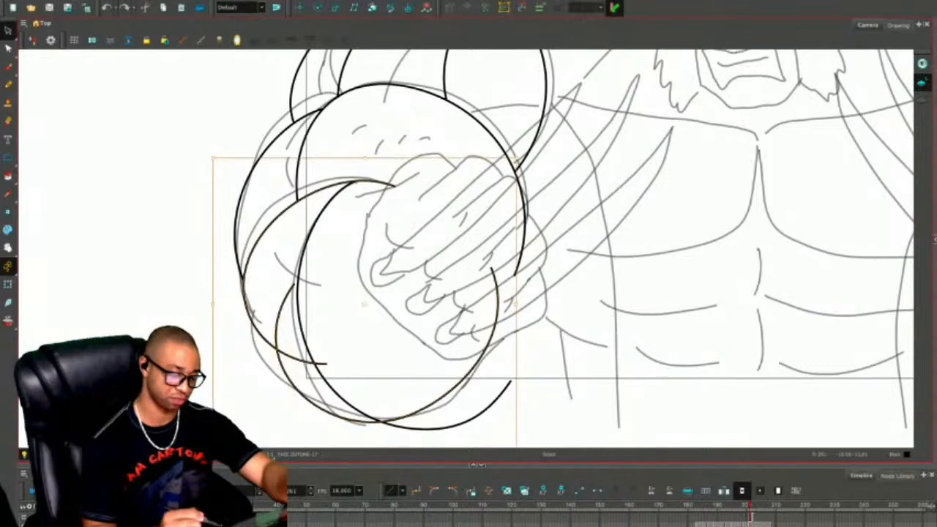
key(ctrl+z)
Delete the overlapping lower forearm strokes and redraw the lower forearm's rounded outer contour around to the fist.
click(315, 219)
key(Delete)
drag(465, 248, 435, 306)
key(alt+slash)
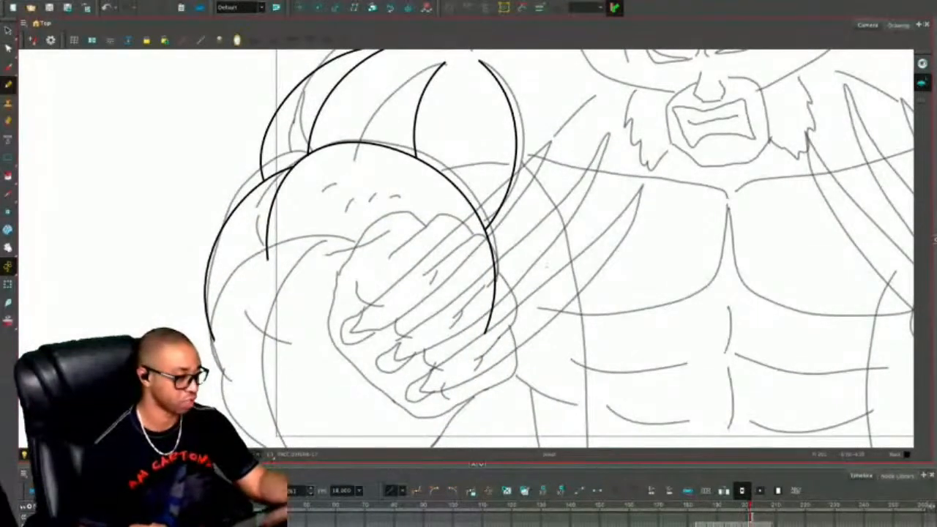
scroll(498, 248, down, 1)
mouse_move(378, 221)
mouse_down()
mouse_move(248, 239)
mouse_move(214, 326)
mouse_move(246, 399)
mouse_move(296, 448)
mouse_move(431, 411)
mouse_move(447, 350)
mouse_up()
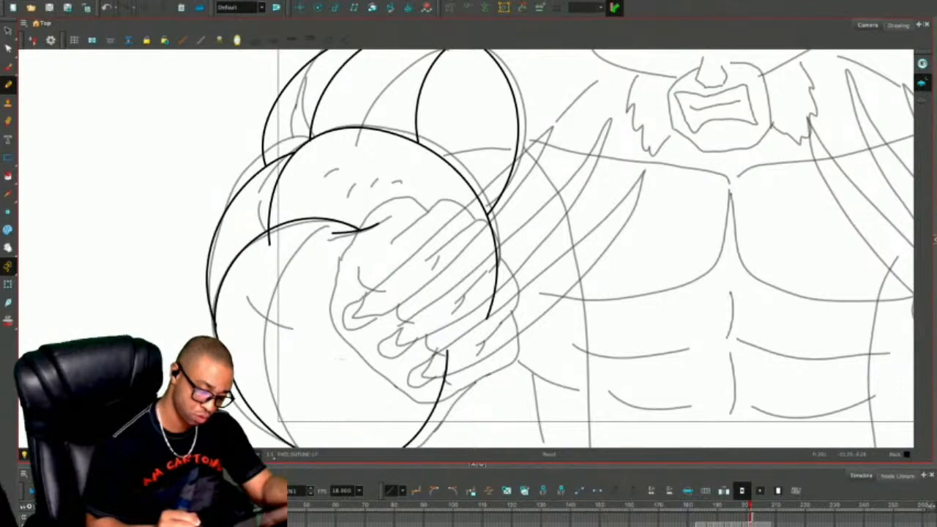
Draw short muscle lines inside the lower forearm: a shallow middle arc, a line below the fist and a curved upper line.
drag(328, 359, 251, 386)
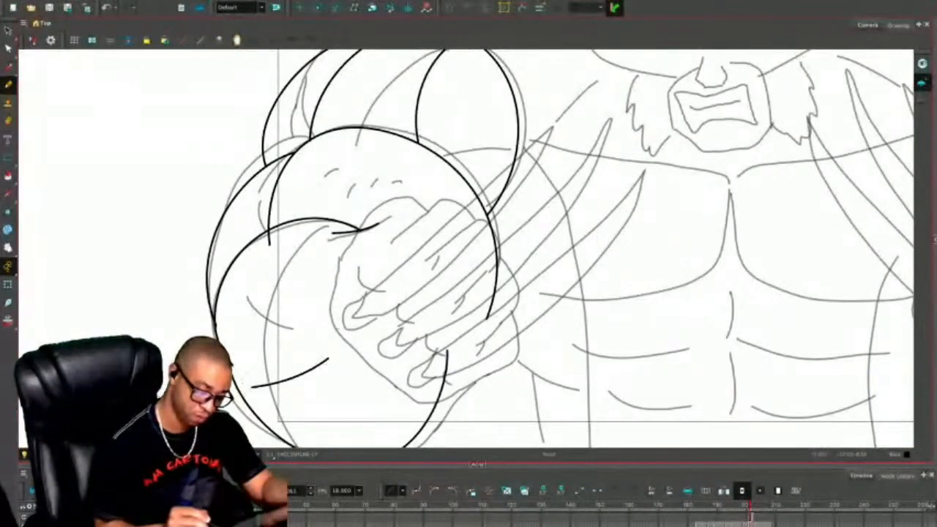
key(ctrl+z)
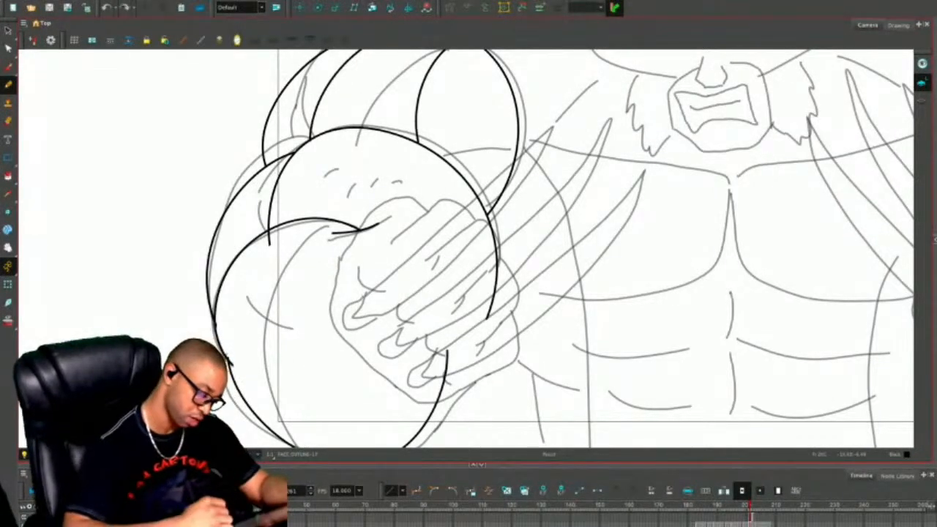
drag(272, 369, 350, 367)
drag(489, 214, 512, 165)
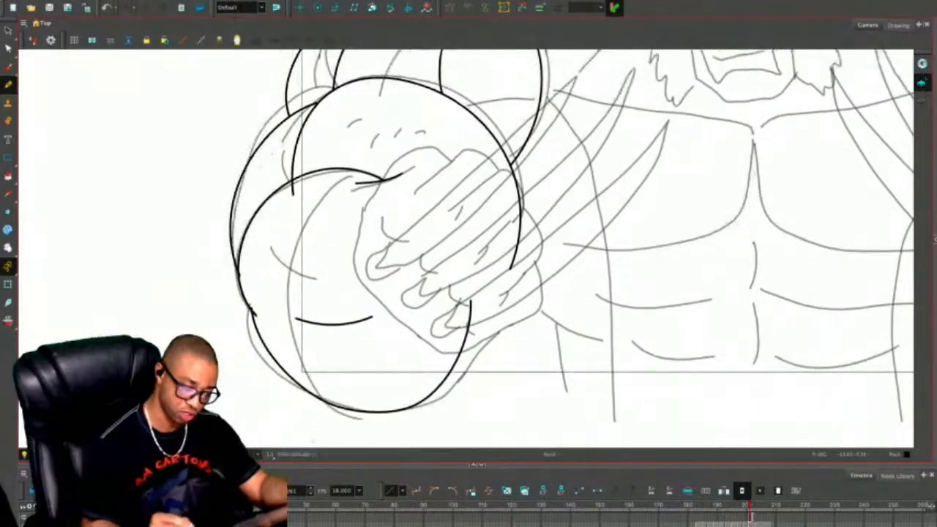
drag(442, 349, 415, 395)
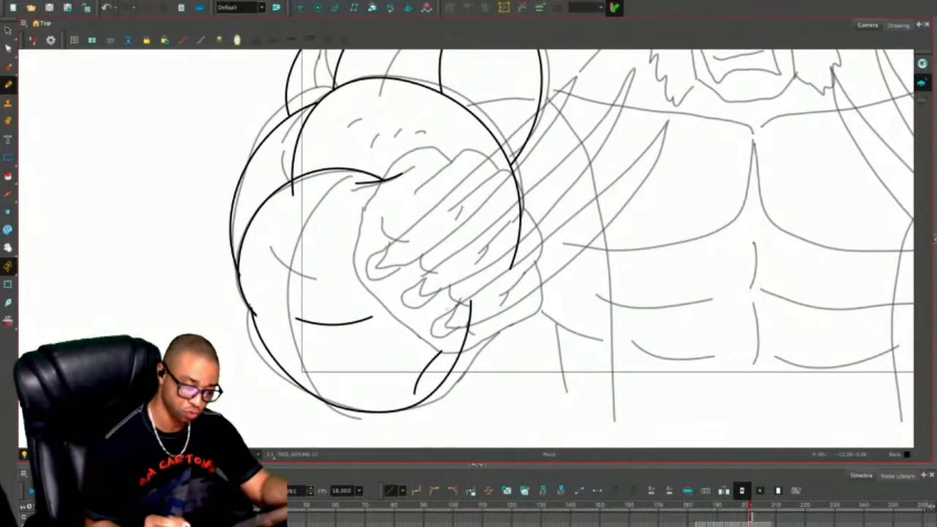
drag(341, 195, 303, 277)
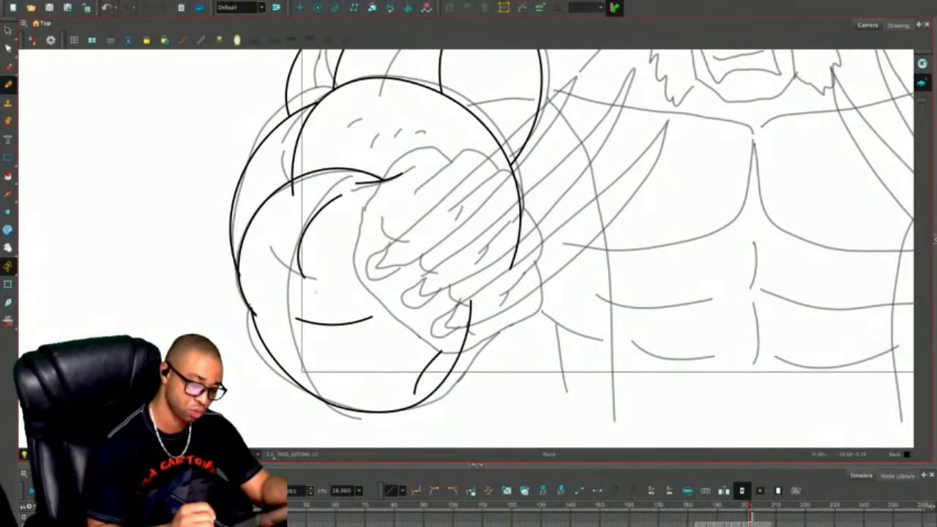
Replace the short line below the fist with a shallow arc and add a long curve inside the forearm's outer contour.
key(alt+s)
click(428, 366)
key(Delete)
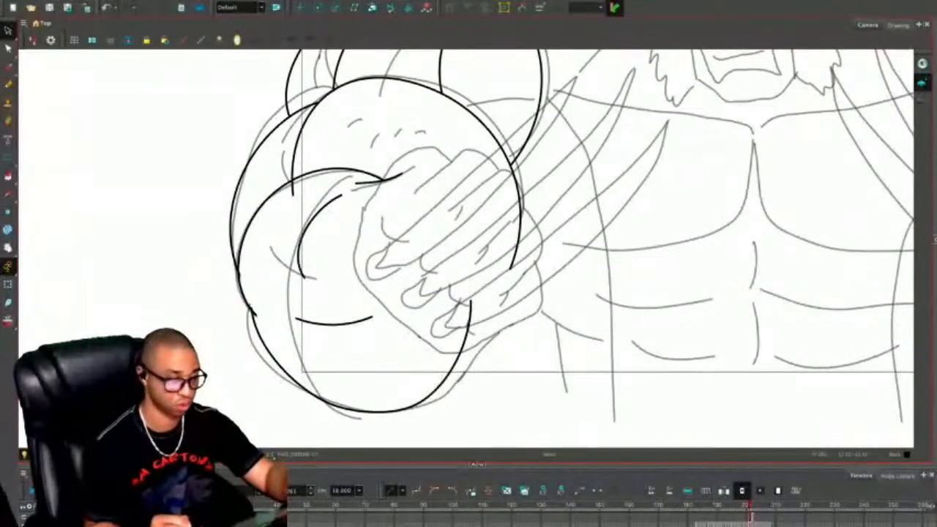
key(alt+slash)
mouse_move(364, 359)
mouse_down()
mouse_move(405, 369)
mouse_move(427, 358)
mouse_up()
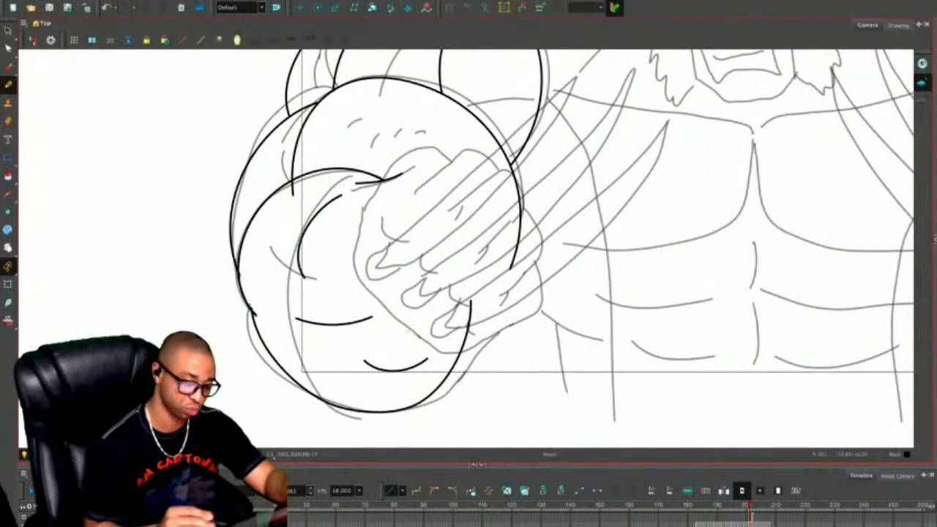
mouse_move(344, 169)
mouse_down()
mouse_move(281, 220)
mouse_move(267, 279)
mouse_move(293, 358)
mouse_move(347, 401)
mouse_move(427, 415)
mouse_up()
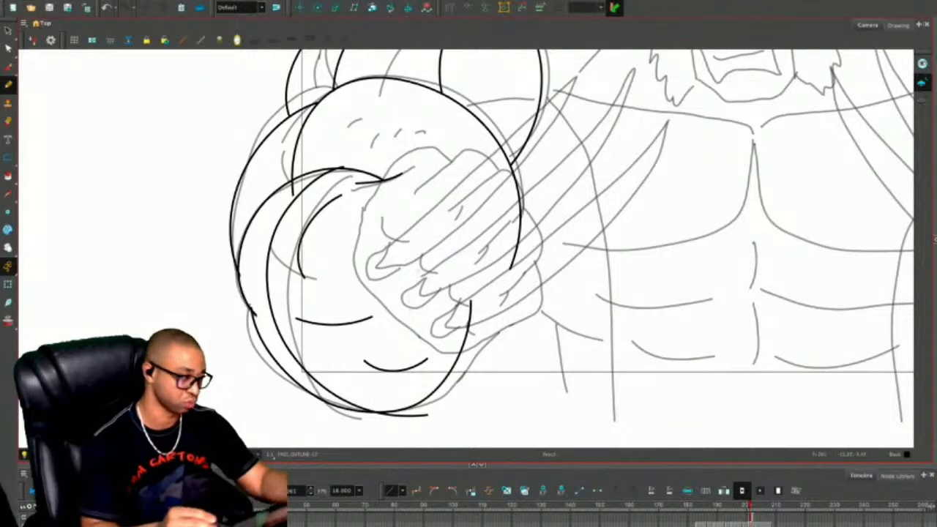
Trim the overshooting tail of the inner forearm curve and delete the leftover stub at the wrist.
key(alt+e)
drag(292, 182, 293, 195)
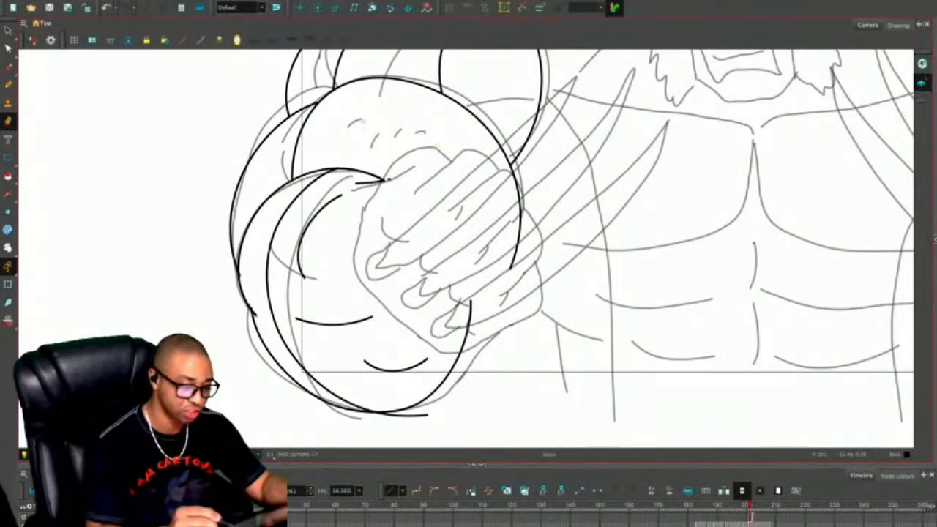
key(alt+s)
click(389, 180)
key(Delete)
key(alt+b)
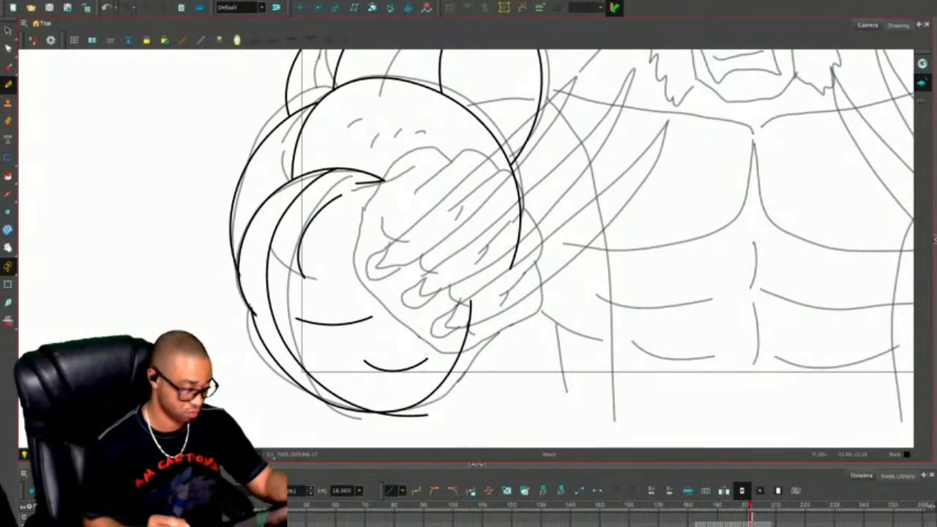
Cut the stray stroke at the bottom of the lower forearm with the Eraser and delete the leftover piece.
key(alt+e)
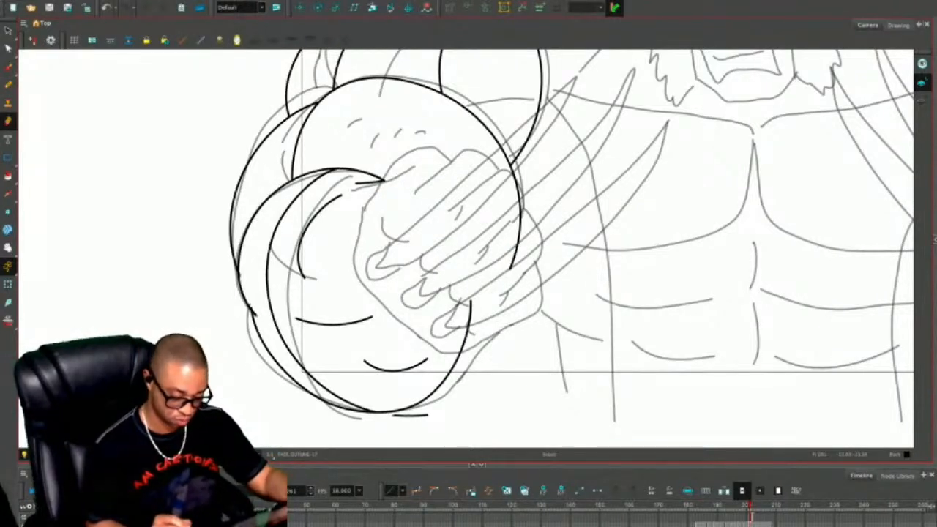
key(alt+s)
click(410, 414)
key(Delete)
key(alt+e)
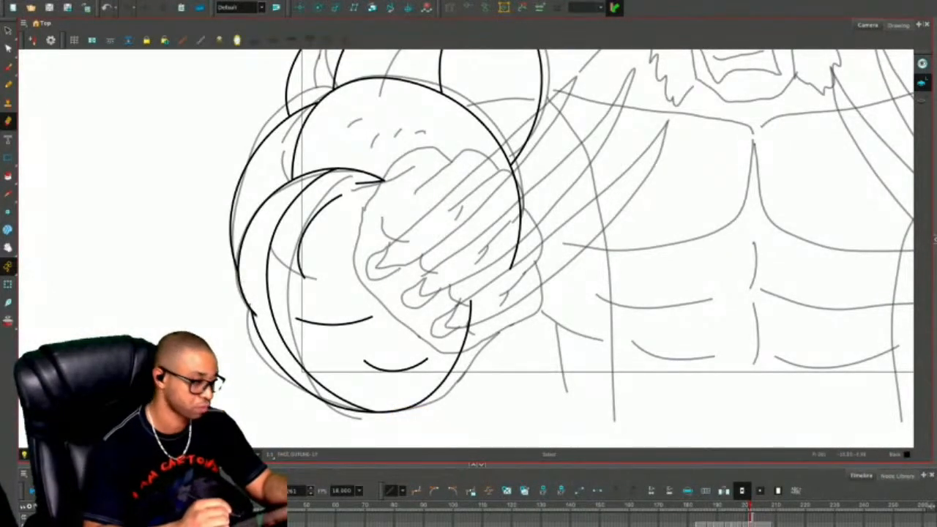
Draw the fist's knuckle contour over the sketch, one bump per finger, and continue along the little finger's lower edge.
key(alt+slash)
drag(629, 341, 593, 378)
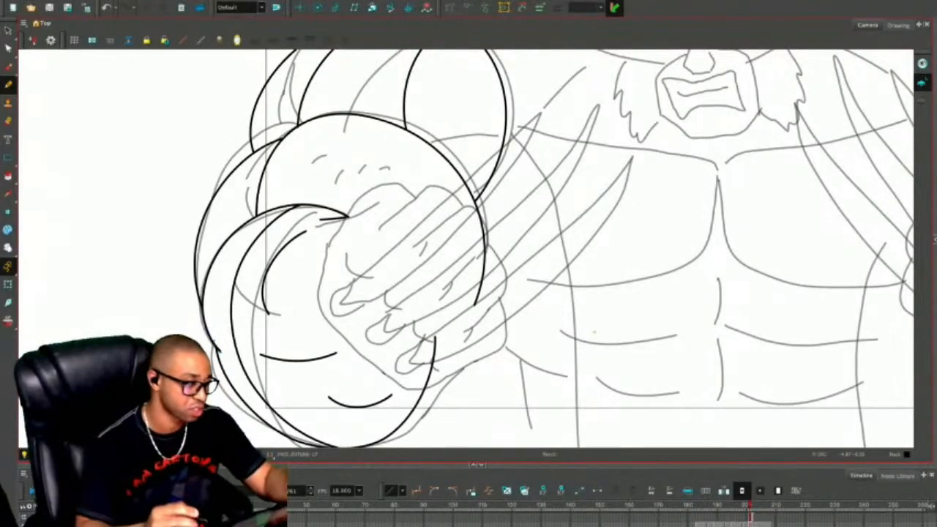
key(2)
drag(439, 168, 423, 176)
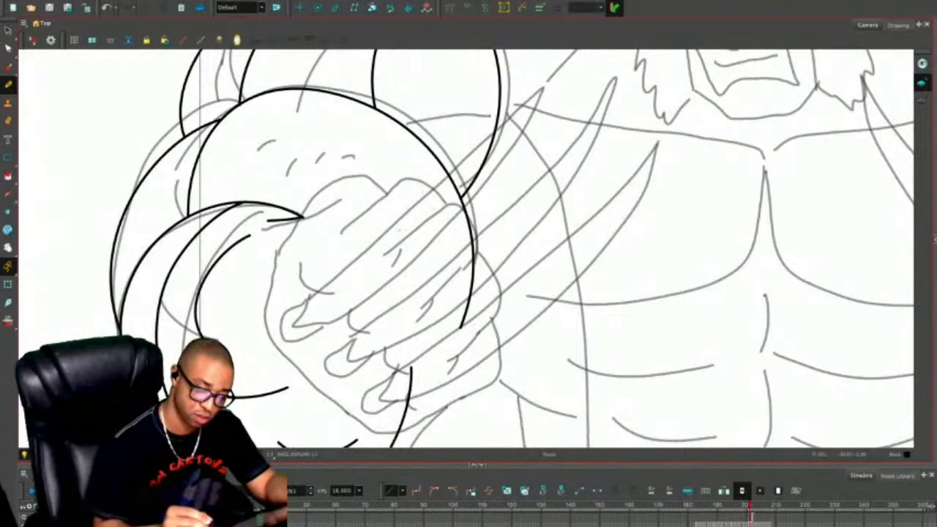
mouse_move(335, 243)
mouse_down()
mouse_move(401, 192)
mouse_move(418, 188)
mouse_move(443, 207)
mouse_up()
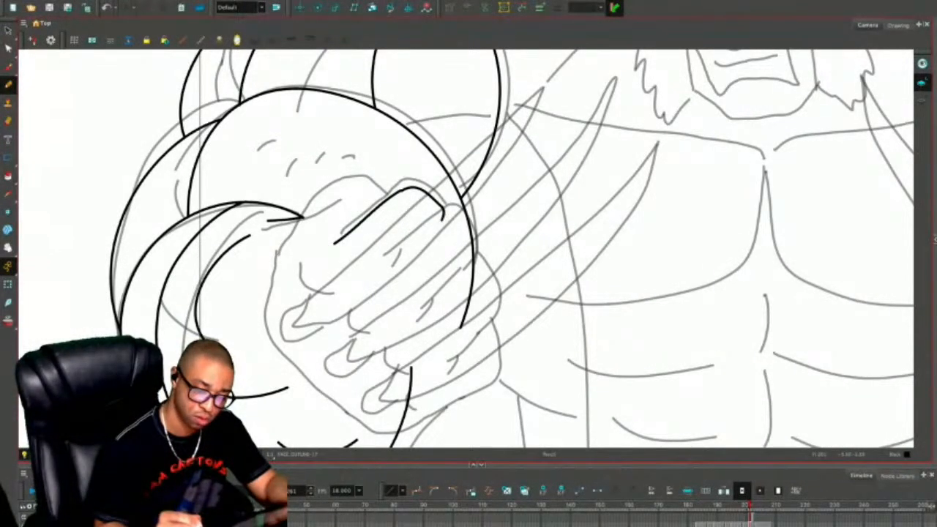
mouse_move(444, 218)
mouse_down()
mouse_move(502, 314)
mouse_move(485, 328)
mouse_up()
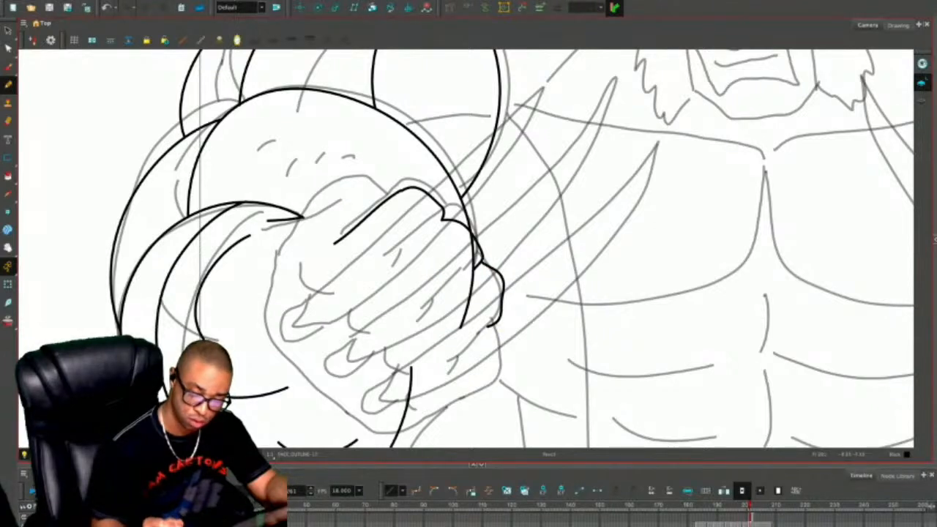
key(ctrl+z)
key(ctrl+z)
mouse_move(482, 259)
mouse_down()
mouse_move(501, 293)
mouse_move(494, 325)
mouse_move(499, 282)
mouse_move(507, 292)
mouse_move(509, 344)
mouse_move(452, 381)
mouse_move(394, 400)
mouse_move(379, 402)
mouse_move(359, 383)
mouse_up()
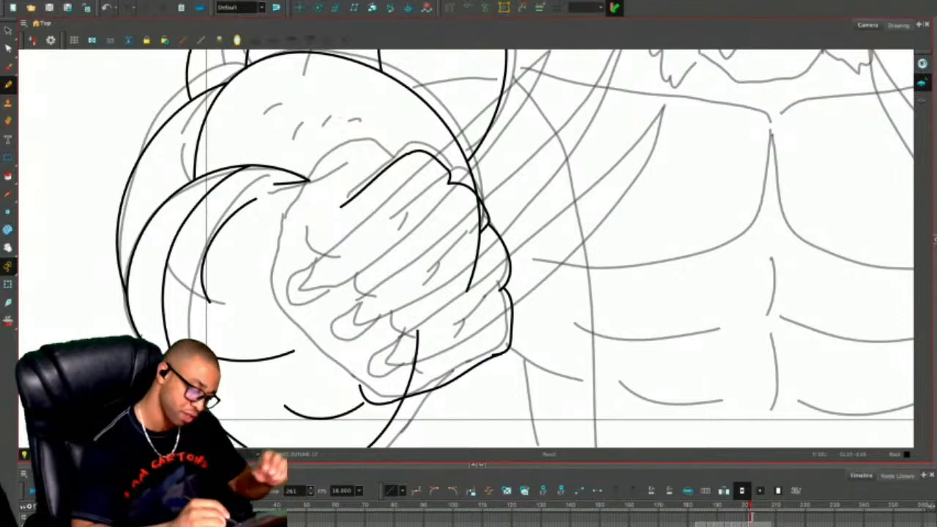
Outline the fingertip side of the fist in bumps and close the contour over the top to the first knuckle.
mouse_move(284, 234)
mouse_down()
mouse_move(272, 265)
mouse_move(279, 288)
mouse_move(300, 297)
mouse_move(310, 338)
mouse_move(338, 343)
mouse_move(345, 379)
mouse_move(370, 387)
mouse_up()
drag(534, 309, 554, 359)
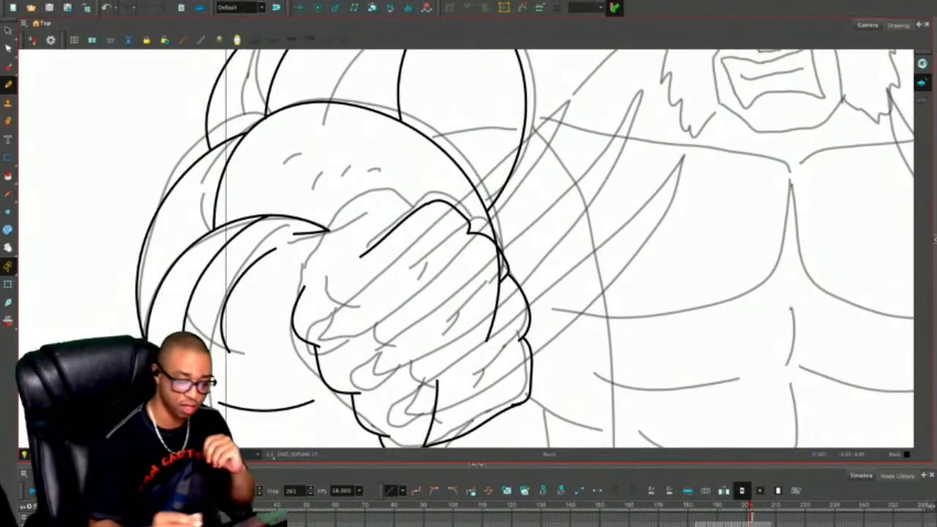
mouse_move(302, 297)
mouse_down()
mouse_move(305, 261)
mouse_move(361, 190)
mouse_move(483, 192)
mouse_up()
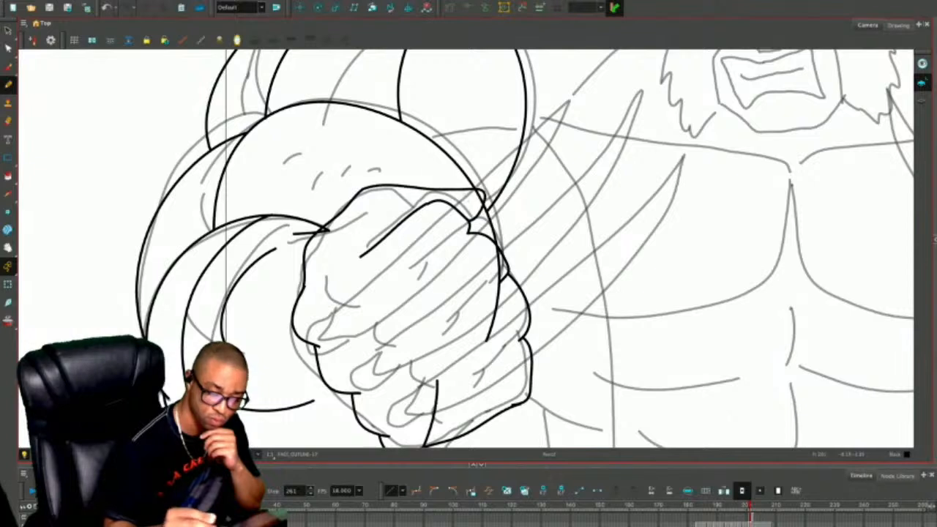
Add short crease marks near the top of the fist and draw the lines separating the fingers from the knuckles inward.
drag(379, 209, 394, 221)
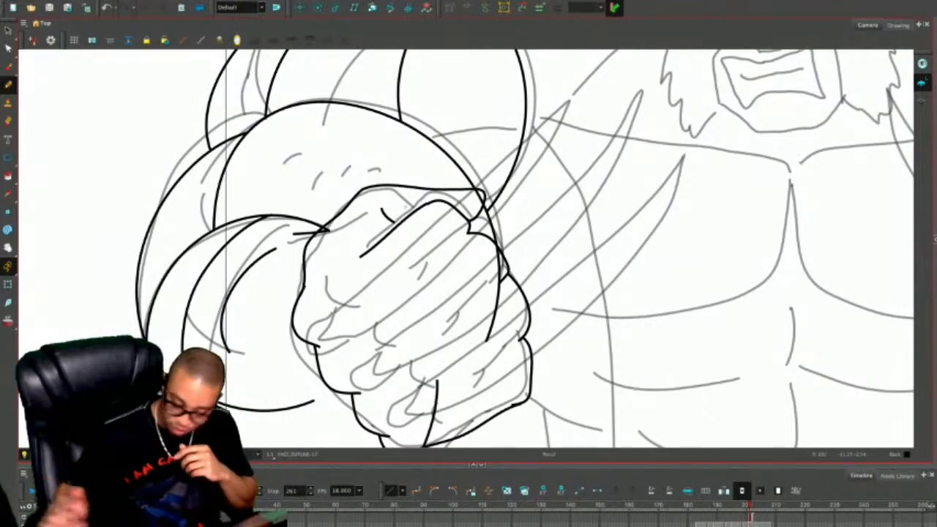
mouse_move(358, 228)
mouse_down()
mouse_move(372, 243)
mouse_move(374, 192)
mouse_move(357, 186)
mouse_up()
drag(455, 178, 374, 255)
drag(488, 221, 412, 288)
drag(507, 282, 447, 324)
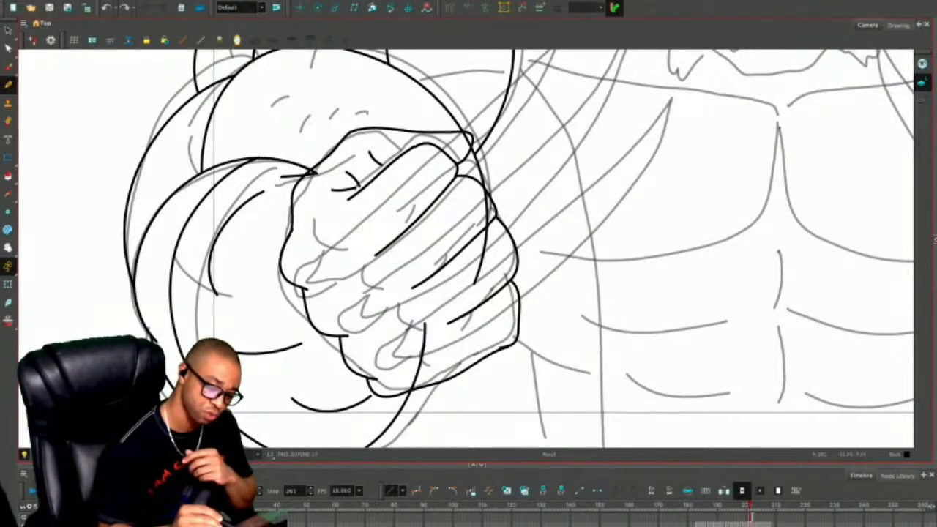
Draw small rounded fingertip arcs along the fist's inner edge, one at the end of each curled finger.
drag(288, 283, 303, 310)
key(ctrl+z)
mouse_move(286, 280)
mouse_down()
mouse_move(283, 296)
mouse_move(305, 315)
mouse_up()
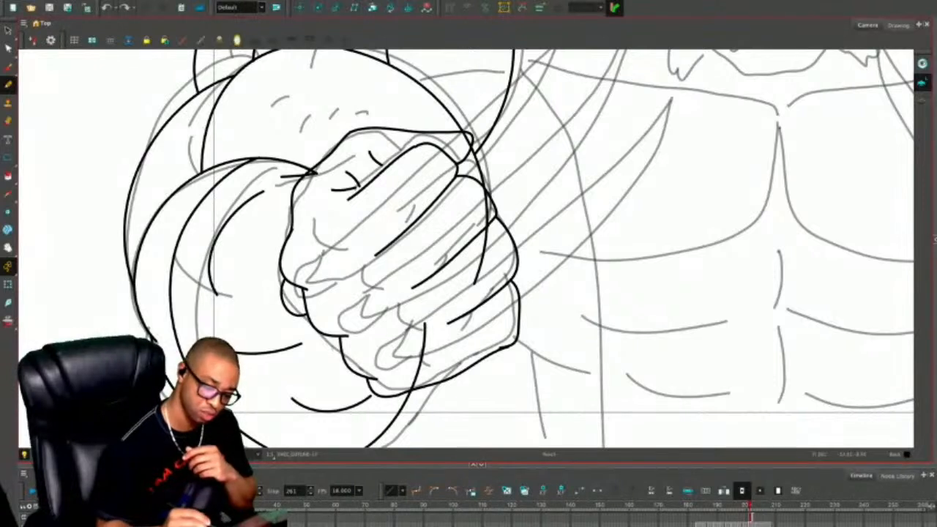
drag(331, 353, 370, 392)
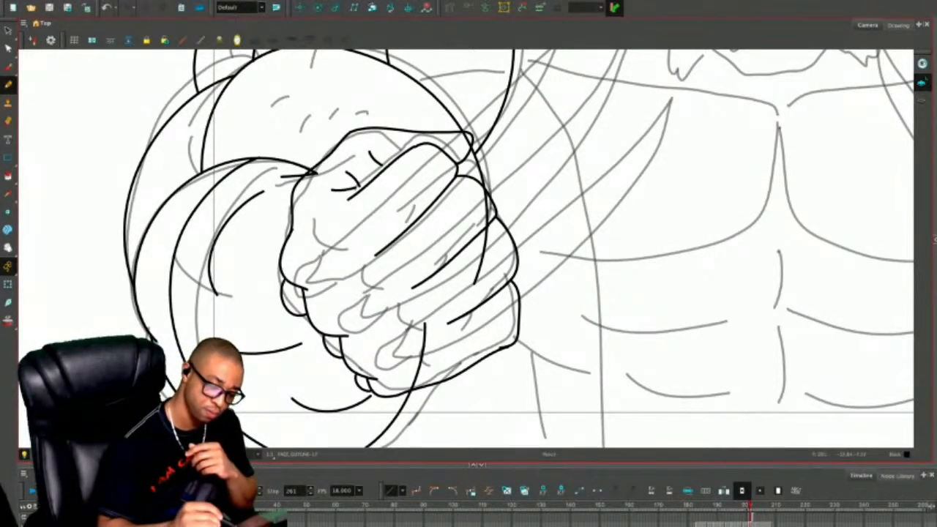
Draw the uppermost claw as a long pointed shape across the fist and shift its tip slightly inward.
mouse_move(286, 281)
mouse_down()
mouse_move(393, 199)
mouse_move(476, 103)
mouse_move(429, 220)
mouse_move(306, 308)
mouse_move(494, 98)
mouse_move(468, 171)
mouse_move(365, 282)
mouse_move(306, 317)
mouse_up()
key(ctrl+z)
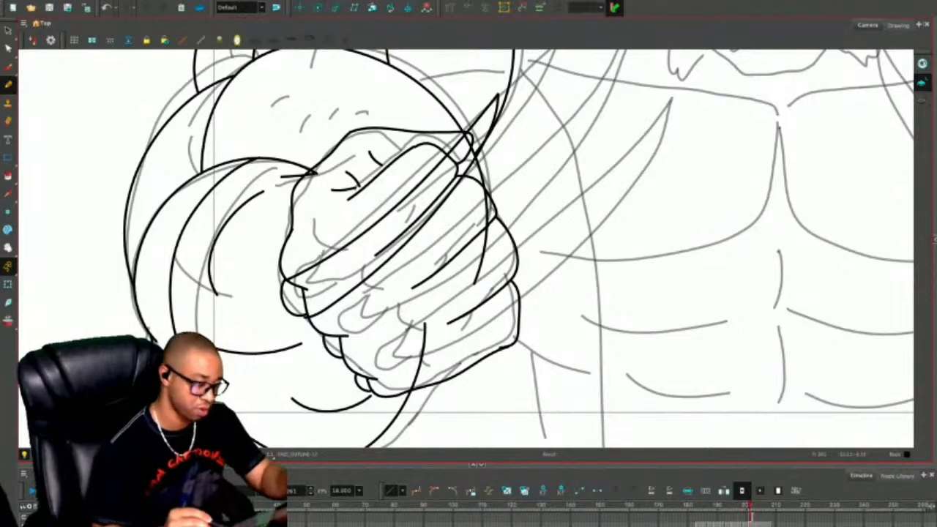
key(alt+s)
key(Escape)
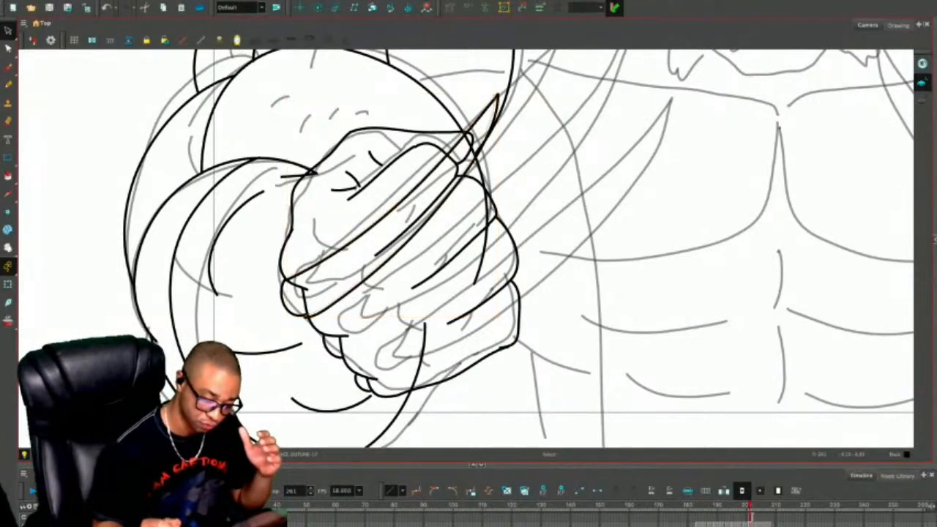
drag(497, 95, 494, 94)
key(Escape)
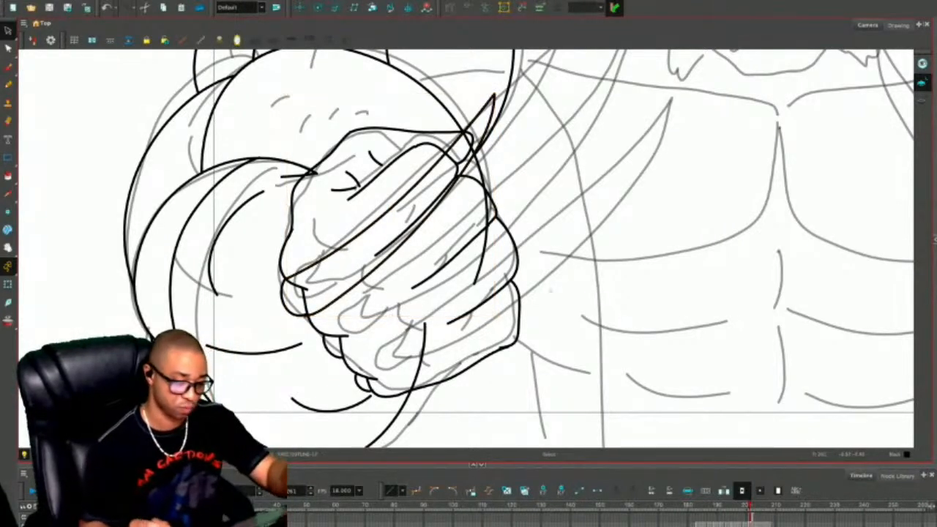
Draw the two remaining long curved claws from the lower fingertips across the fist, following the sketch.
key(alt+/)
mouse_move(338, 333)
mouse_down()
mouse_move(551, 159)
mouse_move(615, 66)
mouse_move(534, 229)
mouse_move(440, 316)
mouse_move(345, 361)
mouse_move(486, 317)
mouse_move(664, 156)
mouse_move(634, 241)
mouse_move(489, 366)
mouse_move(371, 396)
mouse_up()
key(1)
key(1)
mouse_move(442, 297)
mouse_down()
mouse_move(404, 334)
mouse_move(355, 362)
mouse_move(346, 353)
mouse_up()
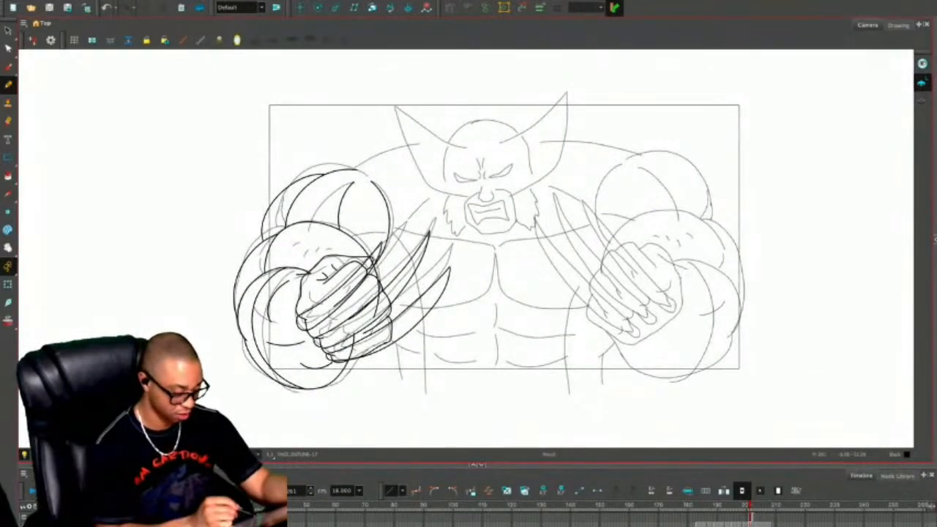
Hide the rough sketch and lower the tip of the uppermost claw slightly by resizing its stroke.
key(d)
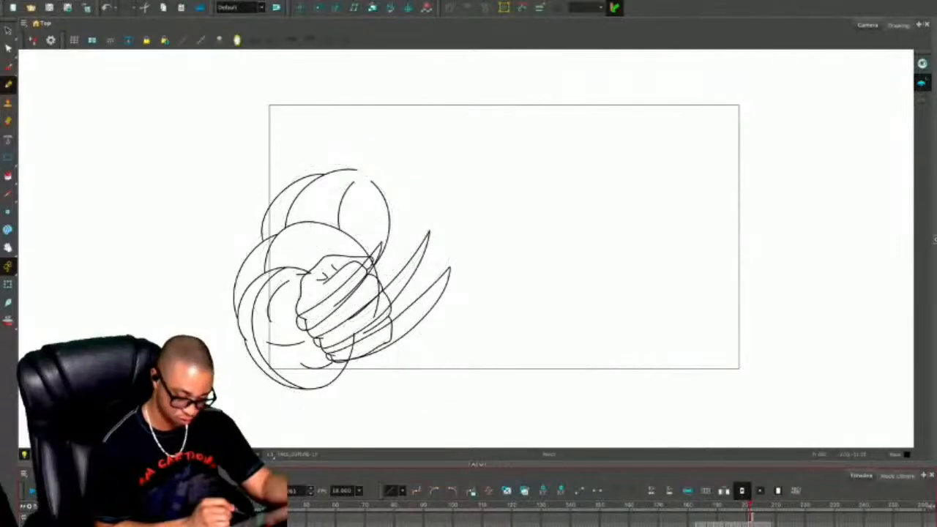
key(2)
key(2)
drag(516, 358, 602, 279)
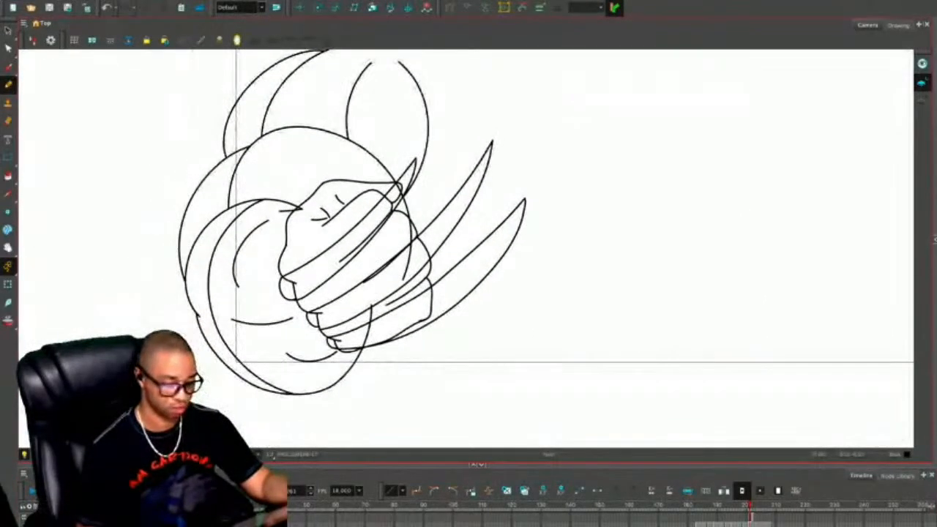
key(2)
key(2)
drag(604, 321, 635, 324)
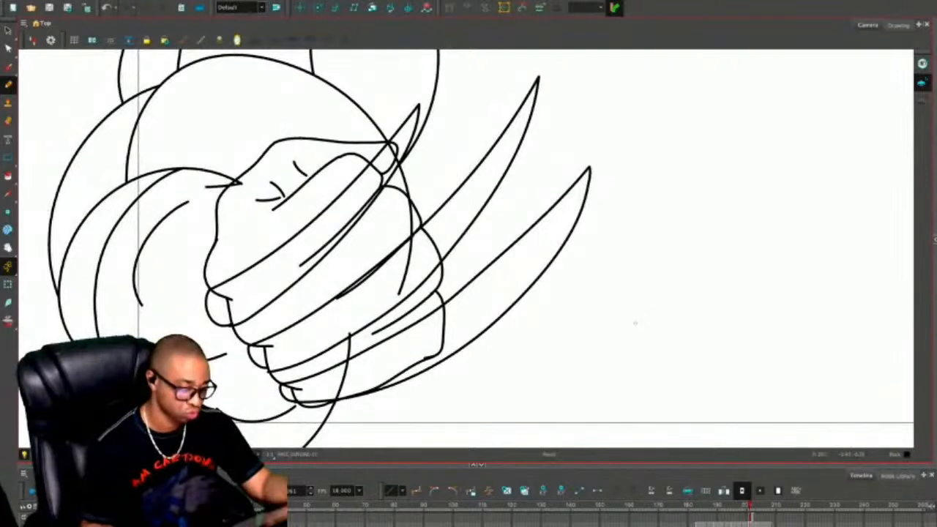
key(alt+s)
click(389, 147)
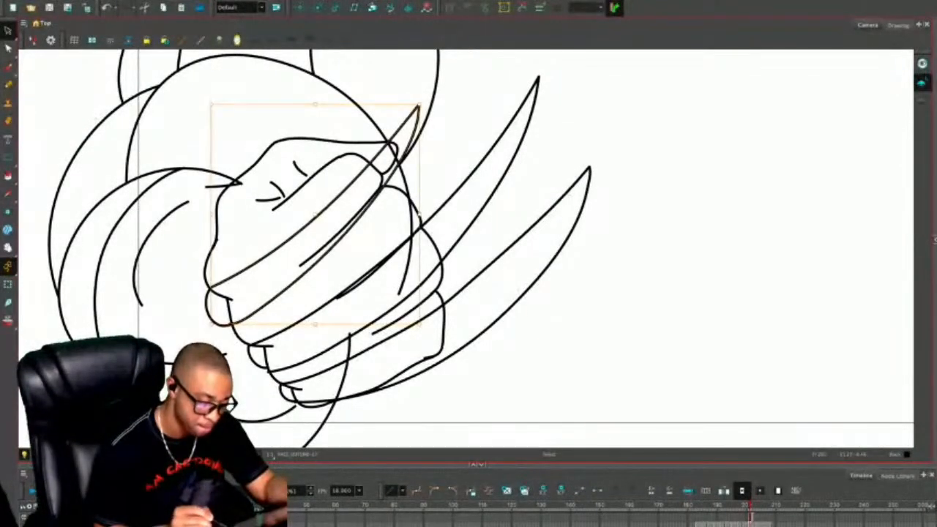
drag(419, 103, 419, 107)
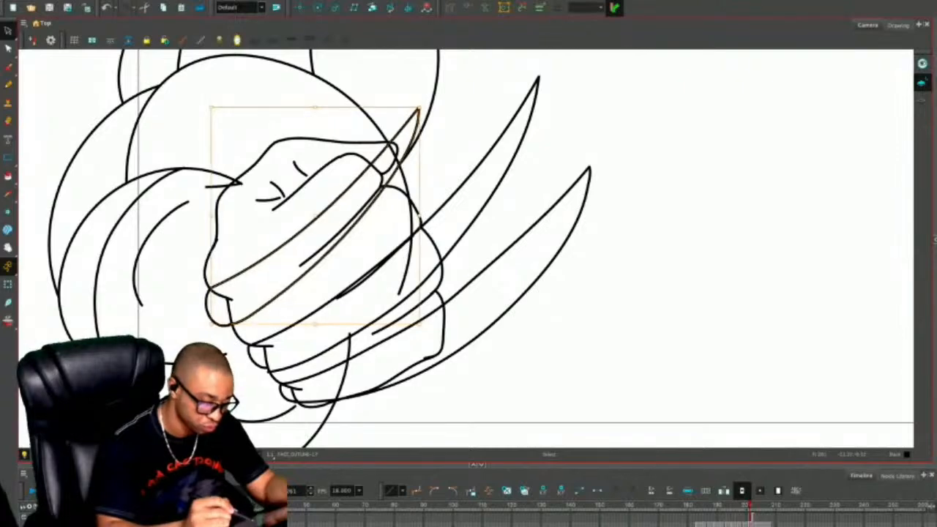
key(Escape)
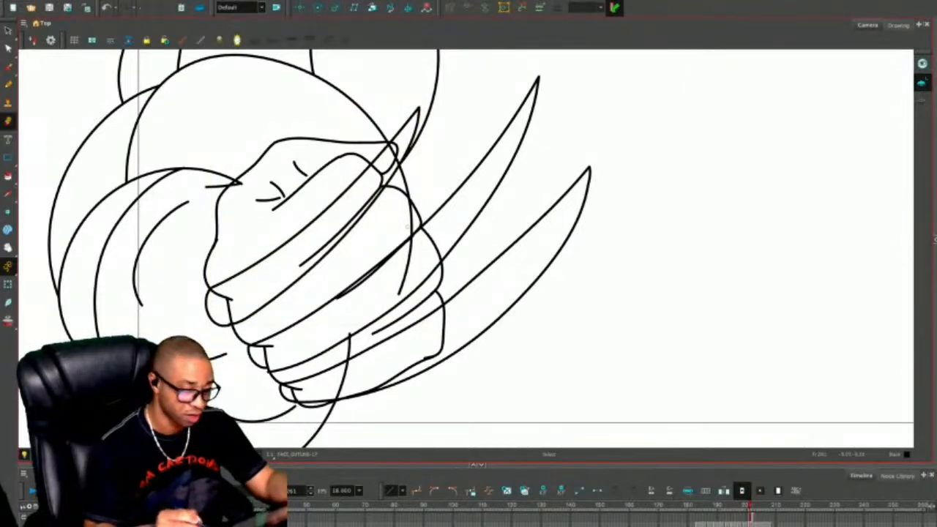
key(alt+e)
key(2)
key(2)
drag(554, 324, 600, 329)
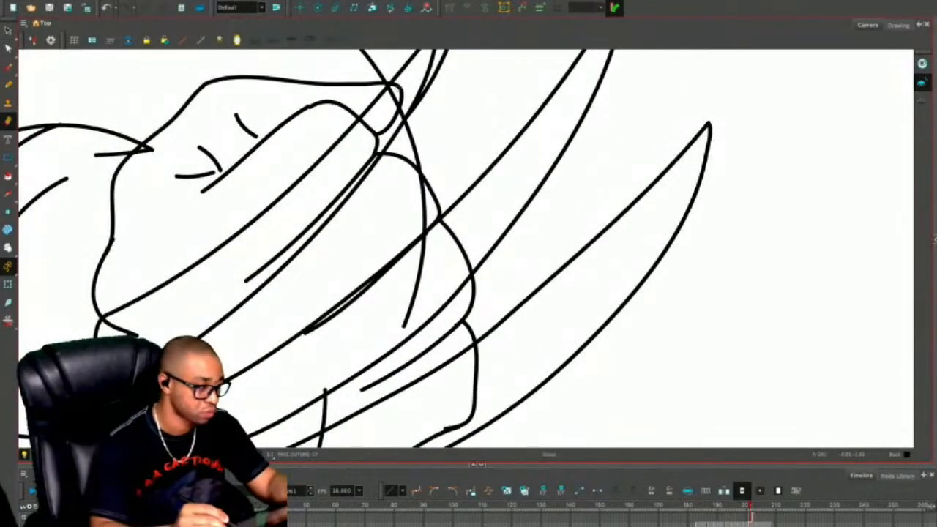
key(1)
key(1)
key(1)
key(1)
key(1)
key(1)
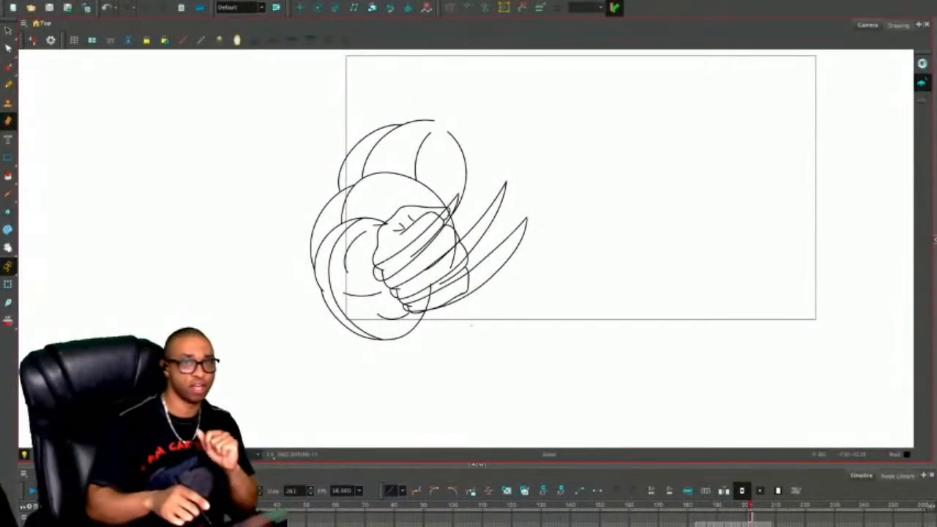
Show the rough sketch again and compare the arm drawing with the neighbouring head and torso drawing.
key(alt+s)
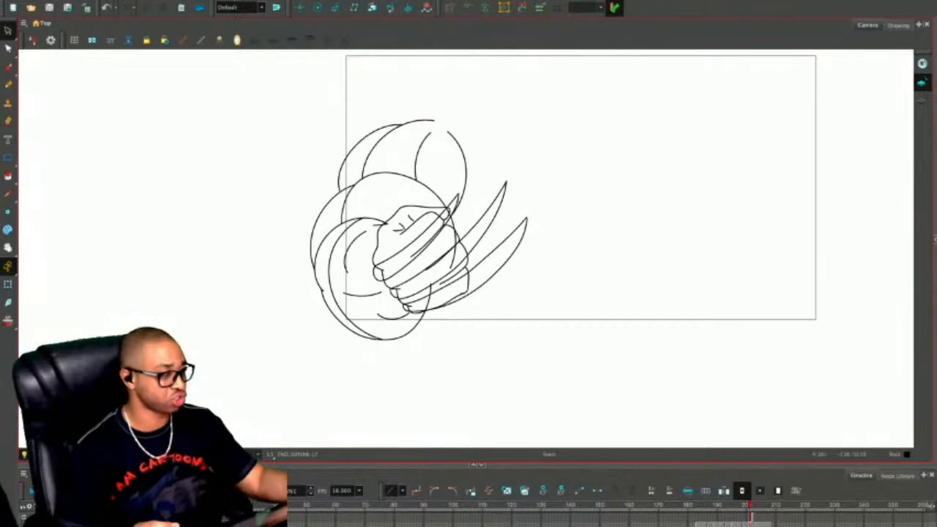
key(a)
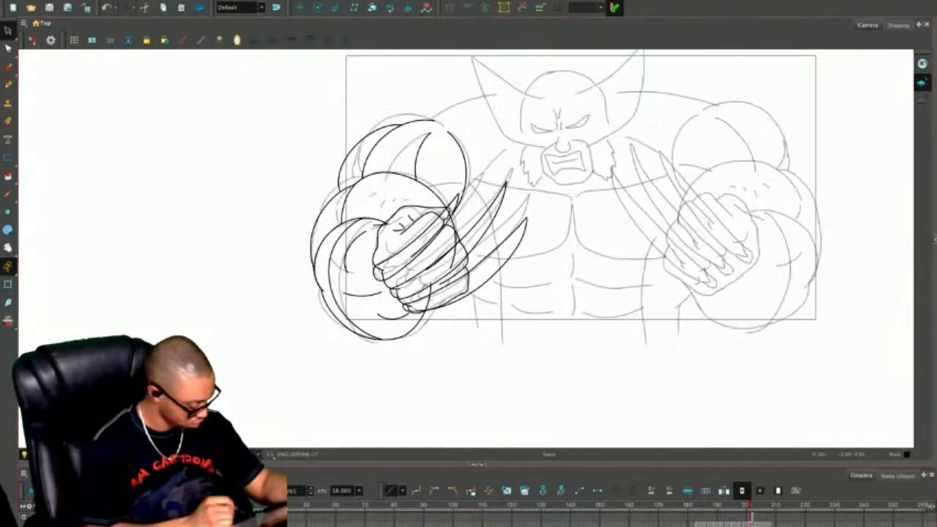
key(comma)
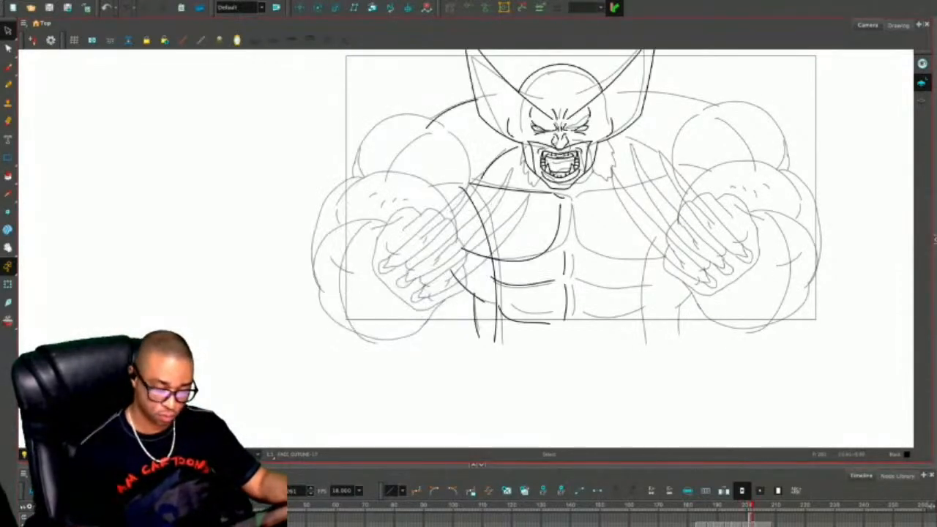
key(period)
key(period)
drag(580, 188, 503, 204)
key(comma)
key(period)
key(comma)
key(comma)
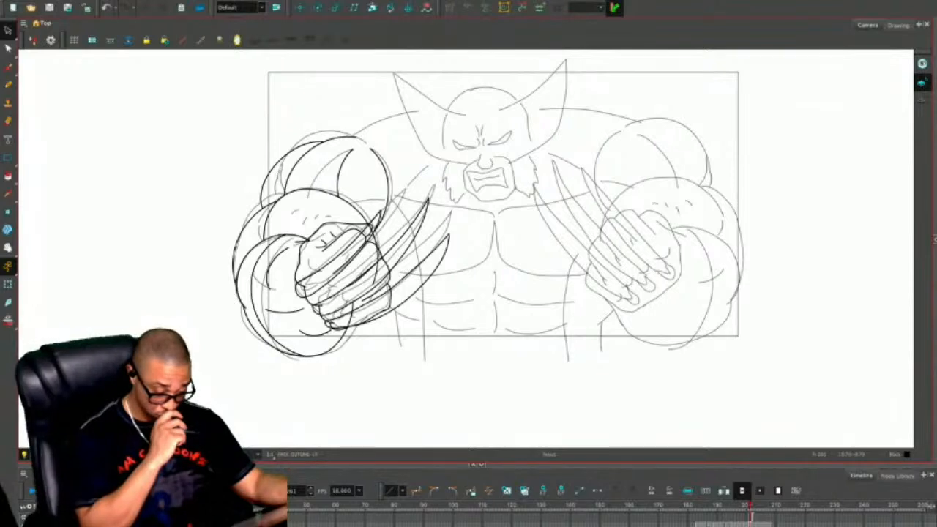
mouse_move(386, 81)
mouse_down()
mouse_move(183, 322)
mouse_move(241, 359)
mouse_up()
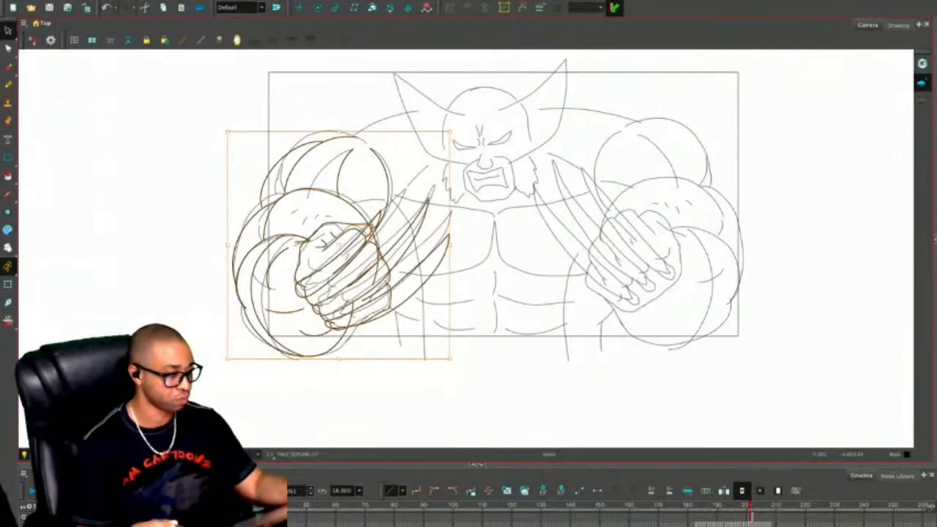
key(Escape)
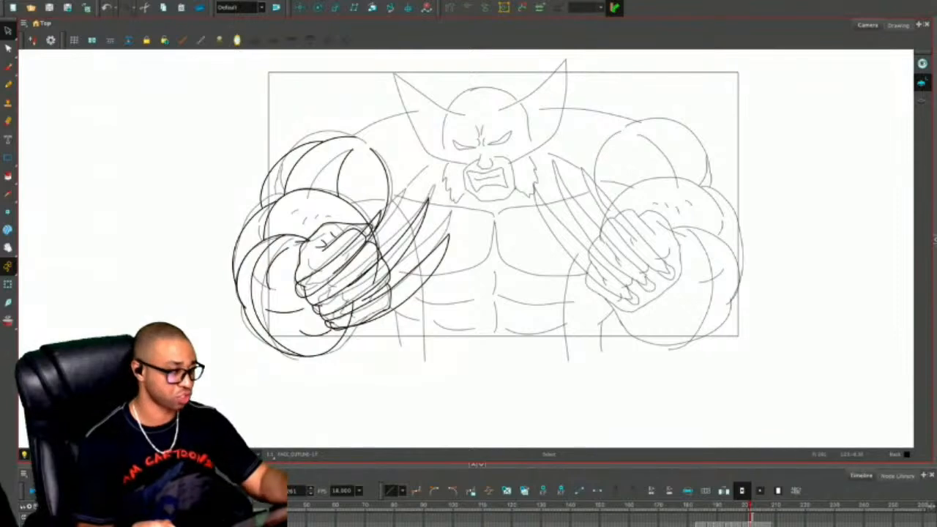
Switch to the head and torso drawing and delete the long line along the side of the torso beside the fist.
key(alt+slash)
key(.)
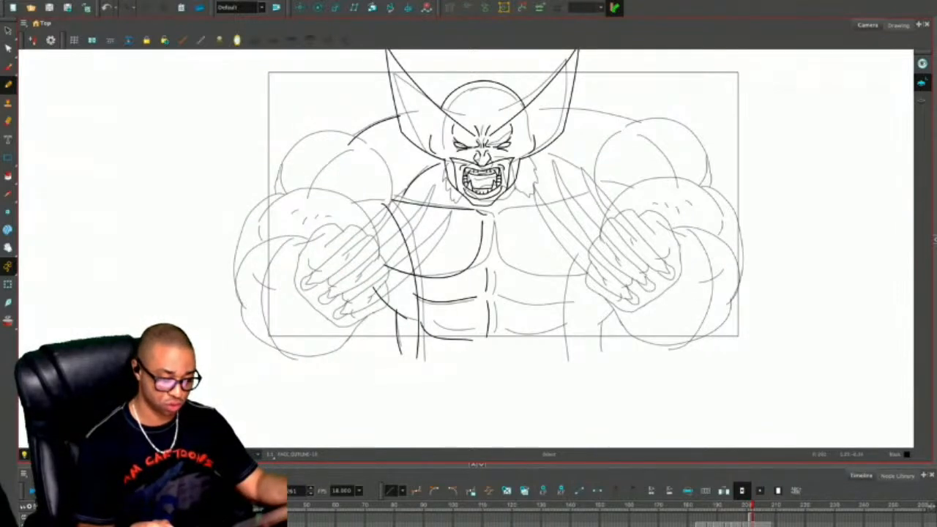
key(.)
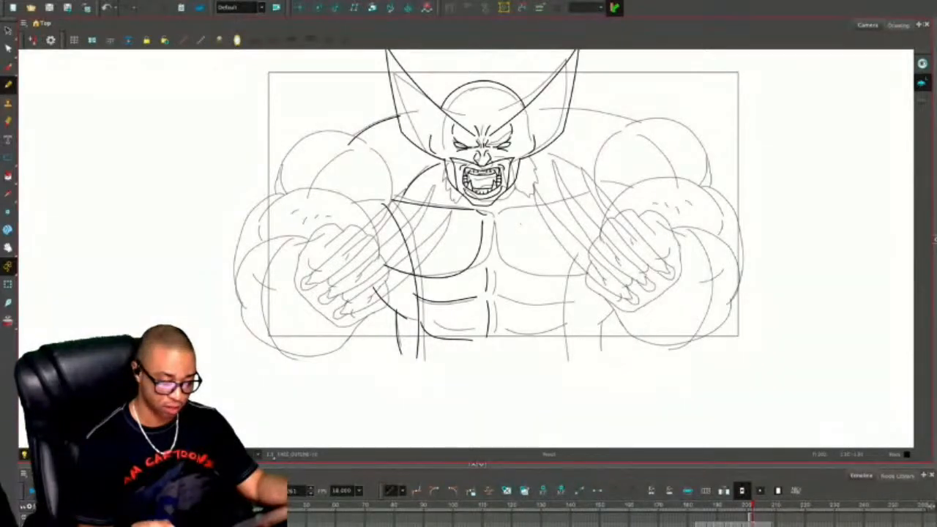
key(ctrl+z)
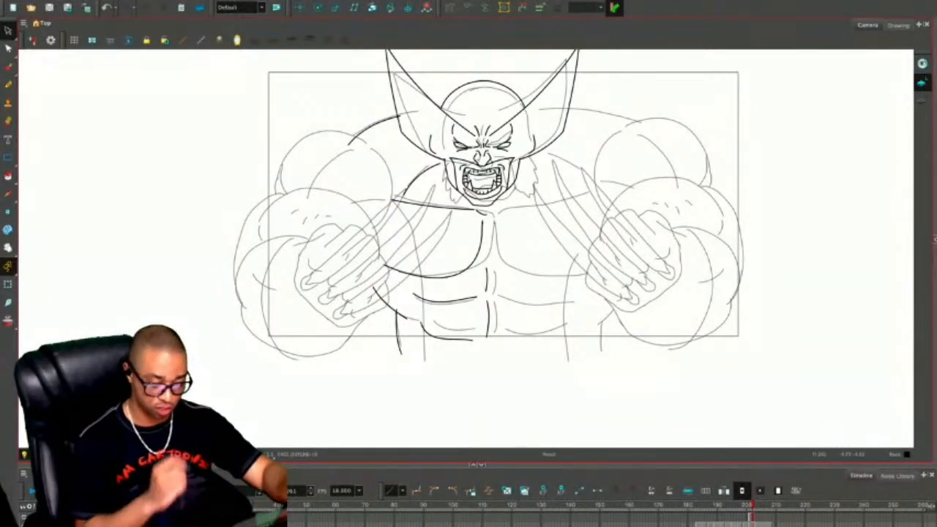
key(alt+x)
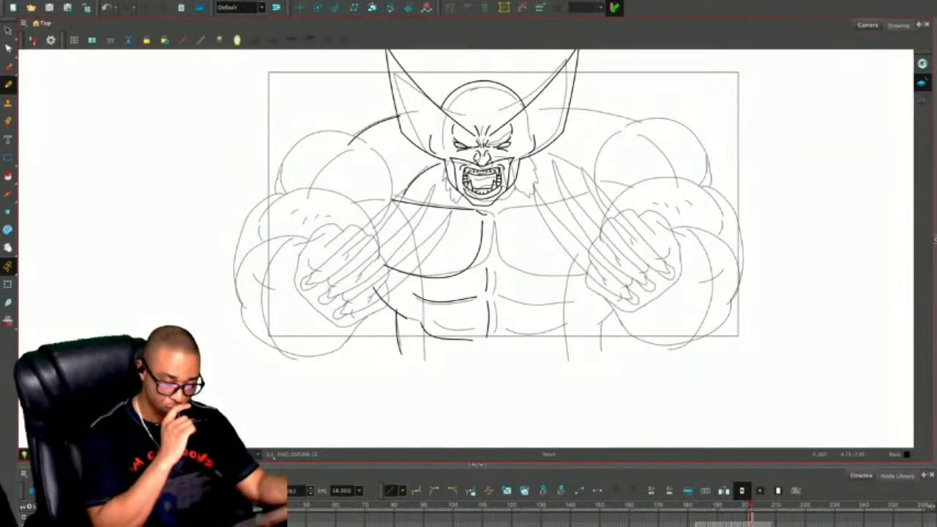
Cut all the arm, fist and claw lines from their drawing and paste them into the head and torso drawing.
key(.)
key(.)
key(.)
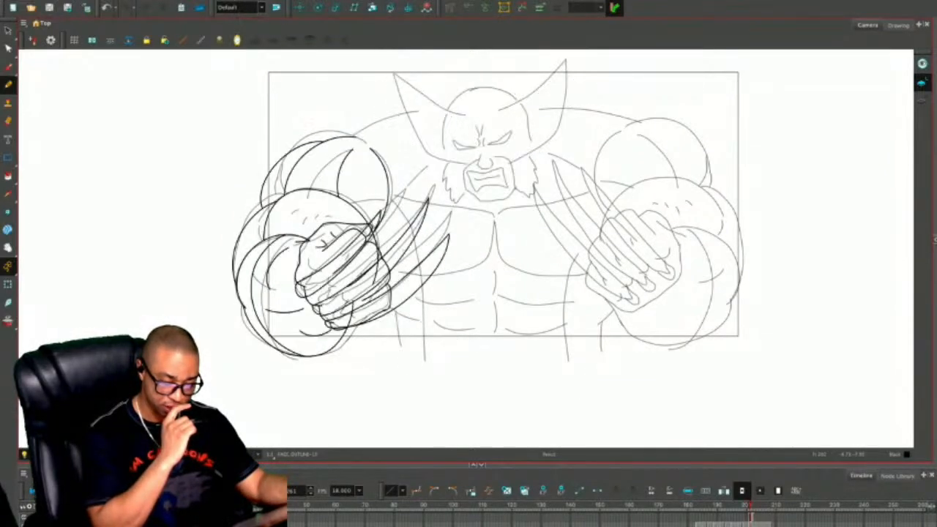
key(ctrl+a)
key(Escape)
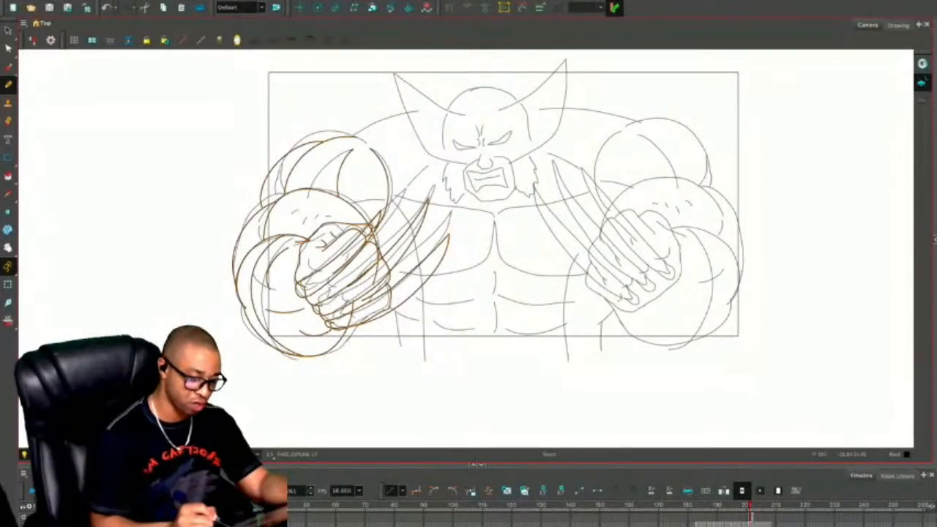
key(ctrl+a)
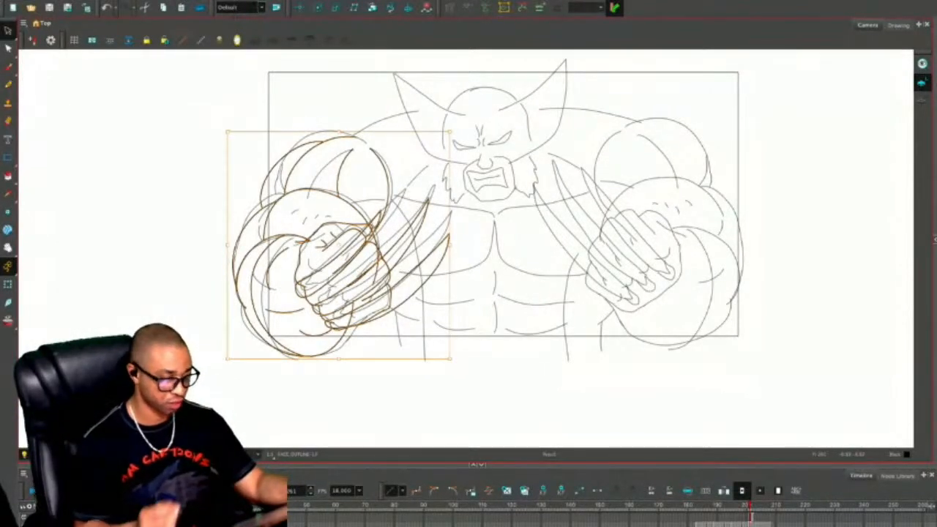
key(ctrl+x)
key(period)
key(ctrl+v)
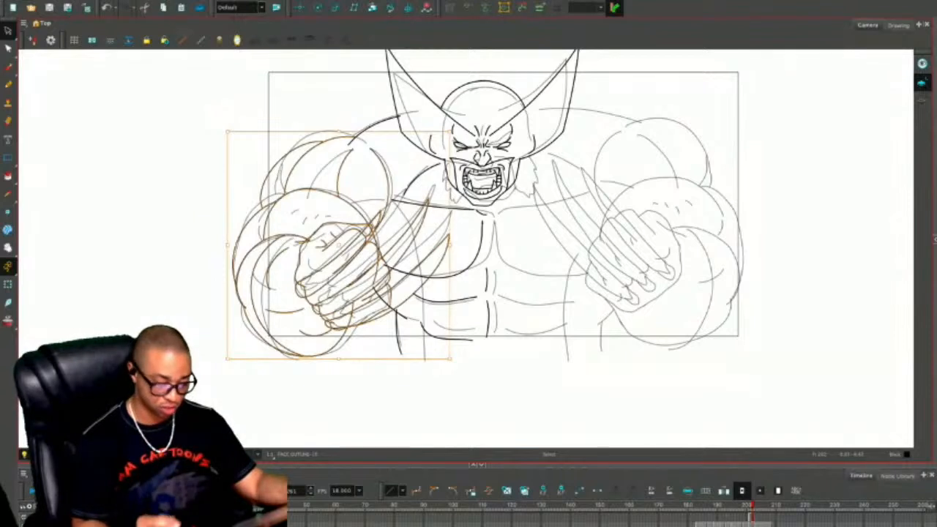
Hide the rough sketch and mask everything outside the camera frame.
key(Escape)
key(shift+l)
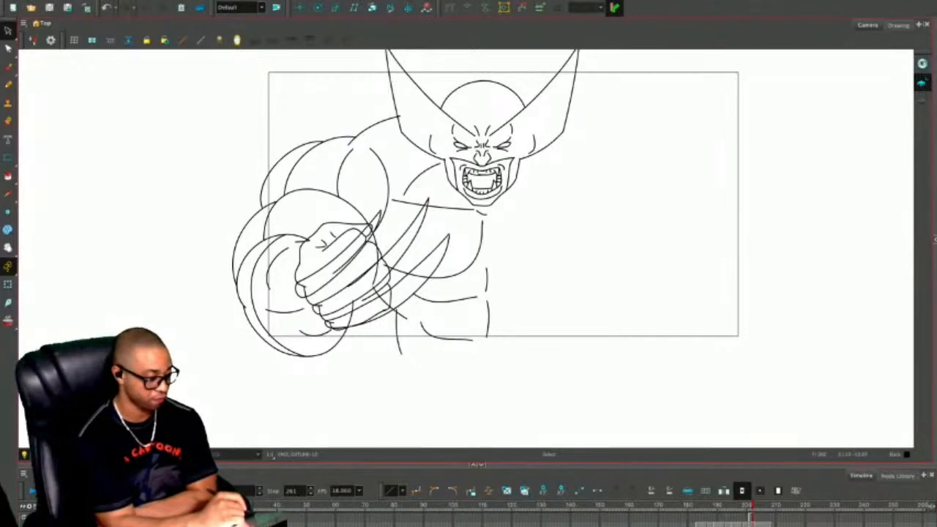
key(shift+m)
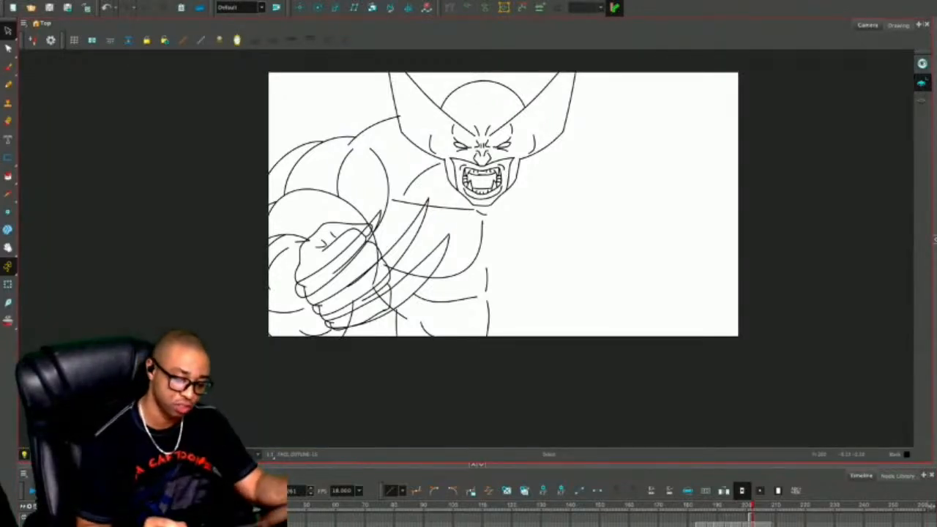
Duplicate the arm and half-torso lines, flip the copy horizontally, and place it against the centre line to complete the other side.
mouse_move(443, 356)
mouse_down()
mouse_move(446, 199)
mouse_move(407, 154)
mouse_move(227, 172)
mouse_move(282, 403)
mouse_move(441, 357)
mouse_up()
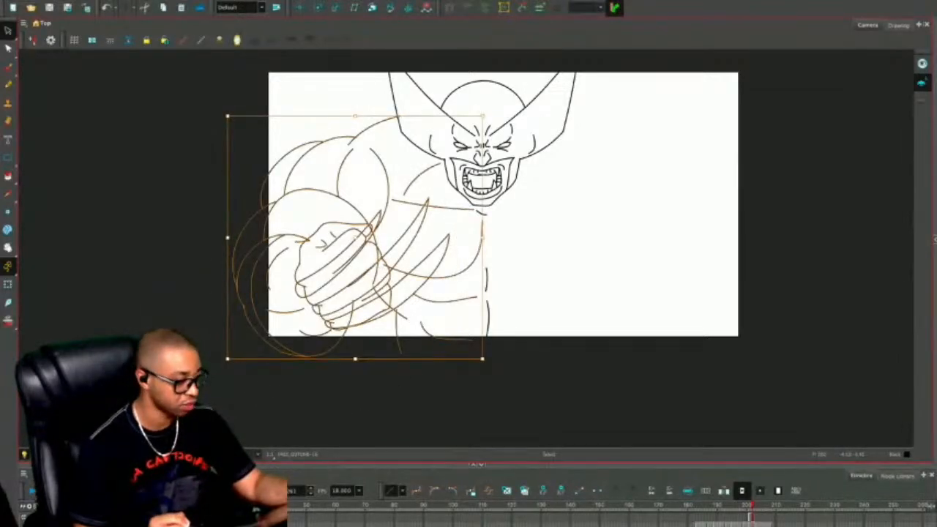
key(ctrl+d)
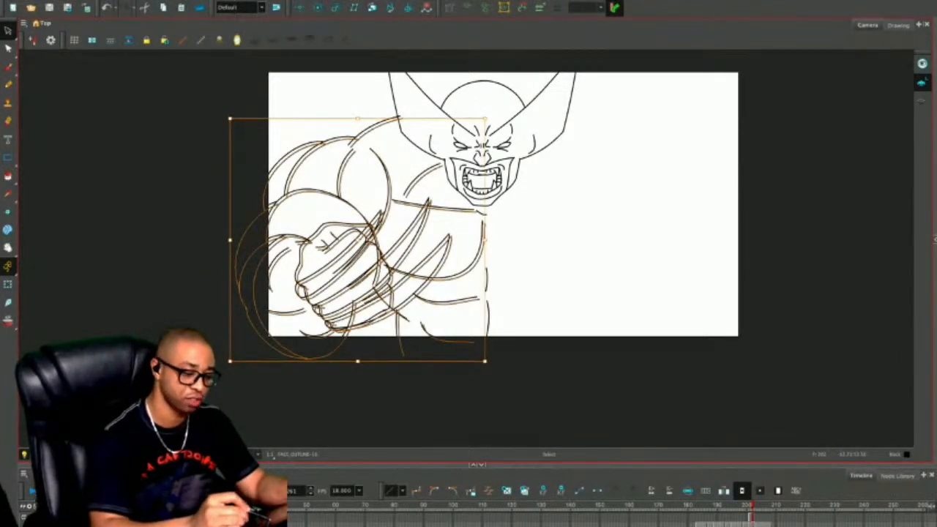
key(4)
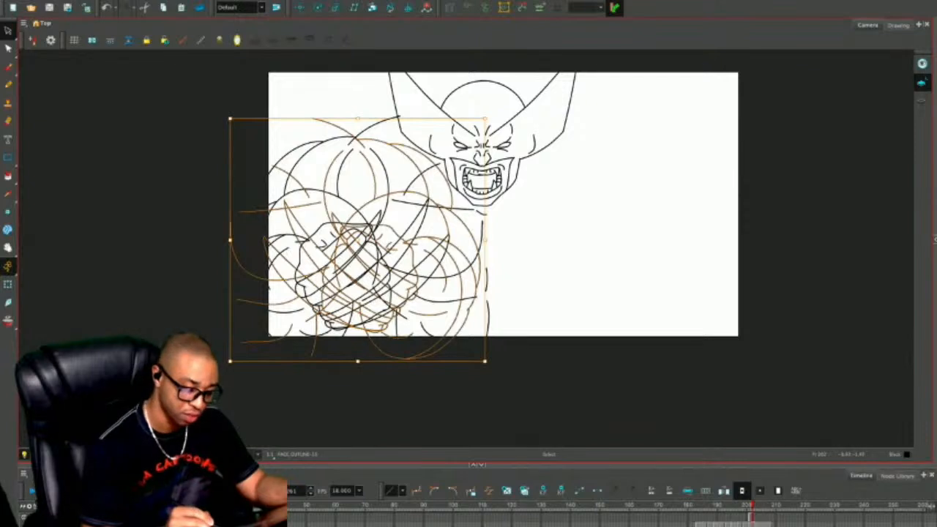
mouse_move(357, 240)
mouse_down()
mouse_move(628, 243)
mouse_move(609, 242)
mouse_up()
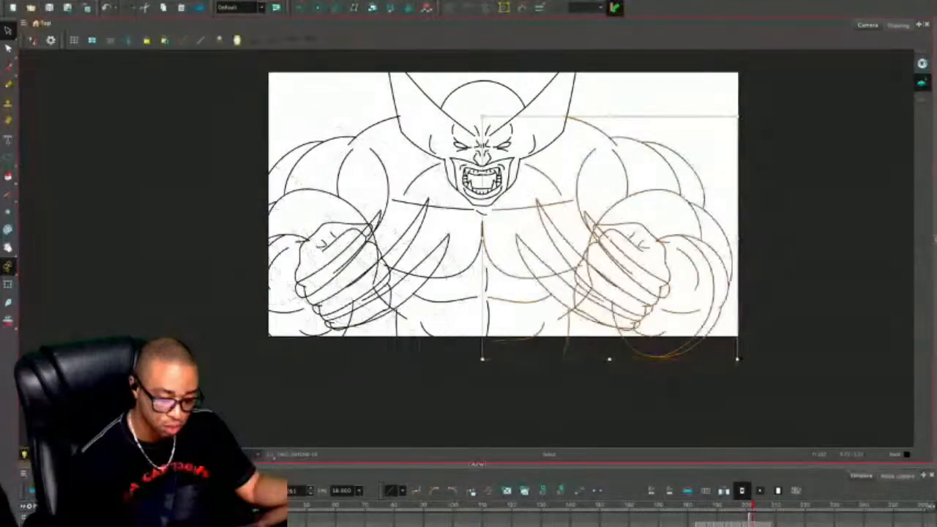
Even out the small curve at the base of the neck so that it is centred between the collarbone lines.
key(2)
key(2)
key(2)
key(2)
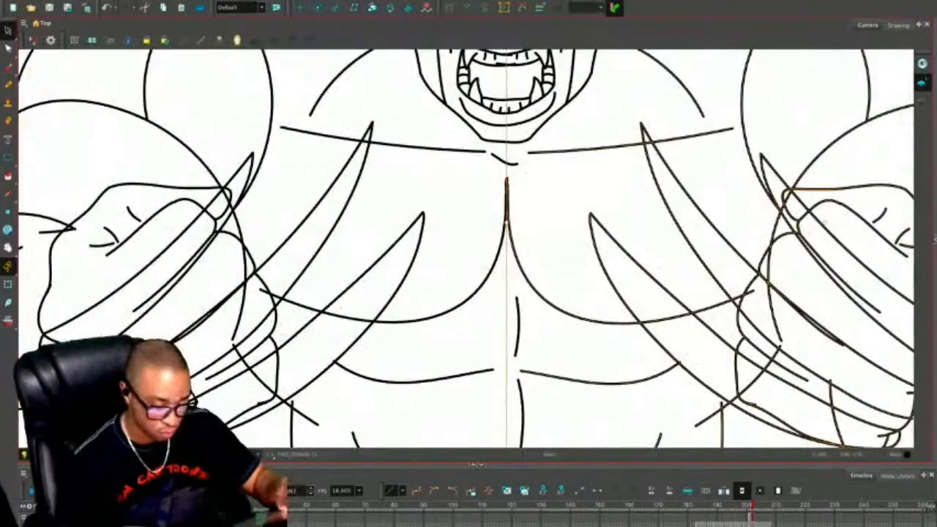
mouse_move(524, 172)
mouse_down()
mouse_move(491, 151)
mouse_move(518, 153)
mouse_up()
key(Delete)
key(alt+/)
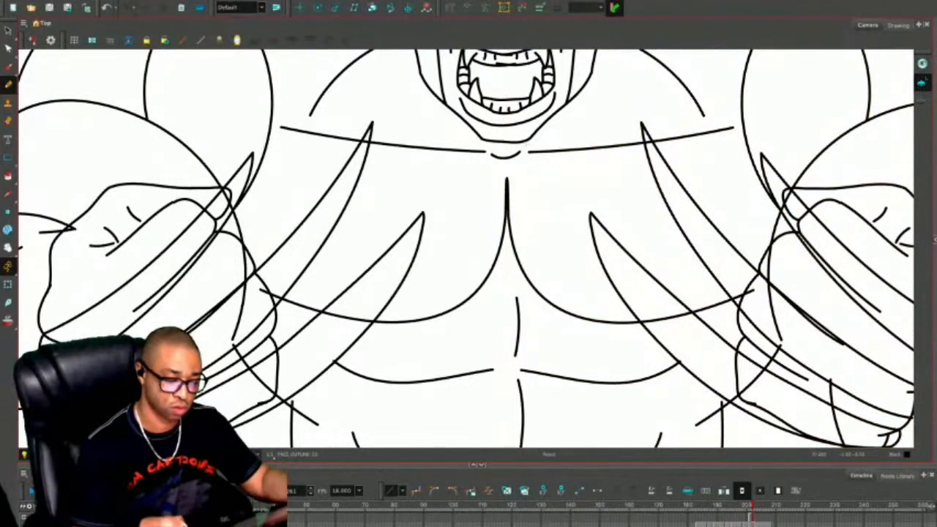
Draw the neck lines running down from both sides of the jaw toward the collarbones.
key(1)
key(1)
key(1)
key(1)
key(2)
key(2)
key(2)
mouse_move(412, 70)
mouse_down()
mouse_move(427, 139)
mouse_move(468, 165)
mouse_up()
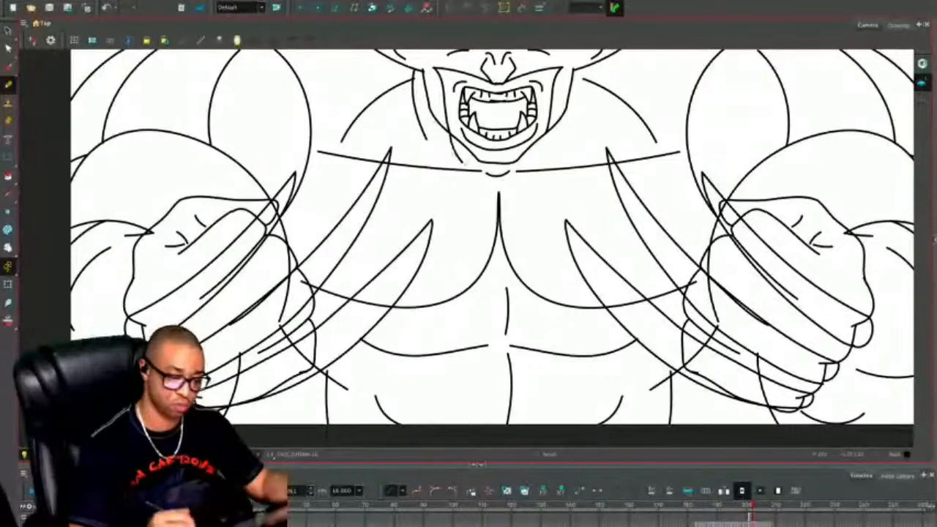
drag(584, 68, 567, 132)
Select the entire Wolverine outline and nudge it sideways until it is centred in the camera frame.
key(1)
key(1)
key(1)
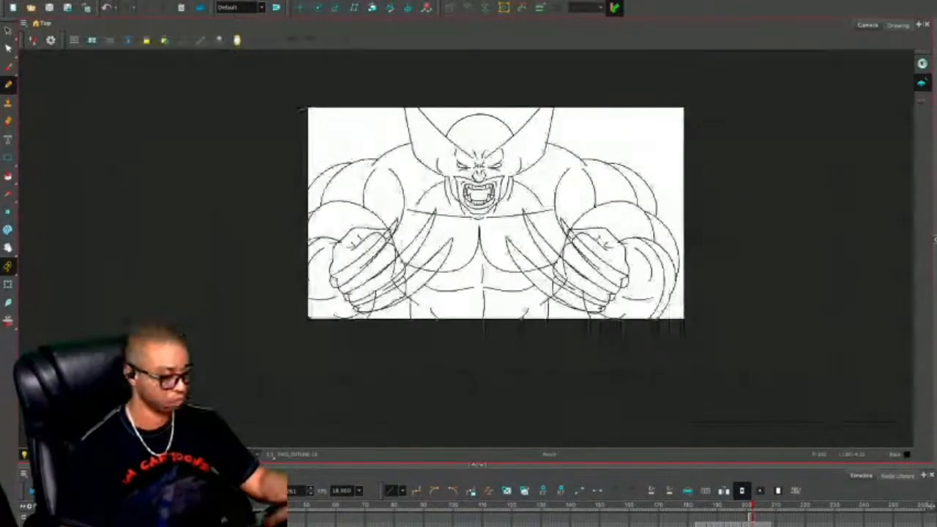
drag(496, 213, 484, 211)
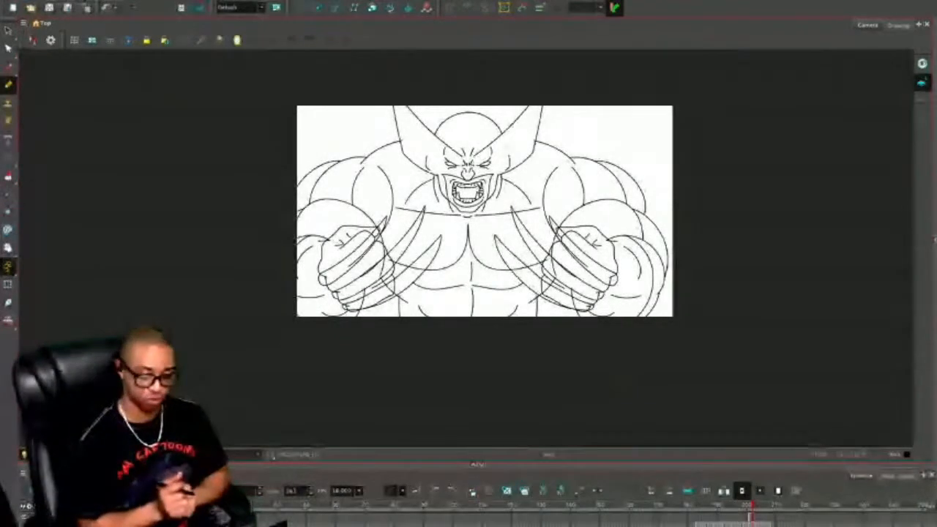
key(ctrl+a)
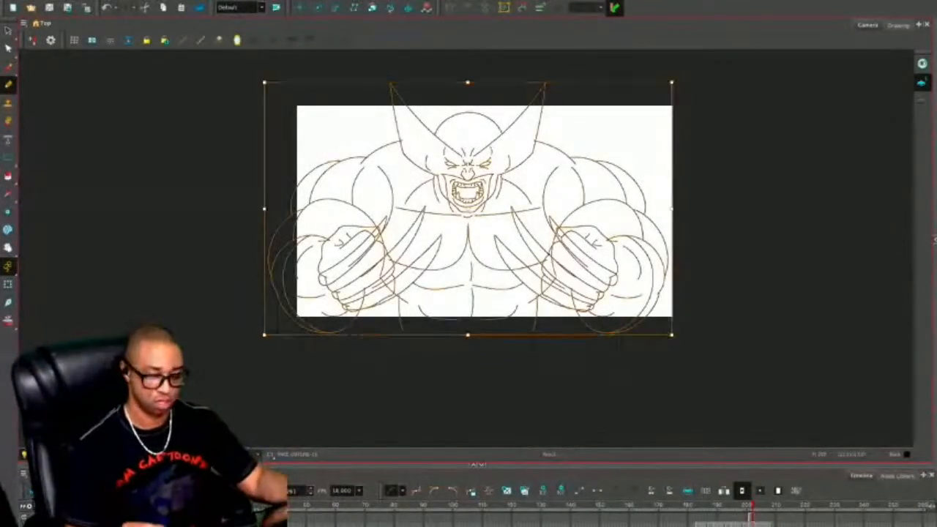
key(ctrl+z)
key(ctrl+z)
key(ctrl+z)
key(ctrl+z)
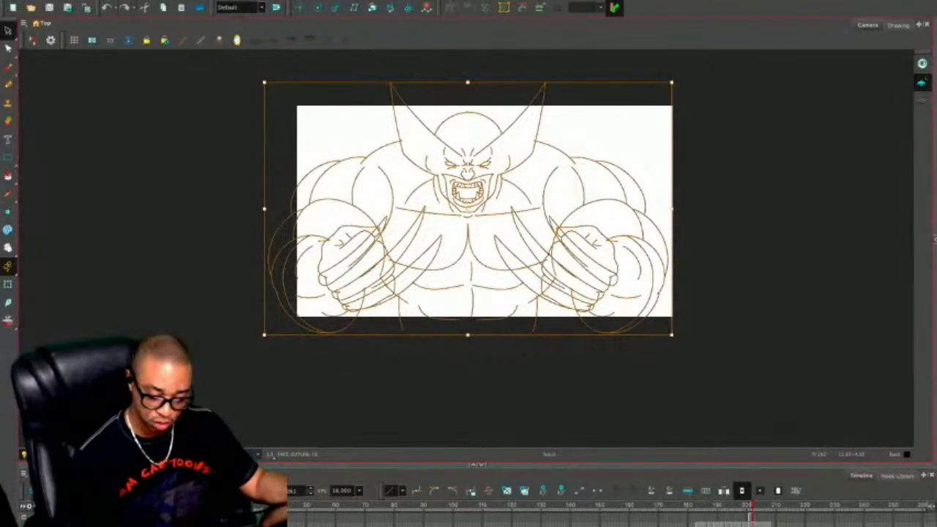
key(Right)
key(Right)
key(Right)
key(Right)
key(Right)
key(Right)
key(Right)
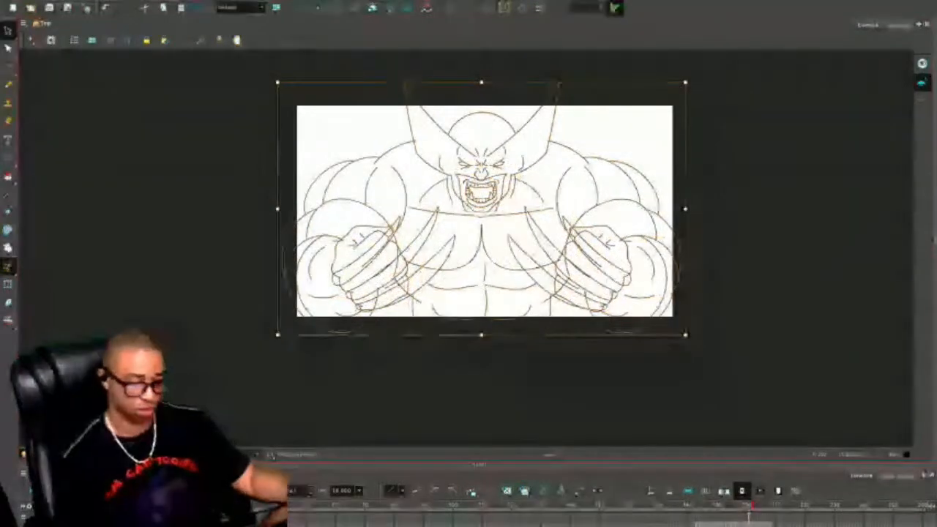
Move the complete outline from the FACE_OUTLINE layer to the WOLVERINE_OUTLINE layer, replacing the rough sketch there.
key(Delete)
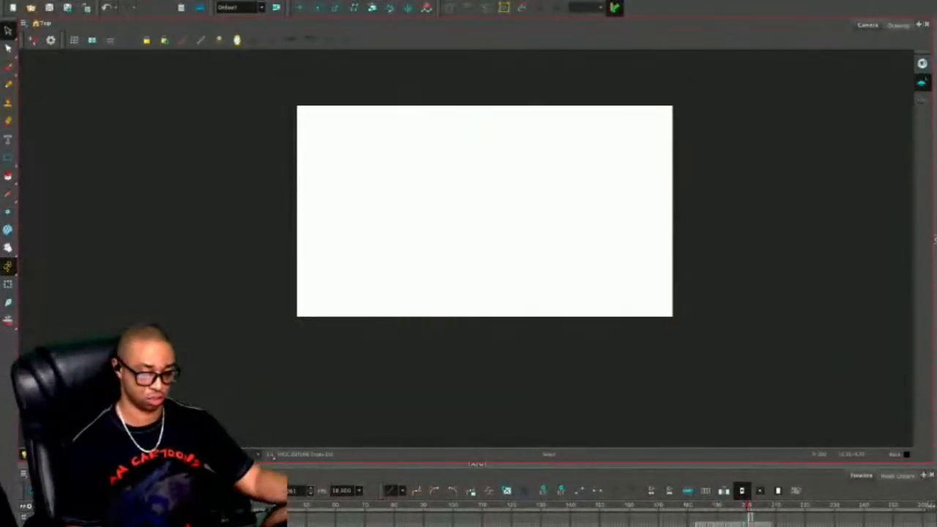
key(period)
key(period)
key(ctrl+a)
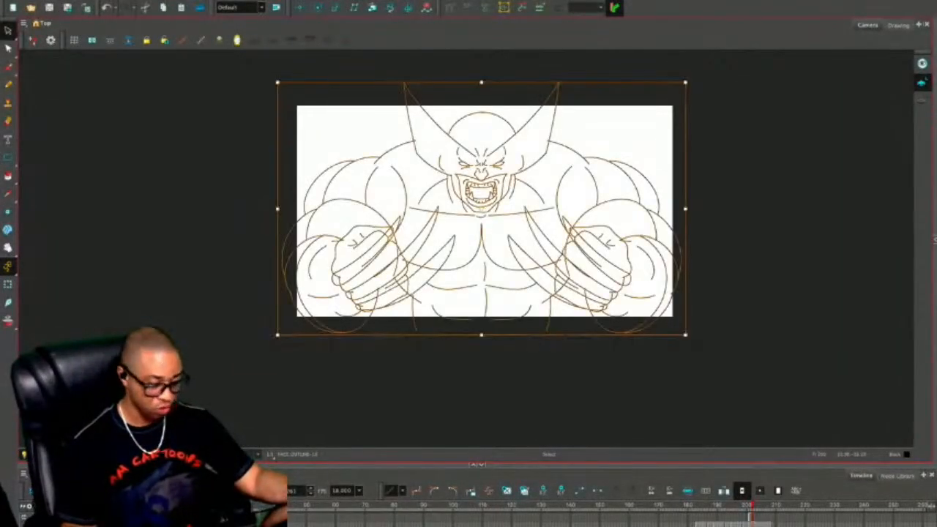
key(Delete)
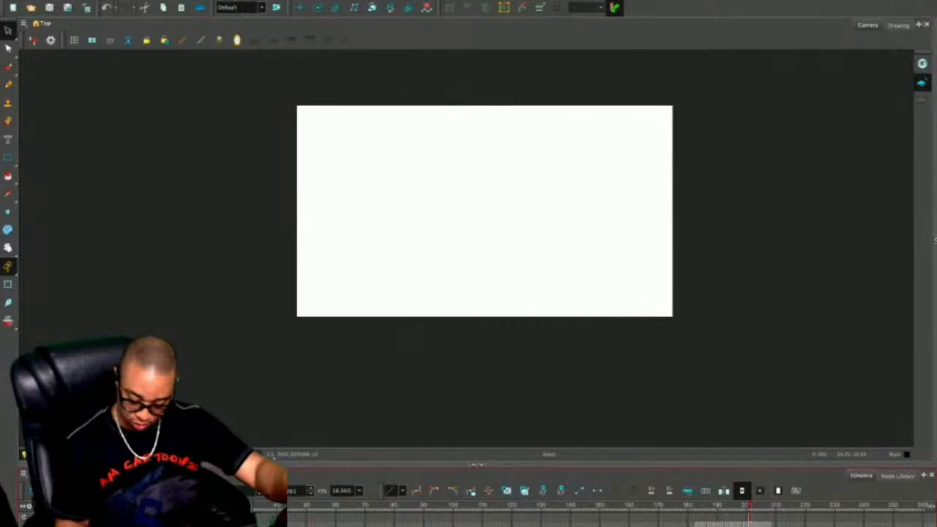
key(ctrl+z)
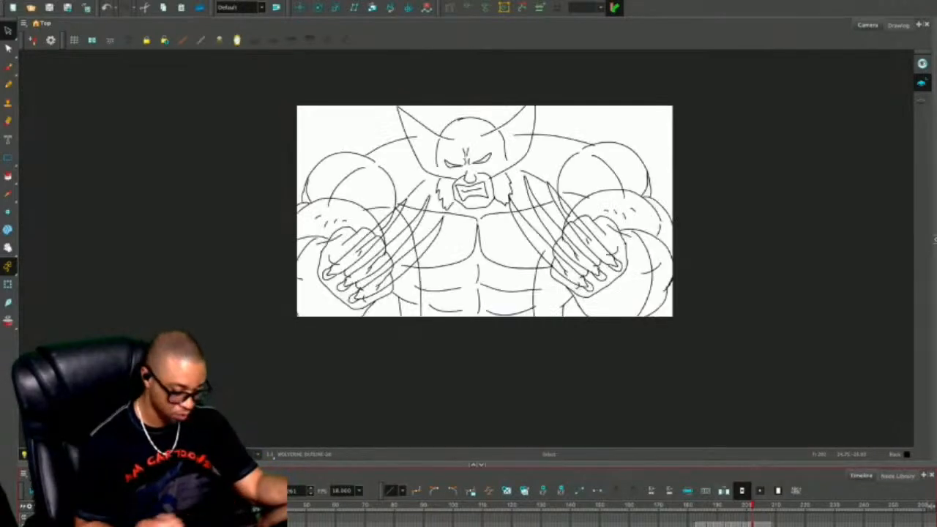
key(ctrl+a)
key(Delete)
key(ctrl+z)
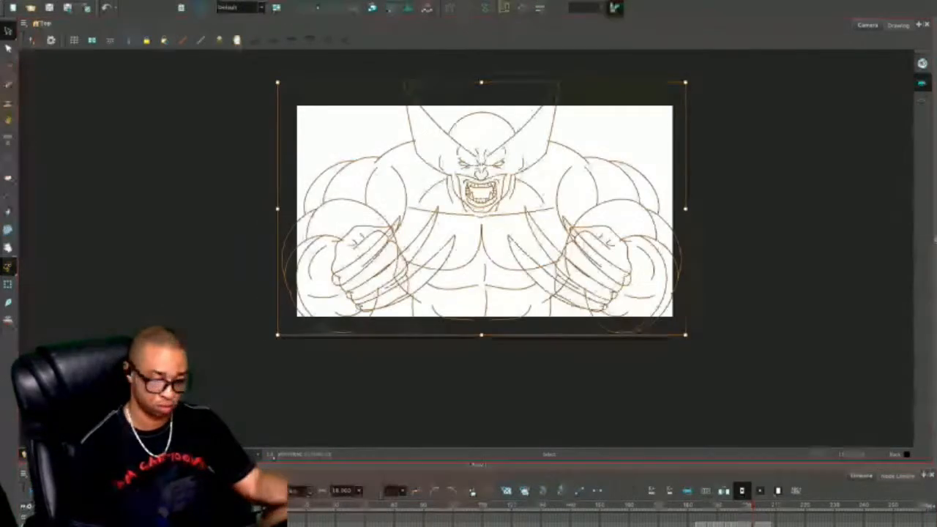
Flip back and forth through the neighbouring frames to check the clean outline against the poses before and after it.
key(.)
key(comma)
key(period)
key(comma)
key(period)
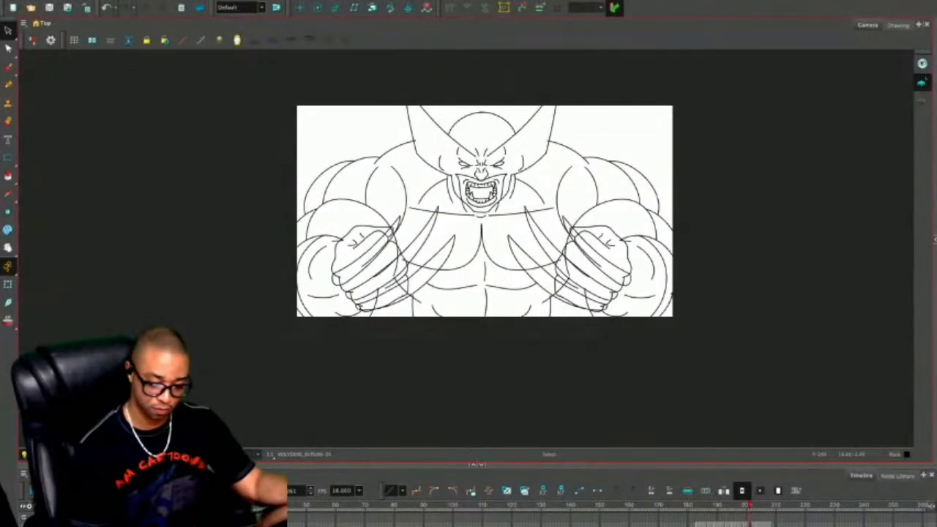
key(comma)
key(comma)
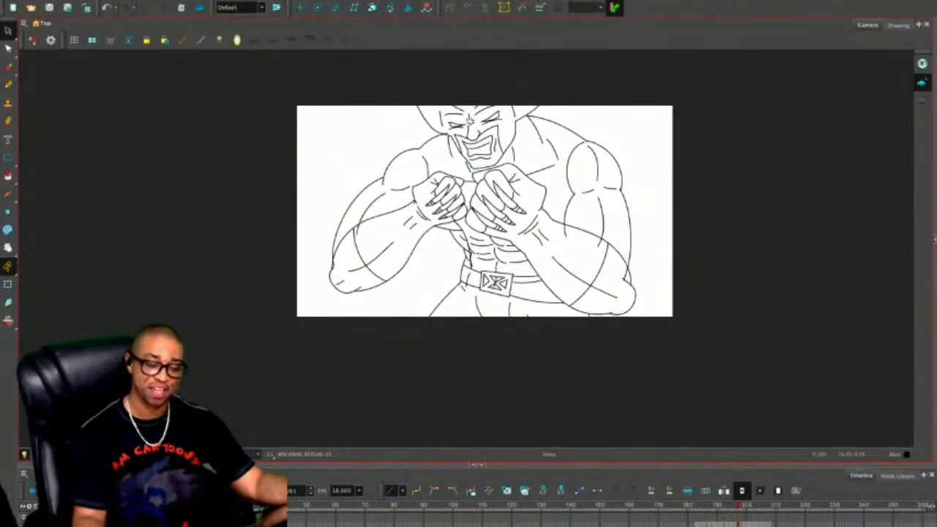
key(comma)
key(period)
key(period)
key(period)
key(period)
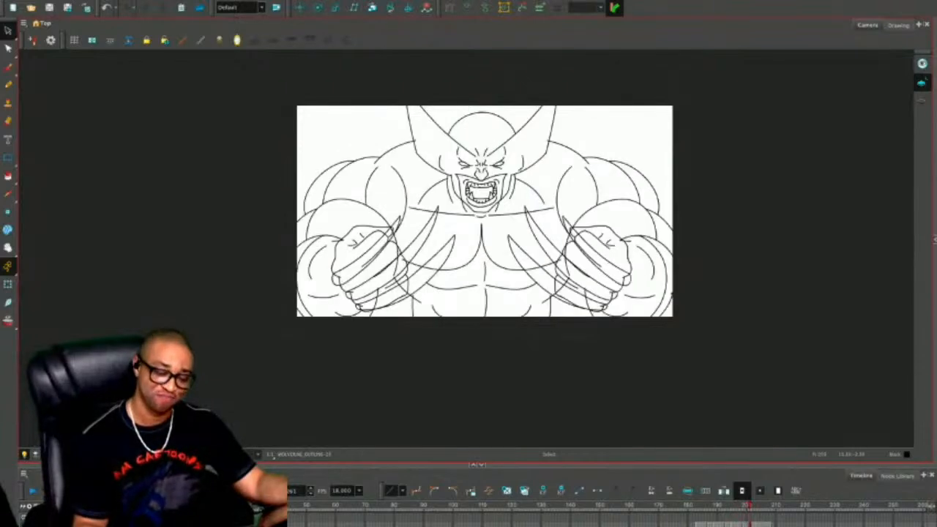
key(period)
key(period)
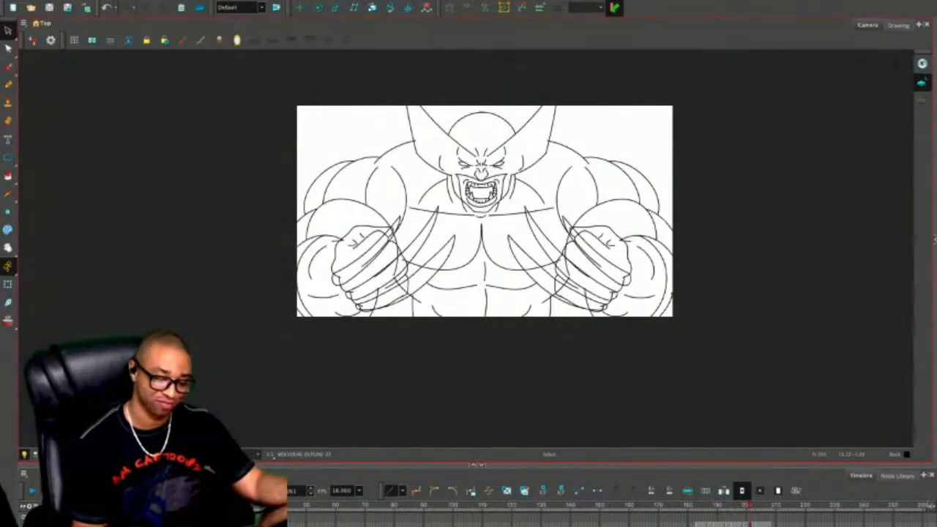
key(comma)
key(period)
key(comma)
key(period)
key(period)
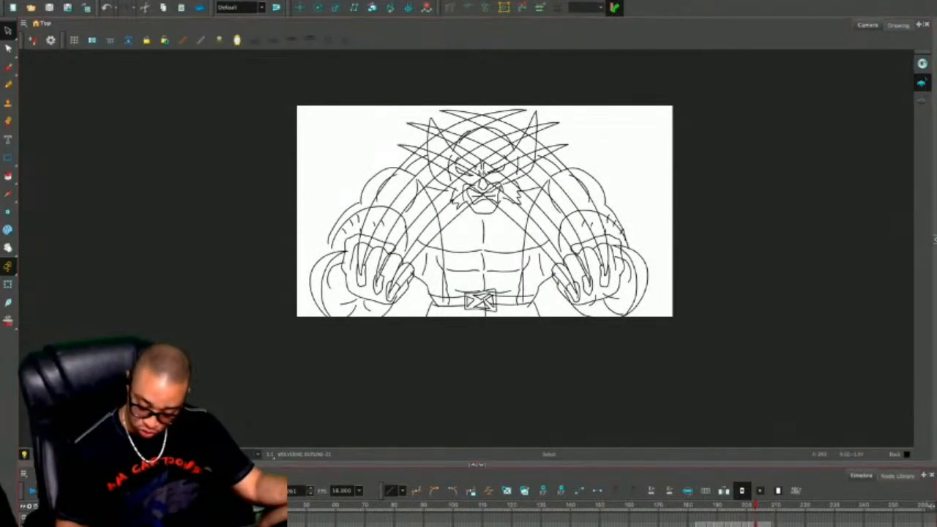
Select the whole outline on the FACE_OUTLINE layer at frame 204 and delete it.
key(period)
key(ctrl+a)
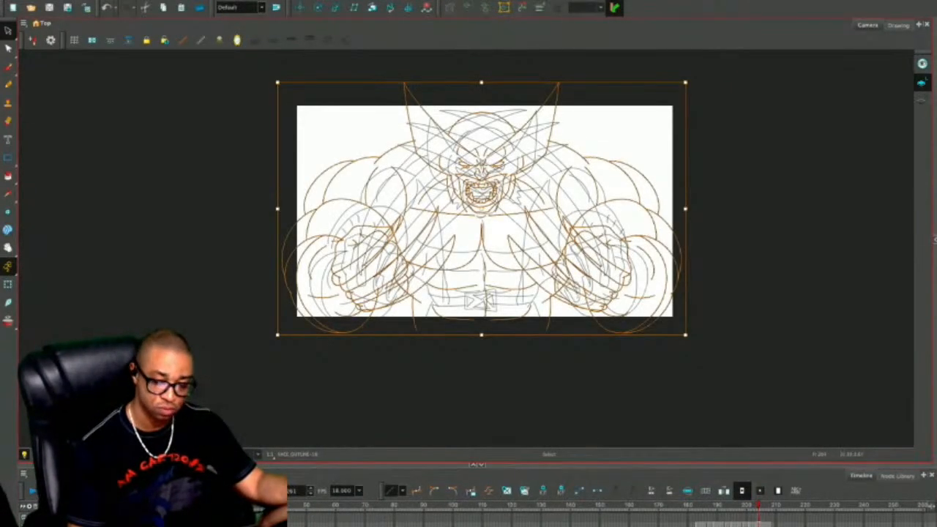
key(Escape)
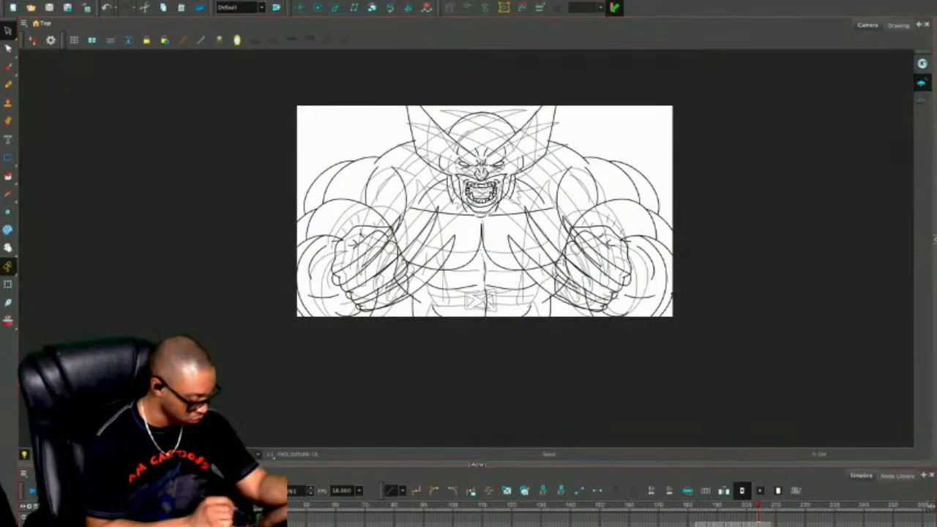
key(alt+o)
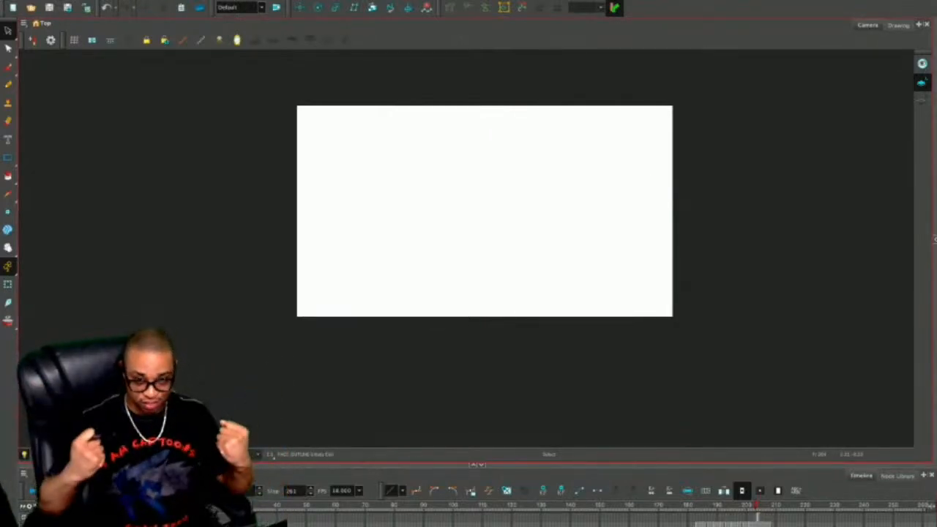
key(.)
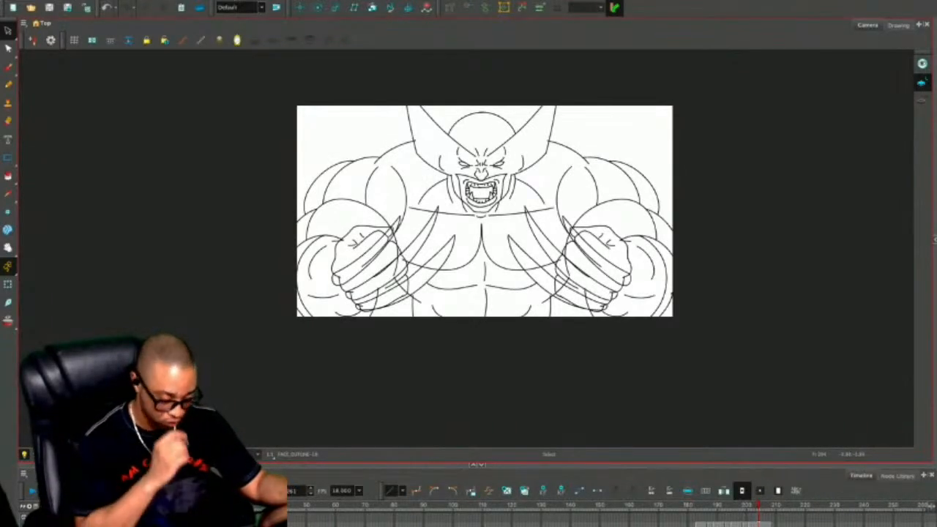
click(366, 243)
key(Escape)
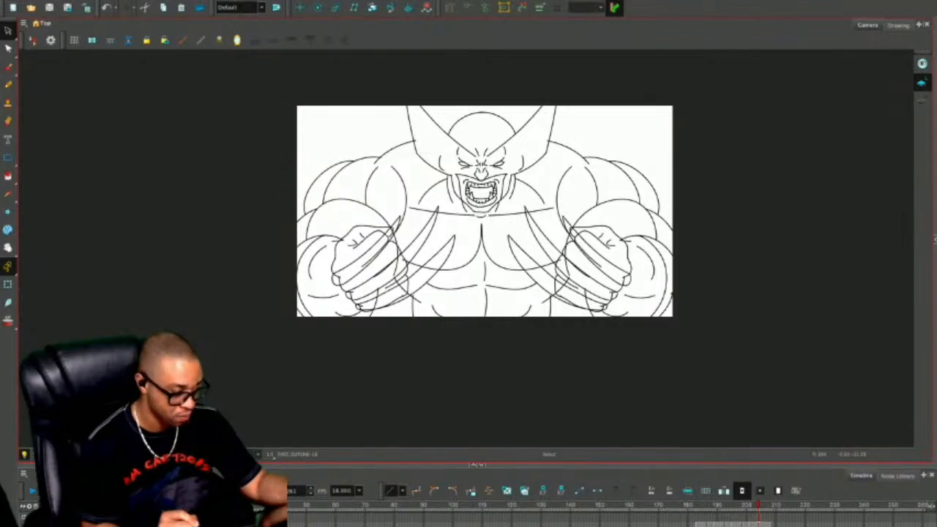
key(ctrl+a)
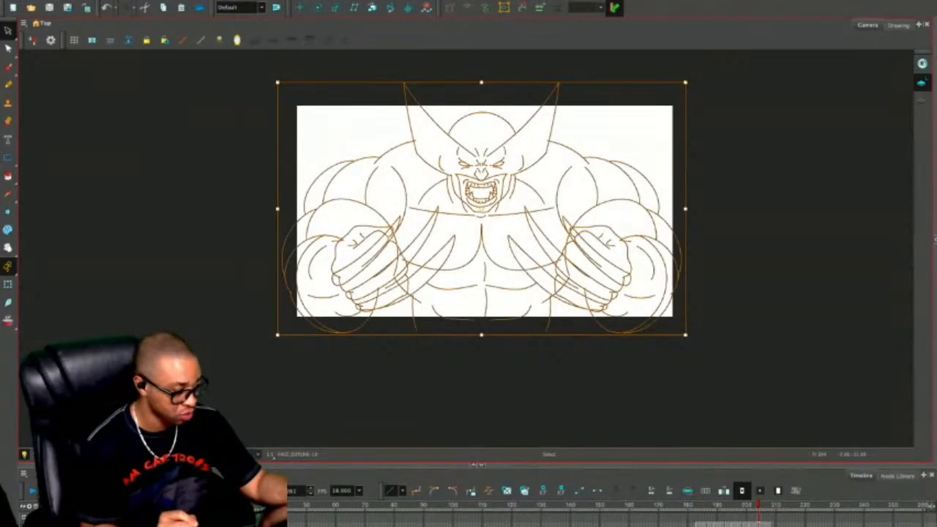
key(Delete)
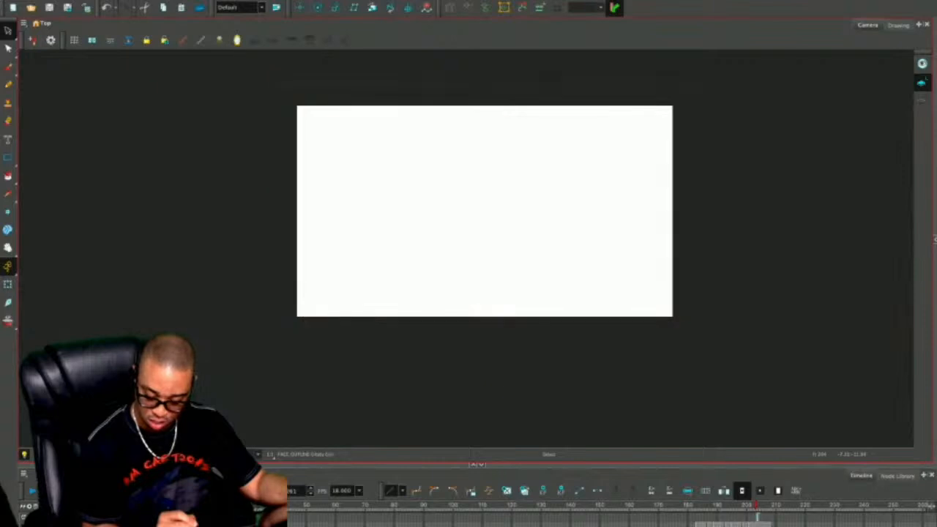
Restore the deleted outline and delete its right-hand arm and the right half of the torso lines.
key(ctrl+z)
key(comma)
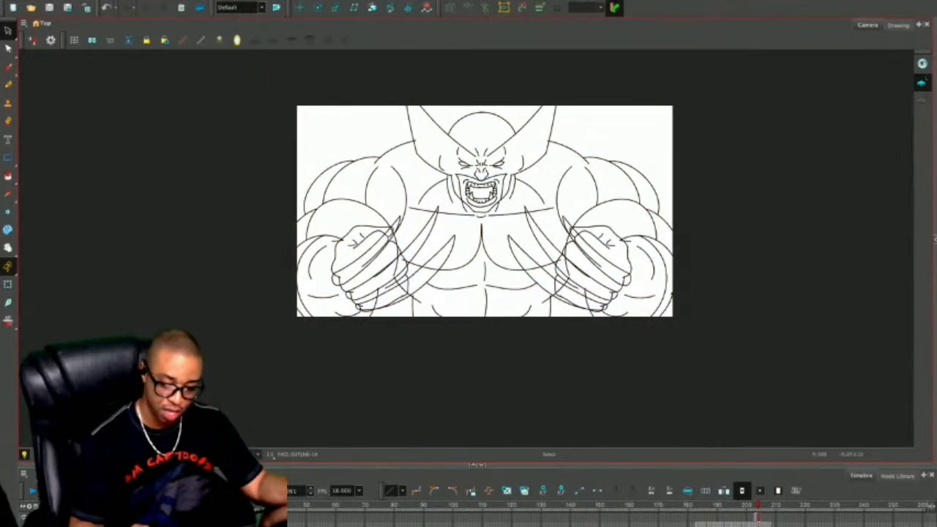
click(608, 242)
drag(607, 242, 769, 207)
key(Delete)
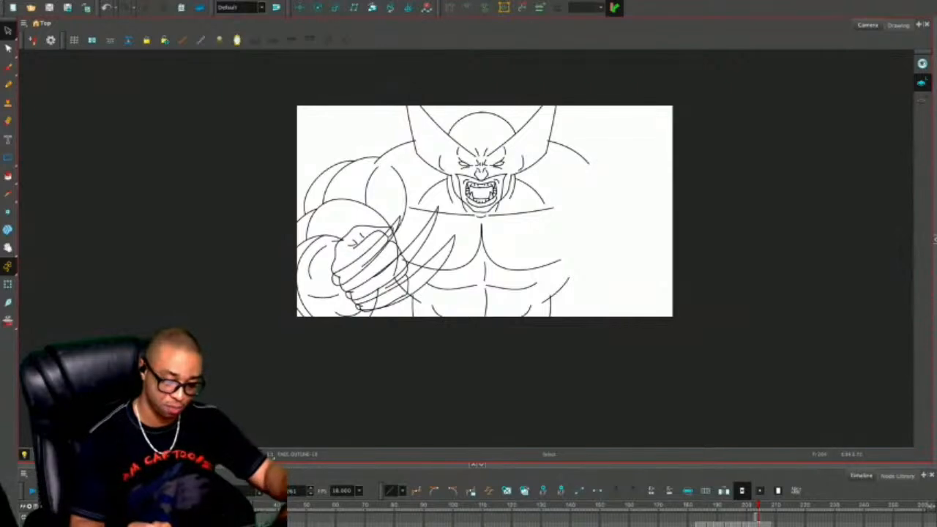
mouse_move(590, 143)
mouse_down()
mouse_move(516, 279)
mouse_move(601, 253)
mouse_move(597, 152)
mouse_up()
key(Delete)
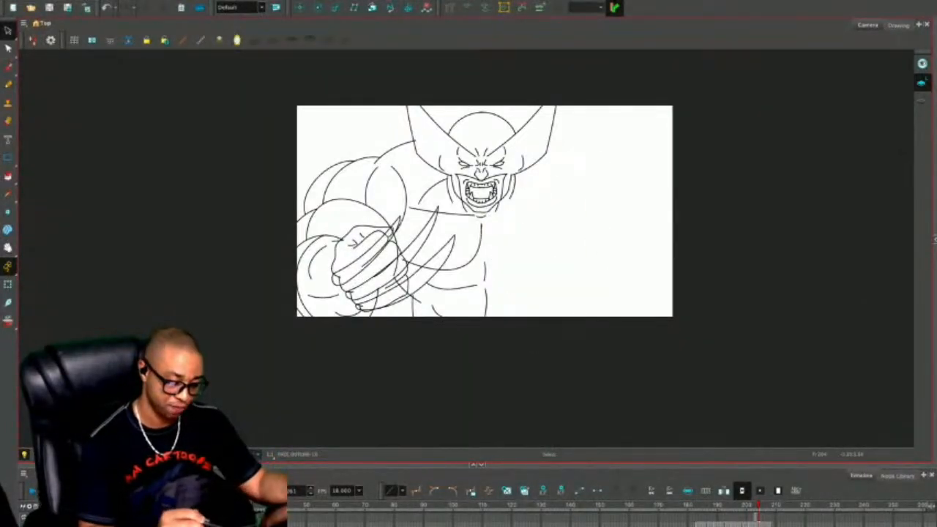
Show the rough sketch beneath the outline and move the remaining clawed arm outside the camera frame, to the left of the figure.
key(2)
click(344, 252)
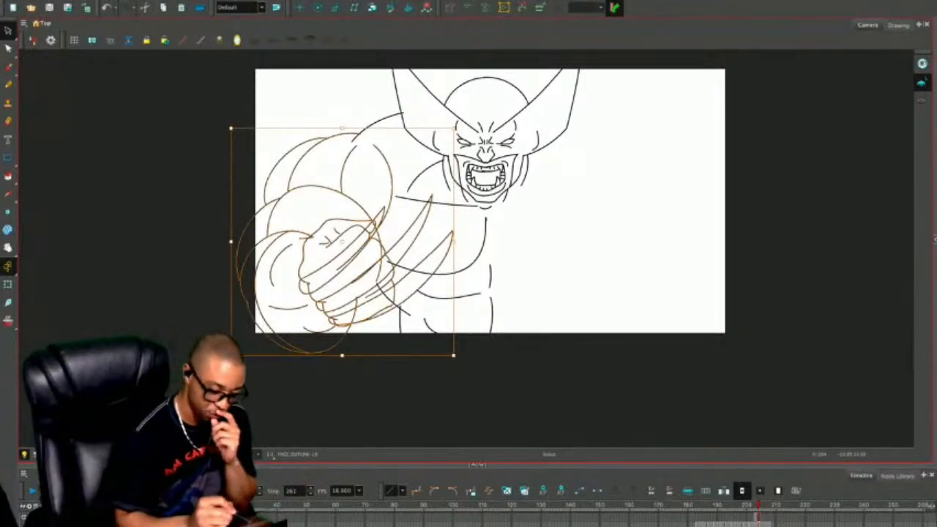
key(Escape)
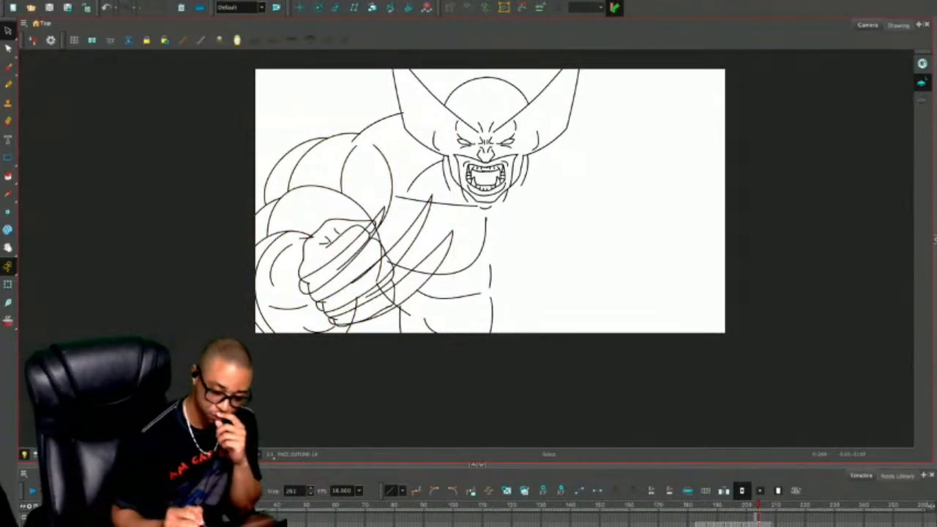
mouse_move(364, 255)
mouse_down()
mouse_move(368, 150)
mouse_move(303, 363)
mouse_move(357, 347)
mouse_up()
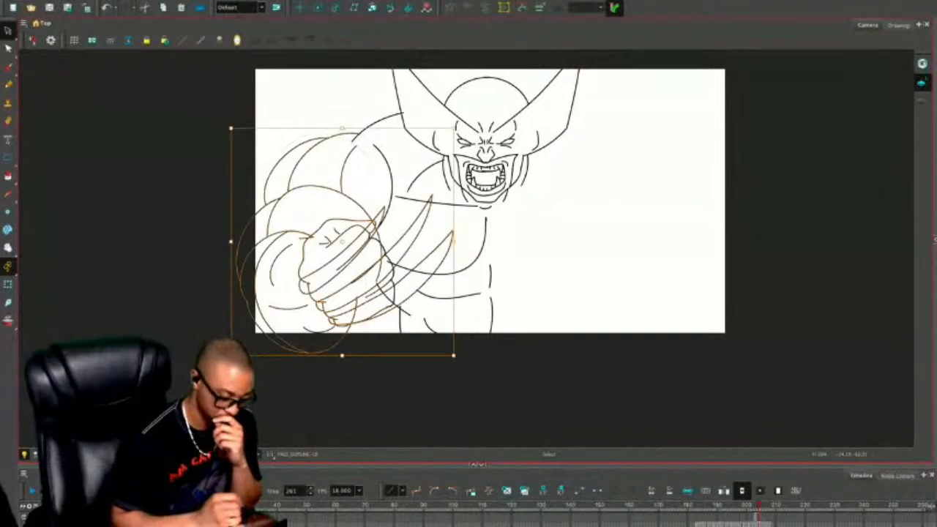
key(alt+o)
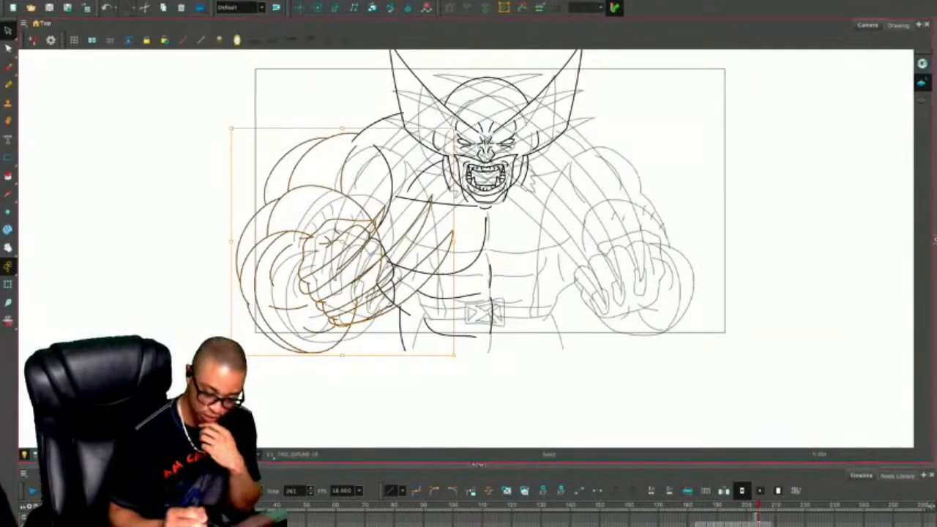
drag(333, 226, 122, 262)
key(Escape)
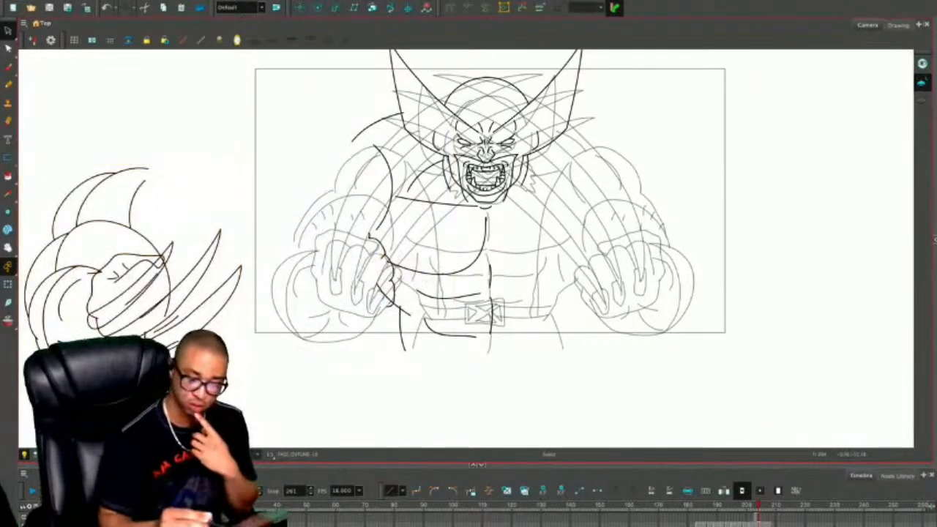
Select the leftover shoulder, chest and torso lines below the head and delete them.
mouse_move(366, 107)
mouse_down()
mouse_move(325, 209)
mouse_move(414, 398)
mouse_move(468, 390)
mouse_move(494, 233)
mouse_up()
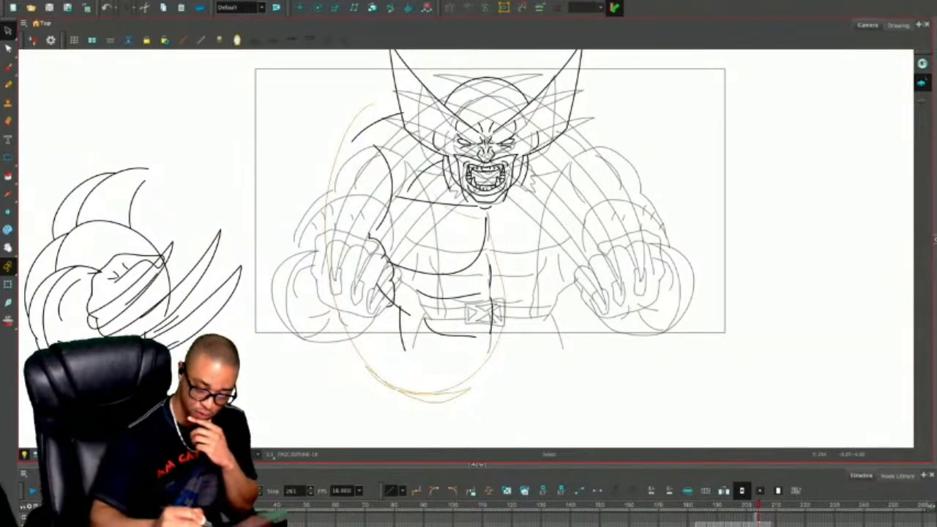
drag(372, 104, 348, 103)
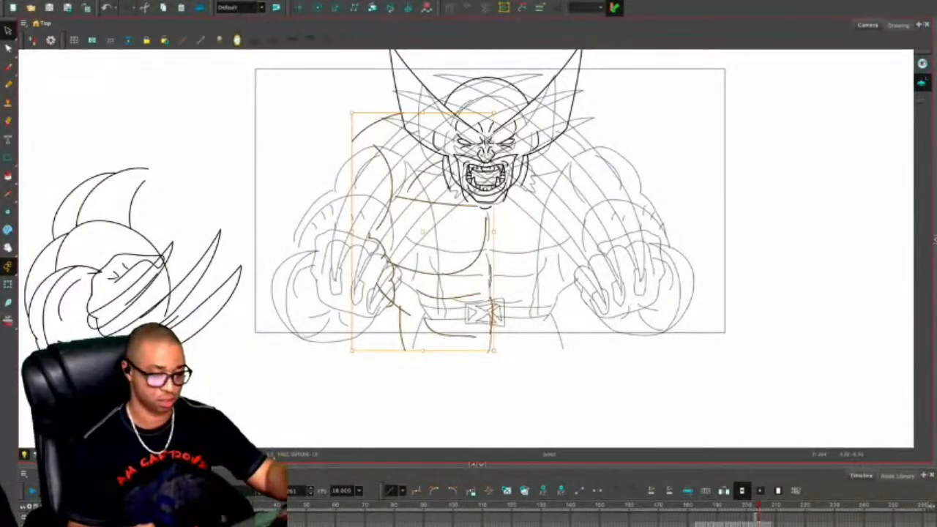
key(Delete)
Scale down the masked head outline and position it over the head in the rough sketch.
key(2)
drag(466, 248, 429, 401)
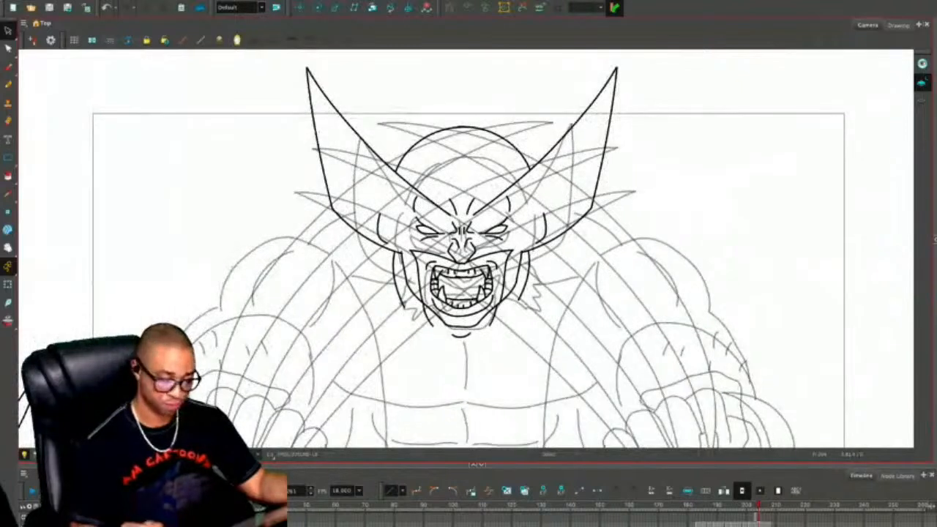
mouse_move(672, 104)
mouse_down()
mouse_move(292, 283)
mouse_move(562, 353)
mouse_up()
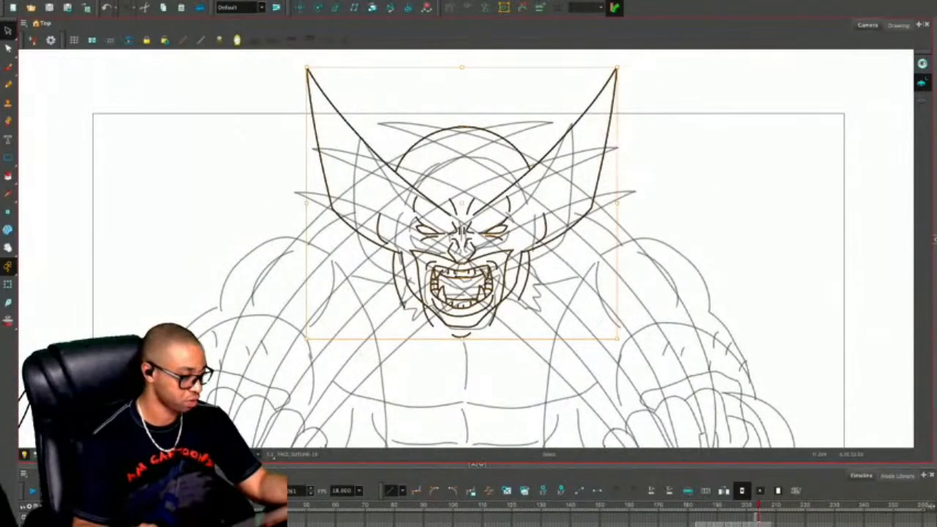
drag(617, 67, 544, 131)
drag(425, 235, 466, 238)
drag(584, 133, 613, 107)
drag(481, 292, 467, 293)
key(Escape)
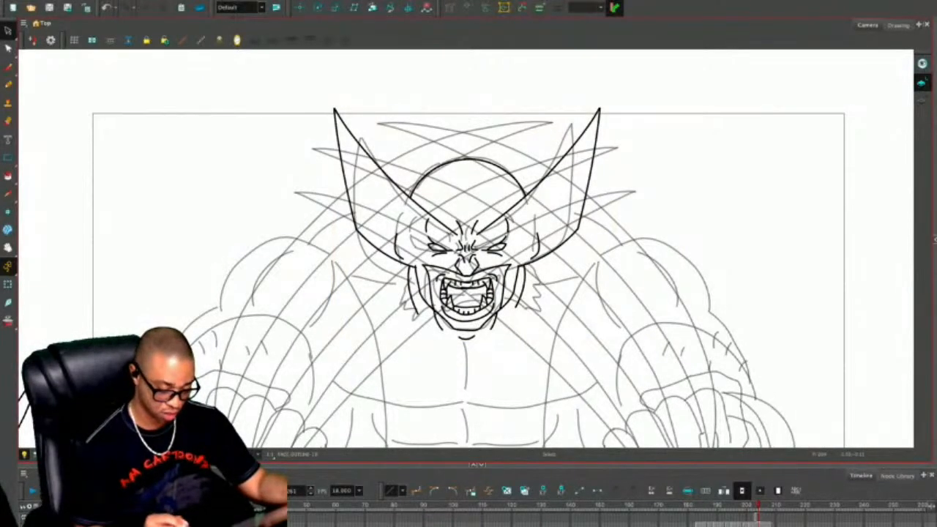
Draw the left-hand shoulder line and upper-arm muscle curves with the Pencil tool, redrawing strokes that miss.
drag(458, 310, 469, 263)
key(.)
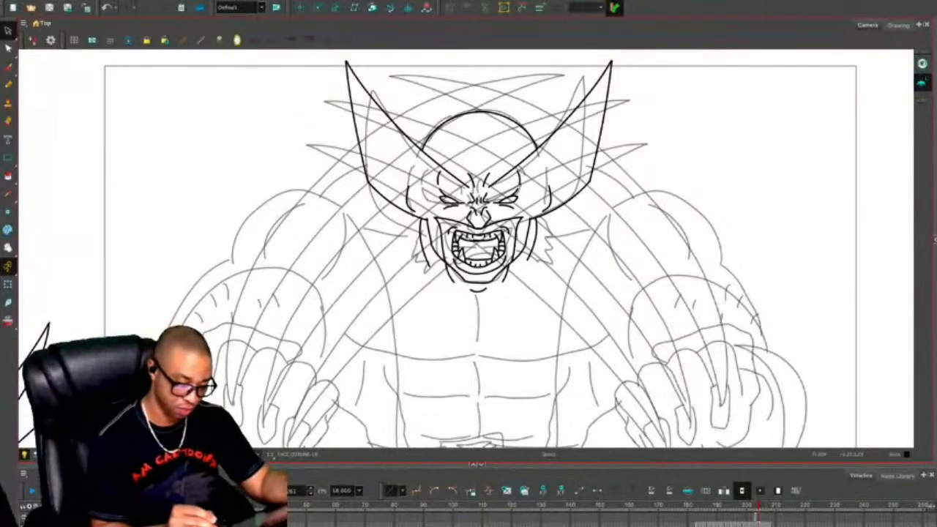
key(alt+b)
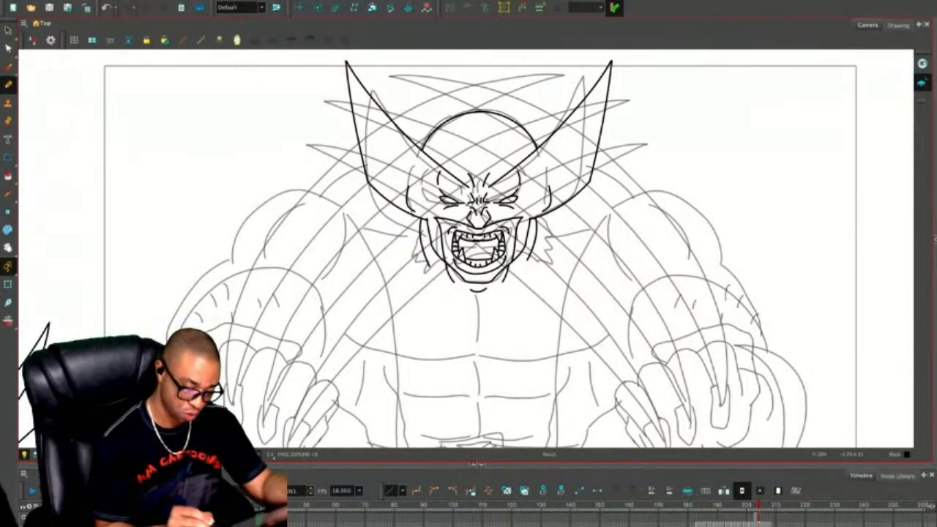
drag(347, 216, 303, 240)
mouse_move(342, 214)
mouse_down()
mouse_move(258, 229)
mouse_move(233, 278)
mouse_up()
key(ctrl+z)
drag(350, 245, 329, 309)
drag(335, 217, 253, 277)
mouse_move(283, 229)
mouse_down()
mouse_move(261, 238)
mouse_move(230, 281)
mouse_up()
key(ctrl+z)
mouse_move(298, 226)
mouse_down()
mouse_move(255, 242)
mouse_move(232, 290)
mouse_up()
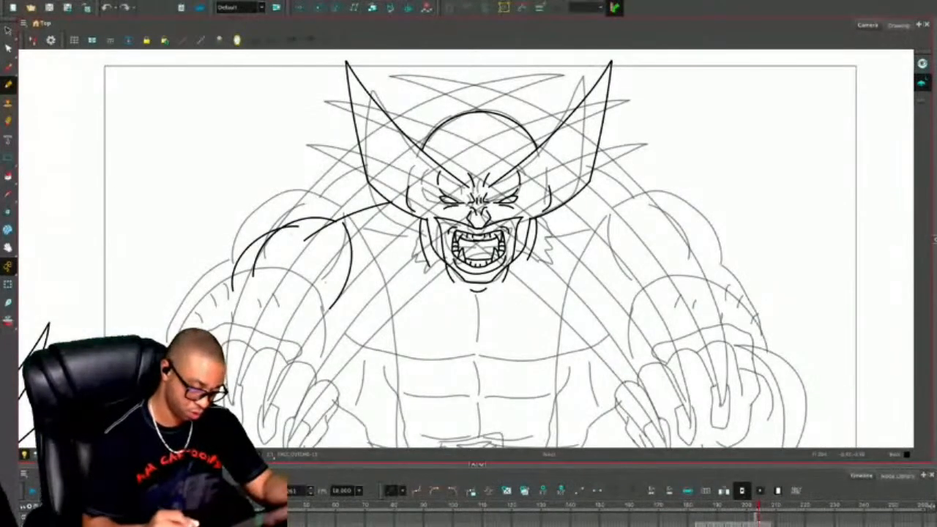
Draw the rounded forearm shapes and the large lower-arm curve beneath the left-hand upper arm.
drag(326, 282, 375, 199)
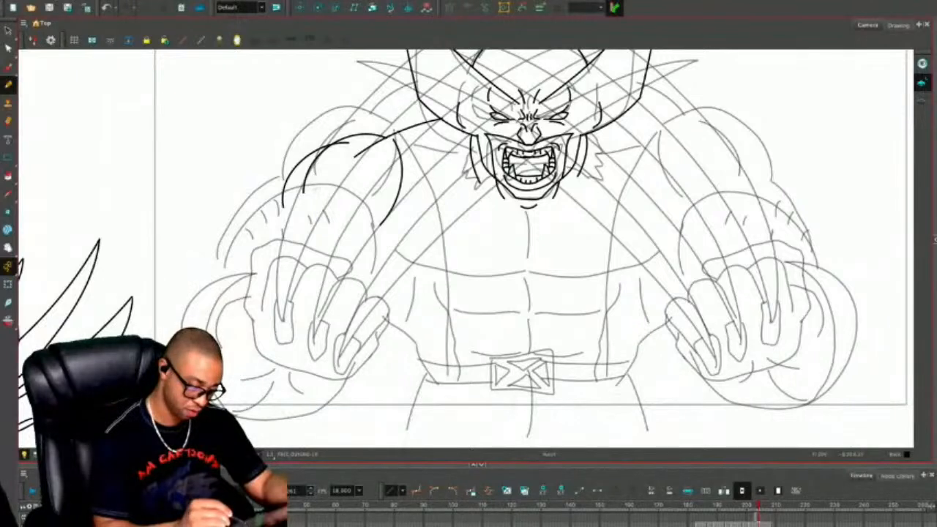
mouse_move(271, 227)
mouse_down()
mouse_move(324, 192)
mouse_move(367, 219)
mouse_move(372, 281)
mouse_move(331, 323)
mouse_move(370, 293)
mouse_move(381, 235)
mouse_move(373, 209)
mouse_move(364, 197)
mouse_move(318, 190)
mouse_move(261, 263)
mouse_move(294, 331)
mouse_move(340, 330)
mouse_up()
key(ctrl+z)
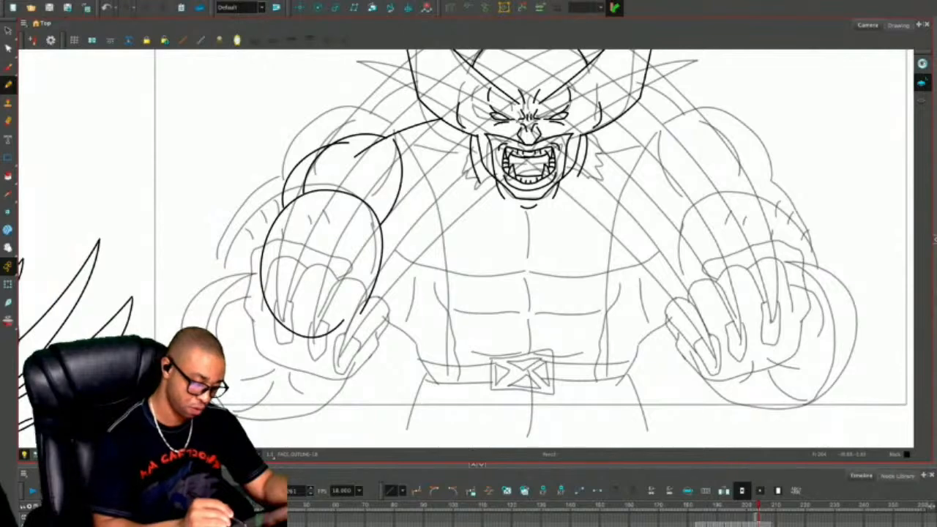
mouse_move(293, 196)
mouse_down()
mouse_move(236, 293)
mouse_move(263, 335)
mouse_up()
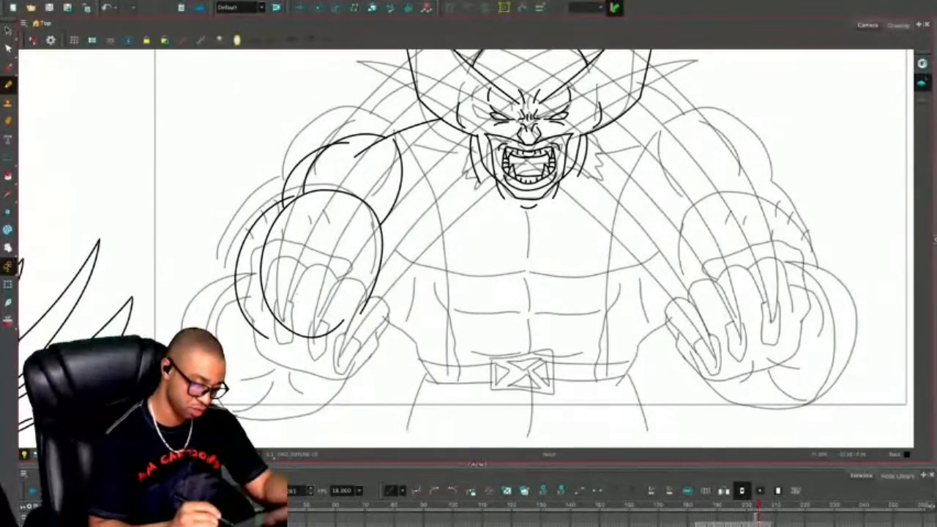
key(f)
key(g)
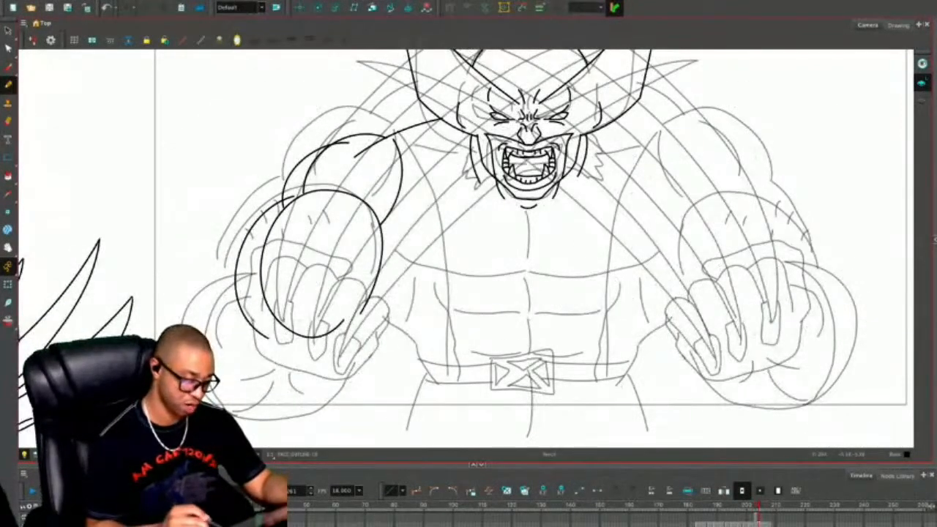
drag(357, 264, 371, 247)
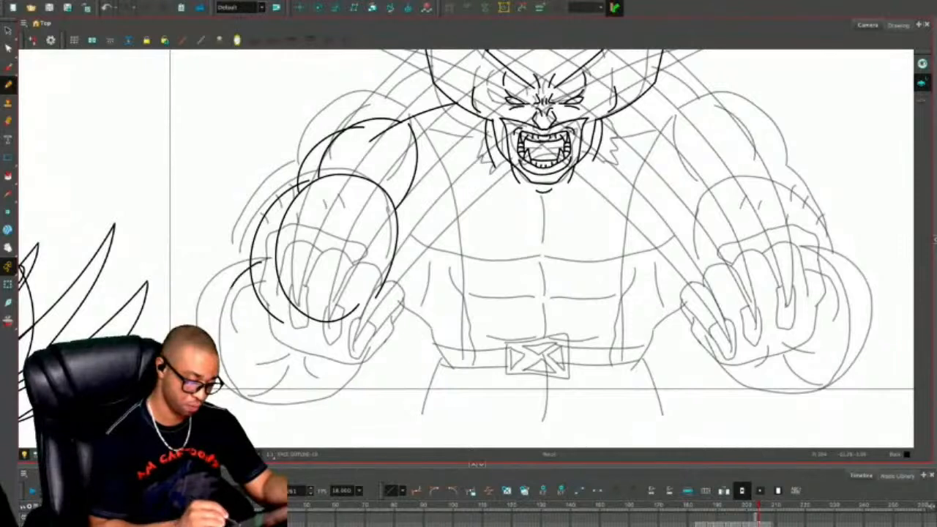
drag(247, 389, 270, 401)
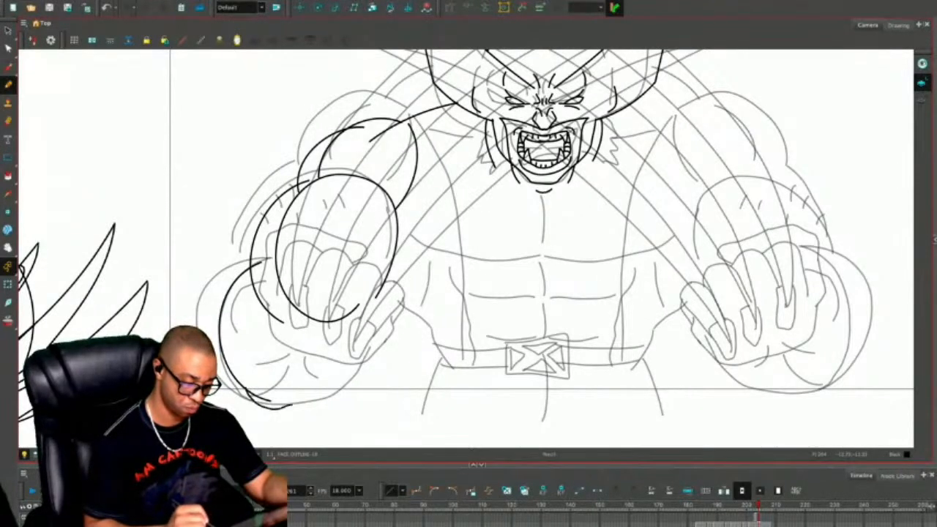
drag(373, 351, 383, 324)
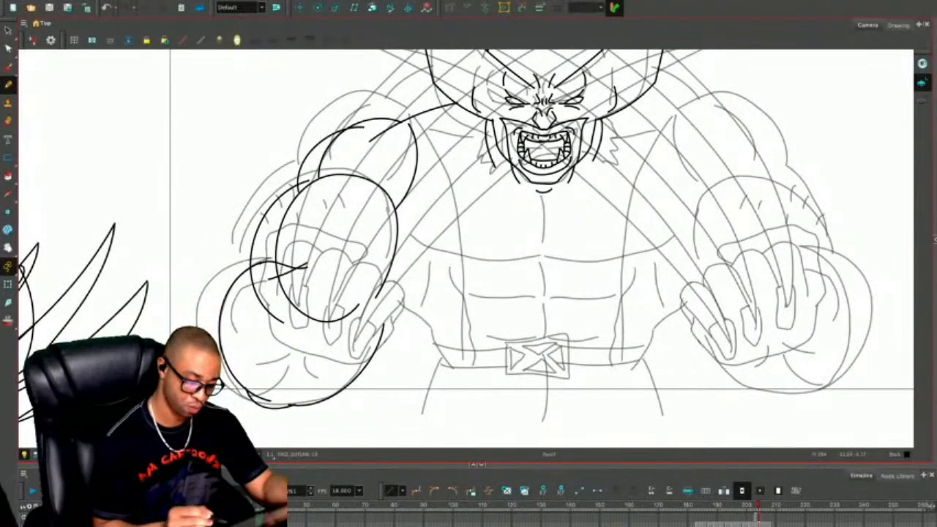
Delete the arm lines around the parked fist outside the camera frame, keeping the fist and claws.
key(1)
key(1)
drag(366, 236, 409, 233)
key(alt+s)
mouse_move(295, 164)
mouse_down()
mouse_move(256, 358)
mouse_move(337, 183)
mouse_up()
key(Delete)
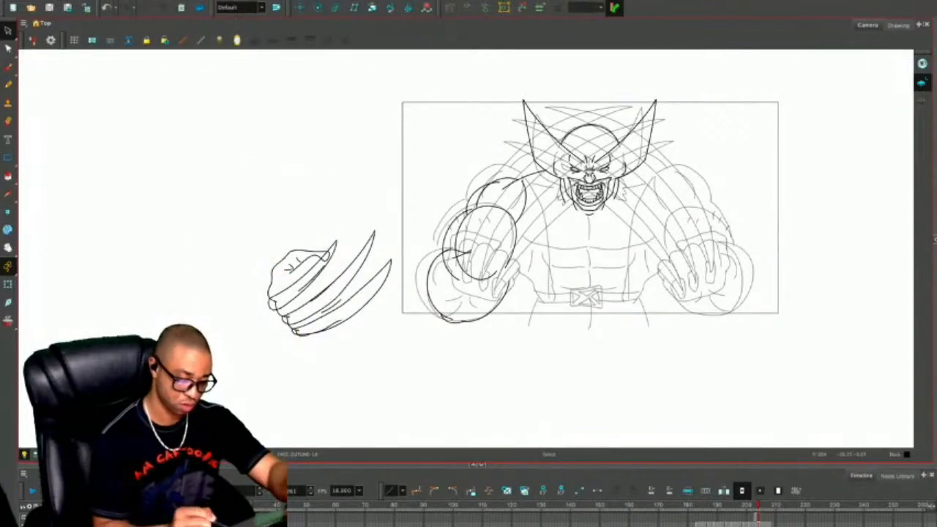
Replace the parked fist with a fresh copy of the clawed arm from the neighbouring frame, placed outside the camera frame.
click(342, 260)
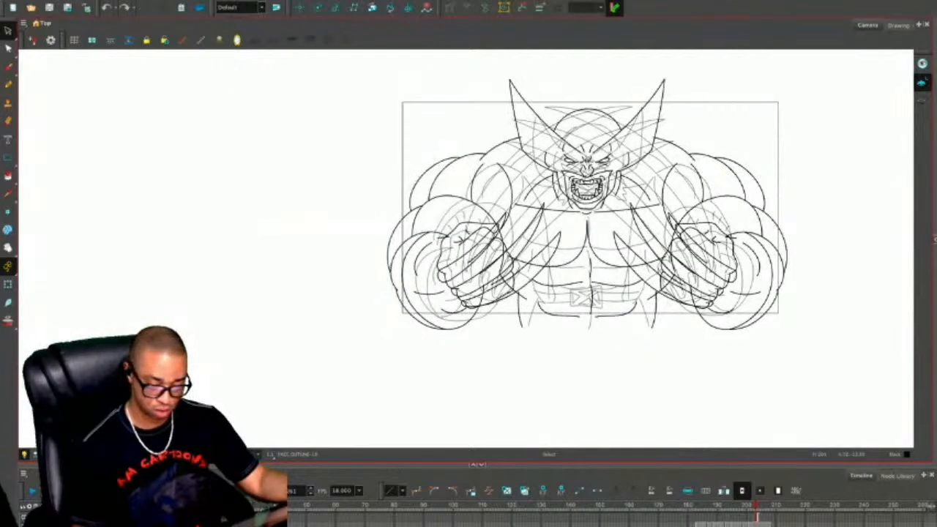
click(498, 232)
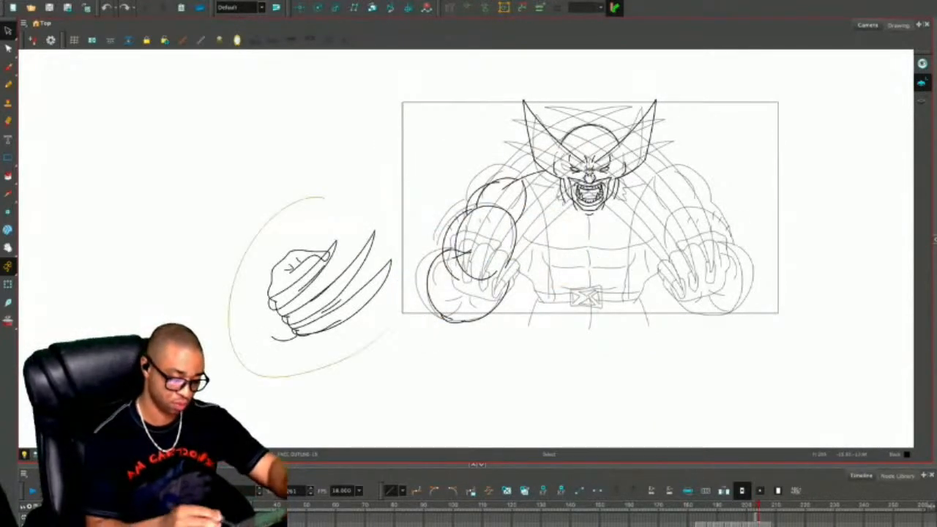
key(Delete)
key(ctrl+v)
drag(486, 240, 262, 289)
mouse_move(224, 369)
mouse_down()
mouse_move(152, 245)
mouse_move(219, 172)
mouse_move(330, 308)
mouse_up()
key(Delete)
key(ctrl+z)
mouse_move(371, 207)
mouse_down()
mouse_move(291, 387)
mouse_move(366, 344)
mouse_up()
key(Delete)
key(ctrl+z)
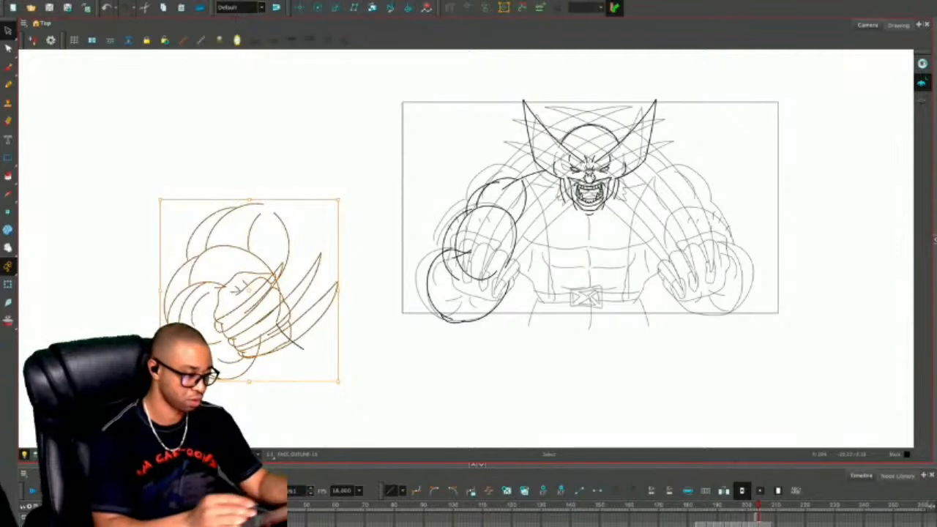
Delete the arm lines, stray torso line and claws from the pasted copy, leaving only the closed fist.
mouse_move(256, 173)
mouse_down()
mouse_move(224, 269)
mouse_move(285, 220)
mouse_up()
key(Delete)
click(296, 341)
key(Delete)
drag(166, 265, 262, 374)
key(Delete)
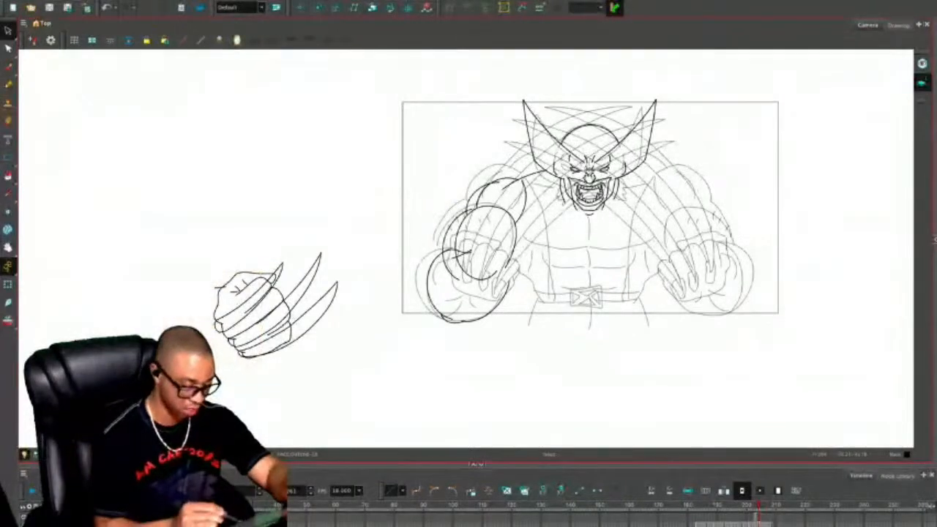
drag(595, 193, 626, 186)
key(Delete)
key(Delete)
Scale down the fist, adjust its angle and place it over the rough sketch's hand on the redrawn arm.
drag(300, 234, 238, 253)
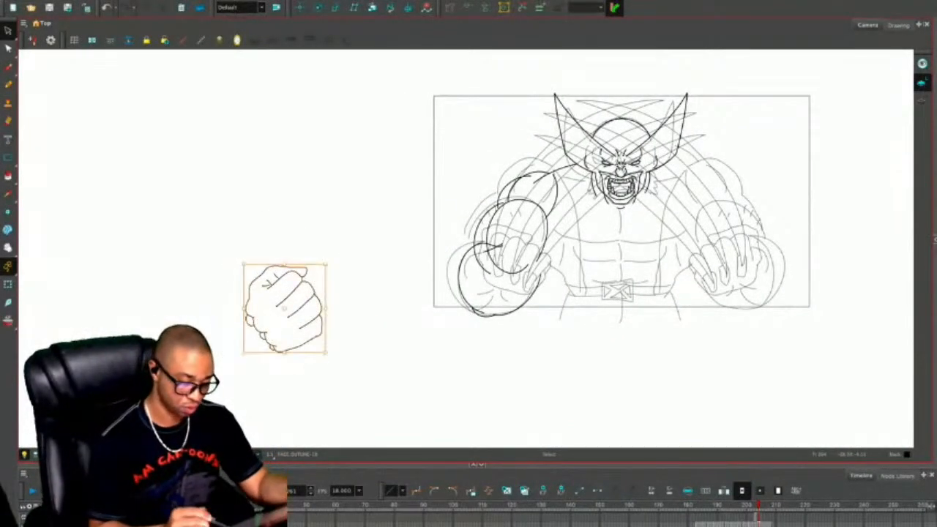
drag(286, 307, 288, 307)
drag(367, 312, 386, 301)
mouse_move(430, 255)
mouse_down()
mouse_move(417, 247)
mouse_move(428, 287)
mouse_move(401, 251)
mouse_up()
click(400, 248)
drag(387, 306, 521, 263)
key(Escape)
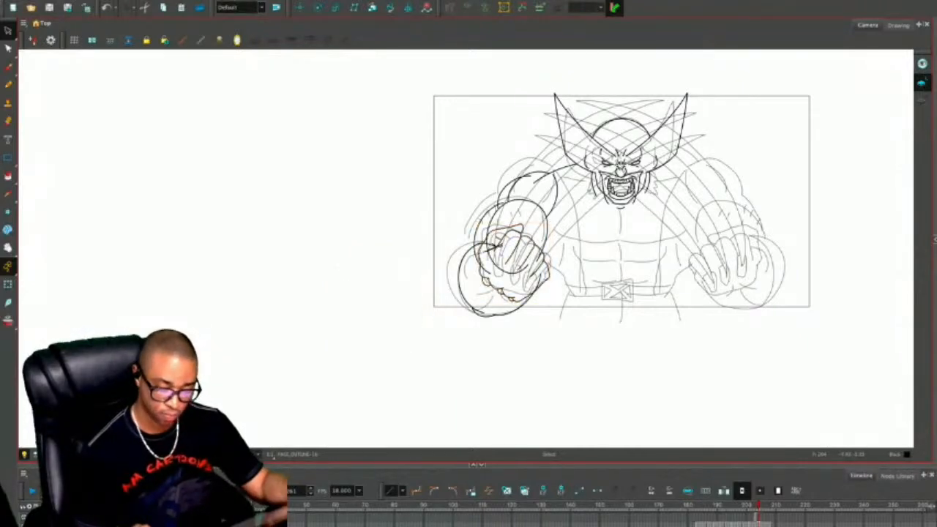
key(2)
key(2)
drag(701, 193, 496, 284)
key(alt+slash)
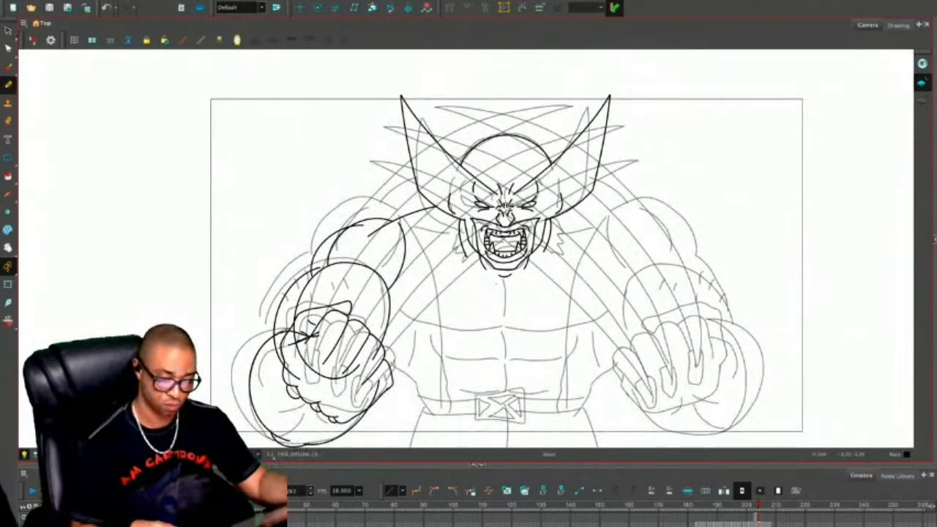
key(alt+s)
click(519, 184)
mouse_move(524, 60)
mouse_down()
mouse_move(445, 53)
mouse_move(434, 186)
mouse_move(570, 299)
mouse_move(635, 107)
mouse_up()
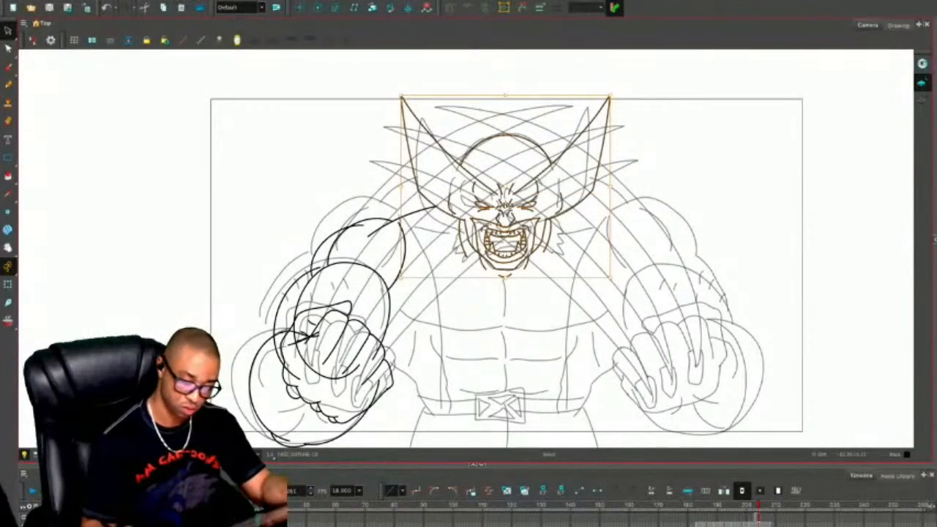
key(Escape)
Hide the rough sketch and draw two long curves with the Pencil tool for a claw sweeping from the fist across the face.
key(alt+/)
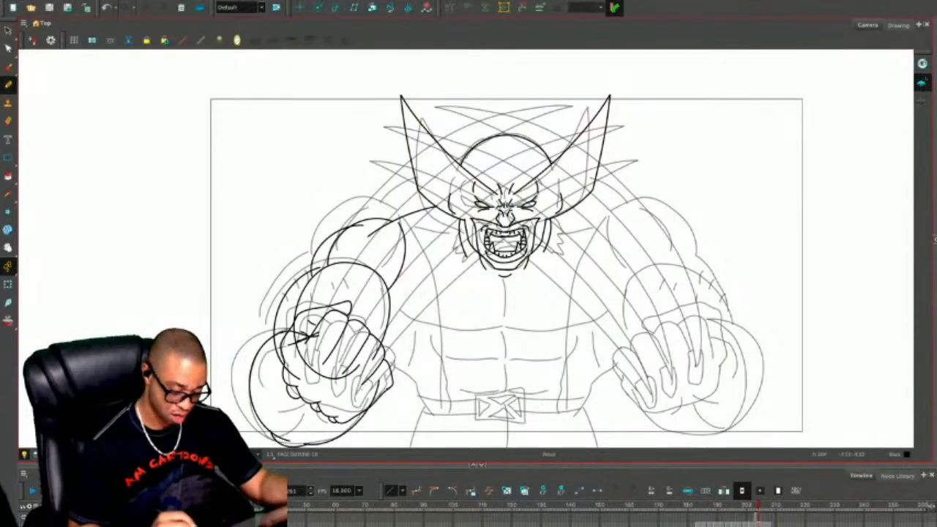
key(d)
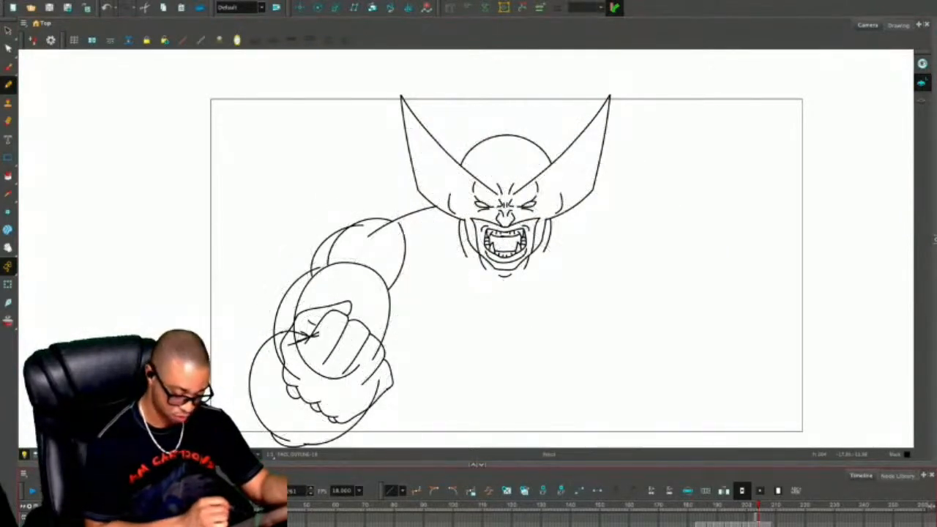
mouse_move(344, 410)
mouse_down()
mouse_move(644, 199)
mouse_move(736, 188)
mouse_up()
mouse_move(331, 416)
mouse_down()
mouse_move(384, 333)
mouse_move(753, 185)
mouse_move(789, 194)
mouse_up()
key(alt+s)
key(Down)
key(Down)
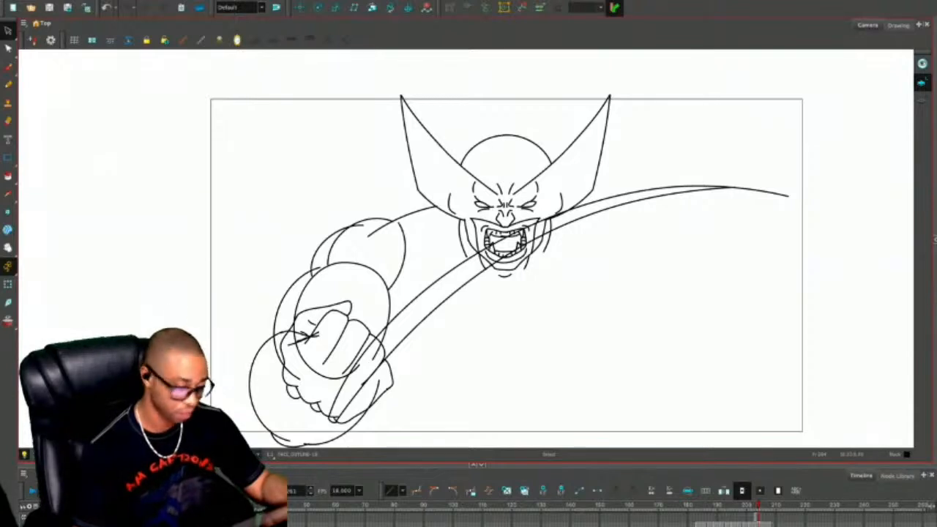
Delete the excess line extending past the tip of the first claw.
key(alt+e)
key(alt+s)
click(767, 191)
key(Delete)
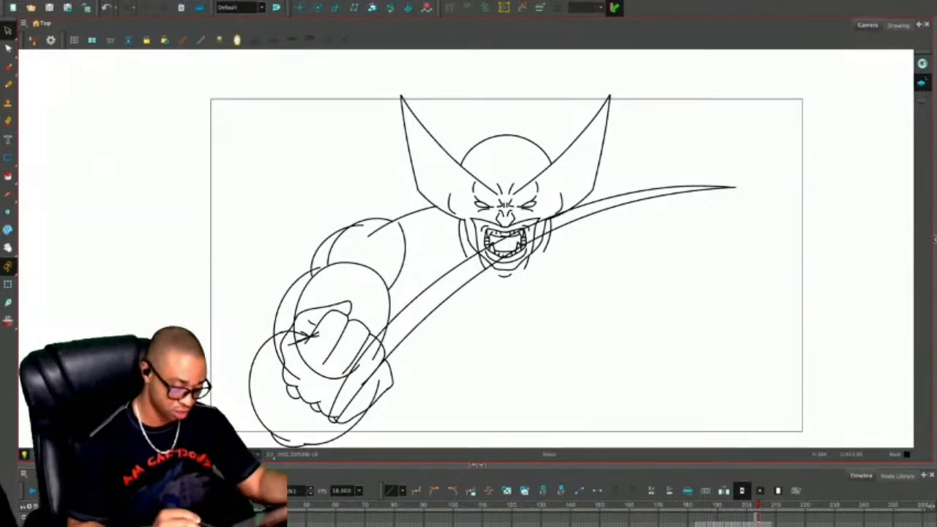
Draw a second claw above the first with two long Pencil curves from the fist and erase the overshoot at its tip.
key(alt+b)
mouse_move(329, 410)
mouse_down()
mouse_move(340, 384)
mouse_move(538, 218)
mouse_move(706, 173)
mouse_up()
mouse_move(329, 403)
mouse_down()
mouse_move(449, 241)
mouse_move(752, 177)
mouse_move(712, 170)
mouse_move(728, 168)
mouse_up()
key(alt+s)
click(701, 173)
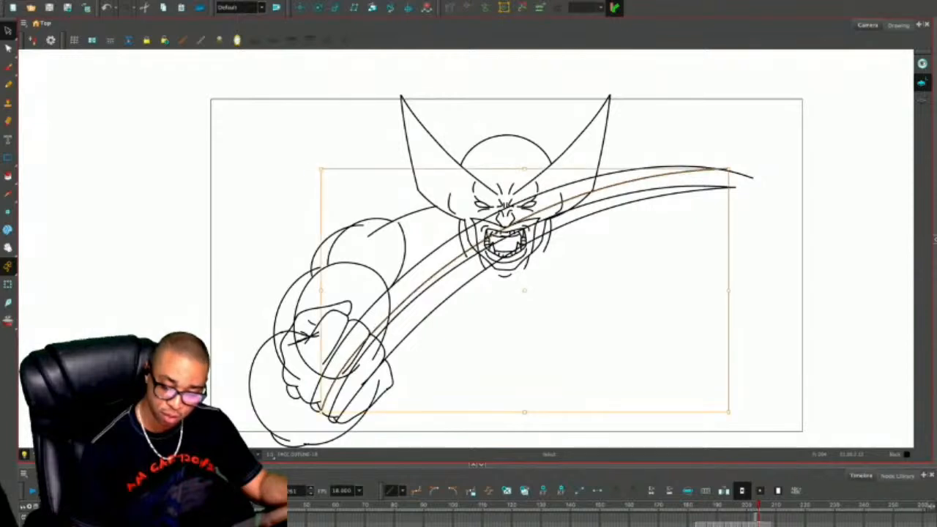
click(736, 149)
key(alt+e)
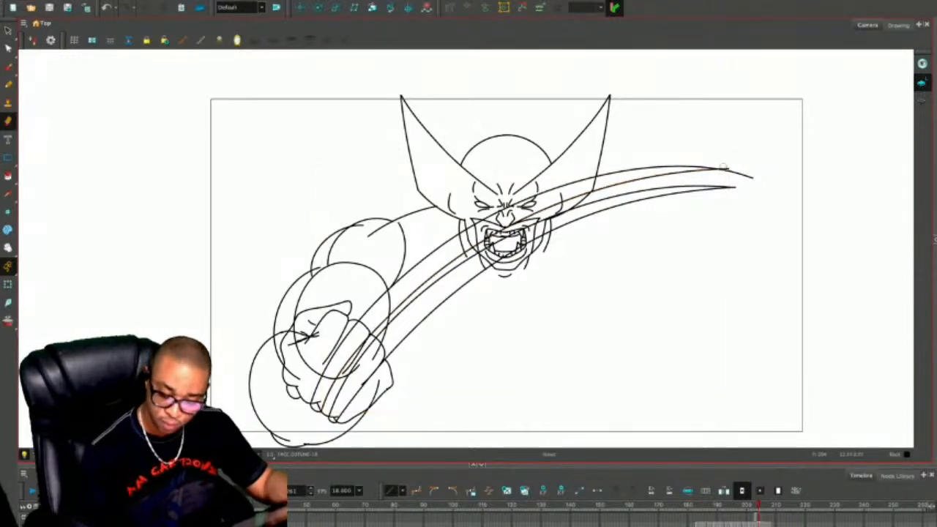
drag(722, 169, 756, 179)
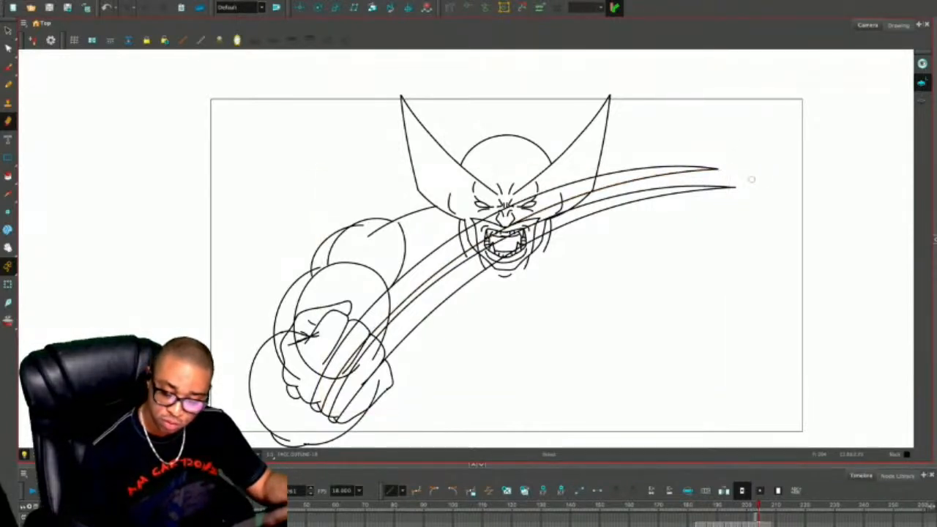
Draw the third claw above the other two with two long curves and erase the excess line past its tip.
key(alt+slash)
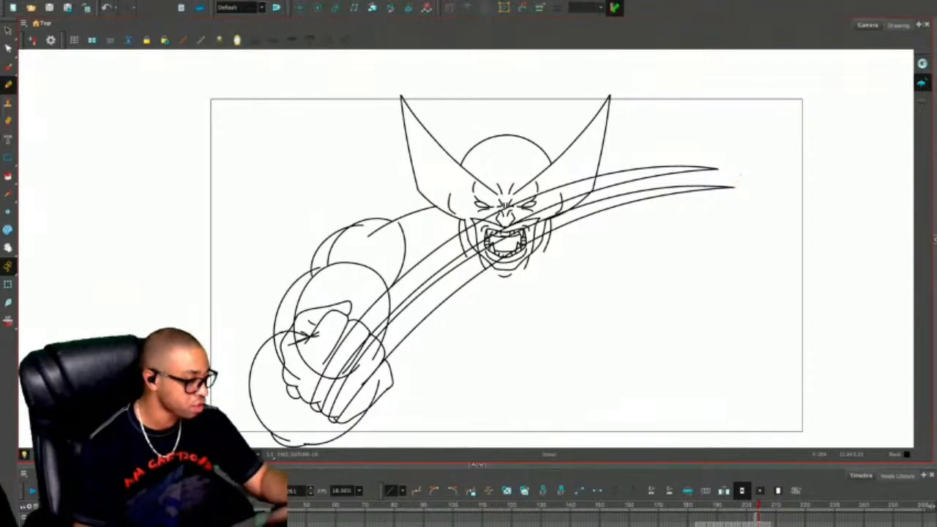
mouse_move(301, 395)
mouse_down()
mouse_move(552, 176)
mouse_move(743, 150)
mouse_up()
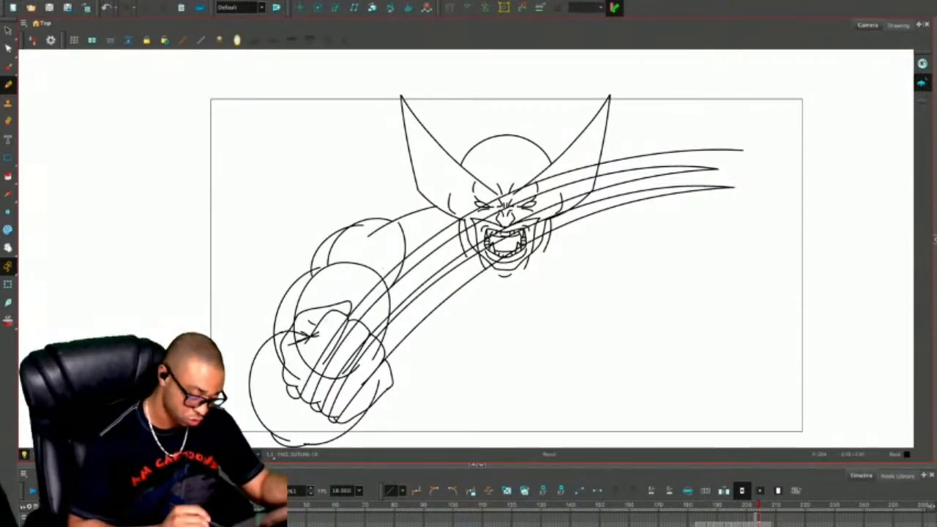
mouse_move(307, 374)
mouse_down()
mouse_move(483, 187)
mouse_move(753, 148)
mouse_move(775, 158)
mouse_move(745, 148)
mouse_move(752, 151)
mouse_move(537, 221)
mouse_move(485, 257)
mouse_up()
key(alt+s)
click(736, 150)
key(Escape)
key(alt+e)
key(2)
key(2)
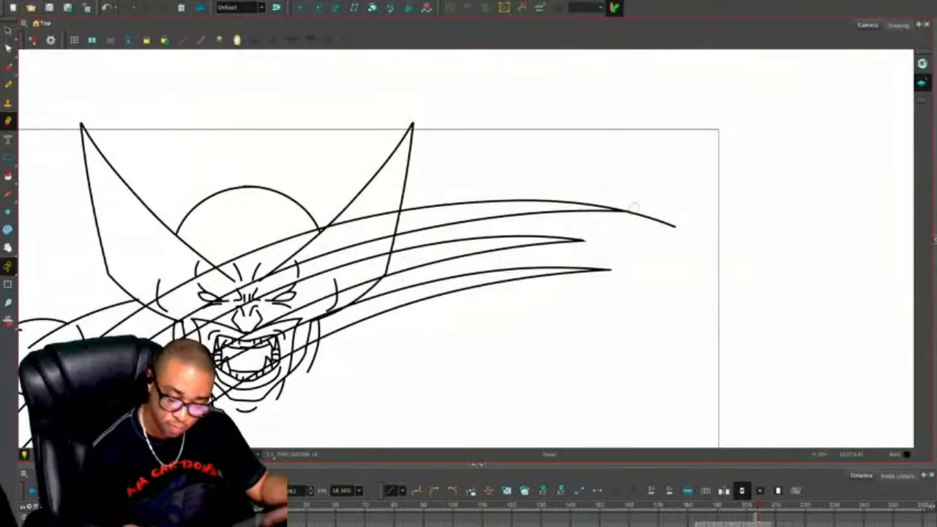
drag(623, 213, 669, 220)
key(ctrl+z)
key(1)
key(1)
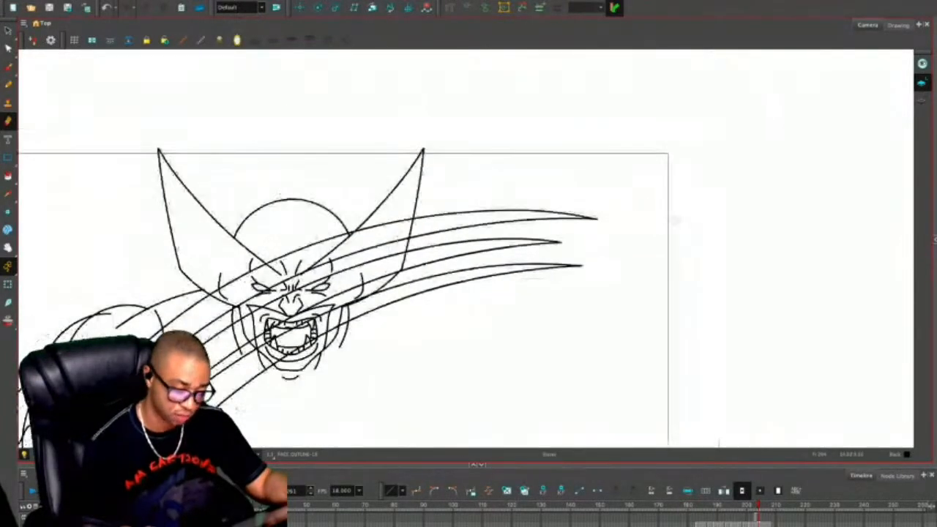
key(1)
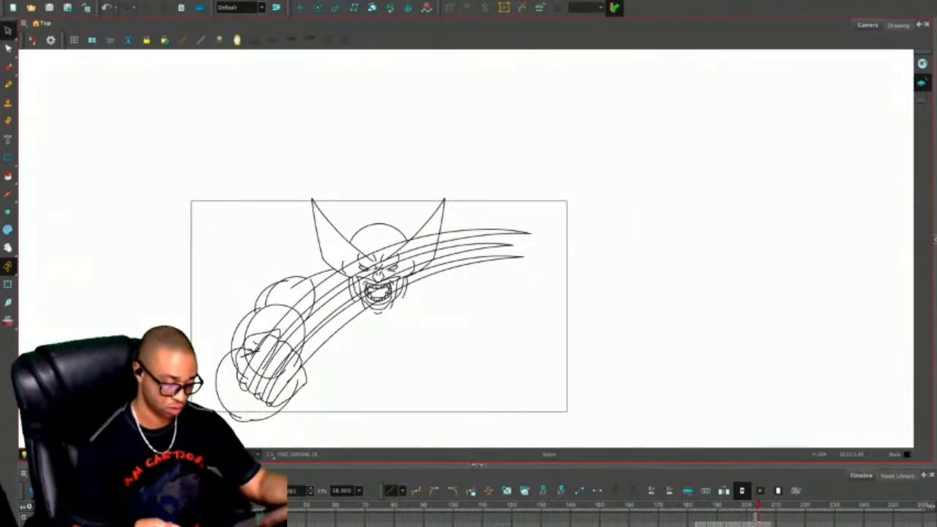
key(2)
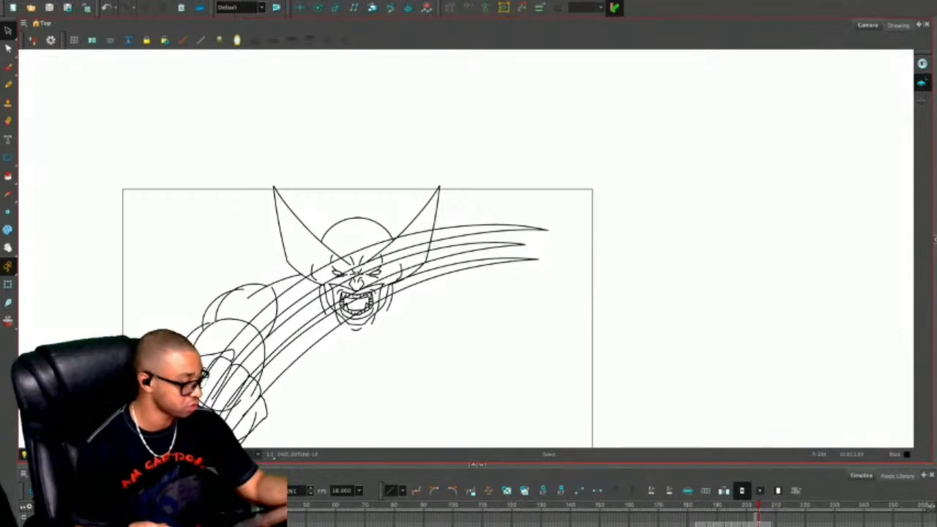
drag(431, 322, 520, 273)
drag(591, 145, 550, 242)
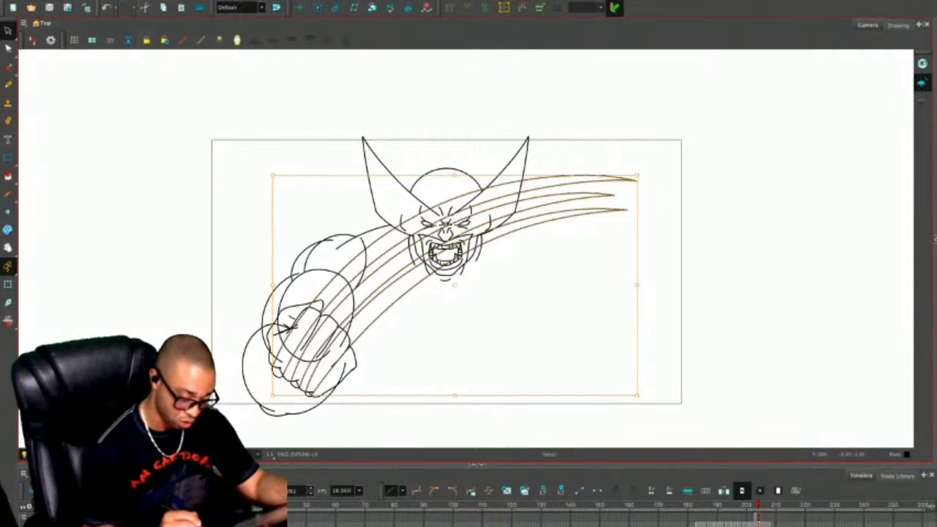
drag(408, 357, 380, 293)
key(Escape)
Delete the end of the upper arm's outer curve where it overlaps the neighbouring muscle.
key(2)
key(2)
drag(254, 249, 340, 277)
key(alt+slash)
key(alt+s)
click(349, 263)
key(Delete)
Replace the curve on the torso side of the upper arm with a fuller one reaching down to the forearm.
key(alt+slash)
mouse_move(348, 278)
mouse_down()
mouse_move(380, 260)
mouse_move(395, 289)
mouse_up()
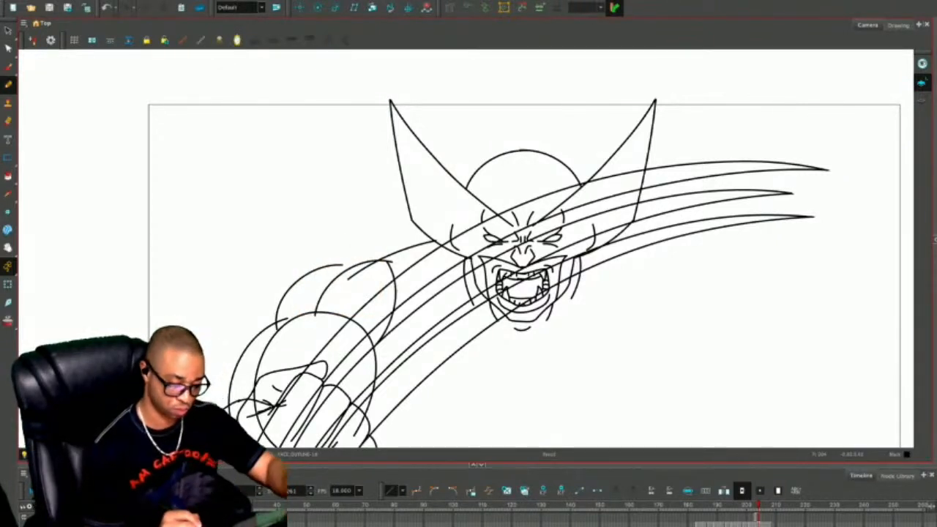
key(alt+s)
click(395, 293)
key(Delete)
key(alt+slash)
mouse_move(398, 265)
mouse_down()
mouse_move(406, 319)
mouse_move(359, 377)
mouse_up()
Draw a higher shoulder line from the upper arm to the mask and delete the old shoulder line beneath it.
drag(338, 265, 445, 223)
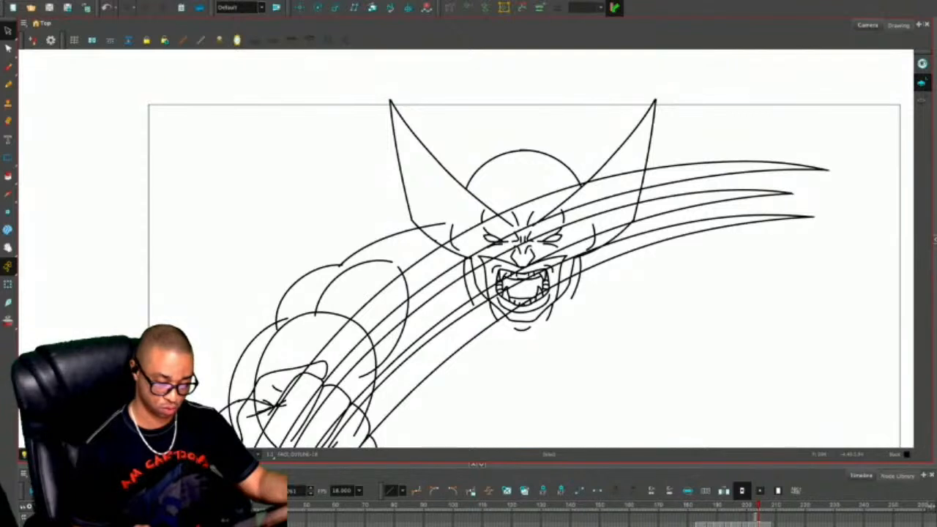
key(1)
scroll(465, 248, right, 1)
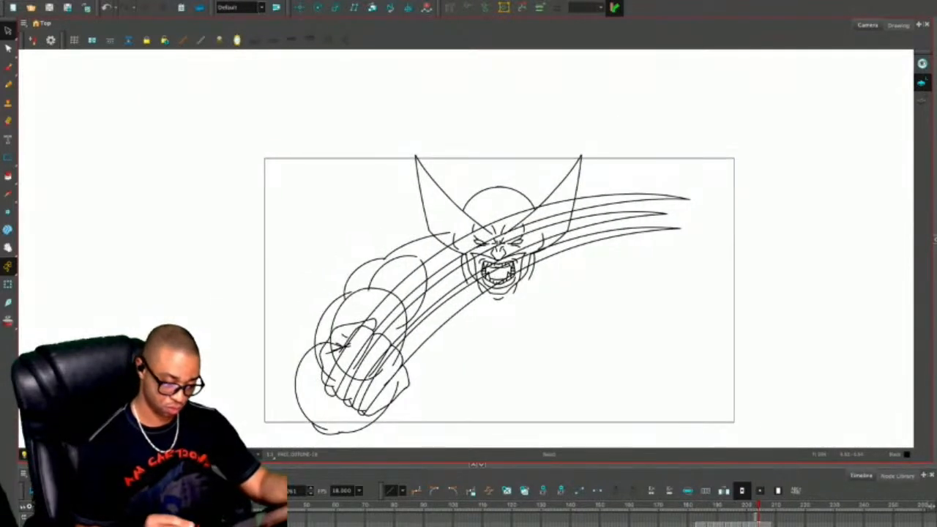
key(ctrl+z)
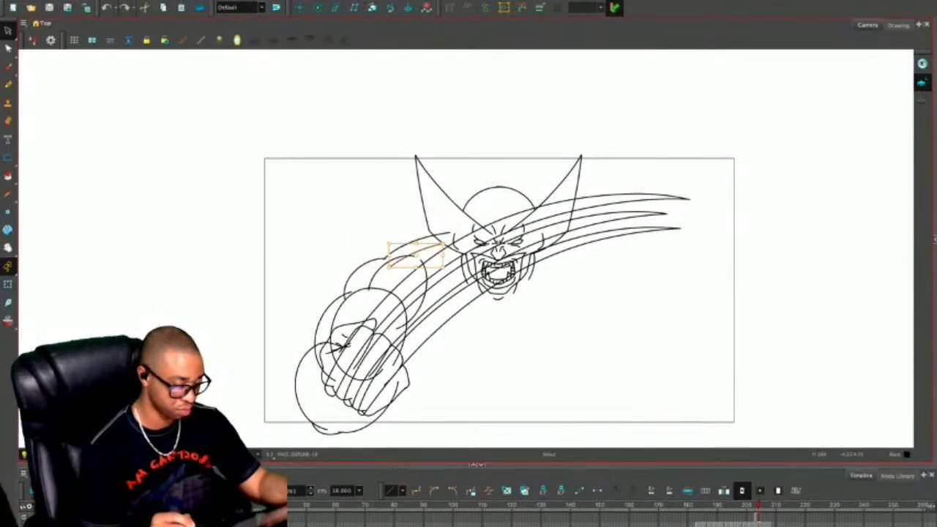
key(Delete)
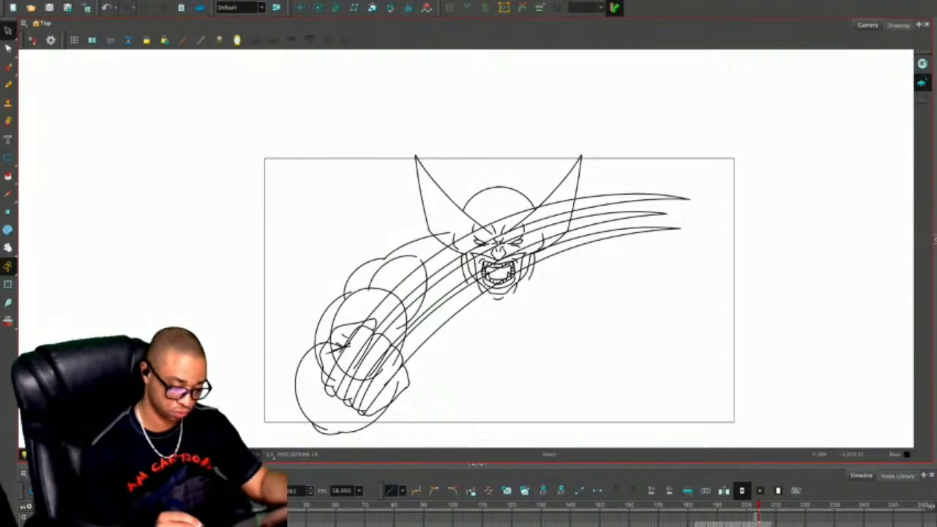
Redraw the shoulder line shorter and steeper, starting closer to the head, and delete the previous version.
key(alt+/)
drag(398, 262, 453, 218)
key(ctrl+z)
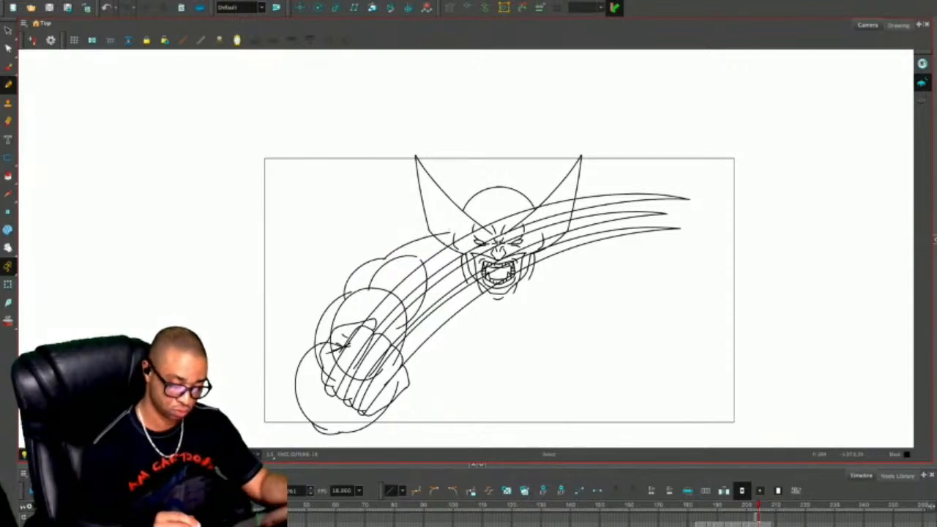
drag(409, 261, 456, 223)
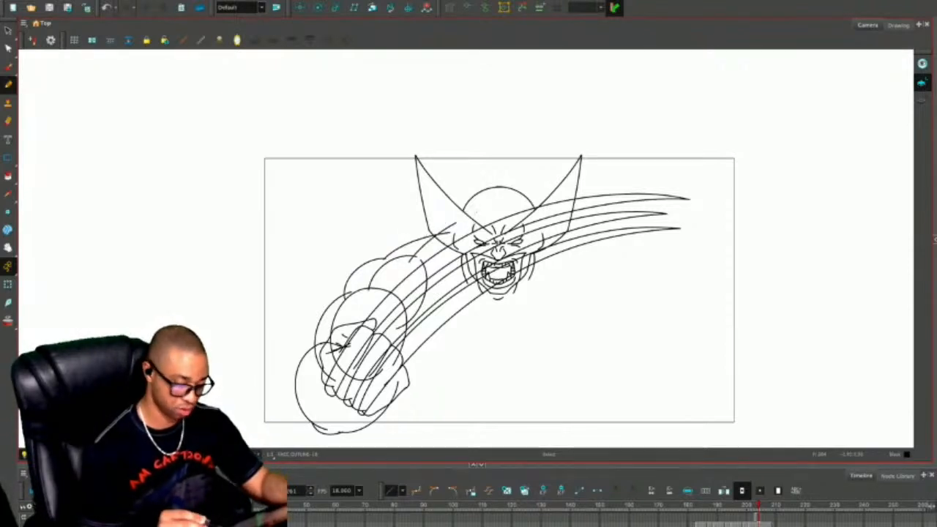
key(alt+s)
click(368, 265)
drag(385, 258, 402, 259)
click(401, 256)
click(404, 246)
key(Delete)
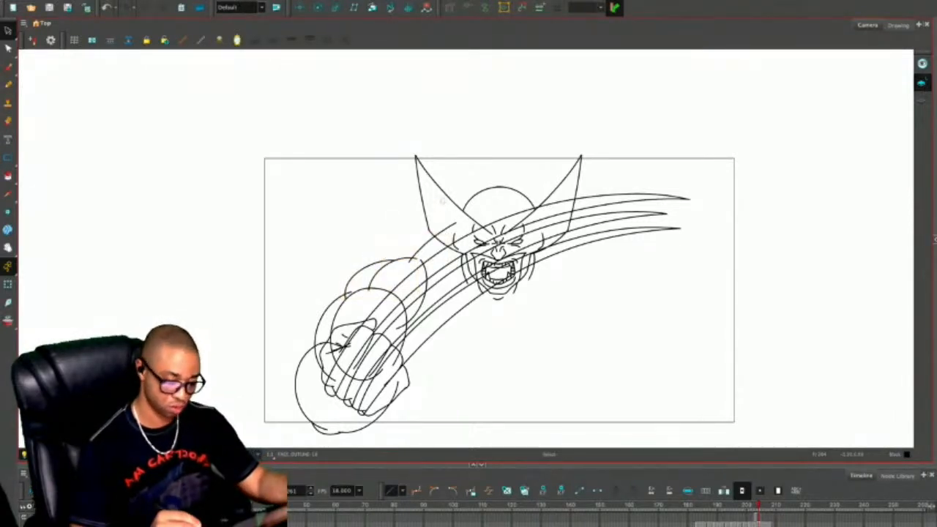
Trim the shoulder line where it enters the mask and erase its stub inside the upper arm.
key(alt+/)
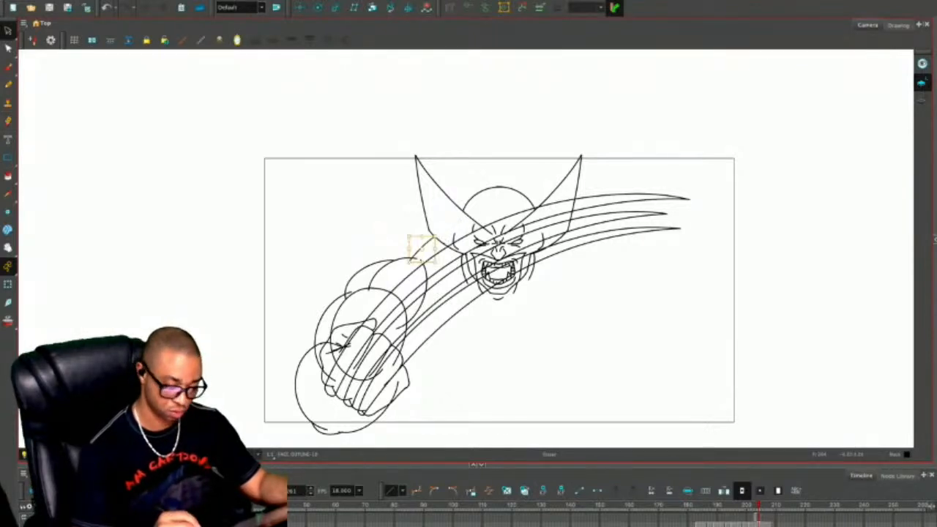
key(2)
key(2)
key(2)
key(ctrl+z)
key(ctrl+z)
key(ctrl+z)
key(ctrl+z)
key(ctrl+z)
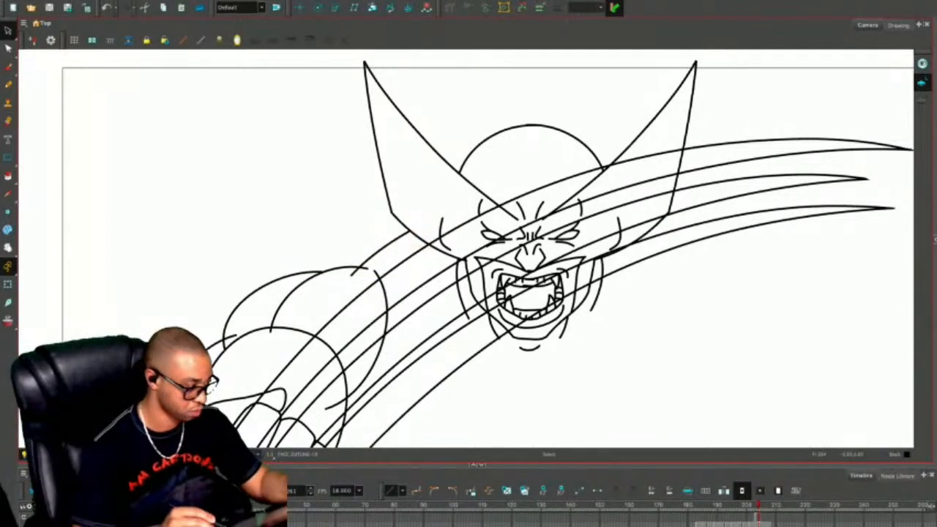
key(alt+e)
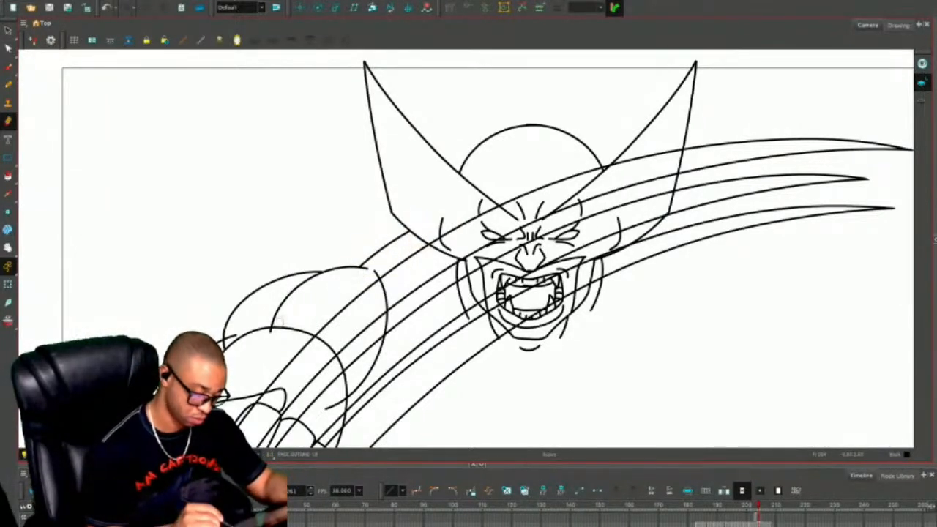
key(1)
key(1)
key(1)
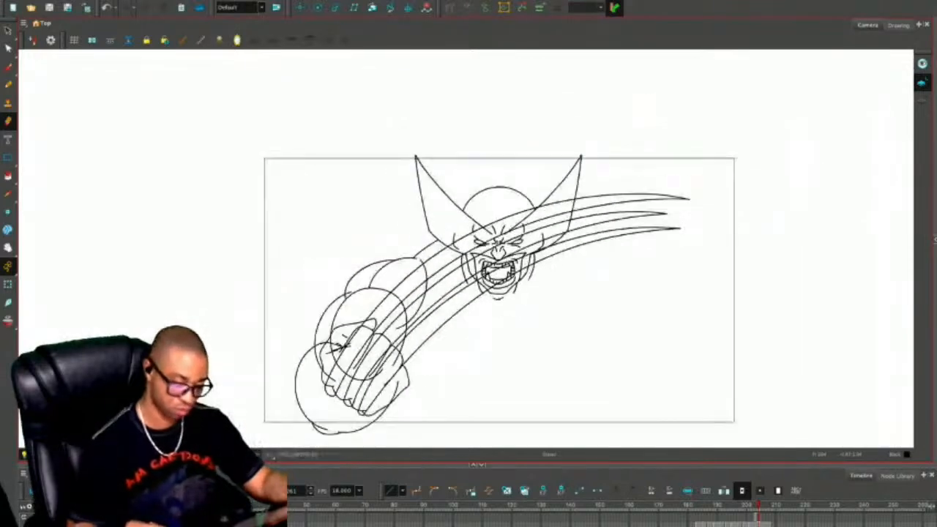
key(2)
key(2)
key(2)
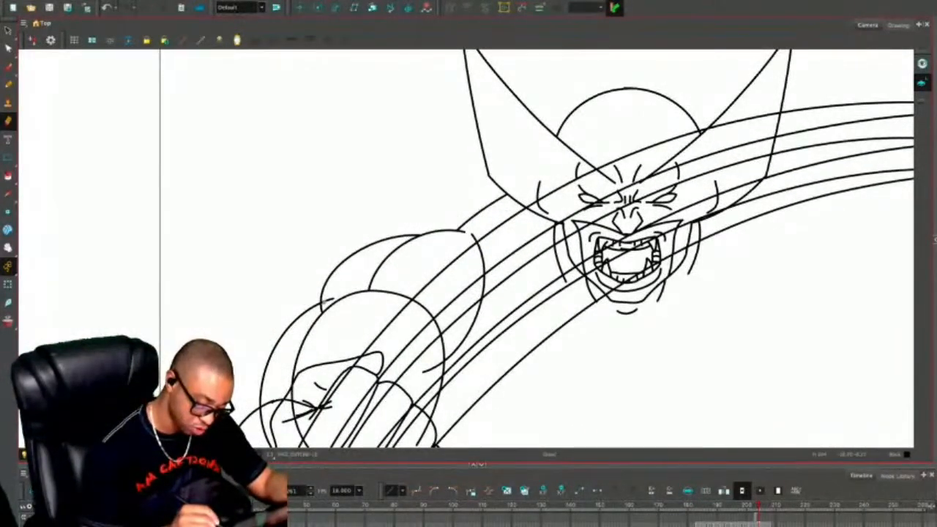
key(1)
key(1)
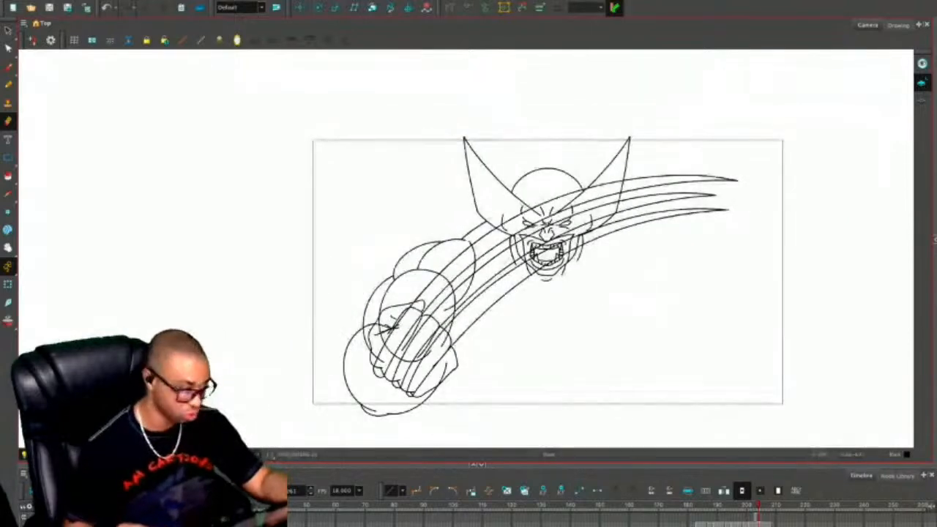
Select all lines of the arm, fist and three claws, leaving the head unselected.
drag(537, 324, 488, 262)
key(alt+s)
drag(562, 159, 543, 190)
mouse_move(445, 271)
mouse_down()
mouse_move(337, 180)
mouse_move(244, 391)
mouse_move(372, 406)
mouse_move(439, 286)
mouse_up()
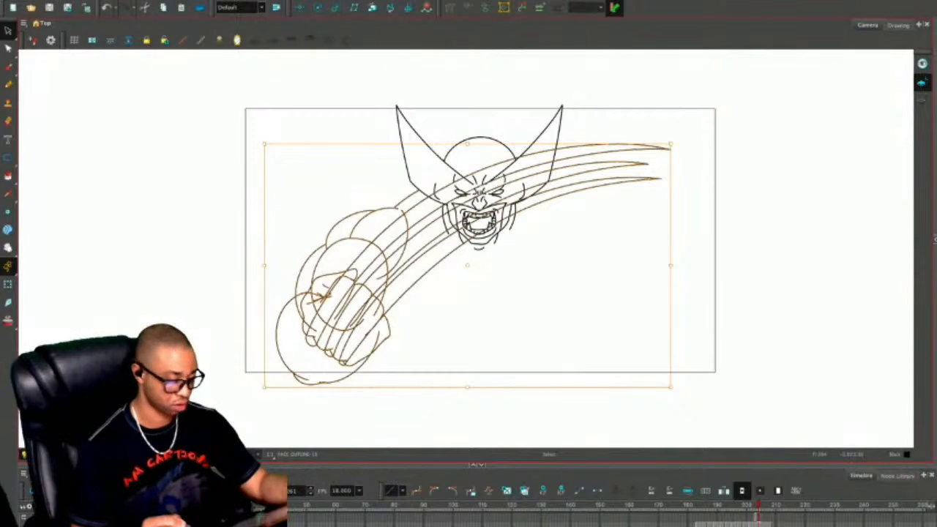
click(439, 293)
click(432, 259)
click(439, 308)
click(409, 196)
click(435, 311)
mouse_move(442, 316)
mouse_down()
mouse_move(315, 192)
mouse_move(424, 330)
mouse_up()
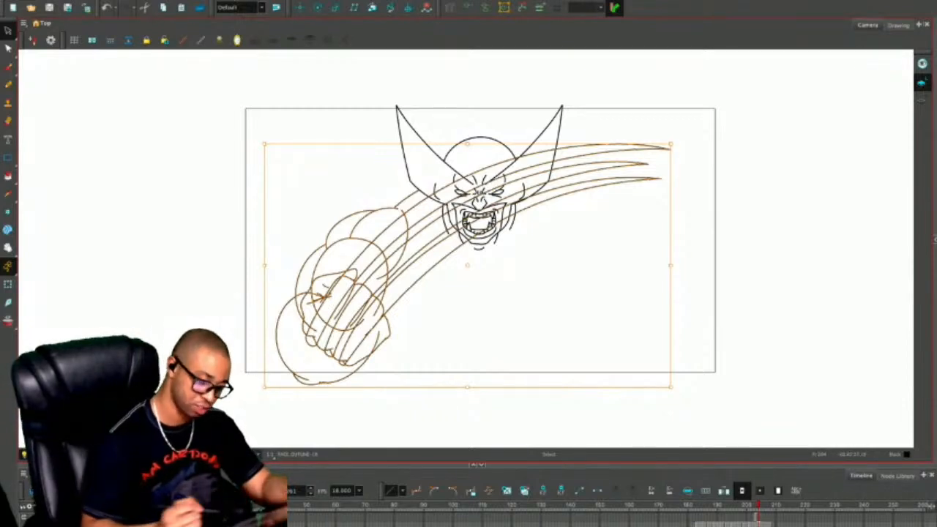
Duplicate the clawed arm, flip the copy horizontally and place it on the opposite side of the head with the claws crossing.
key(ctrl+d)
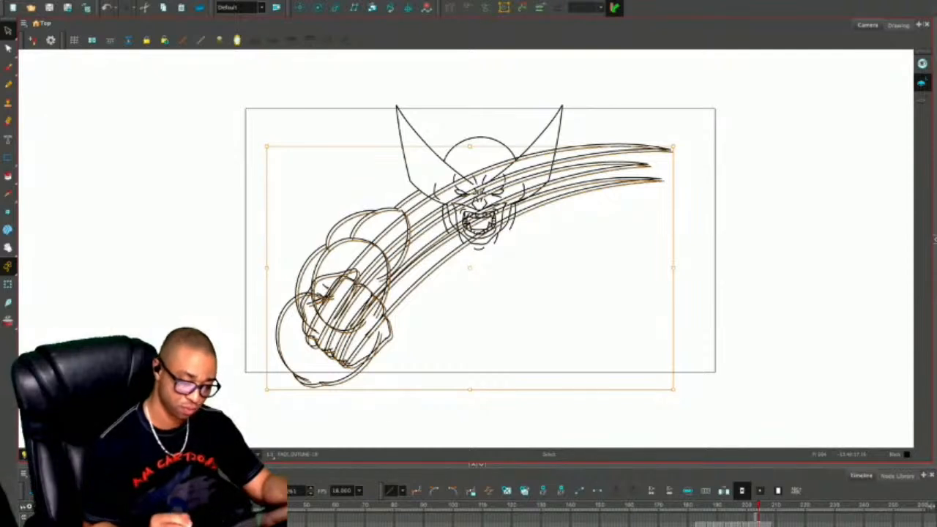
key(4)
mouse_move(613, 298)
mouse_down()
mouse_move(626, 302)
mouse_move(517, 296)
mouse_move(637, 299)
mouse_up()
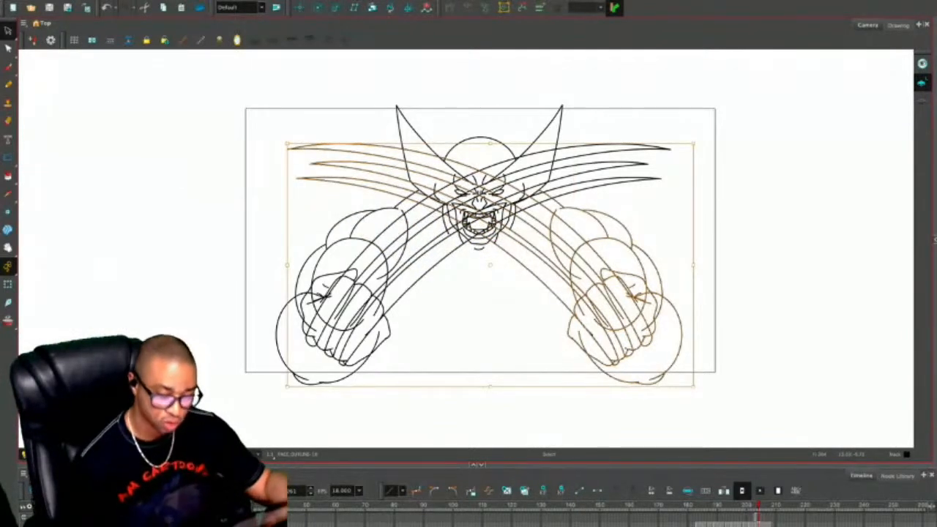
key(Escape)
key(2)
drag(492, 265, 413, 284)
Flip between this frame and the preceding one to compare the two claw poses.
key(.)
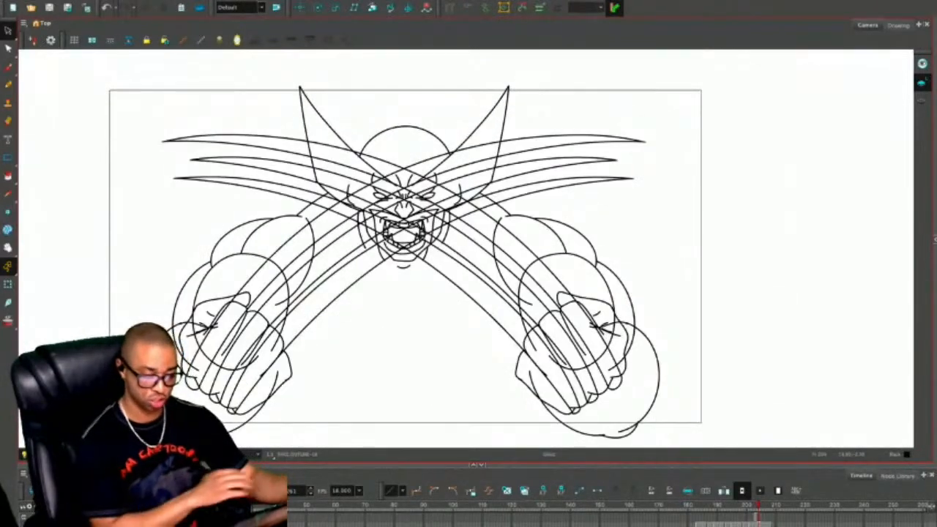
key(.)
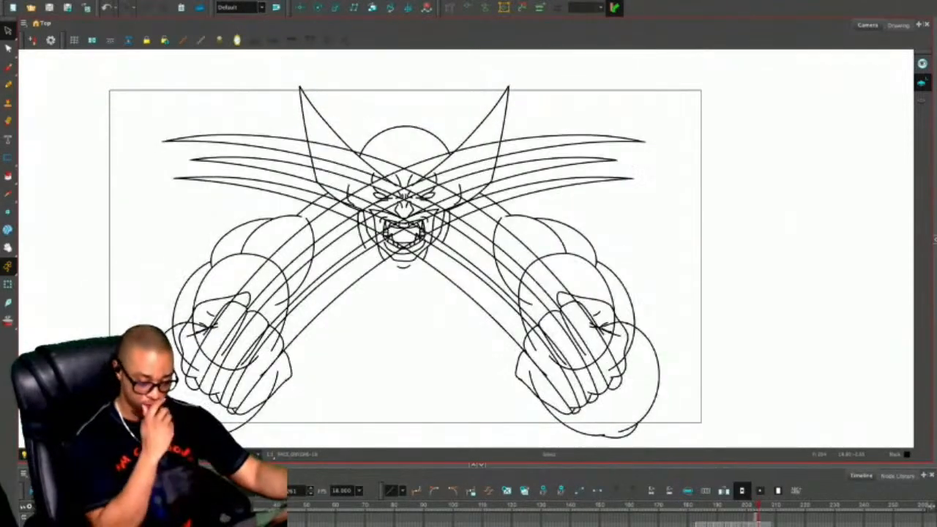
key(.)
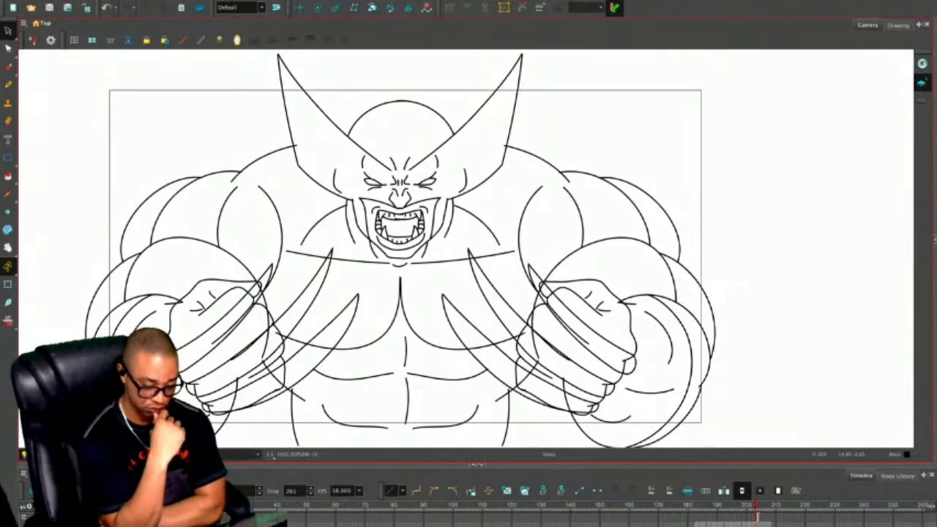
key(.)
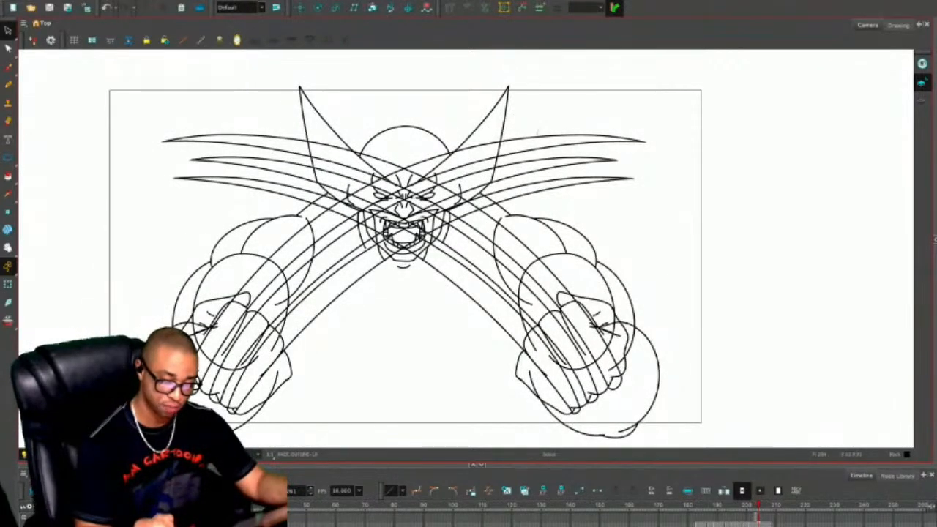
Select the flipped copy of the clawed arm and delete it, keeping the head and the original arm.
key(ctrl+a)
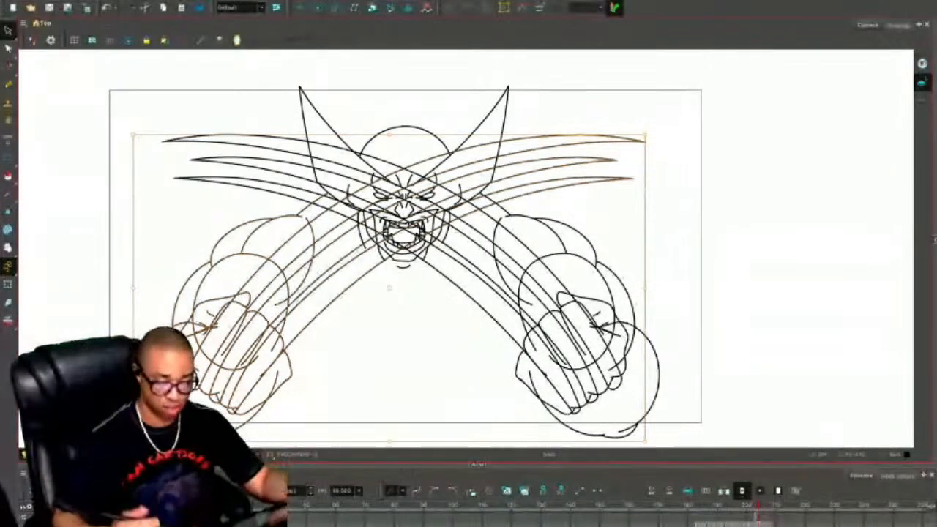
click(635, 303)
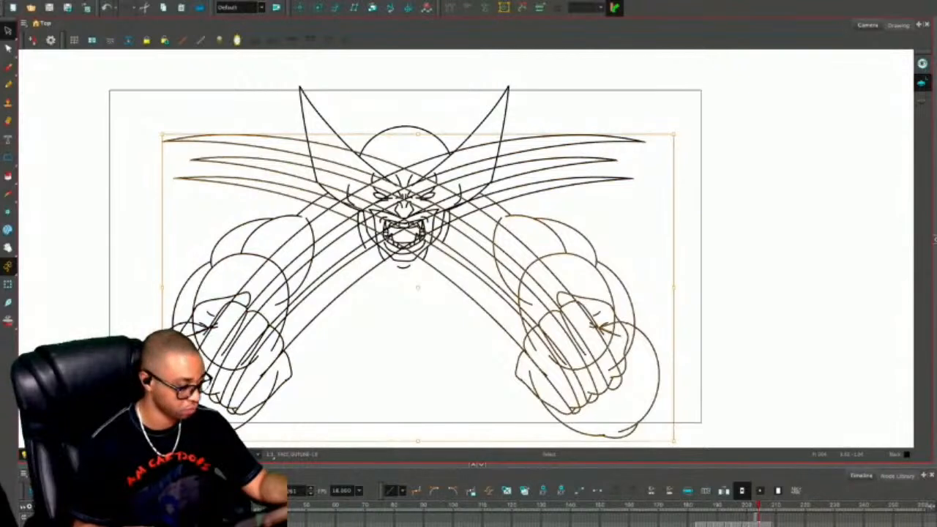
key(Delete)
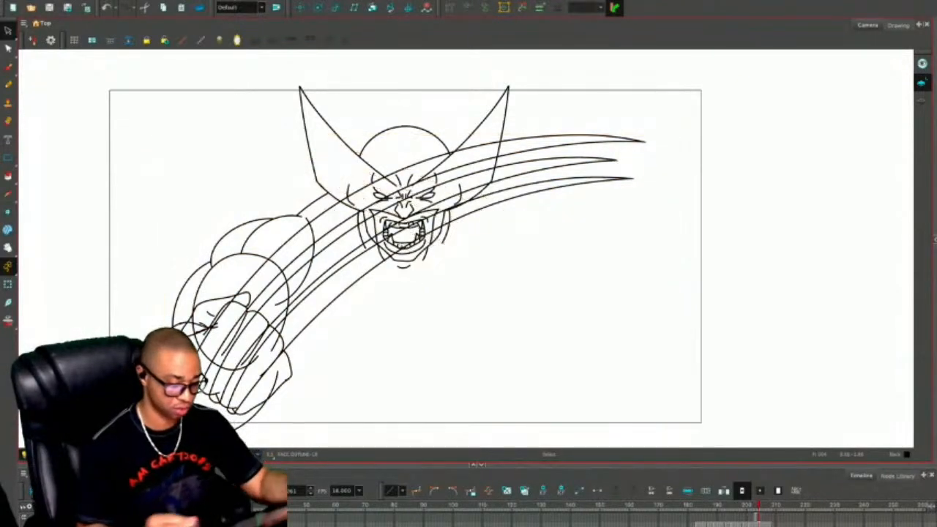
Select only the three claws, rotate them so they sweep upward, and move them away from the fist beyond the camera frame's edge.
key(ctrl+a)
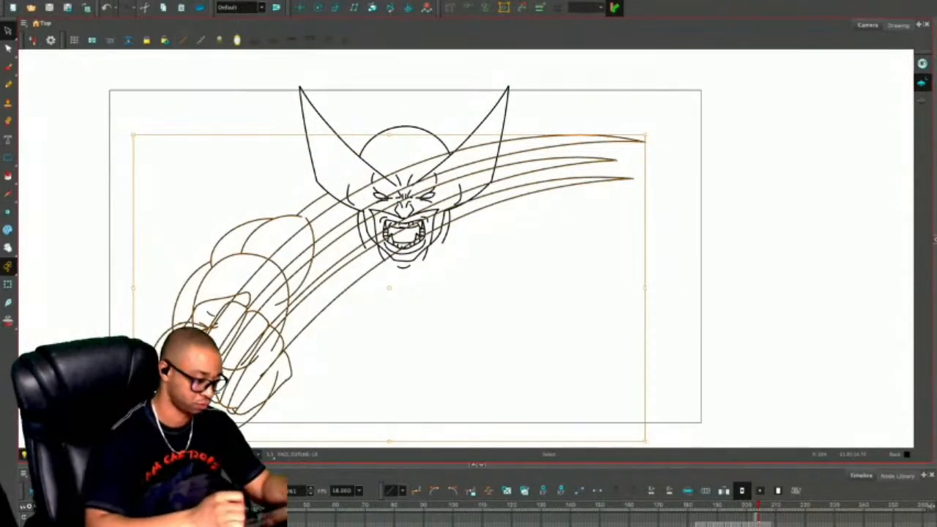
key(Escape)
key(ctrl+a)
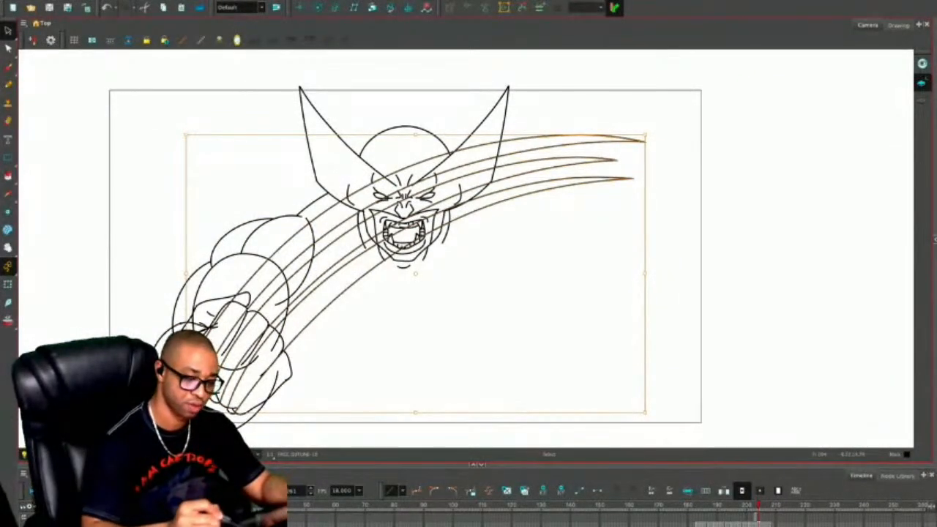
key(4)
mouse_move(185, 134)
mouse_down()
mouse_move(314, 73)
mouse_move(665, 193)
mouse_move(570, 60)
mouse_up()
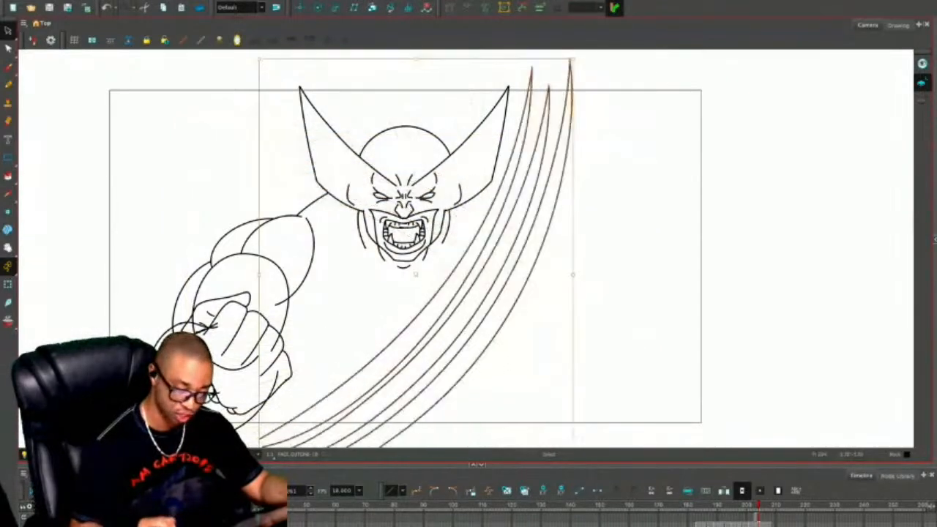
mouse_move(513, 219)
mouse_down()
mouse_move(472, 150)
mouse_move(475, 139)
mouse_move(484, 146)
mouse_move(454, 129)
mouse_move(477, 140)
mouse_move(791, 144)
mouse_up()
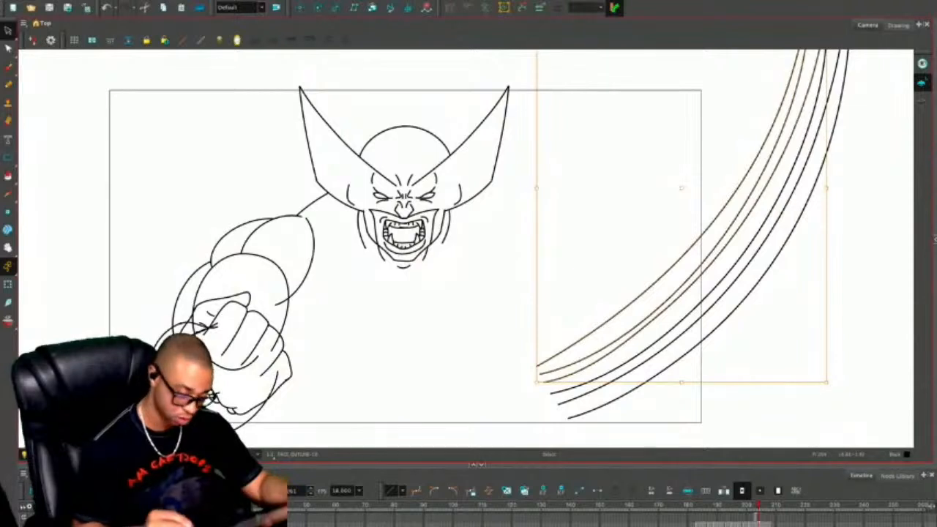
key(Escape)
Select all lines of the fist, rotate it clockwise and move it onto the base of the detached claws.
click(224, 298)
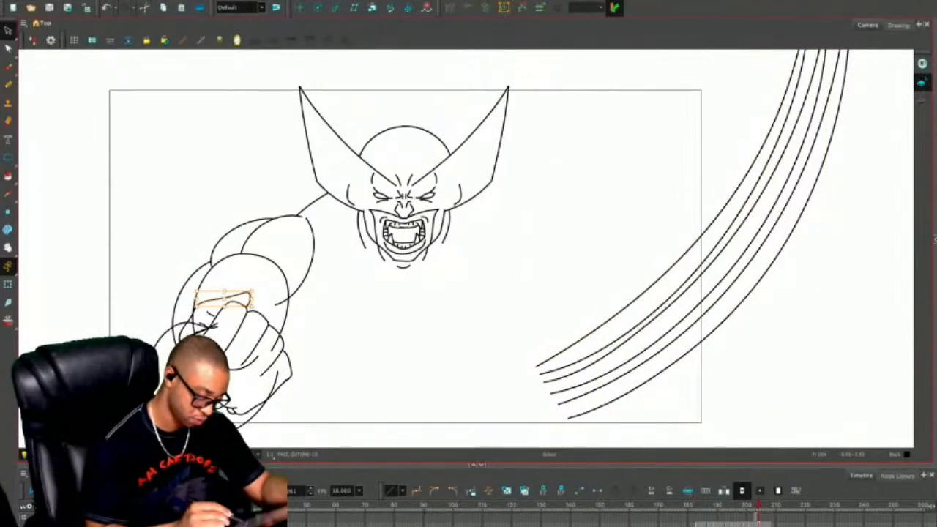
mouse_move(260, 326)
mouse_down()
mouse_move(282, 348)
mouse_move(256, 407)
mouse_up()
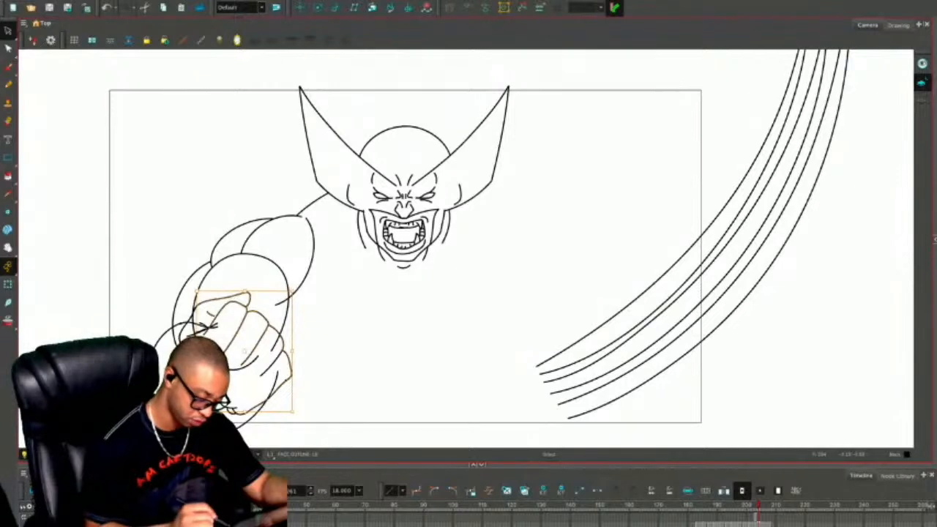
shift+click(229, 406)
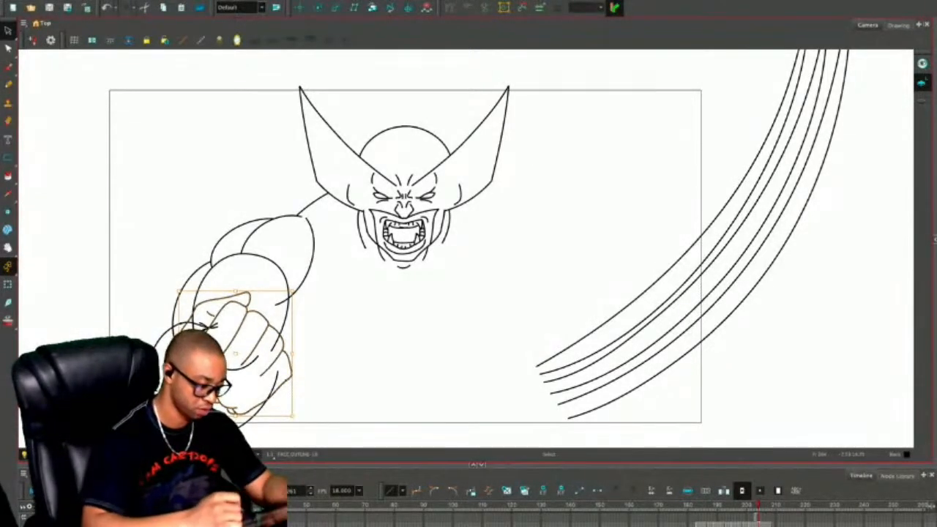
drag(295, 288, 317, 319)
drag(232, 351, 599, 363)
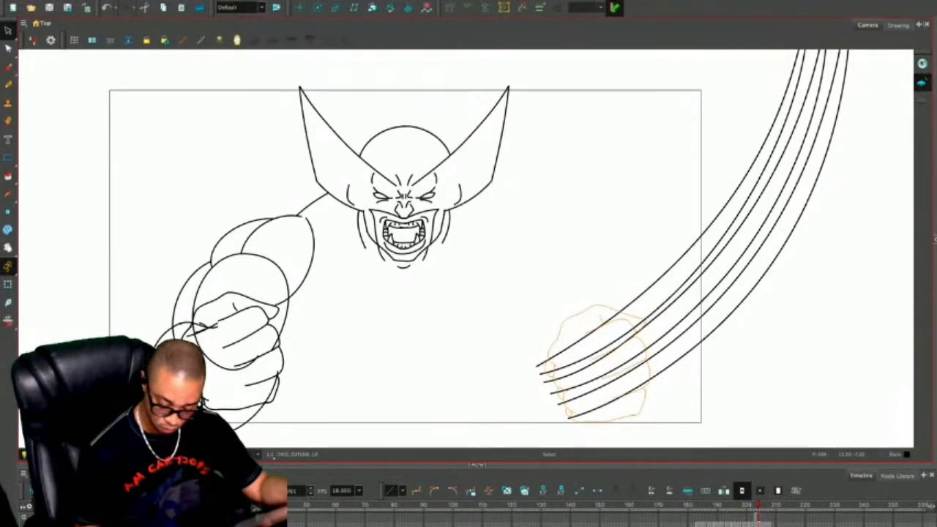
drag(598, 363, 599, 361)
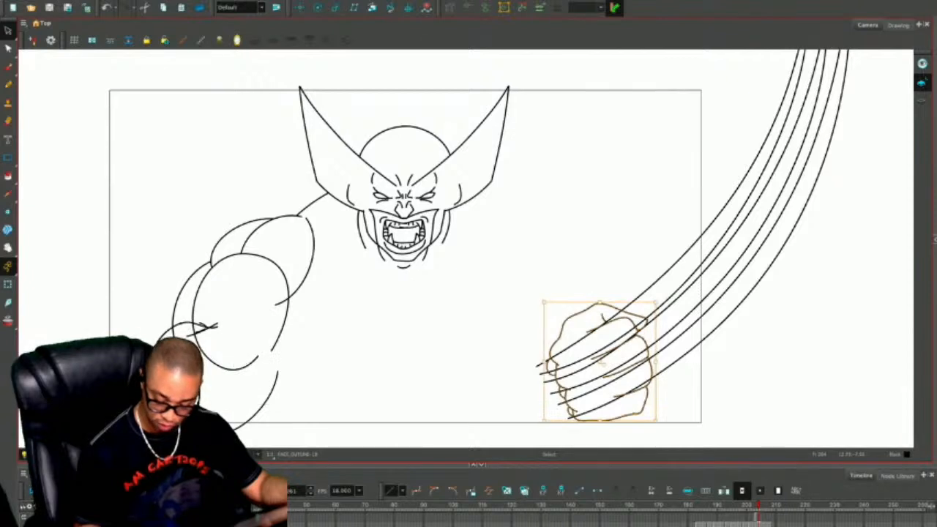
Turn the fist slightly counterclockwise, then move it away from the claws to the empty area beneath the head.
drag(661, 297, 636, 280)
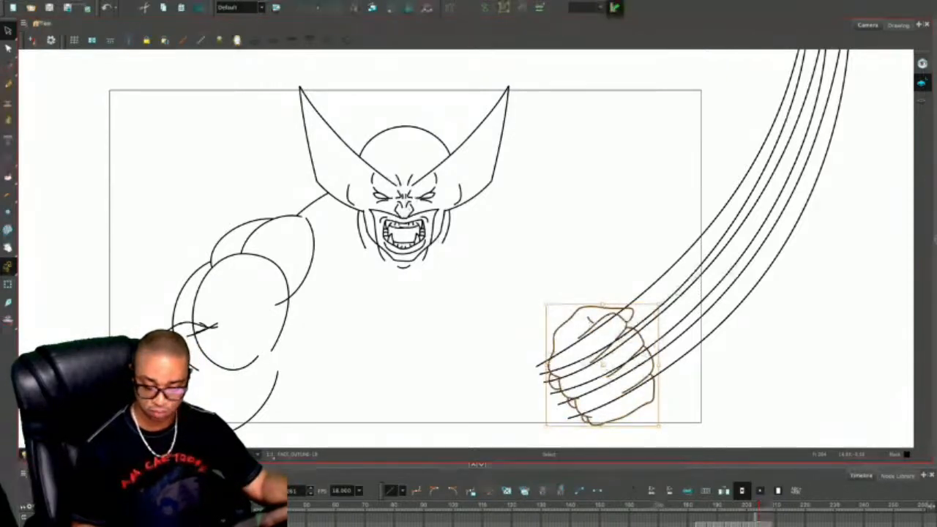
key(Escape)
drag(604, 364, 599, 360)
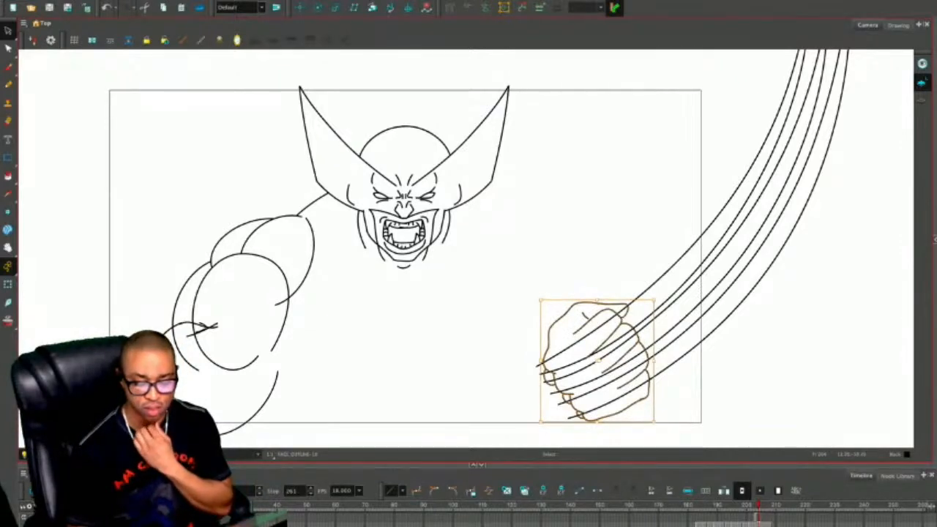
drag(599, 360, 406, 372)
key(Escape)
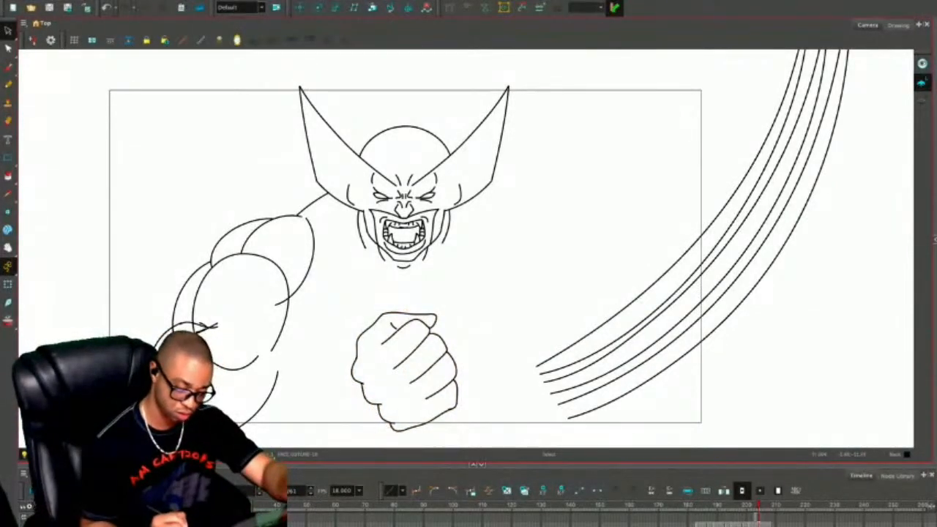
Sketch a rough angular fist beside the head with the Pencil, adding a thumb edge and bumpy knuckles.
drag(468, 249, 529, 257)
key(alt+/)
mouse_move(615, 216)
mouse_down()
mouse_move(577, 272)
mouse_move(615, 310)
mouse_move(657, 288)
mouse_up()
mouse_move(685, 257)
mouse_down()
mouse_move(667, 214)
mouse_move(624, 205)
mouse_move(579, 261)
mouse_up()
drag(597, 218, 630, 219)
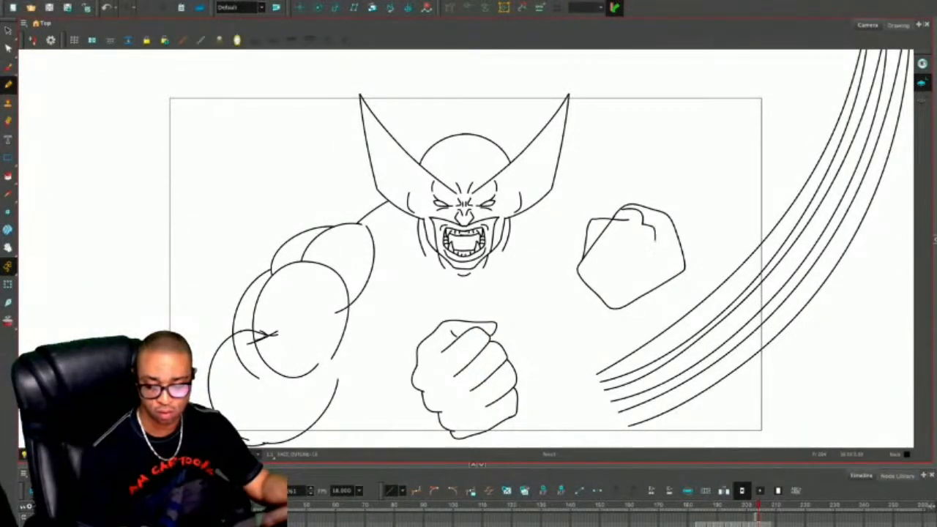
drag(671, 261, 675, 280)
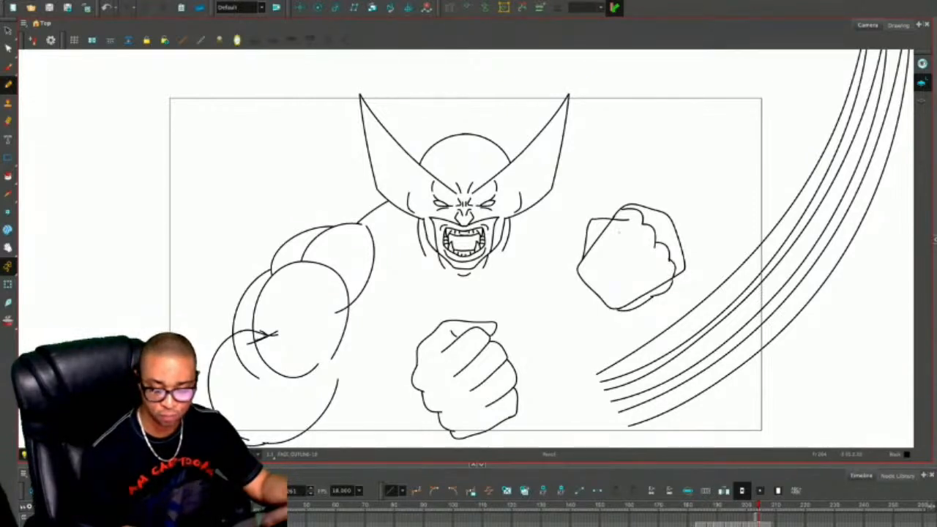
Draw three small slots behind the knuckles of the rough fist, with short claw-base lines inside them.
drag(631, 228, 621, 244)
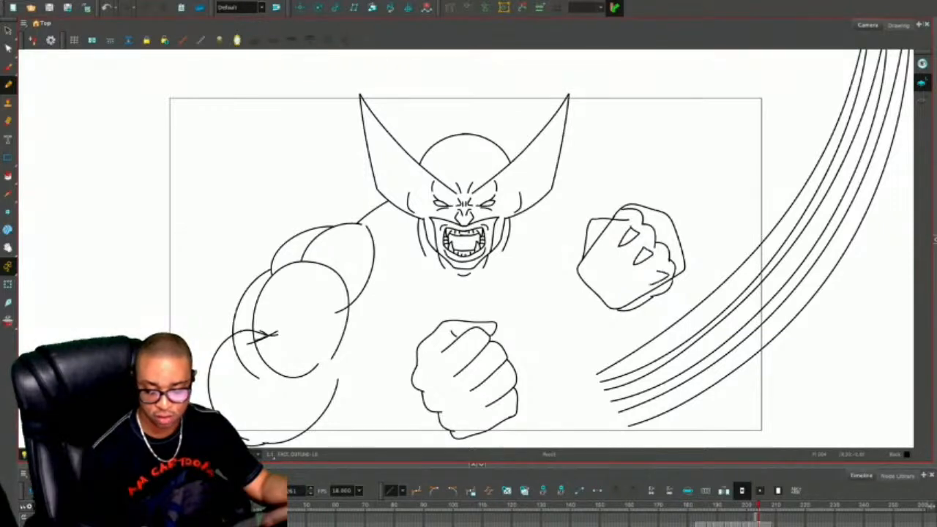
drag(662, 267, 650, 286)
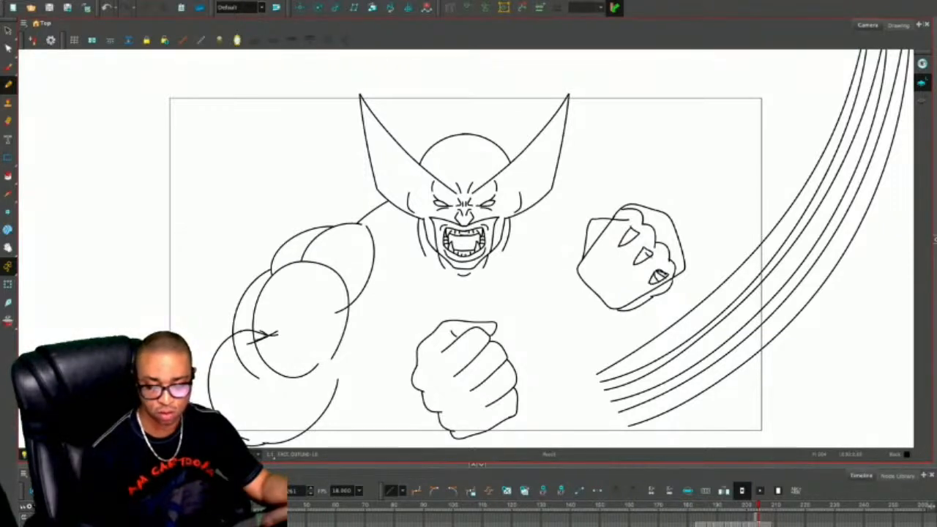
drag(628, 234, 622, 245)
drag(625, 231, 634, 237)
Remove the leftover construction outline around the knuckles of the rough fist.
key(alt+s)
key(ctrl+a)
key(Escape)
key(alt+e)
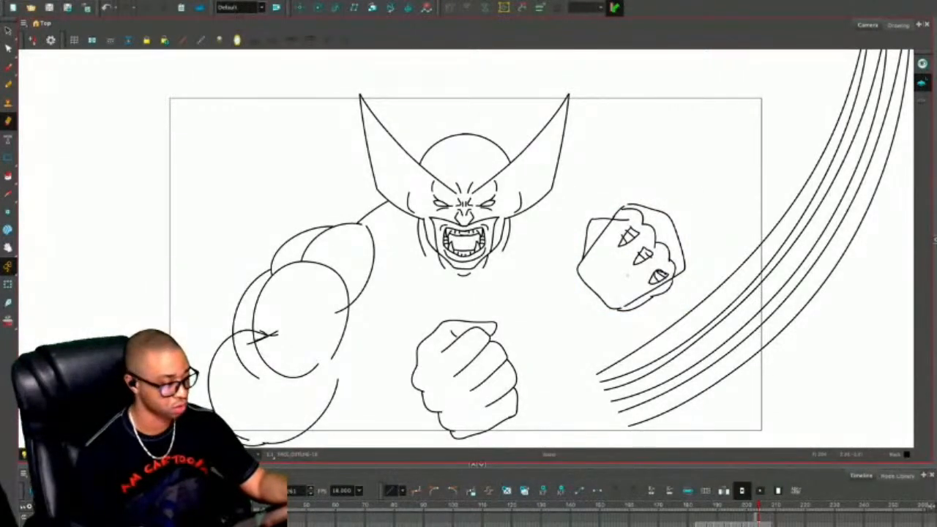
key(alt+s)
click(679, 241)
key(Delete)
Rotate the rough fist clockwise so its knuckles stack more vertically, and shift it slightly upward beside the head.
mouse_move(686, 212)
mouse_down()
mouse_move(638, 322)
mouse_move(685, 241)
mouse_up()
mouse_move(630, 256)
mouse_down()
mouse_move(584, 309)
mouse_move(610, 397)
mouse_move(592, 277)
mouse_up()
drag(650, 220, 670, 249)
drag(614, 280, 660, 239)
mouse_move(485, 289)
mouse_down()
mouse_move(522, 388)
mouse_move(521, 350)
mouse_move(403, 328)
mouse_up()
key(Delete)
mouse_move(528, 144)
mouse_down()
mouse_move(567, 207)
mouse_move(539, 146)
mouse_up()
On the next empty frame, use the onion-skinned rough as a guide and outline the fist's thumb side with two small crease marks.
key(.)
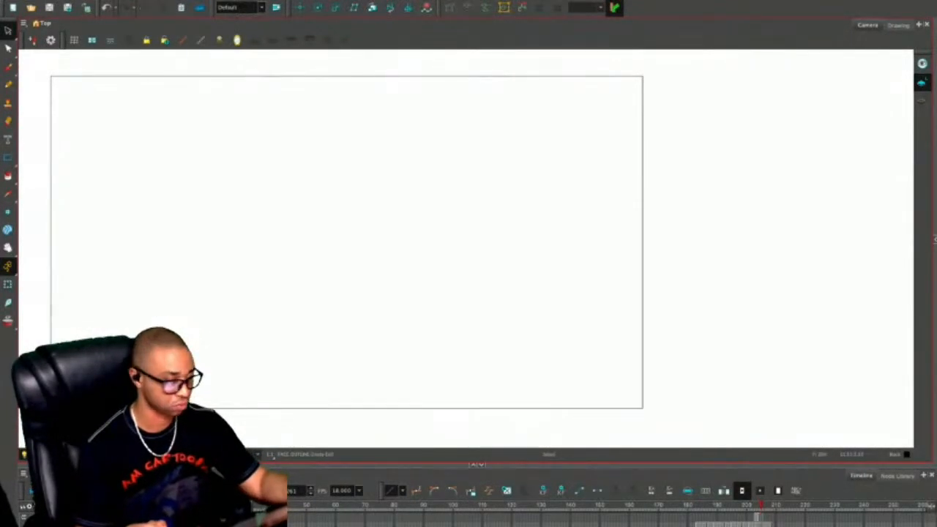
key(2)
key(2)
drag(662, 136, 559, 257)
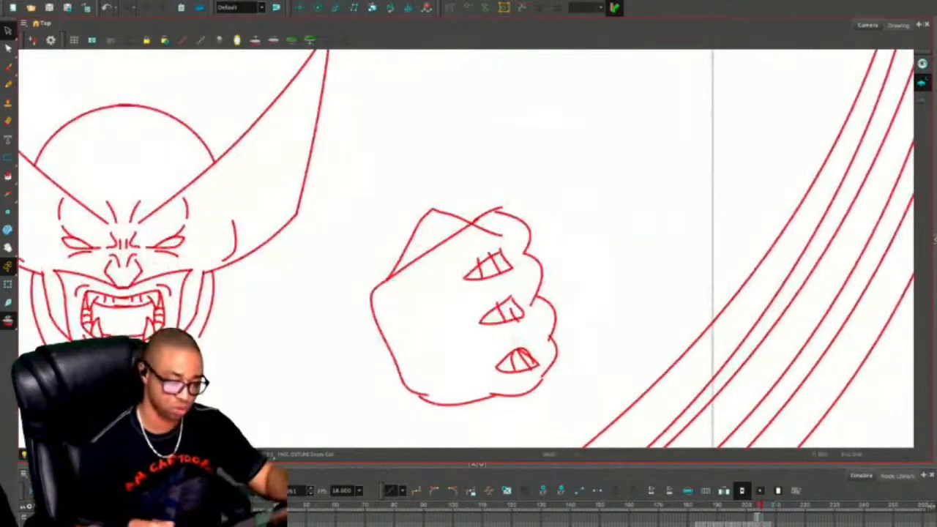
key(alt+slash)
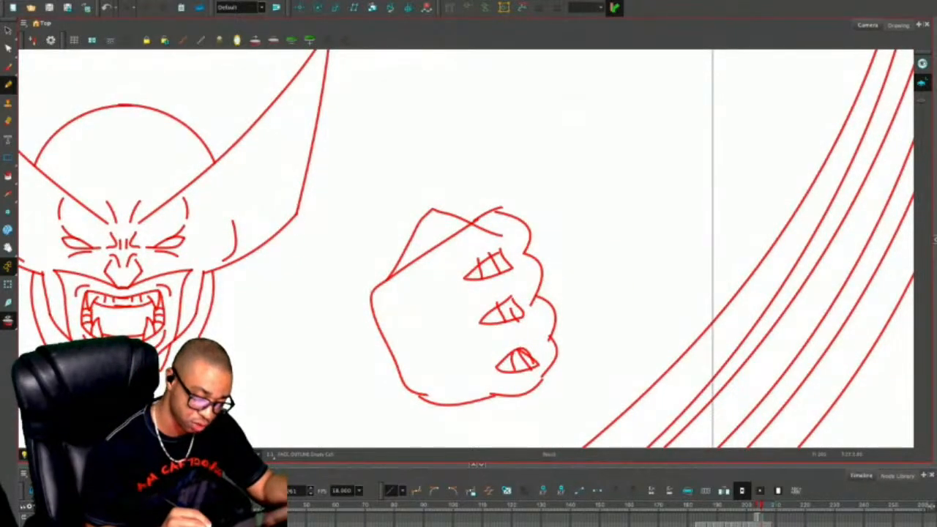
mouse_move(370, 291)
mouse_down()
mouse_move(377, 236)
mouse_move(404, 218)
mouse_move(431, 208)
mouse_move(499, 219)
mouse_up()
key(ctrl+z)
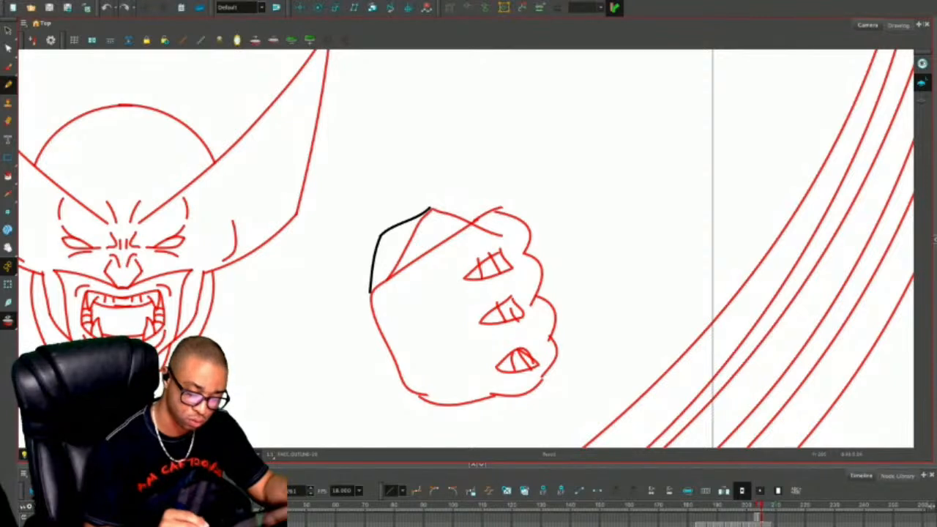
drag(431, 209, 481, 235)
mouse_move(427, 223)
mouse_down()
mouse_move(437, 241)
mouse_move(425, 235)
mouse_up()
mouse_move(397, 267)
mouse_down()
mouse_move(485, 218)
mouse_move(521, 254)
mouse_up()
key(ctrl+z)
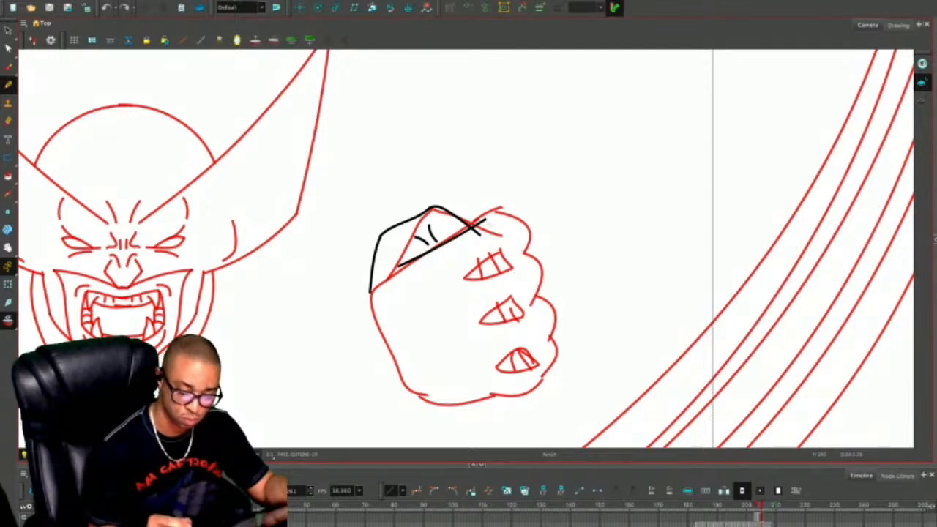
Trace the four rounded knuckles down the fist's outer edge, redrawing the middle ones closer to the rough.
mouse_move(482, 219)
mouse_down()
mouse_move(510, 223)
mouse_move(523, 262)
mouse_up()
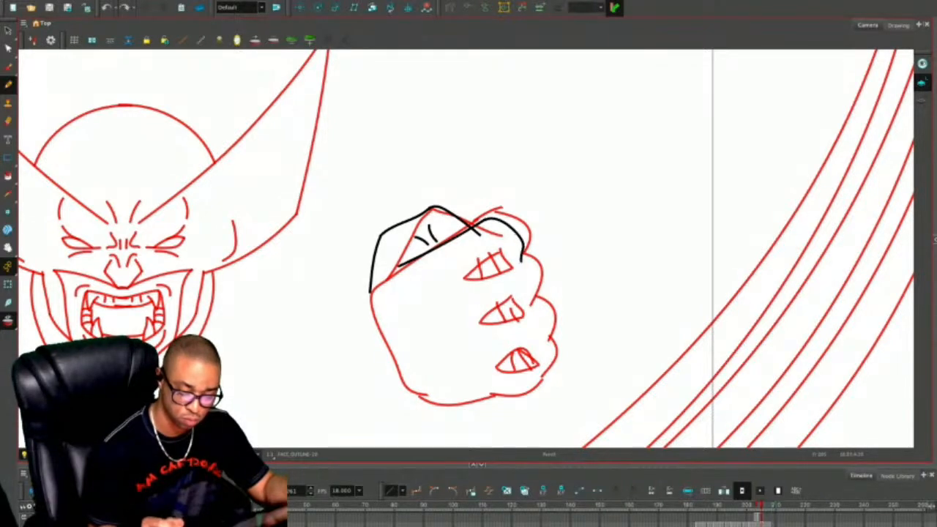
drag(534, 304, 540, 345)
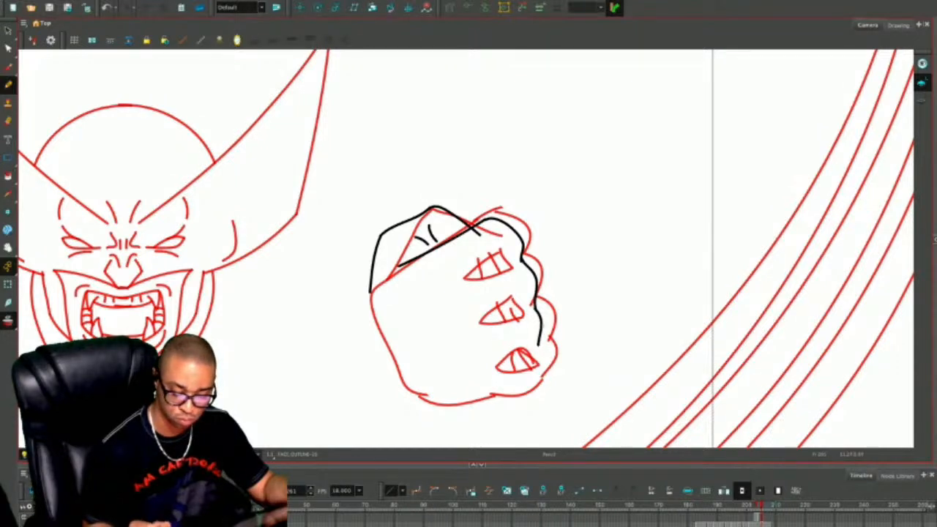
key(ctrl+z)
key(ctrl+z)
drag(522, 251, 542, 296)
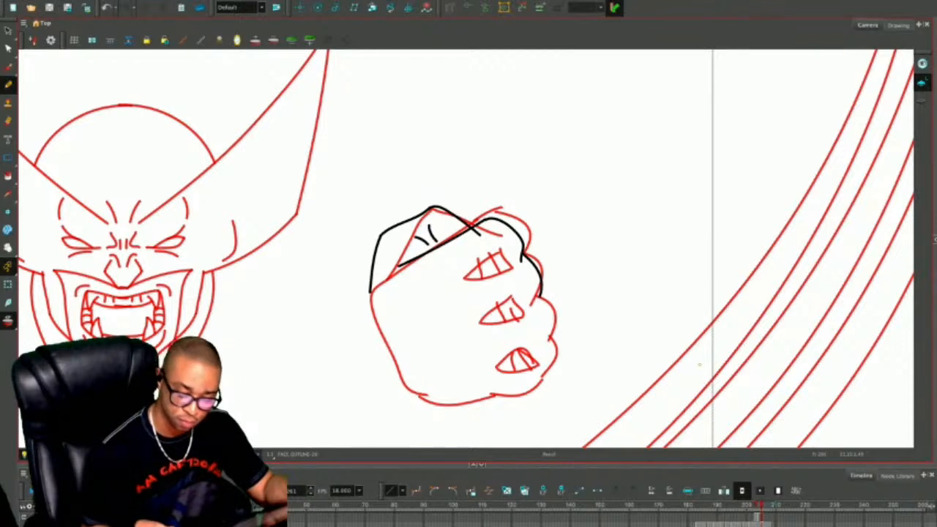
drag(541, 296, 550, 341)
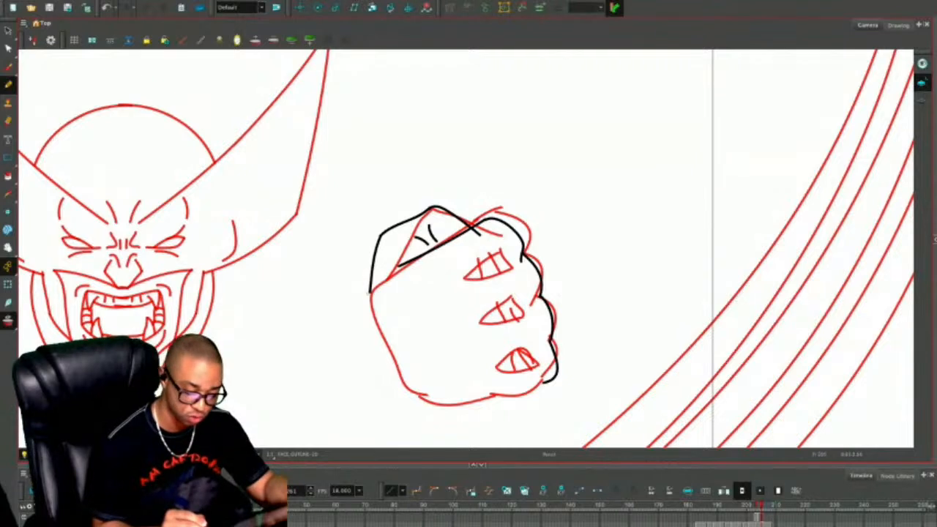
Add a short wrist line below the thumb and draw the fist's underside from the last knuckle to the wrist.
drag(370, 291, 355, 304)
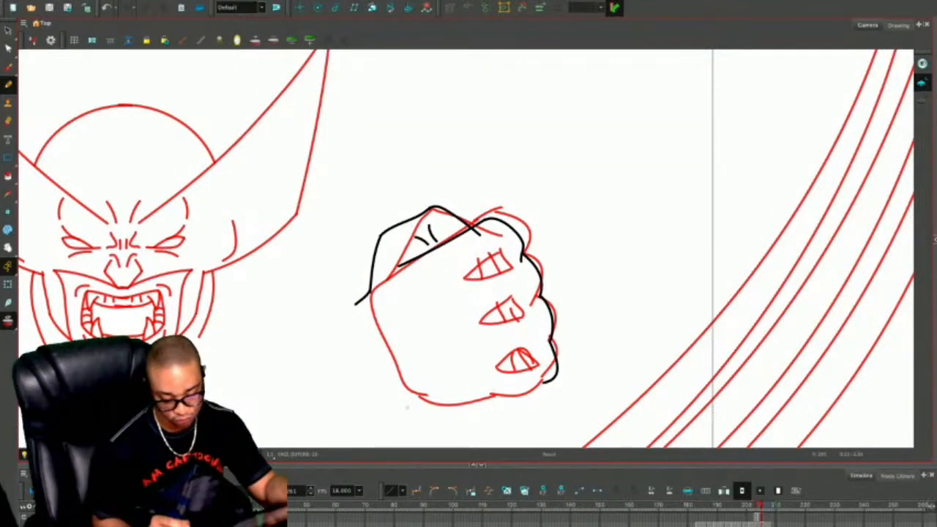
mouse_move(403, 414)
mouse_down()
mouse_move(510, 404)
mouse_move(553, 377)
mouse_move(547, 385)
mouse_up()
key(ctrl+z)
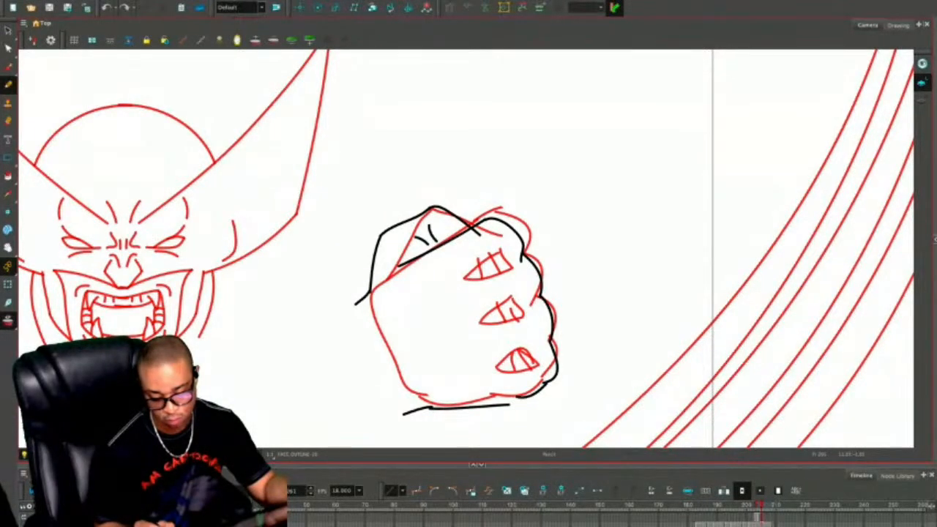
drag(491, 404, 431, 408)
key(alt+s)
key(d)
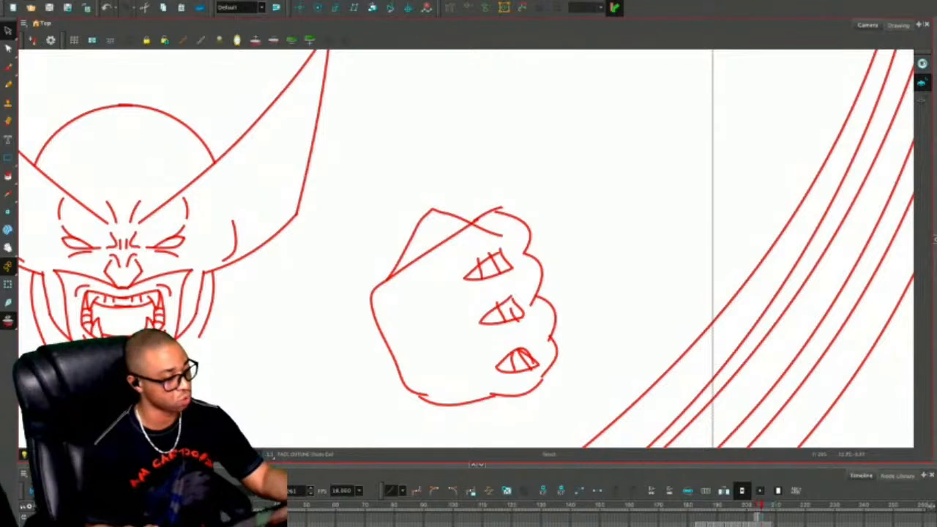
key(ctrl+z)
key(Escape)
click(468, 406)
key(Delete)
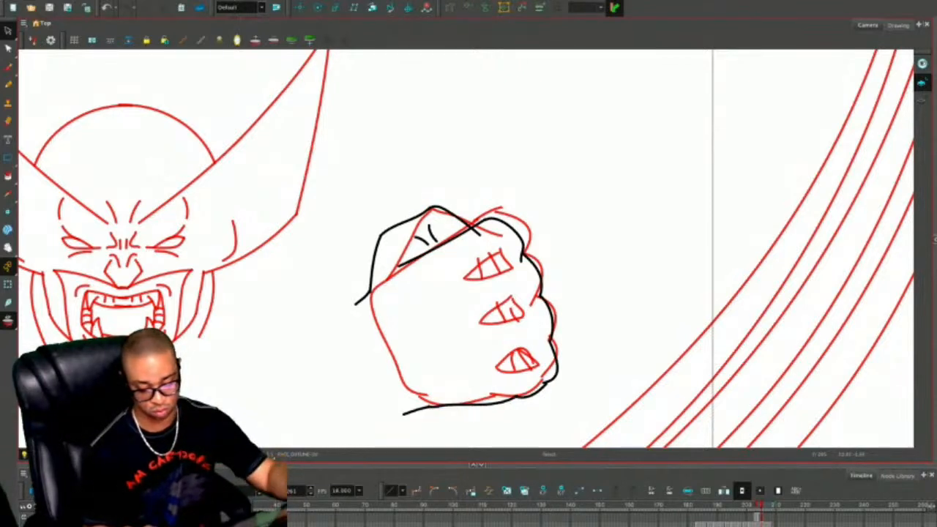
Select the line along the fist's underside and nudge it slightly up and toward the wrist.
mouse_move(512, 414)
mouse_down()
mouse_move(415, 427)
mouse_move(402, 397)
mouse_up()
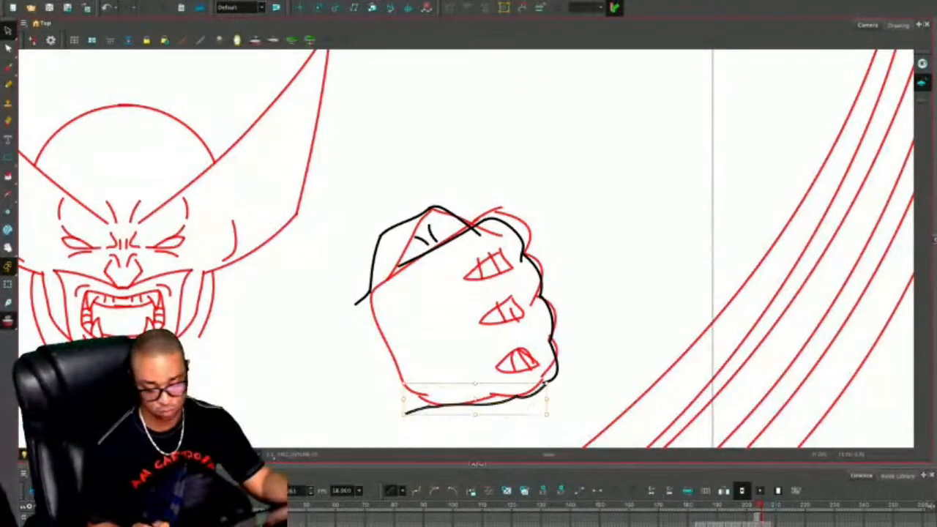
key(Up)
key(Up)
key(Left)
key(alt+/)
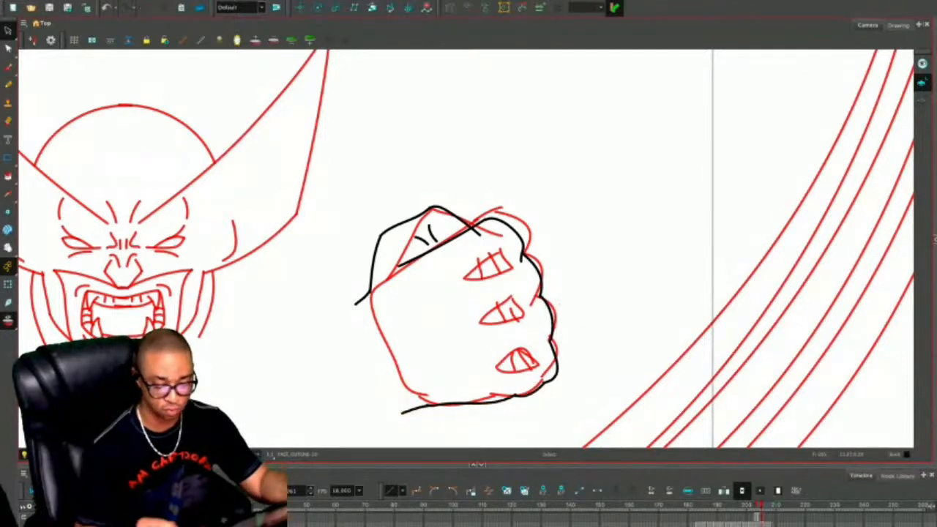
drag(497, 263, 505, 287)
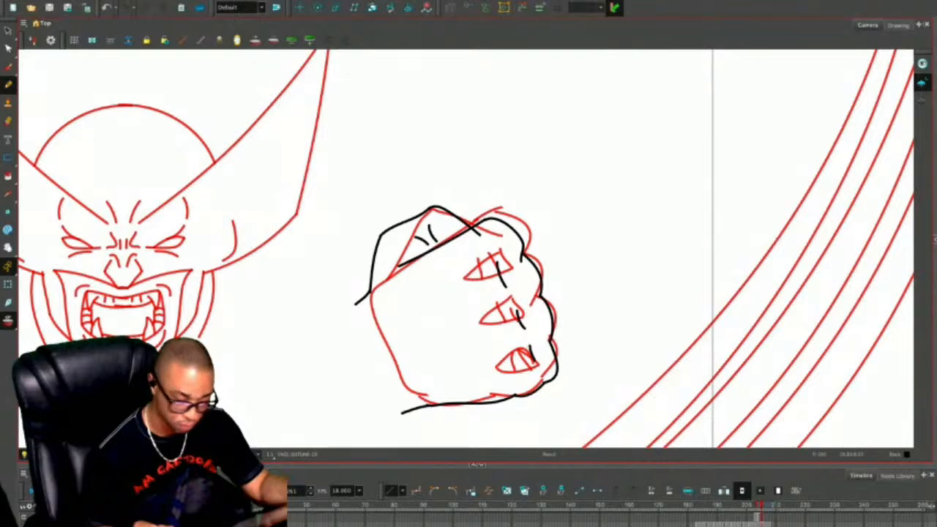
key(alt+s)
drag(498, 254, 535, 366)
key(Delete)
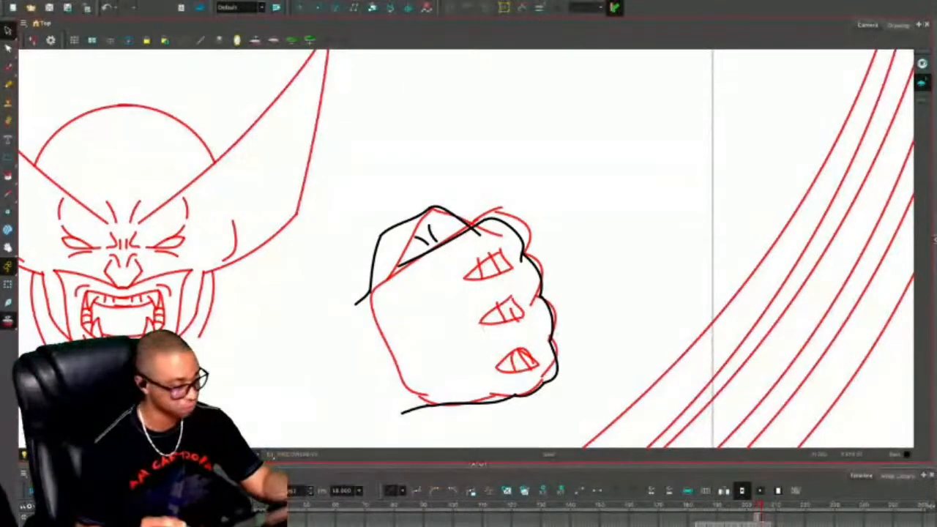
Cut the newly drawn fist outline from its frame and turn off the onion skin on the pose frame.
mouse_move(450, 171)
mouse_down()
mouse_move(500, 410)
mouse_move(568, 366)
mouse_up()
key(Delete)
key(alt+o)
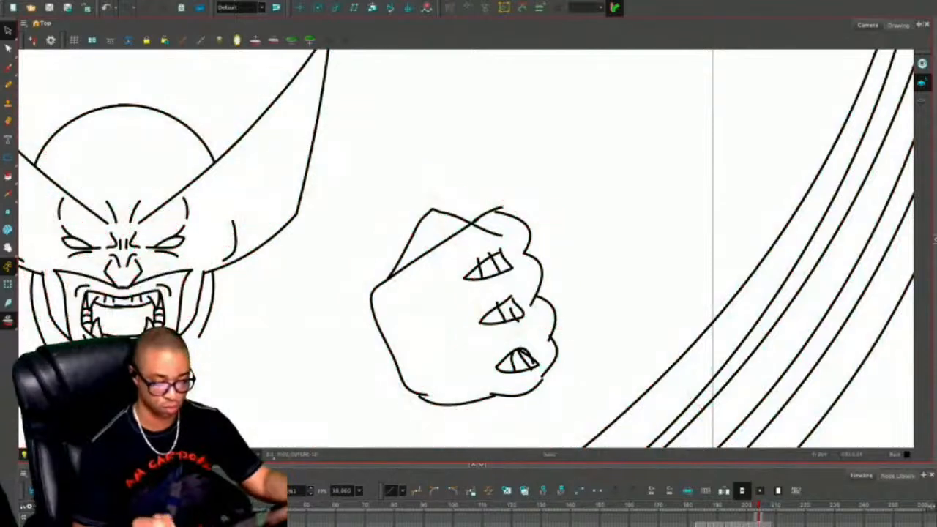
key(1)
key(1)
key(1)
key(1)
Delete the old fist with its claw slots from the pose frame and paste the new fist outline in its place.
drag(487, 182, 479, 281)
key(Delete)
mouse_move(511, 227)
mouse_down()
mouse_move(481, 324)
mouse_move(512, 290)
mouse_up()
key(Delete)
key(ctrl+v)
mouse_move(464, 272)
mouse_down()
mouse_move(432, 393)
mouse_move(444, 394)
mouse_move(403, 312)
mouse_move(430, 291)
mouse_up()
mouse_move(458, 227)
mouse_down()
mouse_move(389, 284)
mouse_move(389, 326)
mouse_up()
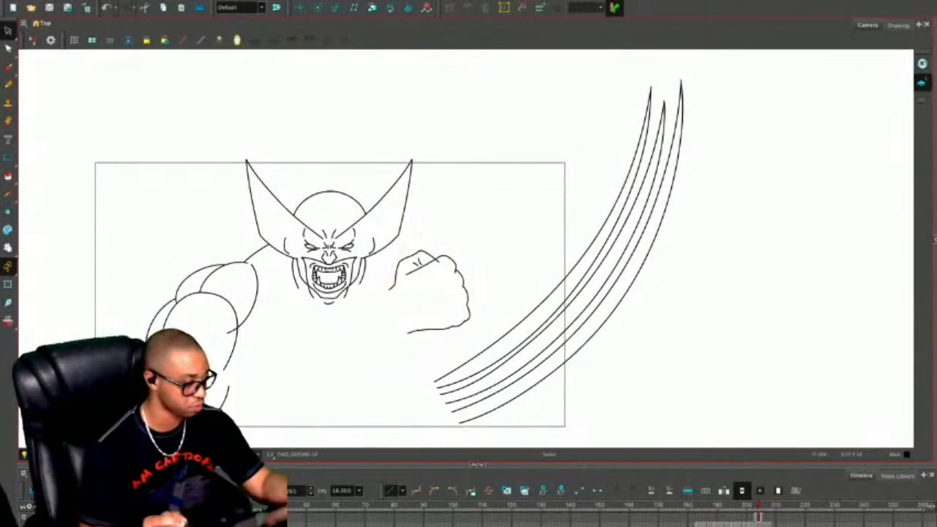
Erase the overlapping line end where the thumb meets the first knuckle of the pasted fist.
key(2)
key(2)
key(2)
key(space)
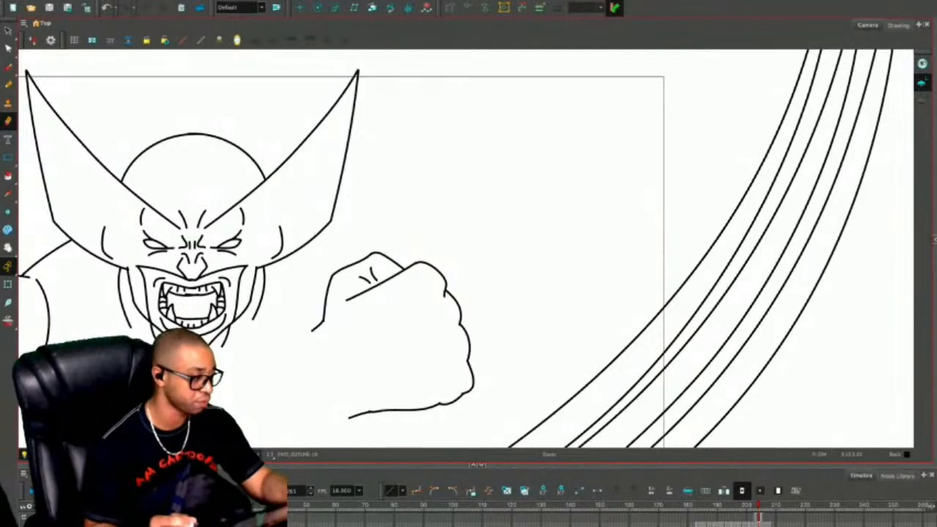
mouse_move(410, 232)
mouse_down()
mouse_move(454, 411)
mouse_move(399, 238)
mouse_up()
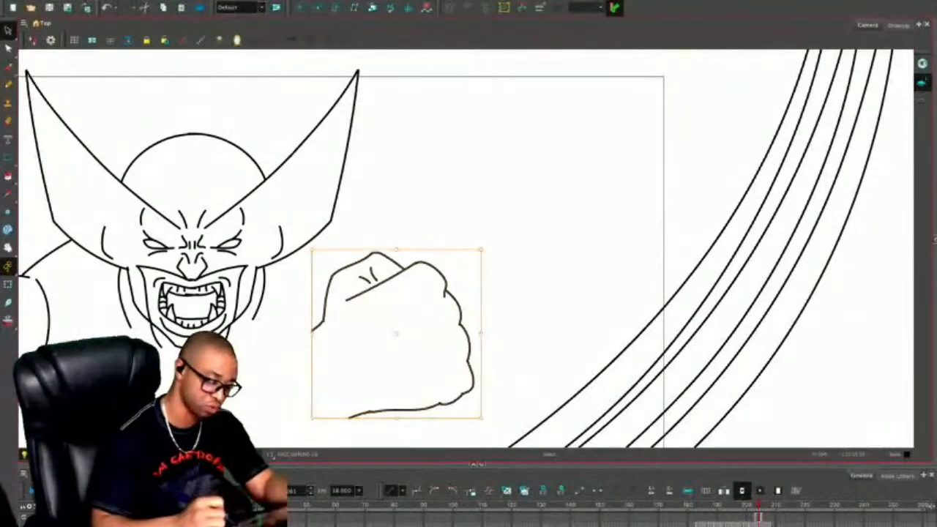
Move the whole fist down onto the base of the long curved claws.
key(Escape)
key(1)
key(1)
key(ctrl+z)
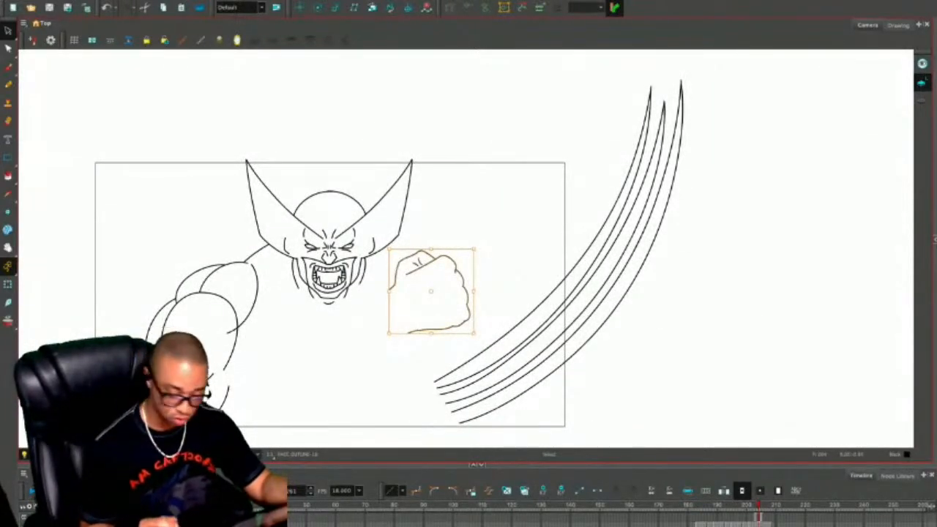
mouse_move(429, 296)
mouse_down()
mouse_move(442, 390)
mouse_move(453, 397)
mouse_up()
click(587, 341)
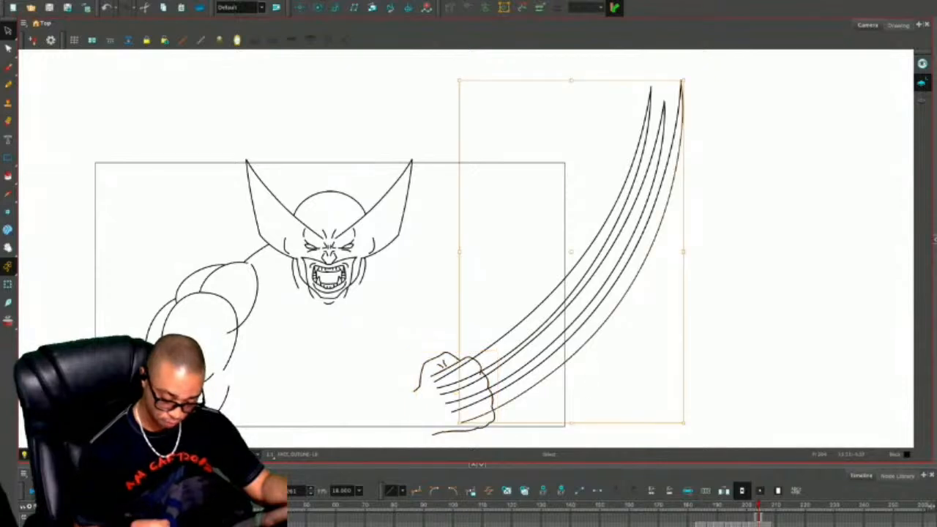
Rotate the fist slightly counterclockwise and nudge it toward the wrist so the knuckles line up with the claws.
key(Escape)
drag(512, 307, 474, 248)
click(439, 308)
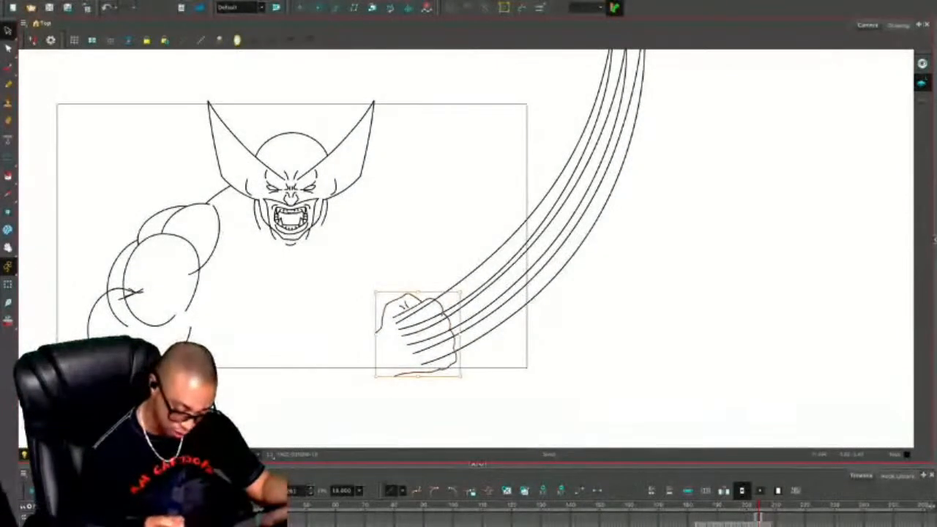
key(Escape)
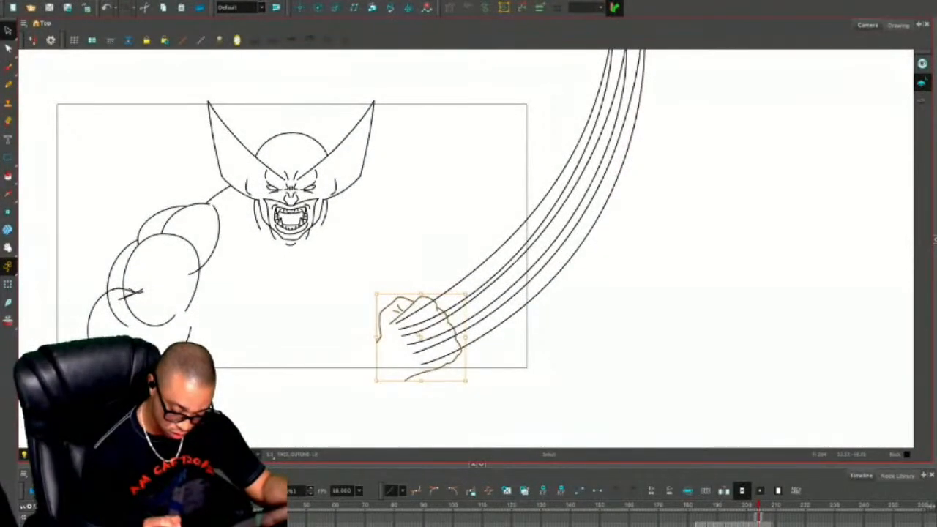
key(Left)
drag(465, 296, 469, 300)
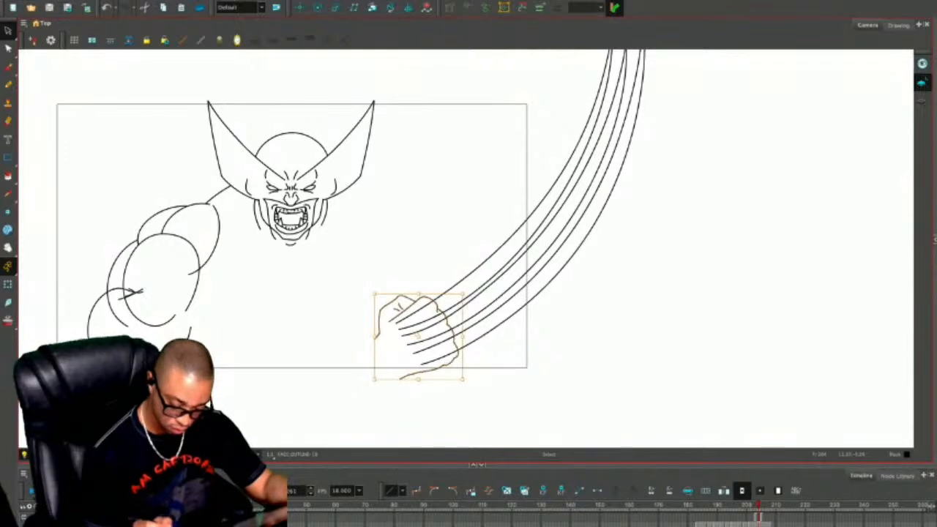
Select the fist and claws together and move them across the face onto the bent arm.
key(1)
mouse_move(466, 248)
mouse_down()
mouse_move(441, 286)
mouse_move(484, 344)
mouse_move(457, 286)
mouse_up()
key(Escape)
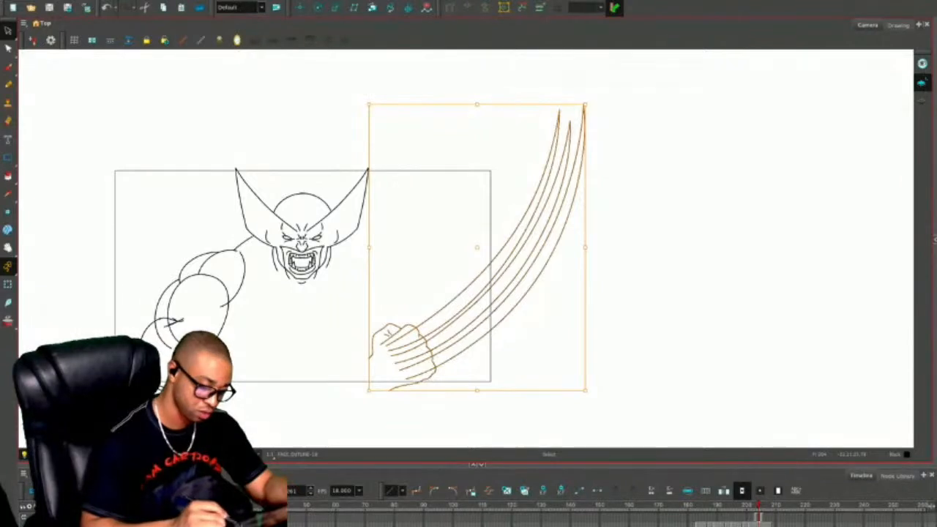
key(Escape)
key(ctrl+v)
mouse_move(458, 272)
mouse_down()
mouse_move(287, 279)
mouse_move(268, 246)
mouse_up()
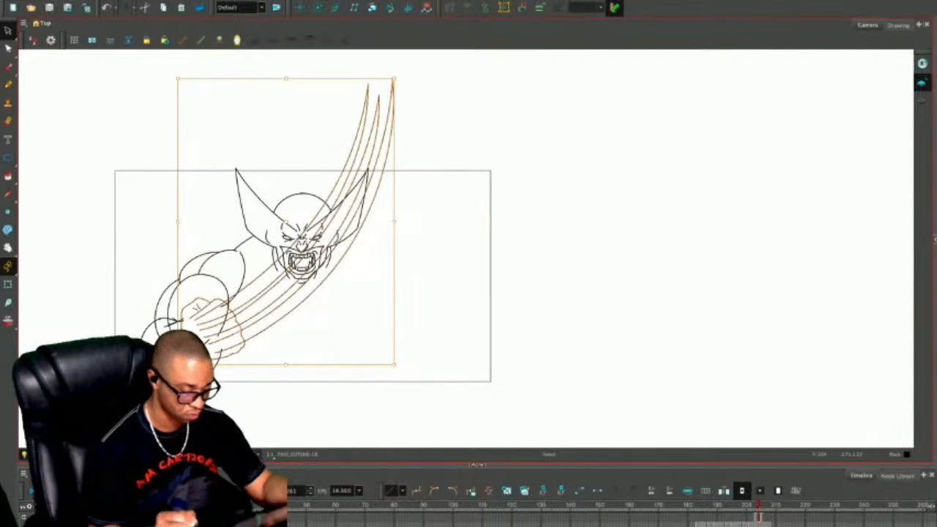
key(Escape)
Delete the old forearm outline and its leftover wrist lines below the upper arm.
key(2)
key(2)
drag(471, 251, 785, 176)
click(374, 370)
key(Delete)
click(322, 282)
key(Delete)
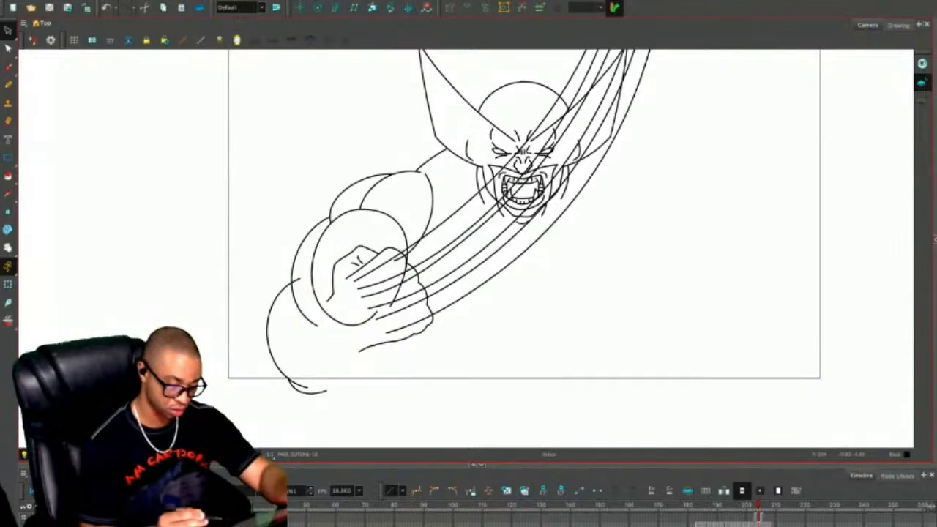
drag(300, 354, 278, 395)
key(Delete)
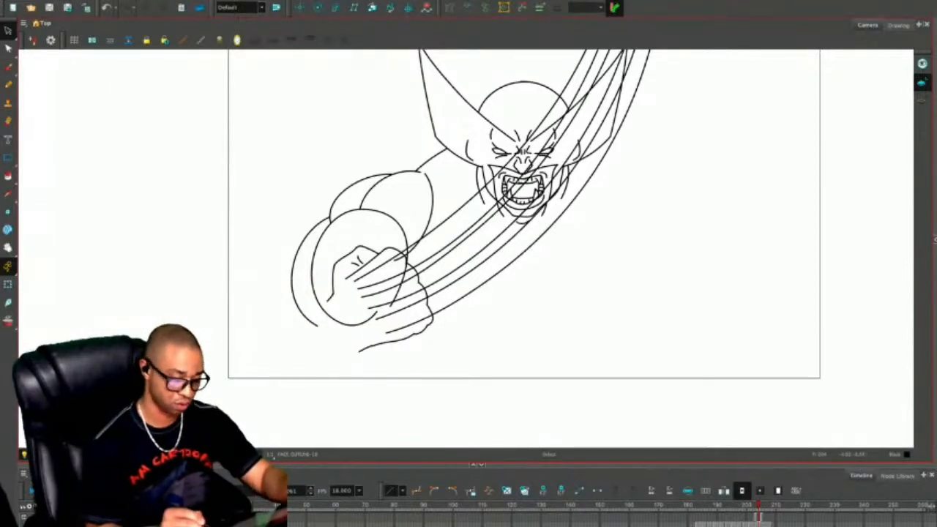
Erase the short wrist line below the thumb and trim the wrist end of the fist's underside.
key(alt+slash)
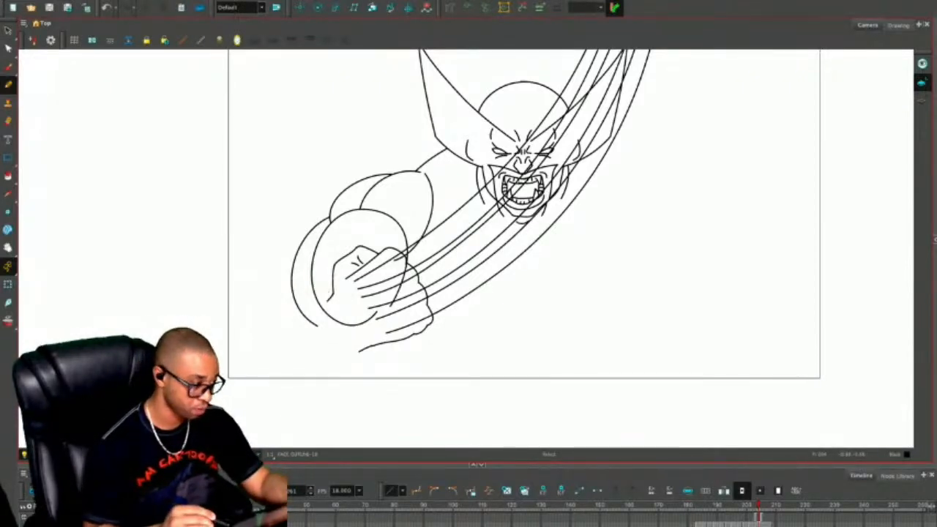
key(alt+e)
key(2)
key(2)
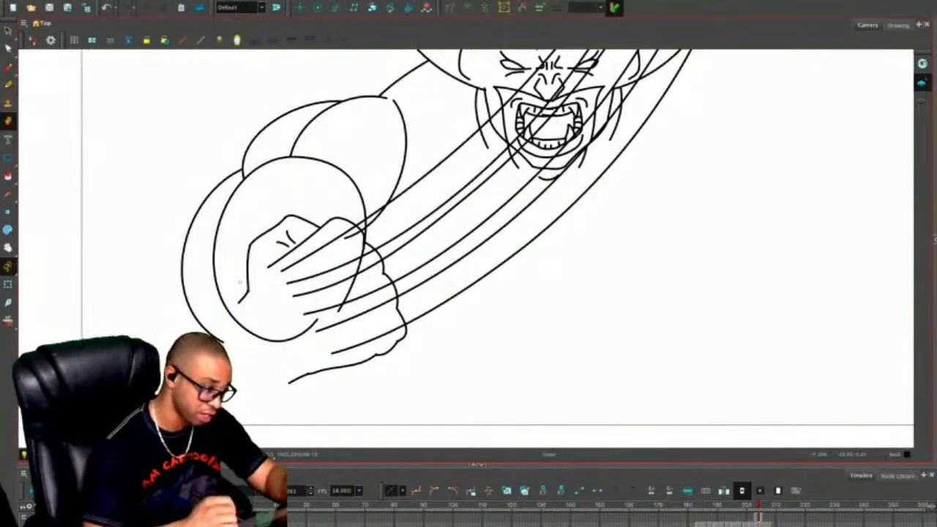
drag(245, 291, 240, 301)
drag(302, 369, 285, 375)
key(alt+/)
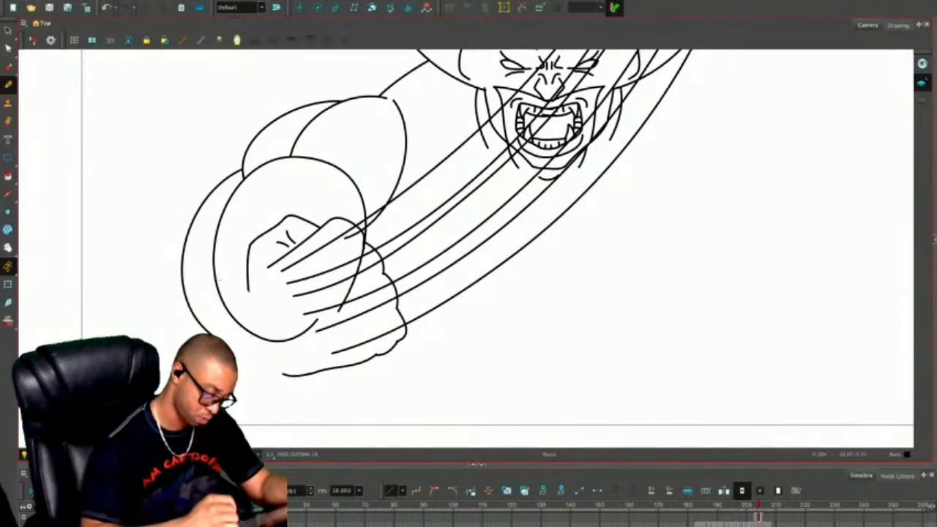
drag(282, 376, 307, 373)
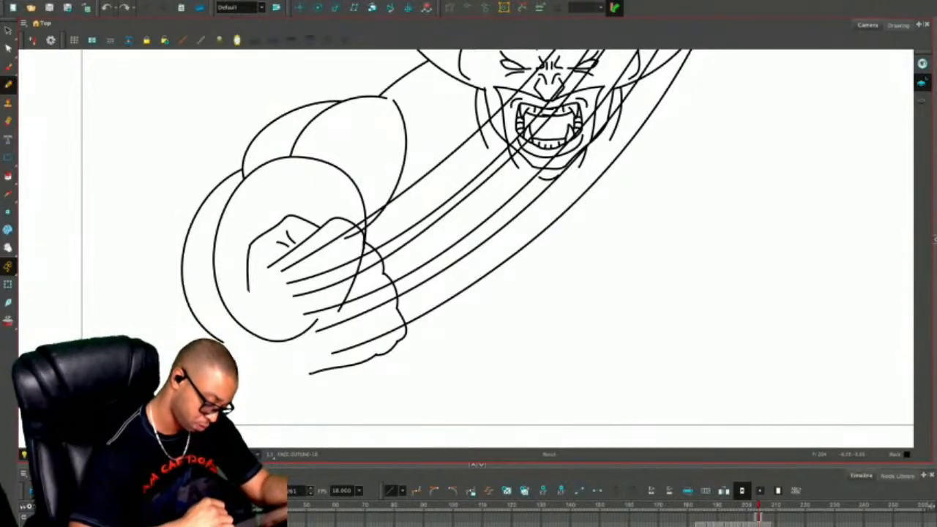
Draw a short wrist crease and outline the rounded, foreshortened forearm from the thumb around to the fist's underside.
drag(241, 277, 249, 289)
mouse_move(263, 232)
mouse_down()
mouse_move(214, 238)
mouse_move(184, 270)
mouse_move(179, 308)
mouse_up()
drag(328, 363, 229, 385)
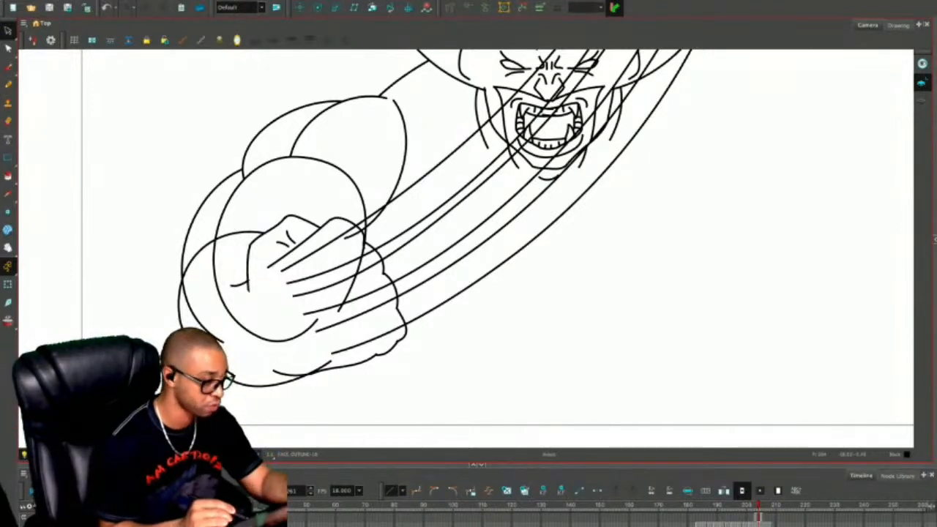
Erase the old arm curves inside the new forearm and the overlapping line ends under the wrist.
key(alt+b)
drag(225, 241, 185, 290)
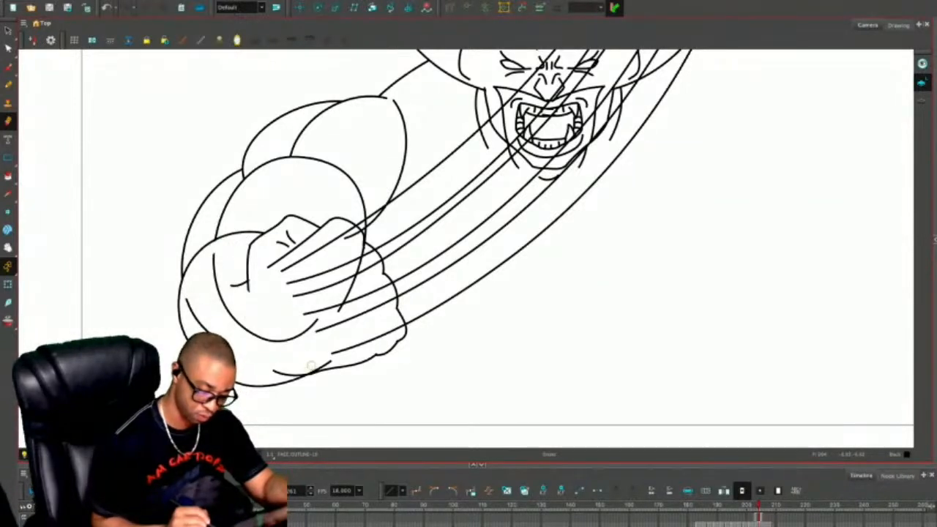
drag(303, 369, 275, 370)
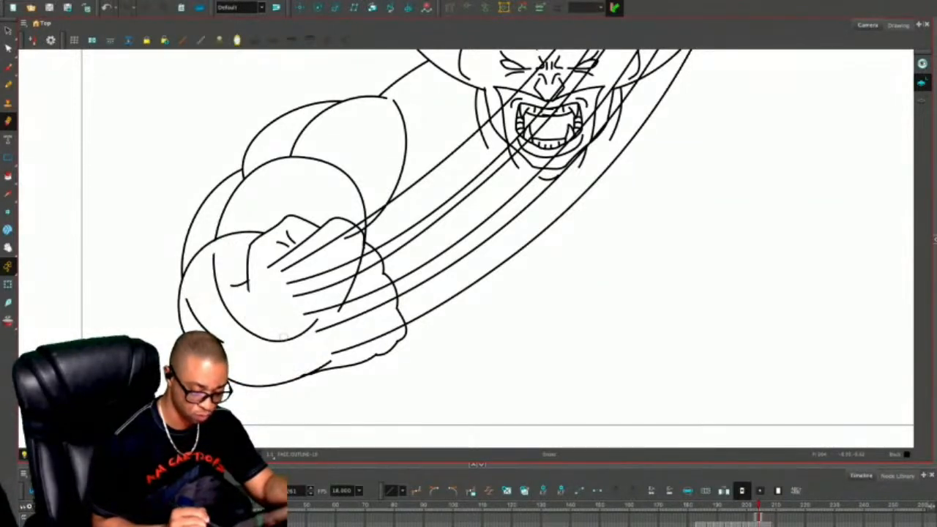
drag(331, 360, 306, 369)
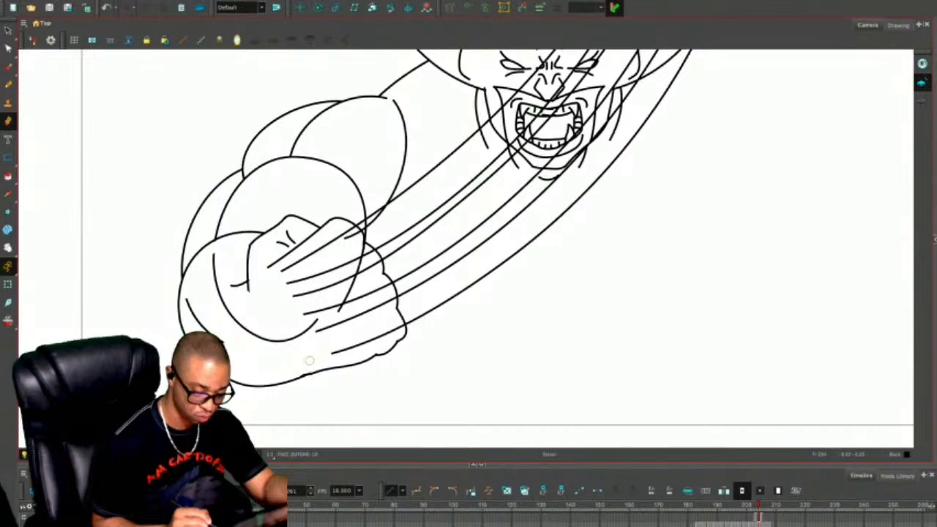
mouse_move(315, 322)
mouse_down()
mouse_move(271, 340)
mouse_move(245, 324)
mouse_move(219, 297)
mouse_move(212, 253)
mouse_up()
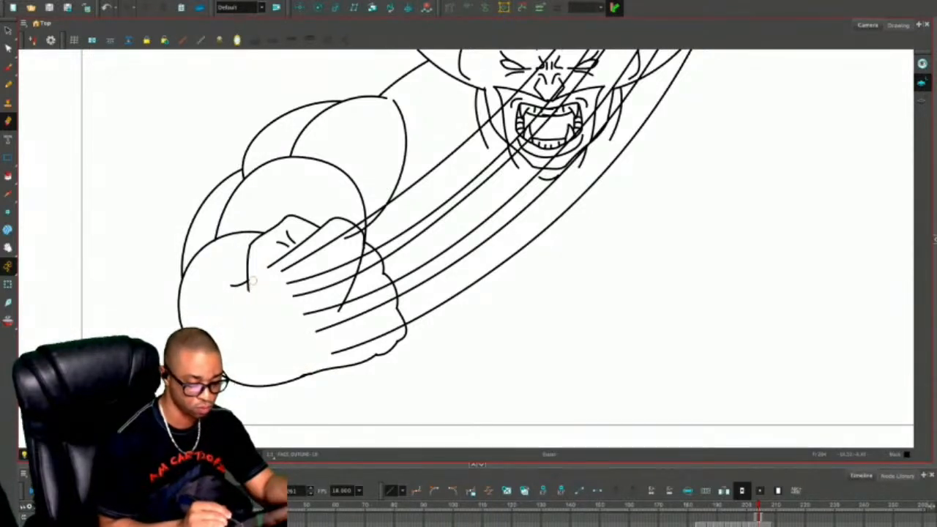
Redraw the wrist crease below the thumb and add a muscle curve and small crease marks inside the forearm.
drag(246, 279, 233, 286)
key(alt+s)
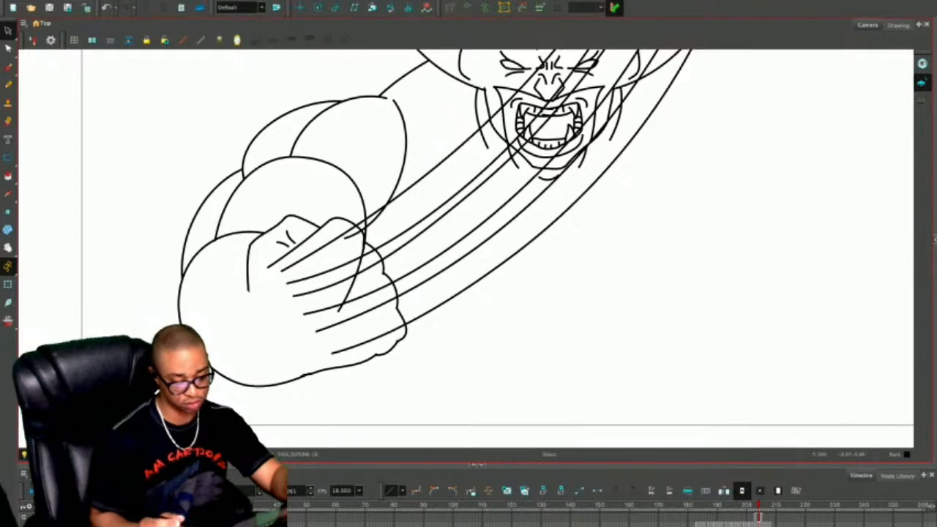
key(alt+x)
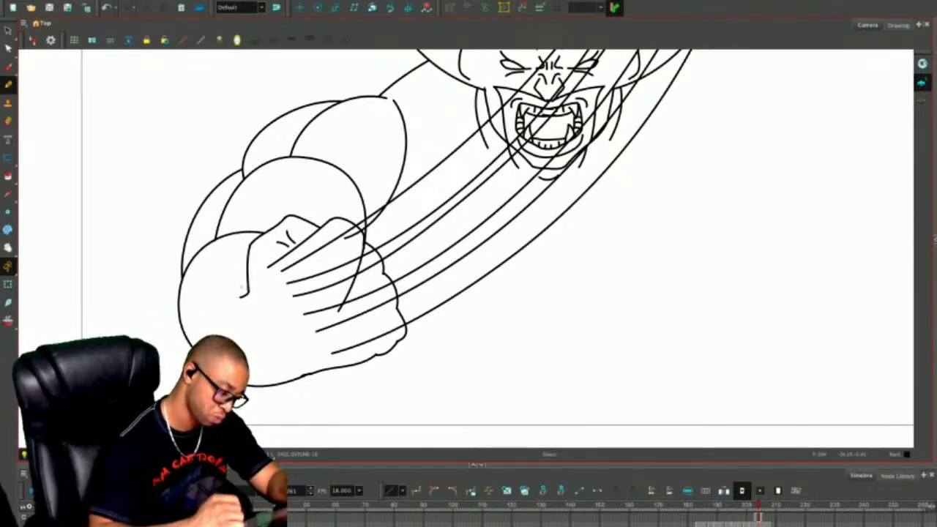
mouse_move(269, 330)
mouse_down()
mouse_move(279, 326)
mouse_move(258, 339)
mouse_up()
key(ctrl+z)
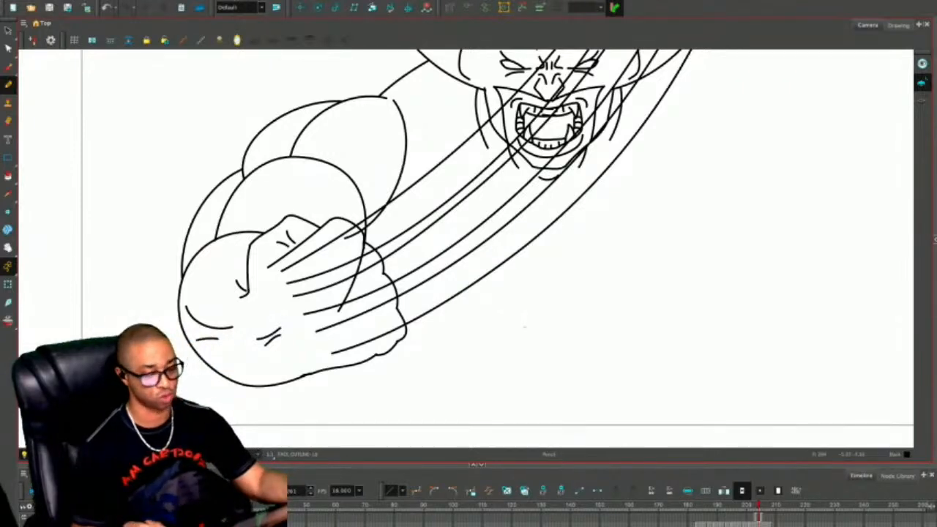
scroll(330, 391, down, 4)
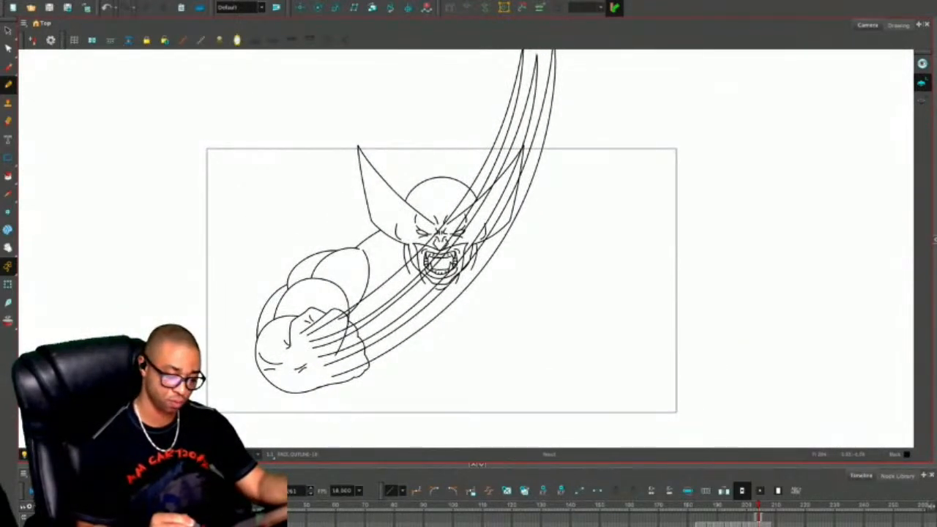
Duplicate the outlined arm, fist and claws, mirror the copy horizontally and place it on the other side of the head.
key(alt+s)
mouse_move(363, 228)
mouse_down()
mouse_move(233, 393)
mouse_move(408, 344)
mouse_up()
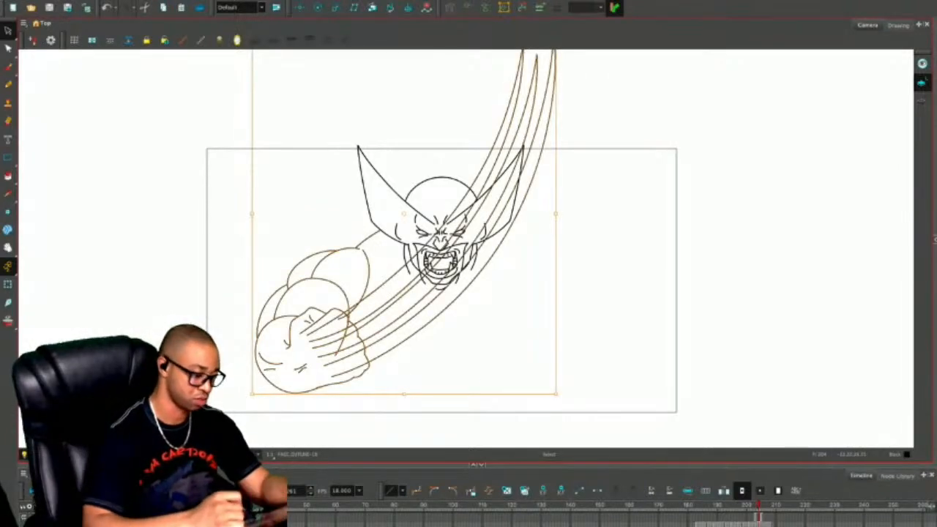
key(Escape)
key(ctrl+z)
key(ctrl+v)
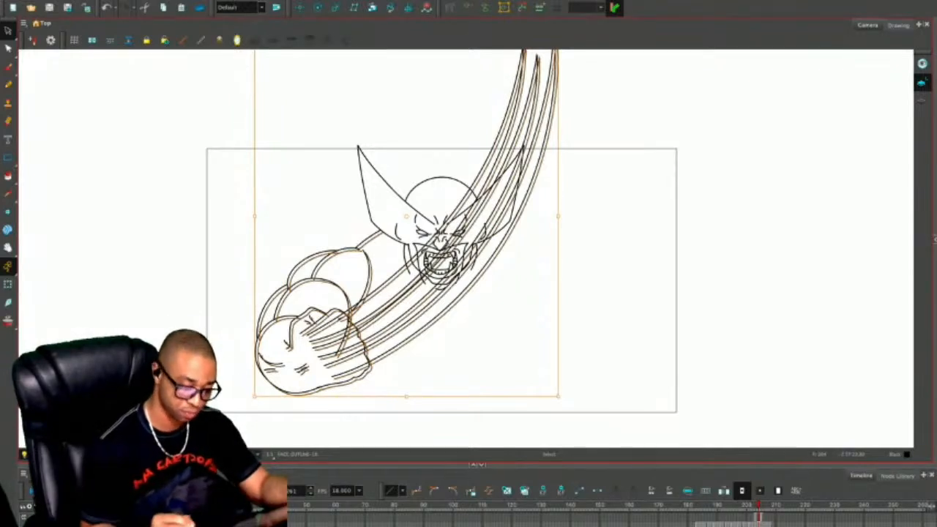
key(4)
drag(497, 322, 565, 327)
key(Escape)
key(1)
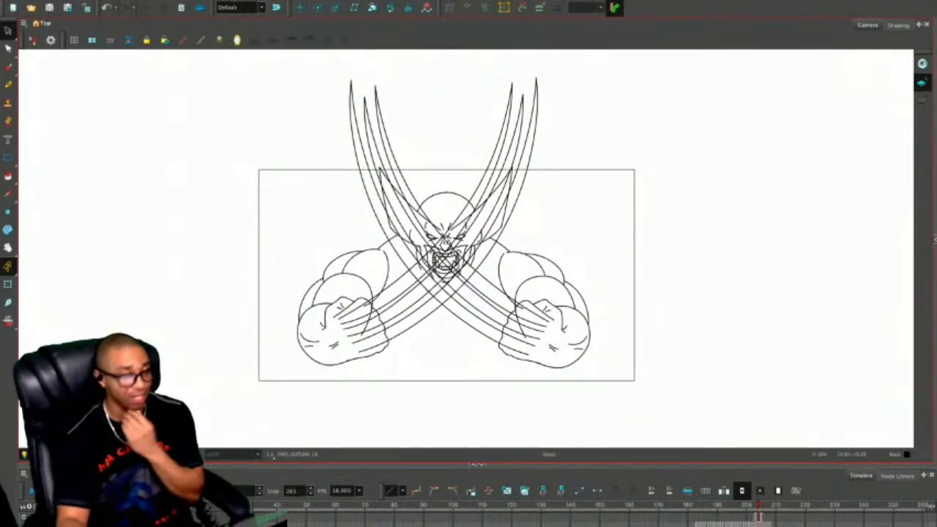
Show the rough sketch and ink the waist and upper thigh outline below the left fist with the Pencil.
key(alt+/)
key(.)
key(2)
drag(442, 282, 444, 255)
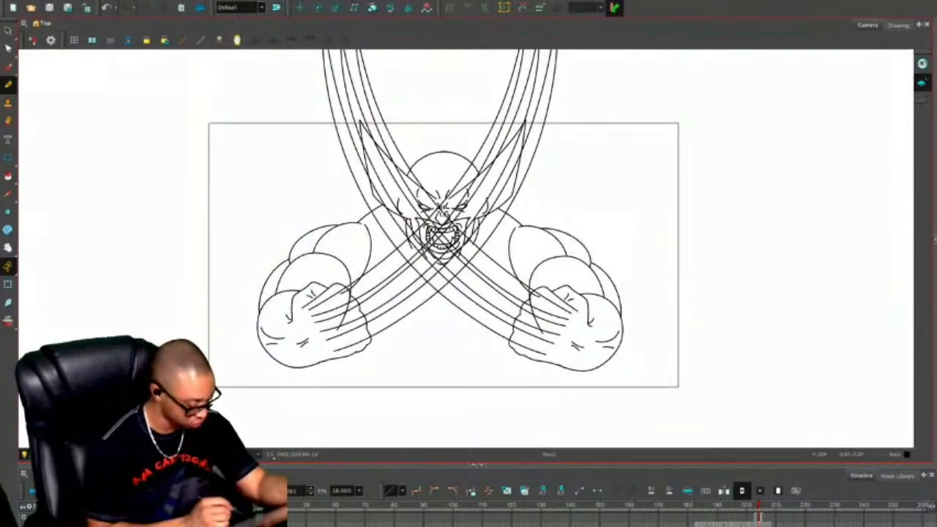
key(alt+o)
key(2)
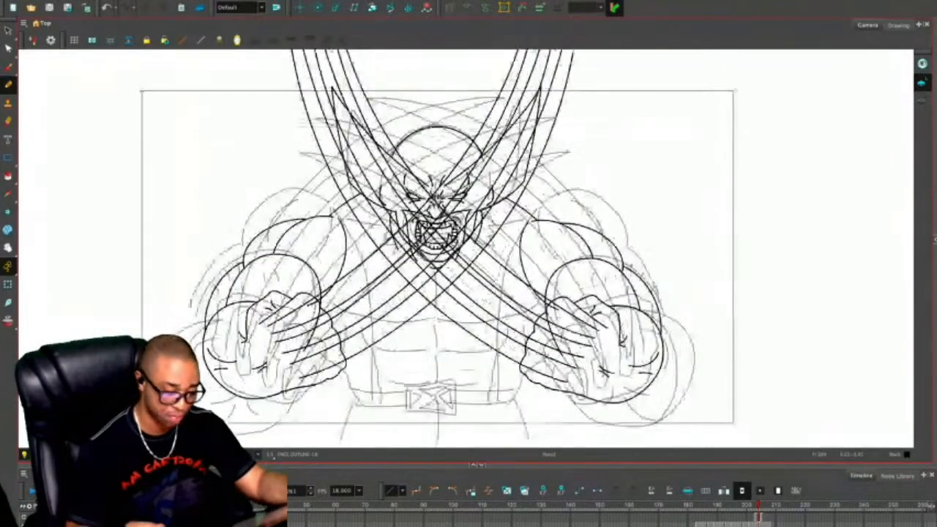
drag(338, 309, 326, 282)
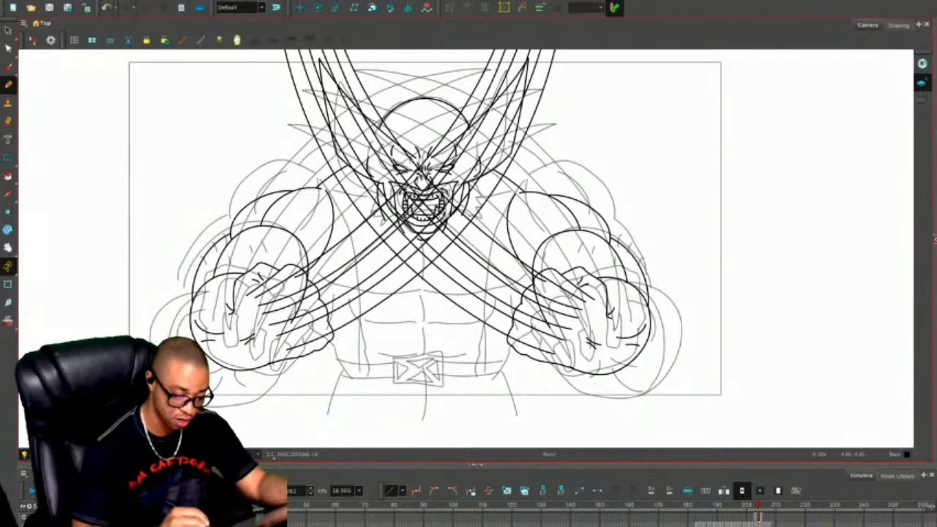
drag(352, 374, 327, 425)
key(ctrl+z)
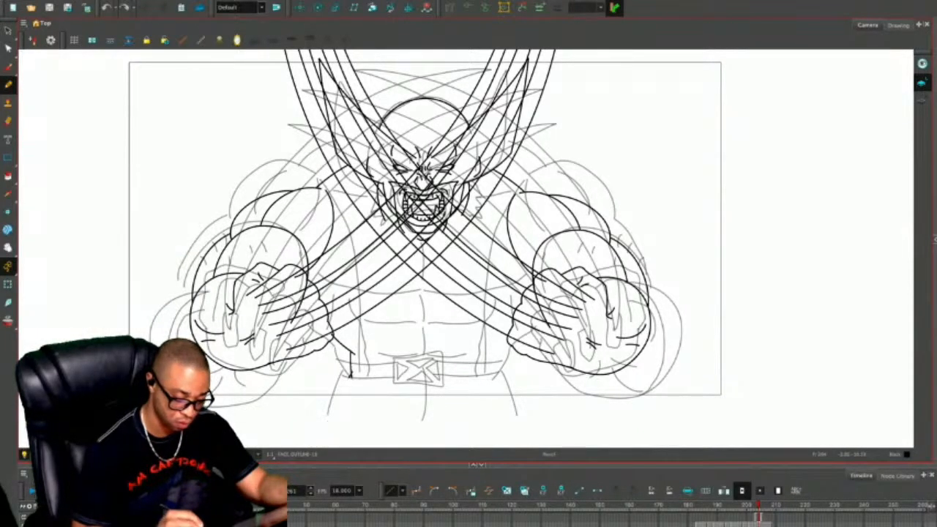
drag(351, 373, 333, 403)
Draw the rectangular belt buckle with an X of four triangles inside it at the waist's centre.
mouse_move(396, 354)
mouse_down()
mouse_move(397, 386)
mouse_move(452, 387)
mouse_move(452, 361)
mouse_move(452, 385)
mouse_move(404, 356)
mouse_move(398, 252)
mouse_up()
key(2)
key(2)
drag(351, 310, 428, 350)
drag(356, 344, 423, 311)
mouse_move(363, 309)
mouse_down()
mouse_move(384, 321)
mouse_move(364, 310)
mouse_move(352, 342)
mouse_up()
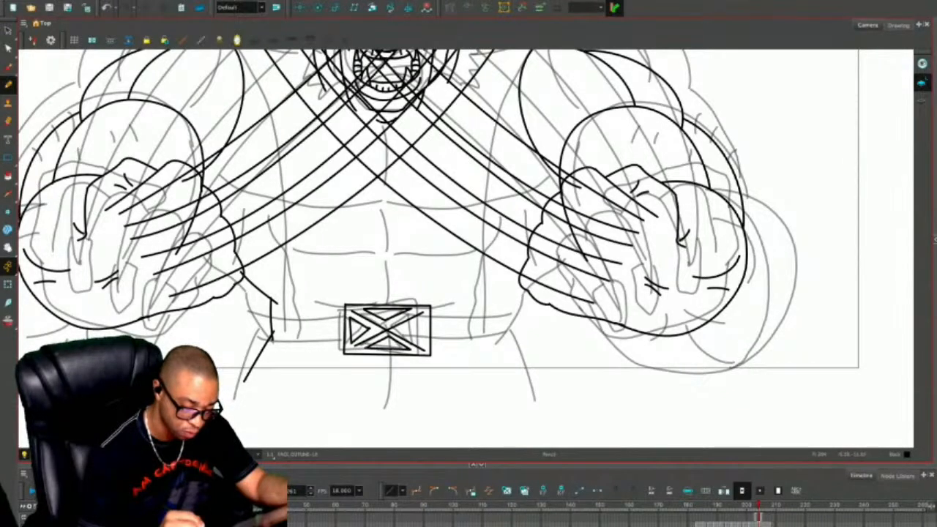
drag(420, 324, 422, 340)
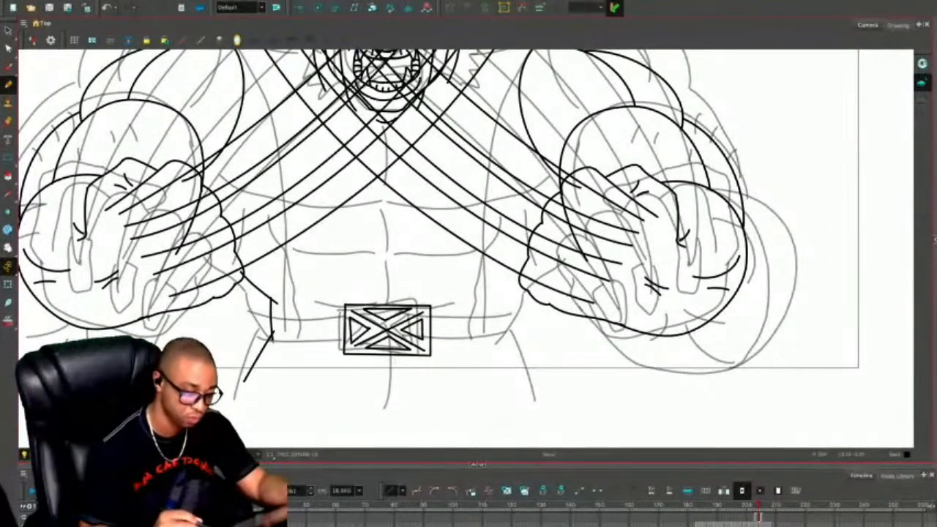
Duplicate the waist and thigh outline, mirror it horizontally and place the copy below the right fist.
key(alt+s)
drag(271, 335, 281, 377)
key(ctrl+d)
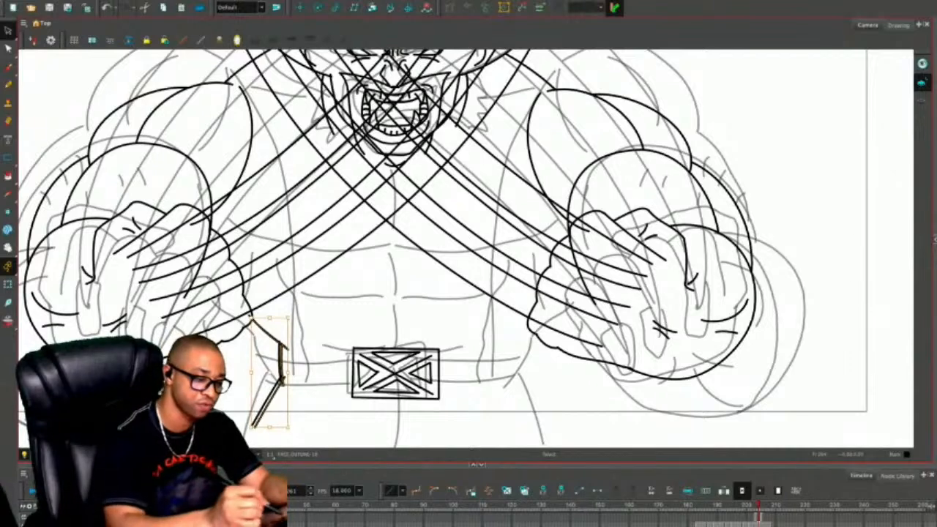
key(4)
key(Escape)
drag(269, 371, 514, 378)
key(Escape)
Draw the broken centre line of the abdomen and the horizontal abdominal muscle lines on both sides of it.
key(alt+b)
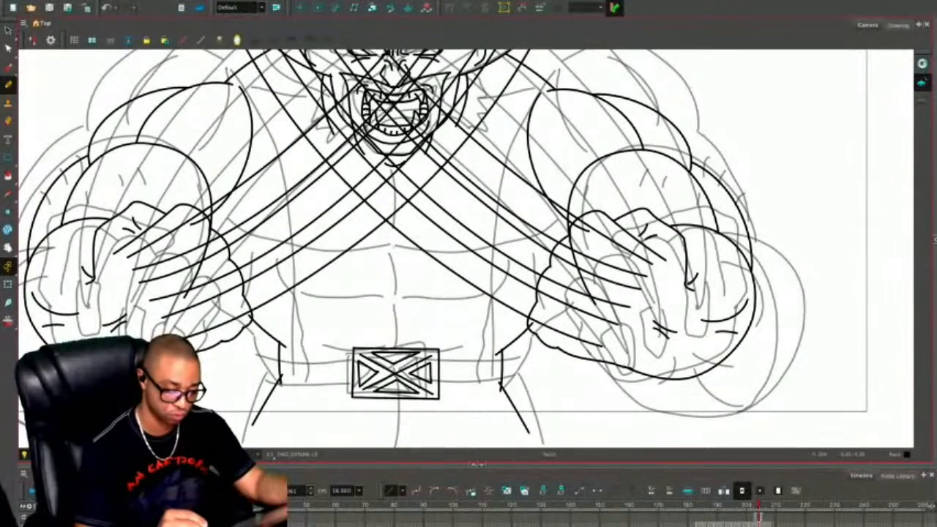
drag(394, 243, 393, 314)
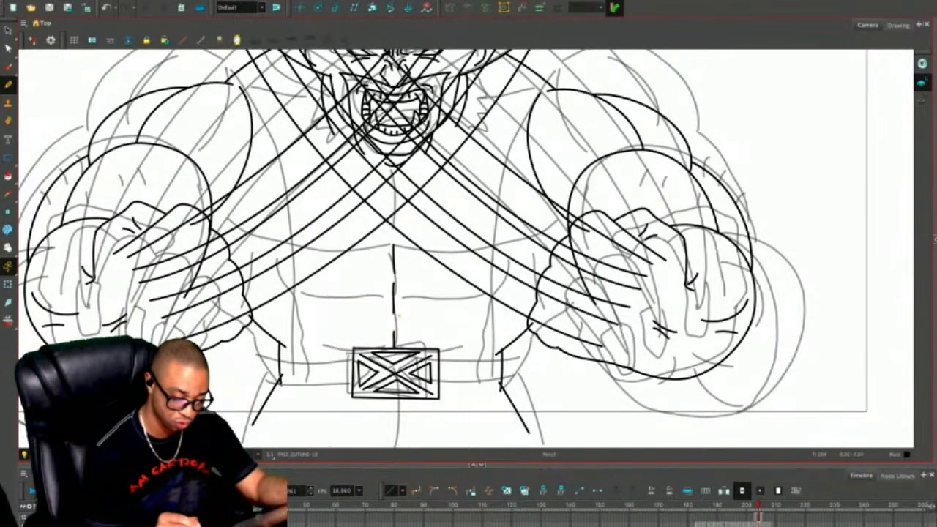
drag(396, 316, 488, 310)
drag(412, 275, 454, 272)
drag(323, 278, 387, 276)
drag(383, 315, 295, 317)
key(ctrl+z)
mouse_move(383, 313)
mouse_down()
mouse_move(309, 297)
mouse_move(320, 350)
mouse_up()
Draw the curved side muscle contours along both outer edges of the abdomen.
drag(284, 302, 295, 343)
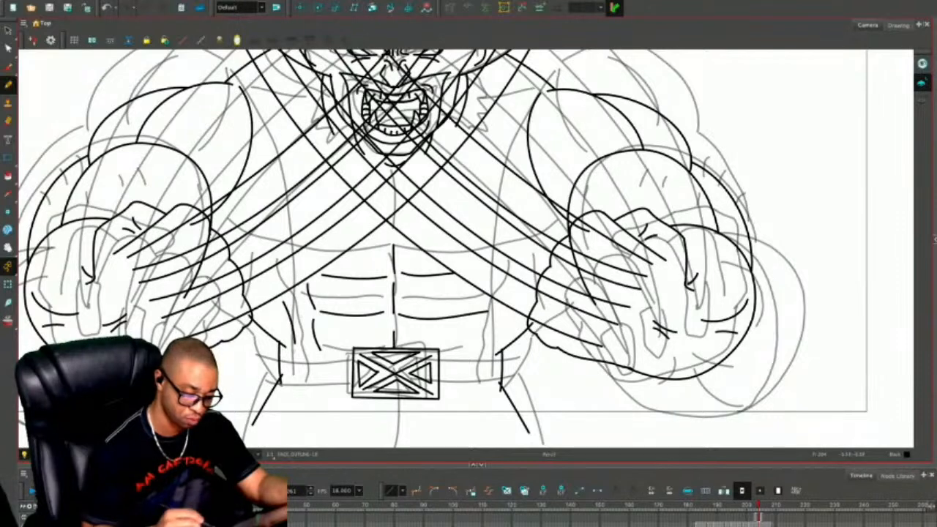
drag(497, 305, 500, 336)
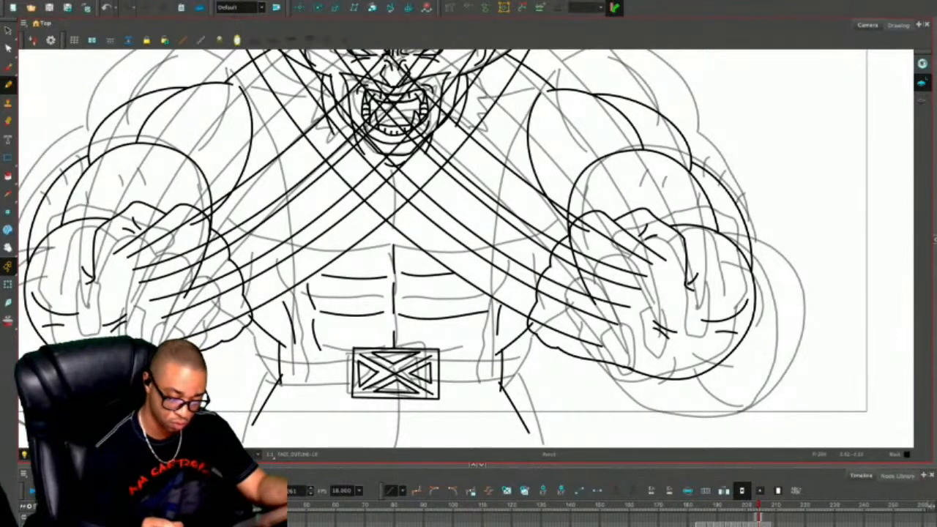
drag(488, 316, 476, 359)
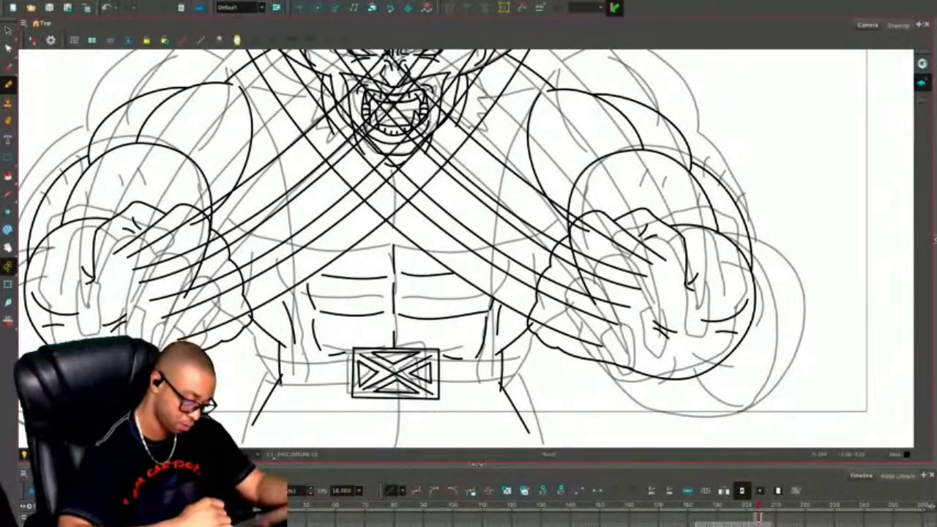
Draw the belt's upper and lower edges on both sides of the buckle and a horizontal closing line across the thighs.
mouse_move(351, 353)
mouse_down()
mouse_move(303, 352)
mouse_move(316, 355)
mouse_up()
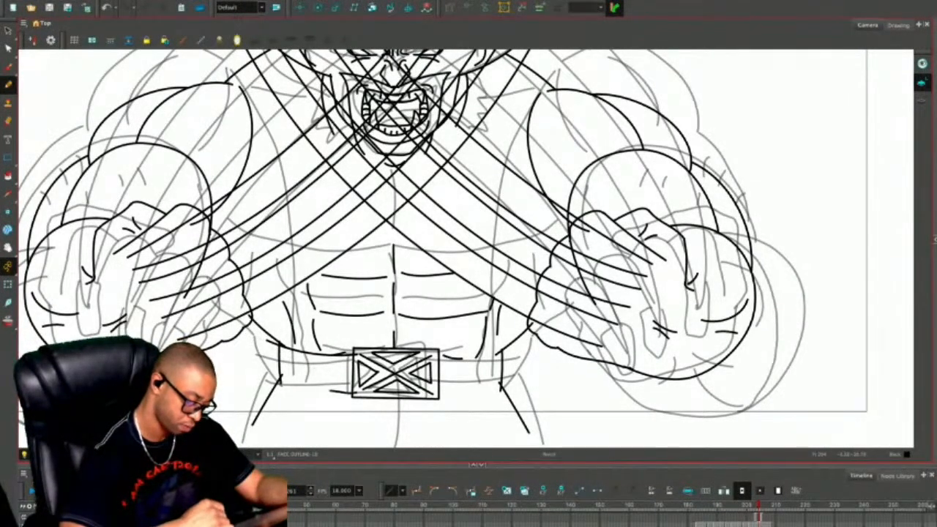
drag(340, 392, 265, 376)
drag(437, 355, 517, 344)
drag(437, 396, 523, 381)
drag(249, 415, 557, 418)
Delete the uppermost segment of the abdomen's centre line.
drag(468, 249, 472, 323)
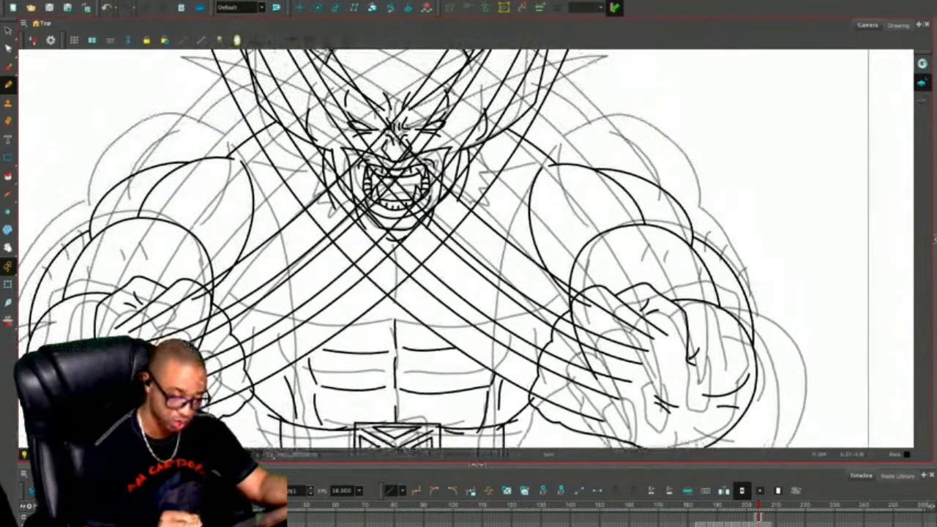
key(ctrl+z)
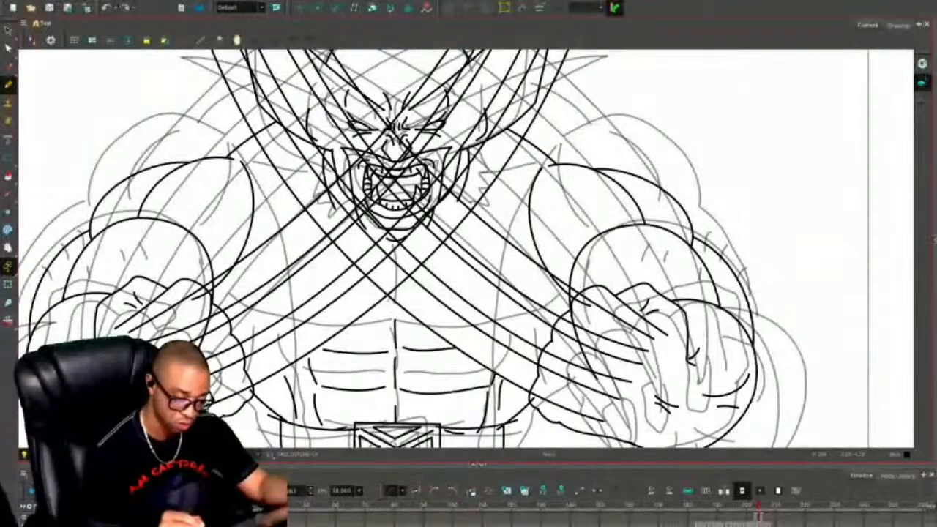
key(alt+s)
click(395, 331)
key(Delete)
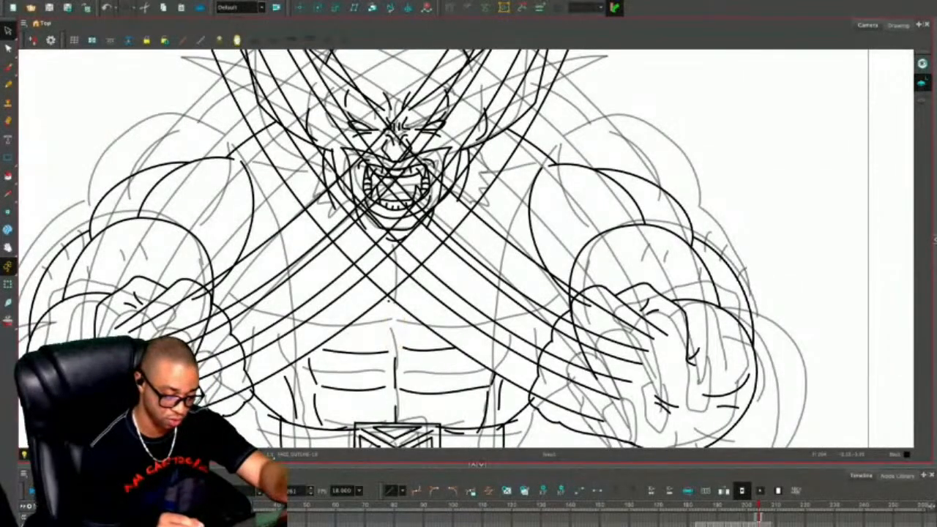
Select the abdomen, belt and thigh lines together and nudge them slightly to the left.
mouse_move(469, 293)
mouse_down()
mouse_move(491, 290)
mouse_move(493, 226)
mouse_up()
key(1)
mouse_move(505, 296)
mouse_down()
mouse_move(385, 272)
mouse_move(315, 367)
mouse_move(412, 414)
mouse_move(539, 326)
mouse_up()
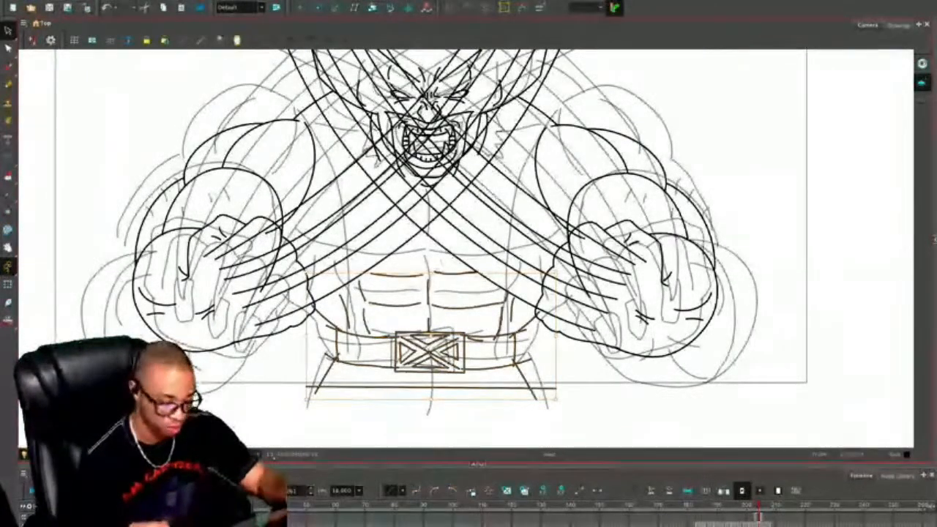
key(Left)
key(Left)
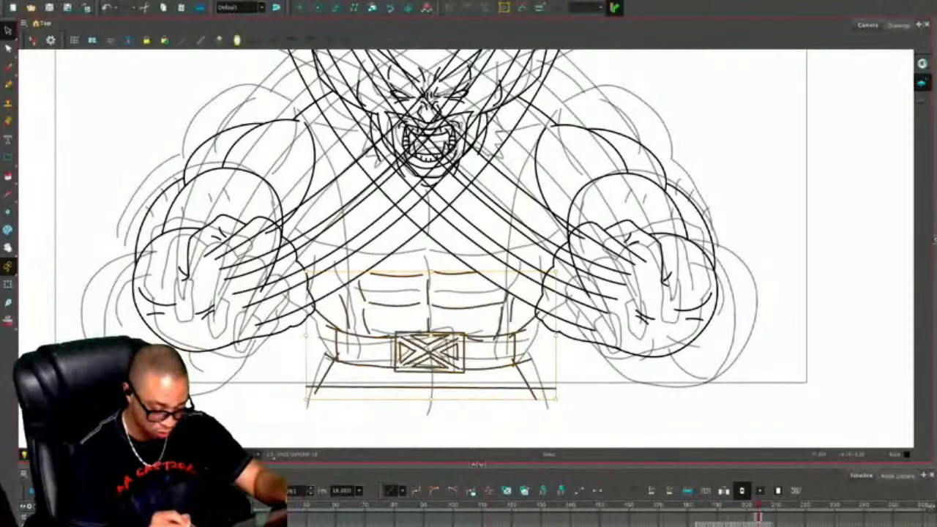
key(Escape)
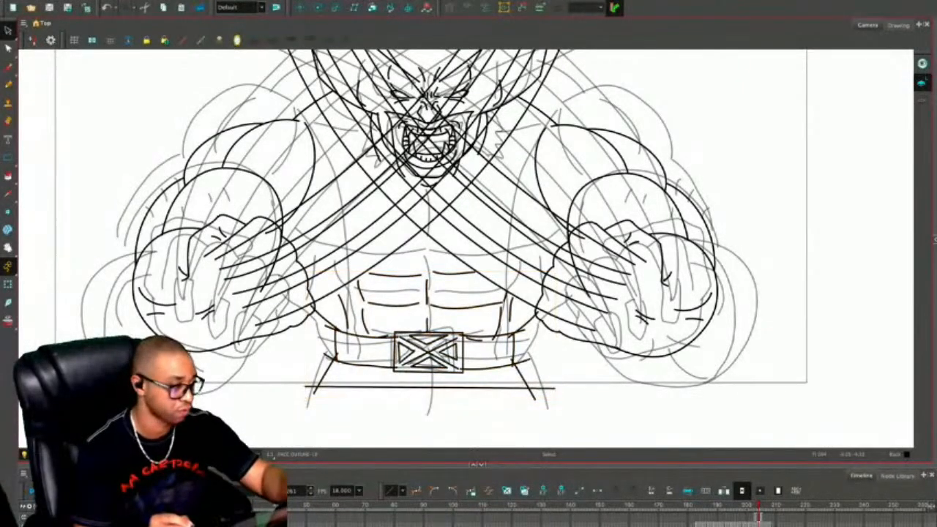
Draw the lower chest line above the abdominals and a short vertical sternum line rising from its middle.
key(alt+slash)
key(2)
key(2)
drag(330, 252, 462, 249)
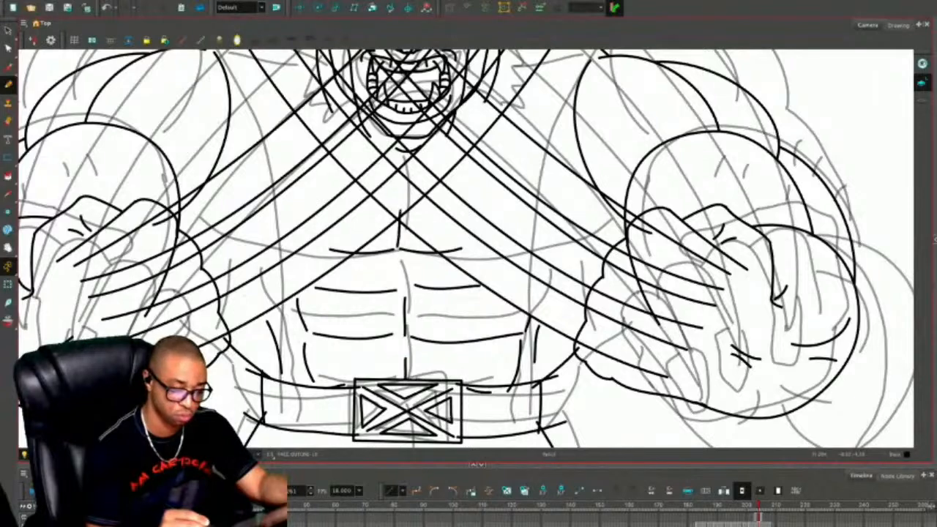
drag(398, 244, 397, 196)
key(1)
key(1)
key(1)
key(1)
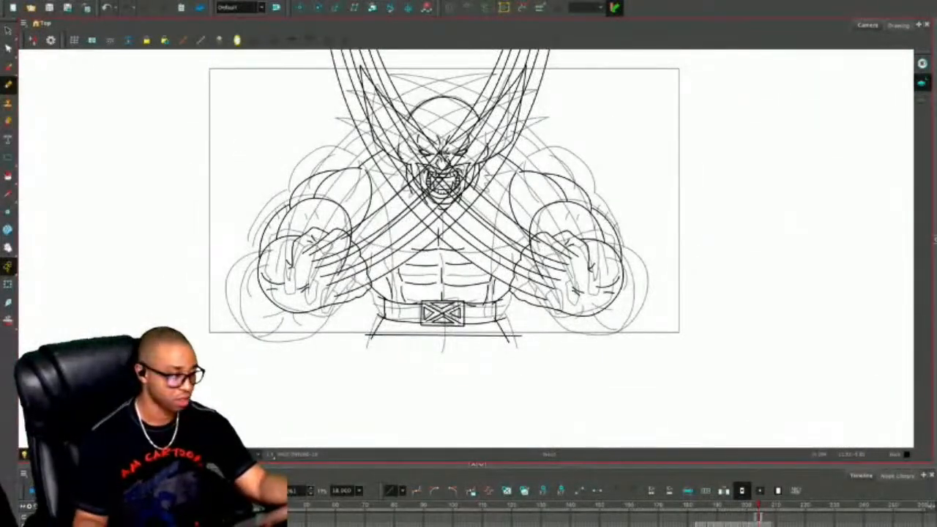
Hide the rough sketch and review the outline frames with the view masked to the camera frame.
key(alt+o)
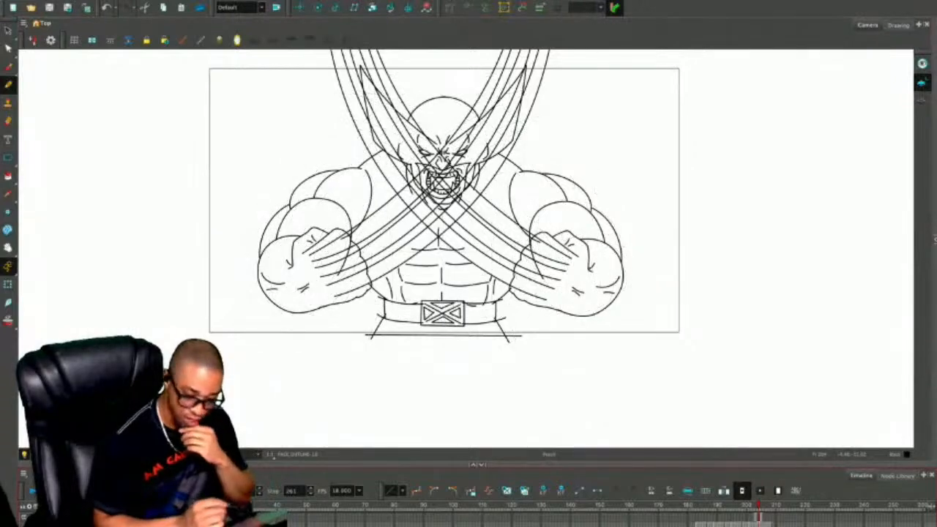
drag(443, 199, 431, 255)
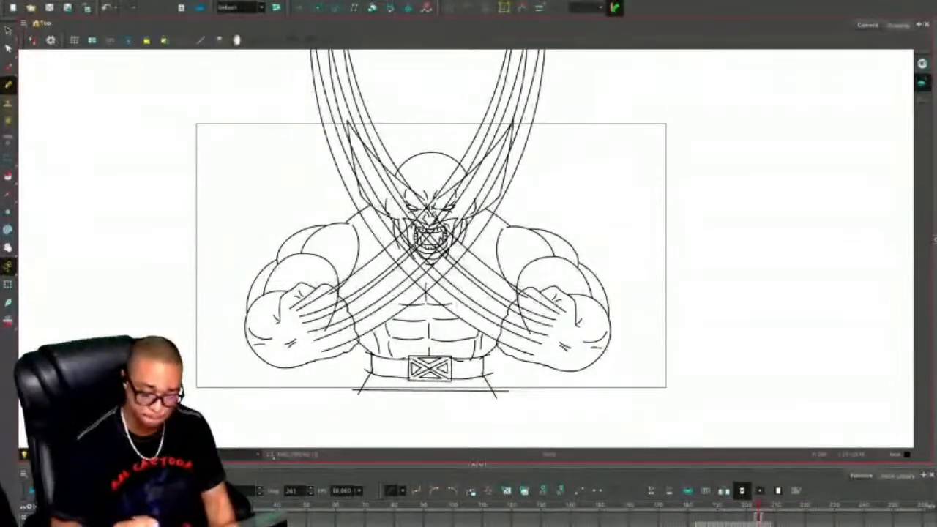
key(shift+Return)
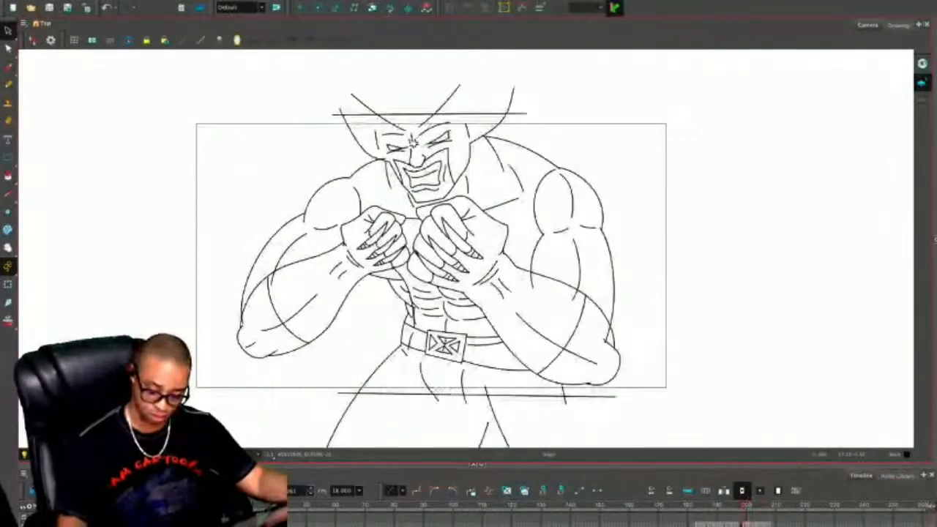
key(shift+c)
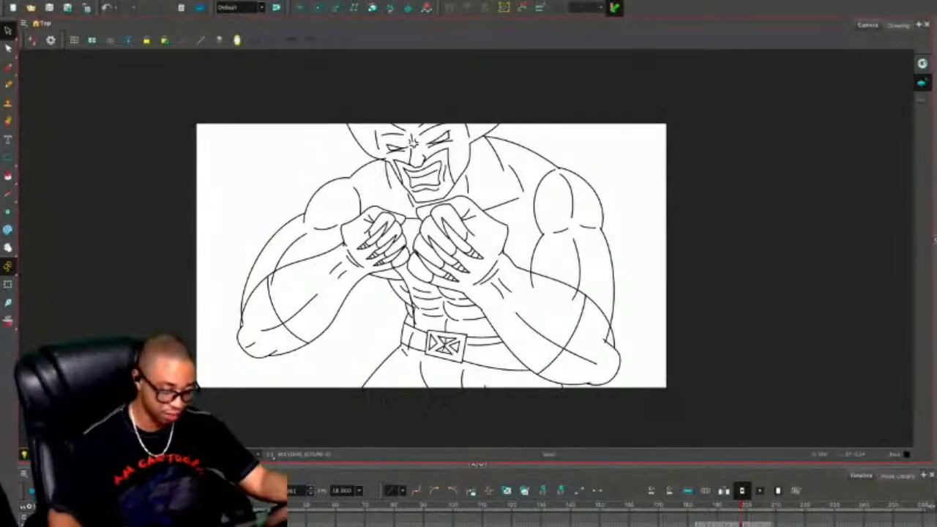
Enlarge the timeline area, show the rough sketch and clear the outline drawing from the close-up face frame.
key(2)
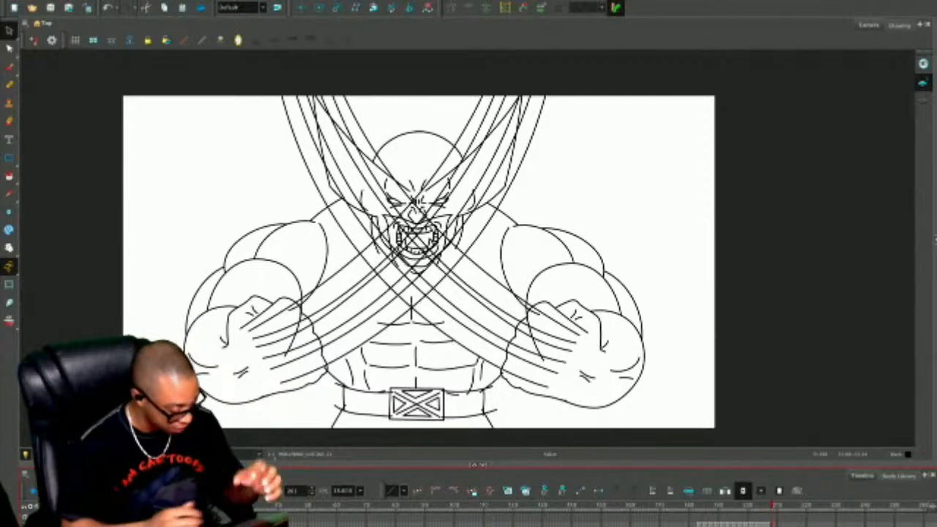
drag(477, 464, 477, 424)
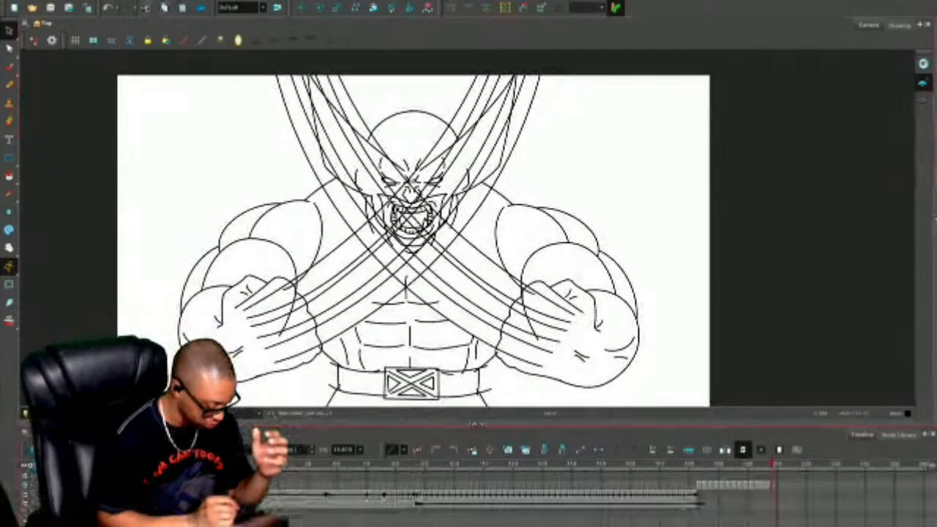
key(alt+o)
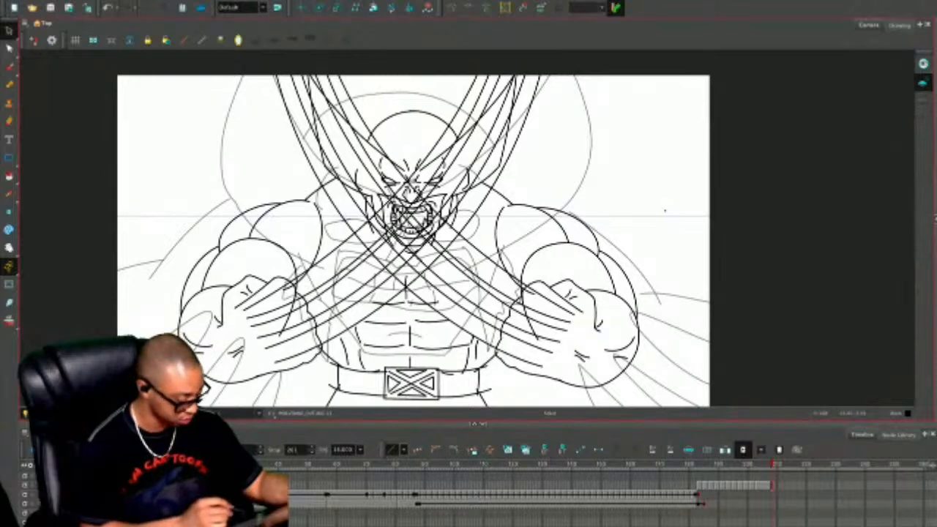
key(d)
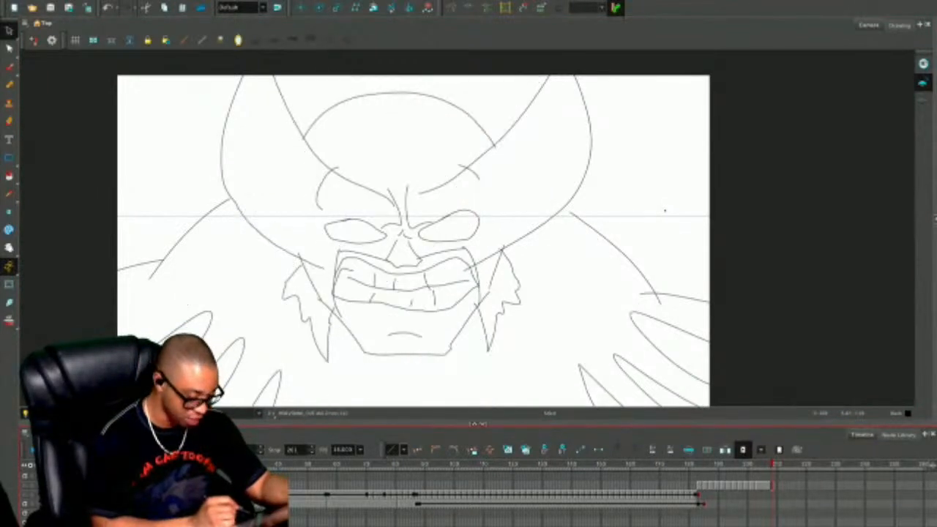
Play back and step through the rough frames between the crossed-claws pose and the face close-up.
key(Return)
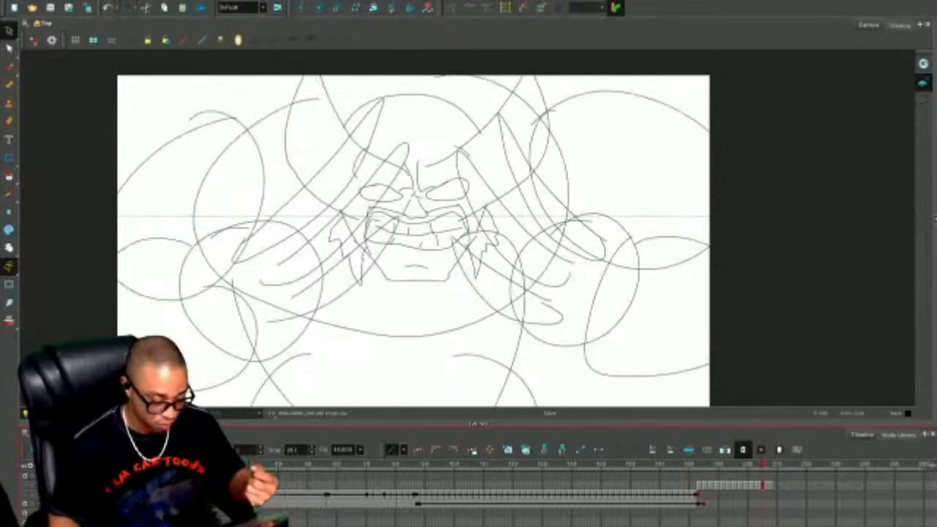
key(.)
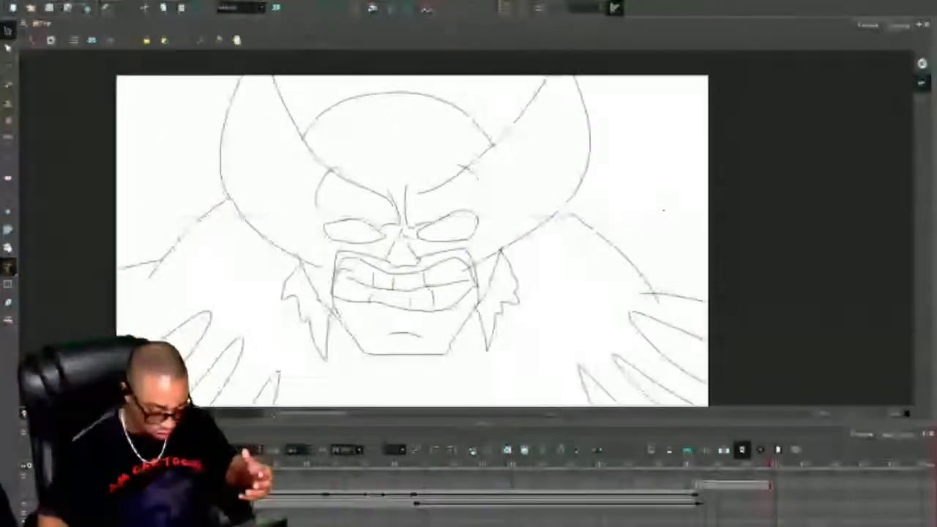
key(.)
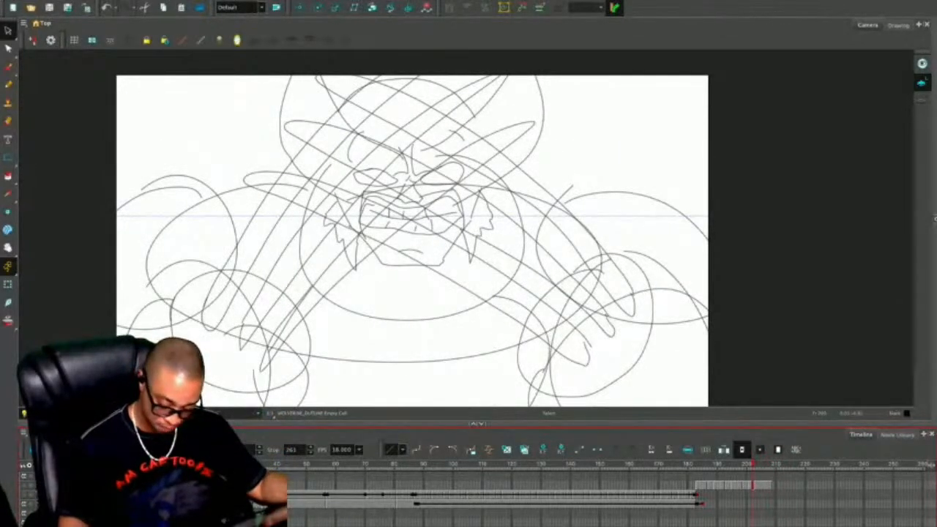
Paste the copied roaring torso outline into the empty cell, hide the rough sketch and step to the frame for cleanup.
key(ctrl+v)
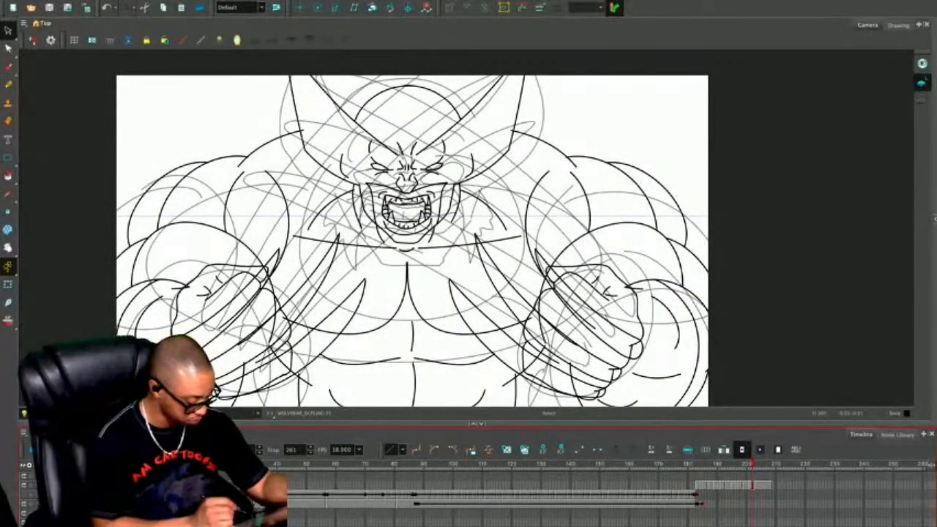
key(shift+l)
key(f)
key(.)
key(.)
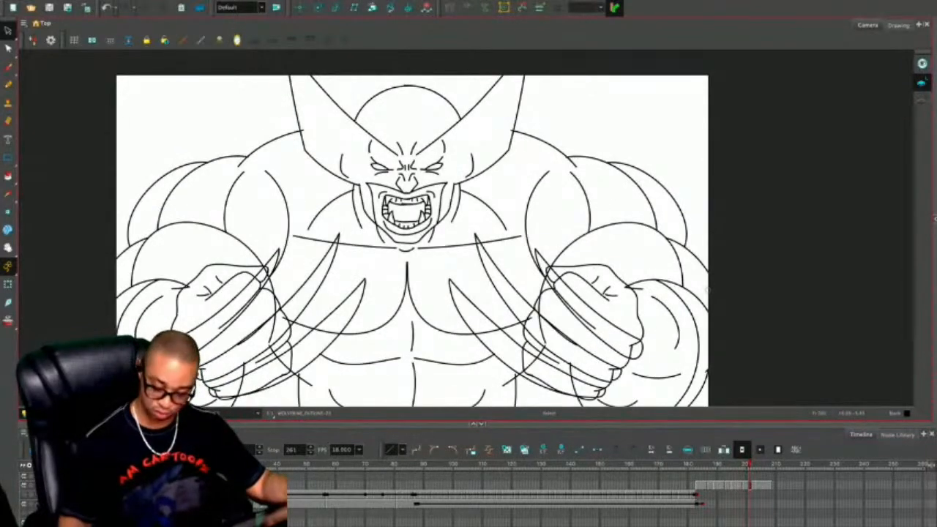
Erase the overlapping lines around the thumb and upper claw of the fist on the right half of the body.
key(alt+e)
key(2)
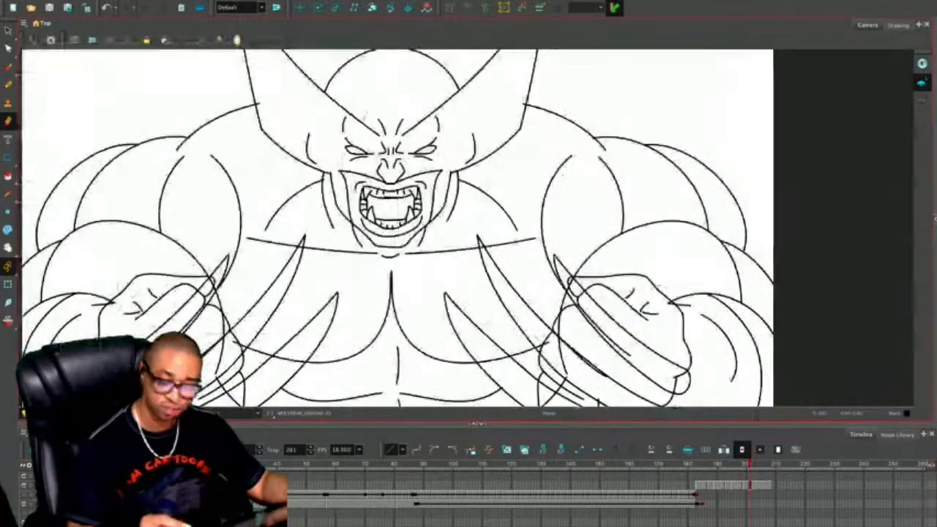
drag(477, 219, 467, 251)
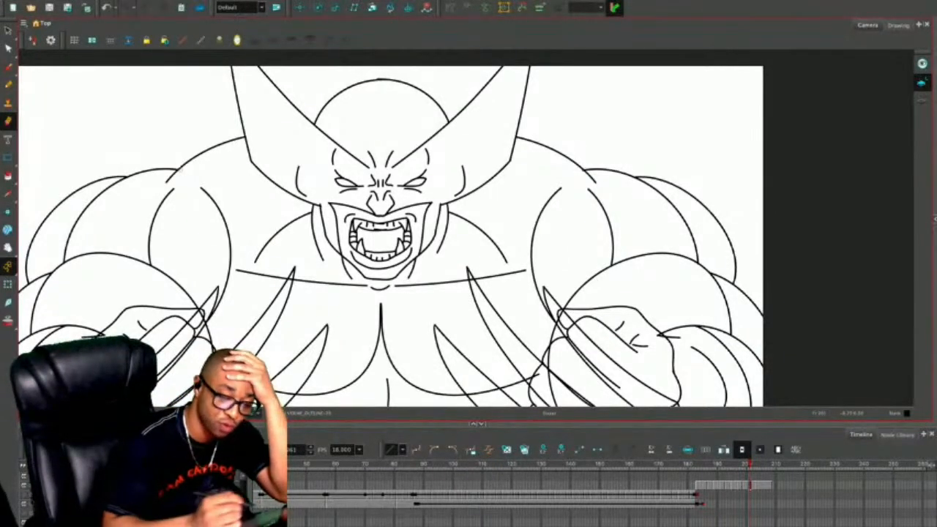
drag(582, 170, 565, 168)
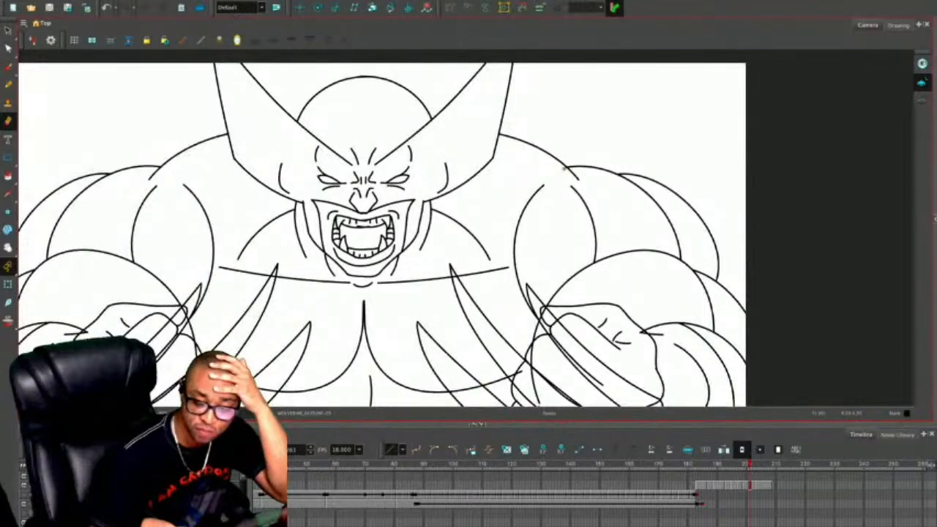
drag(564, 168, 488, 86)
drag(461, 226, 386, 167)
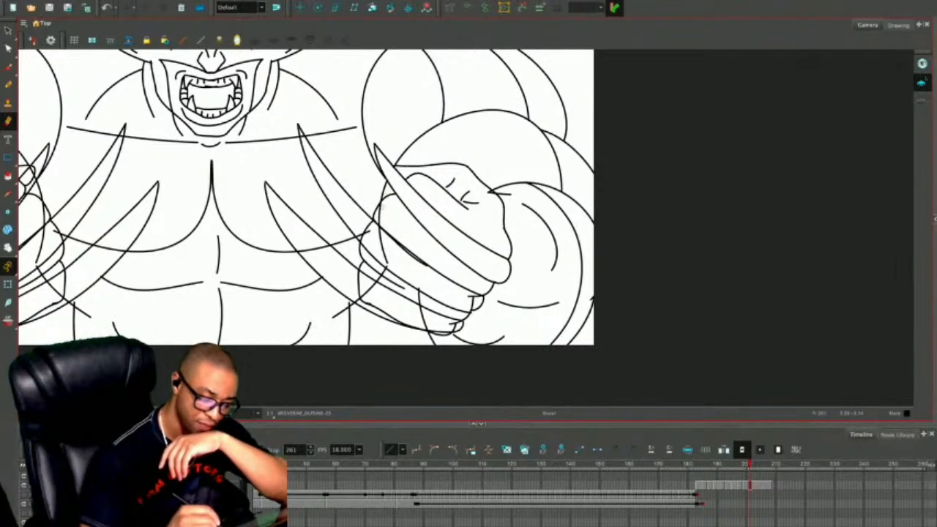
key(alt+s)
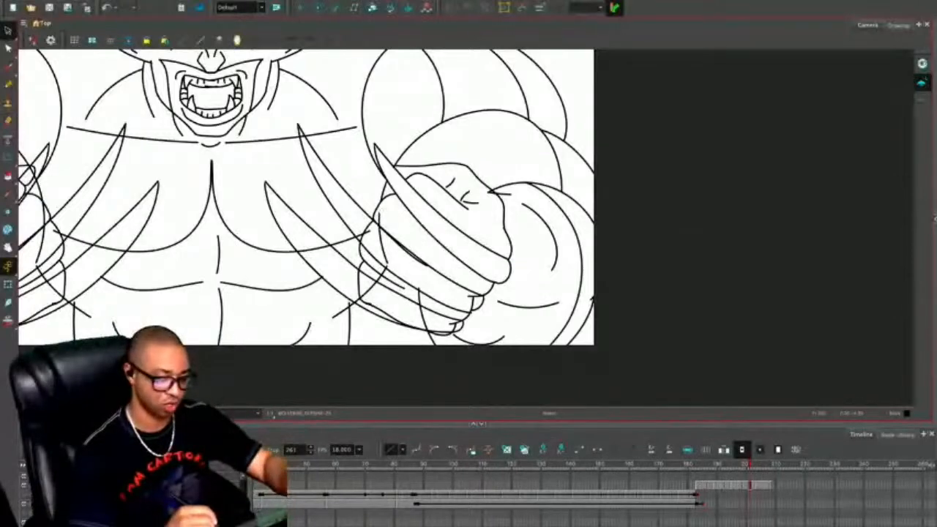
key(ctrl+a)
key(Delete)
key(ctrl+z)
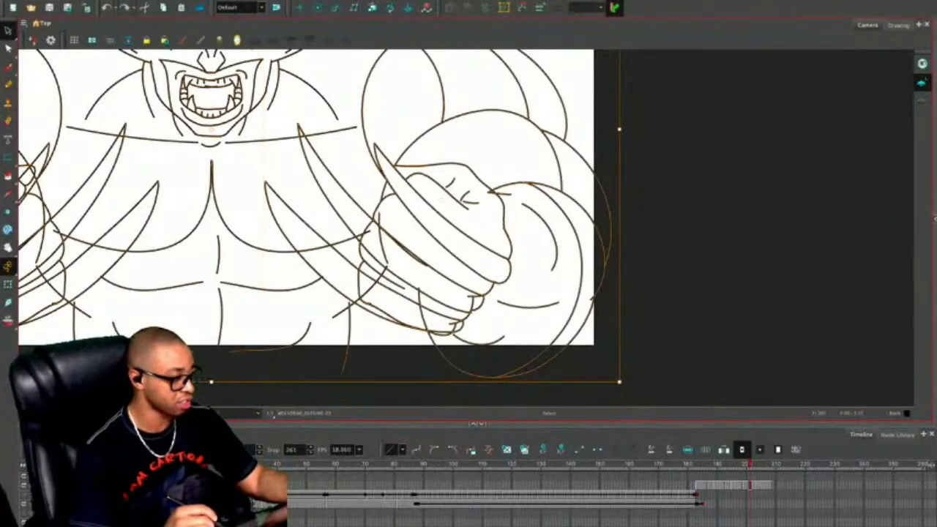
drag(478, 305, 551, 361)
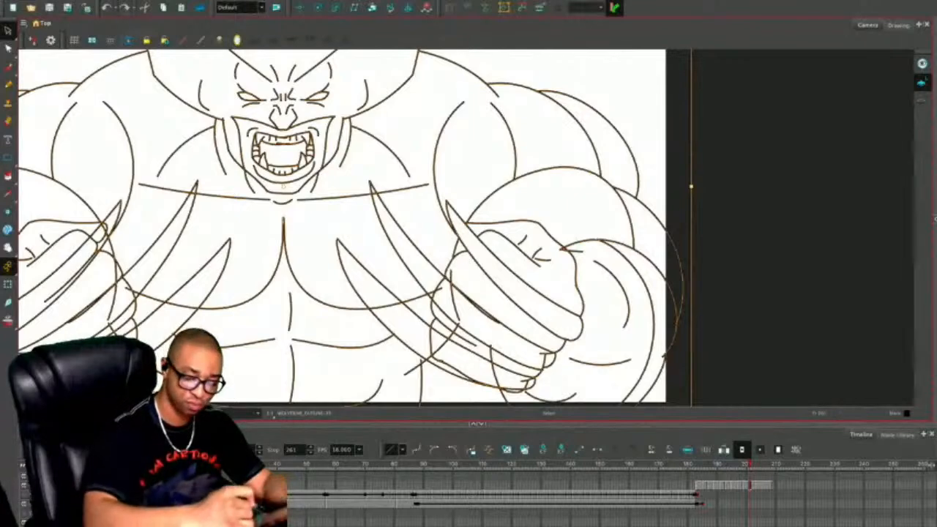
drag(442, 138, 479, 172)
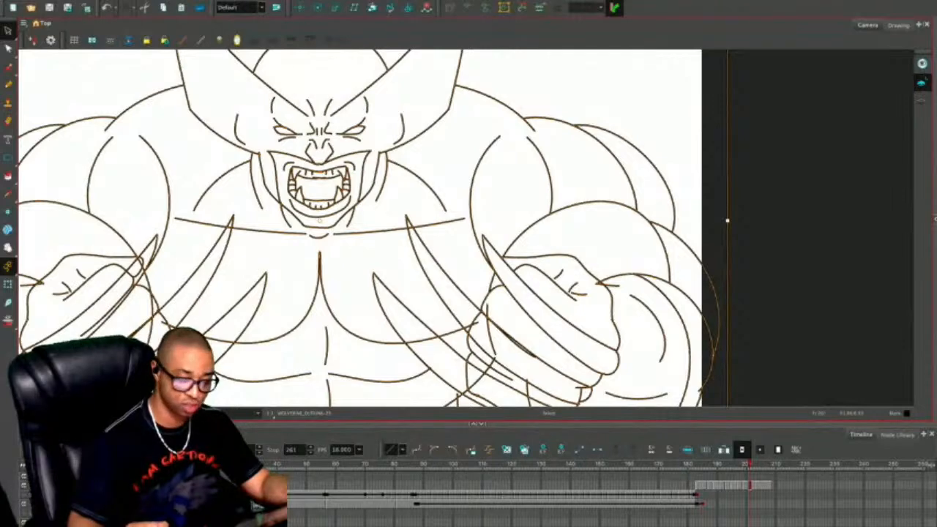
click(595, 202)
key(Escape)
click(110, 225)
key(Escape)
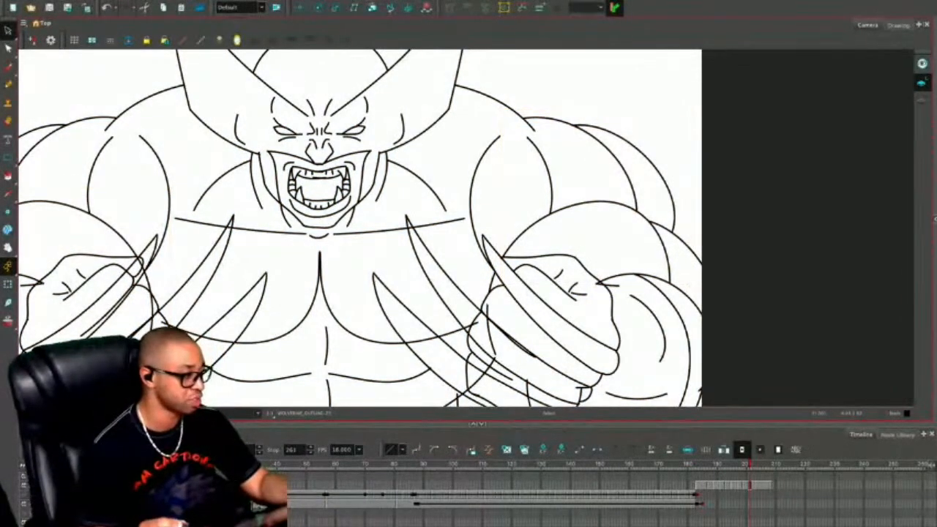
Erase the chest, fist and waist lines that run through the claws on the right half of the body.
key(space)
drag(468, 263, 381, 227)
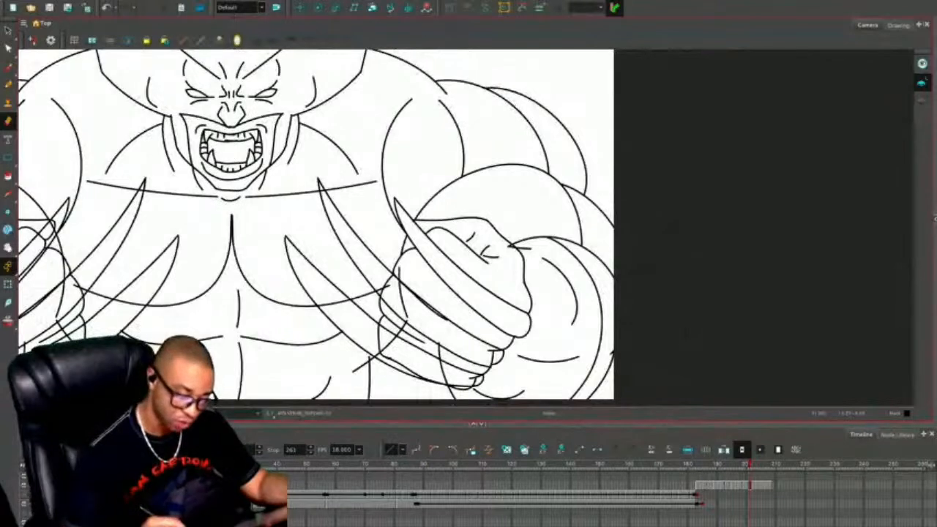
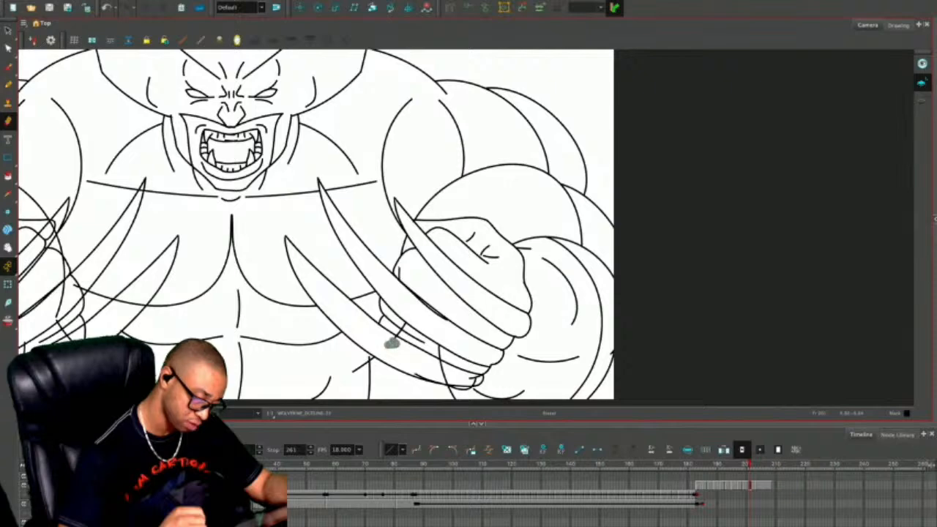
drag(406, 317, 319, 262)
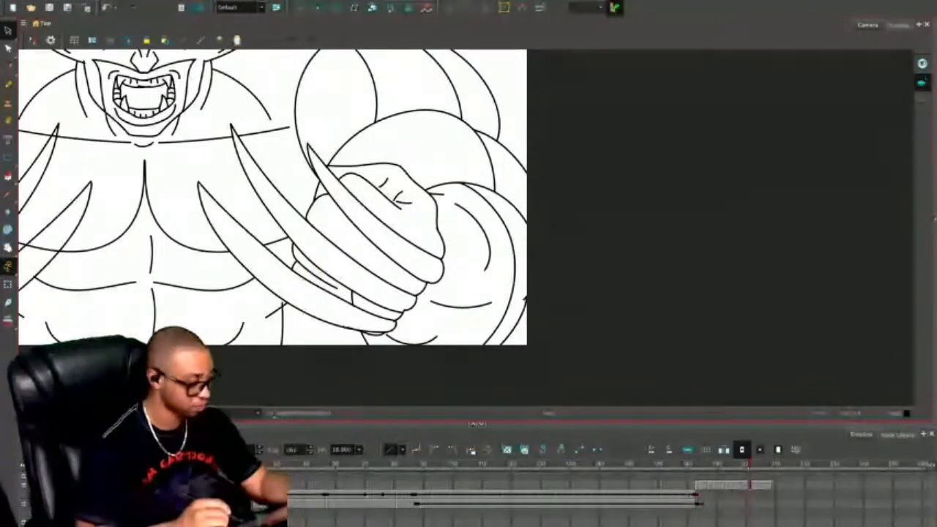
key(alt+e)
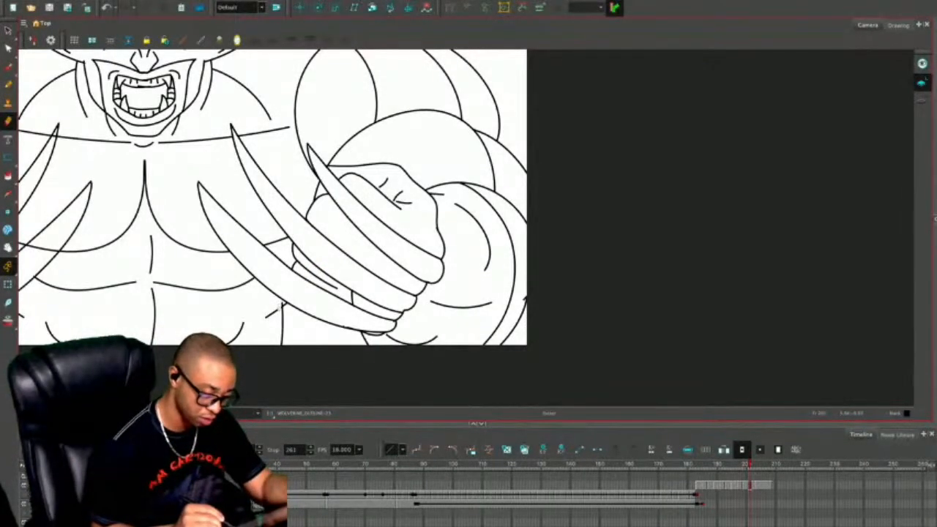
drag(270, 310, 336, 298)
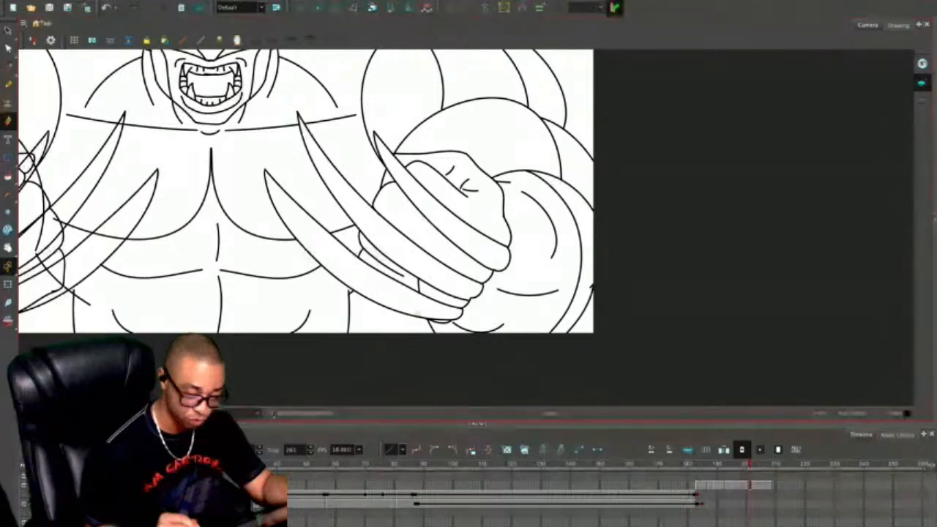
drag(413, 147, 421, 146)
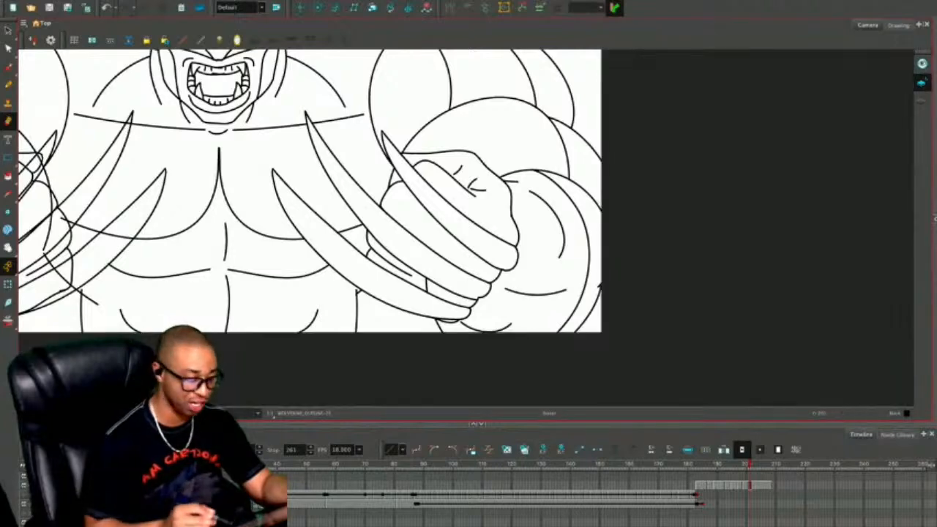
Copy the cleaned right half of the body and delete the uncleaned left half, keeping the head.
drag(421, 146, 736, 158)
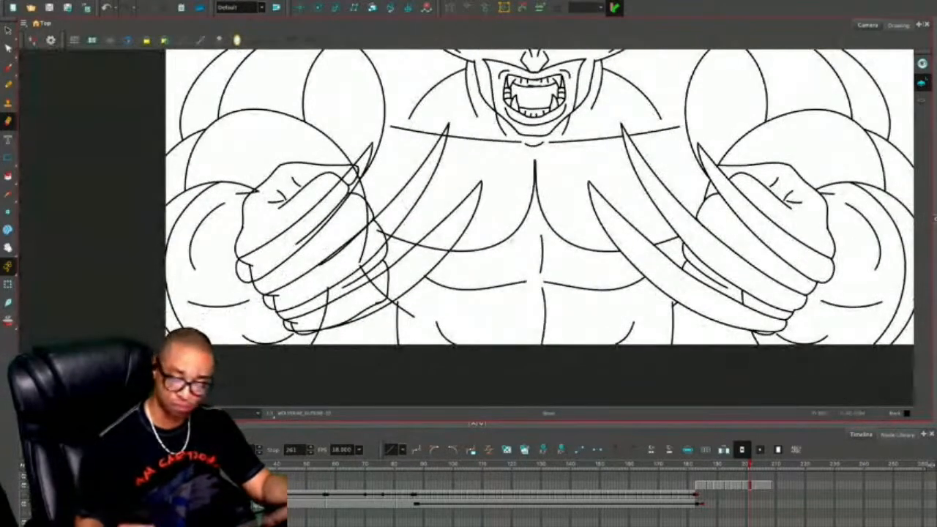
key(1)
key(1)
drag(512, 193, 399, 227)
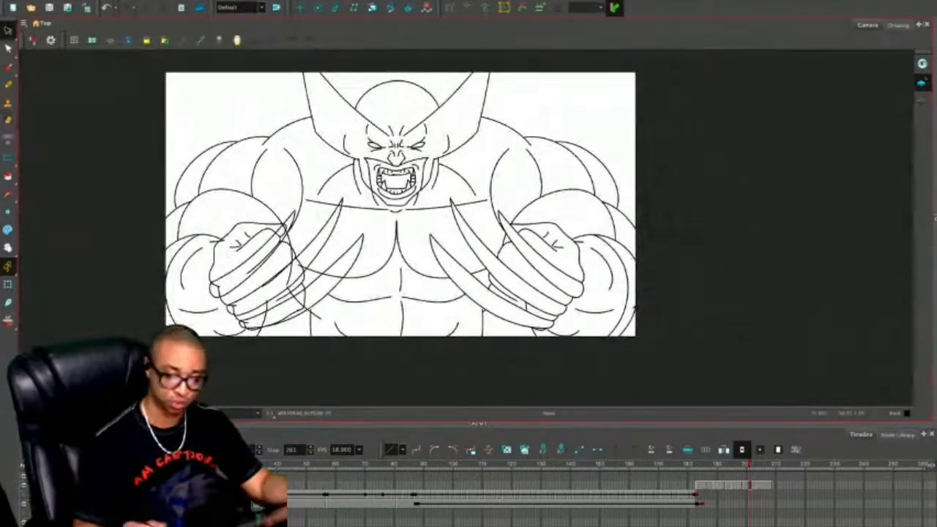
mouse_move(585, 112)
mouse_down()
mouse_move(457, 186)
mouse_move(442, 351)
mouse_move(648, 220)
mouse_move(582, 113)
mouse_up()
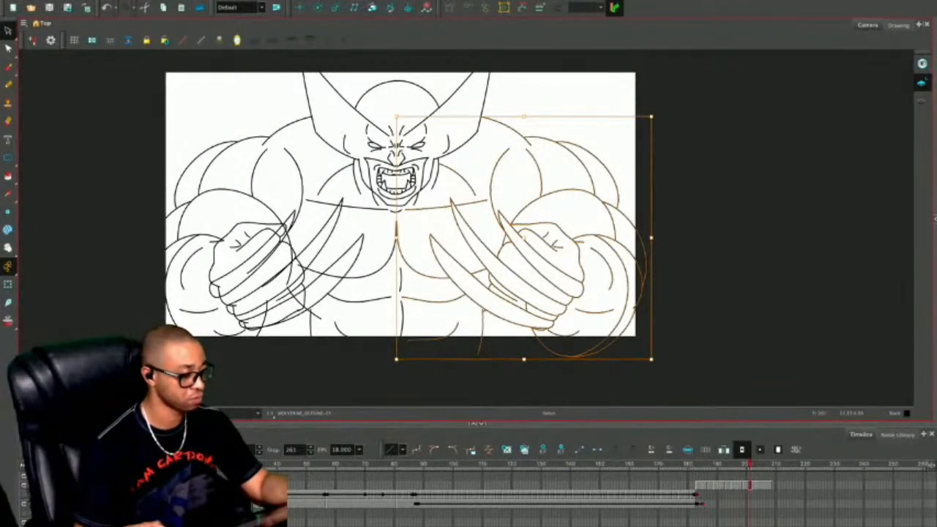
mouse_move(248, 92)
mouse_down()
mouse_move(135, 308)
mouse_move(317, 352)
mouse_move(344, 308)
mouse_move(344, 242)
mouse_move(308, 157)
mouse_move(256, 99)
mouse_up()
key(Delete)
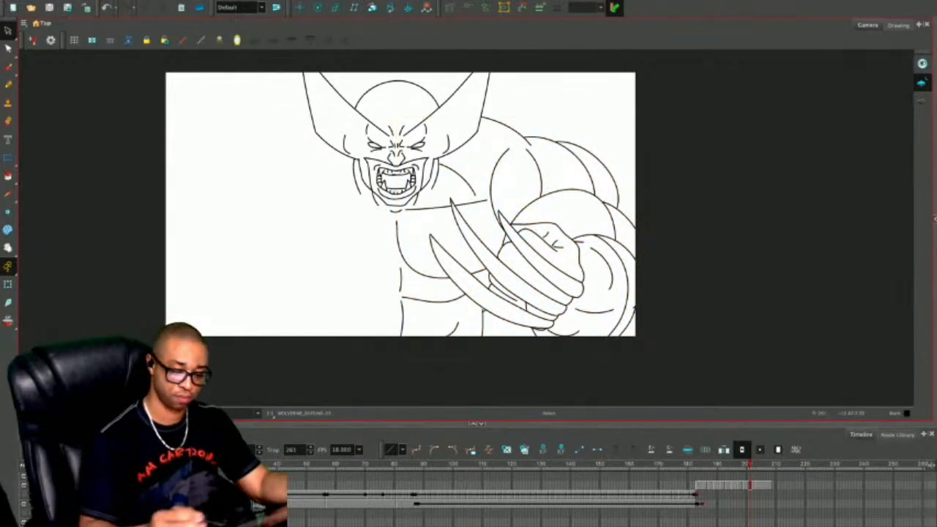
Paste the copied body half, flip it horizontally and align it against the centre line as the mirrored left half.
key(ctrl+v)
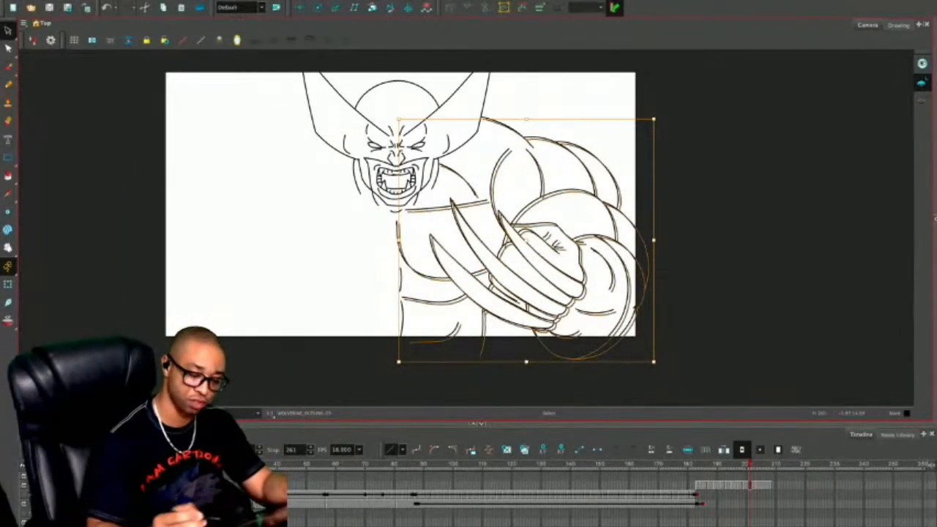
key(4)
drag(512, 273, 260, 271)
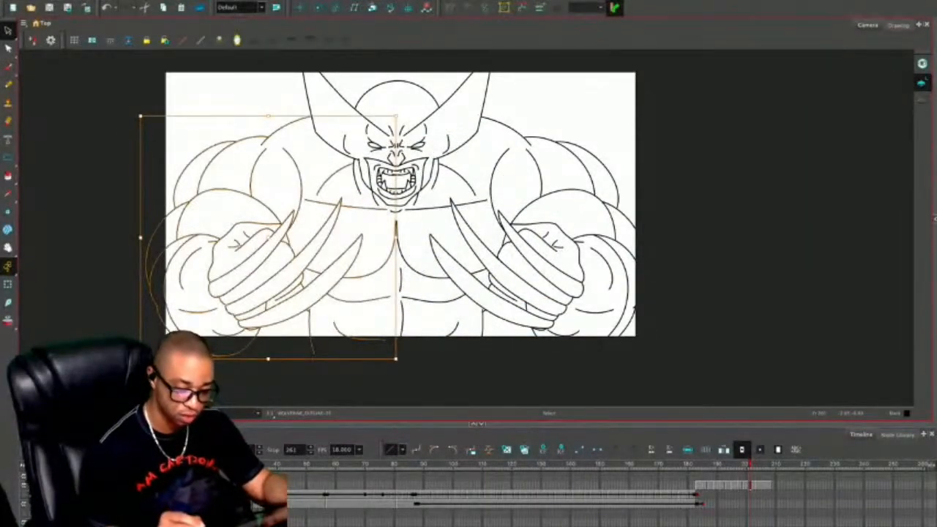
key(Escape)
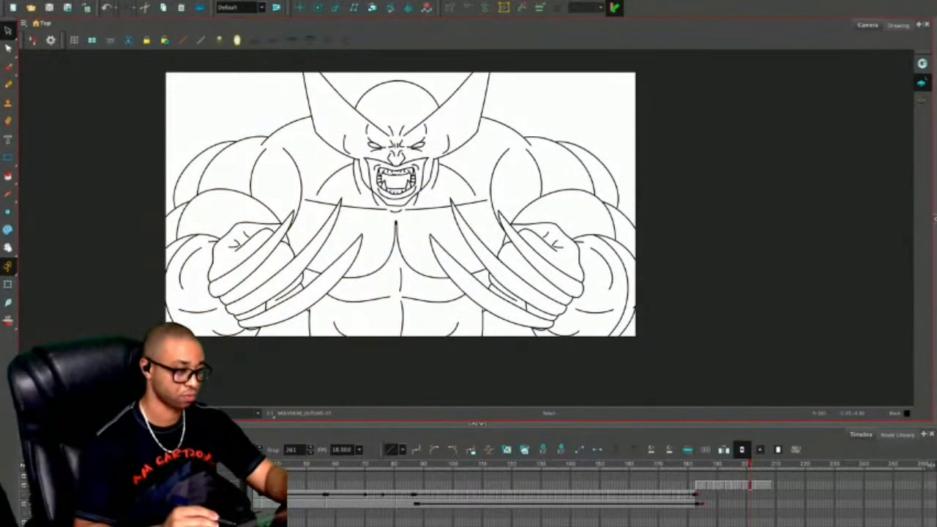
Draw two mirrored curved torso side lines from the inner upper arms down to the lower edge of the frame.
key(alt+/)
key(2)
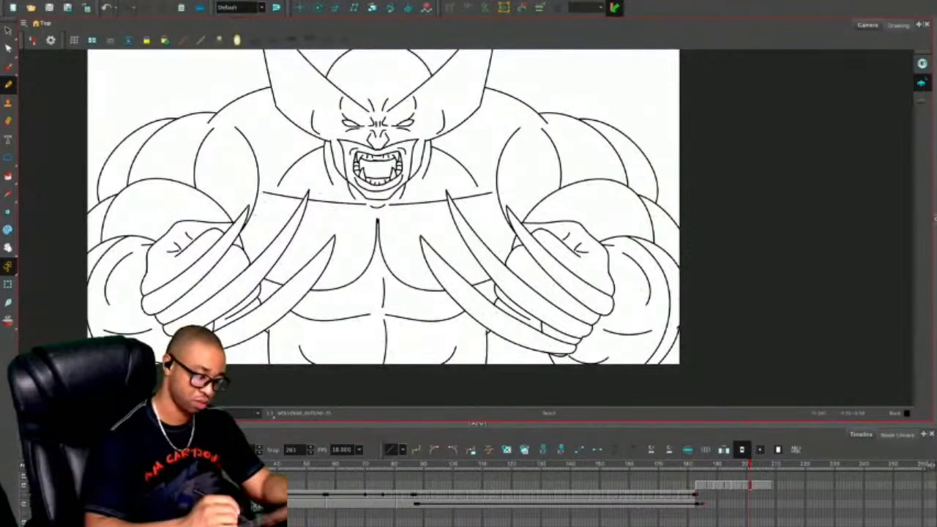
drag(256, 214, 295, 363)
drag(503, 211, 457, 363)
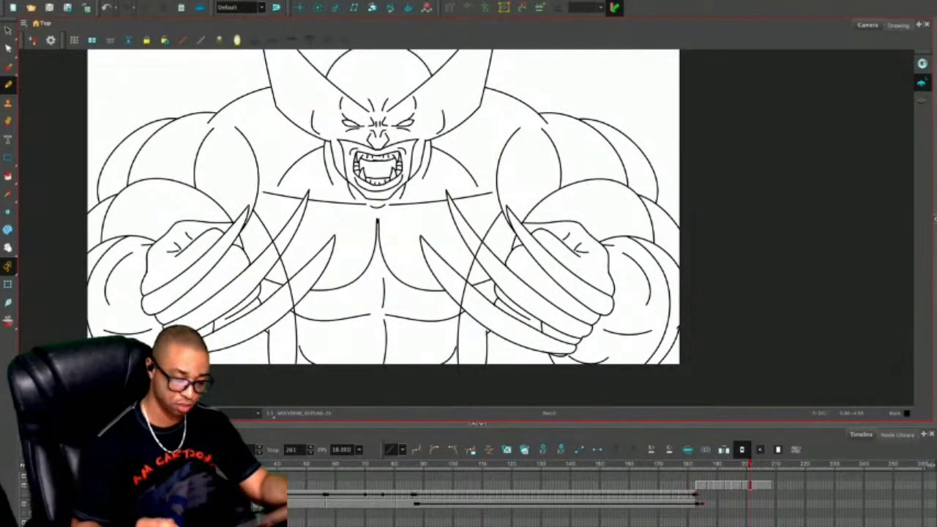
Erase the parts of both torso side lines that cross over the claws.
key(alt+e)
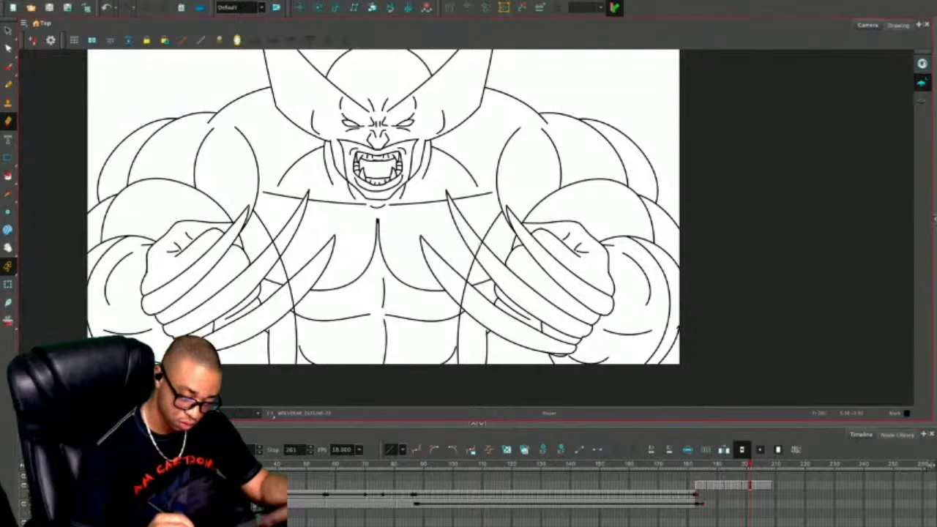
drag(480, 242, 478, 252)
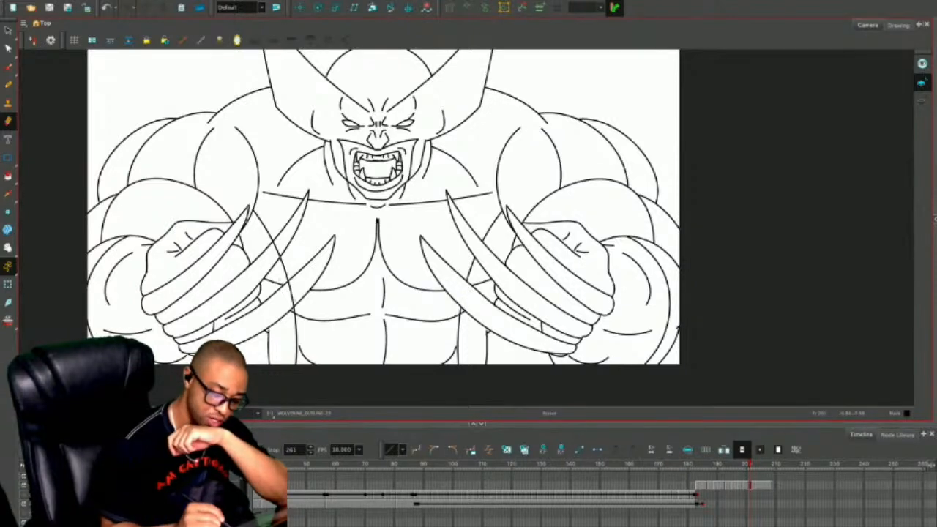
drag(293, 290, 289, 304)
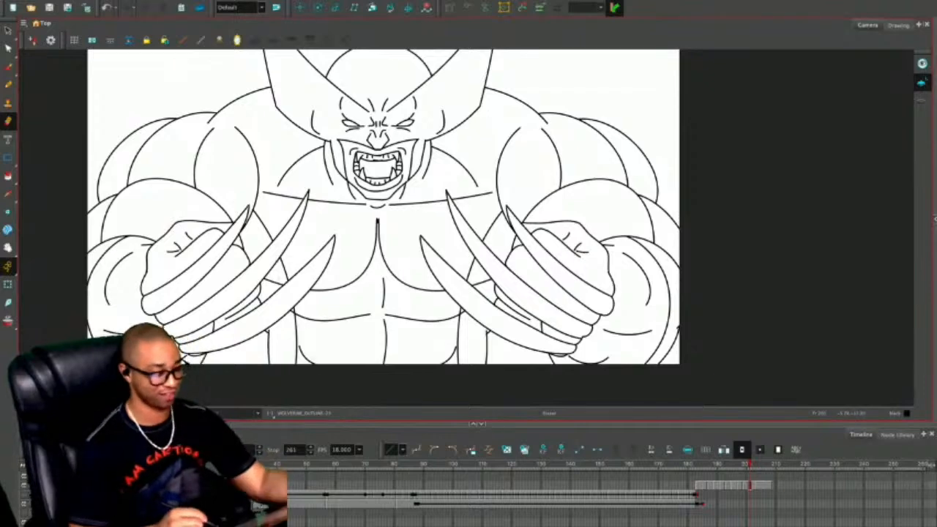
Replace the curved abdominal centre line with a straight vertical one below the sternum and advance to the next frame.
key(alt+slash)
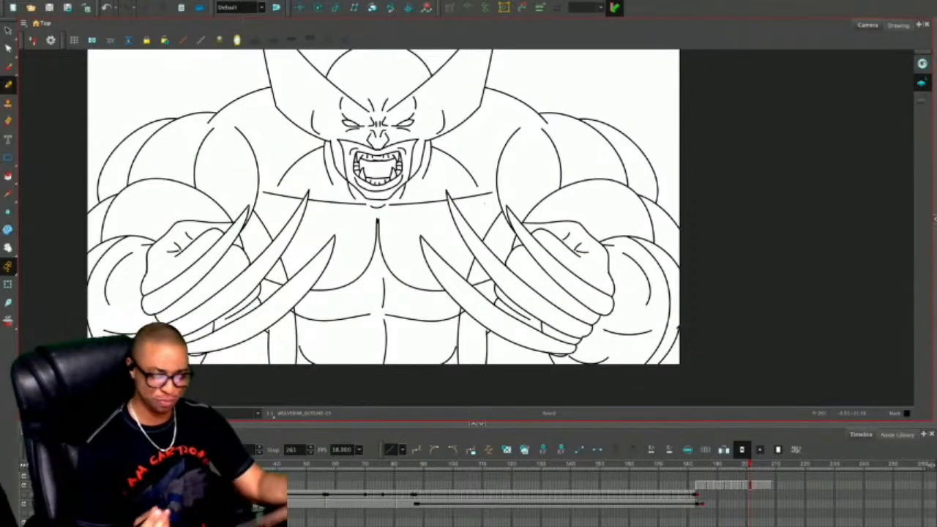
key(1)
key(1)
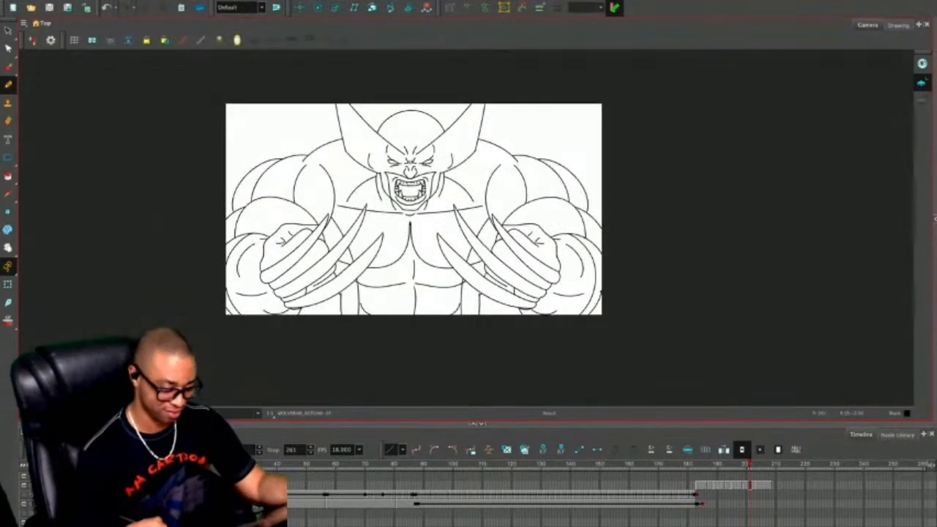
key(2)
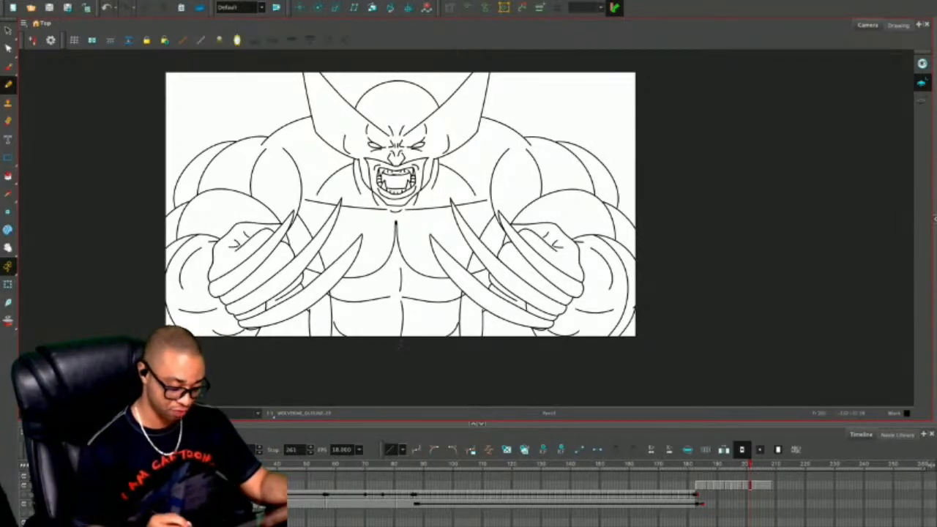
key(2)
drag(432, 334, 434, 300)
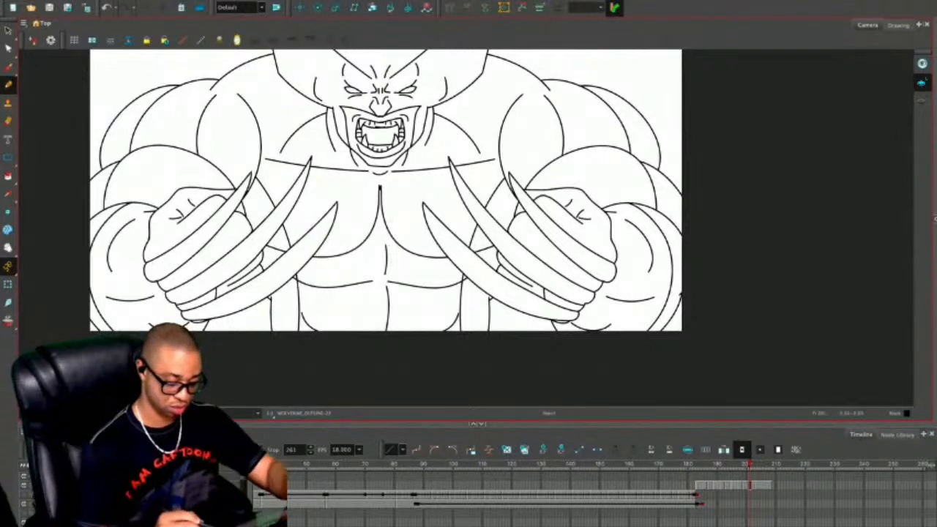
drag(378, 234, 378, 331)
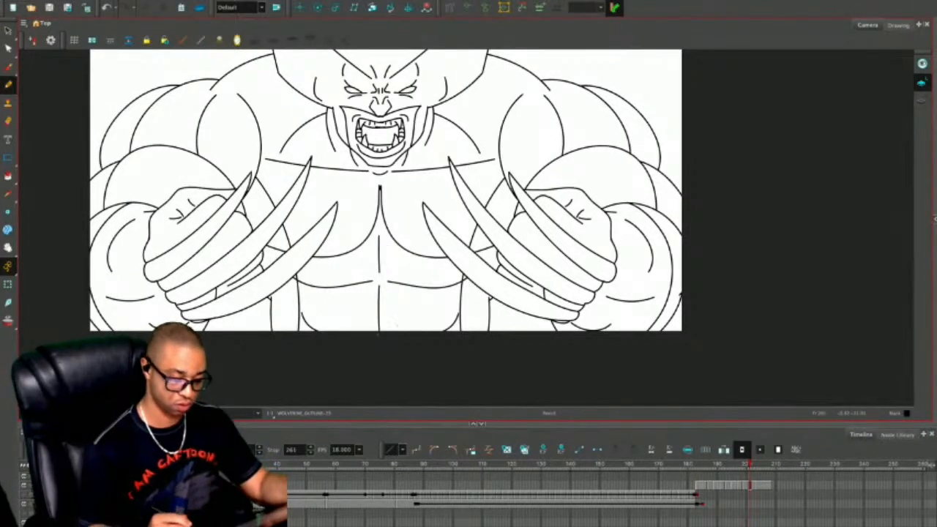
key(period)
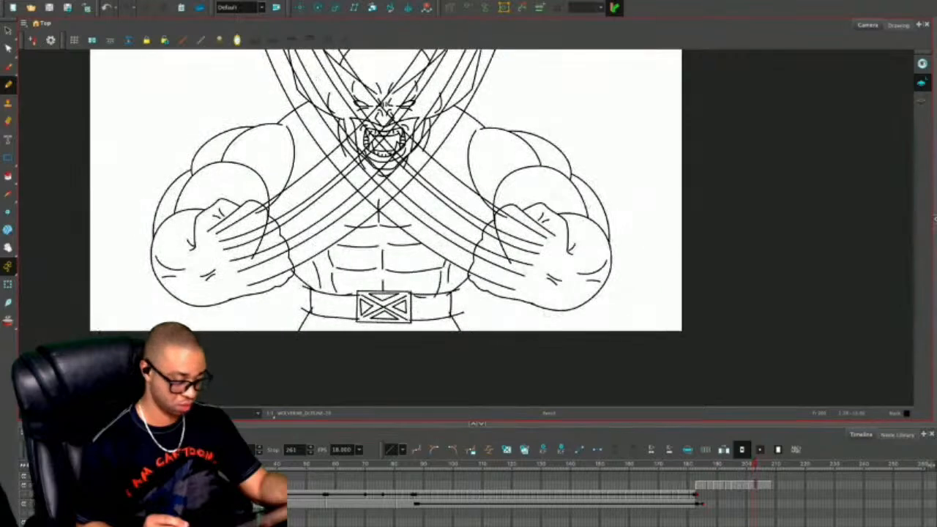
Erase the fist and upper arm outline segments that overlap the claws at the left-hand fist.
key(2)
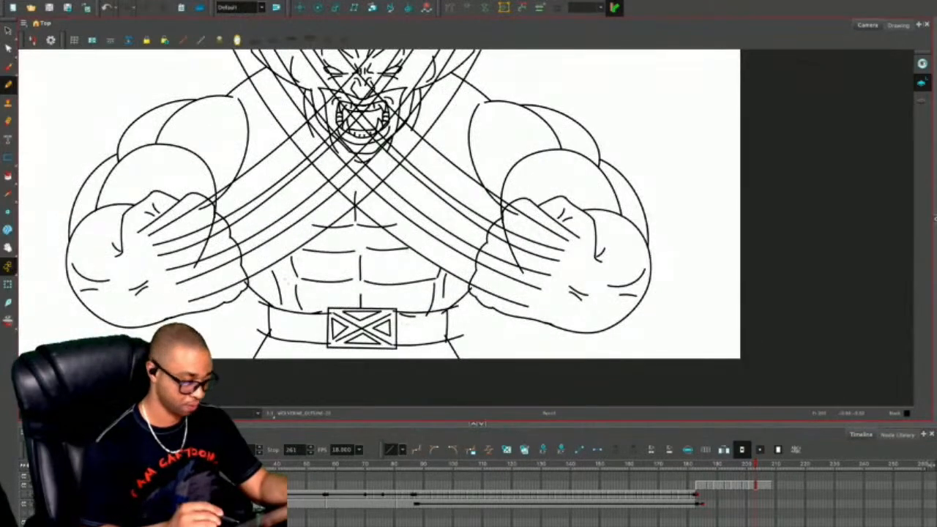
key(alt+e)
key(2)
drag(218, 288, 335, 284)
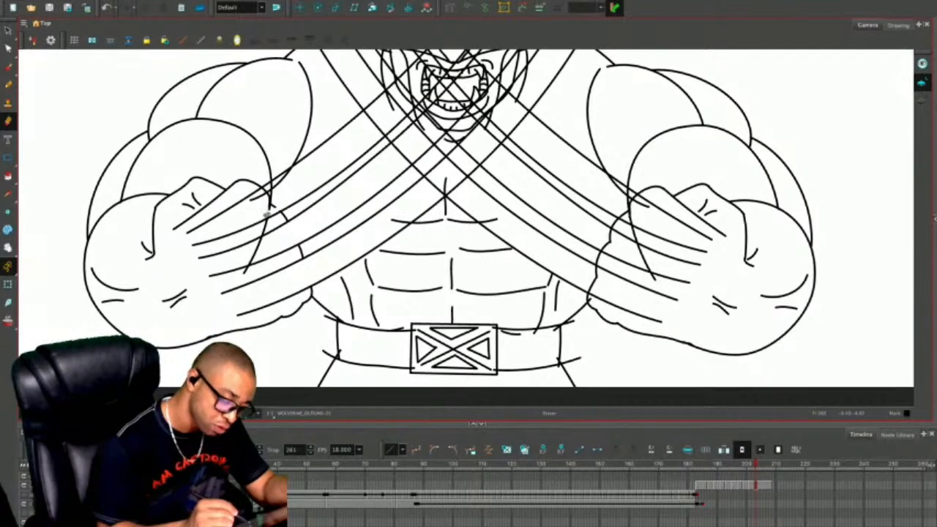
mouse_move(271, 209)
mouse_down()
mouse_move(256, 199)
mouse_move(278, 183)
mouse_move(258, 204)
mouse_move(283, 193)
mouse_up()
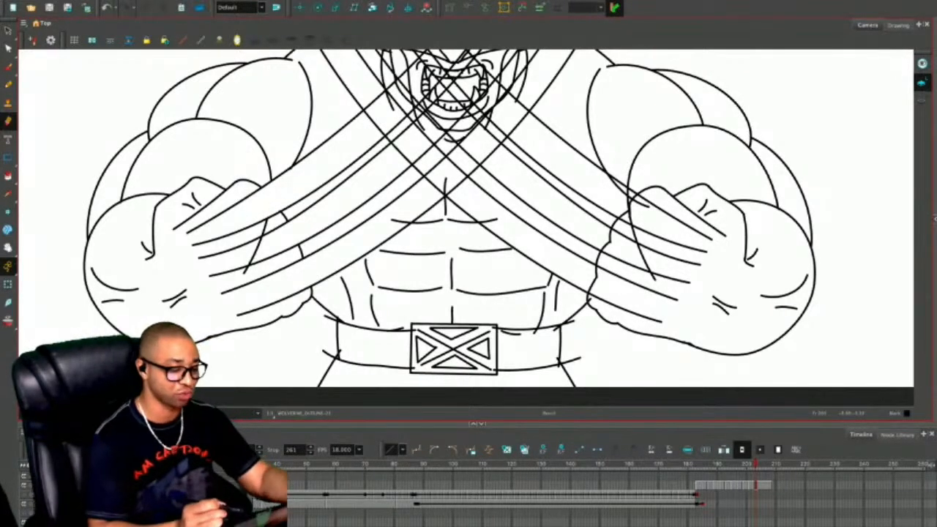
Draw short curved base lines across the upper and middle claws where they emerge from the left-hand fist.
key(alt+slash)
drag(232, 207, 235, 220)
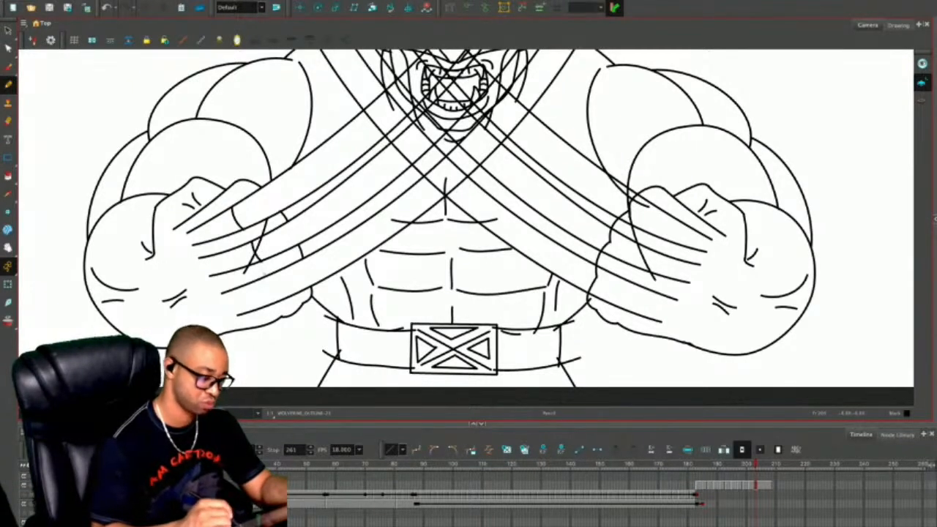
key(ctrl+a)
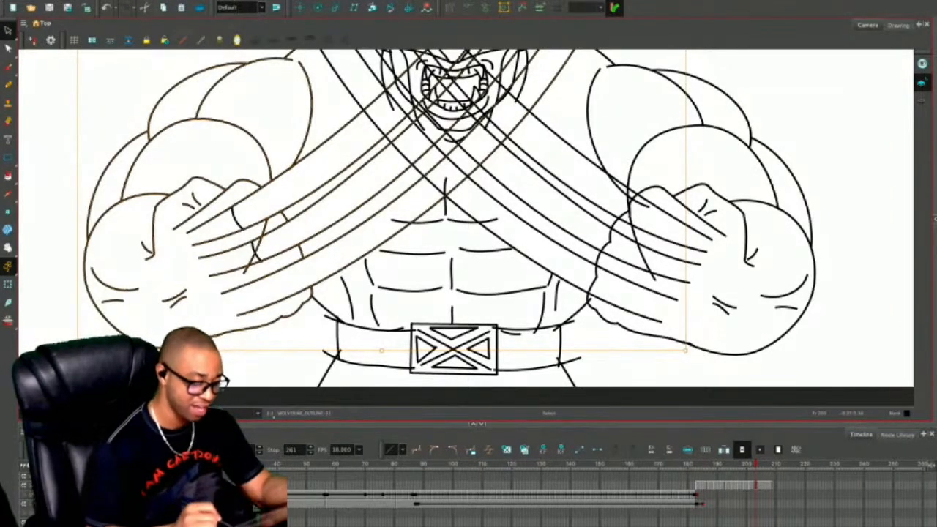
key(Escape)
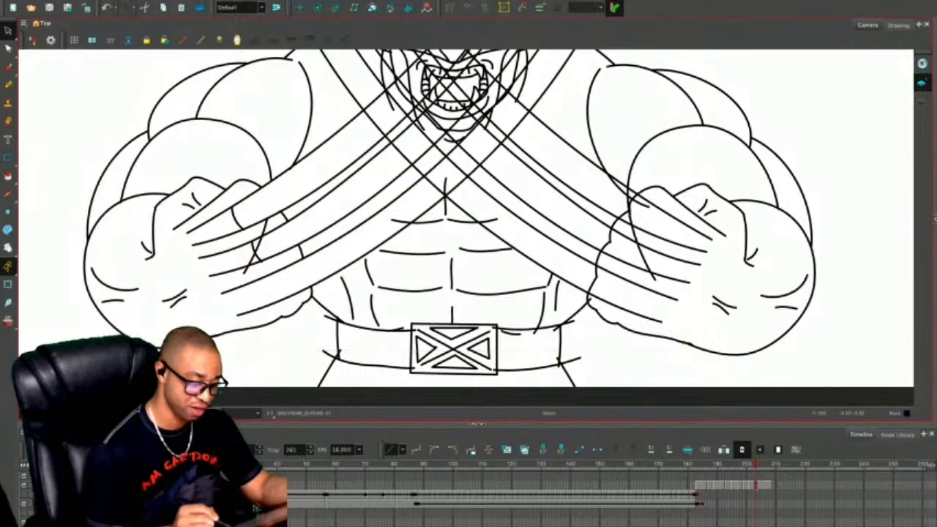
key(ctrl+a)
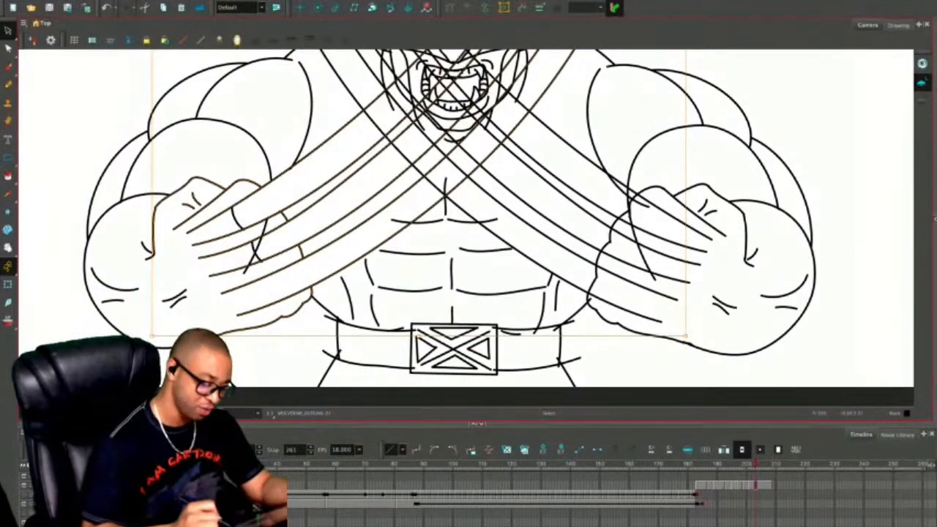
key(Escape)
click(366, 252)
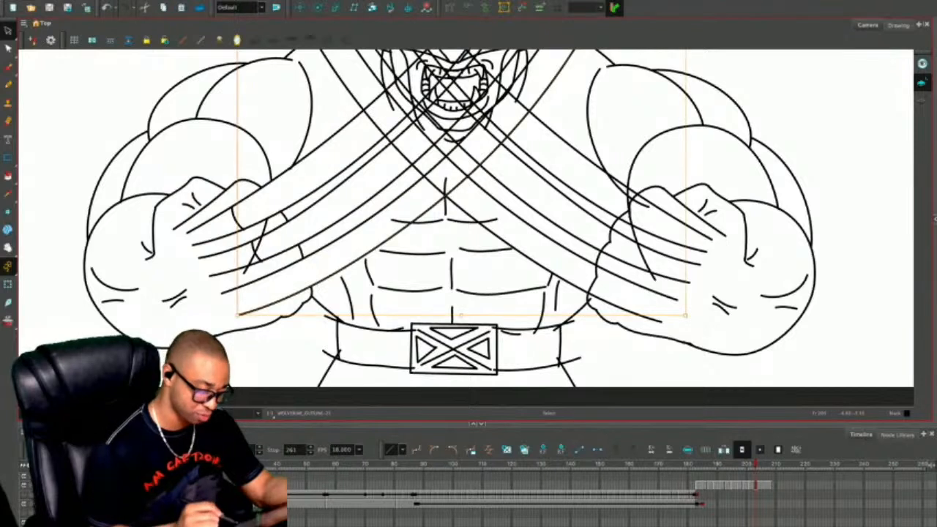
drag(366, 253, 364, 247)
click(282, 316)
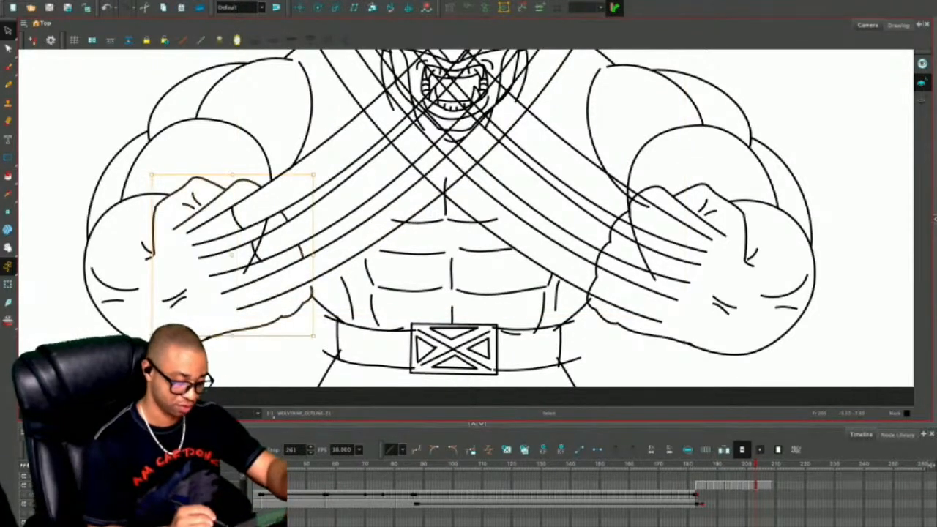
key(Escape)
Draw a short curved base line across the lowest claw of the left-hand fist.
key(alt+/)
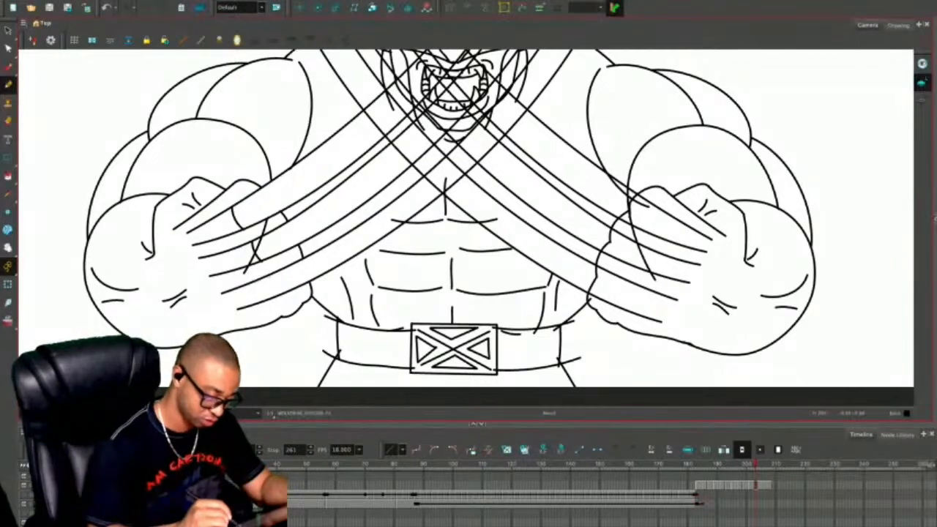
drag(275, 290, 280, 294)
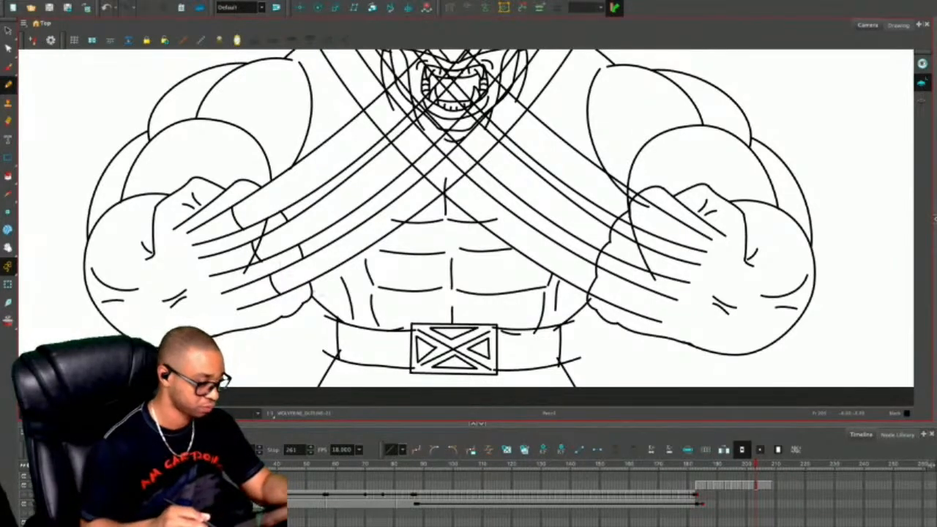
Cut the left-hand claw lines at their curved bases and delete the leftover segments running into the fist.
key(2)
key(2)
drag(319, 245, 414, 235)
key(alt+e)
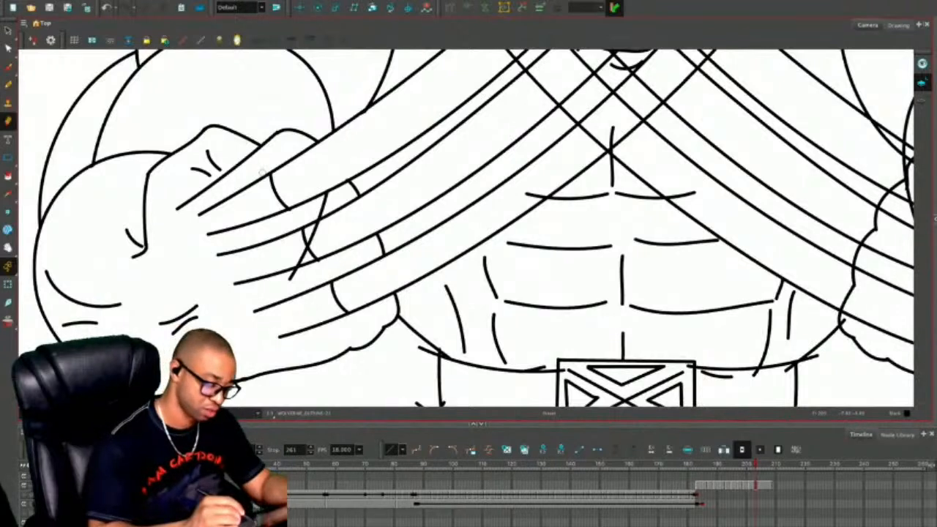
drag(265, 170, 267, 181)
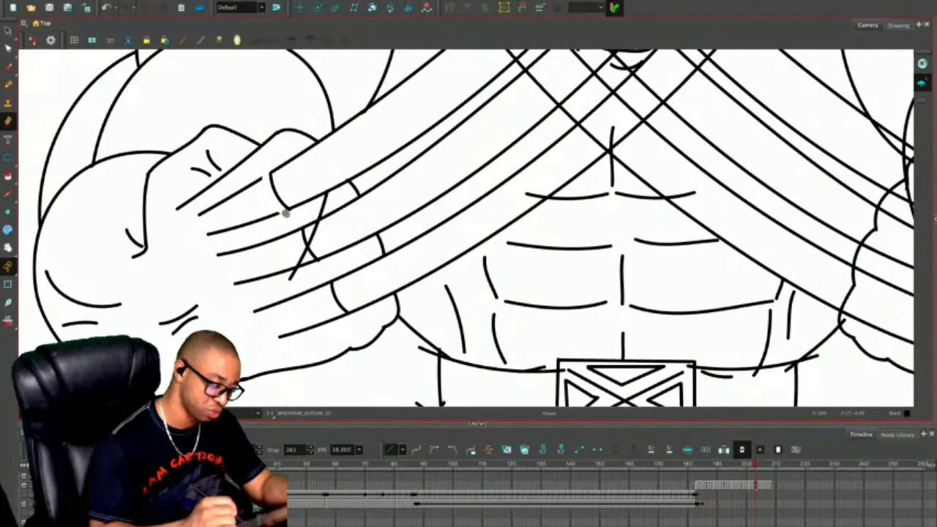
drag(296, 225, 314, 263)
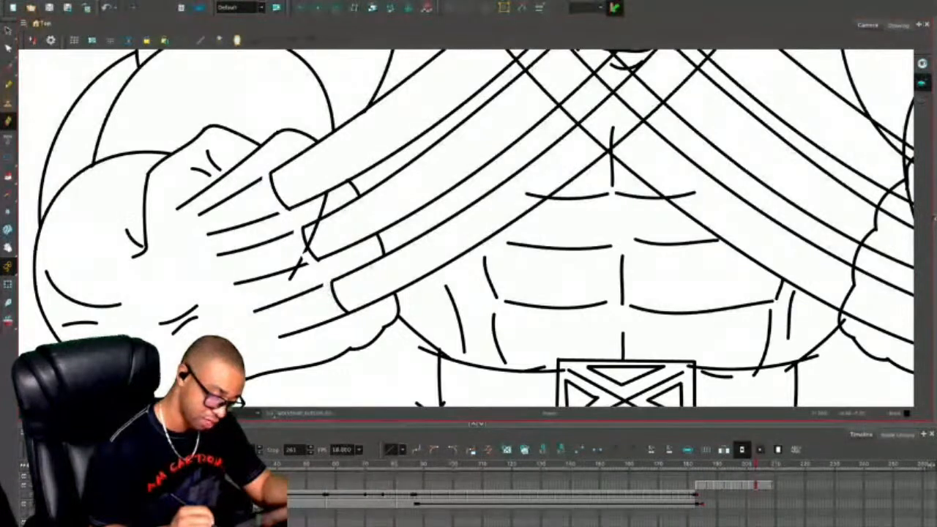
key(alt+s)
mouse_move(245, 193)
mouse_down()
mouse_move(264, 274)
mouse_move(326, 315)
mouse_move(331, 296)
mouse_up()
key(Delete)
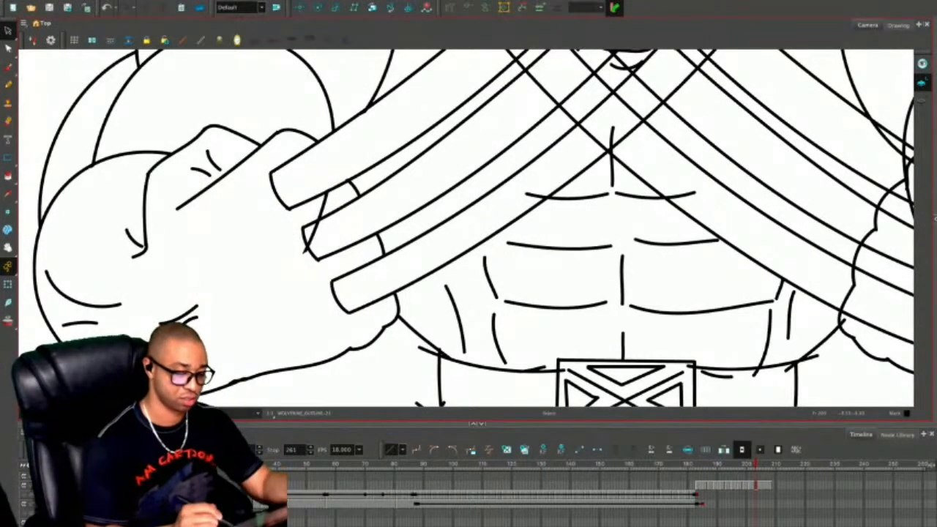
Delete the stray arm line fragment between the upper and middle claws of the left-hand fist.
click(315, 222)
key(Delete)
click(353, 187)
key(Escape)
key(alt+e)
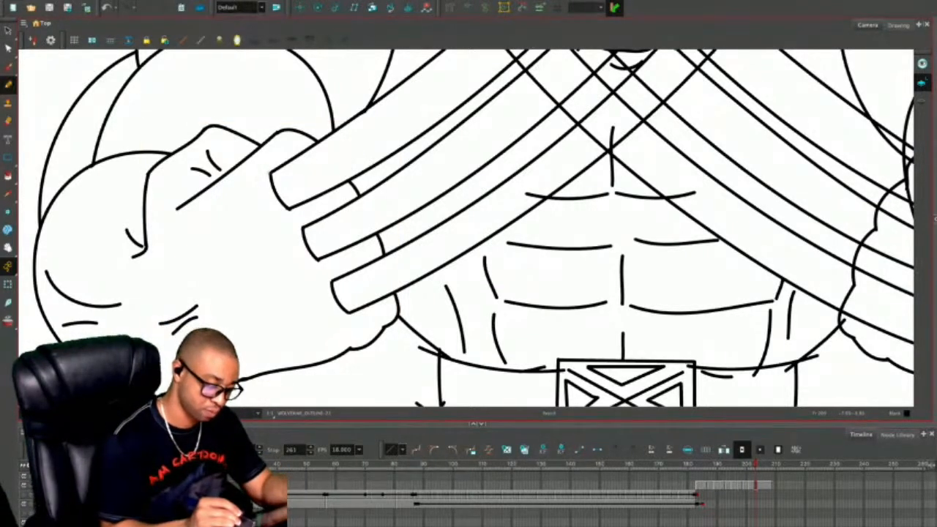
Draw two converging curves behind each of the three claw bases to form pointed sockets on the fist.
drag(268, 174, 233, 226)
drag(288, 208, 218, 226)
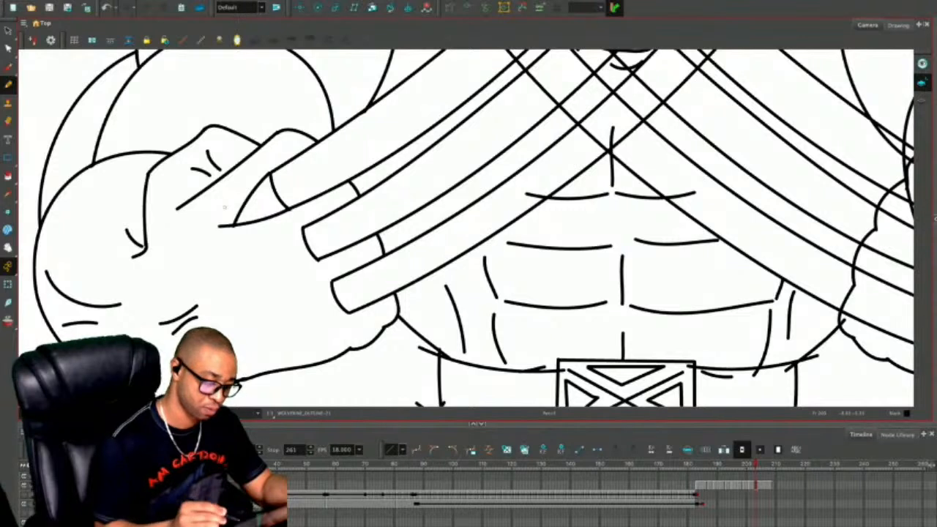
mouse_move(301, 230)
mouse_down()
mouse_move(268, 271)
mouse_move(331, 259)
mouse_move(252, 270)
mouse_up()
key(ctrl+z)
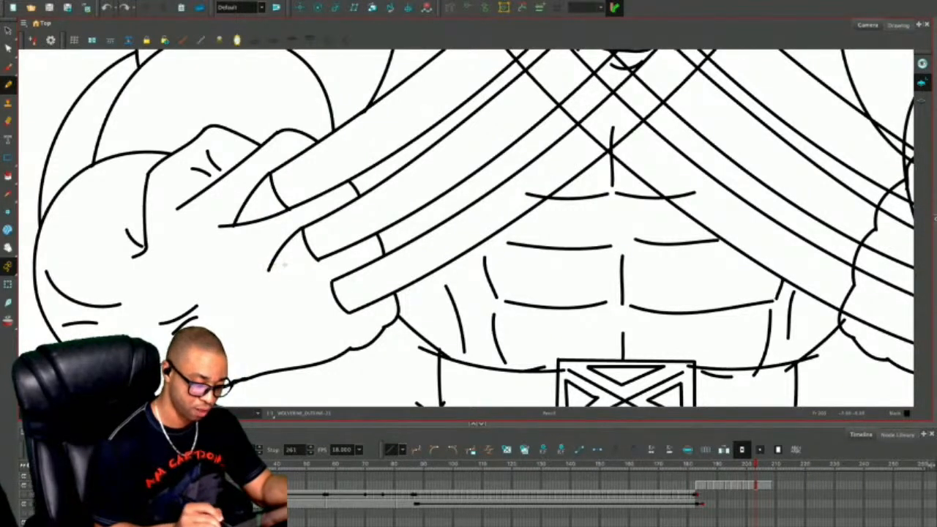
drag(317, 259, 250, 266)
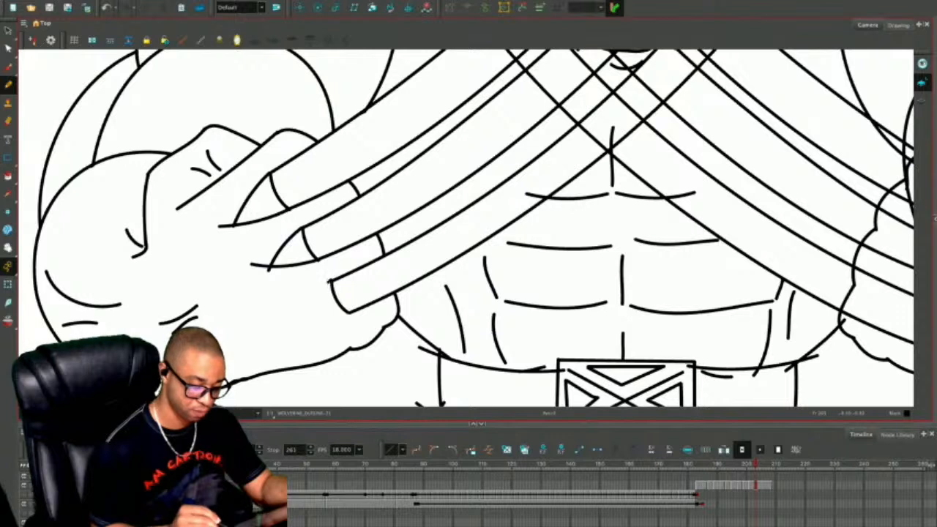
drag(332, 281, 288, 325)
mouse_move(349, 309)
mouse_down()
mouse_move(322, 322)
mouse_move(271, 320)
mouse_up()
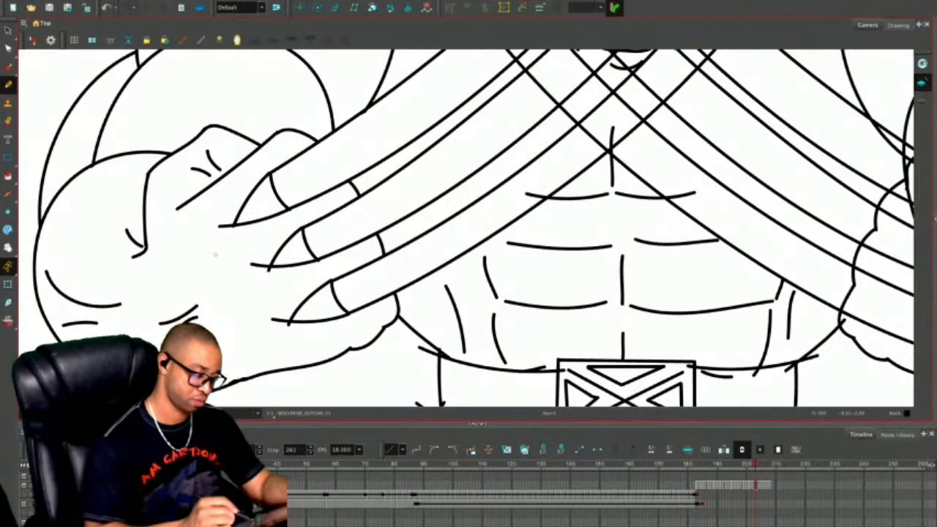
Draw curved bands across the three pointed claw sockets and erase the line ends that overshoot them.
mouse_move(258, 173)
mouse_down()
mouse_move(285, 227)
mouse_move(255, 233)
mouse_move(300, 273)
mouse_up()
drag(278, 245, 328, 326)
drag(298, 288, 322, 339)
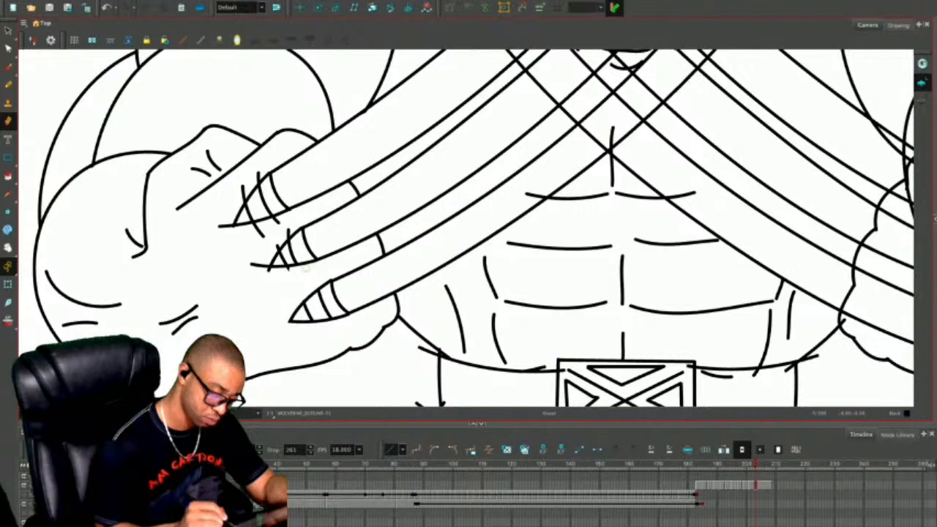
mouse_move(268, 272)
mouse_down()
mouse_move(263, 259)
mouse_move(265, 272)
mouse_move(253, 262)
mouse_up()
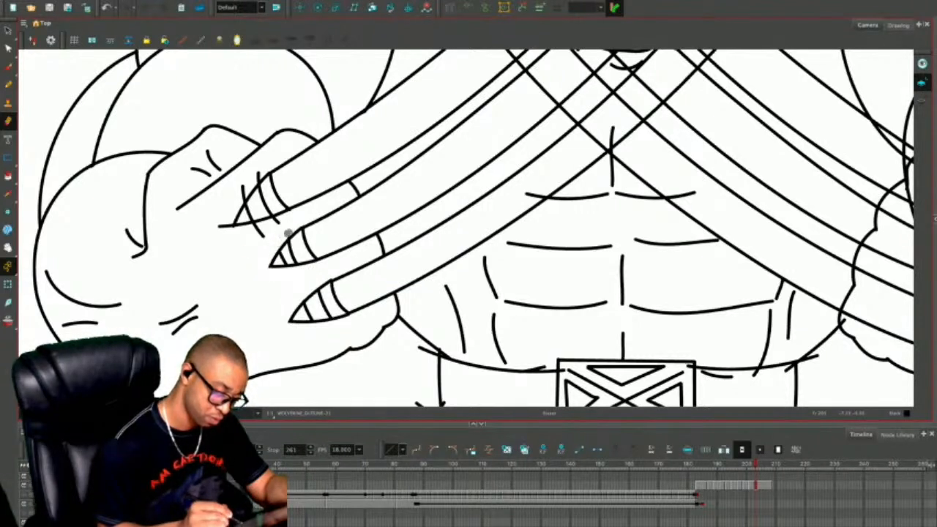
mouse_move(281, 219)
mouse_down()
mouse_move(261, 234)
mouse_move(252, 227)
mouse_move(263, 221)
mouse_move(216, 231)
mouse_up()
drag(244, 185, 240, 200)
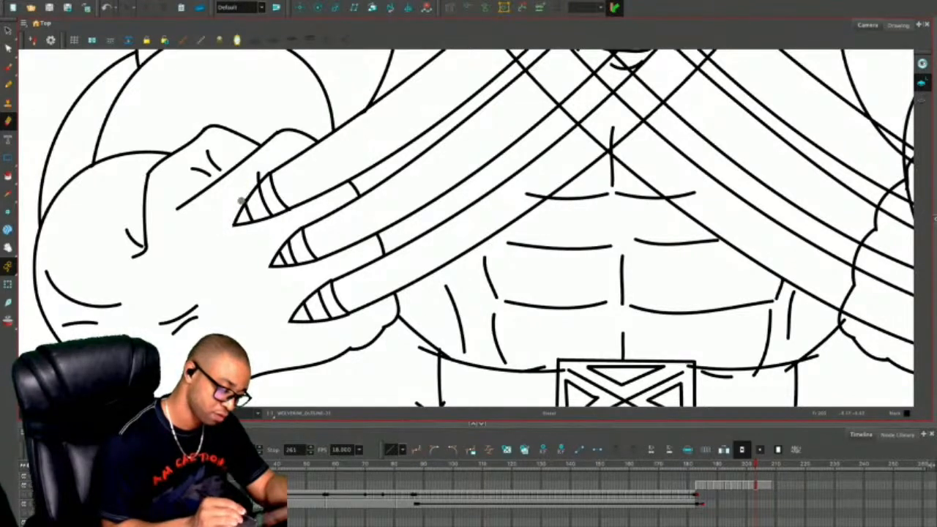
drag(262, 169, 252, 182)
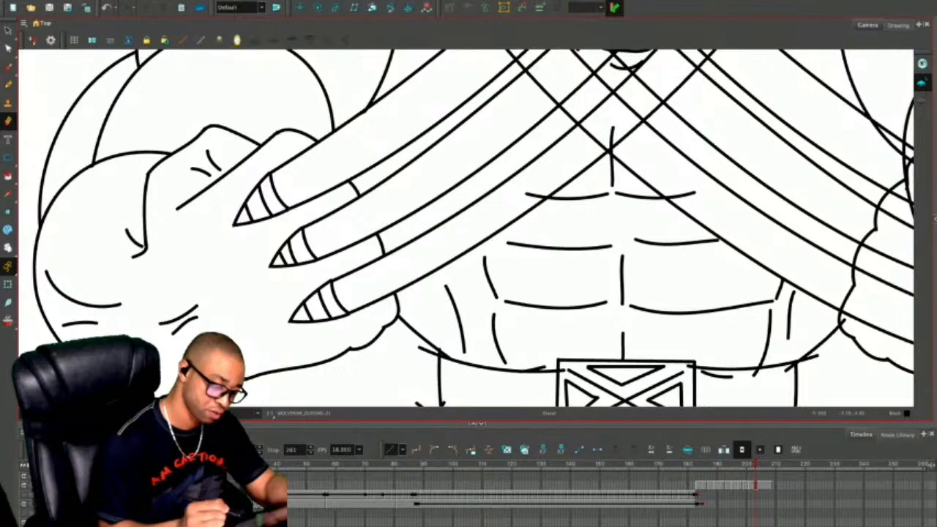
Draw curved finger lines between the claws and short crease strokes behind the sockets on the left-hand fist.
key(1)
drag(467, 228, 429, 283)
key(alt+slash)
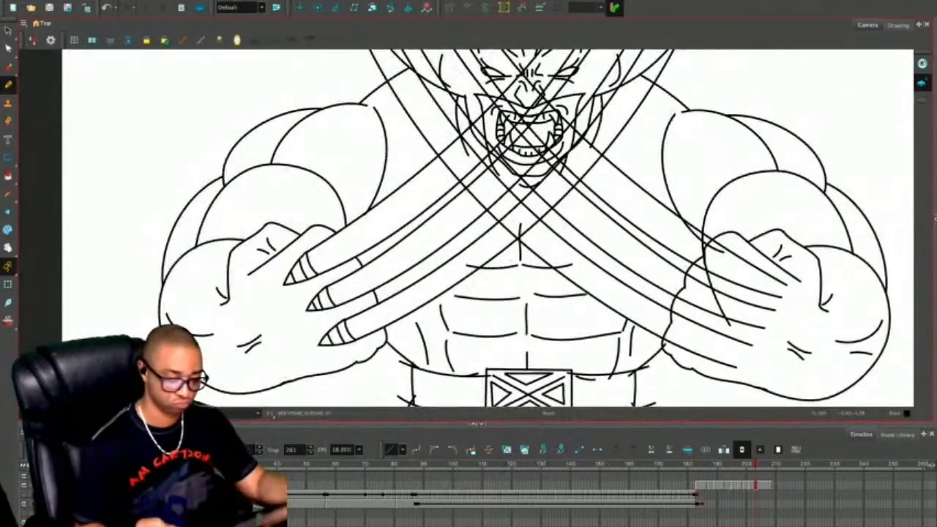
drag(412, 366, 478, 337)
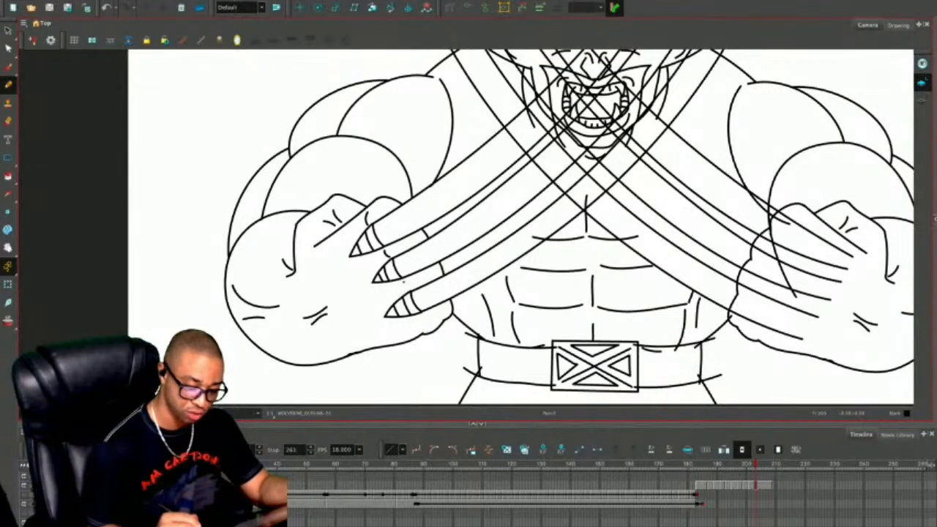
drag(379, 294, 360, 308)
drag(382, 300, 369, 312)
drag(360, 262, 347, 285)
key(ctrl+z)
drag(342, 237, 327, 250)
drag(398, 325, 380, 339)
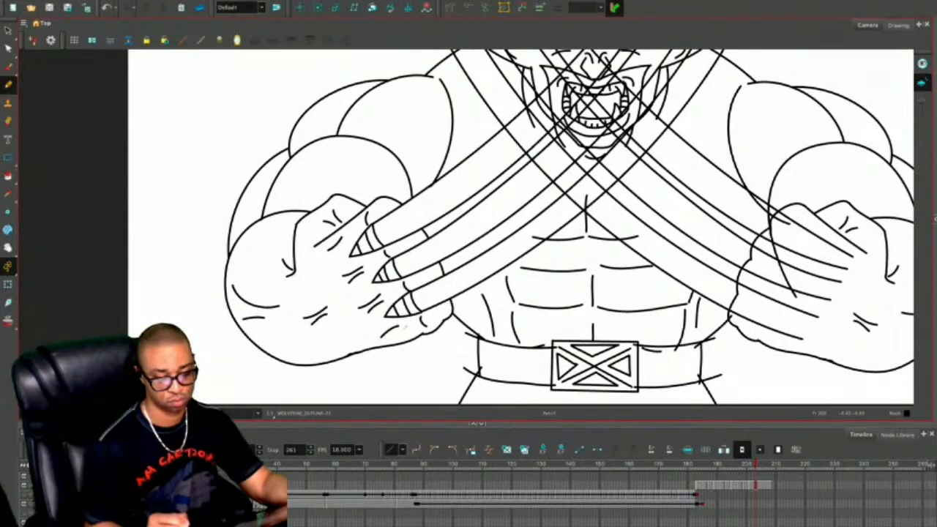
Draw a curved inner contour along the left-hand forearm and erase its end beyond the arm outline.
scroll(521, 226, down, 4)
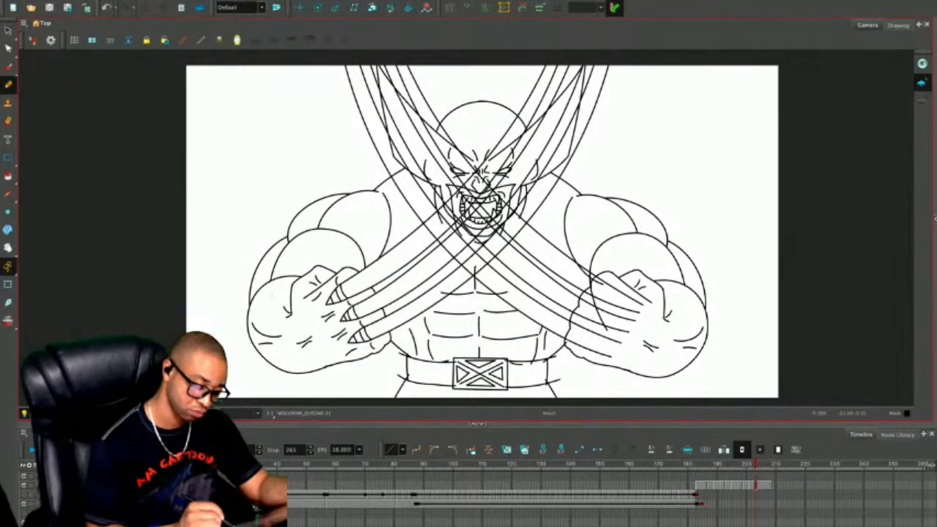
mouse_move(284, 286)
mouse_down()
mouse_move(265, 360)
mouse_move(301, 382)
mouse_move(452, 259)
mouse_up()
key(2)
key(alt+e)
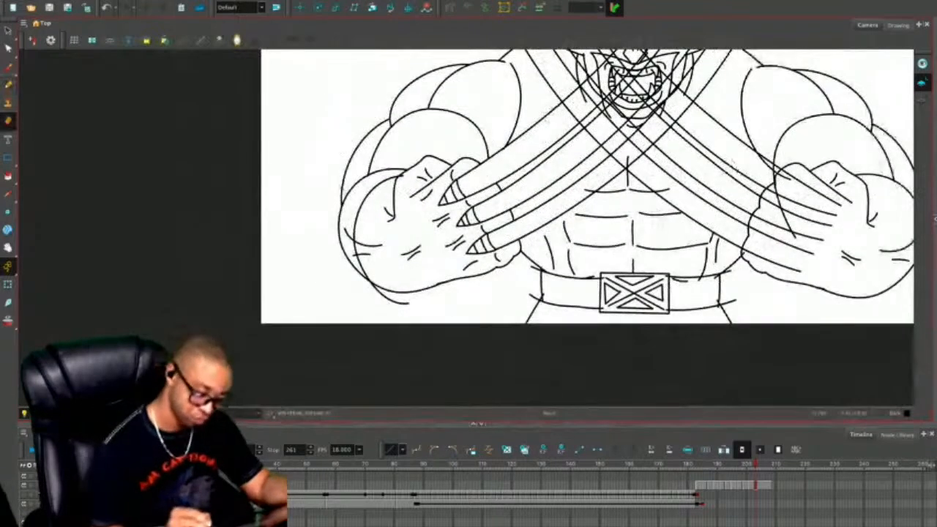
drag(372, 284, 416, 305)
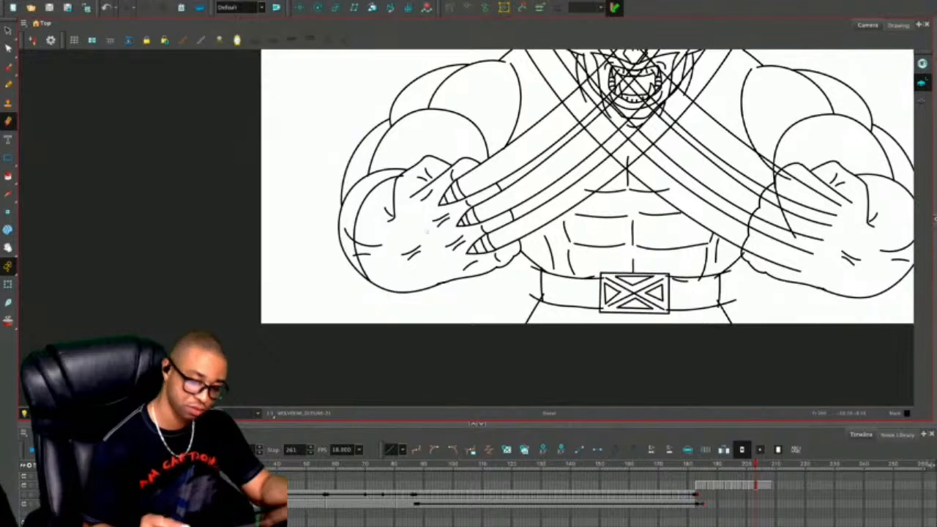
Replace the left-hand torso side line with a longer curve running from behind the claws down to the belt.
drag(407, 243, 328, 343)
key(alt+slash)
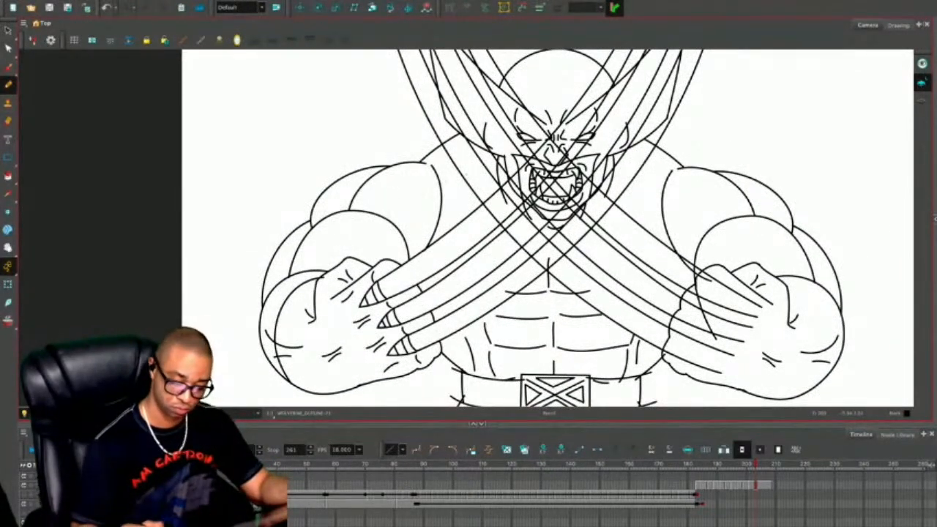
mouse_move(429, 218)
mouse_down()
mouse_move(478, 336)
mouse_move(490, 391)
mouse_up()
key(ctrl+z)
mouse_move(422, 230)
mouse_down()
mouse_move(442, 266)
mouse_move(478, 388)
mouse_up()
key(alt+s)
click(471, 355)
key(Delete)
Erase the new torso side line where it crosses the lowest claw and the belt, and trim the belt's left-hand corner overshoots.
key(alt+p)
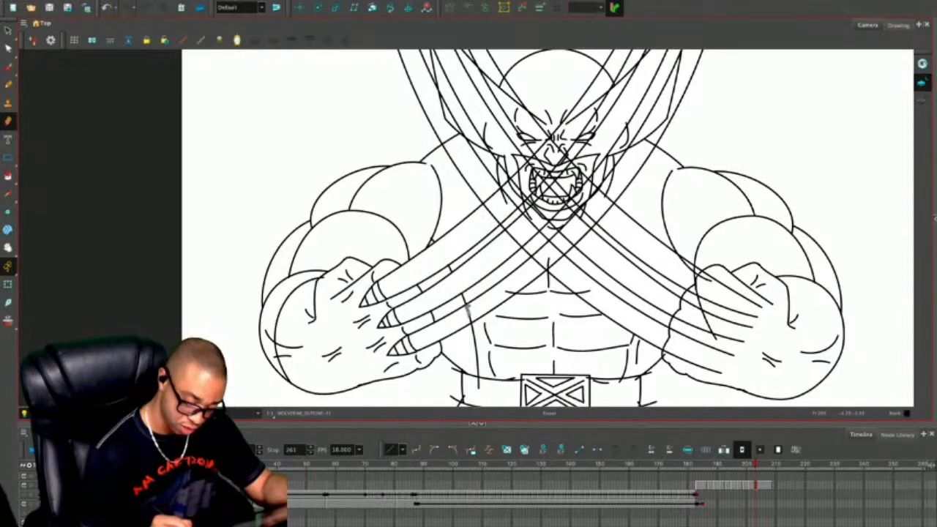
drag(467, 306, 472, 324)
mouse_move(478, 378)
mouse_down()
mouse_move(479, 388)
mouse_move(422, 246)
mouse_move(401, 269)
mouse_up()
key(2)
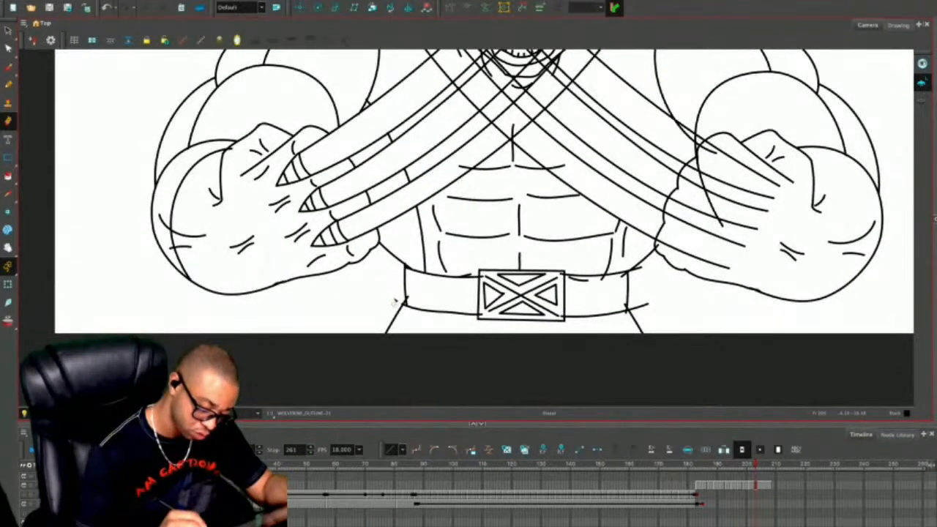
drag(408, 299, 409, 298)
key(ctrl+z)
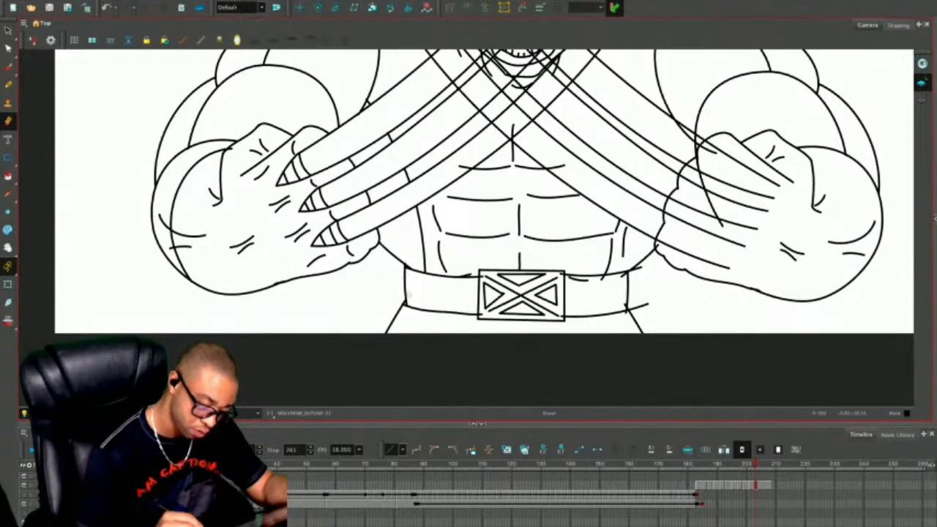
key(ctrl+z)
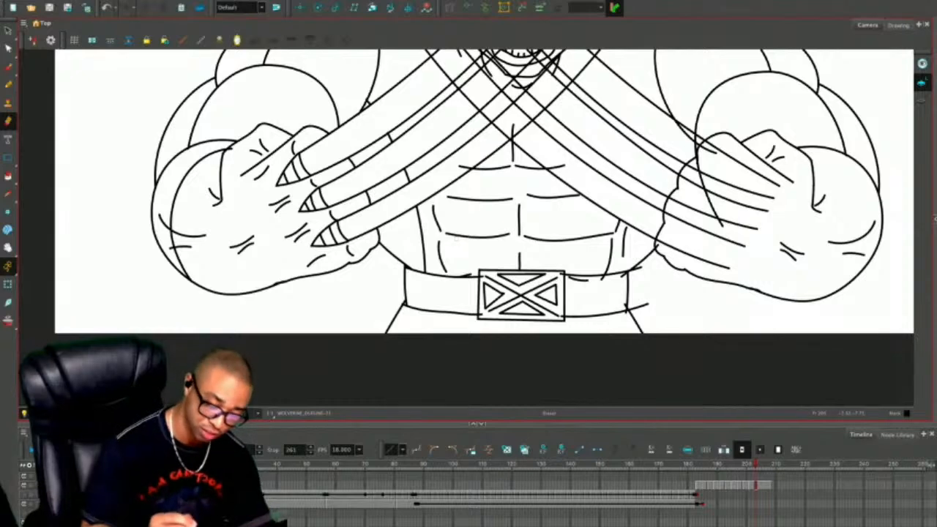
Delete the right-hand arm, fist, claws and torso side lines, keeping the head and belt buckle.
drag(536, 215, 521, 251)
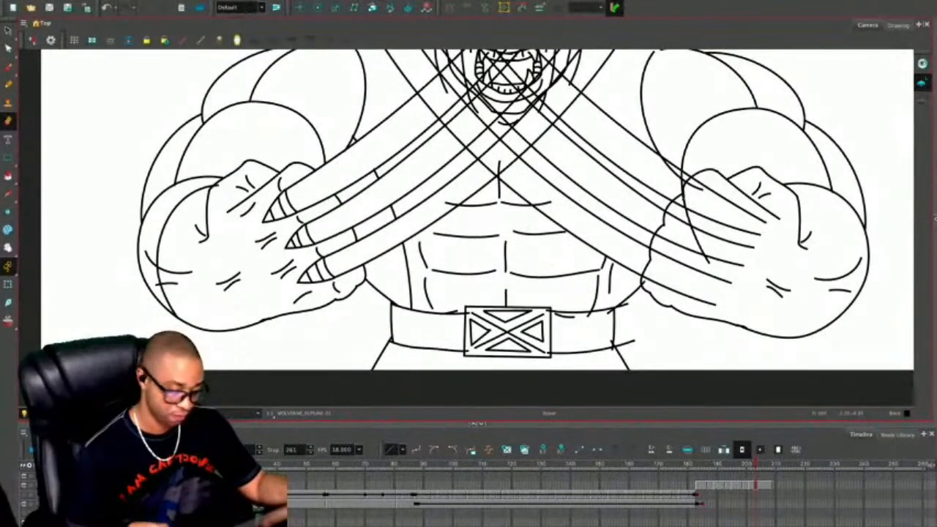
key(space)
drag(497, 158, 471, 238)
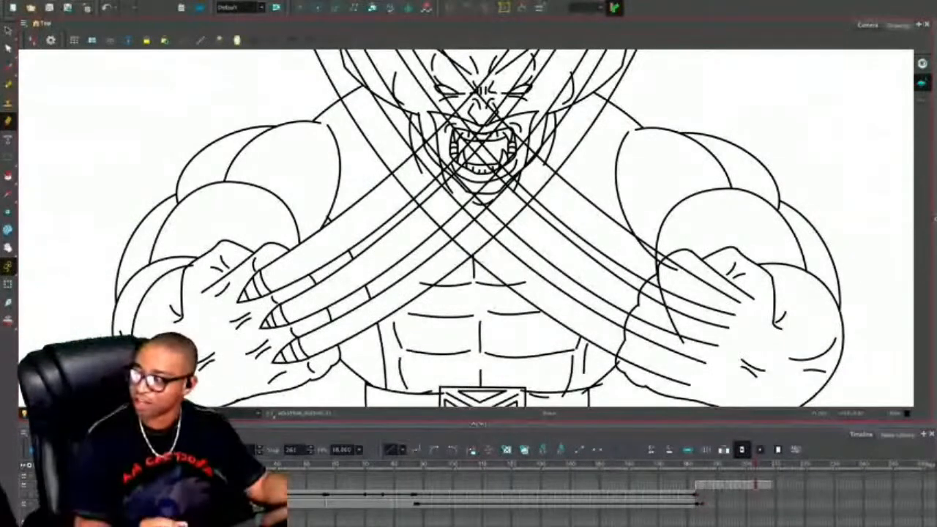
key(space)
drag(481, 150, 419, 170)
key(1)
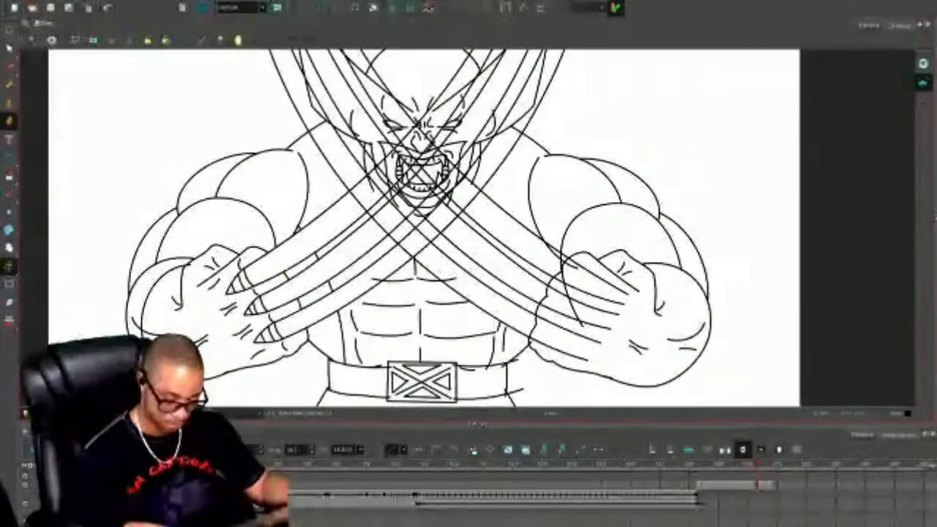
key(1)
mouse_move(599, 135)
mouse_down()
mouse_move(567, 141)
mouse_move(527, 194)
mouse_move(522, 279)
mouse_move(536, 366)
mouse_up()
key(Delete)
mouse_move(542, 183)
mouse_down()
mouse_move(482, 306)
mouse_move(480, 333)
mouse_move(528, 395)
mouse_up()
key(Delete)
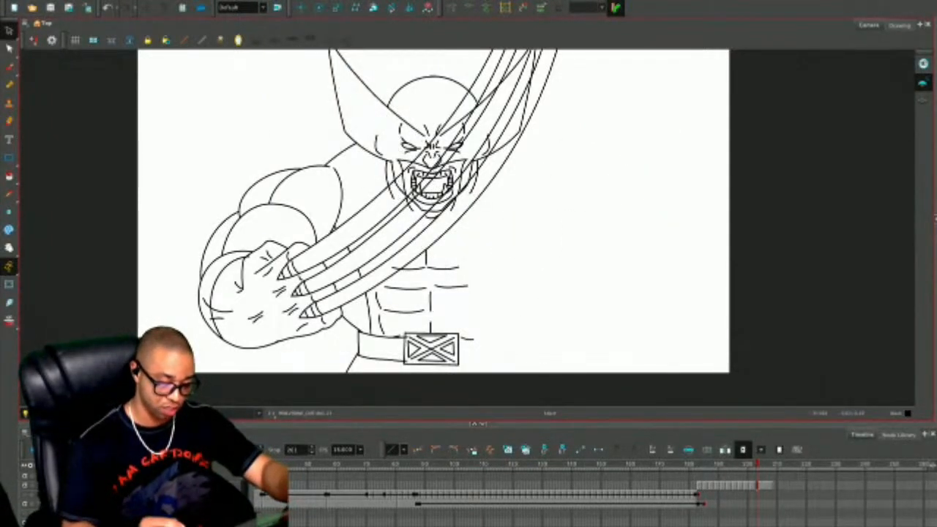
Delete the remaining abdominal lines on the right-hand half of the torso.
mouse_move(462, 247)
mouse_down()
mouse_move(392, 272)
mouse_move(454, 250)
mouse_move(435, 253)
mouse_move(451, 292)
mouse_move(443, 252)
mouse_up()
key(ctrl+z)
key(ctrl+z)
key(Delete)
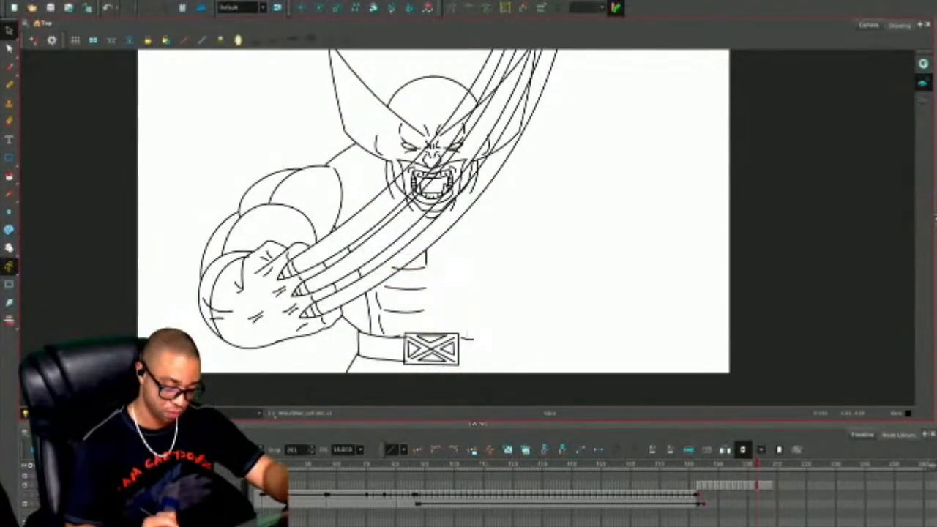
Draw short curved collarbone strokes between the left-hand shoulder and the neck.
drag(418, 342, 425, 395)
key(1)
key(2)
key(alt+b)
key(2)
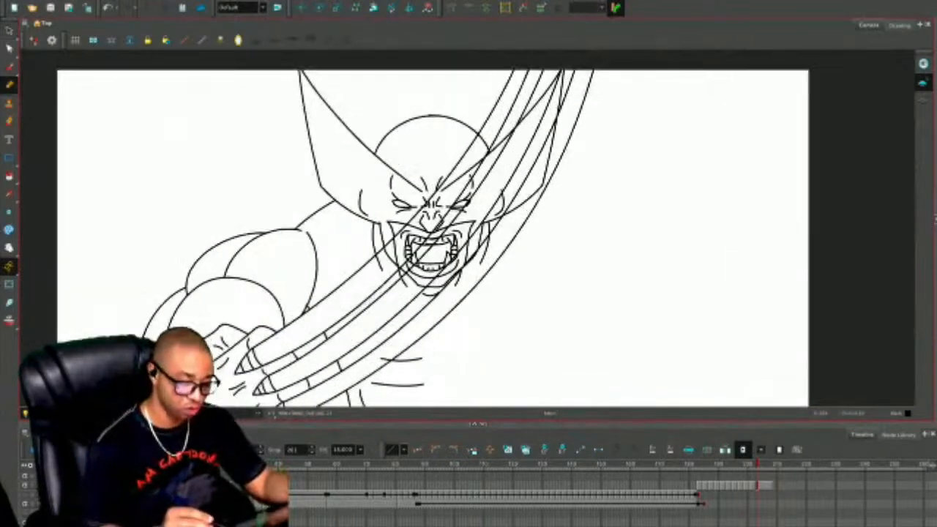
drag(334, 246, 370, 261)
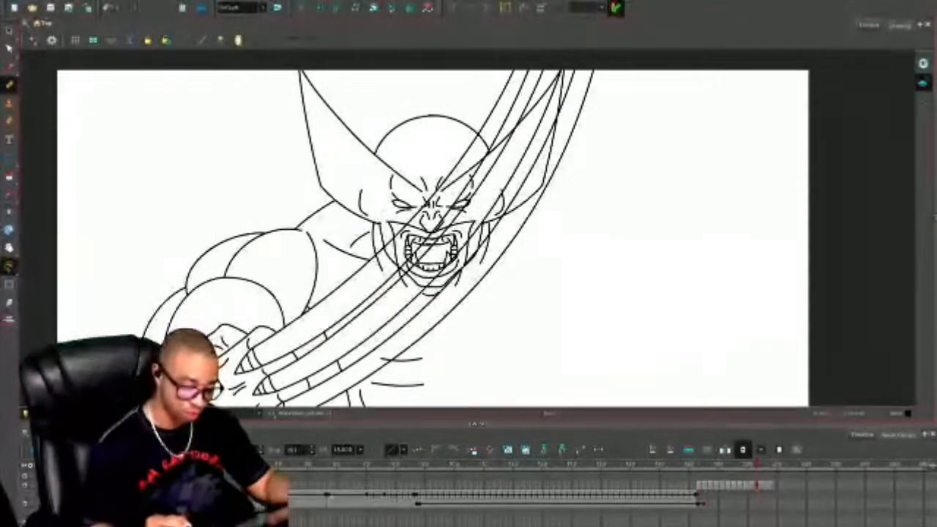
Delete the left-hand chest and abdominal muscle lines between the claws and the belt.
key(1)
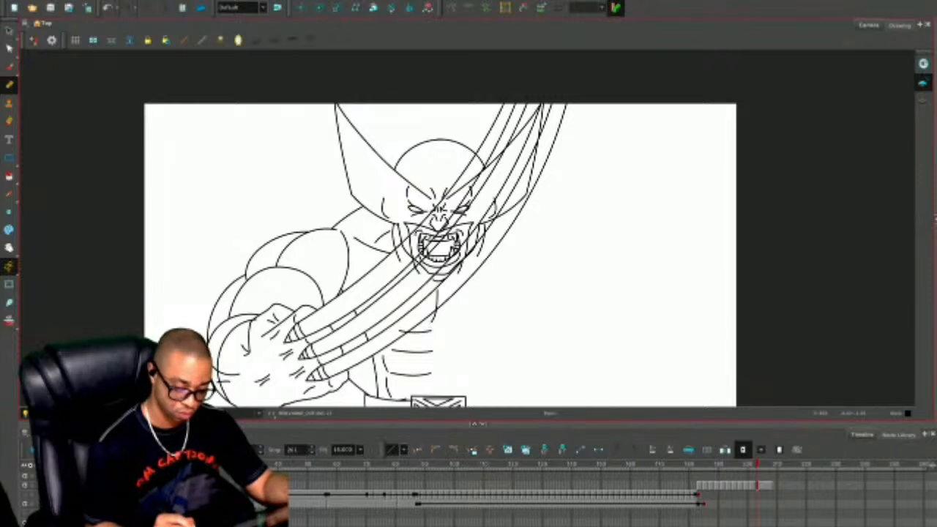
key(alt+s)
click(416, 331)
key(Delete)
drag(418, 344, 410, 378)
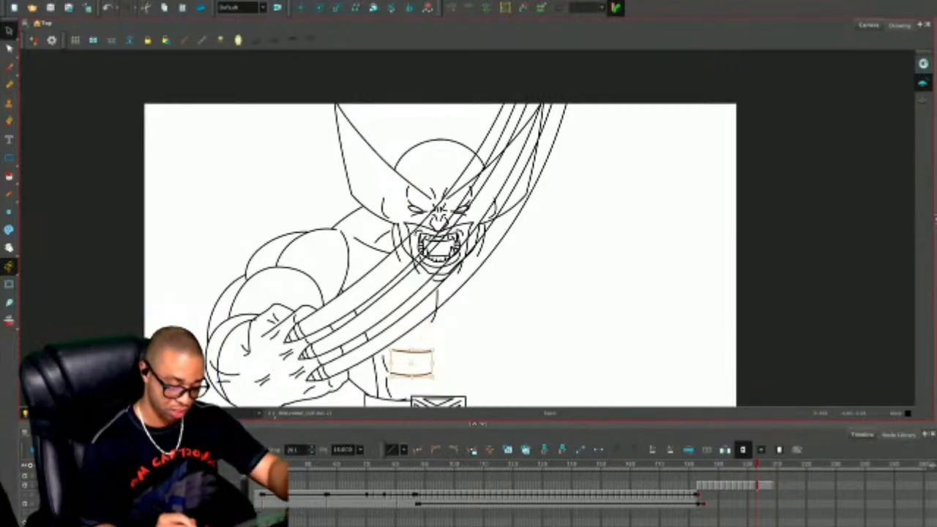
key(Delete)
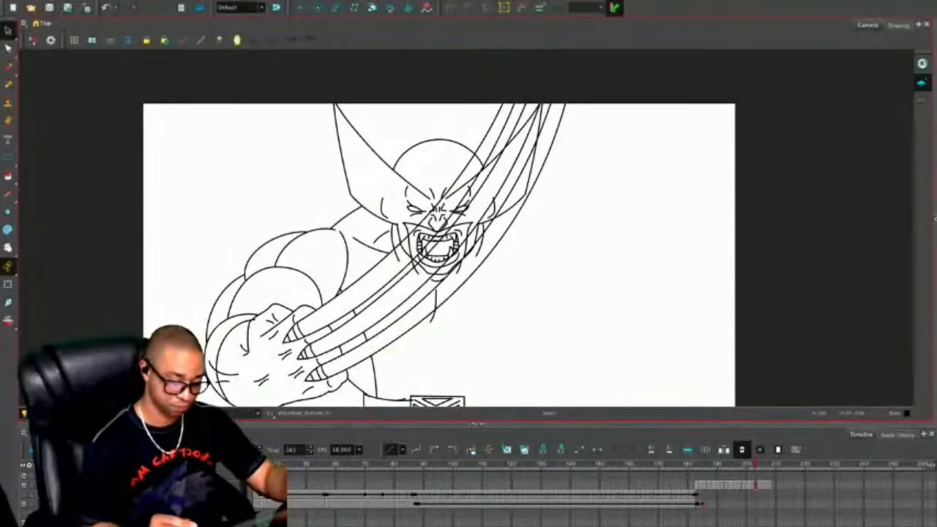
key(alt+slash)
drag(434, 292, 375, 282)
drag(422, 326, 372, 337)
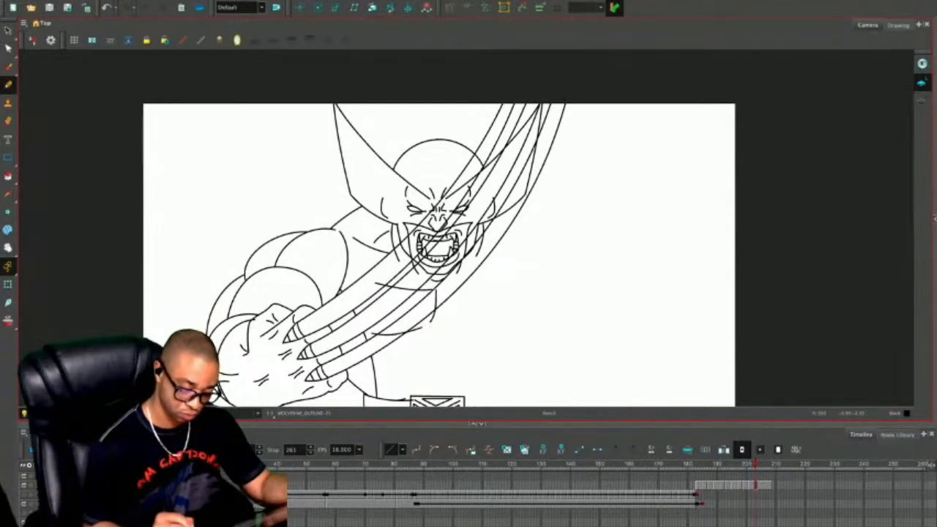
key(ctrl+z)
key(ctrl+z)
key(ctrl+z)
key(ctrl+z)
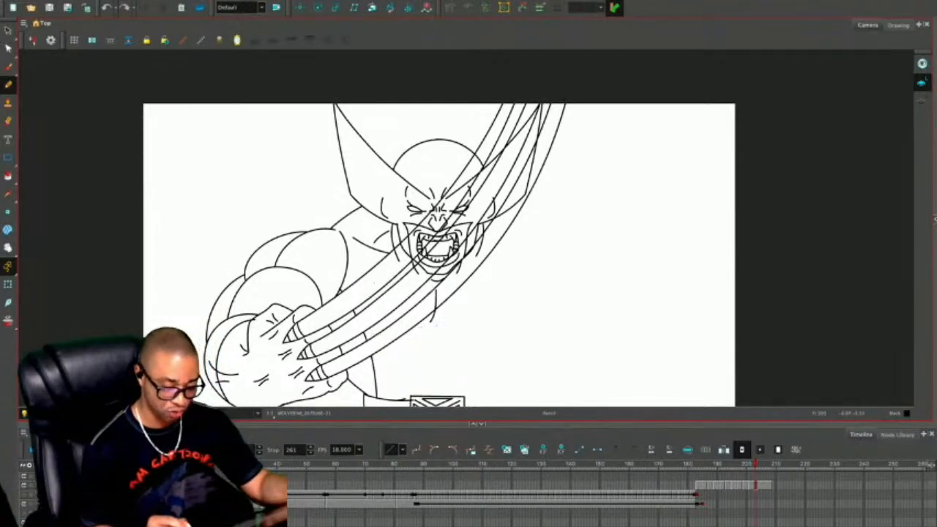
Delete the leftover centre chest line below the crossing claws.
key(Delete)
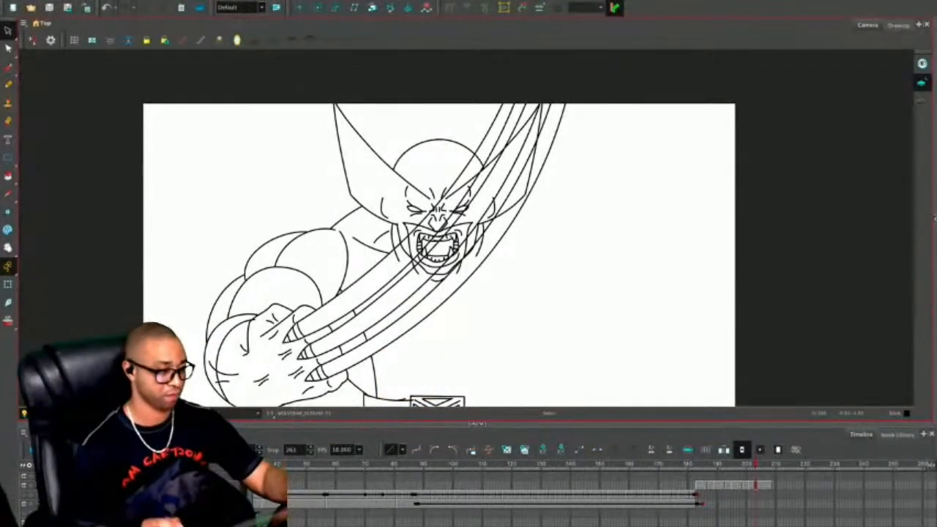
key(alt+slash)
key(1)
key(1)
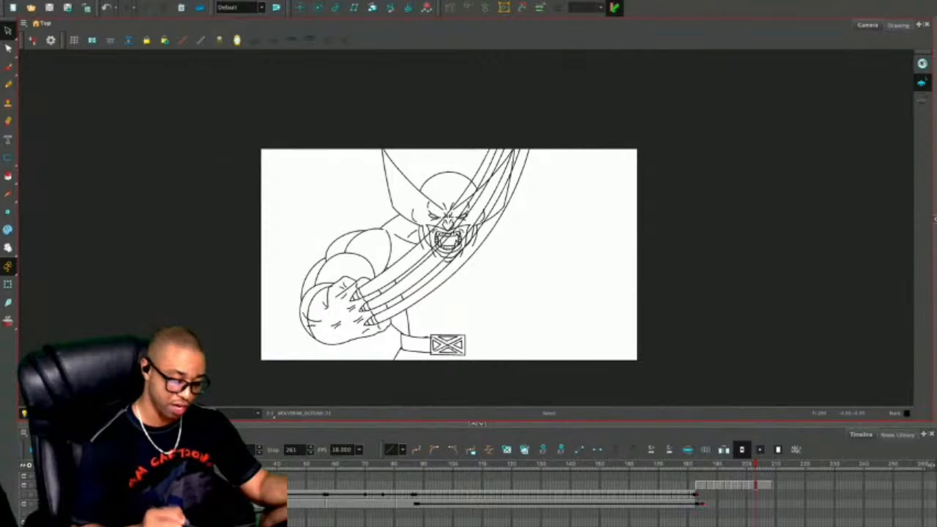
mouse_move(395, 216)
mouse_down()
mouse_move(282, 301)
mouse_move(325, 363)
mouse_move(401, 371)
mouse_up()
key(ctrl+z)
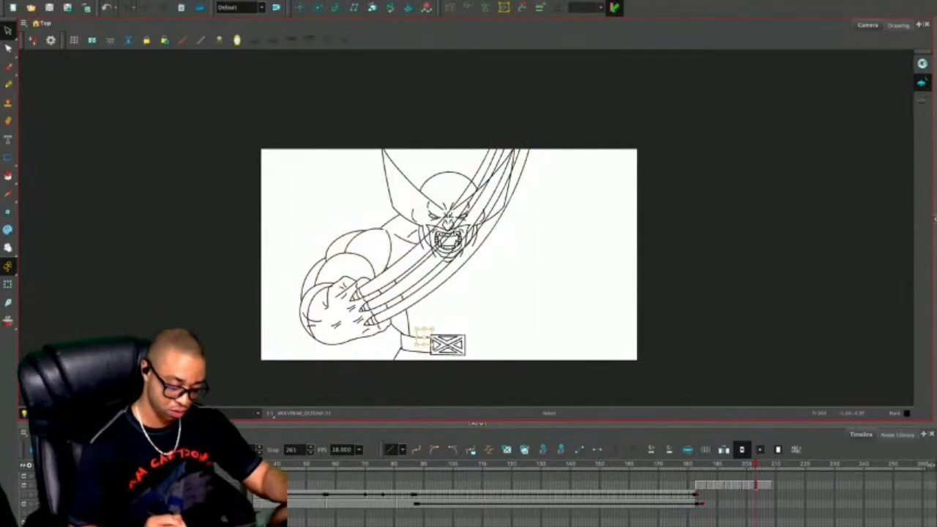
key(2)
key(2)
key(2)
key(2)
key(2)
key(space)
mouse_move(465, 229)
mouse_down()
mouse_move(504, 100)
mouse_move(468, 176)
mouse_move(475, 139)
mouse_up()
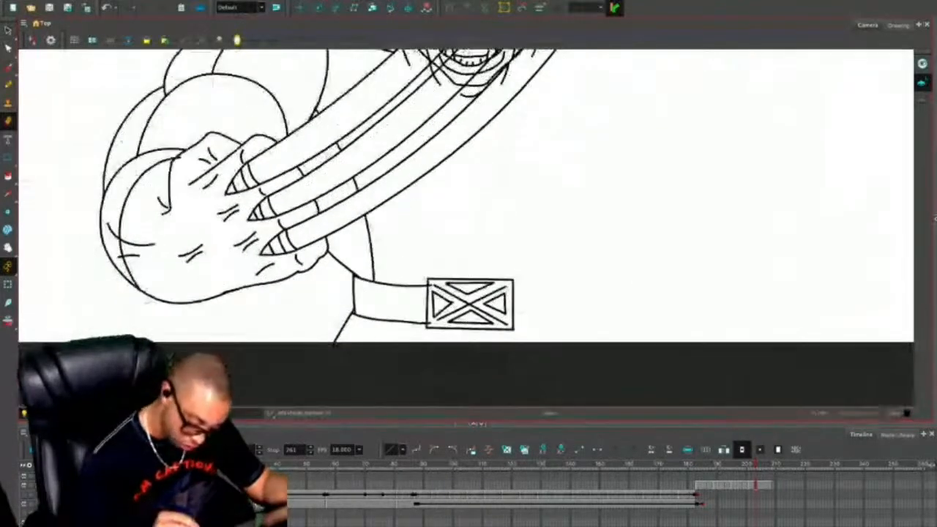
key(1)
key(1)
key(1)
key(1)
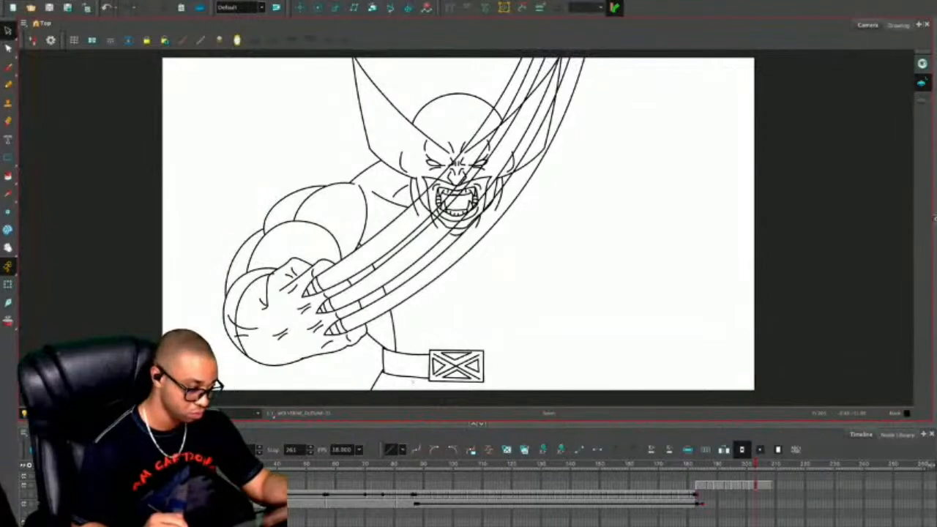
Duplicate the left-hand arm, claws, torso and belt lines, flip the copy horizontally and align it as the right-hand half of the body.
drag(418, 351, 407, 240)
mouse_move(395, 182)
mouse_down()
mouse_move(226, 258)
mouse_move(220, 336)
mouse_move(366, 395)
mouse_up()
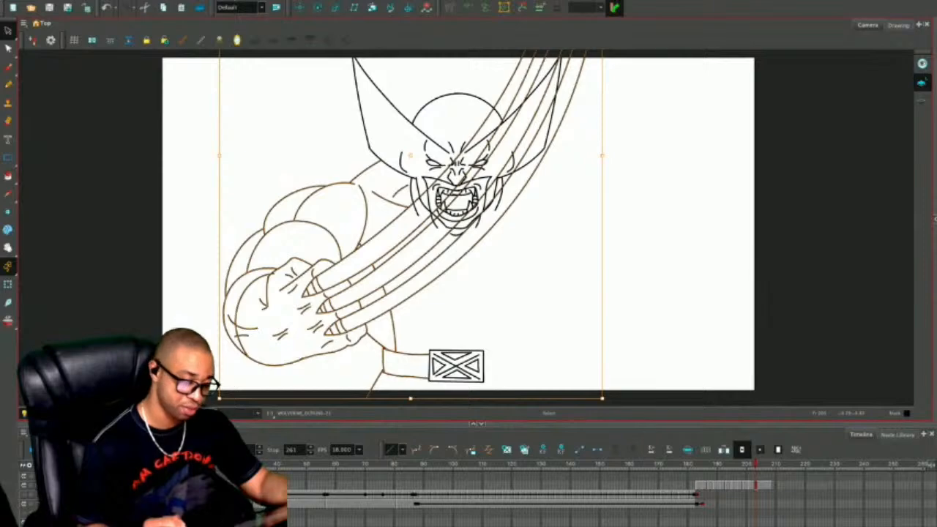
key(ctrl+v)
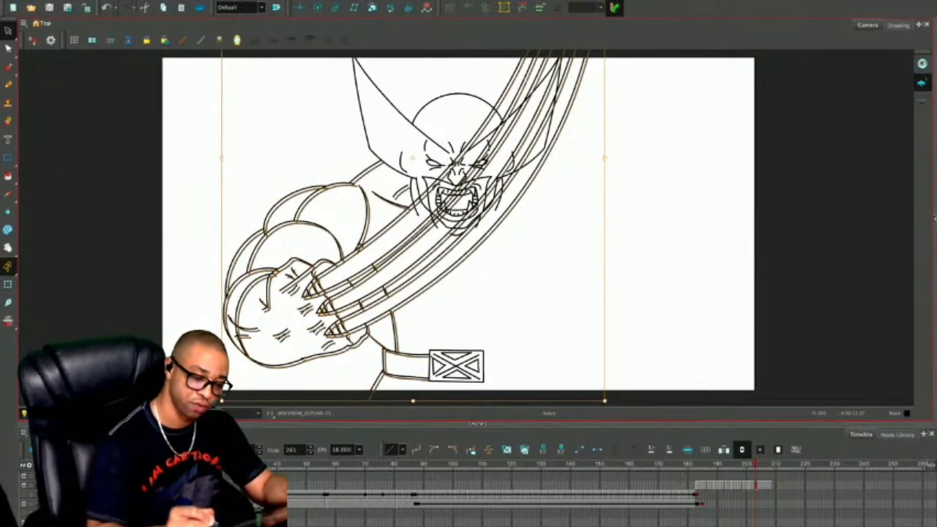
key(4)
key(Escape)
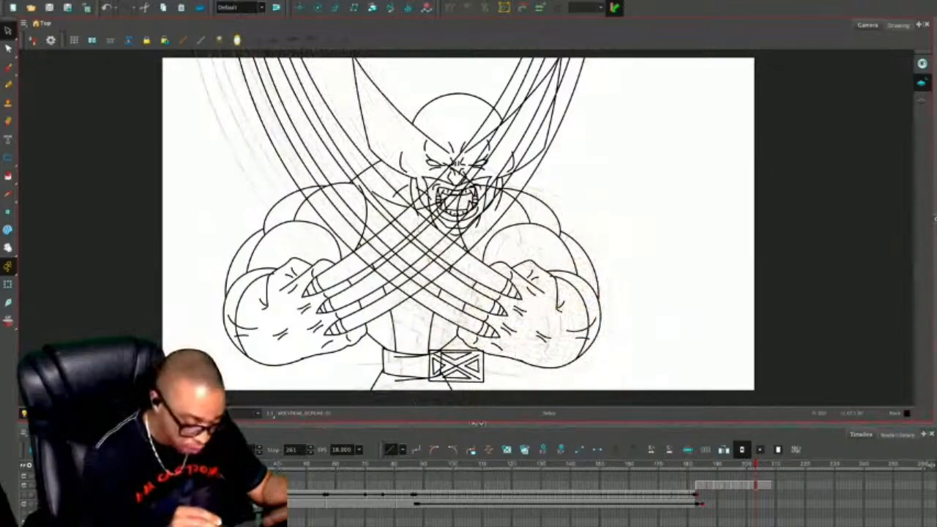
key(ctrl+z)
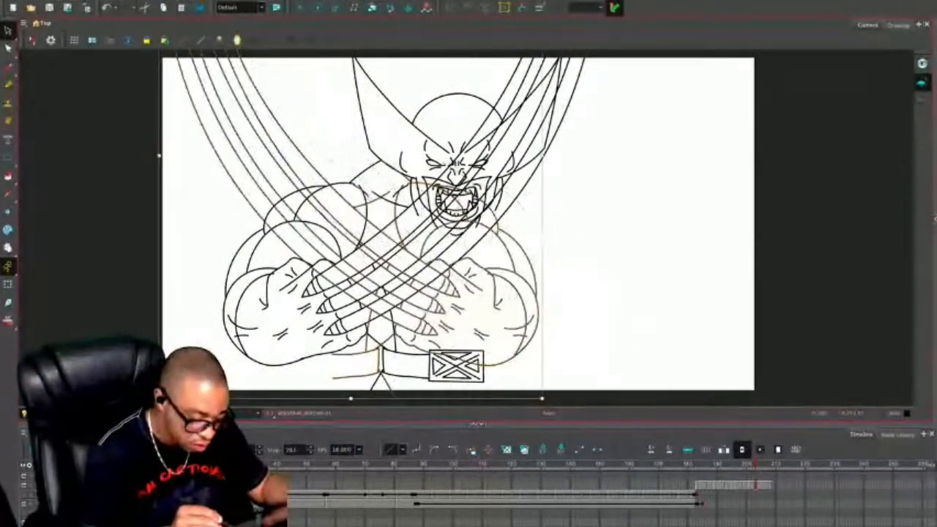
drag(342, 197, 495, 197)
key(Escape)
key(1)
key(1)
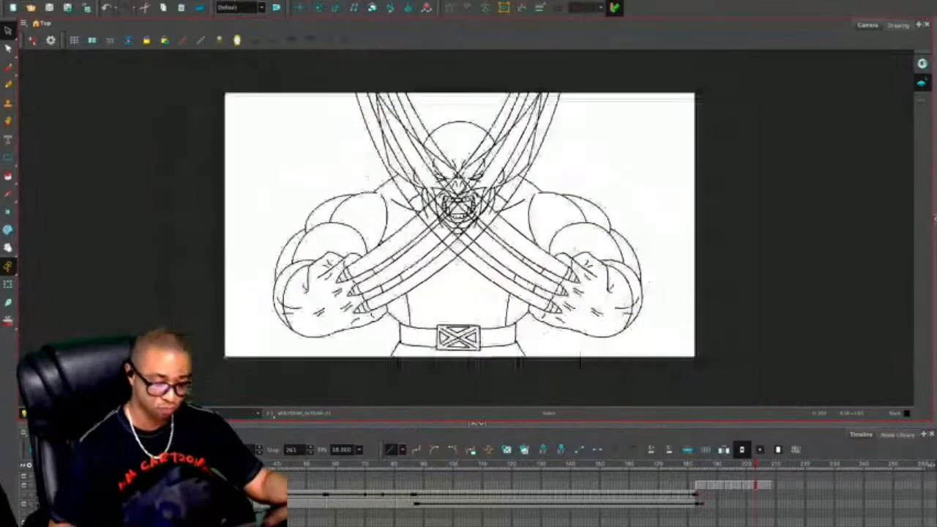
On the next frame's empty face outline cell, draw a vertical centre chest line and a curved pectoral line on each side.
mouse_move(458, 224)
mouse_down()
mouse_move(440, 248)
mouse_move(446, 203)
mouse_up()
key(alt+/)
key(2)
key(2)
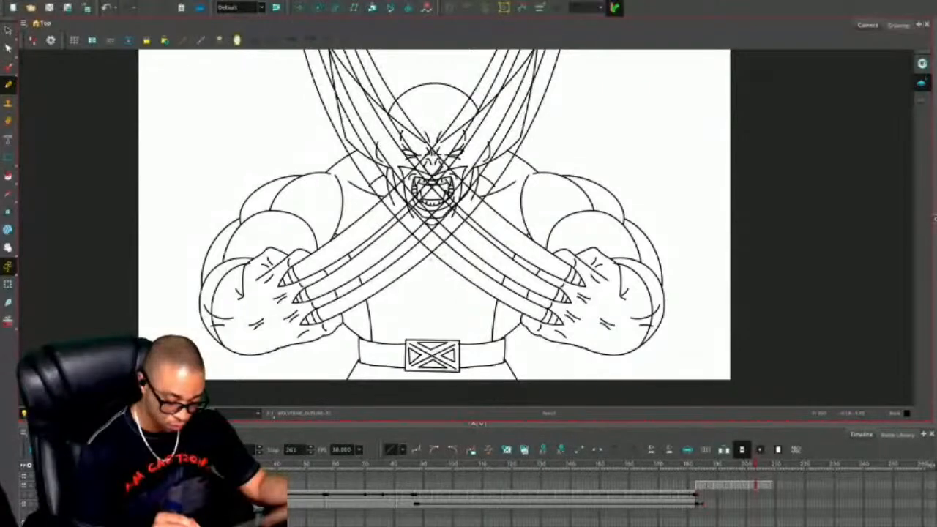
key(.)
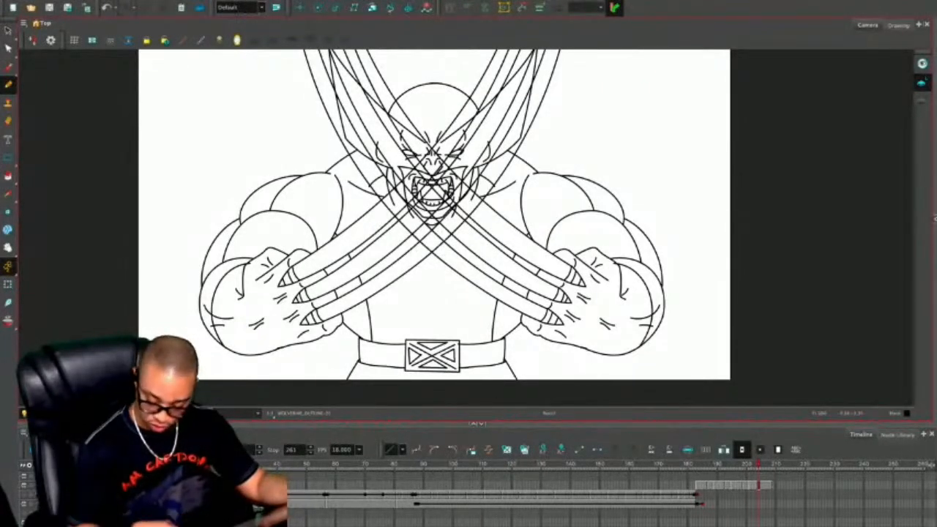
key(2)
drag(439, 198, 437, 175)
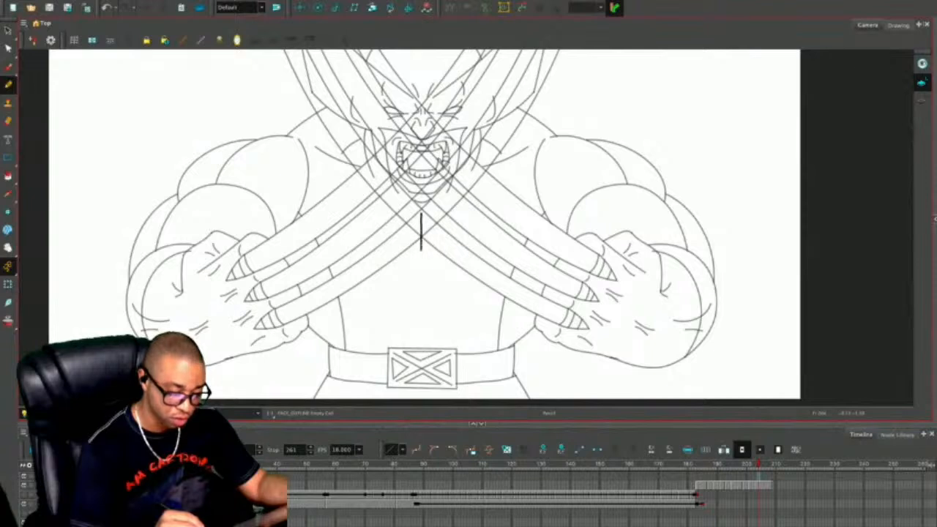
drag(420, 259, 325, 254)
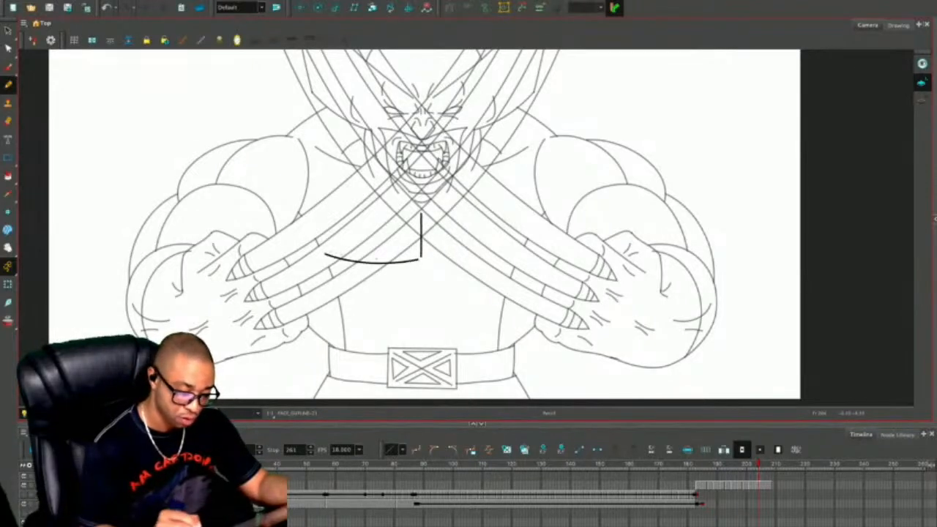
drag(422, 260, 519, 259)
key(ctrl+z)
drag(423, 260, 511, 260)
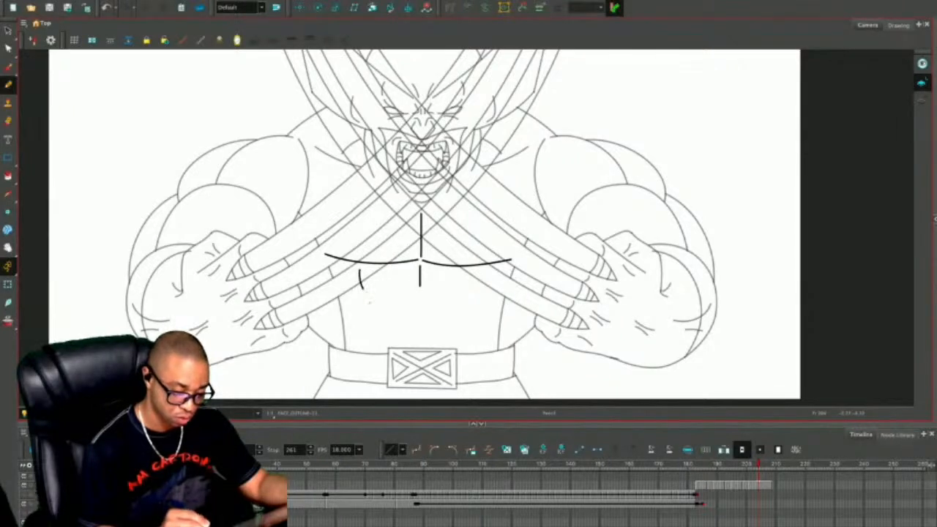
Draw the abdominal muscles with segmented side contours, a broken centre line and two rows of short horizontal curves above the belt.
drag(368, 348, 369, 354)
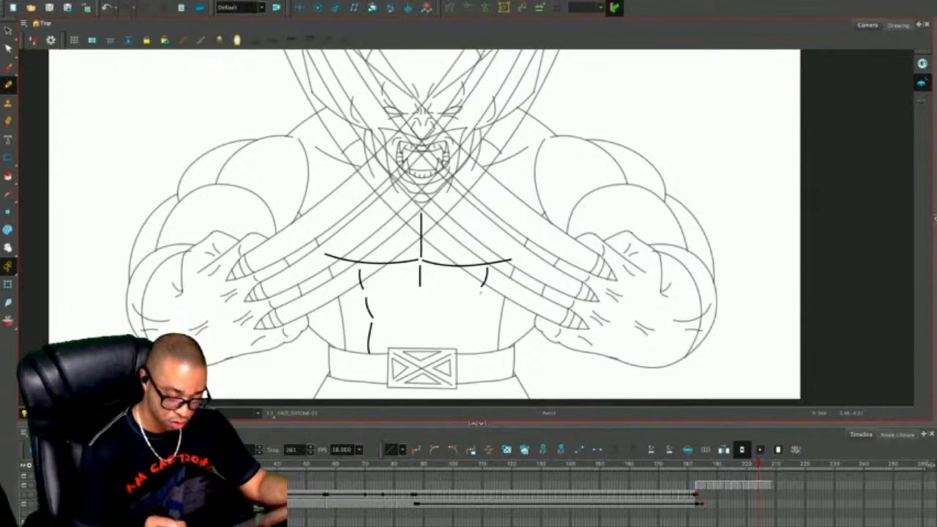
drag(476, 324, 482, 359)
mouse_move(419, 292)
mouse_down()
mouse_move(418, 349)
mouse_move(371, 351)
mouse_move(412, 316)
mouse_up()
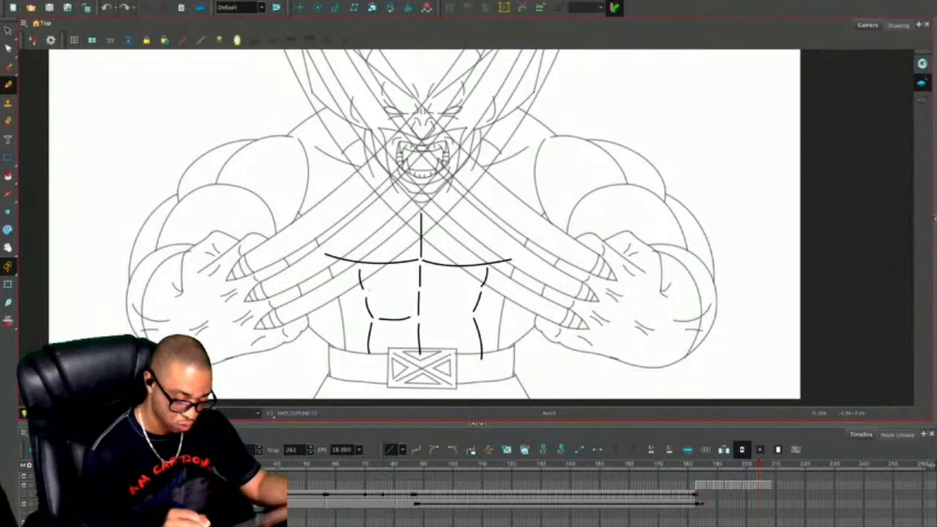
drag(423, 289, 470, 291)
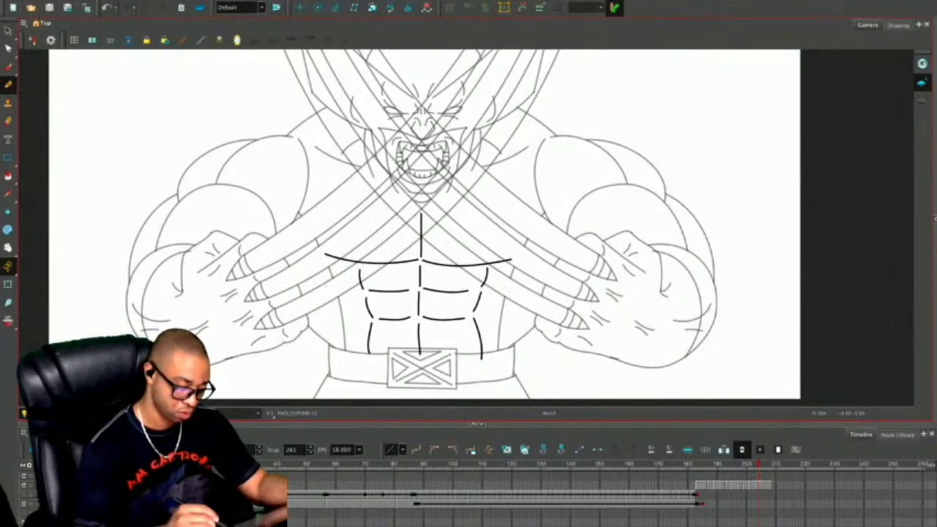
drag(322, 271, 324, 311)
key(ctrl+z)
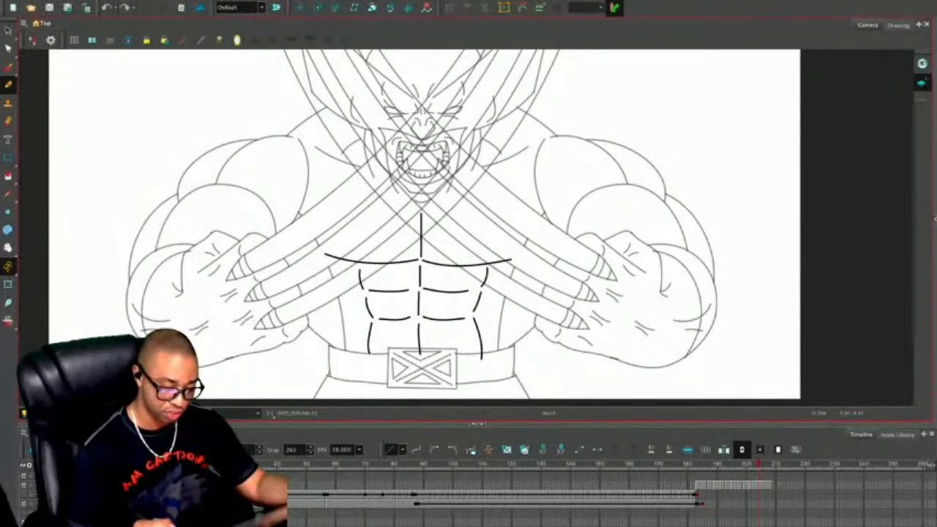
Erase the chest and abdominal lines where they overlap the claws and the belt.
drag(421, 242, 424, 259)
key(alt+e)
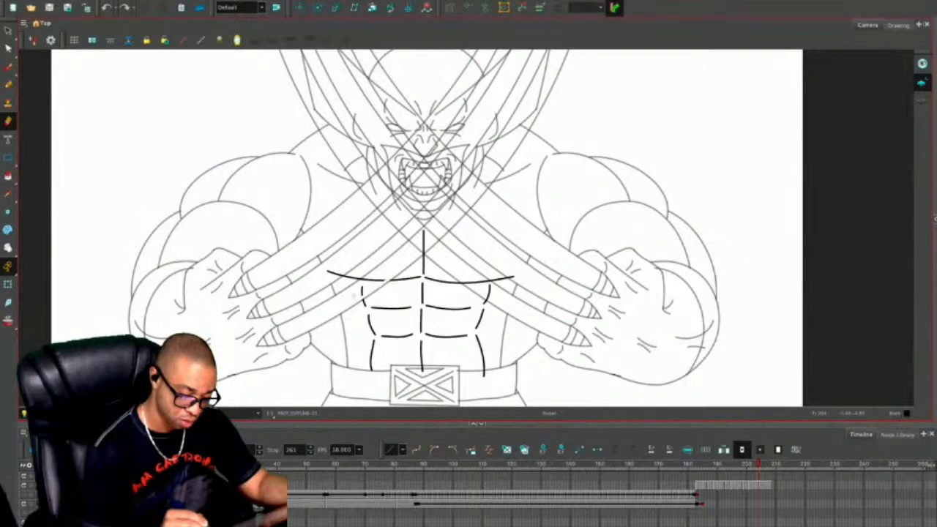
mouse_move(358, 297)
mouse_down()
mouse_move(384, 278)
mouse_move(360, 276)
mouse_move(370, 277)
mouse_up()
drag(423, 243, 433, 241)
drag(463, 277, 515, 270)
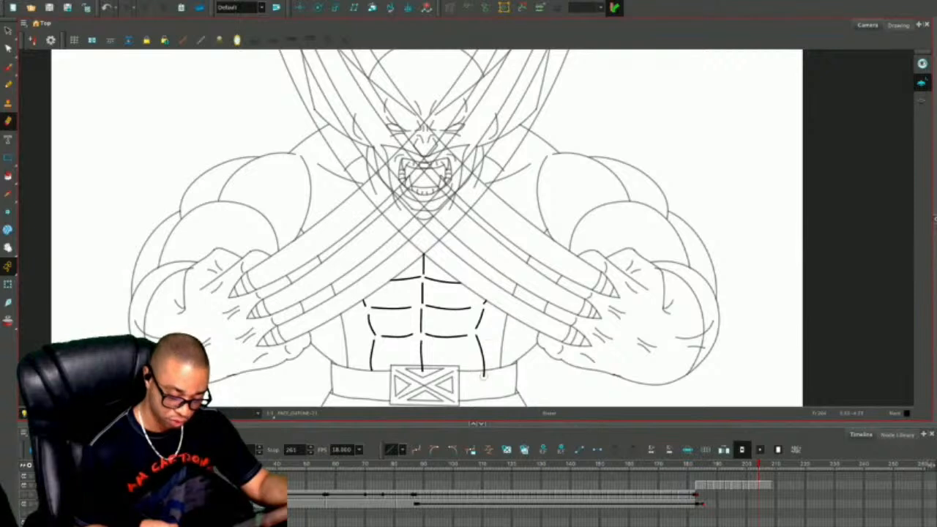
drag(426, 372, 417, 369)
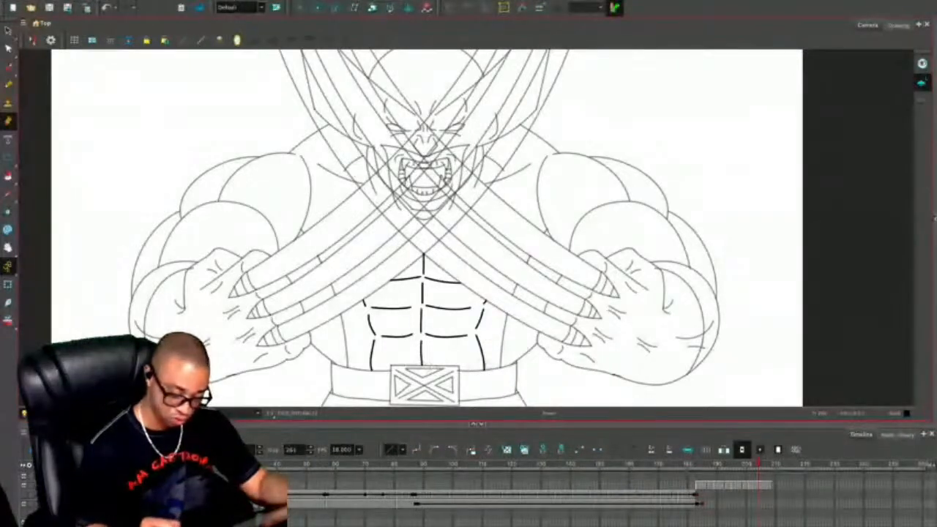
Move all the chest and abdominal lines from the face outline drawing into the body outline layer on the same frame.
key(ctrl+a)
key(Delete)
click(758, 484)
key(ctrl+v)
click(758, 476)
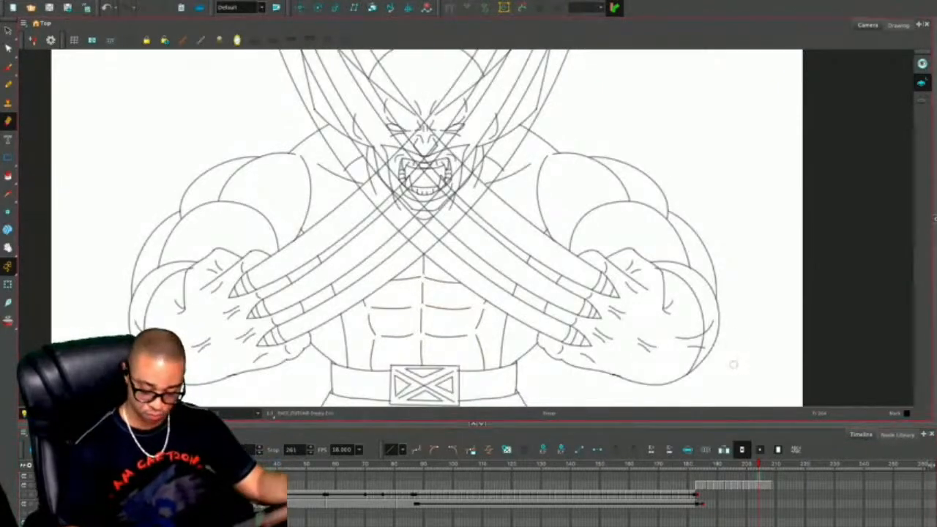
Review the finished crossed-claws outline with the whole camera frame in view and compare it with the preceding frame.
key(alt+s)
click(761, 485)
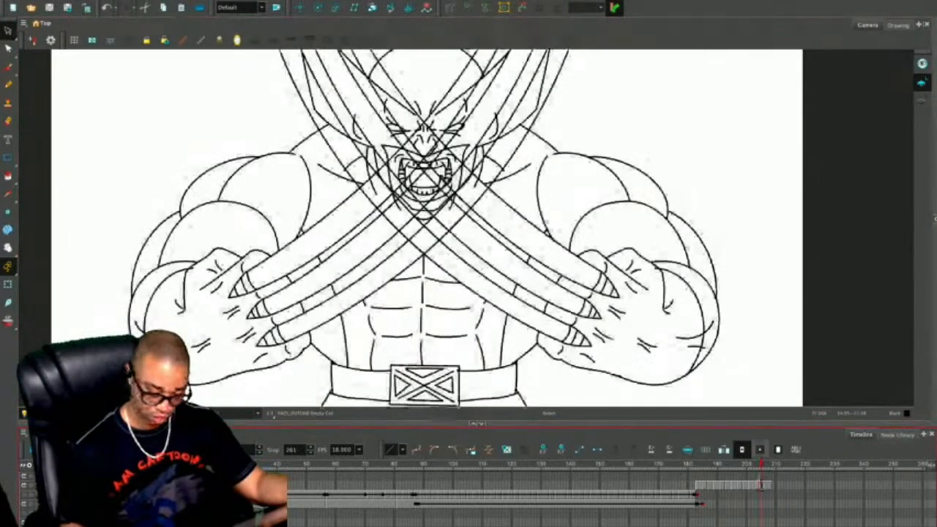
key(1)
key(1)
drag(629, 298, 626, 324)
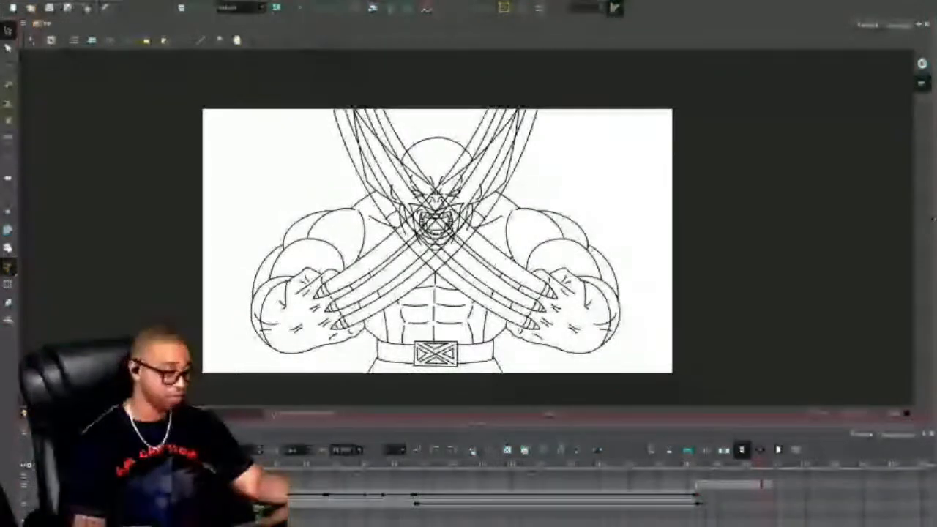
drag(478, 423, 479, 487)
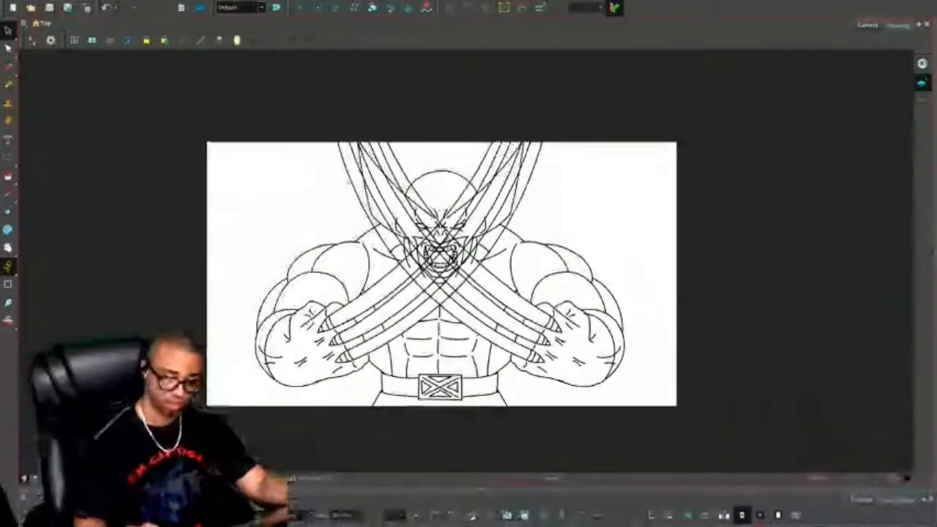
key(2)
drag(468, 289, 468, 264)
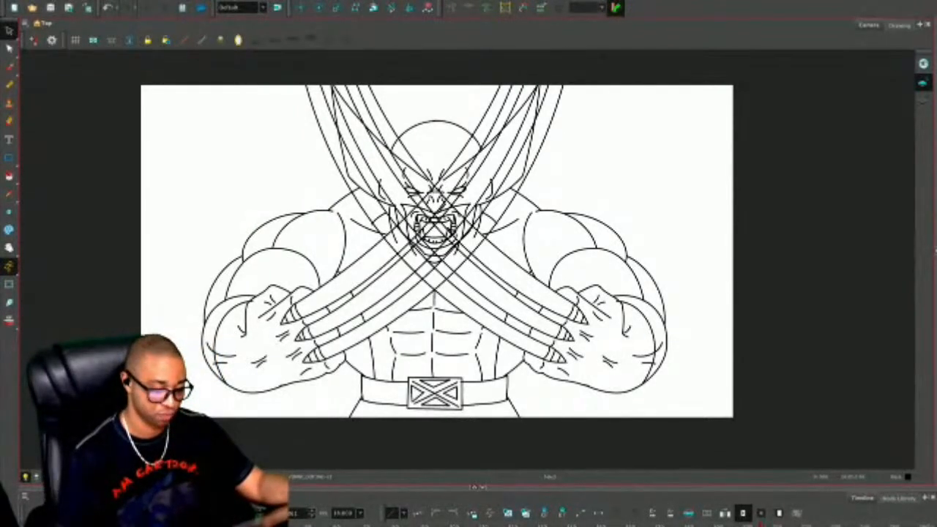
key(comma)
key(comma)
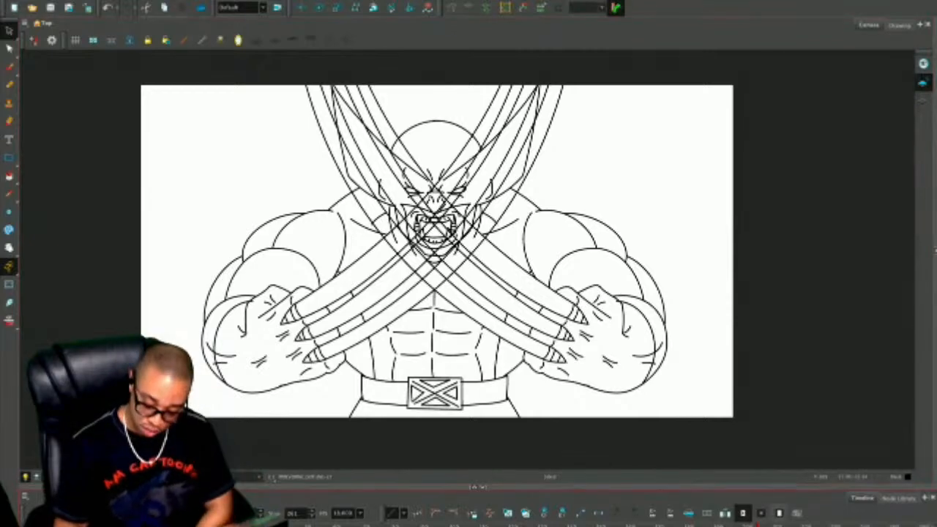
drag(478, 486, 477, 451)
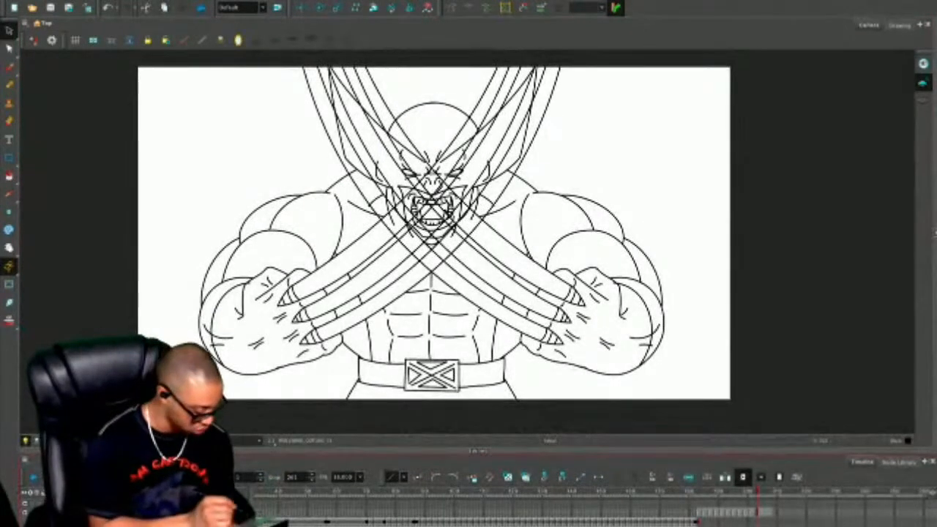
Show the rough sketches together with the ink lines and check them against the outlines on the neighbouring frames.
key(a)
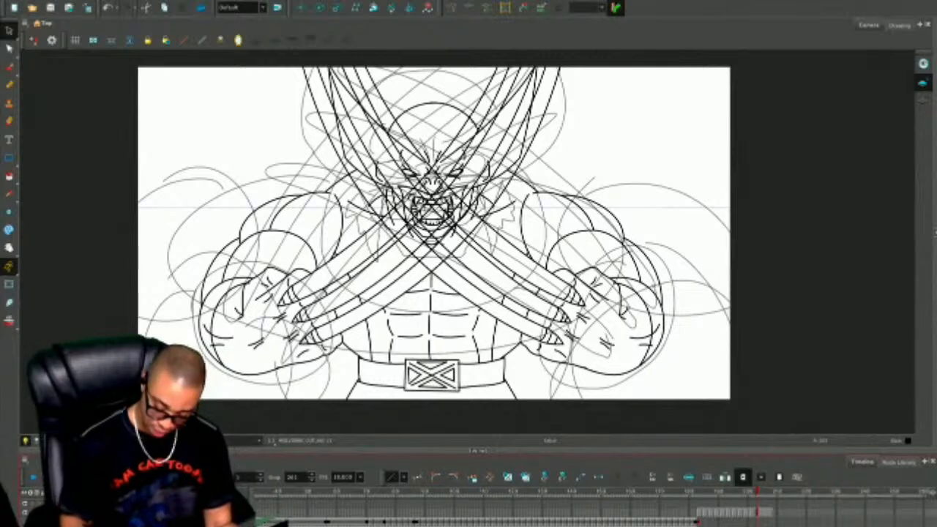
key(period)
key(period)
key(comma)
key(comma)
key(comma)
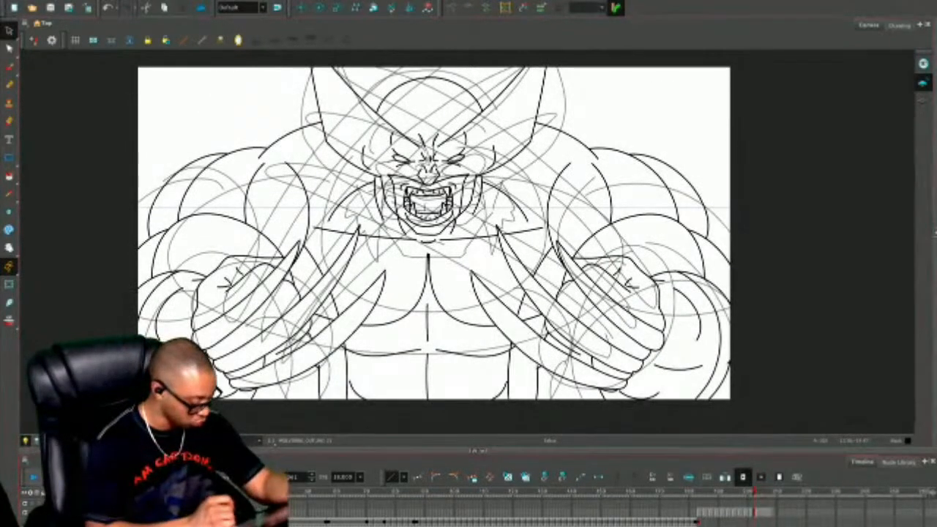
key(comma)
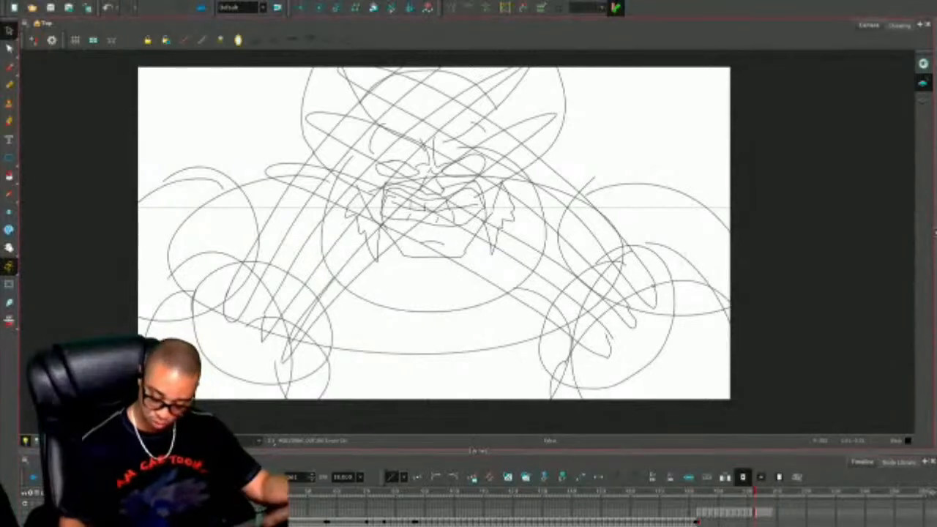
Flip back and forth through the frames to compare the remaining rough poses with the inked screaming pose.
key(comma)
key(comma)
key(comma)
key(comma)
key(comma)
key(comma)
key(comma)
key(comma)
key(comma)
key(period)
key(period)
key(period)
key(period)
key(period)
key(period)
key(period)
key(period)
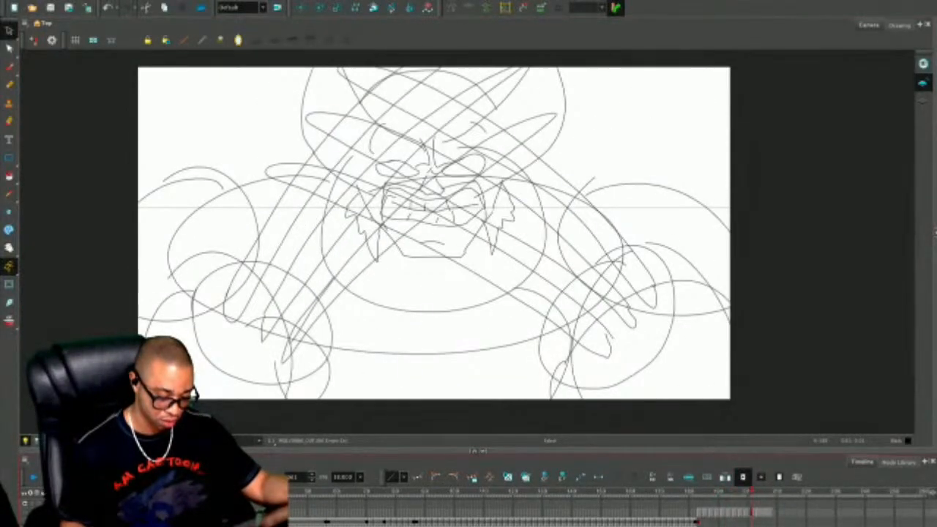
key(period)
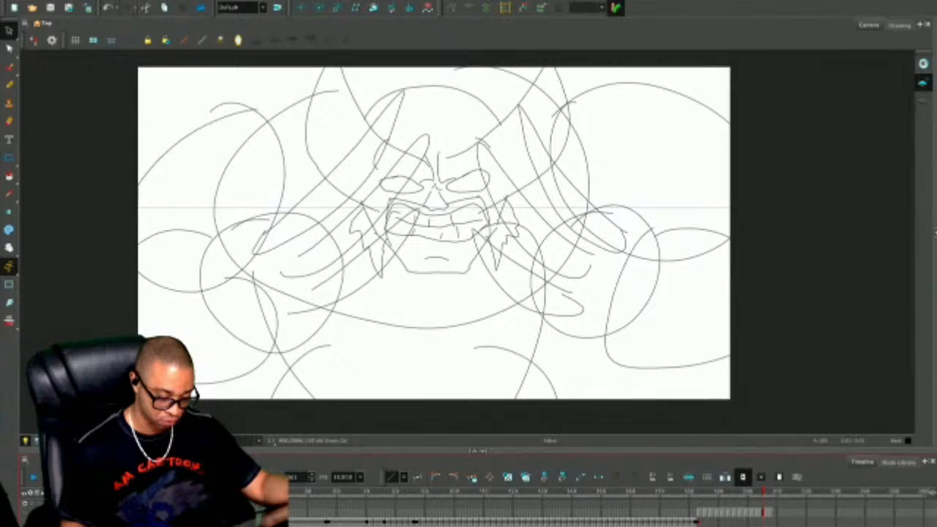
key(comma)
key(comma)
key(comma)
key(comma)
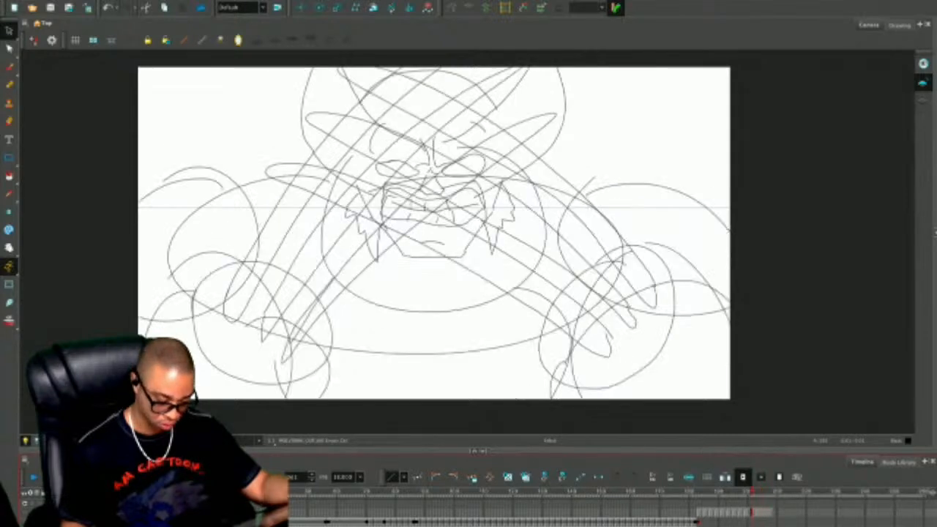
key(period)
key(period)
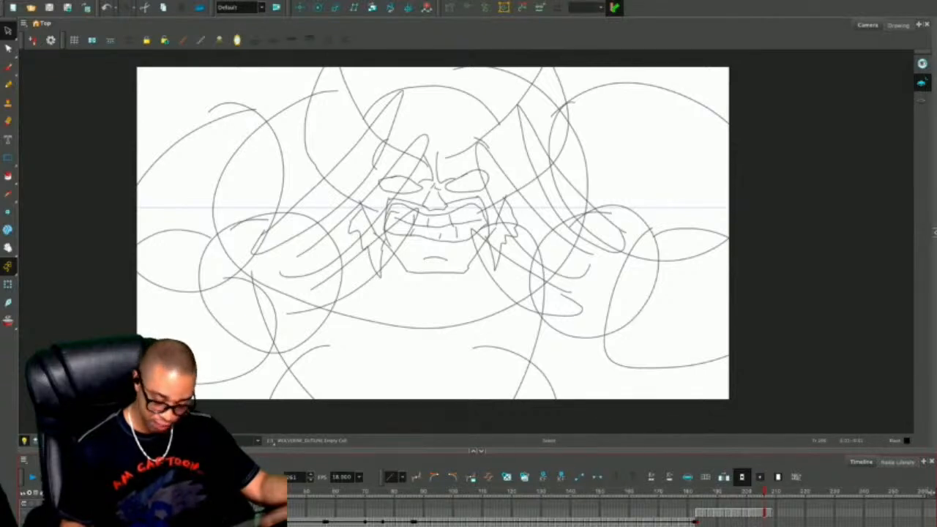
key(comma)
key(comma)
key(comma)
key(comma)
key(comma)
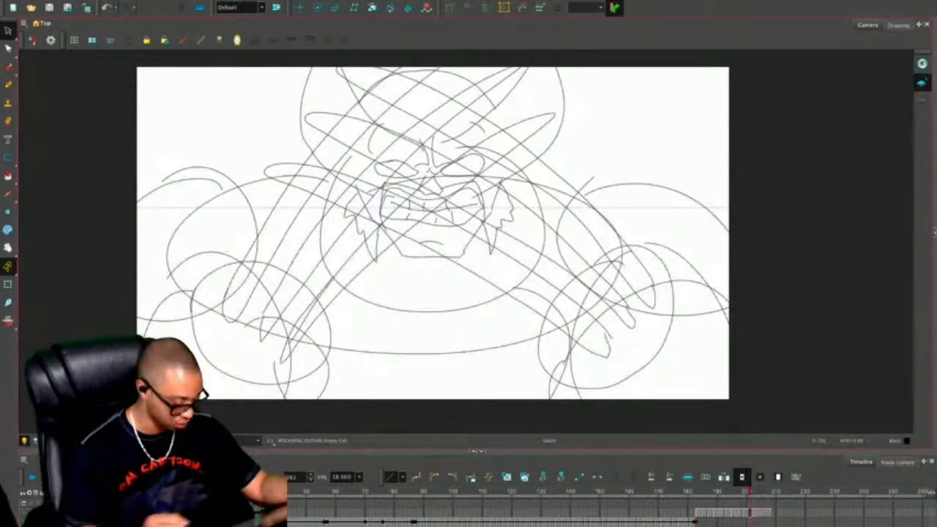
Try copying the complete screaming pose outline onto the empty outline cell of the big open-mouth close-up frame.
key(ctrl+a)
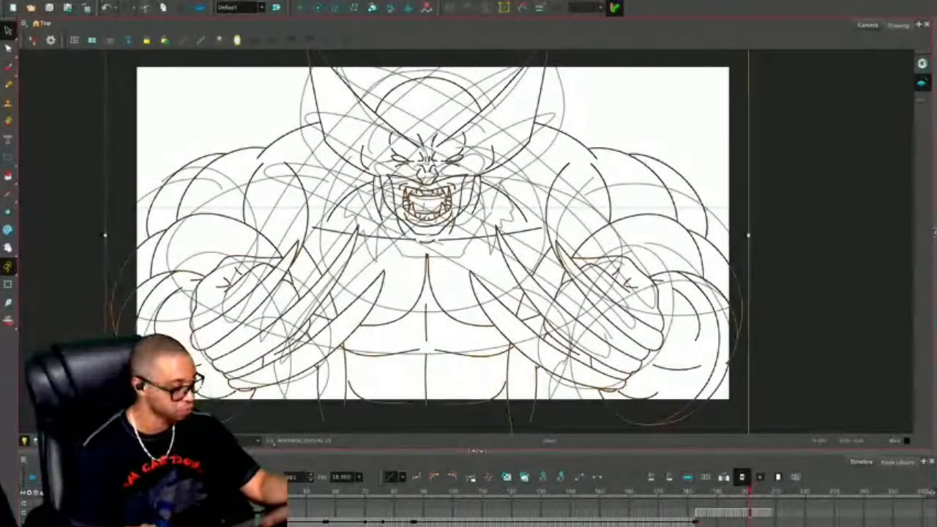
key(ctrl+c)
key(g)
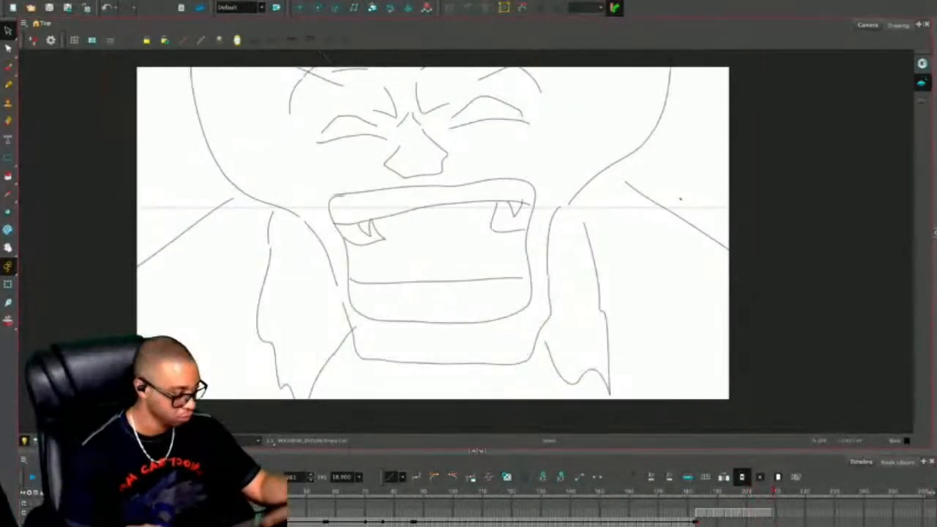
key(ctrl+v)
key(ctrl+a)
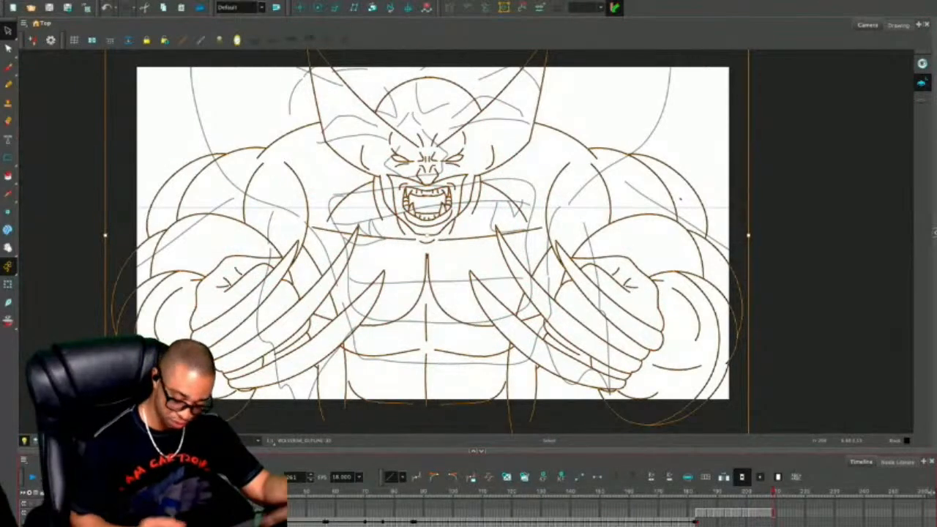
drag(477, 451, 477, 323)
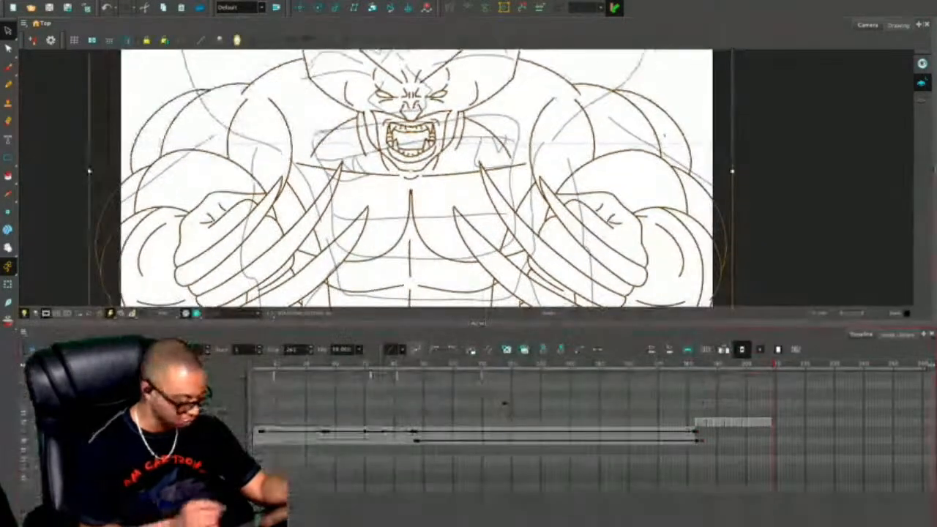
key(Delete)
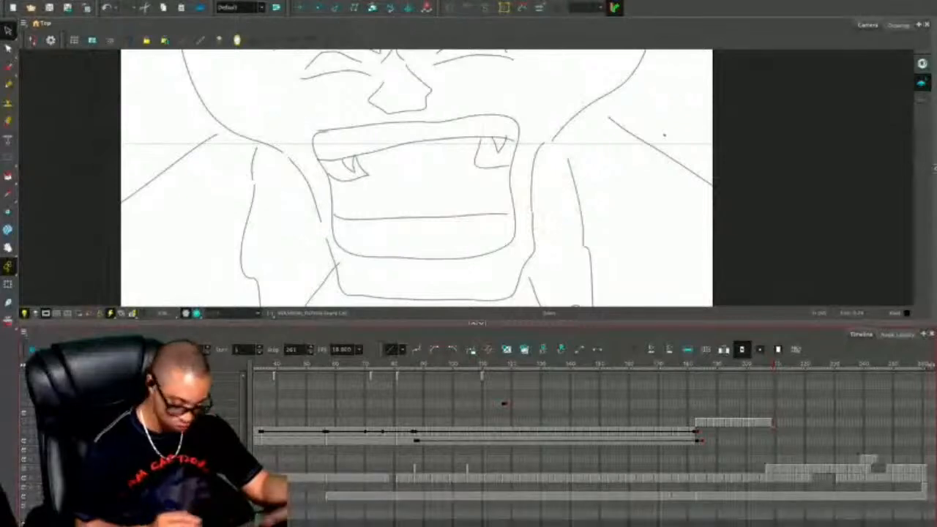
Go back to the raised-fists frames and compare their outlines with the rough poses, ending at frame 187.
drag(774, 364, 715, 363)
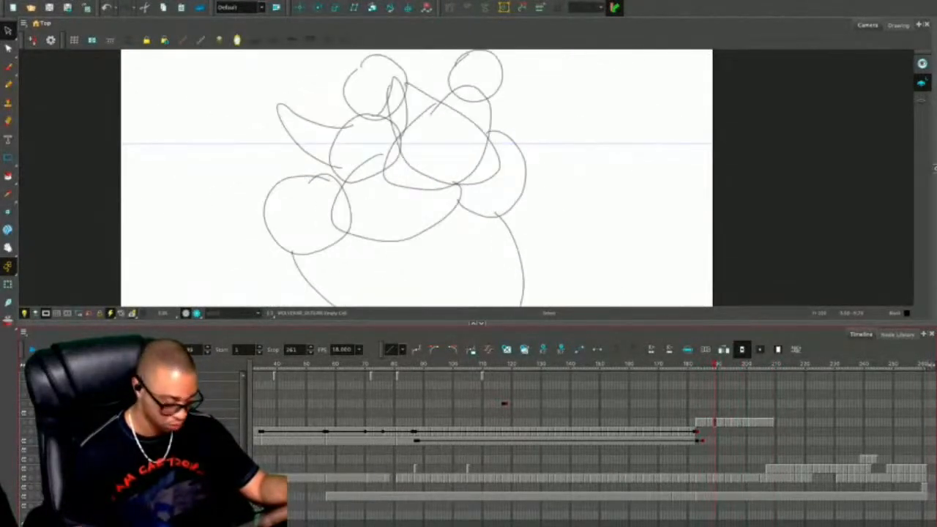
key(ctrl+z)
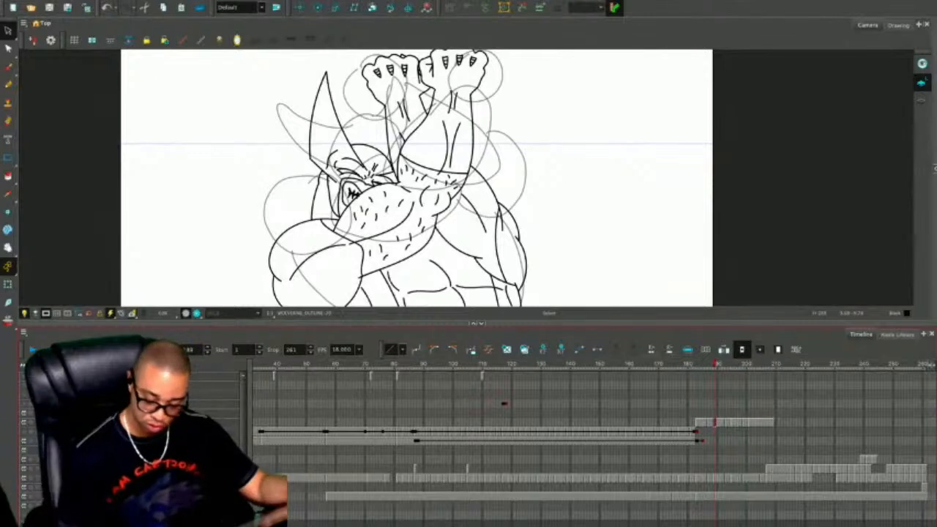
key(.)
key(.)
key(1)
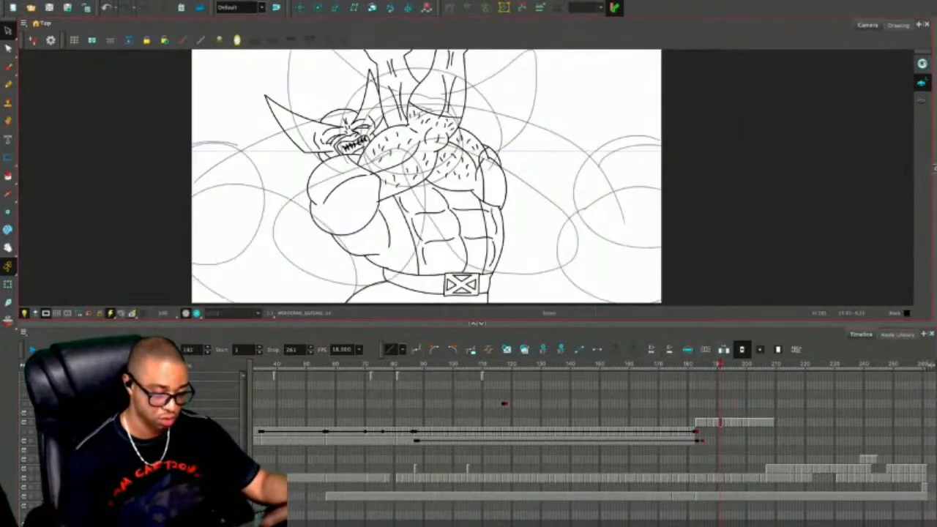
key(1)
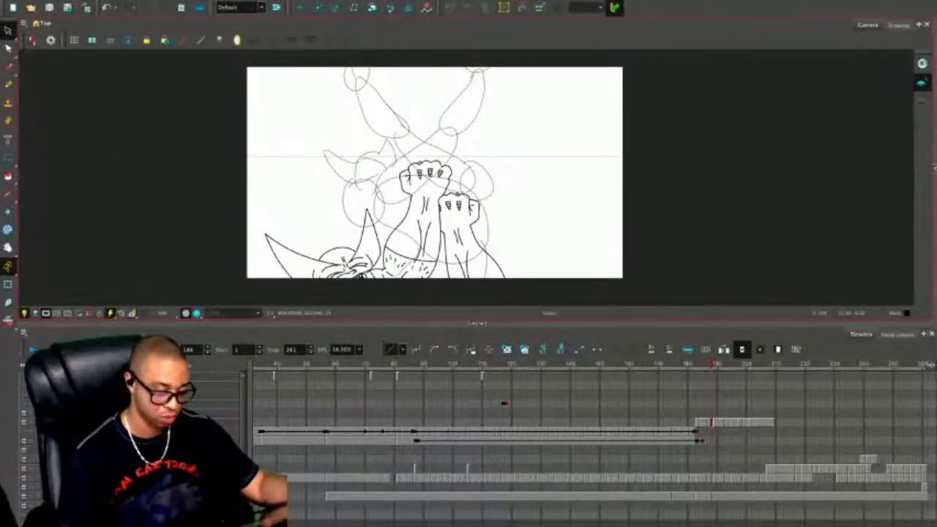
key(.)
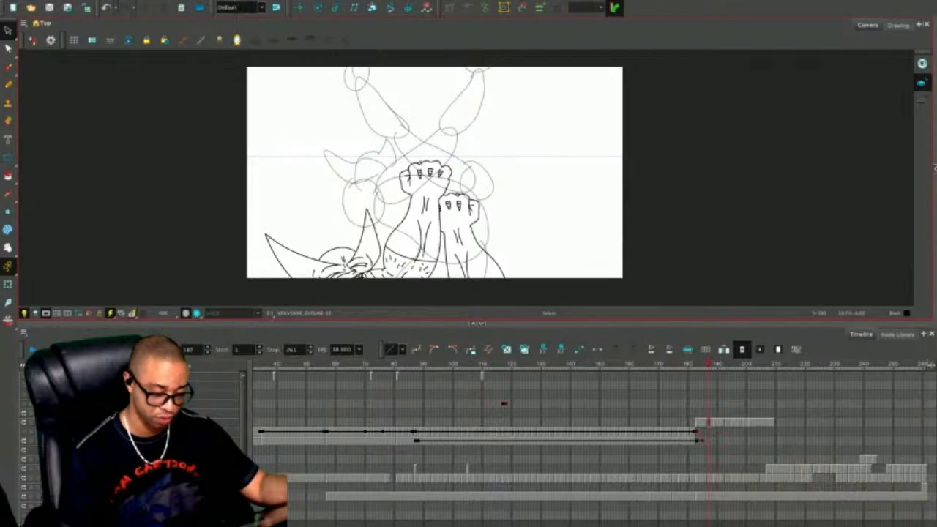
Select the frame 187 cells across the rough and other layers below the outline and extend their exposure by one frame.
click(709, 477)
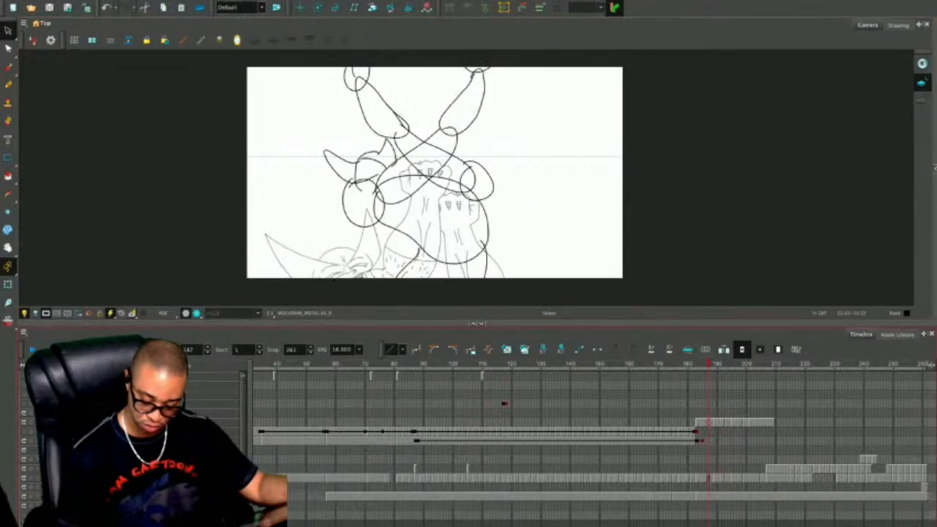
click(709, 450)
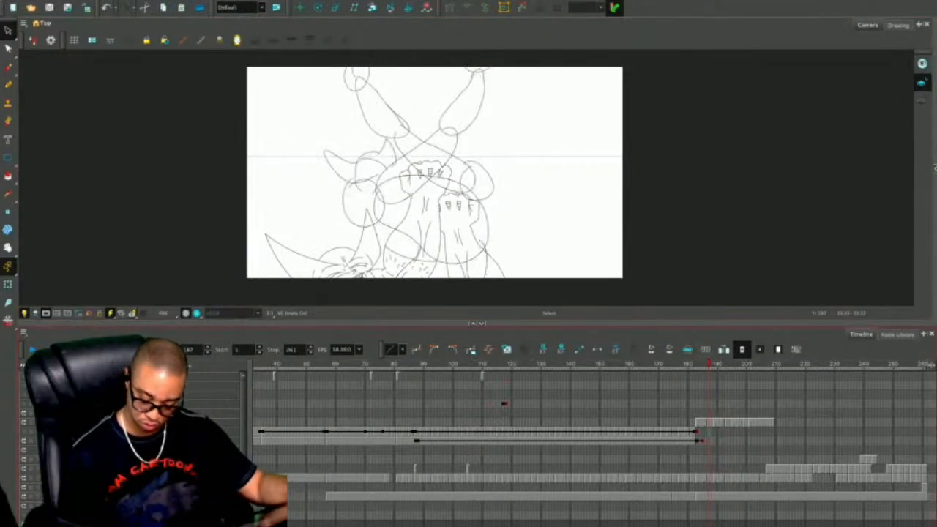
drag(710, 432, 709, 516)
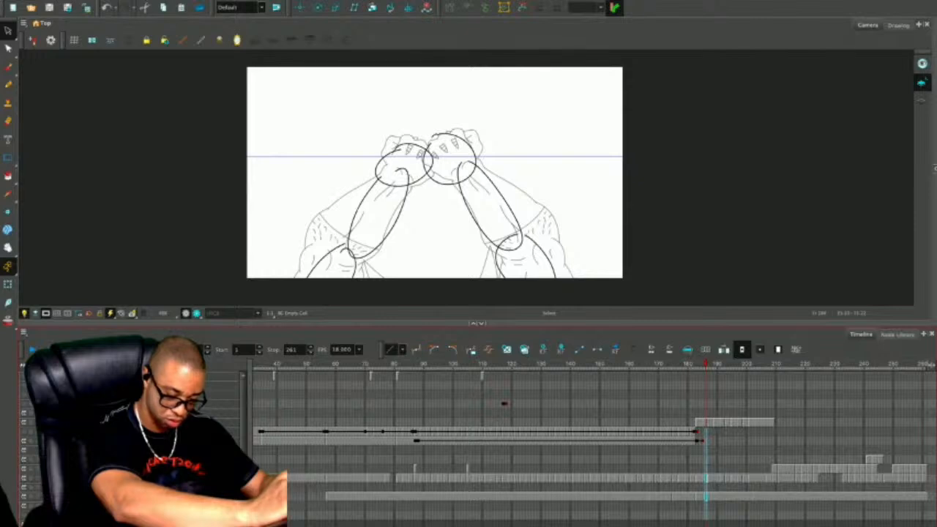
key(.)
key(minus)
key(minus)
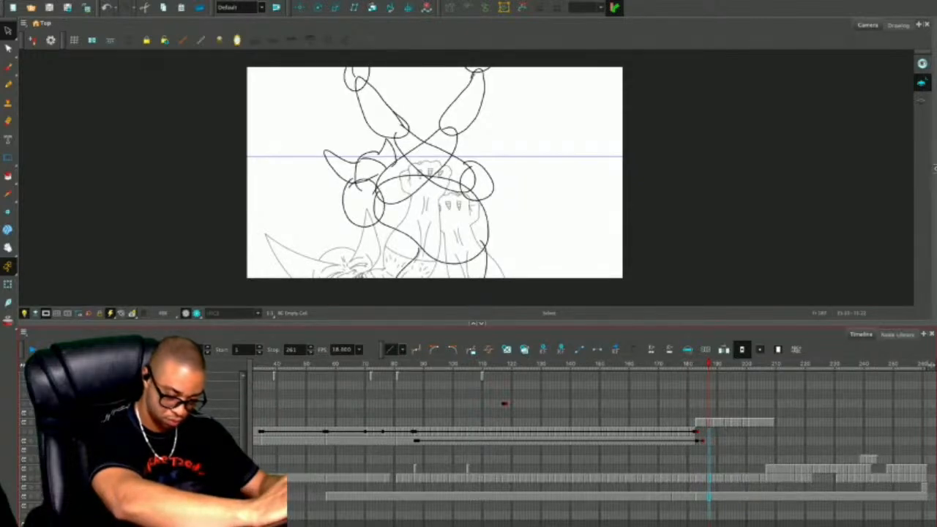
key(plus)
key(.)
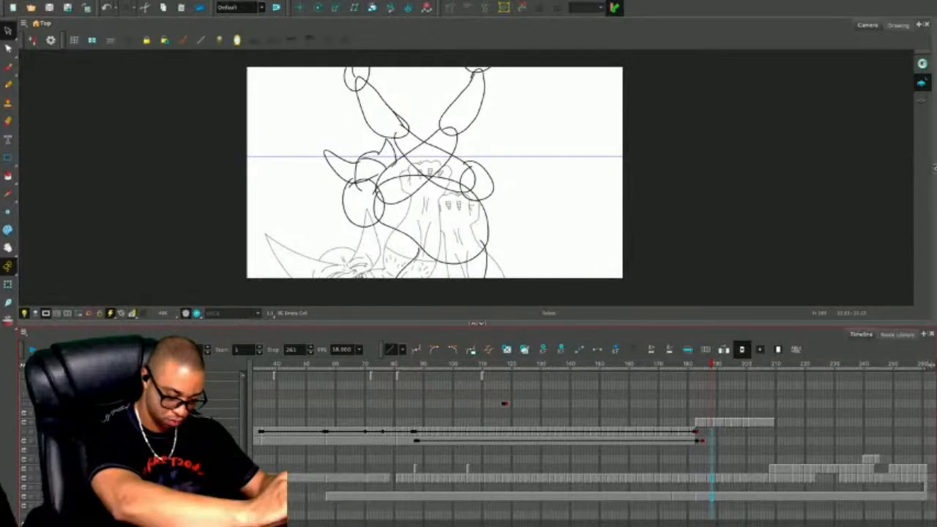
Step through the following frames to check how the retimed rough poses line up with the inked outlines.
key(.)
key(.)
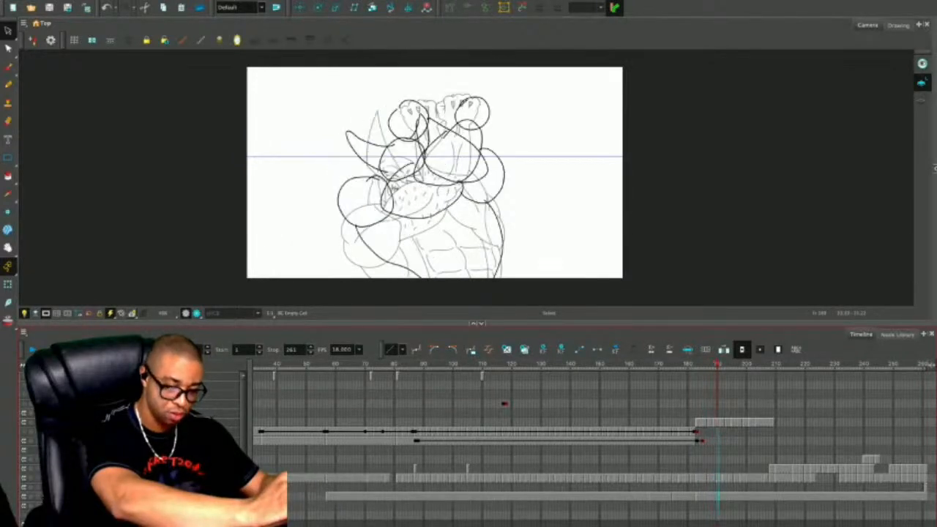
key(.)
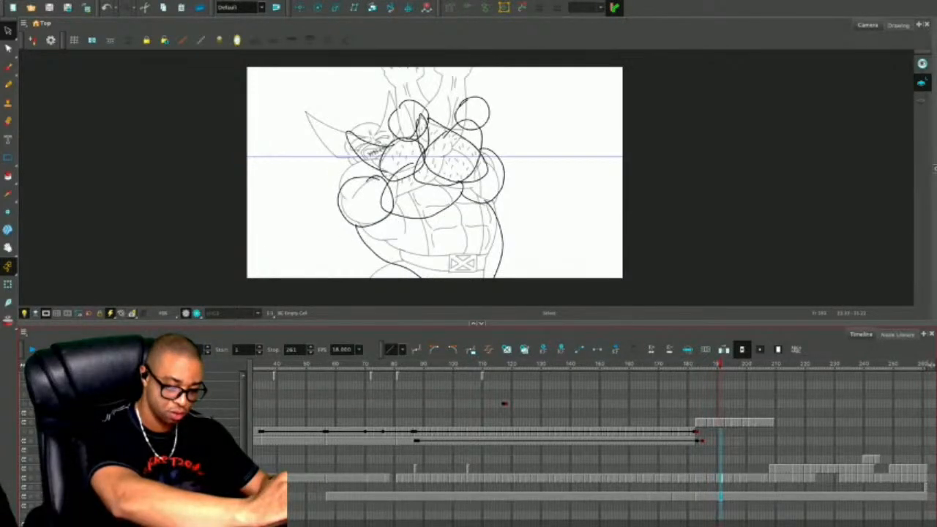
key(.)
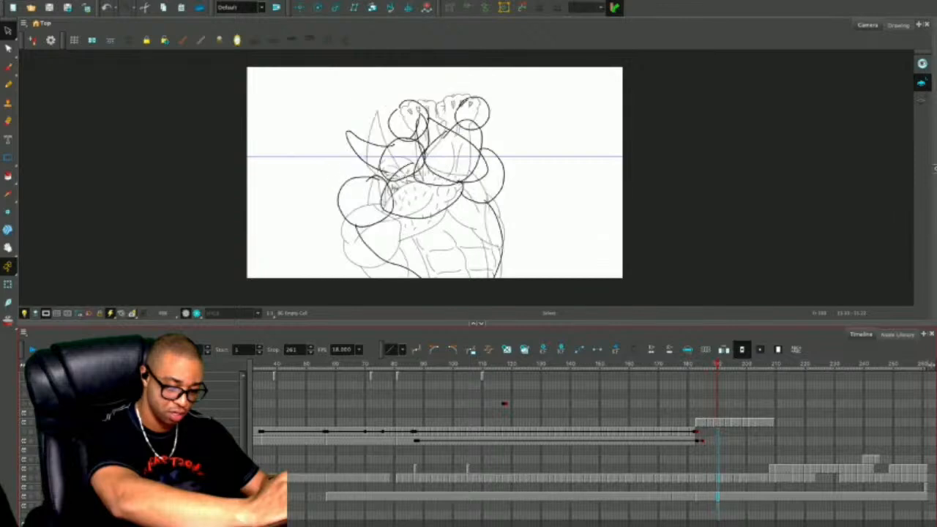
key(plus)
key(minus)
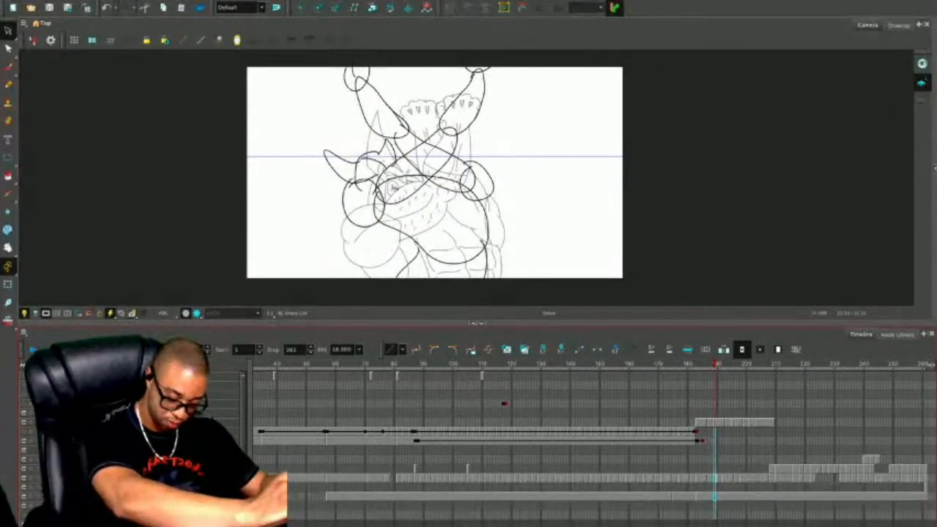
Extend the rough crossed-arms pose by another frame and check its timing against the outlines on the following frames.
key(.)
key(plus)
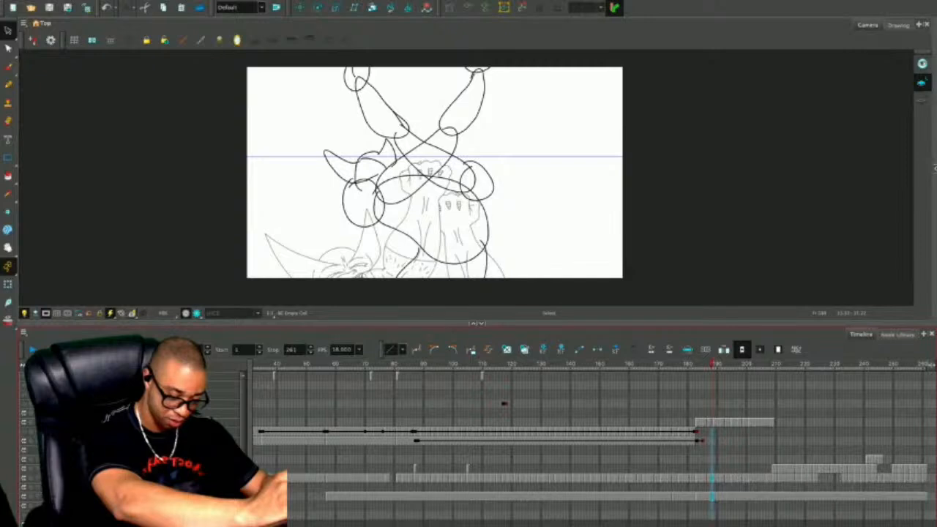
key(.)
key(.)
key(.)
key(.)
key(.)
key(.)
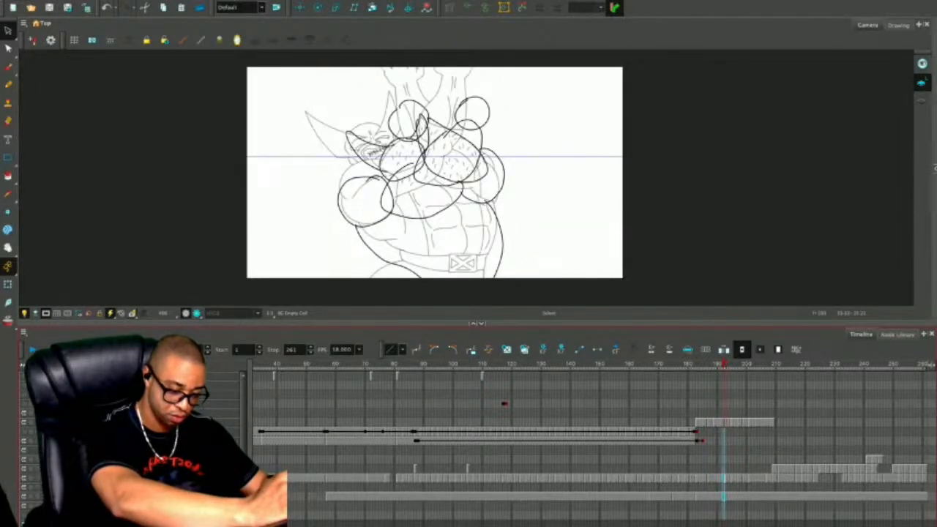
Extend the exposure of the rough crossed-arms and raised-fists poses around frame 190 by one frame each.
key(plus)
key(plus)
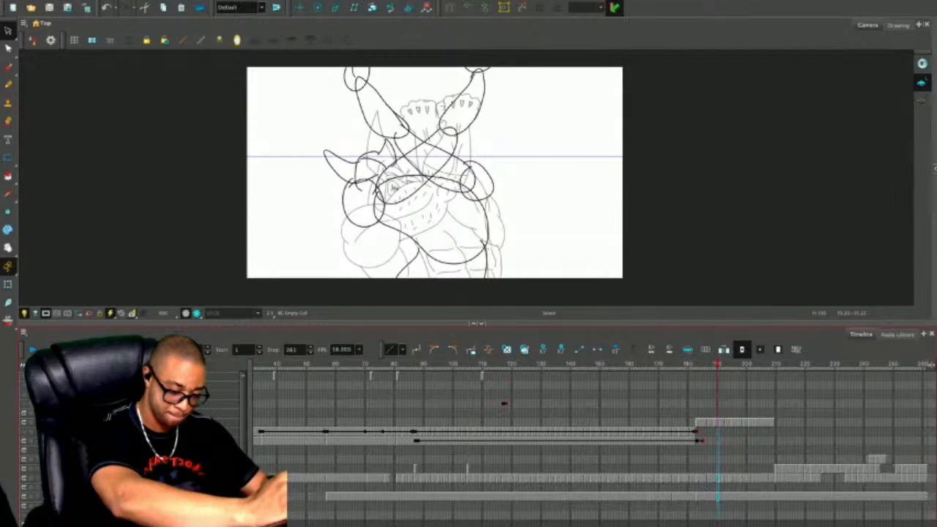
key(.)
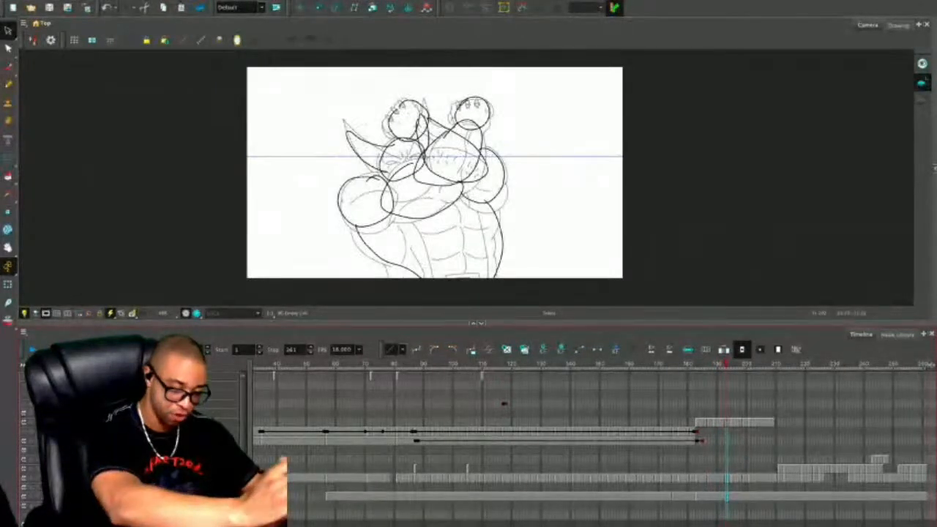
Step through the frames up to 208 and compare the timing of the rough poses with the inked outlines.
key(period)
key(period)
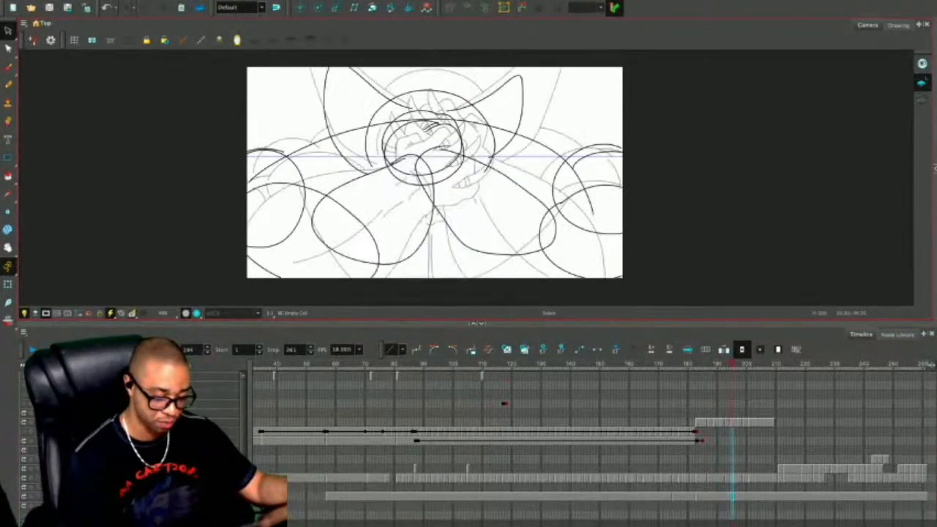
key(period)
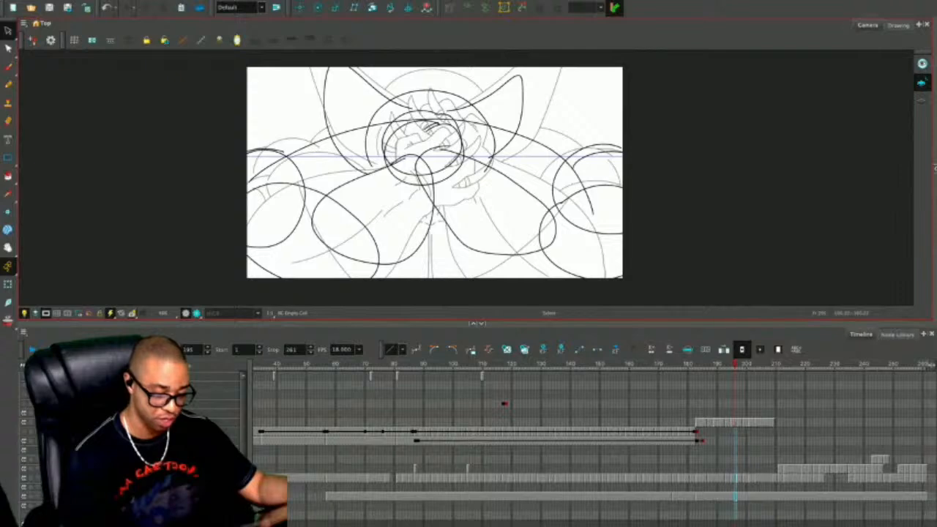
key(period)
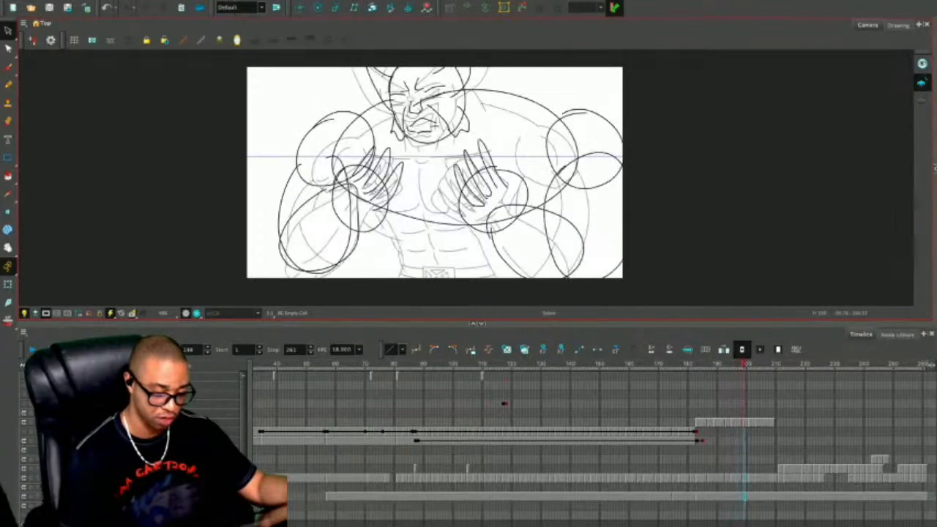
key(period)
key(period)
key(period)
key(period)
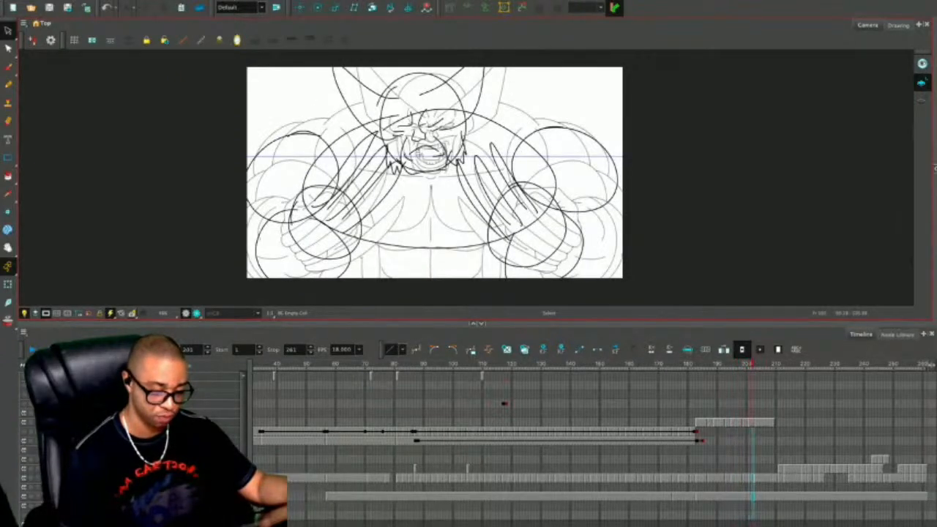
key(period)
key(period)
key(period)
key(period)
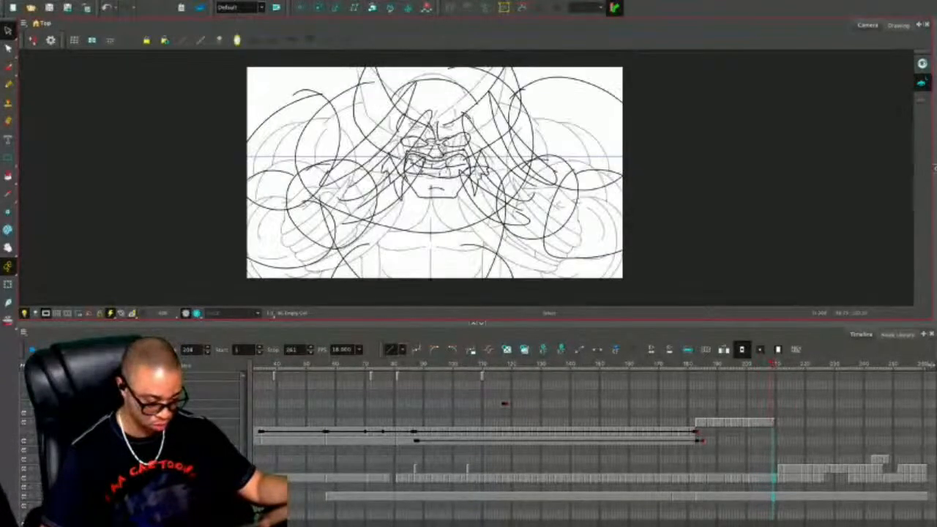
Activate the Wolverine outline drawing at frame 208 and enlarge the camera view to work on it.
click(212, 477)
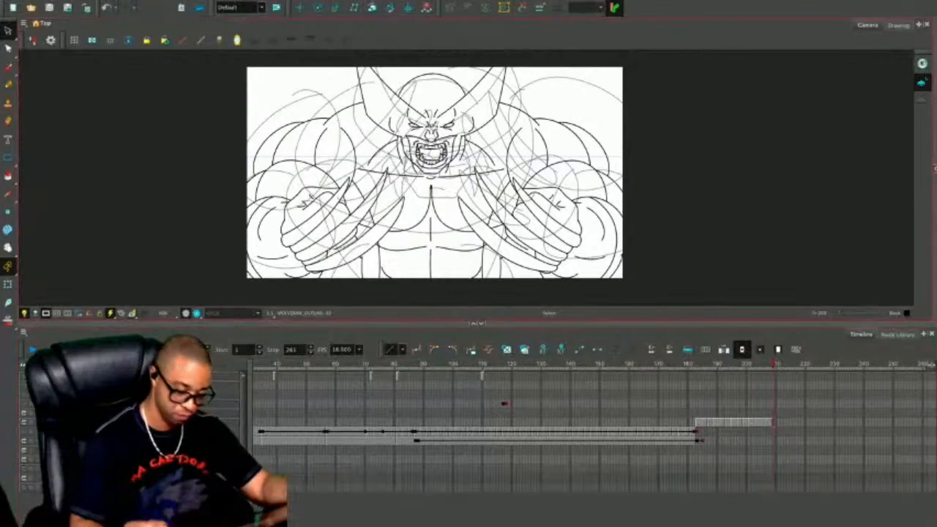
drag(477, 324, 477, 426)
key(2)
key(2)
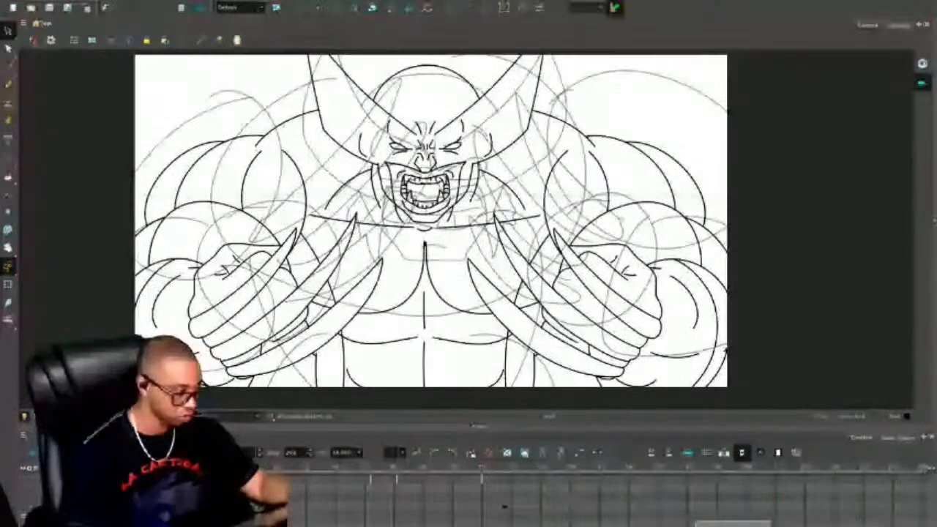
key(2)
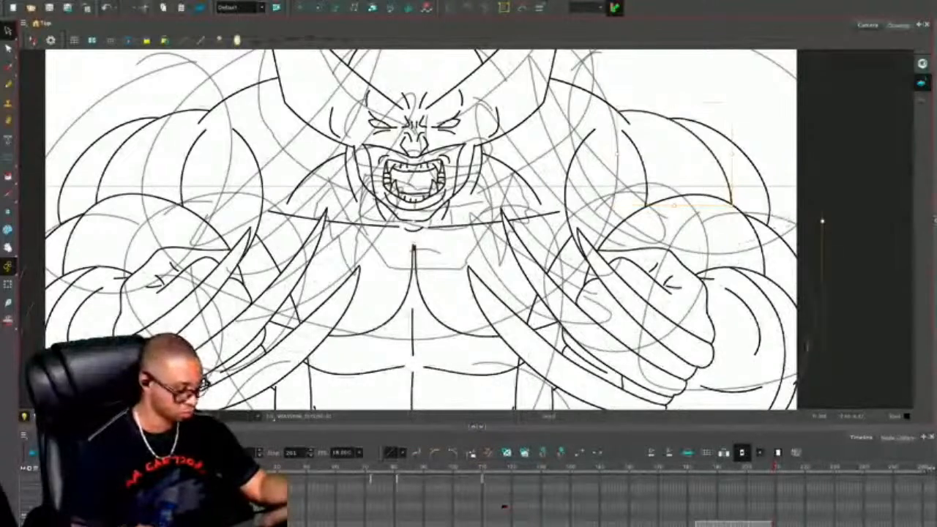
Undo the removal of the frame 208 outline and hide the rough sketch so that only the outline shows.
click(773, 467)
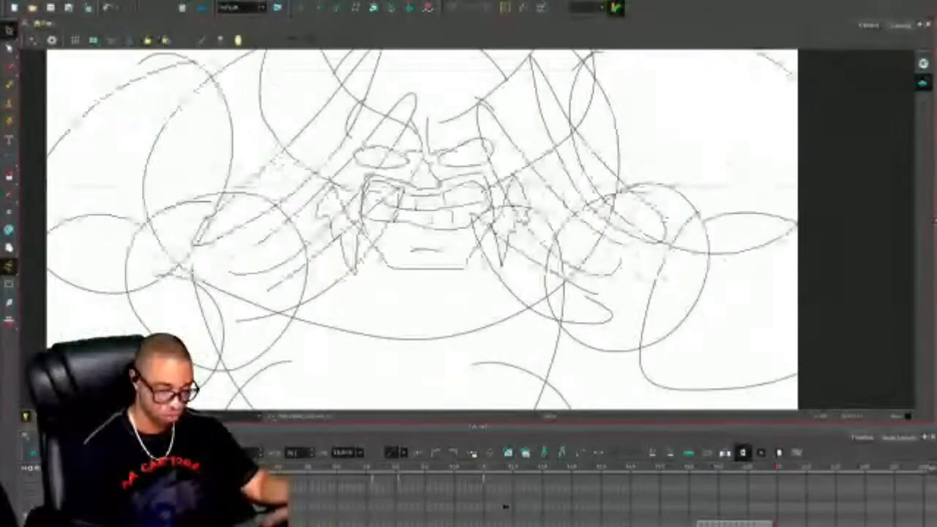
key(1)
key(1)
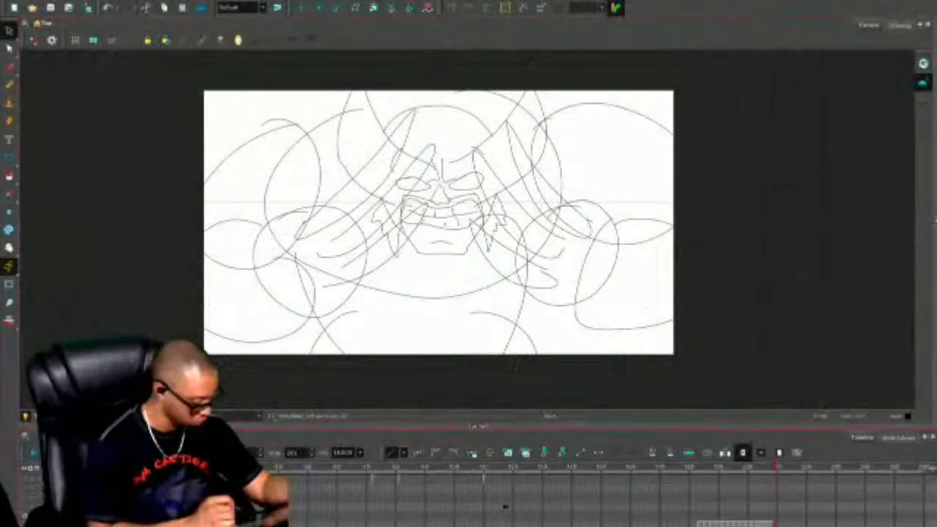
key(ctrl+z)
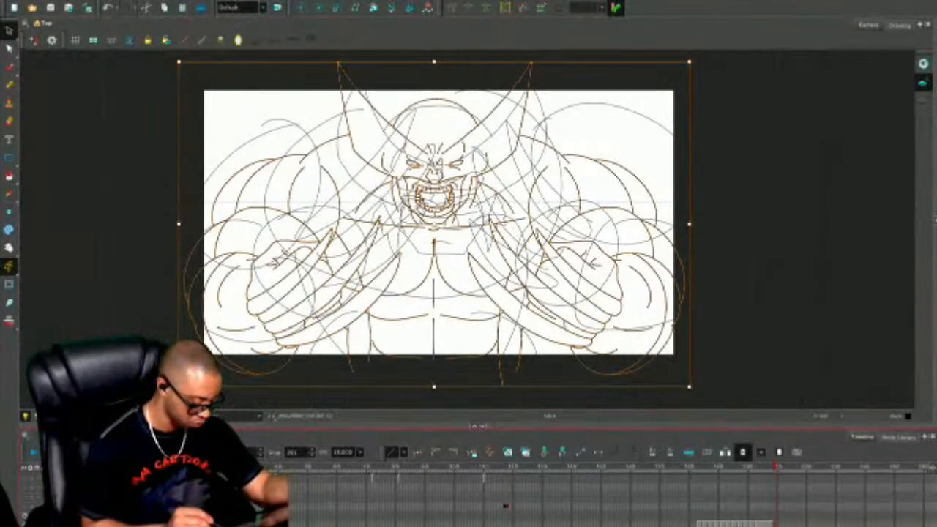
key(Escape)
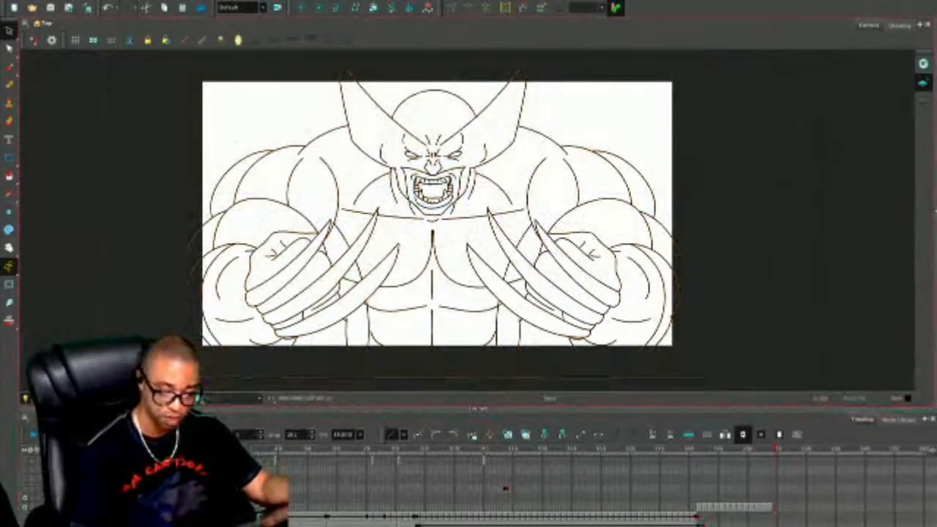
Move the clawed arm on the figure's right-hand side away from the body and show the artwork beyond the camera frame.
mouse_move(634, 147)
mouse_down()
mouse_move(564, 263)
mouse_move(711, 238)
mouse_move(681, 158)
mouse_up()
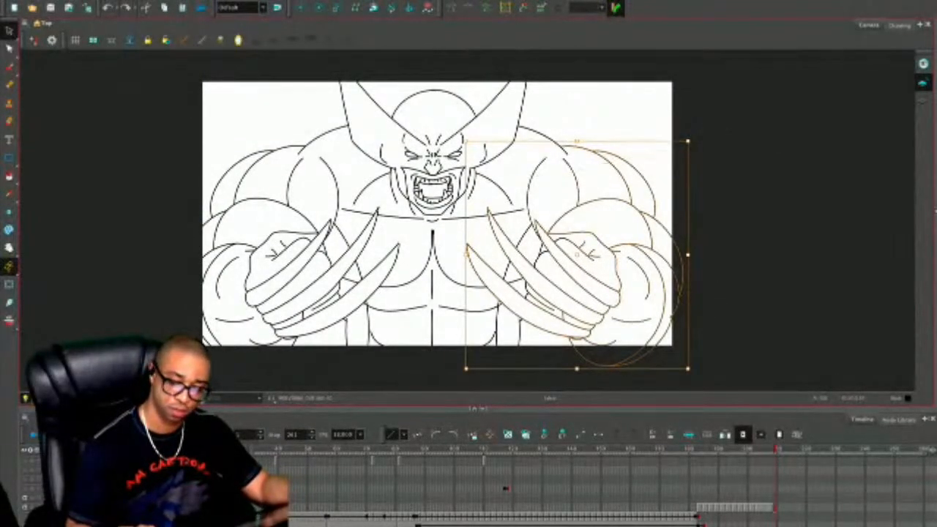
drag(577, 254, 743, 202)
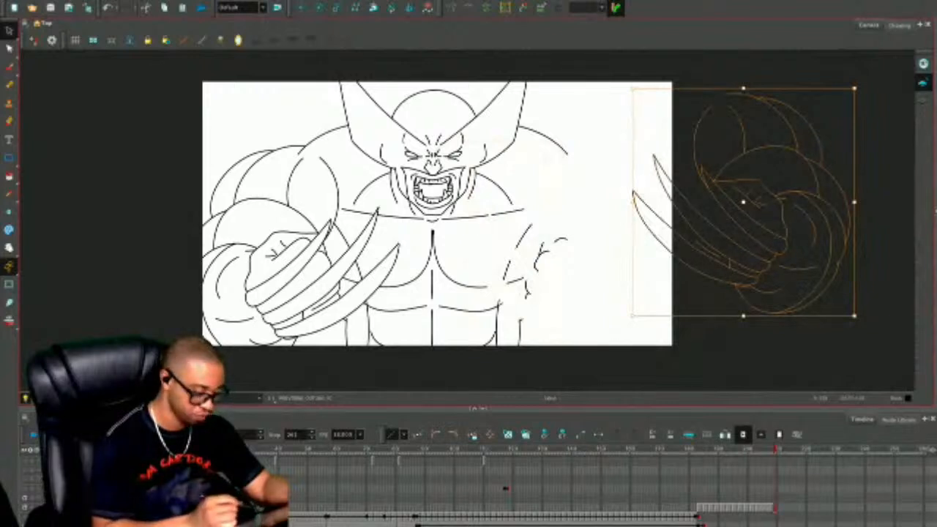
key(shift+m)
mouse_move(309, 176)
mouse_down()
mouse_move(159, 327)
mouse_move(241, 382)
mouse_move(329, 329)
mouse_up()
key(Delete)
mouse_move(322, 181)
mouse_down()
mouse_move(261, 276)
mouse_move(318, 360)
mouse_move(355, 366)
mouse_move(365, 321)
mouse_move(332, 192)
mouse_move(333, 218)
mouse_up()
key(Delete)
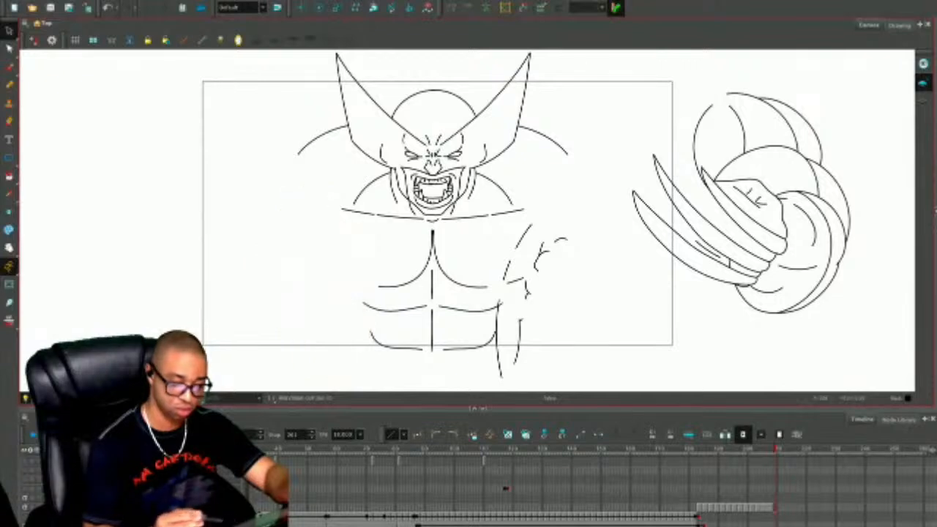
key(ctrl+z)
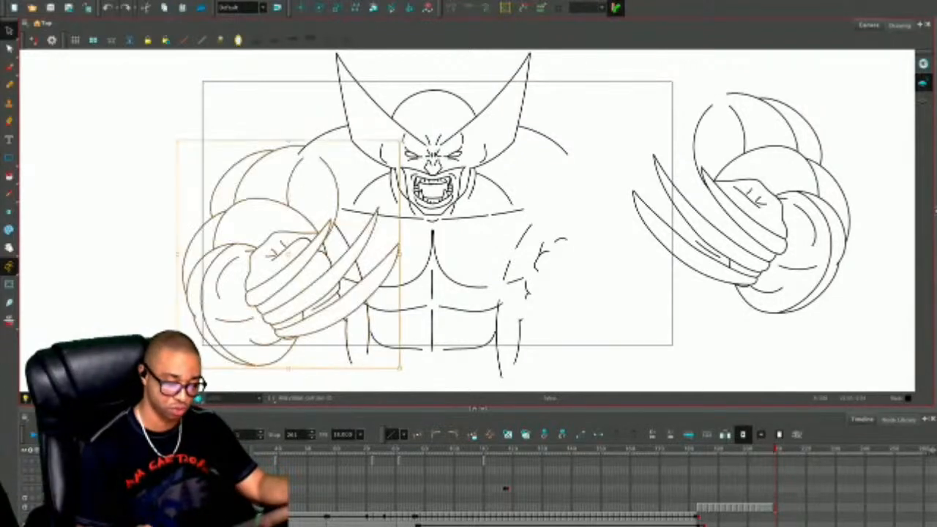
Delete the detached right-hand arm together with the leftover shoulder, arm and waist lines on that side.
mouse_move(729, 69)
mouse_down()
mouse_move(738, 367)
mouse_move(739, 67)
mouse_up()
key(Delete)
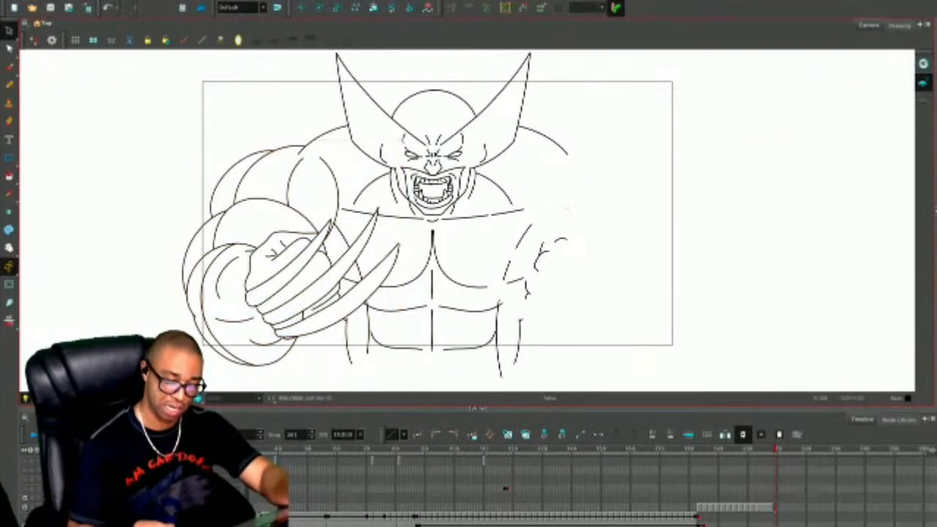
mouse_move(520, 365)
mouse_down()
mouse_move(602, 130)
mouse_move(497, 382)
mouse_up()
key(Delete)
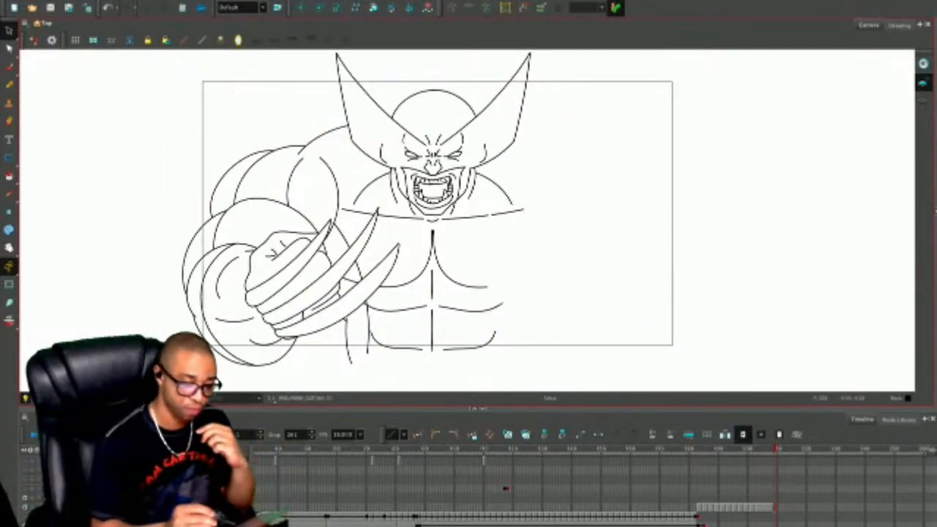
Move the remaining clawed arm outward from the torso and rotate it until its claws lie nearly horizontal.
mouse_move(253, 134)
mouse_down()
mouse_move(333, 338)
mouse_move(253, 135)
mouse_up()
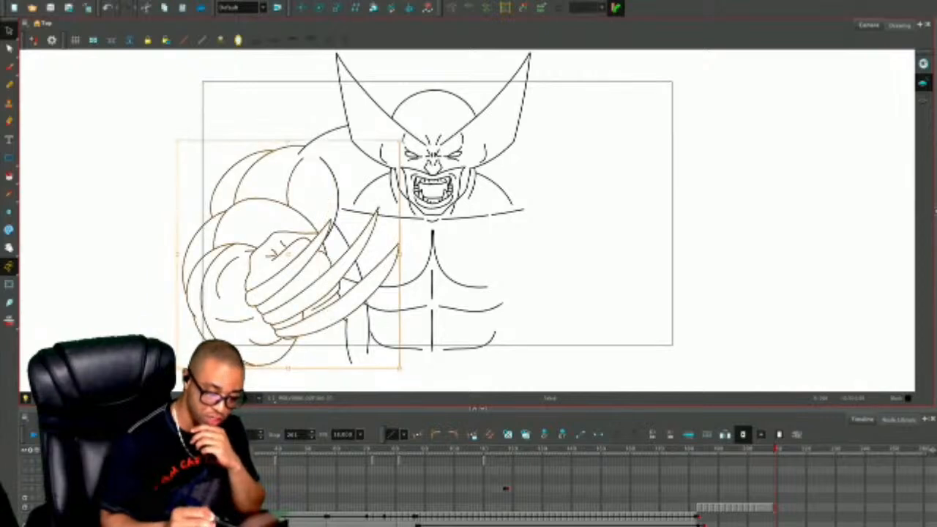
drag(287, 253, 149, 220)
drag(259, 109, 304, 211)
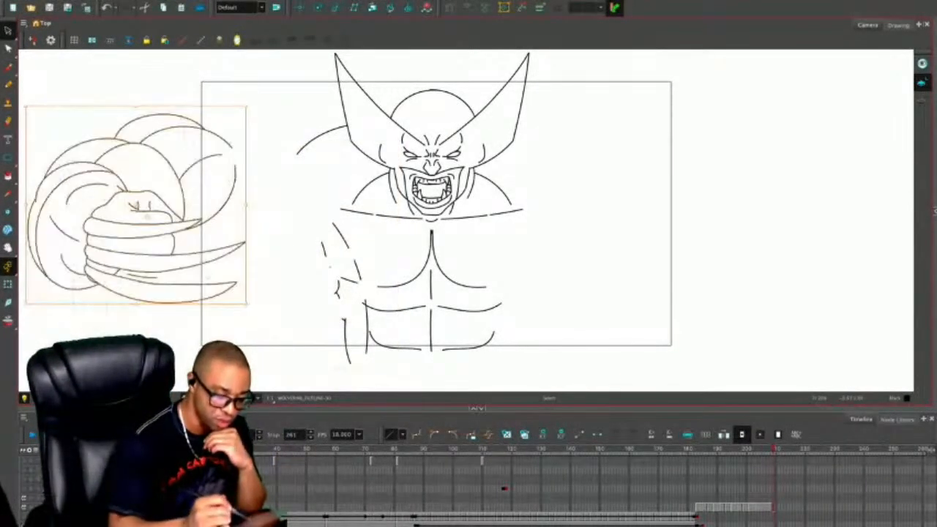
Scale the rotated arm down and place it closer to the torso, just below the shoulder line.
key(Escape)
drag(218, 233, 211, 234)
drag(309, 320, 273, 289)
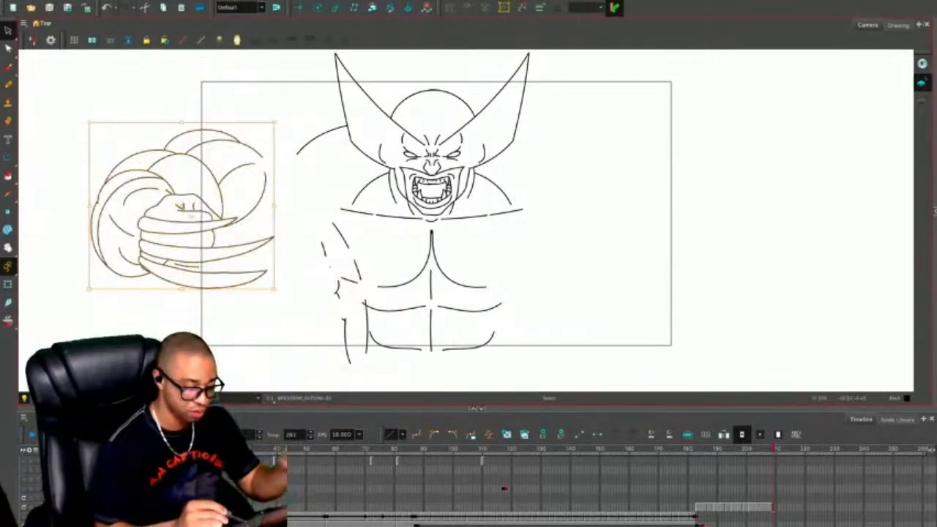
key(Escape)
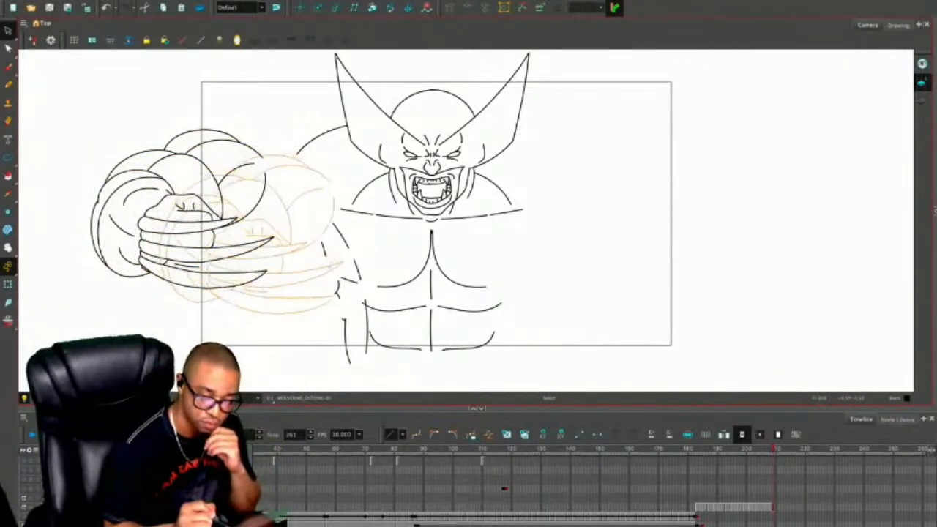
drag(247, 242, 247, 237)
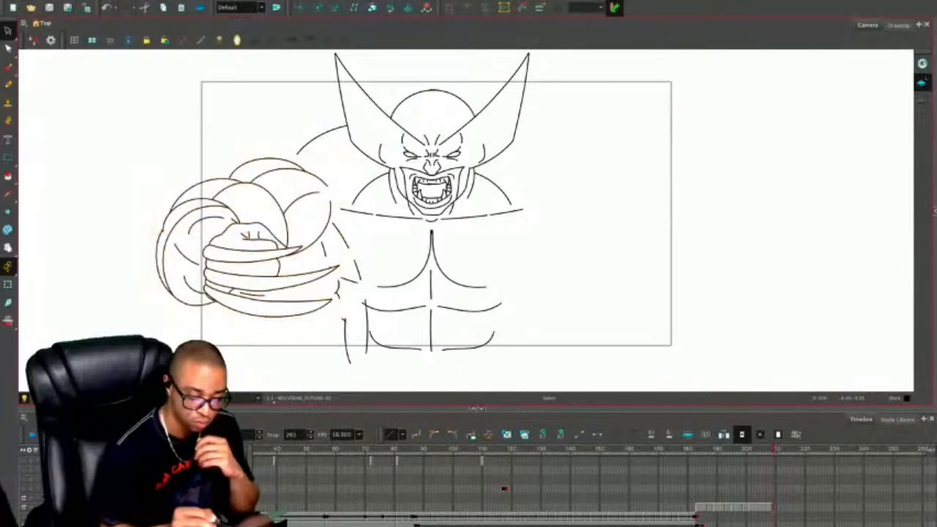
Delete the leftover arm and waist line fragments between the repositioned arm and the torso.
drag(370, 320, 361, 272)
key(Delete)
click(338, 294)
key(Delete)
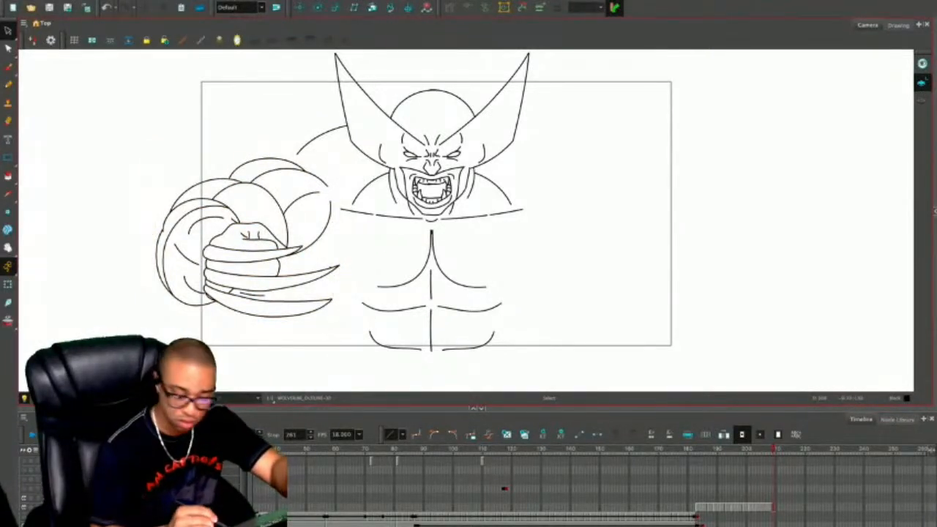
click(331, 268)
key(Escape)
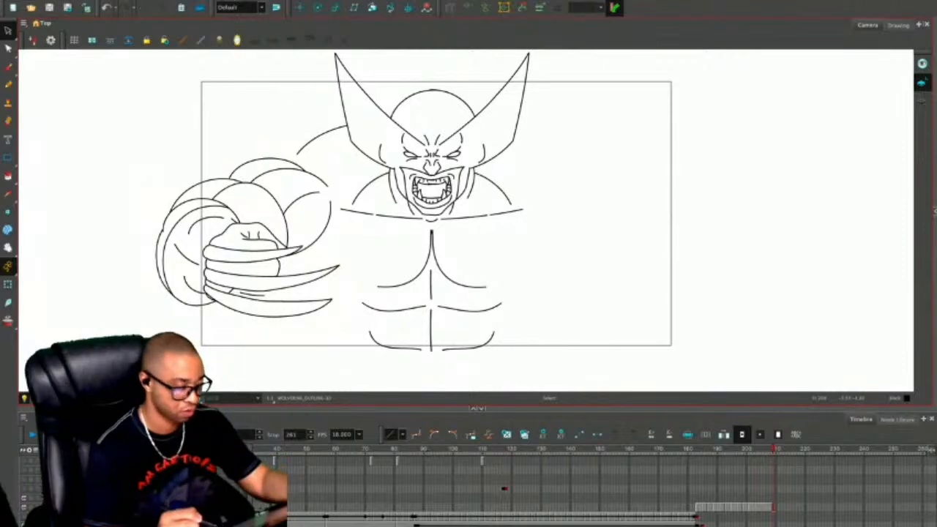
Flip back and forth through the preceding outline frames to compare their motion with the edited pose.
key(comma)
key(comma)
key(comma)
key(comma)
key(comma)
key(period)
key(period)
key(period)
key(period)
key(period)
key(comma)
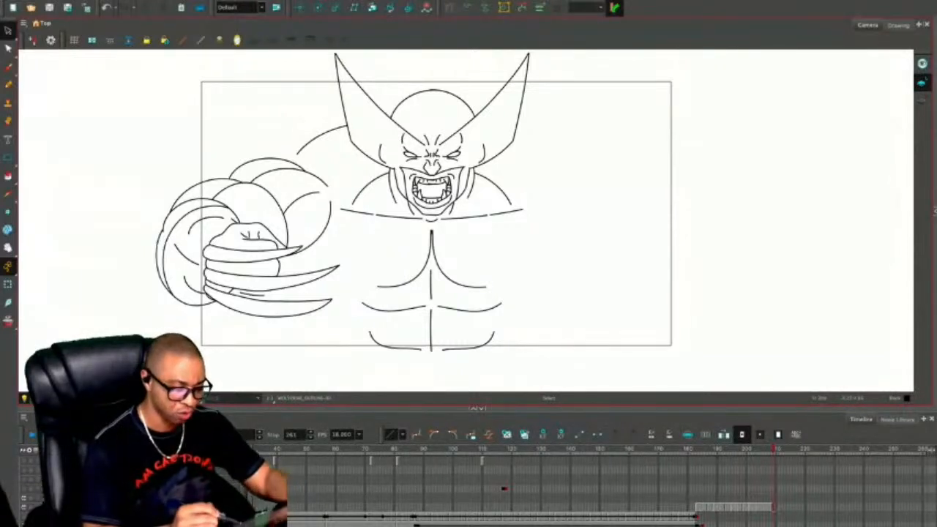
Delete the shoulder, neck, chest and abdomen lines, keeping only the head and the clawed arm.
click(322, 133)
key(Delete)
mouse_move(372, 248)
mouse_down()
mouse_move(491, 355)
mouse_move(505, 180)
mouse_move(355, 179)
mouse_up()
key(Delete)
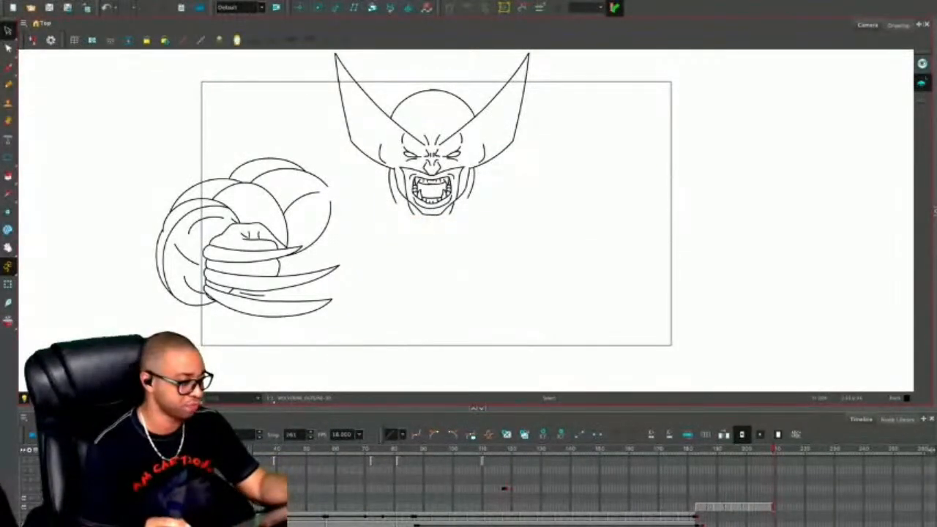
Scale the head outline up slightly and compare it with the preceding outline frames.
mouse_move(432, 51)
mouse_down()
mouse_move(454, 242)
mouse_move(439, 52)
mouse_up()
drag(528, 215, 556, 238)
drag(439, 168, 427, 156)
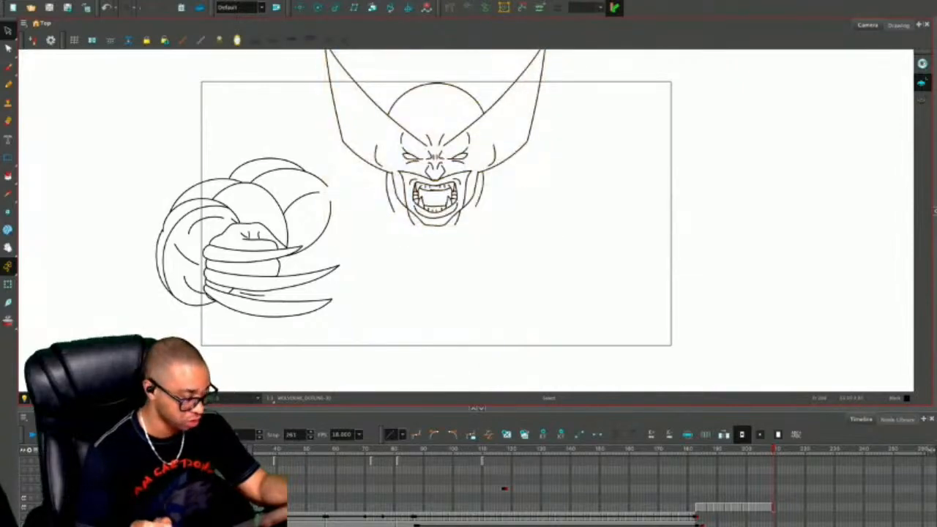
key(comma)
key(comma)
key(period)
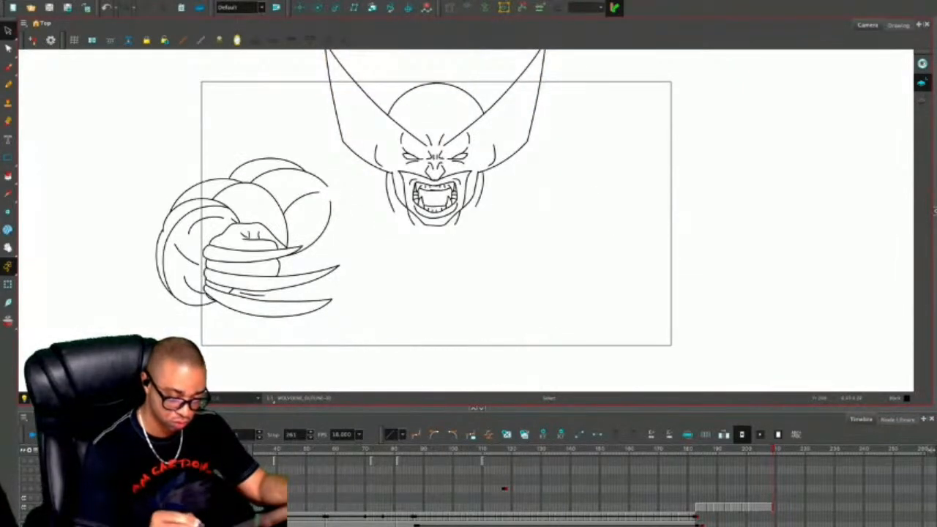
Select the whole head outline and shift it slightly downward in the frame.
mouse_move(356, 60)
mouse_down()
mouse_move(532, 153)
mouse_move(512, 91)
mouse_up()
drag(438, 169, 440, 188)
key(Escape)
Scale the clawed arm up slightly and move it farther out from the head.
mouse_move(272, 129)
mouse_down()
mouse_move(297, 342)
mouse_move(275, 140)
mouse_up()
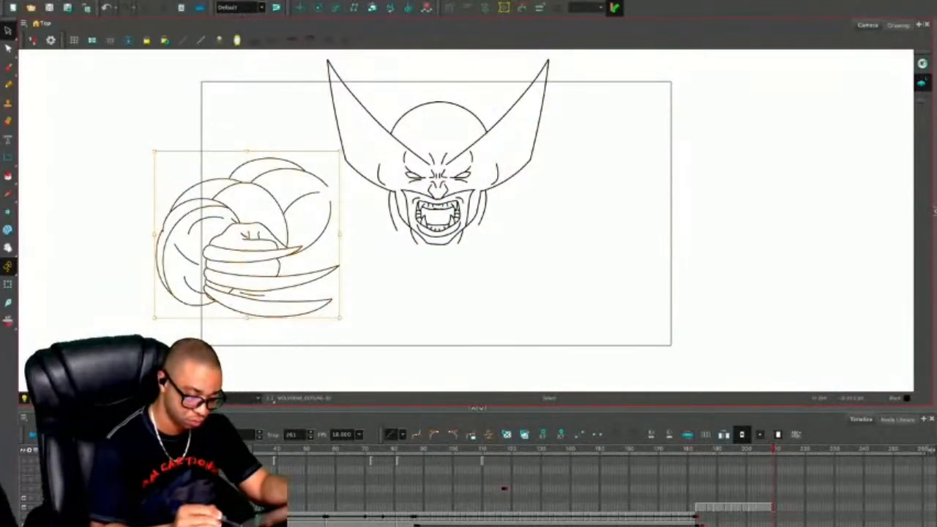
drag(340, 151, 373, 155)
drag(264, 236, 204, 232)
key(Escape)
Draw the shoulder line from the clawed arm to the head, plus the lower chest, collarbone and neck lines on that side.
scroll(468, 183, up, 4)
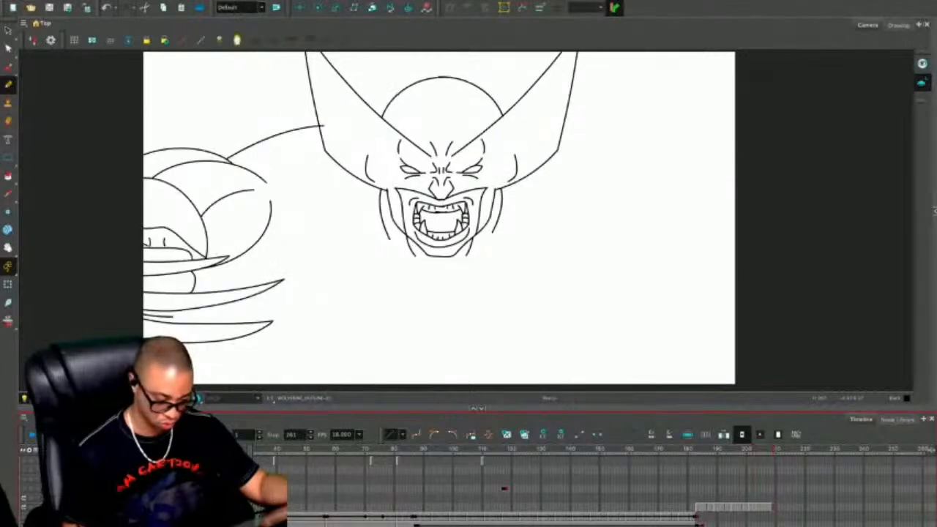
drag(439, 217, 438, 196)
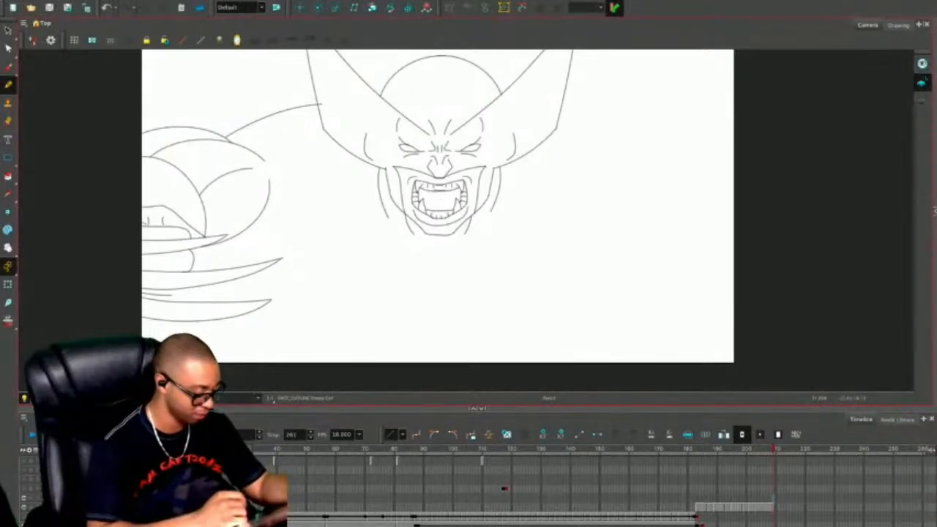
key(space)
mouse_move(216, 234)
mouse_down()
mouse_move(232, 250)
mouse_move(359, 291)
mouse_move(401, 291)
mouse_up()
drag(273, 190, 360, 194)
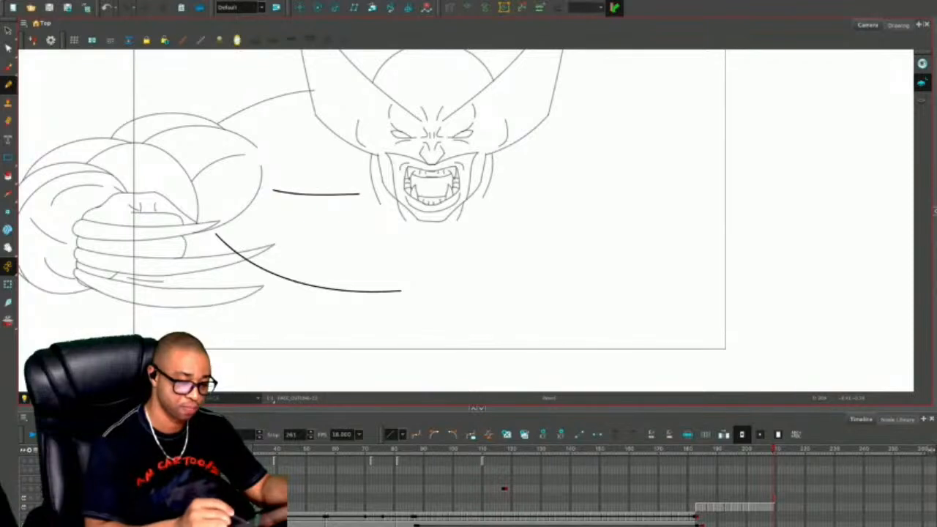
key(ctrl+z)
drag(274, 191, 380, 220)
key(ctrl+z)
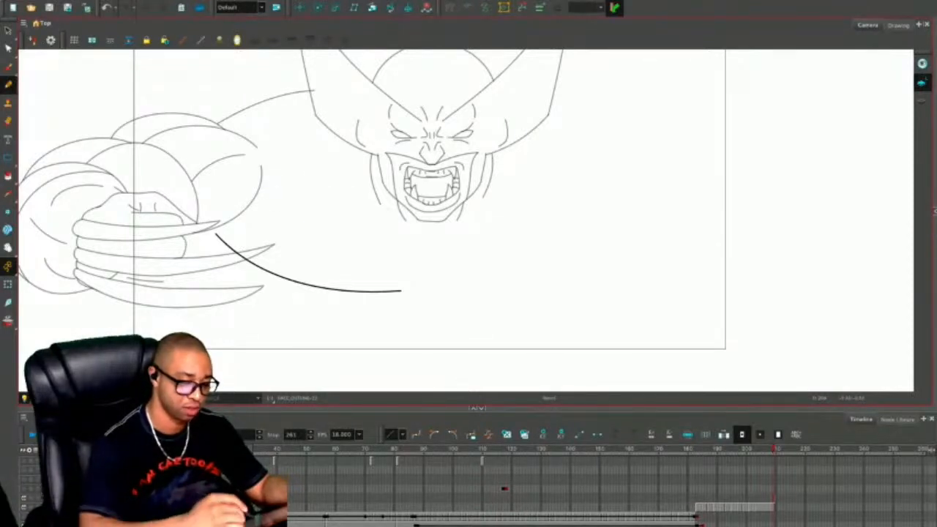
drag(270, 194, 395, 212)
drag(303, 192, 349, 153)
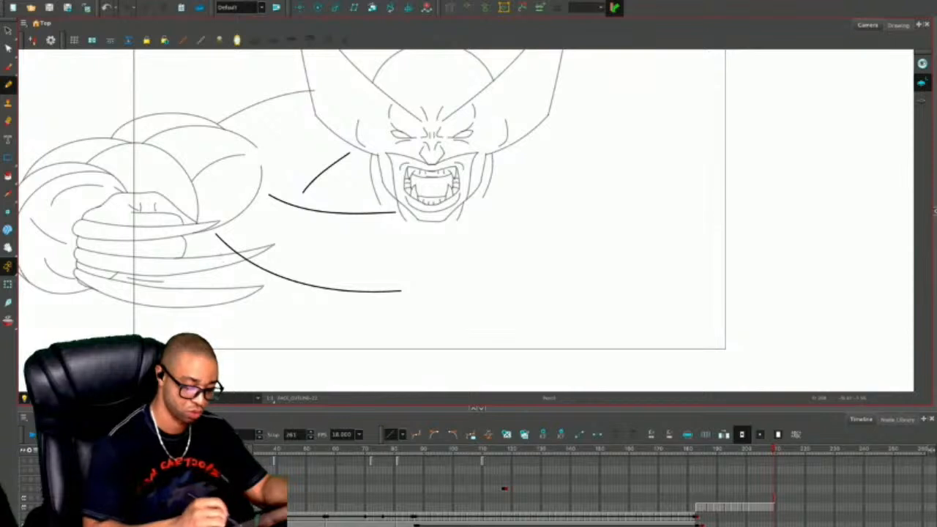
Draw the sternum curve, the side and waist lines, and the abdominal muscle lines on the same half of the torso.
drag(225, 261, 317, 344)
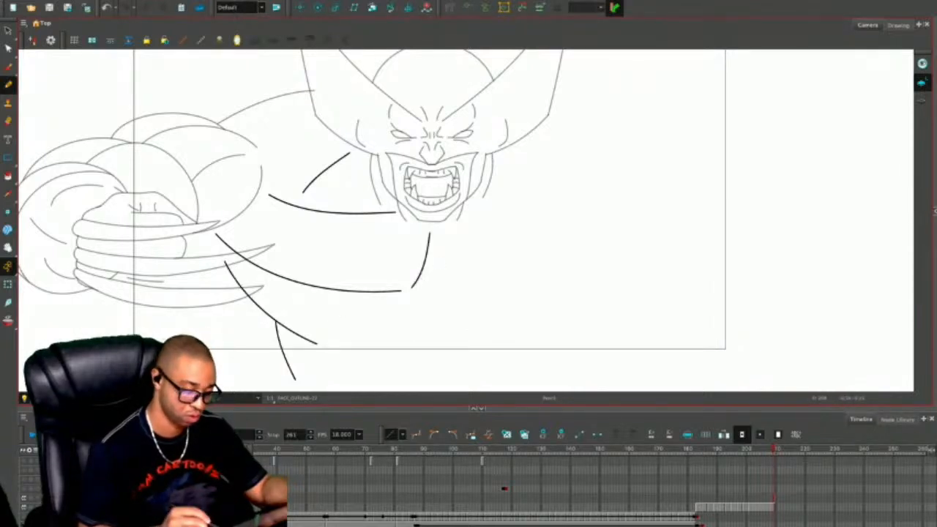
drag(346, 330, 369, 377)
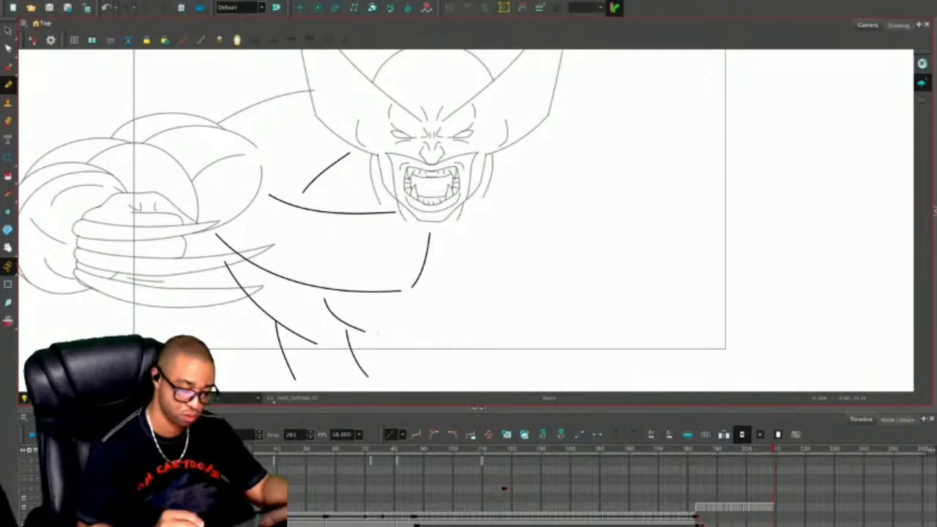
key(ctrl+z)
key(ctrl+z)
drag(335, 325, 357, 372)
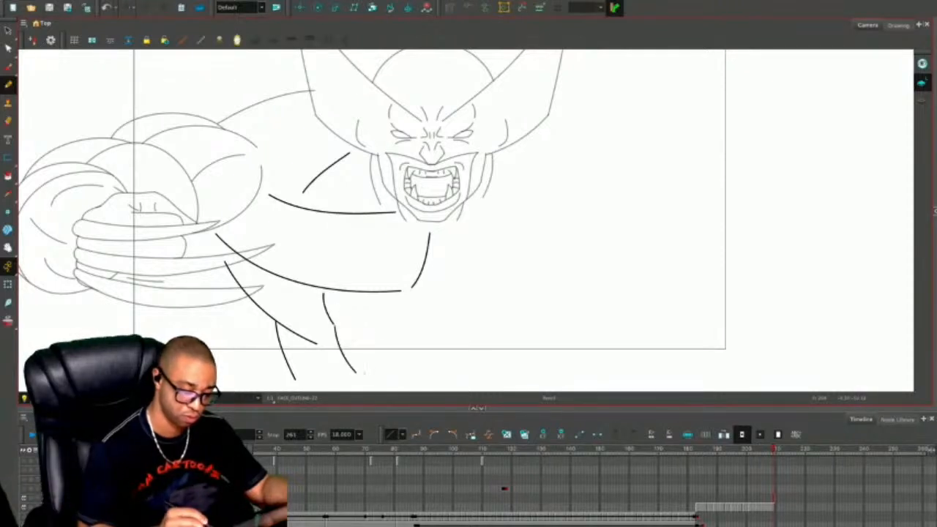
drag(368, 324, 419, 317)
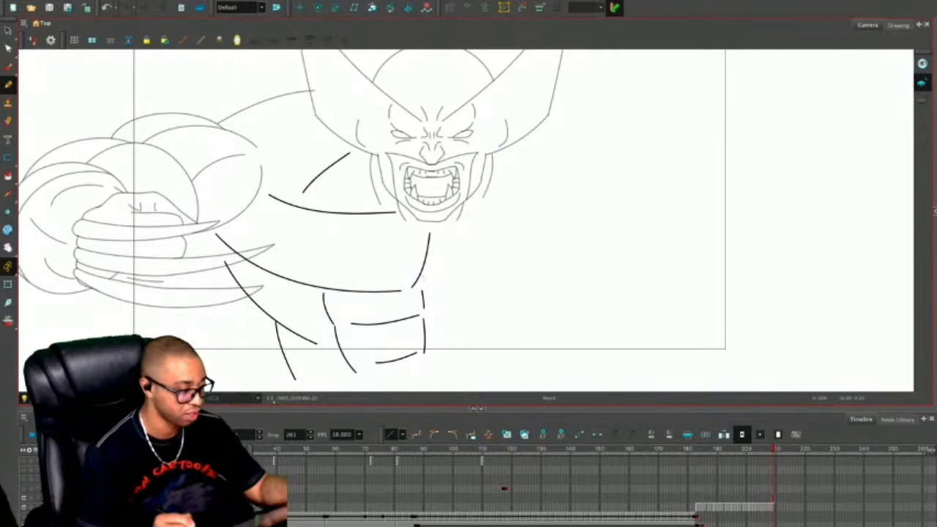
Adjust the outer end of the lower chest line so it reaches slightly higher, to the tip of the uppermost claw.
key(alt+s)
key(.)
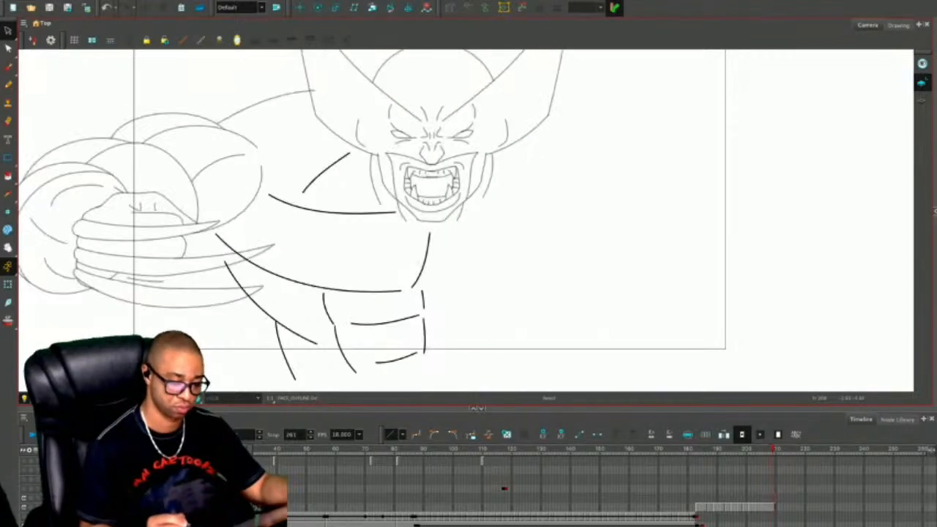
mouse_move(370, 117)
mouse_down()
mouse_move(102, 304)
mouse_move(457, 183)
mouse_move(399, 139)
mouse_up()
key(1)
key(1)
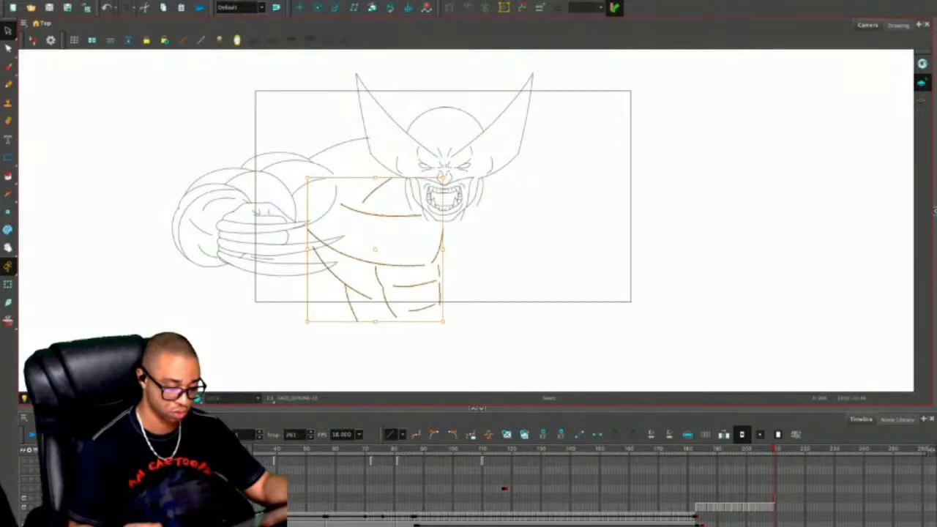
key(2)
key(2)
key(Escape)
click(309, 284)
drag(216, 234, 218, 224)
key(Escape)
Extend the torso's side line up to the uppermost claw and nudge the upper end of the waist line to meet it.
click(271, 316)
drag(226, 260, 204, 226)
key(Escape)
click(284, 351)
drag(275, 322, 277, 322)
key(Escape)
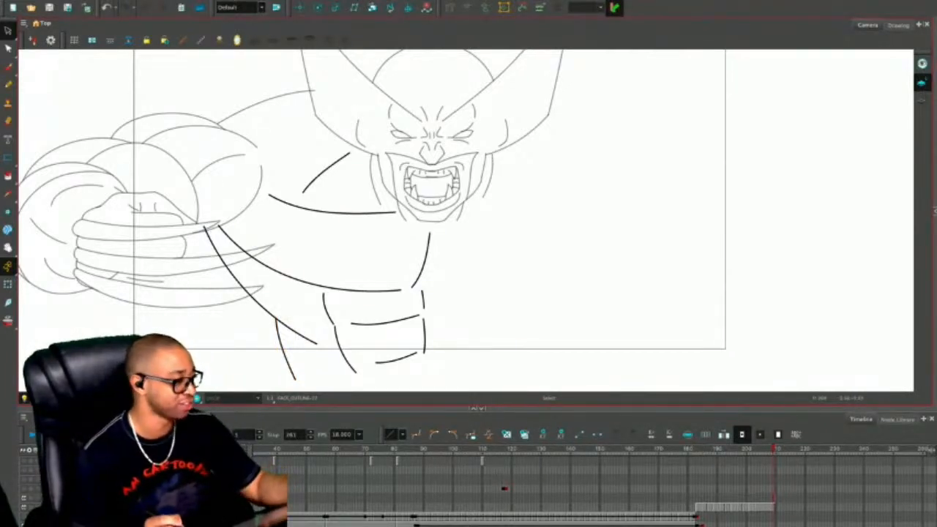
Duplicate the neck, collarbone, chest, side and abdominal lines, flip the copy horizontally and place it as the other half of the torso.
drag(368, 171, 177, 299)
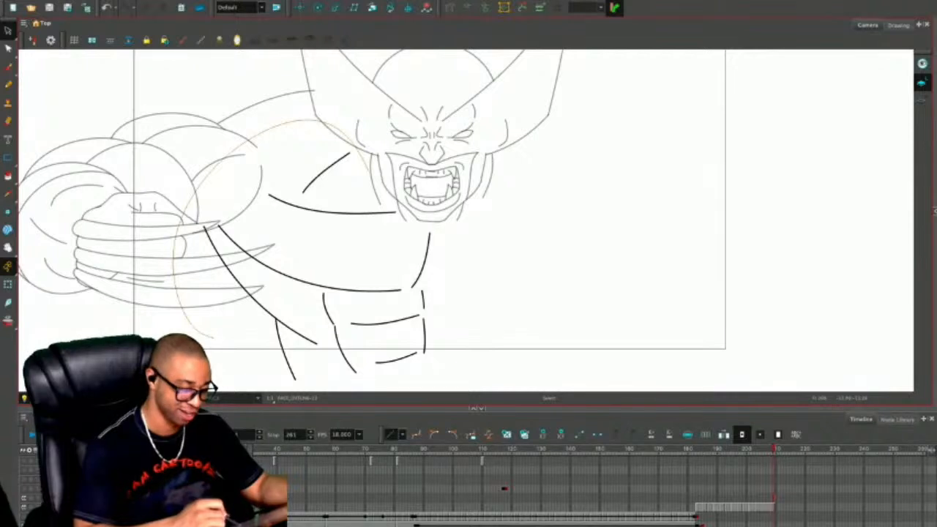
mouse_move(252, 374)
mouse_down()
mouse_move(296, 388)
mouse_move(401, 381)
mouse_up()
drag(404, 340, 399, 239)
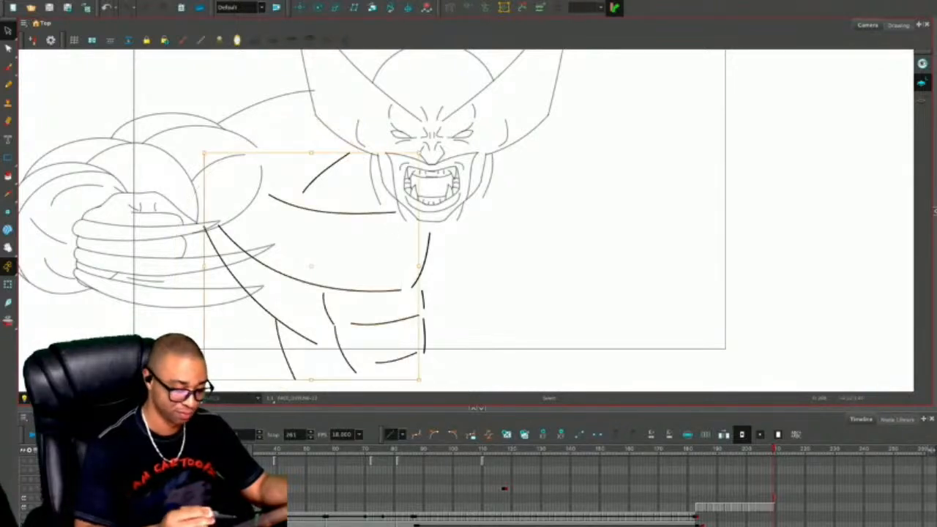
key(ctrl+v)
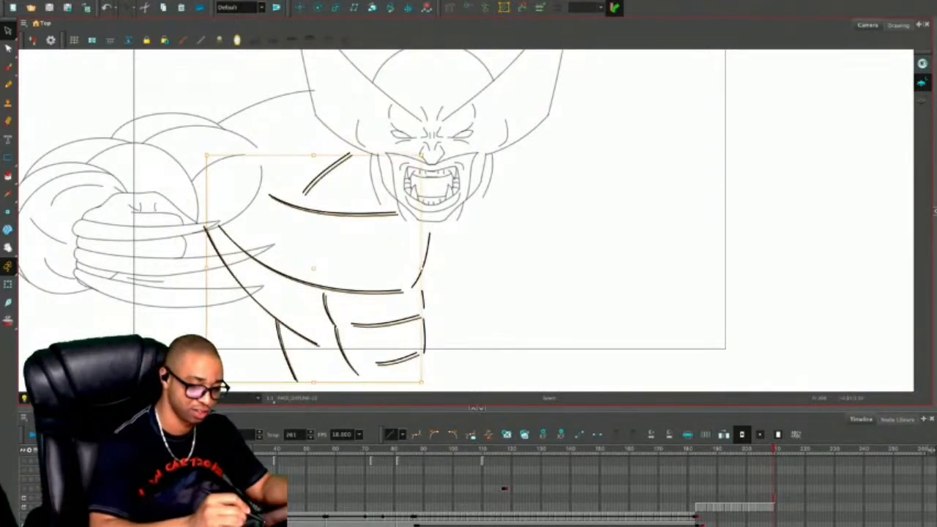
key(4)
drag(421, 238, 648, 243)
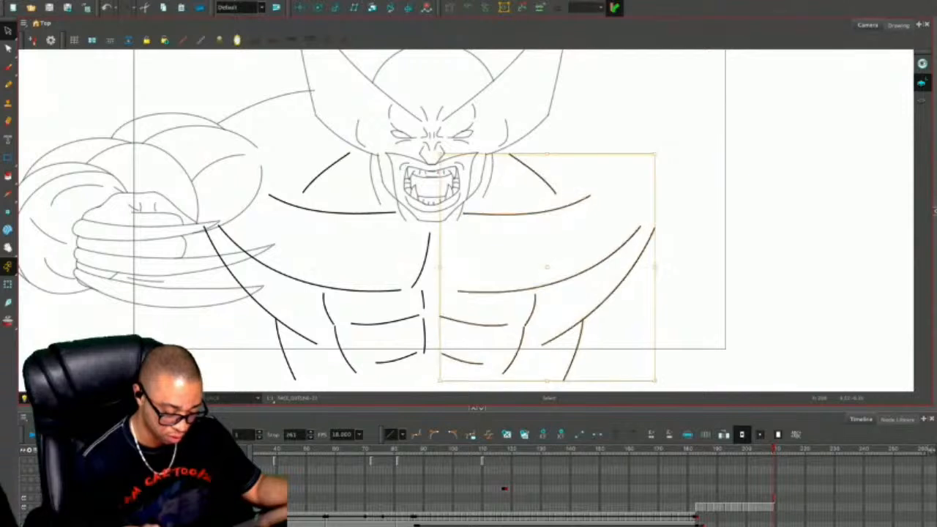
Delete the two short vertical strokes along the centre of the abdomen.
key(Escape)
click(422, 299)
key(Delete)
click(424, 335)
key(Delete)
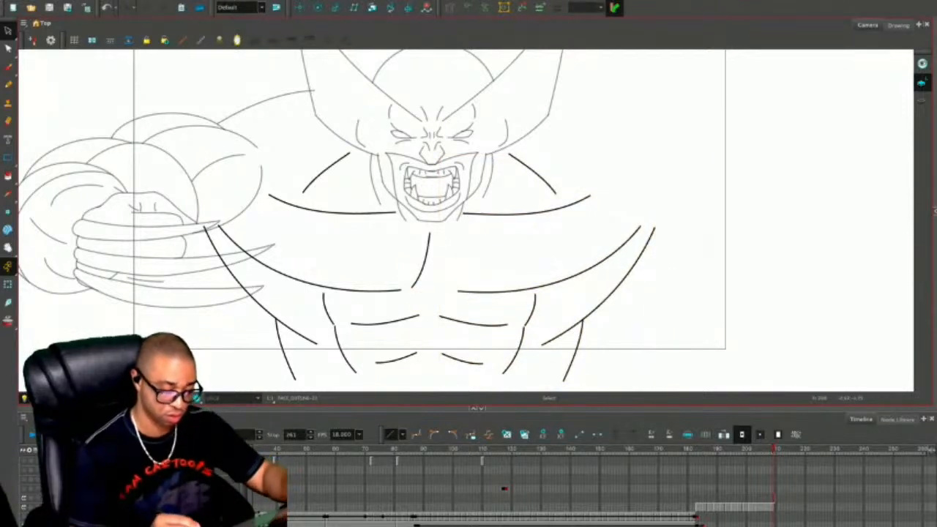
Duplicate and flip the sternum curve so both meet in a central peak, and draw a small throat notch above it.
click(425, 262)
key(ctrl+d)
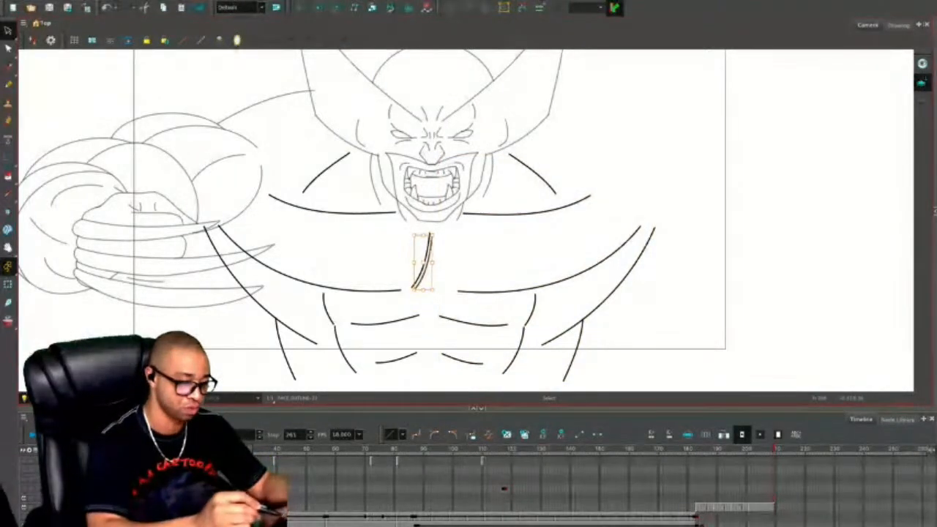
key(4)
drag(423, 262, 439, 262)
key(Escape)
key(alt+slash)
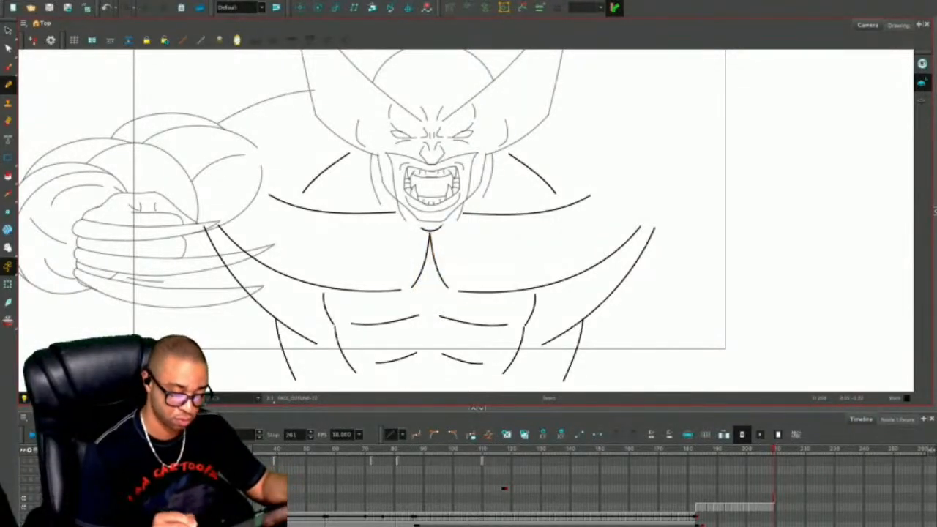
key(1)
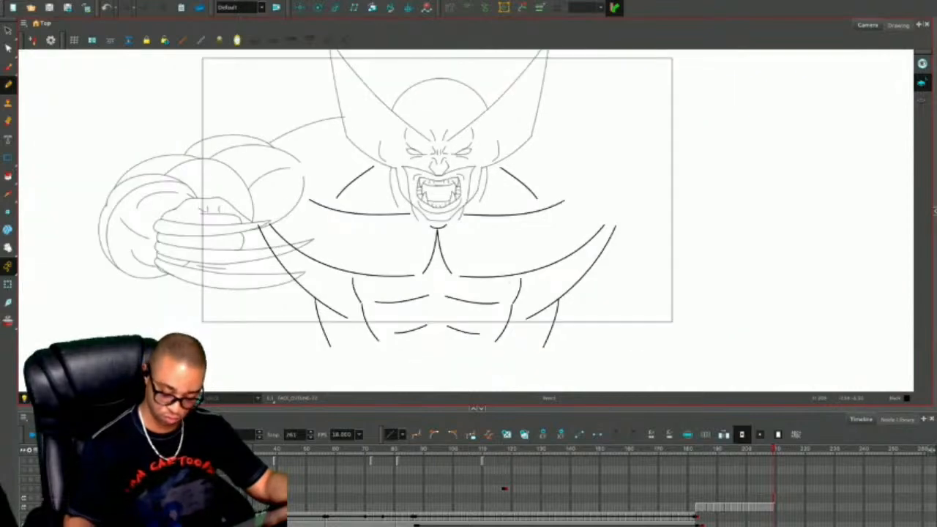
Duplicate the clawed arm with its shoulder line, flip the copy horizontally and place it on the opposite side of the head.
key(alt+s)
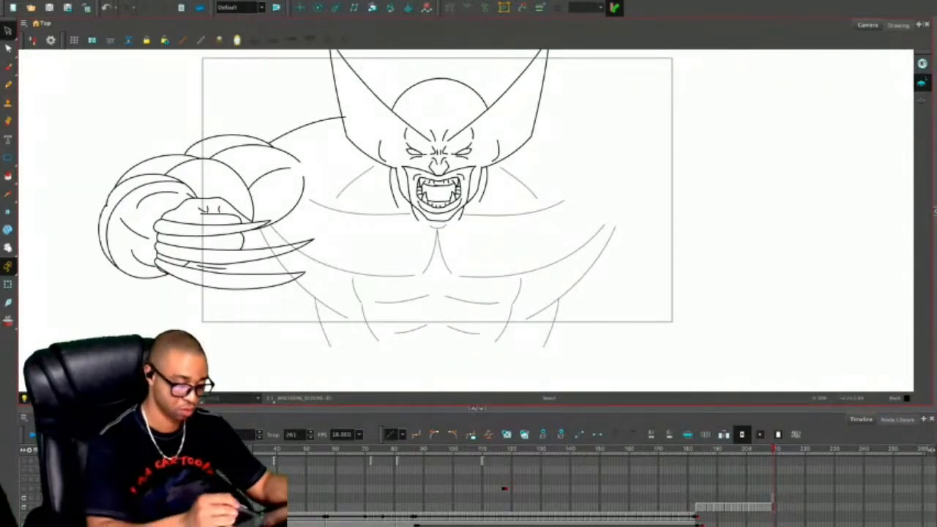
click(303, 126)
key(Escape)
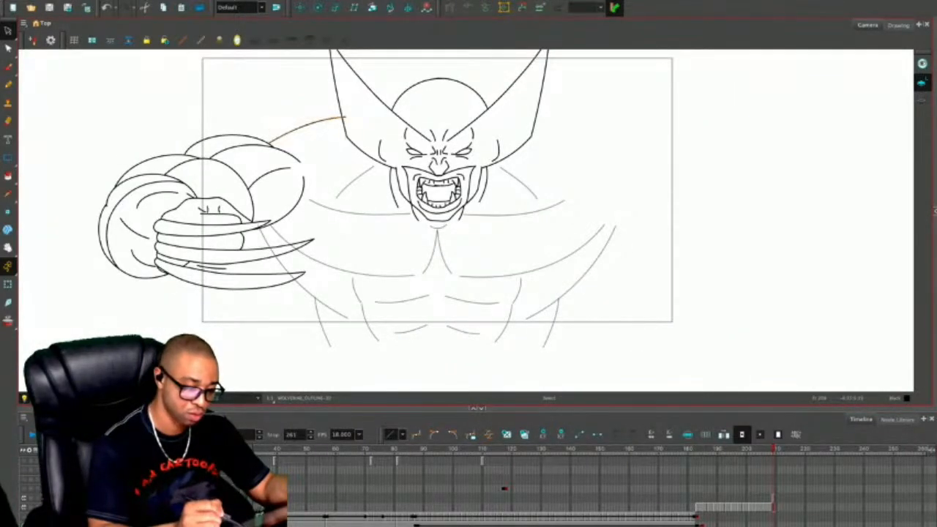
key(2)
key(2)
key(2)
key(space)
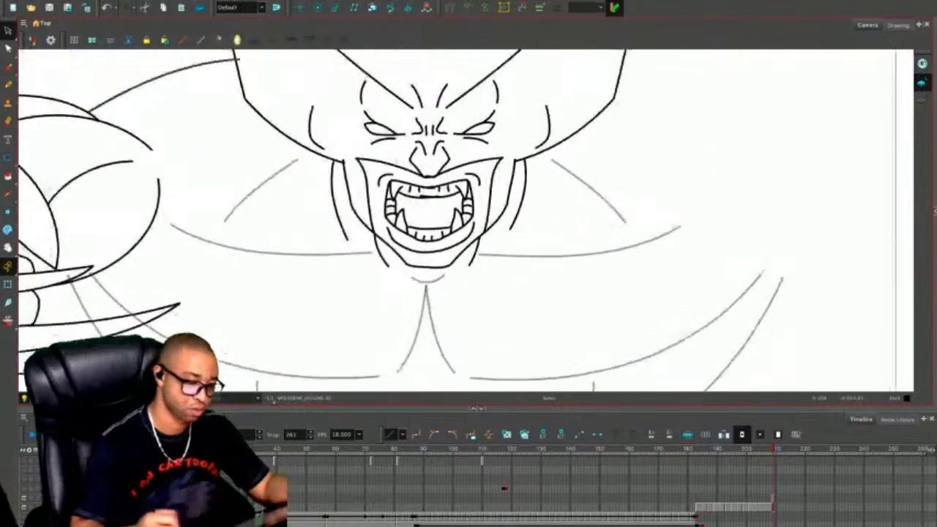
key(1)
key(1)
key(1)
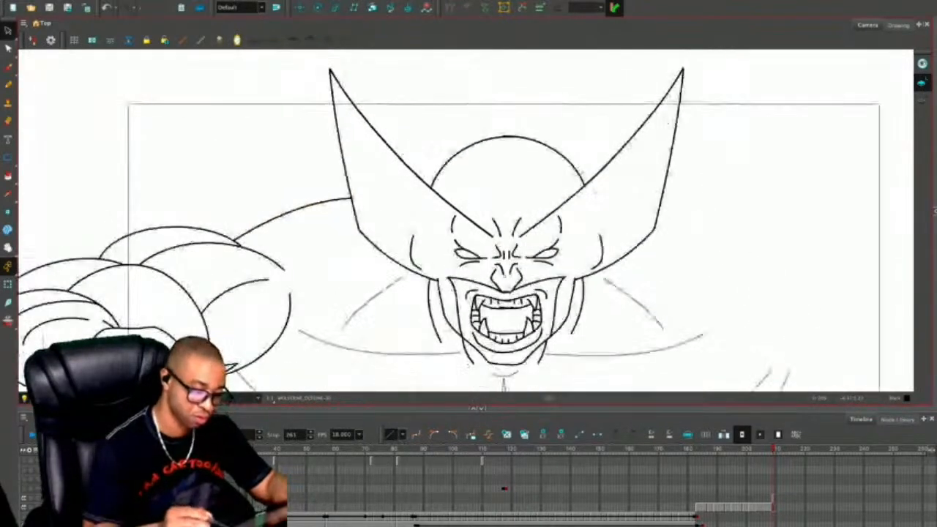
mouse_move(176, 271)
mouse_down()
mouse_move(403, 206)
mouse_move(396, 203)
mouse_up()
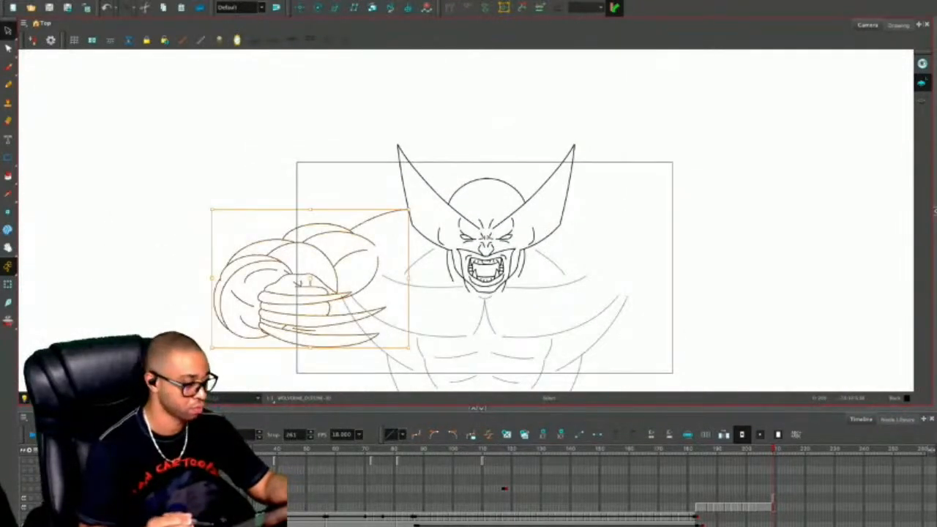
key(ctrl+d)
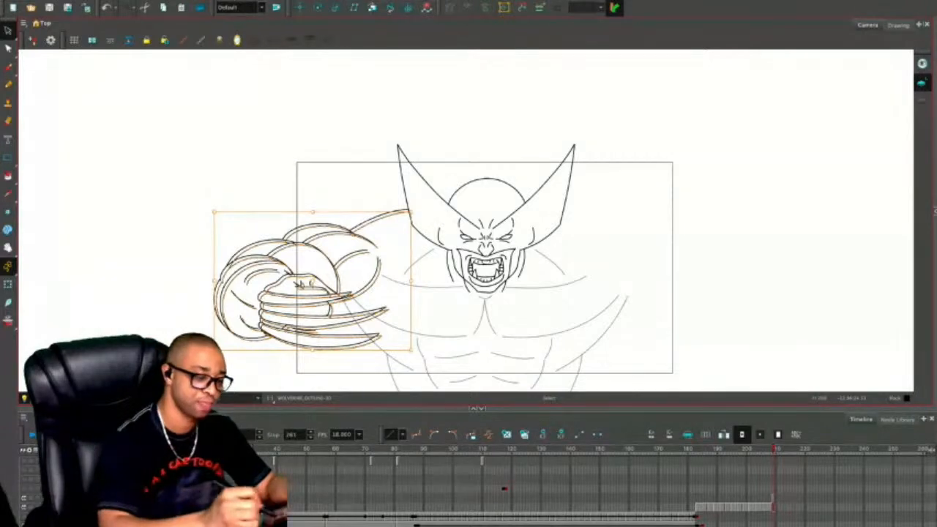
key(4)
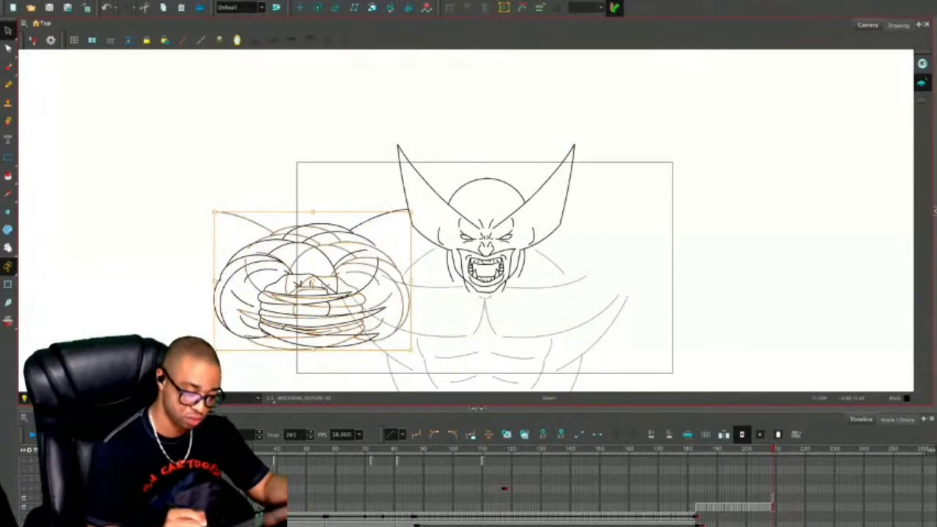
drag(313, 282, 586, 155)
key(Escape)
Draw a long curve from each shoulder down the side of the torso, and the vertical centre lines of the abdomen.
key(1)
key(2)
key(2)
key(2)
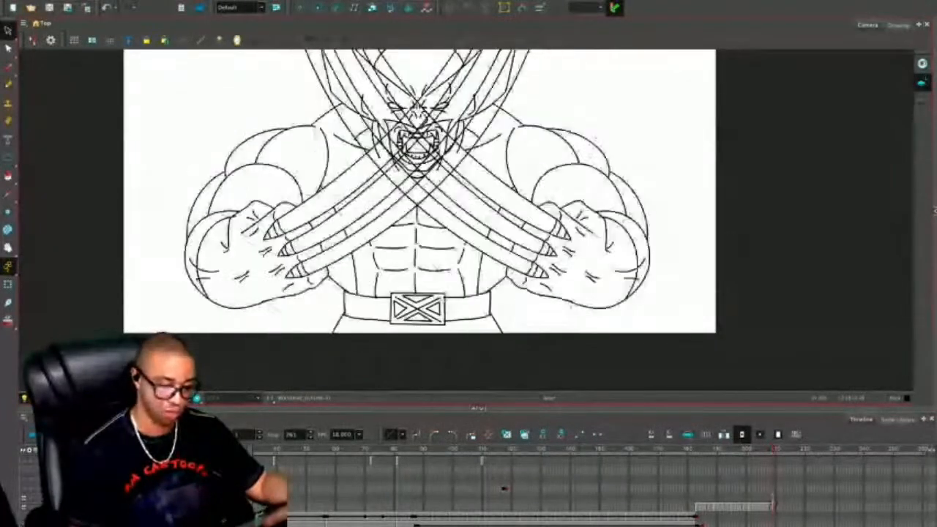
key(1)
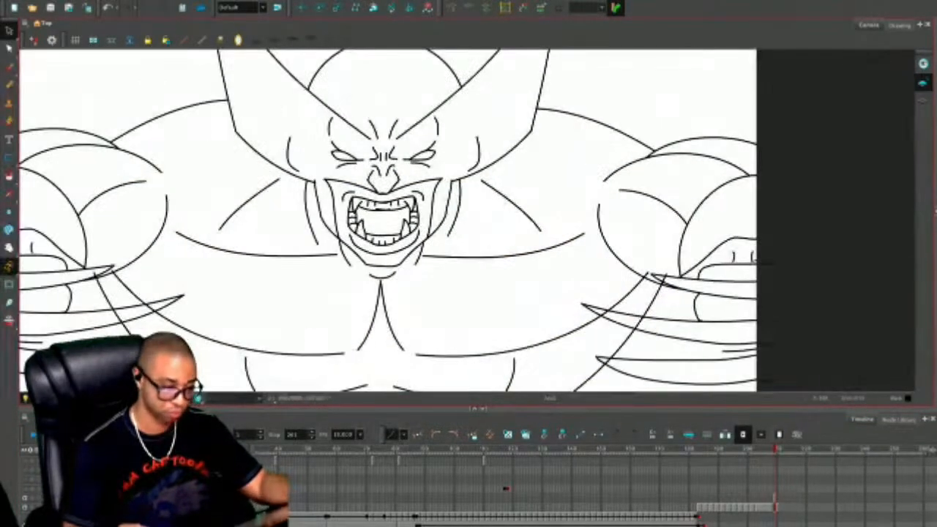
key(alt+slash)
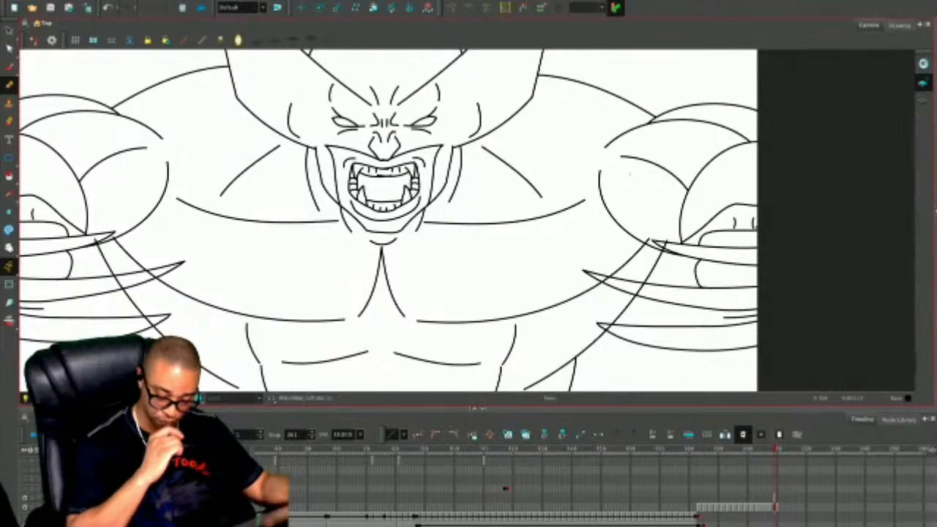
mouse_move(594, 192)
mouse_down()
mouse_move(560, 271)
mouse_move(547, 392)
mouse_up()
drag(159, 196, 255, 391)
key(ctrl+z)
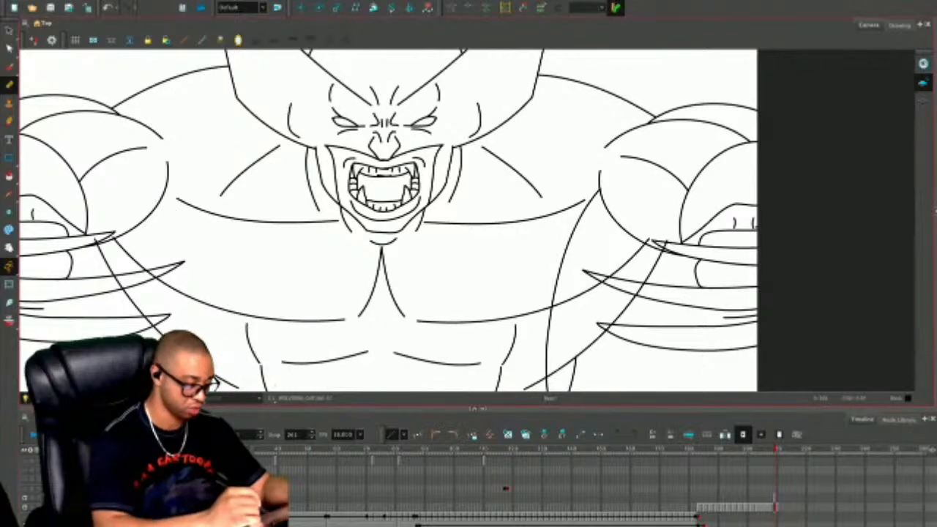
mouse_move(157, 204)
mouse_down()
mouse_move(189, 253)
mouse_move(220, 388)
mouse_up()
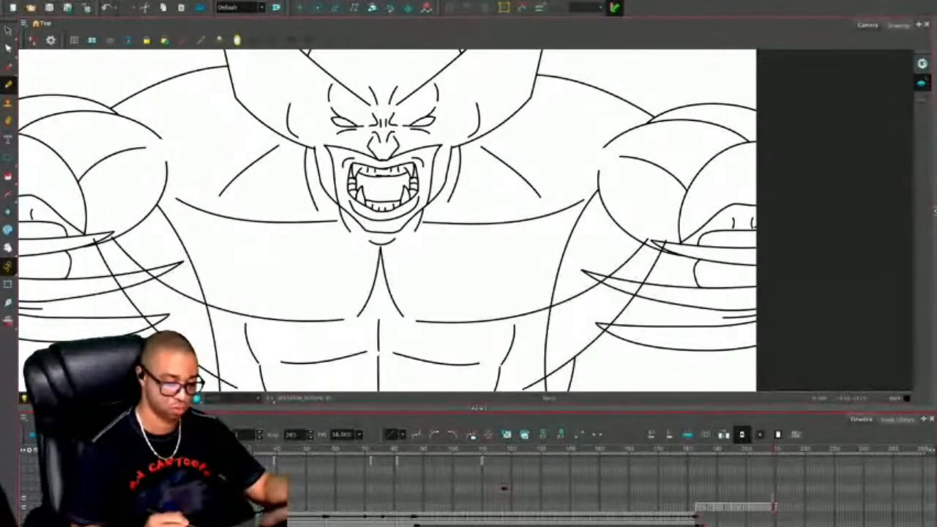
Remove the pieces of arm and torso line that cross through the three claws on the screen-left fist.
drag(384, 187, 397, 250)
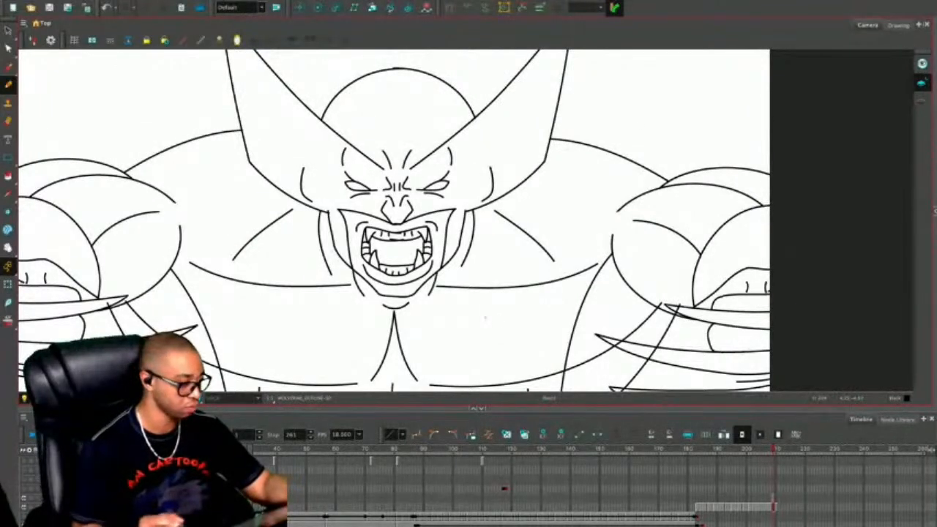
drag(486, 321, 605, 276)
key(2)
key(2)
drag(568, 228, 704, 149)
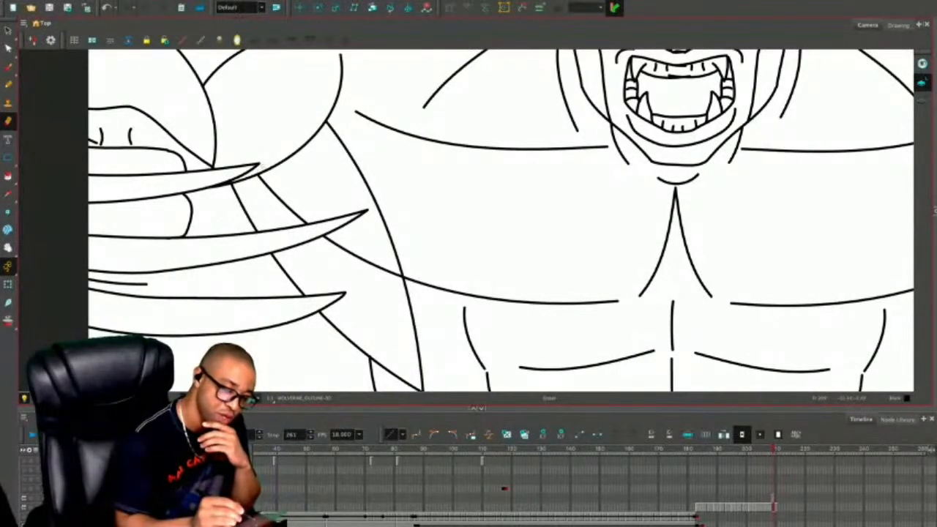
Remove the pieces of arm and chest line that cross through the claws on the screen-right fist, including the stub inside the upper claw.
drag(513, 256, 211, 250)
drag(503, 63, 127, 55)
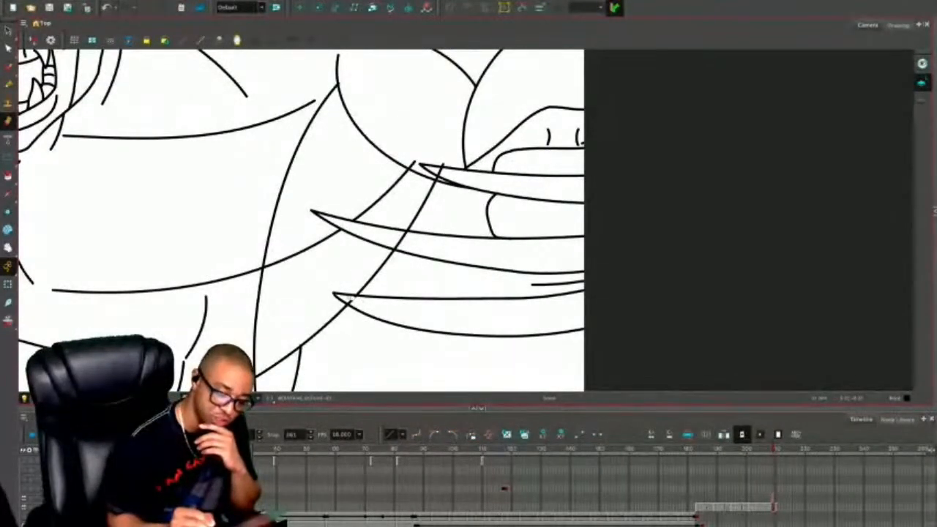
drag(410, 150, 352, 190)
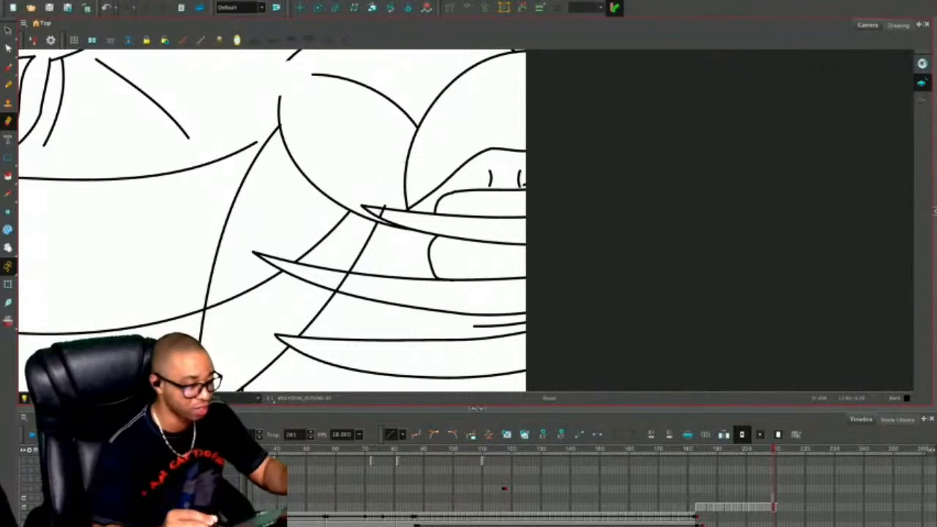
key(shift+t)
key(alt+slash)
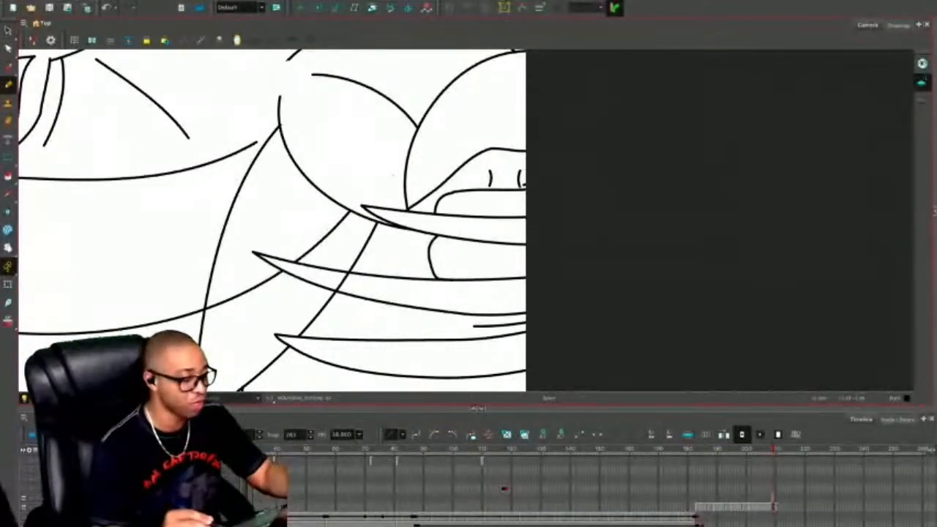
key(alt+e)
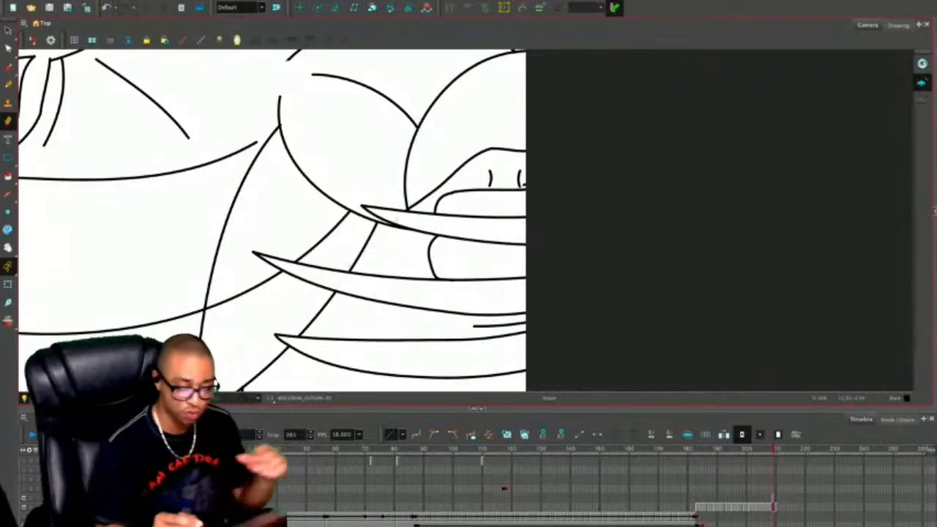
Flip back and forth between the crossed-claws pose and the new open-arms pose to examine the transition in the full frame.
key(1)
key(1)
key(1)
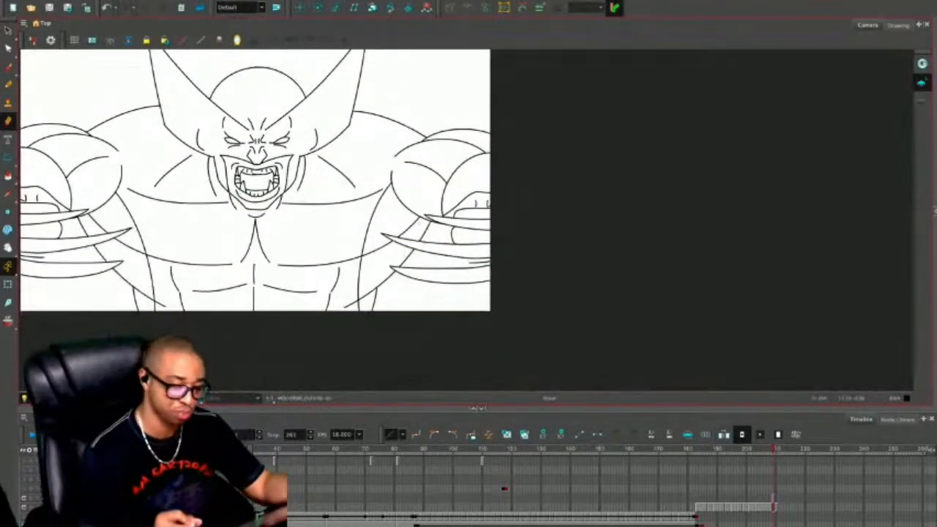
mouse_move(293, 190)
mouse_down()
mouse_move(299, 202)
mouse_move(332, 202)
mouse_move(294, 193)
mouse_move(329, 207)
mouse_up()
key(alt+s)
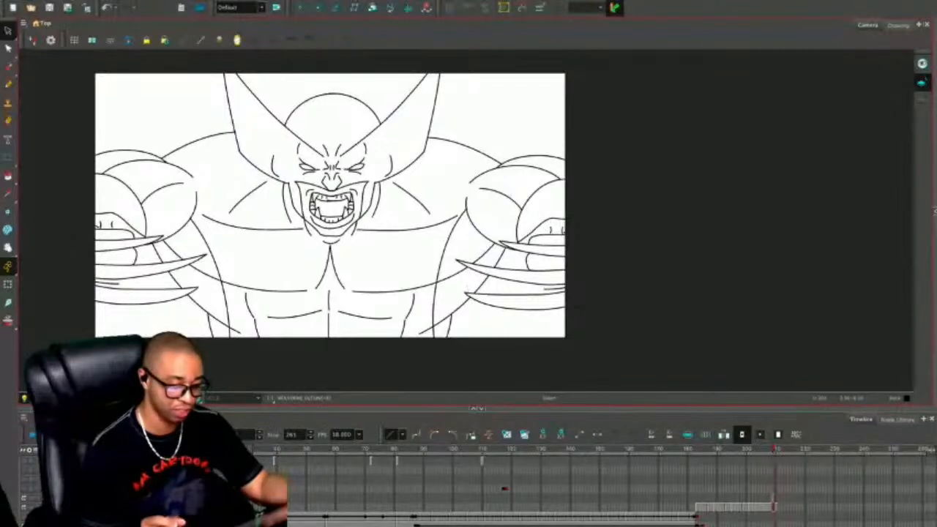
key(period)
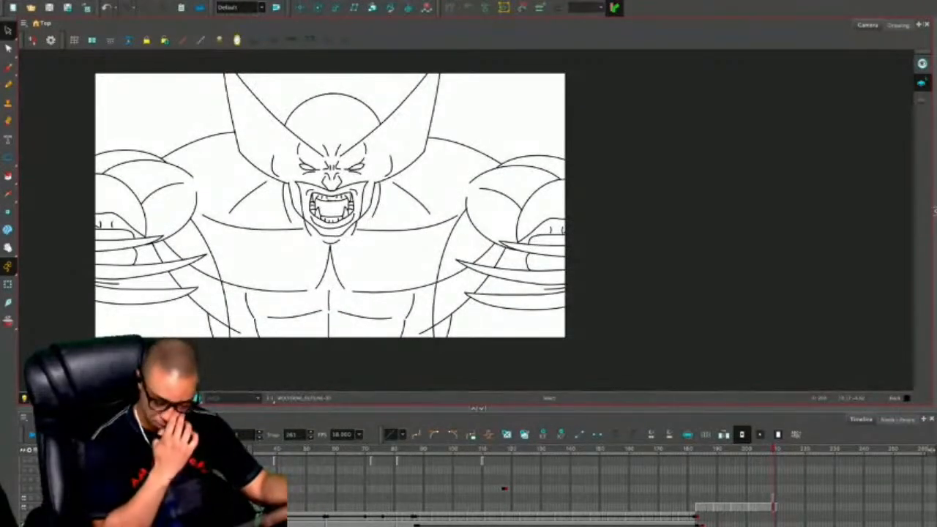
key(comma)
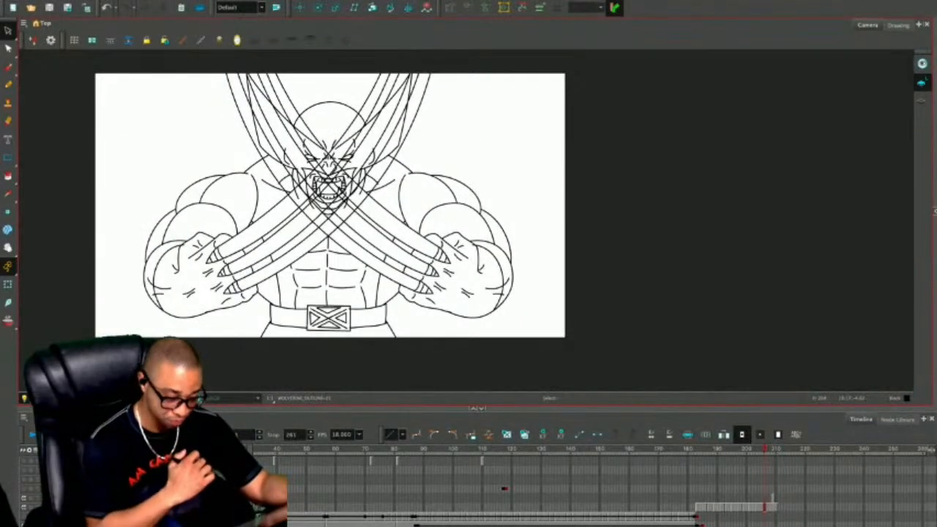
key(comma)
key(comma)
key(comma)
key(comma)
key(comma)
key(period)
key(period)
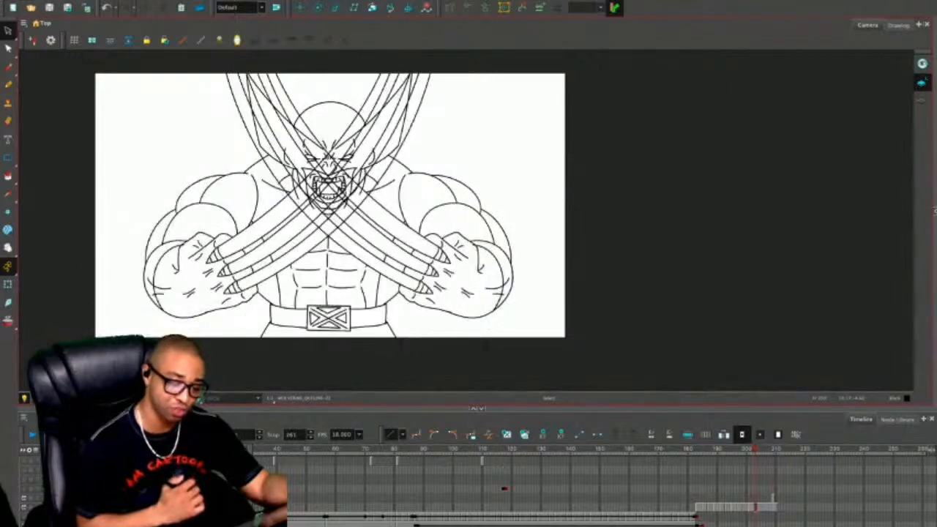
key(period)
key(period)
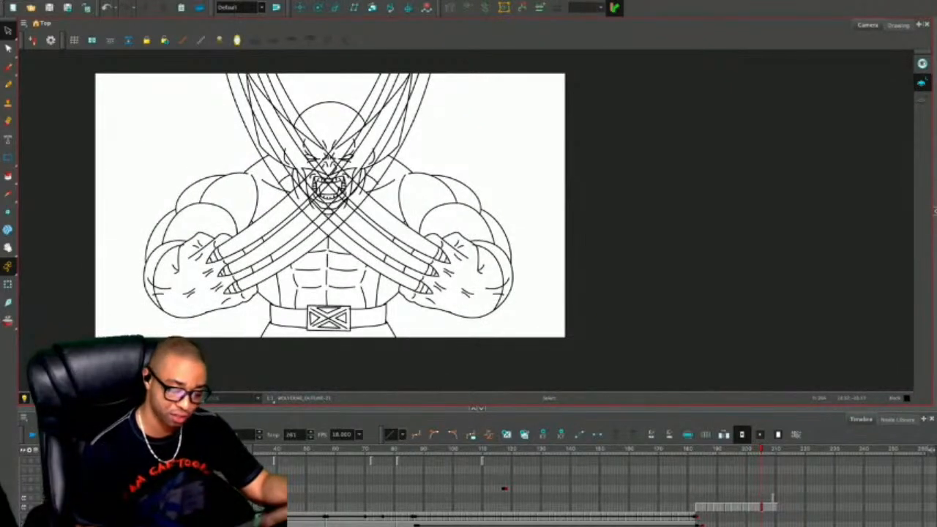
key(period)
key(period)
key(period)
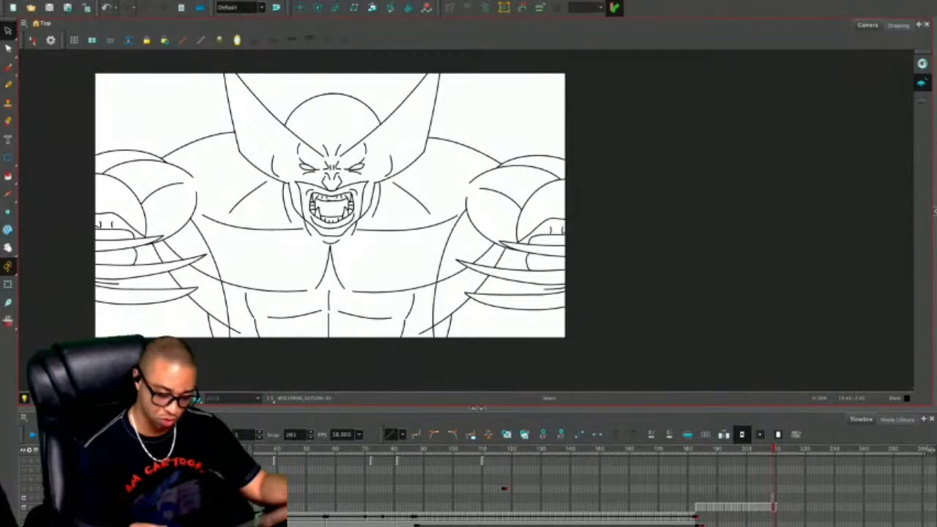
Reveal the artwork outside the camera frame and draw a curved hand outline beneath the lowest claw on each fist.
key(alt+slash)
key(shift+m)
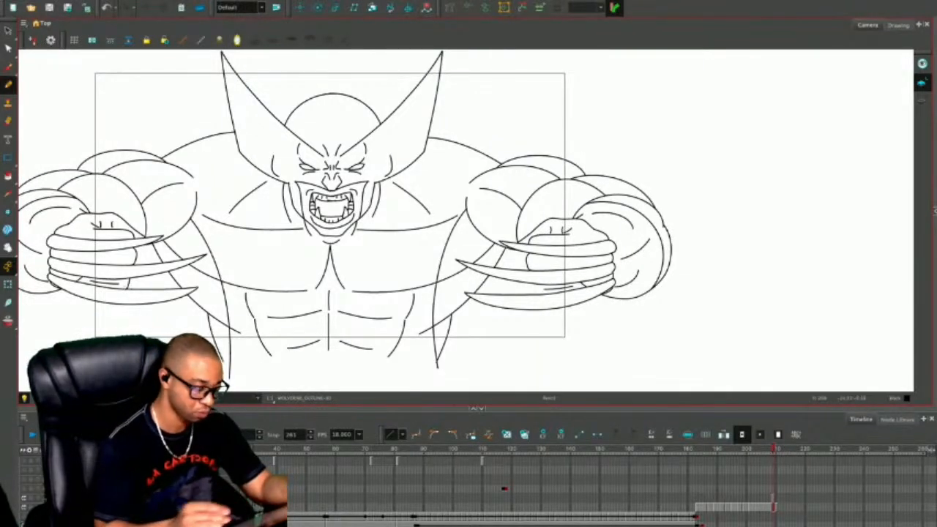
key(2)
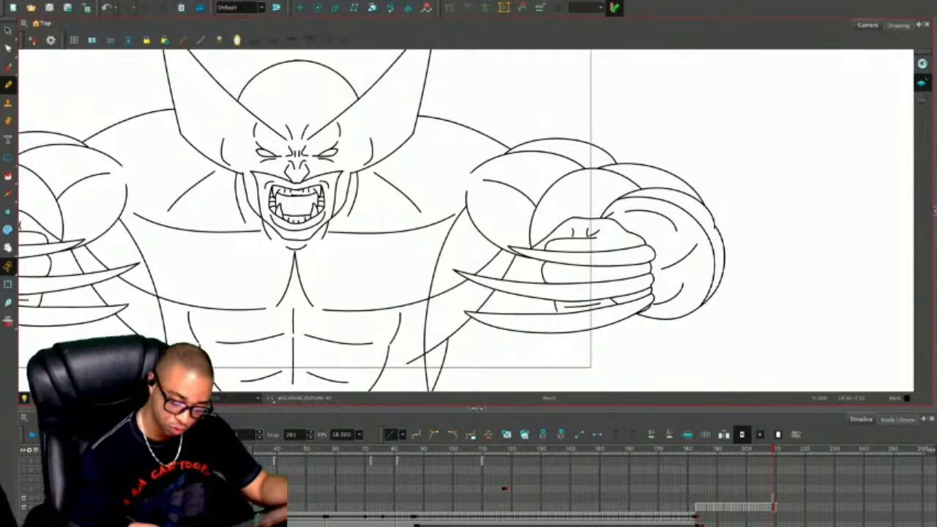
key(alt+s)
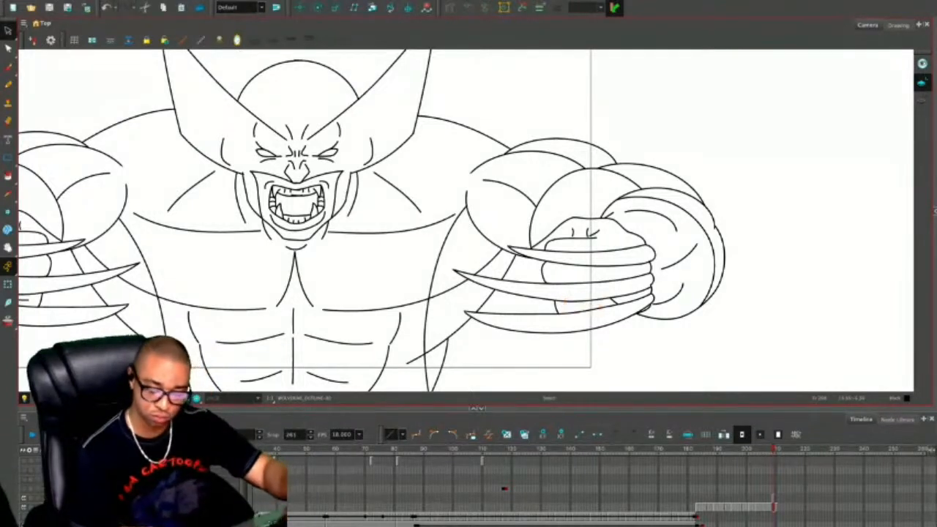
key(Escape)
key(alt+slash)
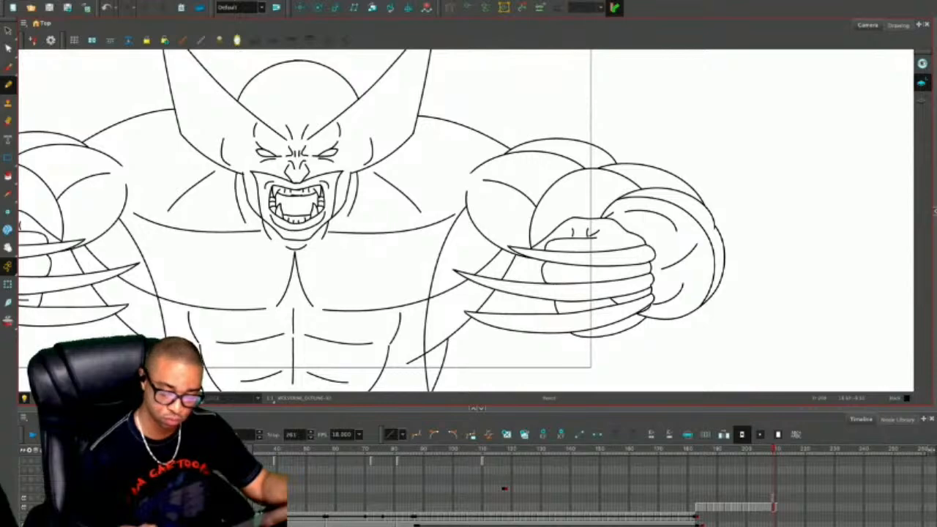
drag(307, 227, 633, 211)
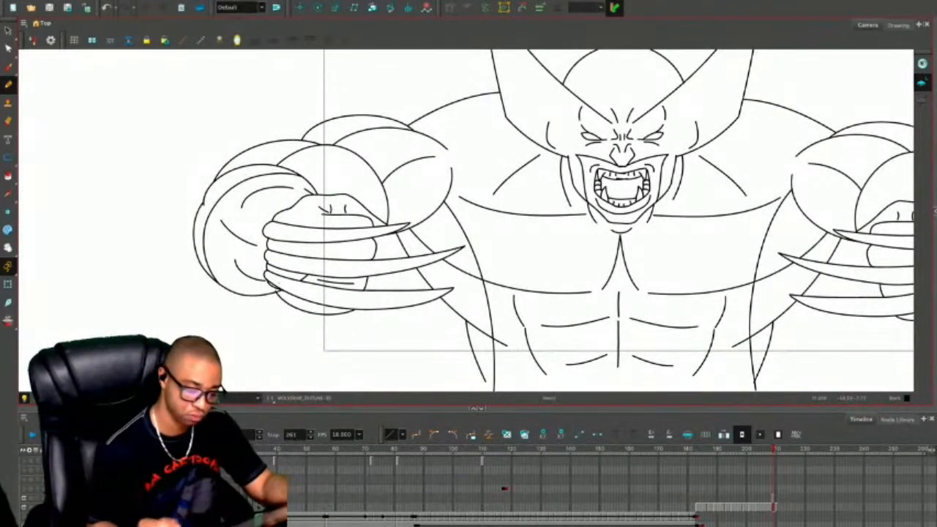
drag(366, 205, 339, 243)
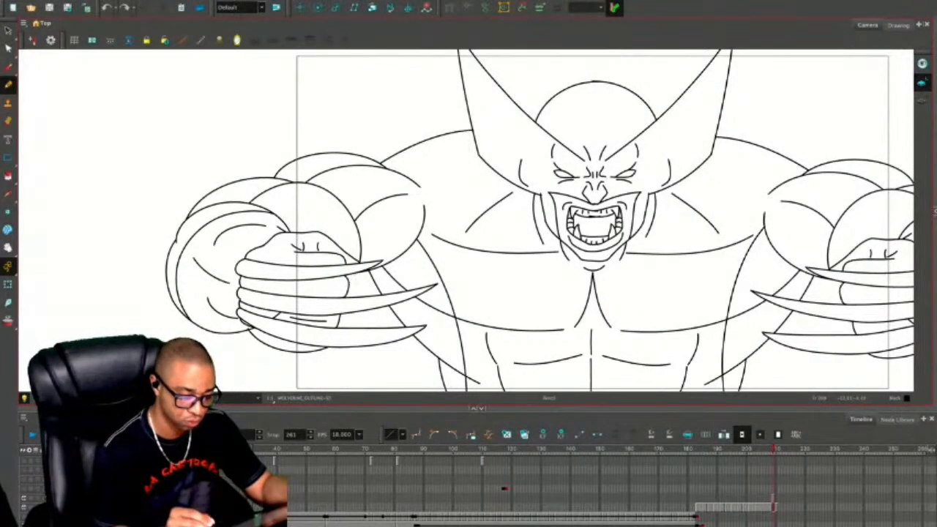
drag(567, 228, 262, 245)
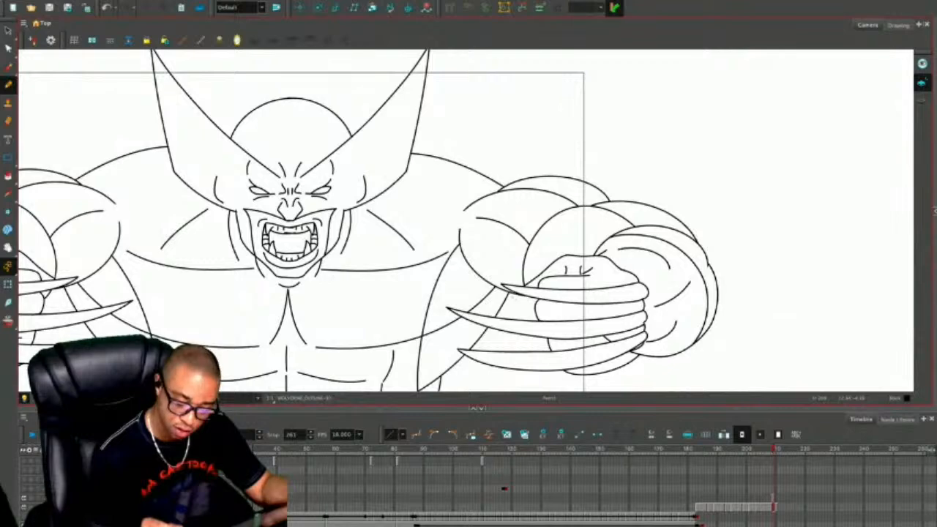
Draw a straight horizontal line across the abdomen just below the camera frame, spanning both sides of the torso.
key(1)
key(1)
key(alt+s)
drag(364, 230, 431, 229)
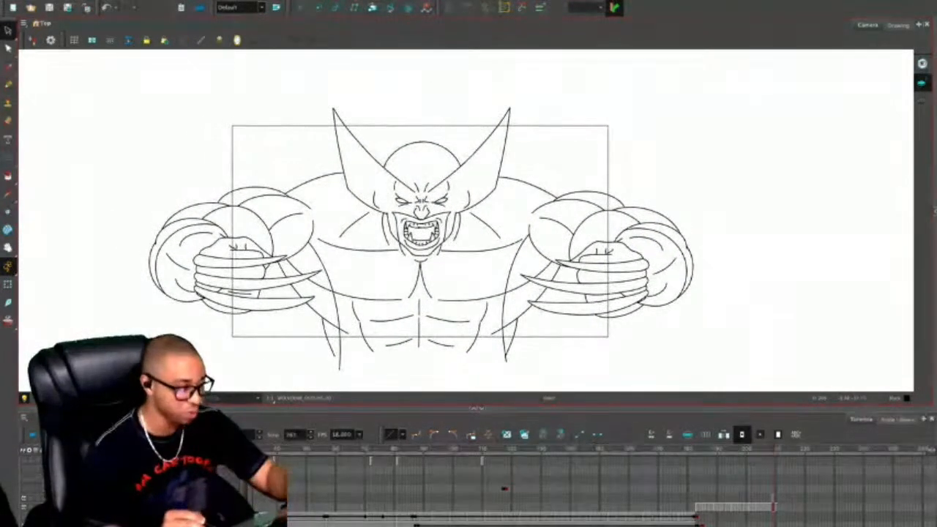
key(alt+slash)
drag(317, 343, 542, 342)
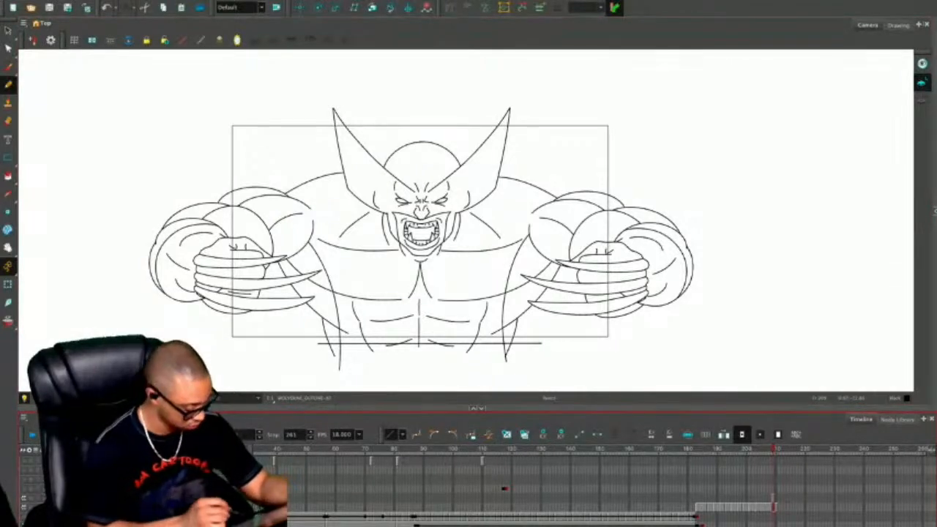
key(a)
key(period)
key(comma)
Copy the head, shoulder and upper chest lines and paste them onto the frame of the next rough pose.
key(alt+s)
mouse_move(388, 86)
mouse_down()
mouse_move(302, 151)
mouse_move(524, 100)
mouse_up()
key(ctrl+c)
key(period)
key(ctrl+v)
Enlarge the pasted head and shoulders and centre them over the rough sketch's face, then mask the view to the camera frame.
key(1)
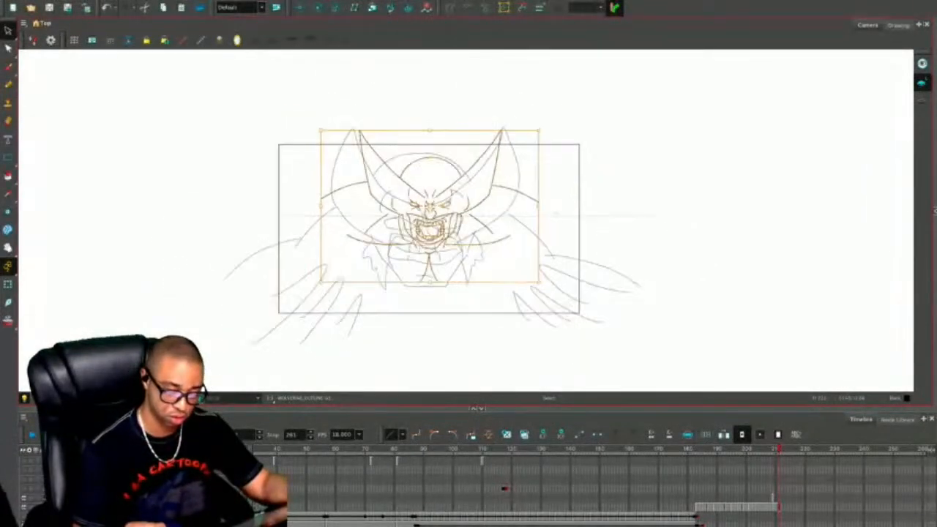
key(2)
key(2)
drag(578, 316, 746, 435)
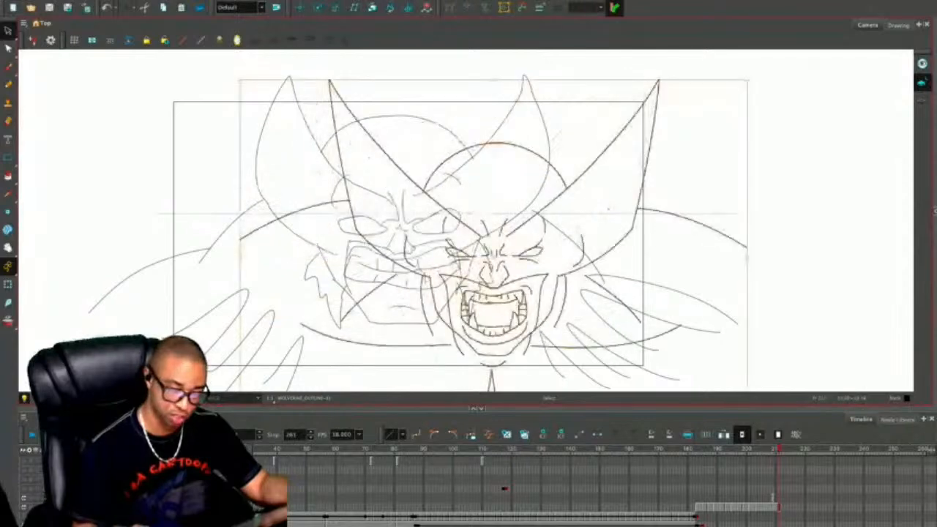
mouse_move(494, 311)
mouse_down()
mouse_move(436, 315)
mouse_move(402, 303)
mouse_up()
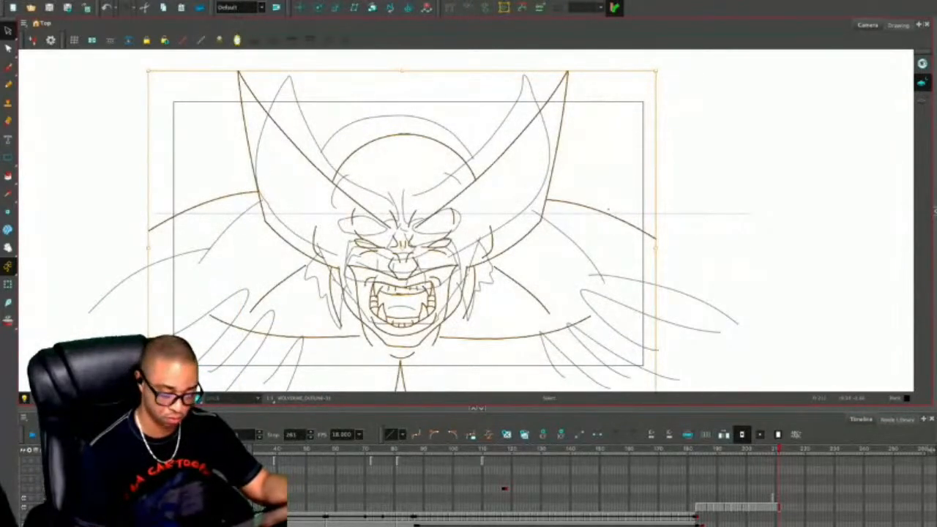
key(Escape)
key(shift+c)
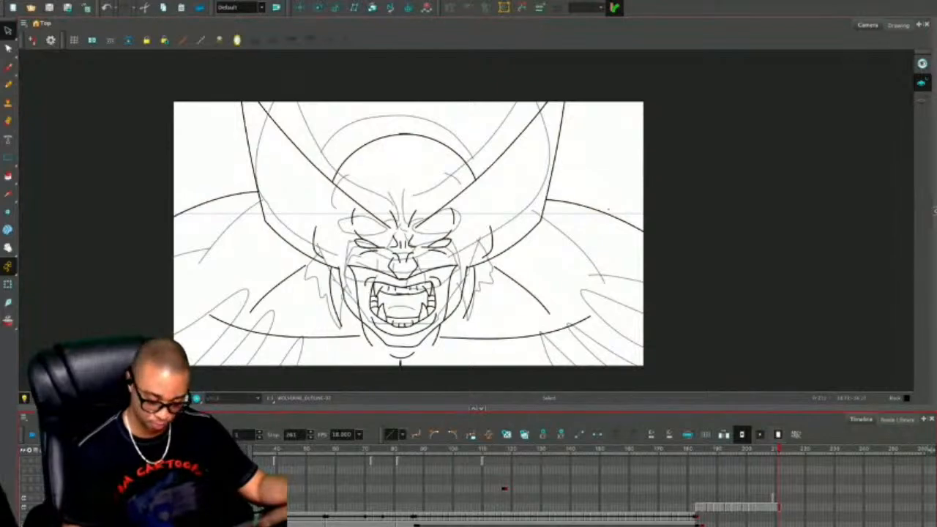
key(shift+Return)
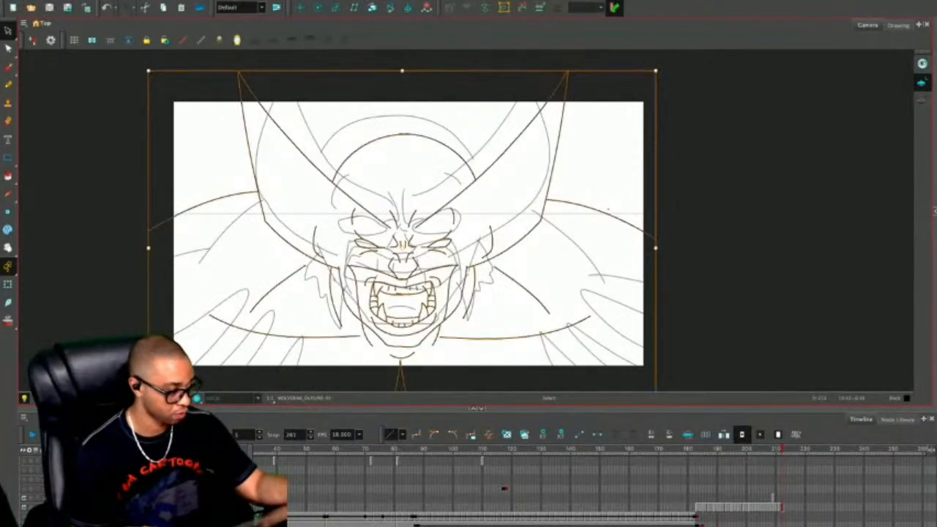
Paste the head and shoulders onto the following frame, scale them up for a closer view and centre the face in the camera frame.
key(.)
key(ctrl+v)
key(1)
drag(561, 146, 713, 40)
drag(578, 183, 560, 184)
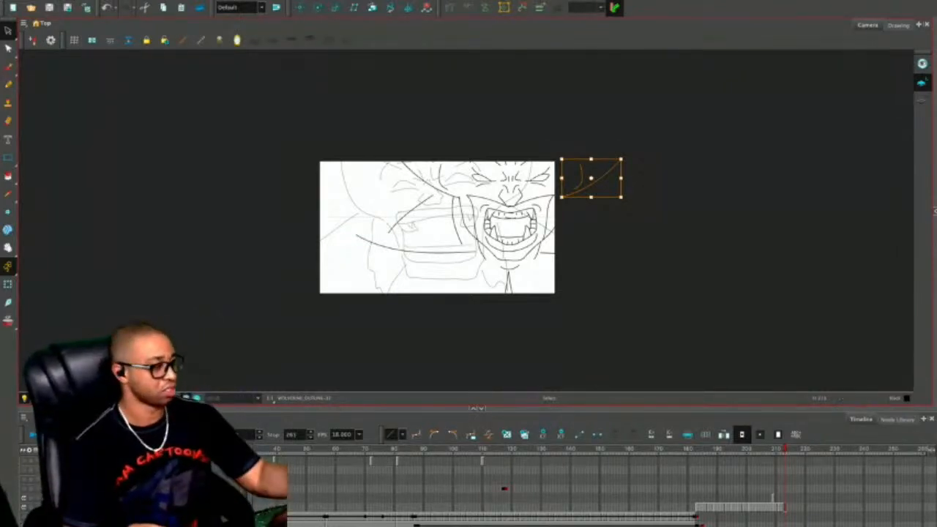
key(2)
key(ctrl+a)
mouse_move(521, 220)
mouse_down()
mouse_move(417, 257)
mouse_move(433, 249)
mouse_up()
key(Escape)
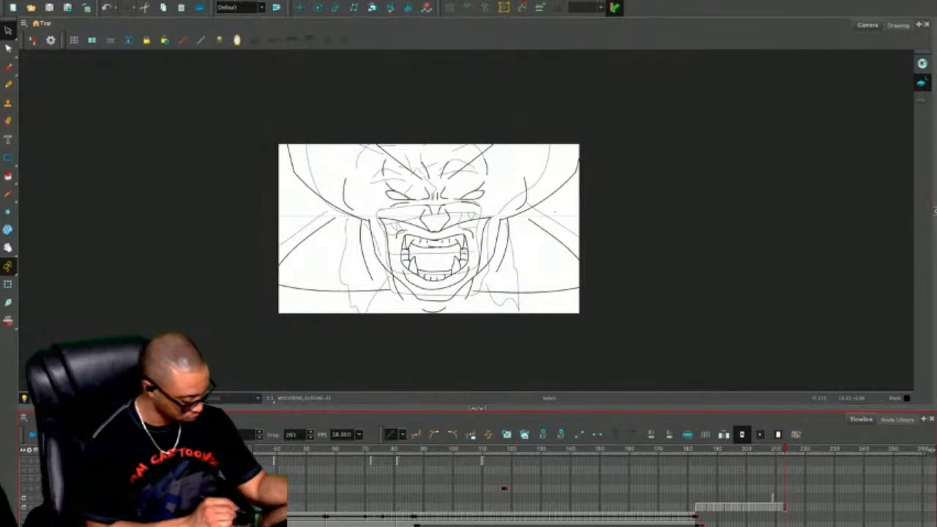
Hide the rough sketch, then resize the trapezius and collarbone lines together and centre them under the enlarged jaw.
key(alt+o)
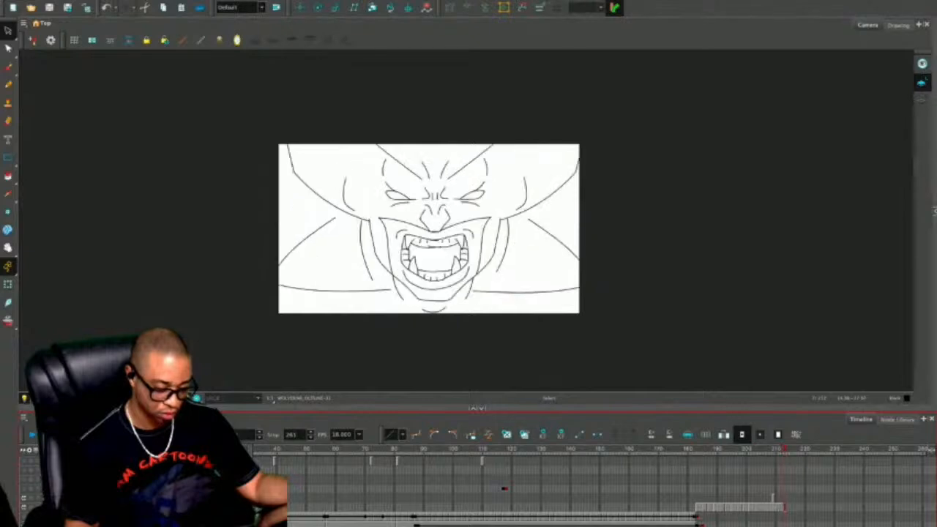
mouse_move(265, 228)
mouse_down()
mouse_move(298, 219)
mouse_move(344, 293)
mouse_up()
drag(553, 231, 531, 312)
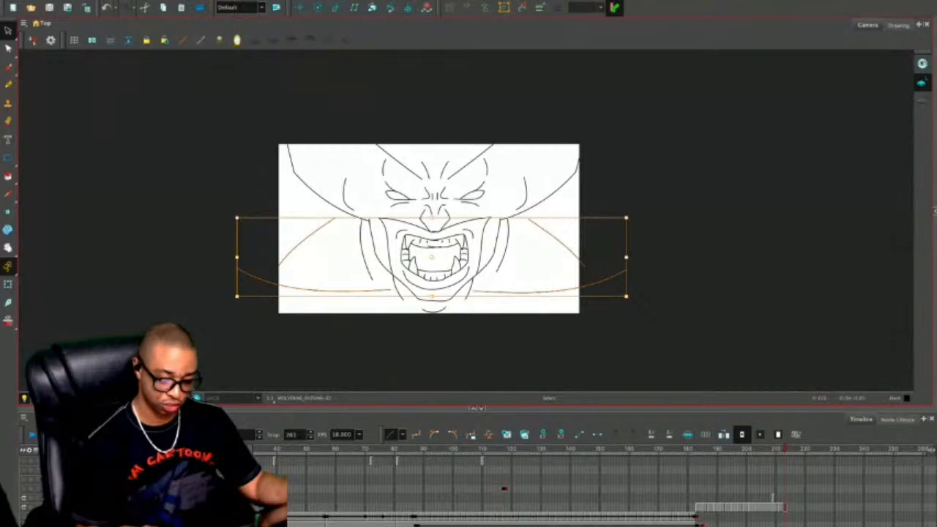
drag(626, 218, 599, 222)
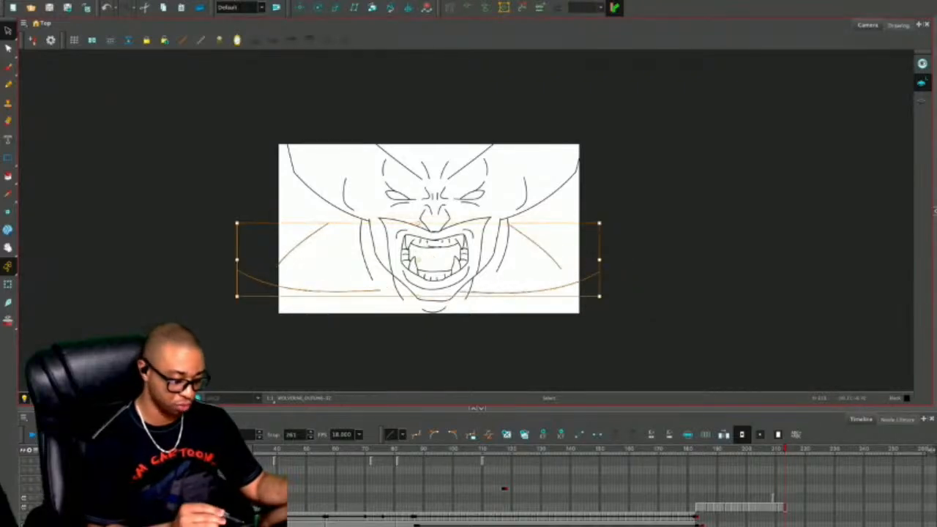
drag(237, 223, 279, 232)
drag(600, 231, 659, 217)
drag(468, 256, 429, 265)
Adjust the trapezius curve on each side to meet the neck, and reveal the artwork outside the camera frame.
key(2)
key(2)
click(235, 251)
drag(259, 234, 302, 224)
key(Escape)
click(597, 269)
mouse_move(554, 236)
mouse_down()
mouse_move(532, 230)
mouse_move(541, 189)
mouse_up()
click(530, 256)
key(c)
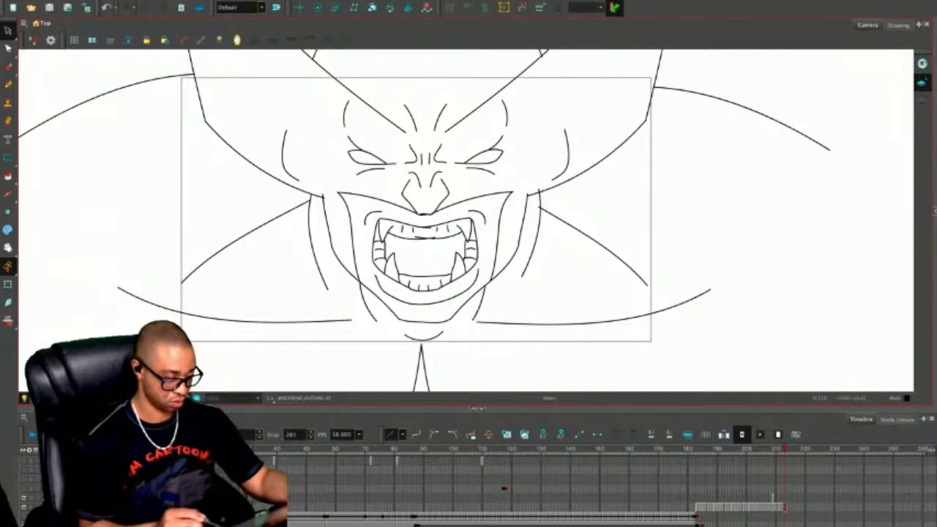
Delete the outer shoulder line on each side of the cowl and switch to the Pencil tool.
key(1)
key(1)
key(1)
key(1)
key(2)
click(291, 157)
key(Delete)
click(604, 162)
key(Delete)
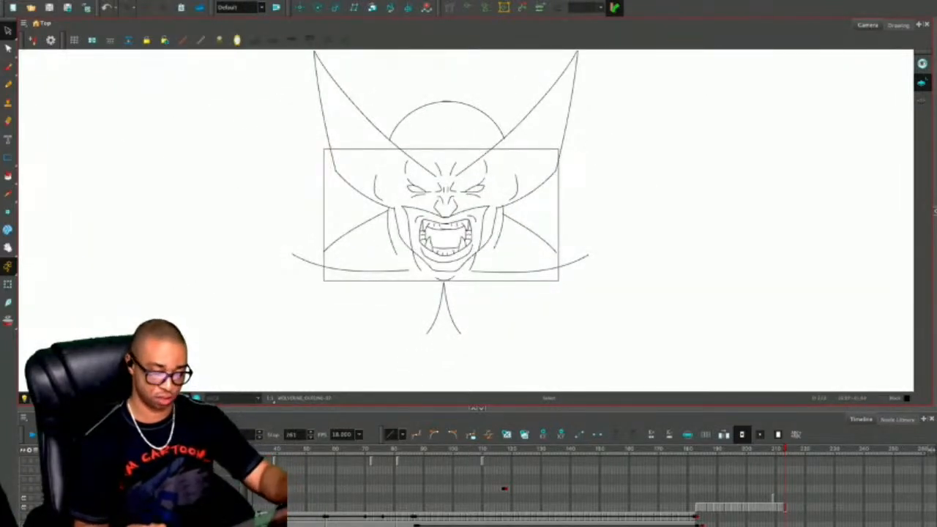
key(alt+b)
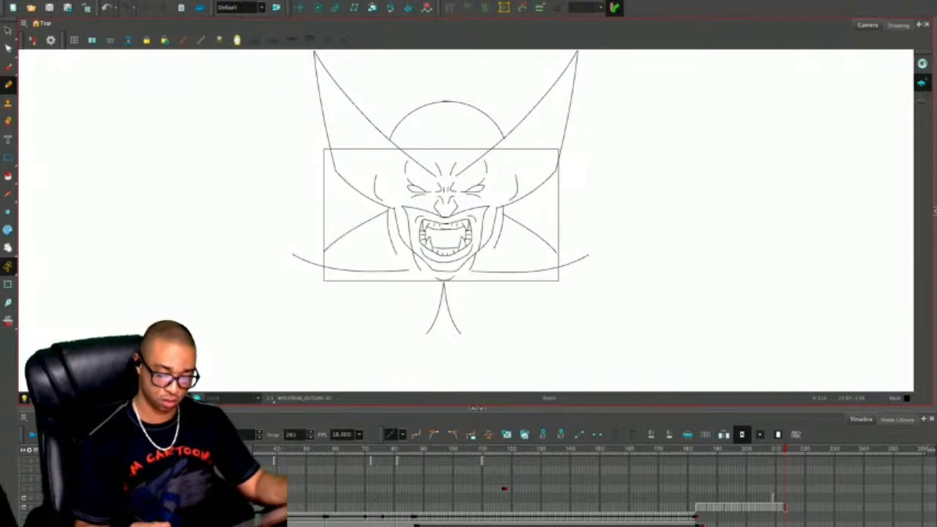
Extend both trapezius curves slightly past the sides of the camera frame, and undo the closing line drawn beneath them.
key(alt+s)
click(530, 233)
drag(557, 254, 561, 257)
click(356, 231)
mouse_move(324, 251)
mouse_down()
mouse_move(316, 254)
mouse_move(321, 292)
mouse_move(468, 293)
mouse_move(567, 290)
mouse_move(563, 252)
mouse_up()
key(Escape)
key(alt+/)
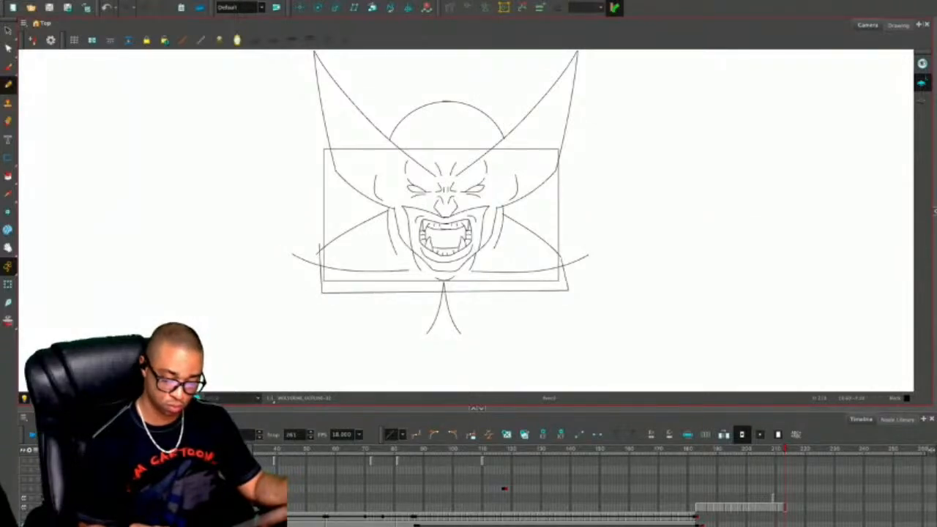
key(ctrl+z)
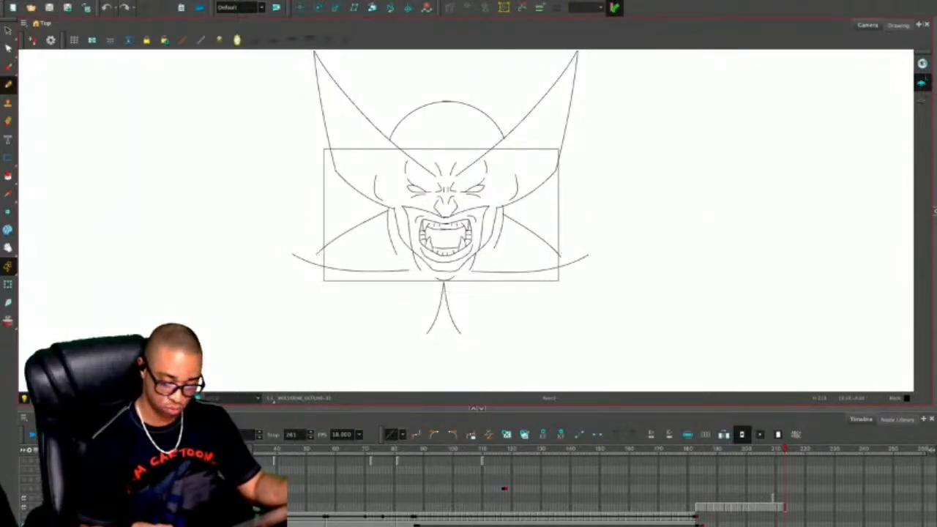
Extend the right trapezius a little further and draw a closing line below the camera frame that joins both shoulders.
key(alt+s)
click(532, 231)
mouse_move(561, 256)
mouse_down()
mouse_move(562, 290)
mouse_move(319, 286)
mouse_move(320, 242)
mouse_up()
key(Escape)
key(alt+/)
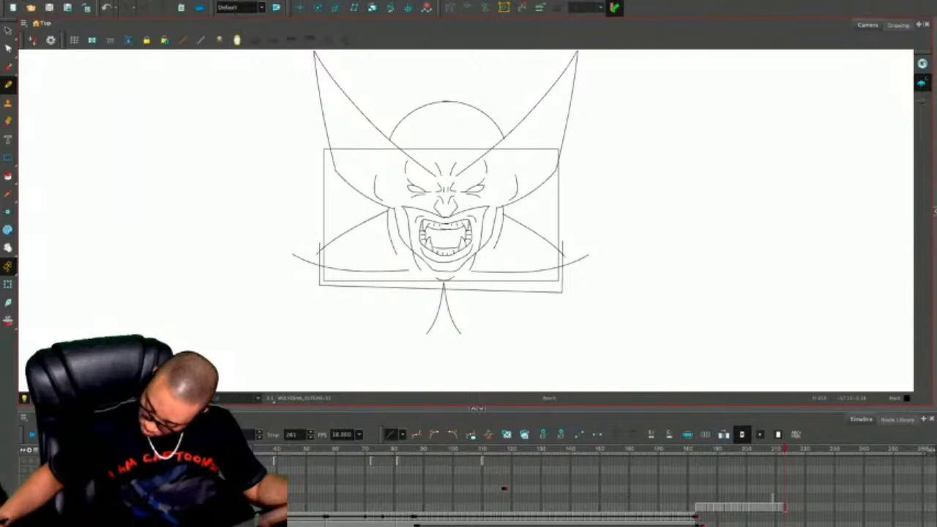
Mask the artwork outside the camera frame and erase the overshooting tip of the neck line at the right cowl edge.
key(alt+s)
key(2)
key(2)
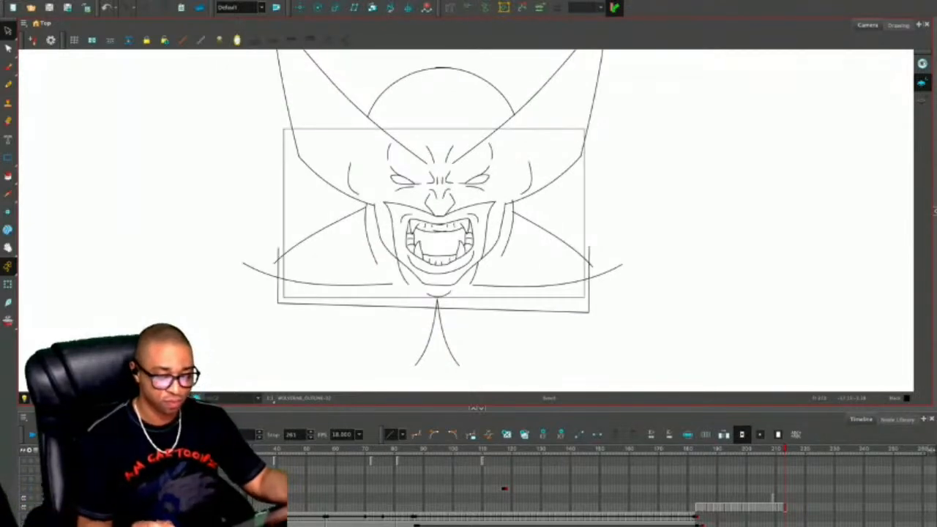
key(shift+Return)
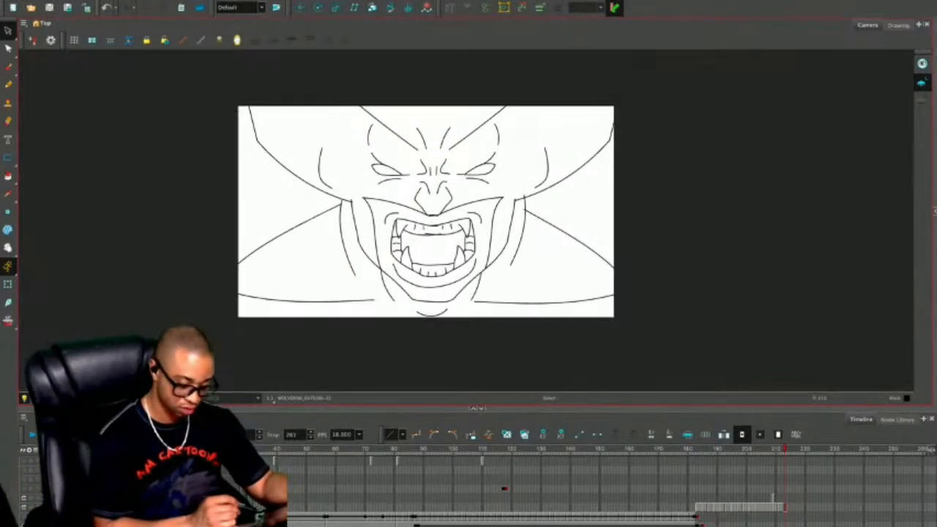
key(2)
key(2)
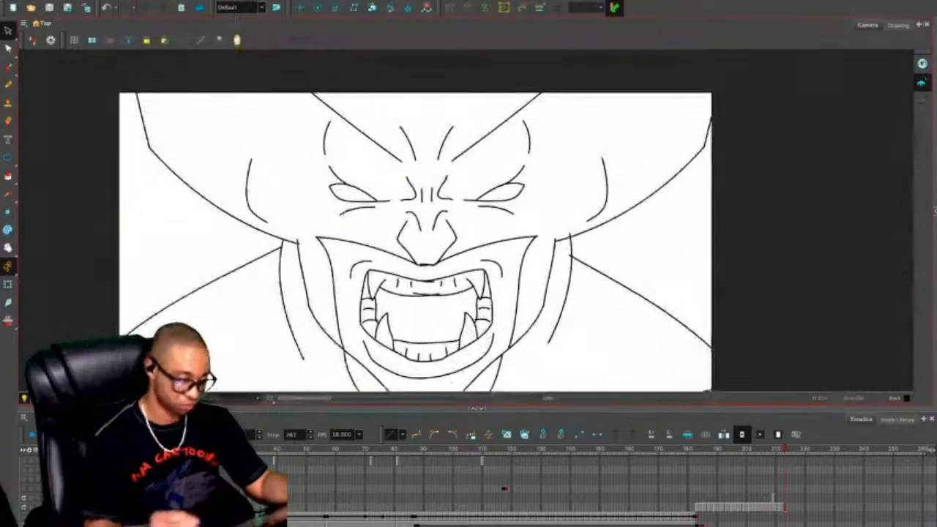
key(alt+b)
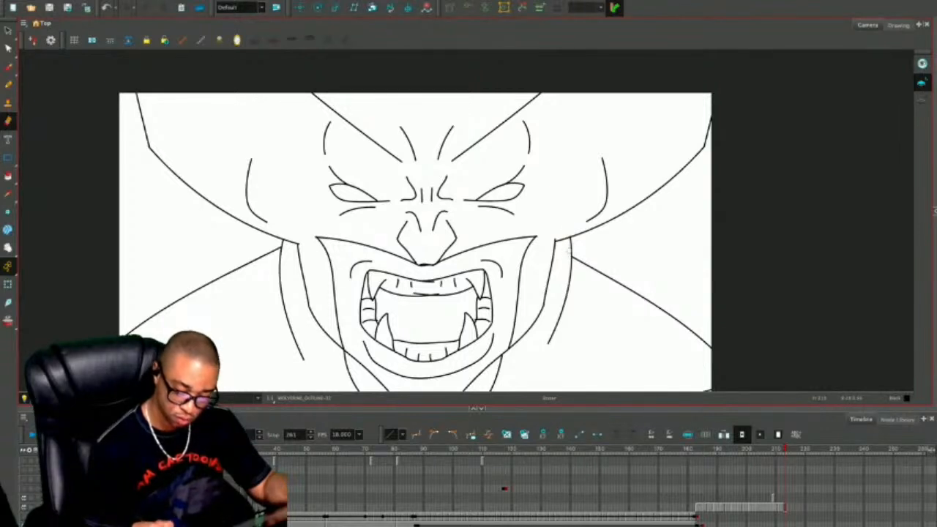
key(1)
key(1)
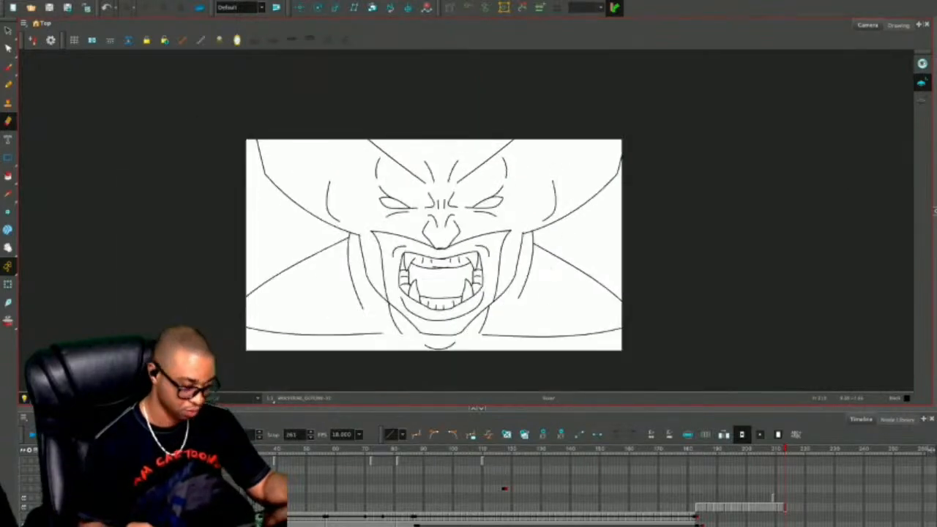
drag(550, 268, 553, 241)
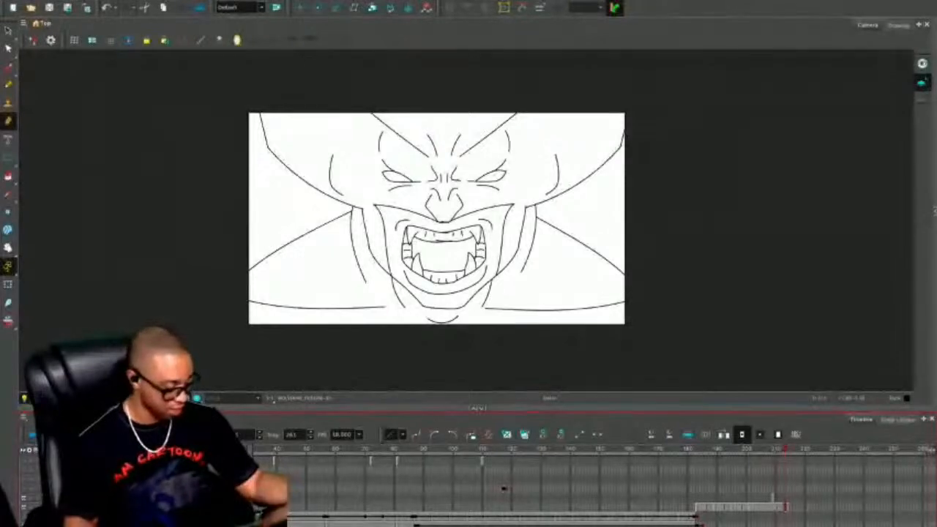
Extend the exposure of the screaming close-up drawing up to the frame where the angled rough pose starts.
key(.)
key(.)
key(.)
key(.)
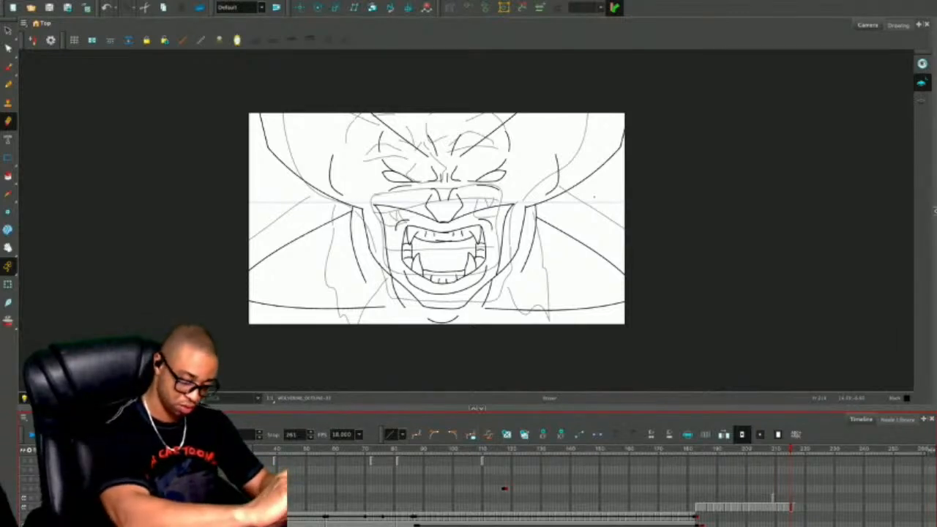
key(.)
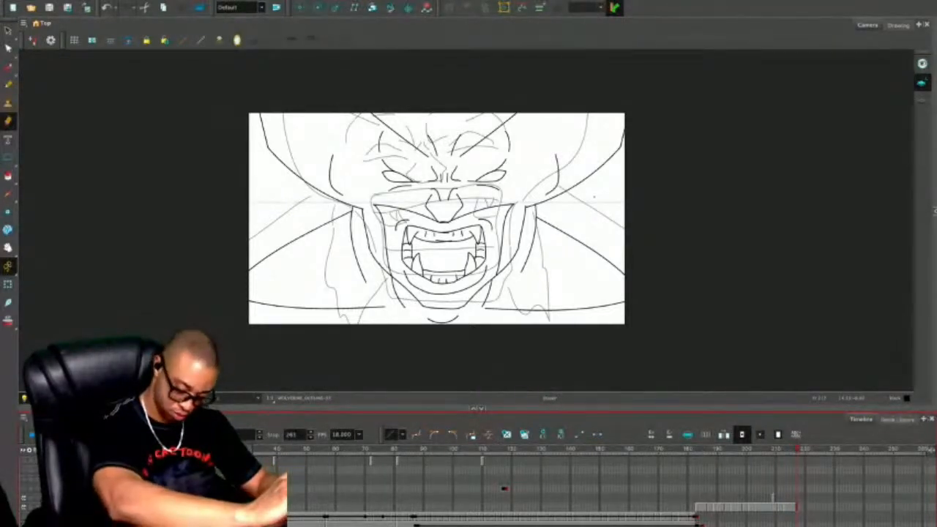
key(.)
key(F5)
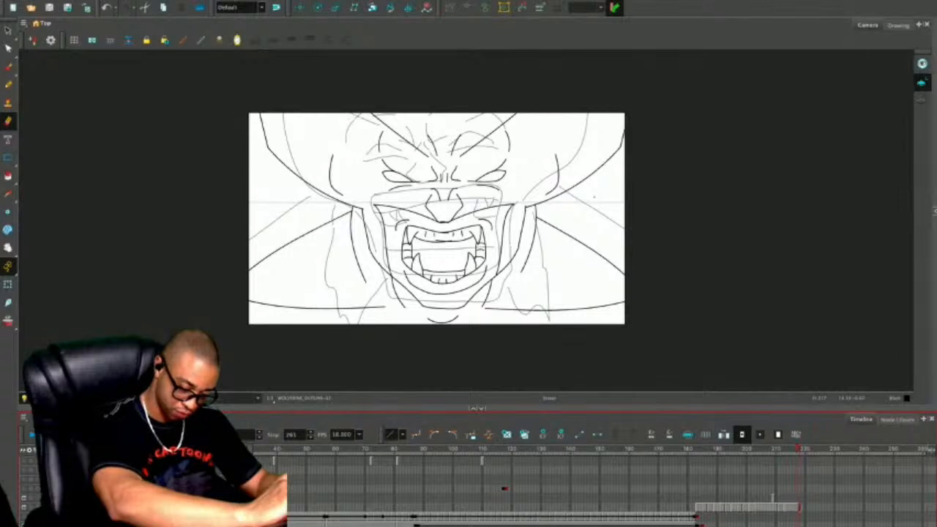
key(.)
key(.)
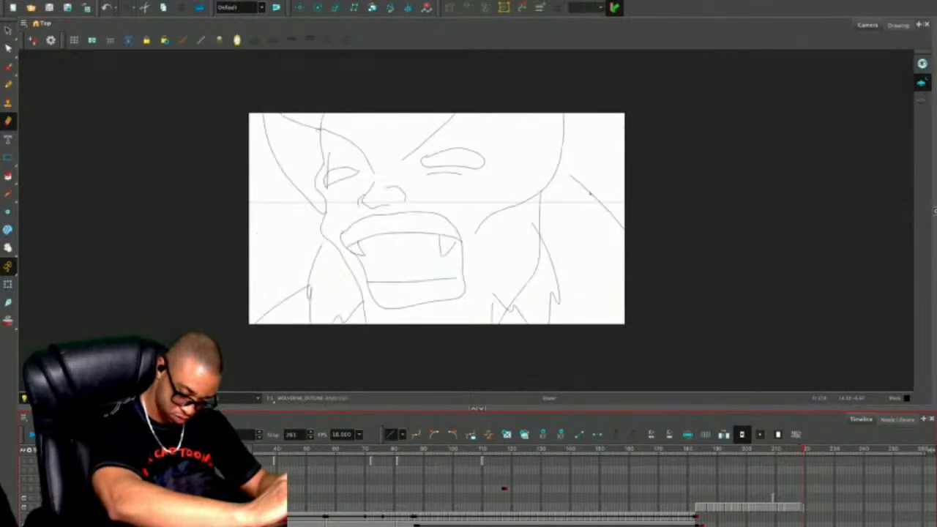
On the angled rough pose, reveal the artwork outside the camera frame and draw the jaw contour with the Pencil tool.
key(alt+/)
key(2)
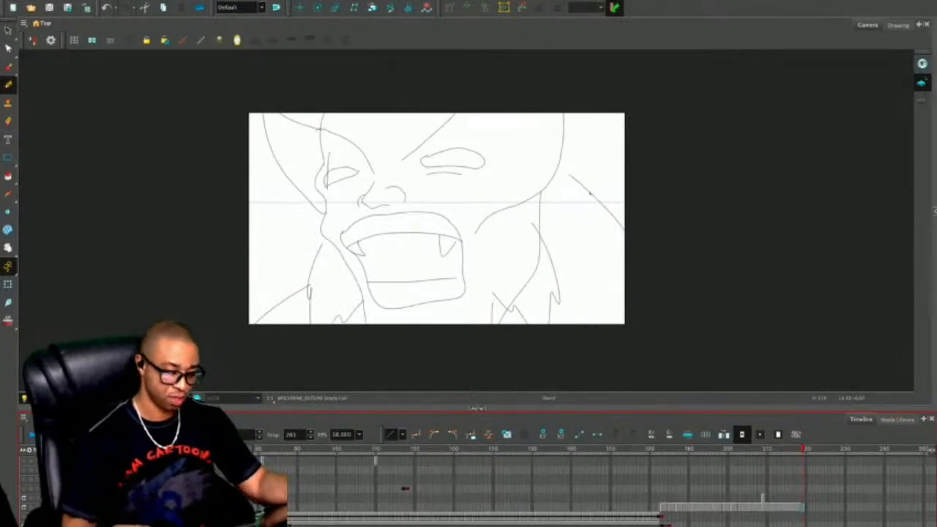
key(2)
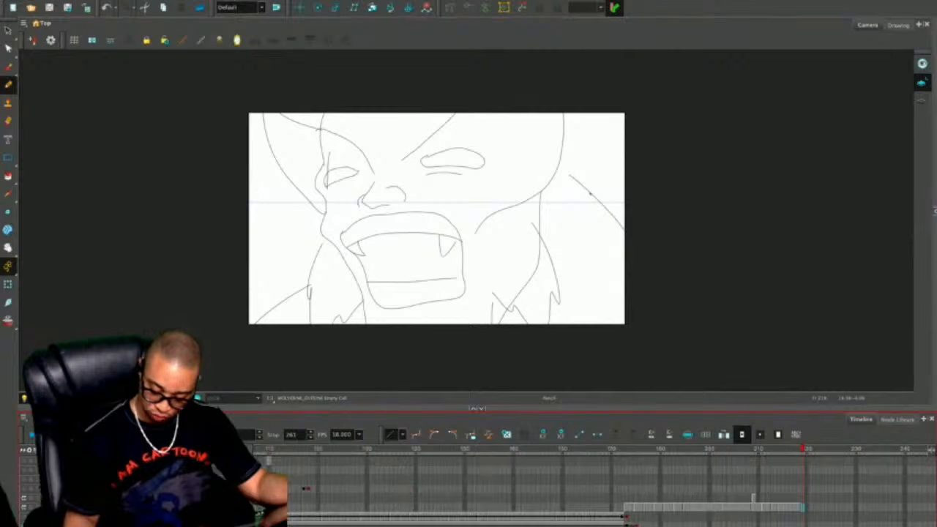
key(.)
key(.)
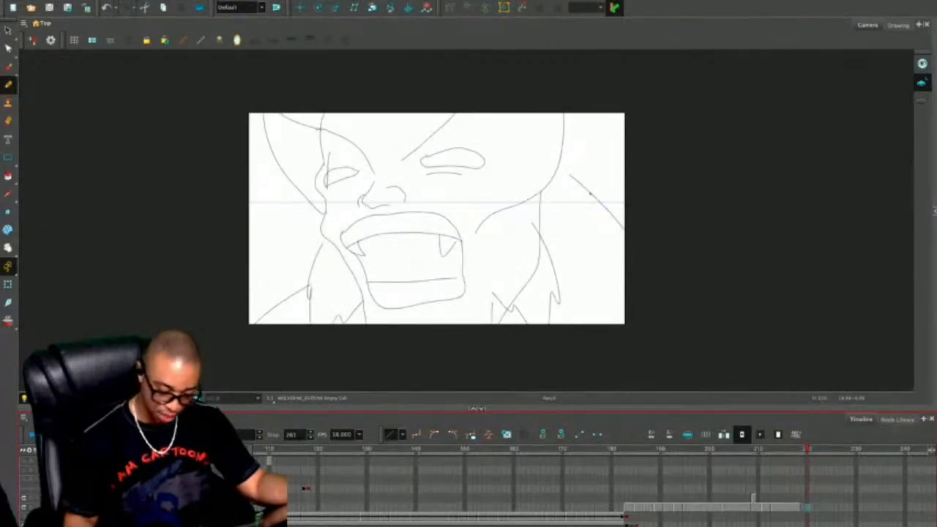
key(2)
key(2)
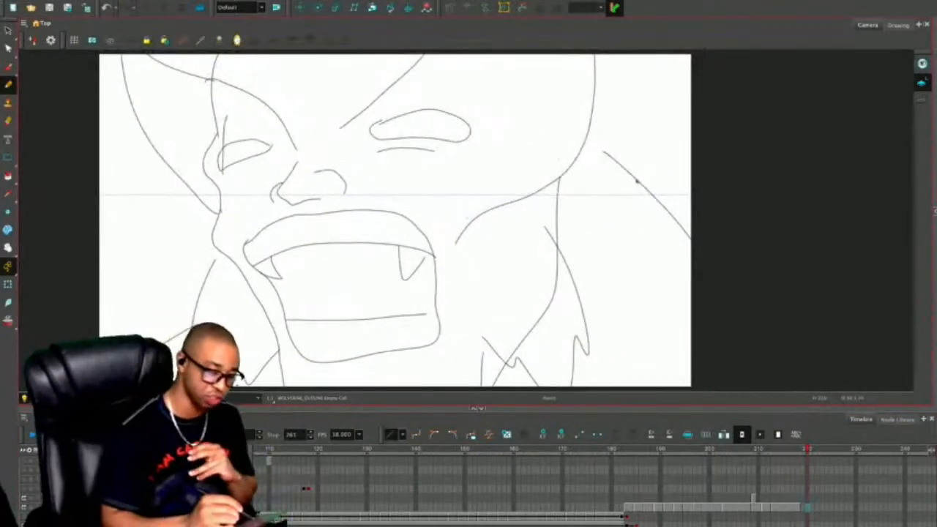
drag(637, 182, 617, 126)
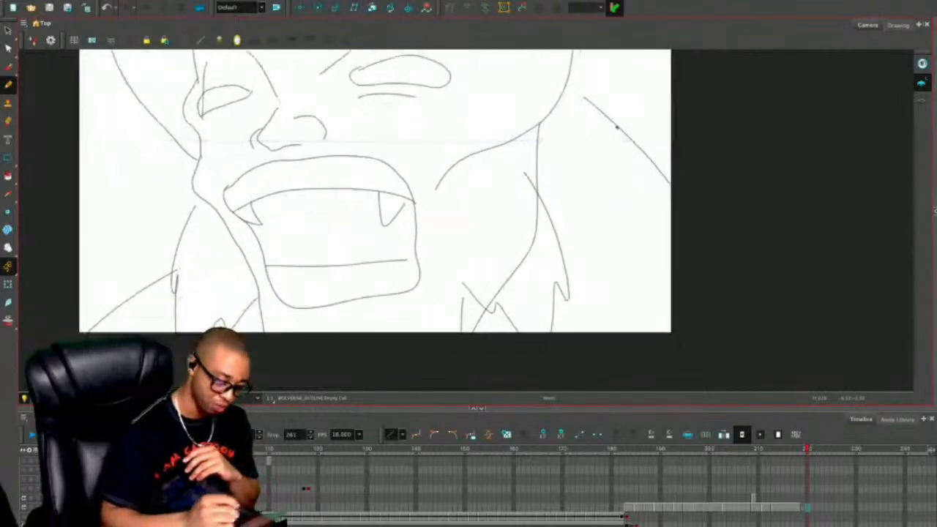
key(shift+c)
drag(201, 214, 254, 313)
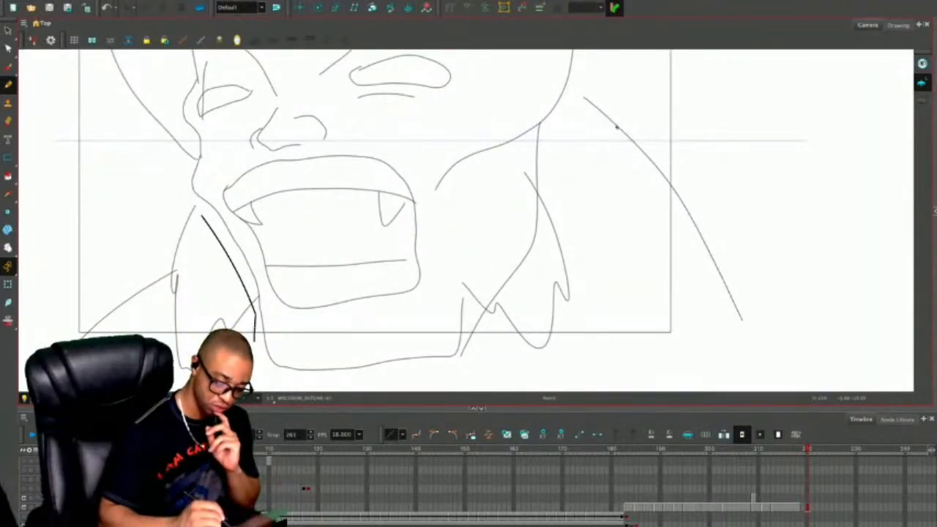
mouse_move(288, 380)
mouse_down()
mouse_move(426, 370)
mouse_move(531, 261)
mouse_move(539, 217)
mouse_move(529, 119)
mouse_up()
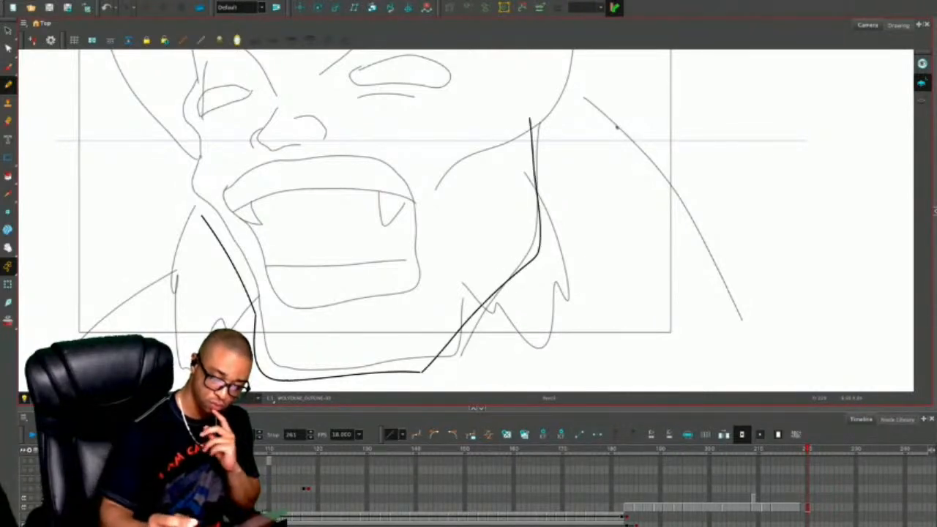
Draw the closed outline of the wide-open mouth and a curved lower lip line just beneath it.
mouse_move(223, 210)
mouse_down()
mouse_move(272, 217)
mouse_move(442, 180)
mouse_move(430, 301)
mouse_move(376, 313)
mouse_move(295, 307)
mouse_up()
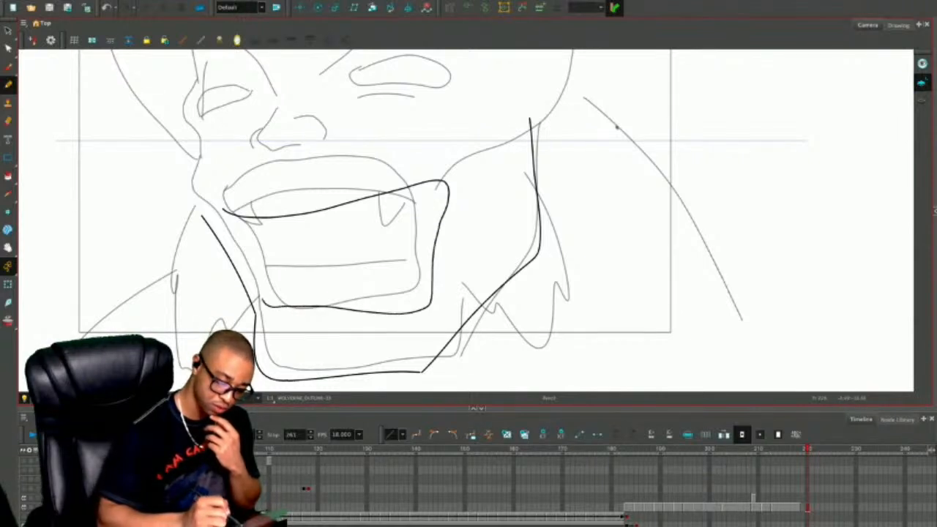
drag(254, 260, 232, 220)
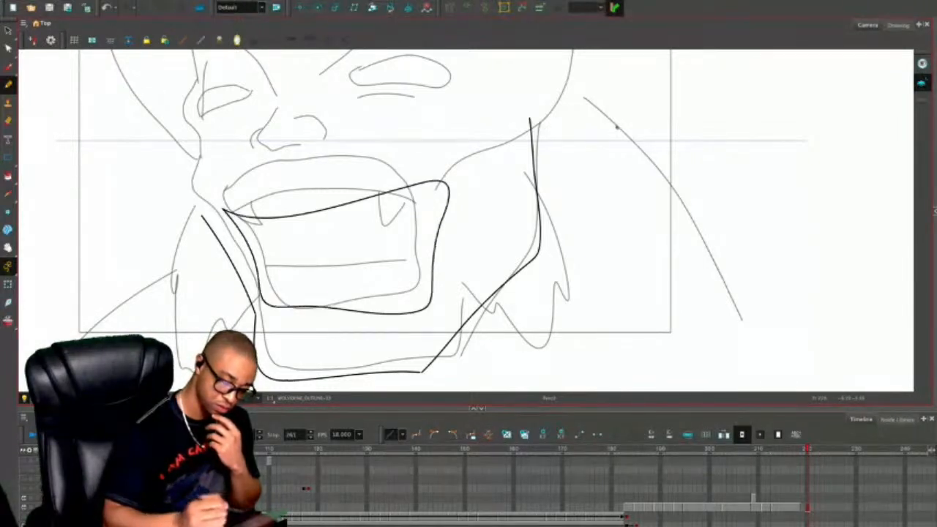
drag(290, 337, 412, 337)
key(ctrl+z)
mouse_move(281, 328)
mouse_down()
mouse_move(413, 336)
mouse_move(432, 310)
mouse_move(413, 328)
mouse_move(295, 322)
mouse_up()
key(ctrl+z)
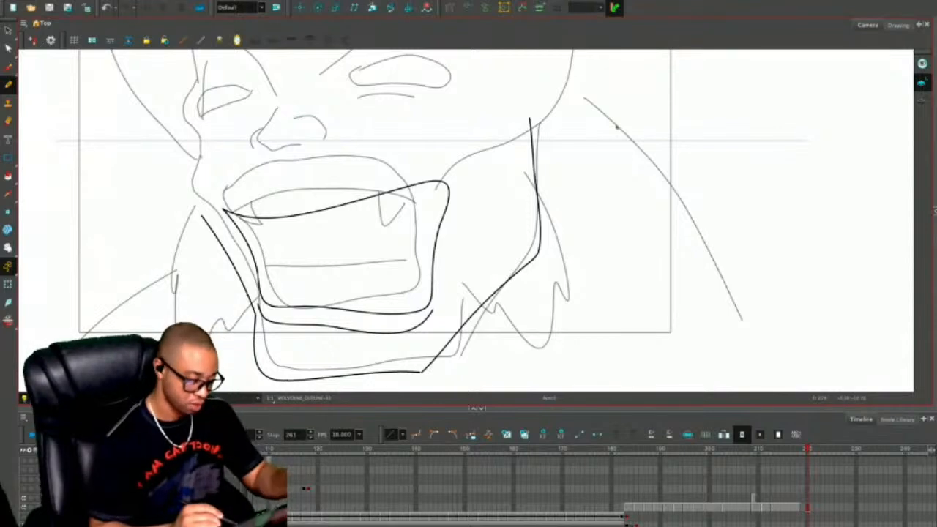
key(alt+s)
click(235, 264)
key(Escape)
key(alt+/)
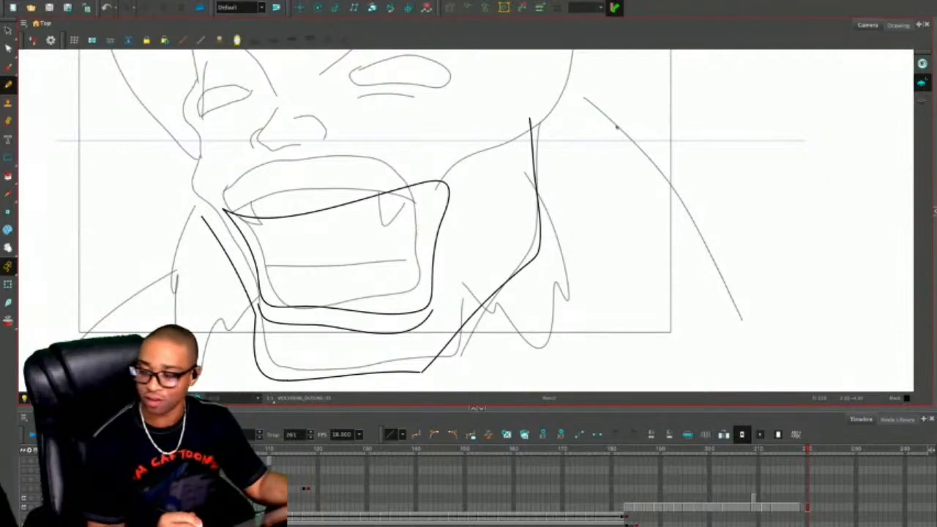
Draw the angled side contour of the nose over the rough sketch and undo the extra nostril strokes.
key(2)
drag(466, 219, 574, 278)
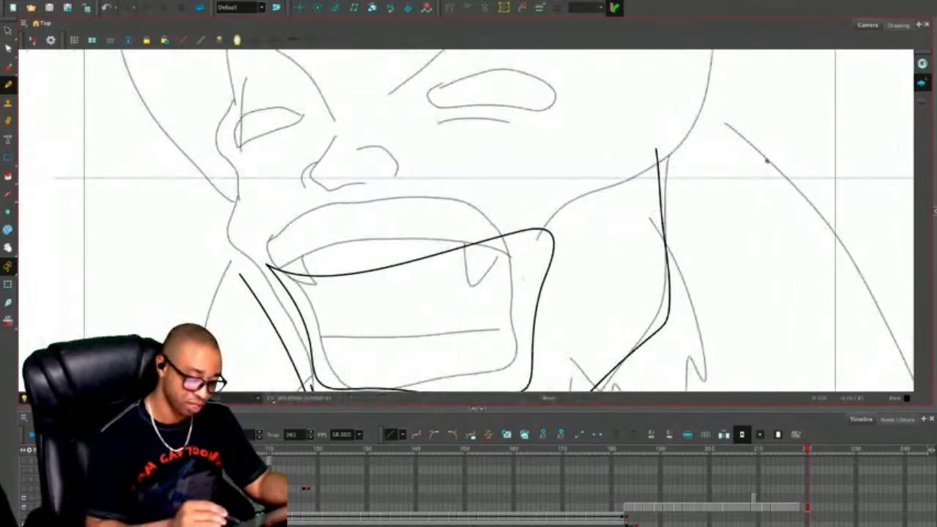
mouse_move(320, 154)
mouse_down()
mouse_move(294, 200)
mouse_move(325, 225)
mouse_up()
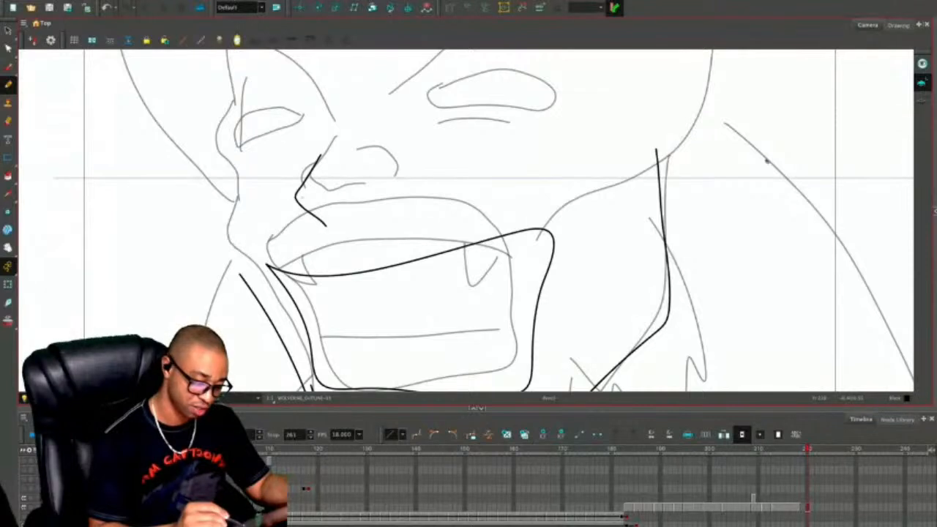
mouse_move(296, 196)
mouse_down()
mouse_move(338, 194)
mouse_move(293, 213)
mouse_move(314, 195)
mouse_up()
key(ctrl+z)
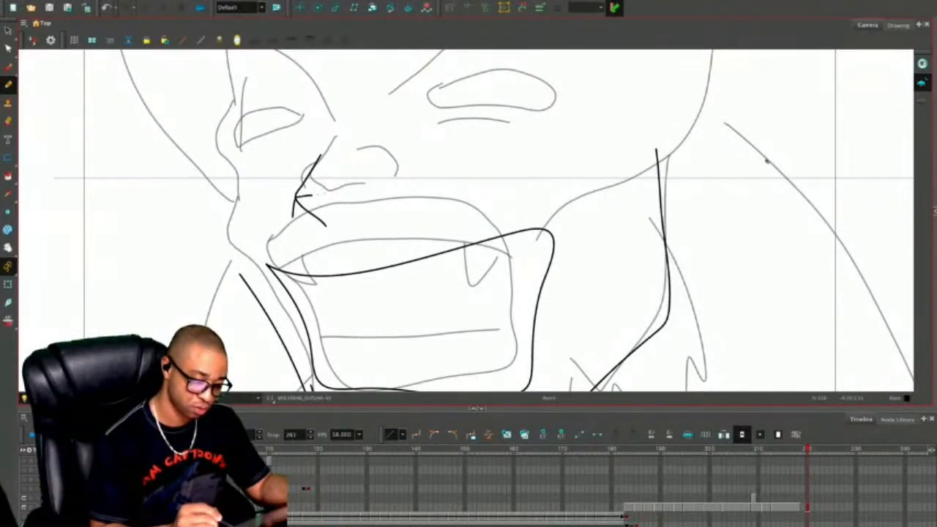
mouse_move(362, 162)
mouse_down()
mouse_move(364, 192)
mouse_move(341, 219)
mouse_move(338, 194)
mouse_move(391, 197)
mouse_move(451, 235)
mouse_up()
key(ctrl+z)
key(ctrl+z)
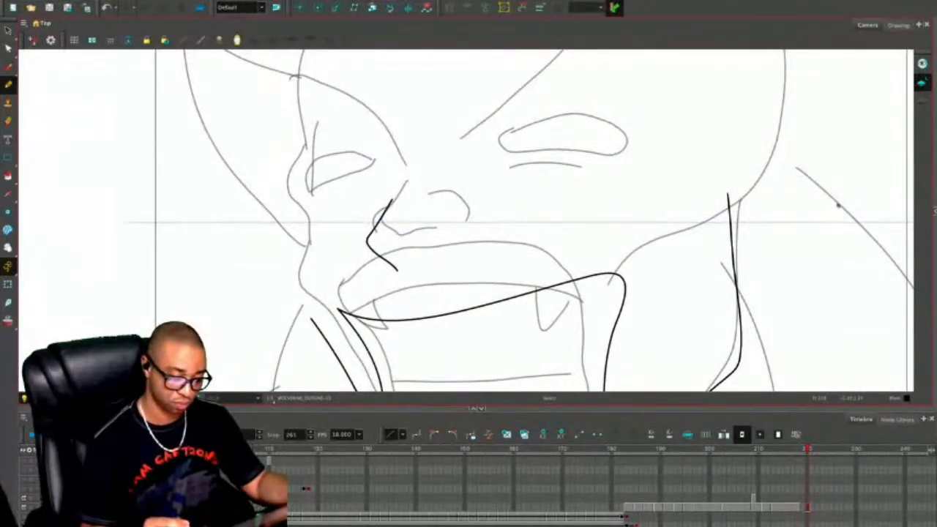
Draw both narrow, pointed eyes and a curved crease below each one.
mouse_move(490, 147)
mouse_down()
mouse_move(558, 122)
mouse_move(623, 120)
mouse_move(588, 157)
mouse_move(502, 147)
mouse_move(492, 157)
mouse_move(595, 176)
mouse_up()
mouse_move(296, 159)
mouse_down()
mouse_move(382, 162)
mouse_move(318, 182)
mouse_move(298, 166)
mouse_up()
key(ctrl+z)
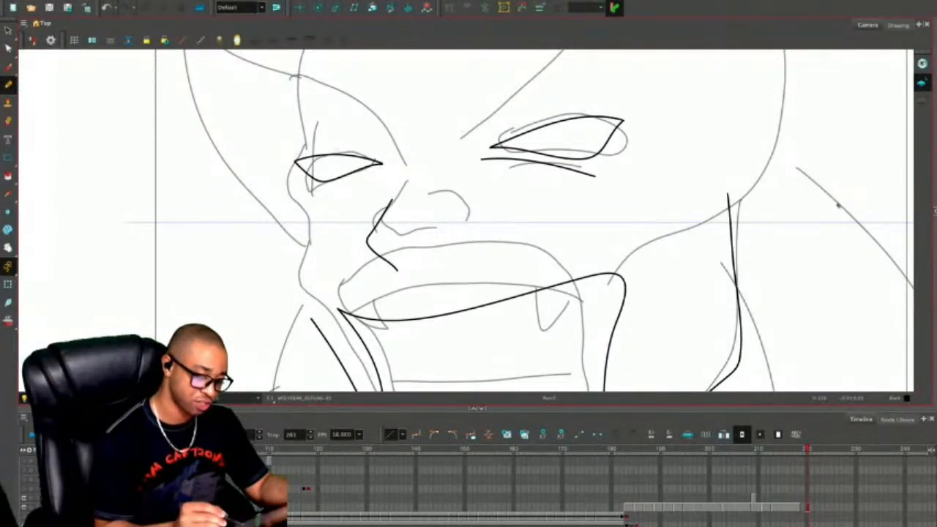
drag(361, 171, 304, 196)
Draw the frown wrinkles between the brows, the curves at the nose bridge and the curved line beside the left eye.
drag(399, 135, 393, 162)
mouse_move(460, 171)
mouse_down()
mouse_move(420, 202)
mouse_move(400, 197)
mouse_move(398, 181)
mouse_up()
key(ctrl+z)
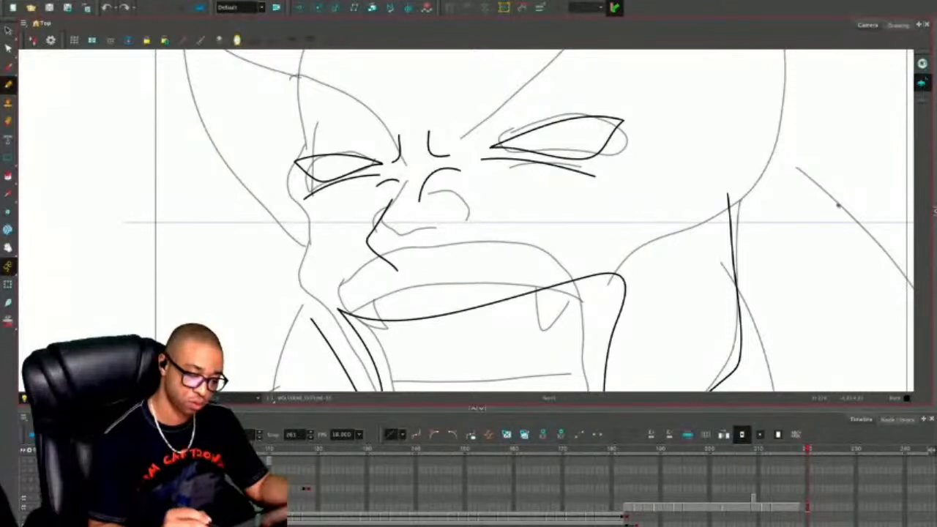
drag(420, 96, 396, 192)
drag(239, 173, 297, 328)
drag(431, 294, 444, 203)
key(ctrl+z)
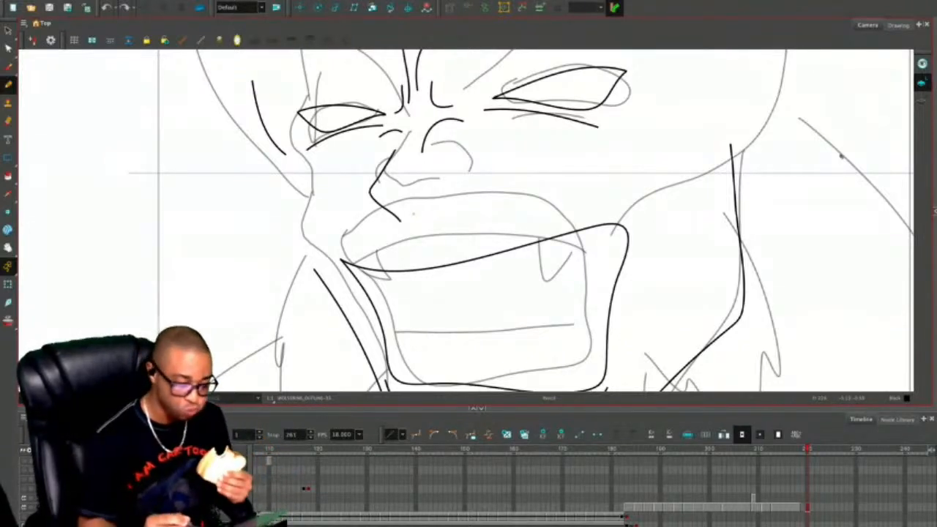
Hide the rough sketch and draw the cheek crease beside the mouth plus the upper and right edges of the mask opening.
key(1)
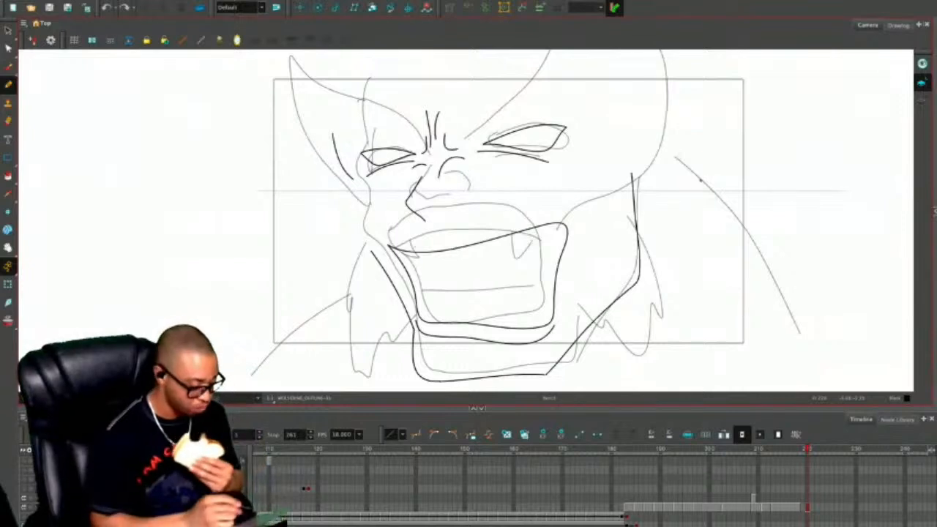
key(alt+o)
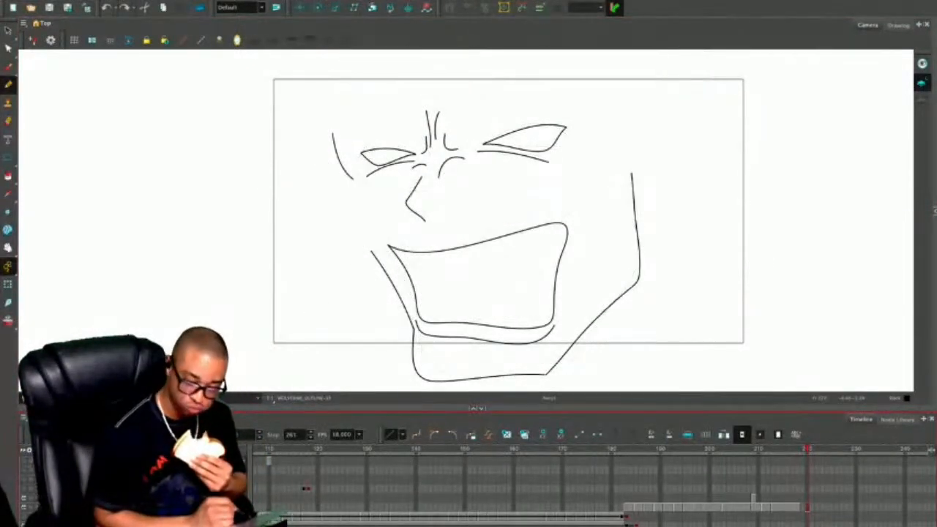
drag(643, 241, 598, 252)
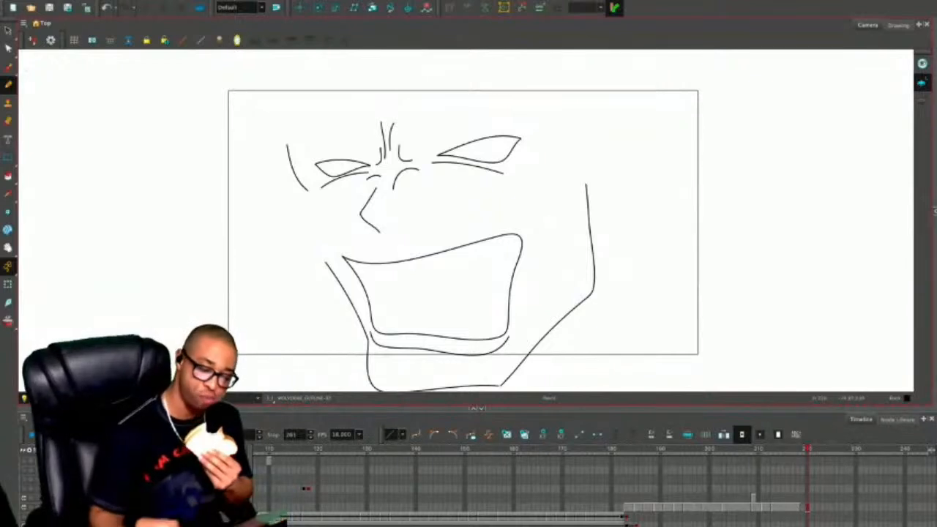
mouse_move(531, 225)
mouse_down()
mouse_move(540, 241)
mouse_move(527, 291)
mouse_up()
drag(554, 209, 564, 337)
mouse_move(555, 217)
mouse_down()
mouse_move(460, 214)
mouse_move(395, 233)
mouse_up()
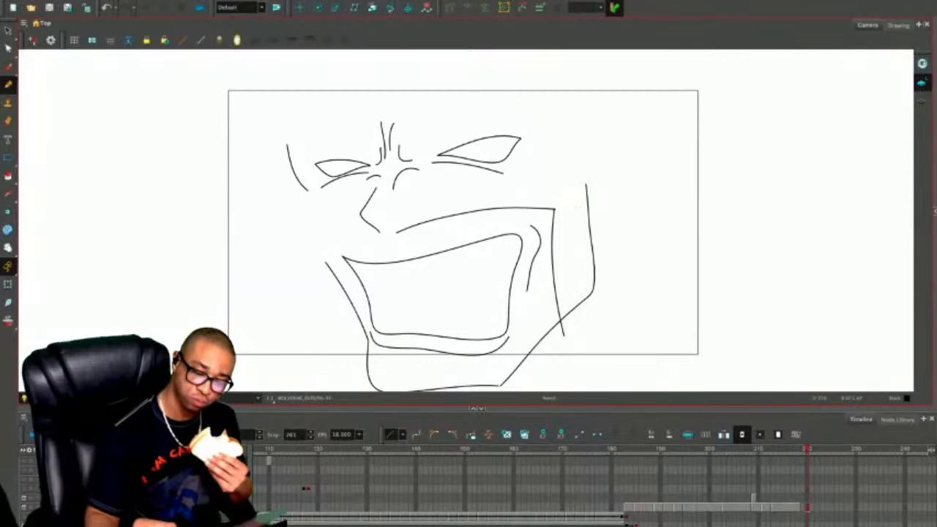
Draw the shoulder line on each side, the V-shaped mask lines above the brows and the left cheek contour down to the jaw.
drag(578, 206, 765, 173)
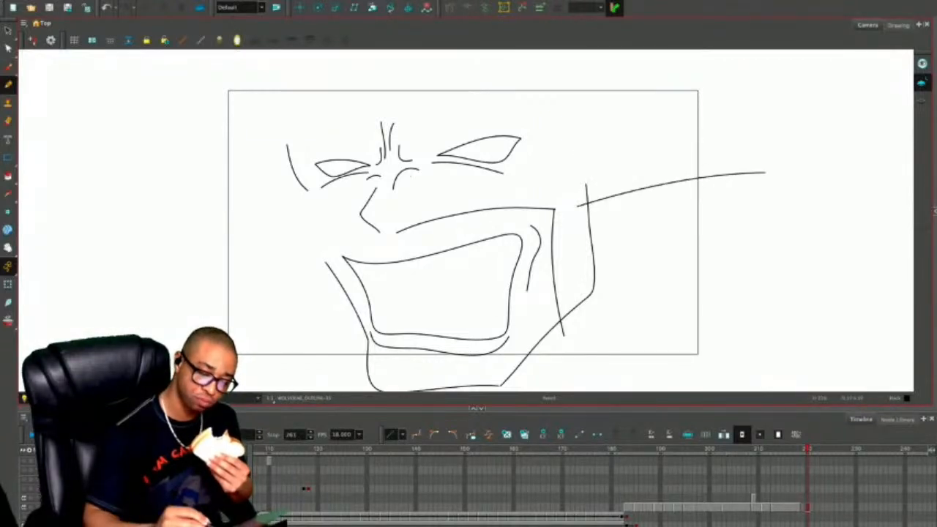
drag(414, 139, 524, 48)
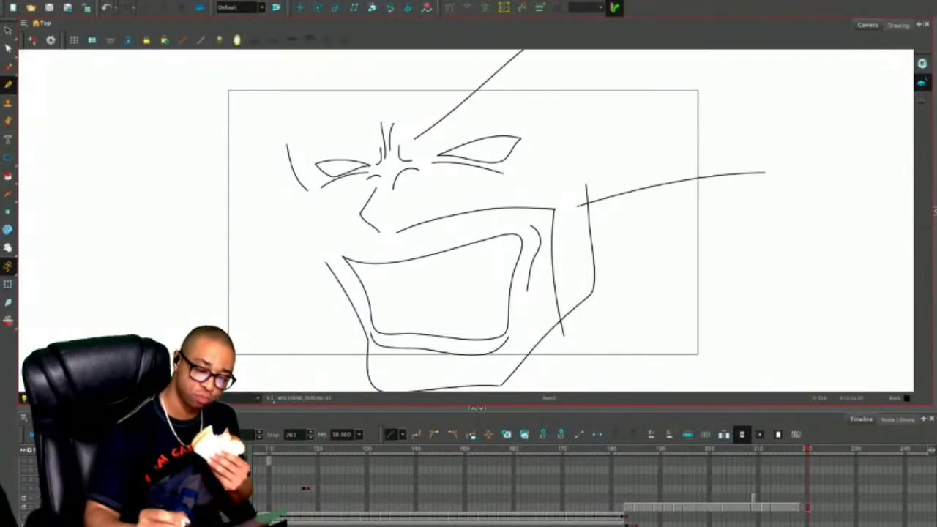
drag(363, 146, 241, 48)
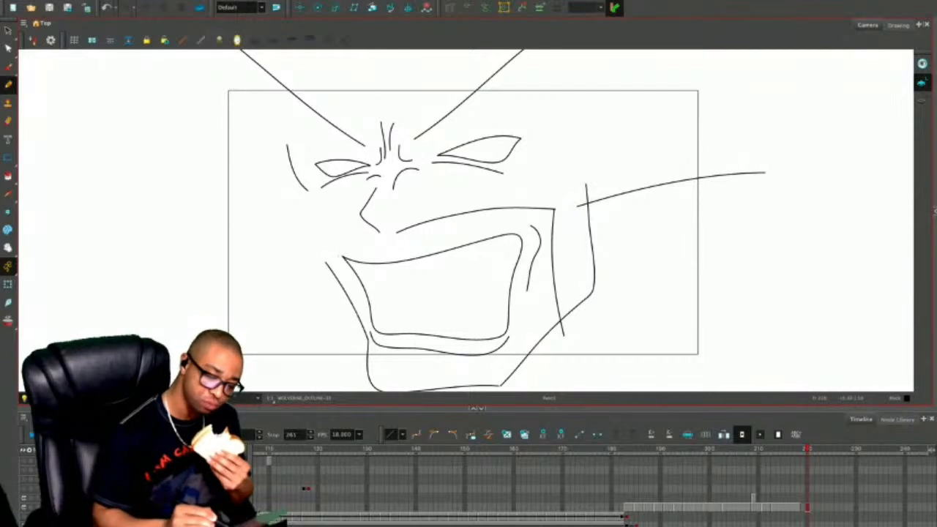
drag(322, 249, 211, 221)
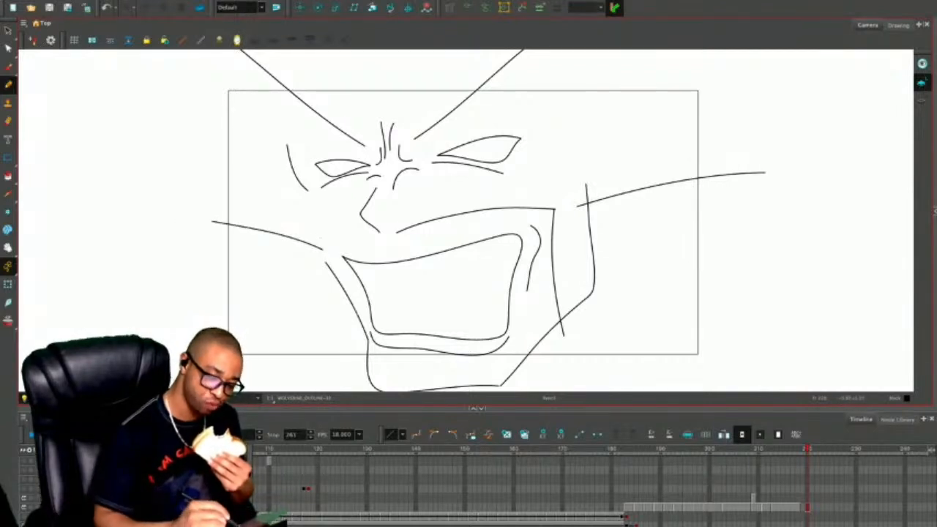
mouse_move(312, 217)
mouse_down()
mouse_move(313, 248)
mouse_move(322, 253)
mouse_up()
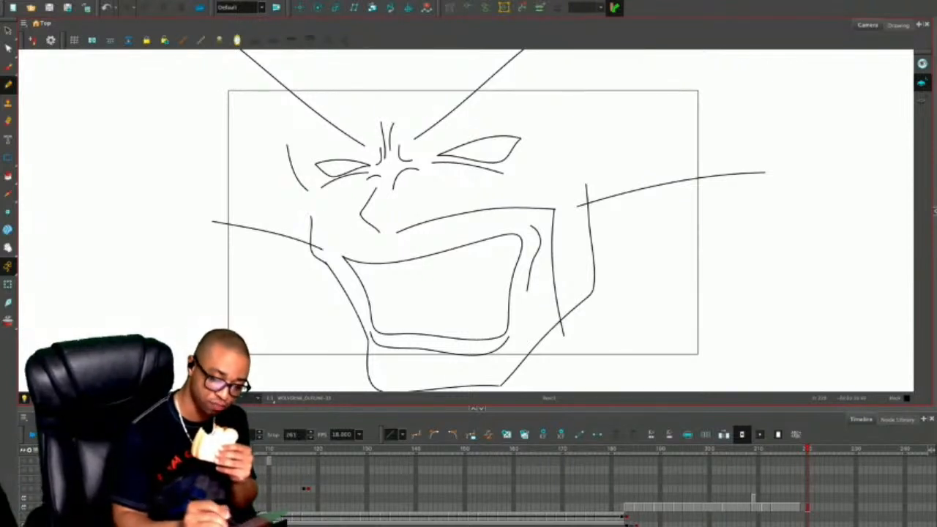
Draw a short forehead line above each eye and a small curve beside the right eye.
drag(308, 104, 358, 101)
drag(421, 108, 491, 94)
drag(541, 117, 540, 153)
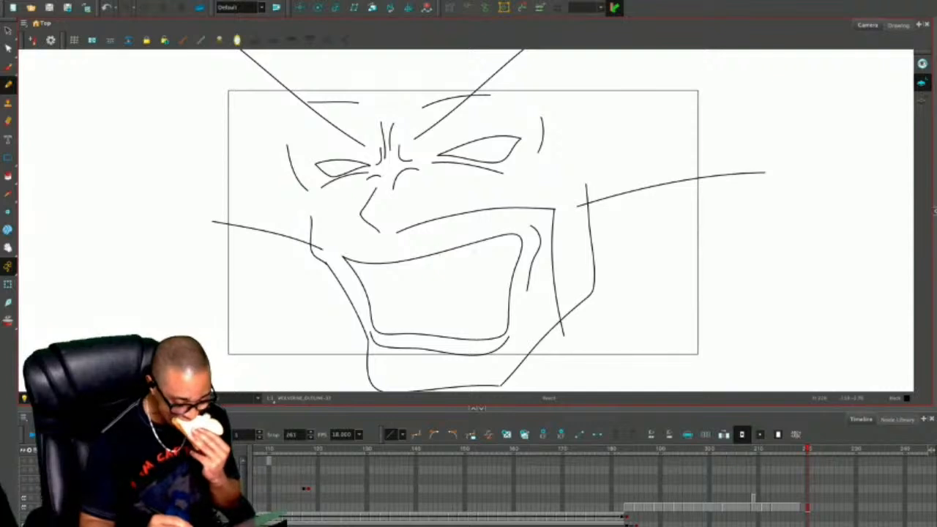
Draw two upper and two lower fangs plus the teeth and gum lines inside the open mouth.
mouse_move(472, 244)
mouse_down()
mouse_move(483, 269)
mouse_move(492, 236)
mouse_up()
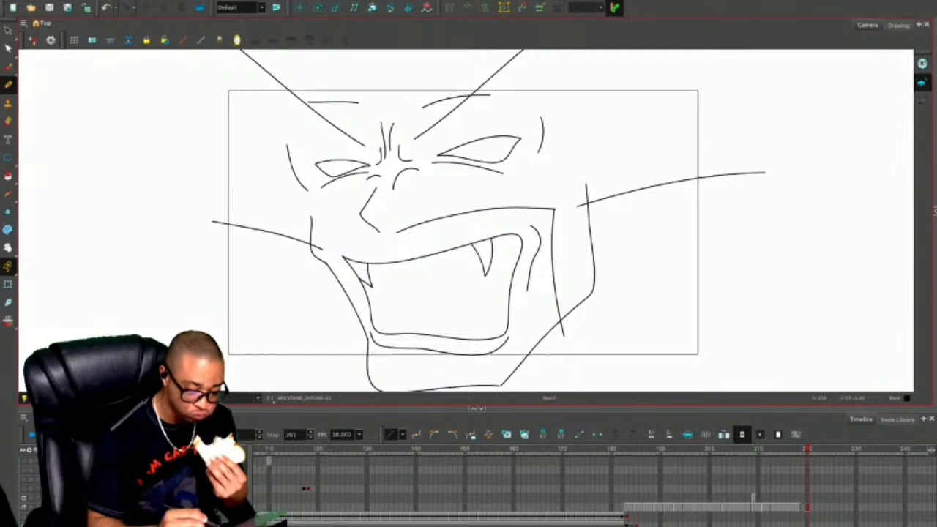
mouse_move(382, 316)
mouse_down()
mouse_move(383, 334)
mouse_move(391, 321)
mouse_move(395, 333)
mouse_up()
mouse_move(477, 323)
mouse_down()
mouse_move(471, 339)
mouse_move(486, 339)
mouse_up()
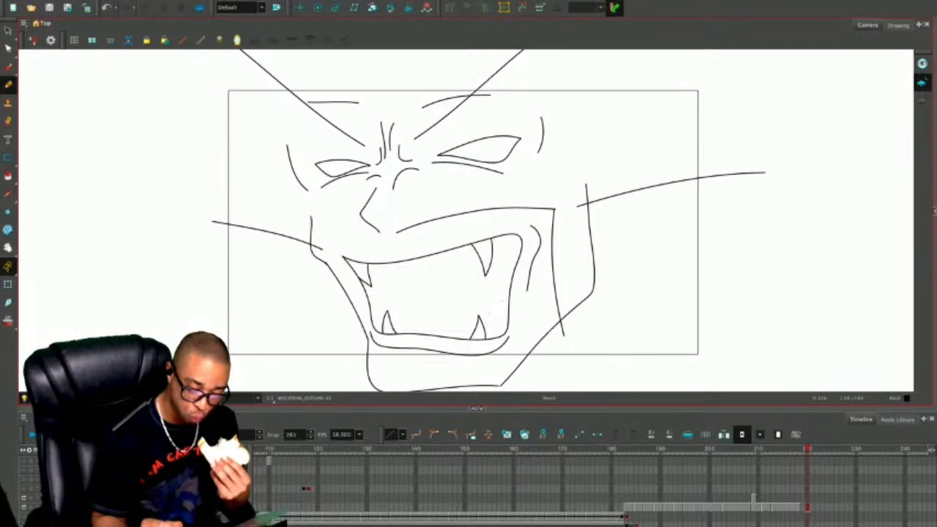
mouse_move(521, 248)
mouse_down()
mouse_move(427, 268)
mouse_move(348, 269)
mouse_move(459, 267)
mouse_move(526, 247)
mouse_move(465, 323)
mouse_move(390, 323)
mouse_move(371, 317)
mouse_move(369, 289)
mouse_move(381, 327)
mouse_up()
key(ctrl+z)
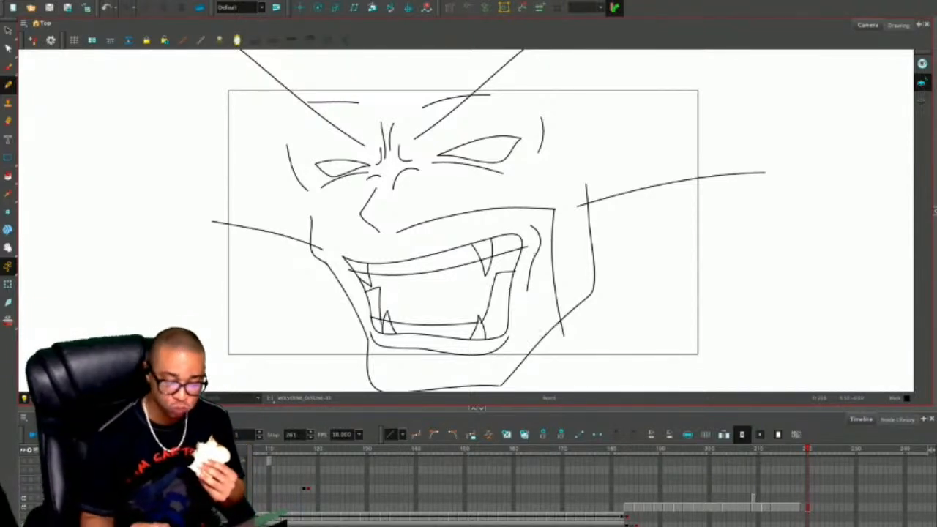
Draw the right upper-arm curve and the left neck line, and flip between this drawing and the previous close-up to compare them.
mouse_move(633, 213)
mouse_down()
mouse_move(667, 273)
mouse_move(697, 374)
mouse_up()
drag(339, 281, 326, 381)
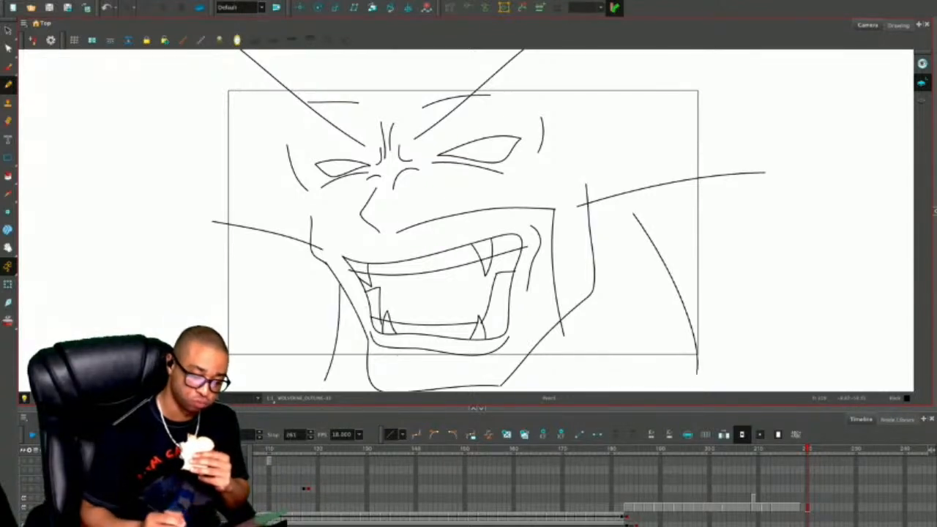
key(alt+c)
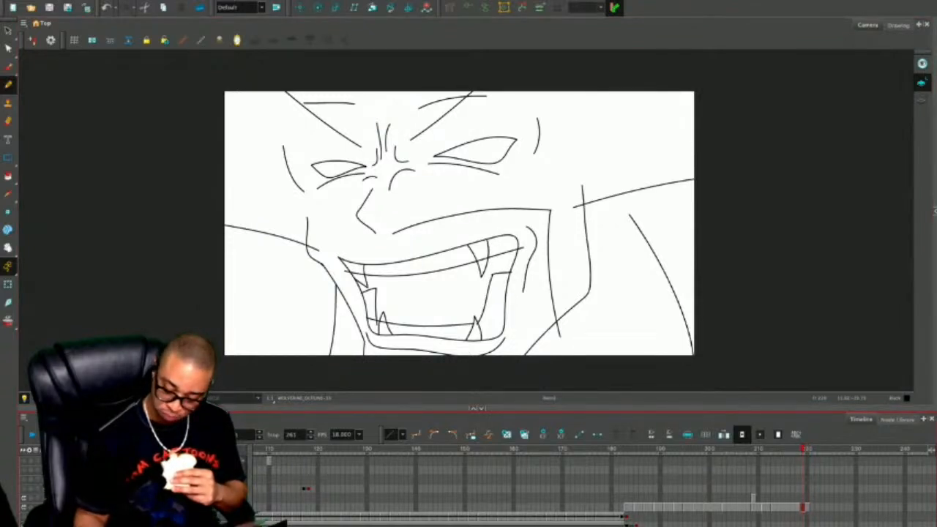
key(.)
key(.)
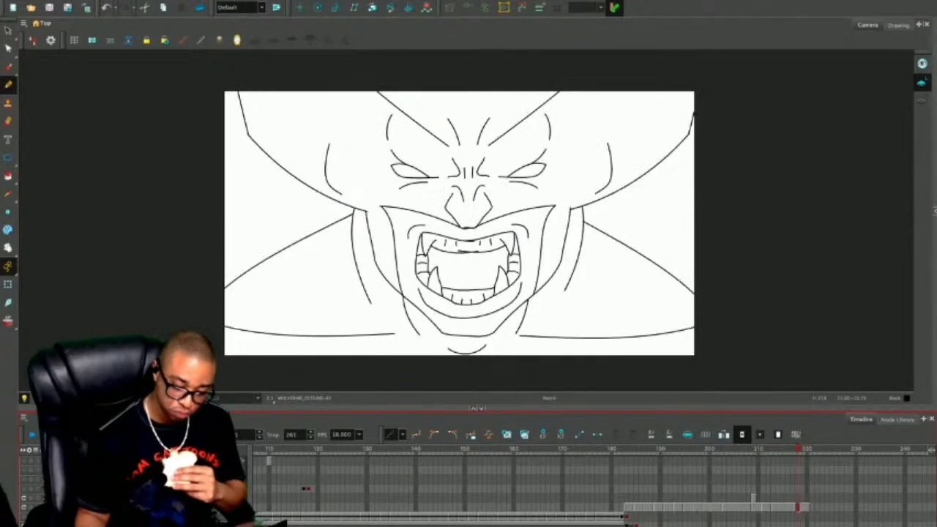
key(.)
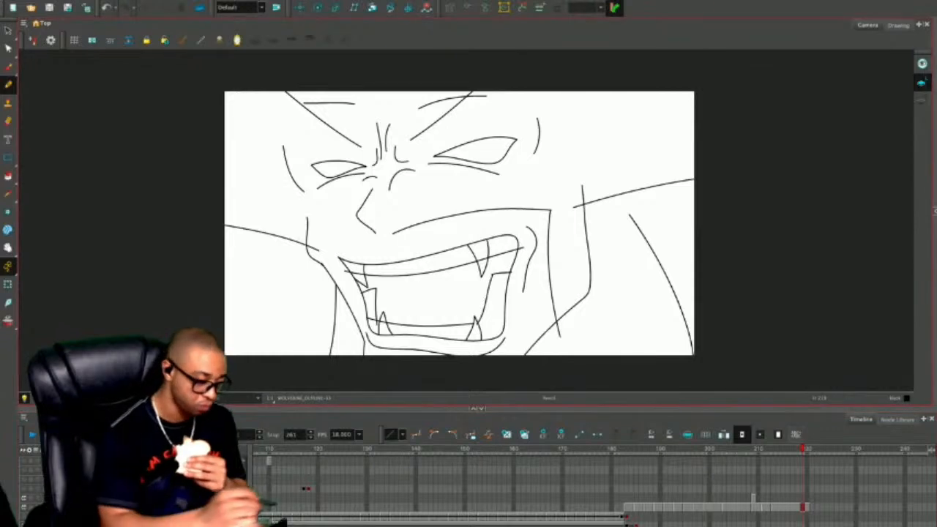
Delete the angled nose contour.
click(8, 30)
drag(374, 197, 357, 228)
key(Delete)
Try redrawing the nose between the eyes and the upper lip, and undo the strokes.
key(alt+/)
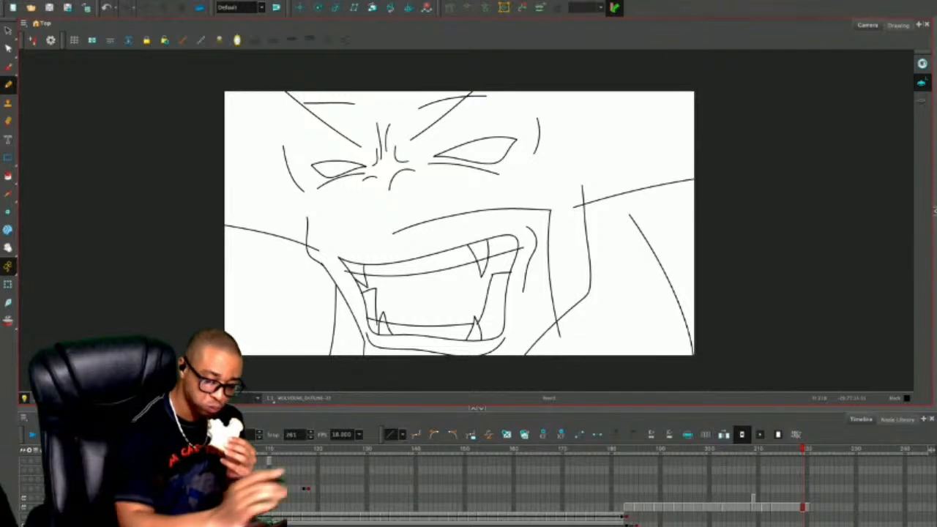
mouse_move(370, 199)
mouse_down()
mouse_move(351, 249)
mouse_move(367, 266)
mouse_move(389, 269)
mouse_up()
key(ctrl+z)
key(ctrl+z)
mouse_move(397, 211)
mouse_down()
mouse_move(412, 236)
mouse_move(379, 264)
mouse_move(350, 264)
mouse_move(341, 245)
mouse_move(364, 188)
mouse_up()
key(ctrl+z)
key(ctrl+z)
key(ctrl+z)
drag(361, 220, 344, 245)
key(ctrl+z)
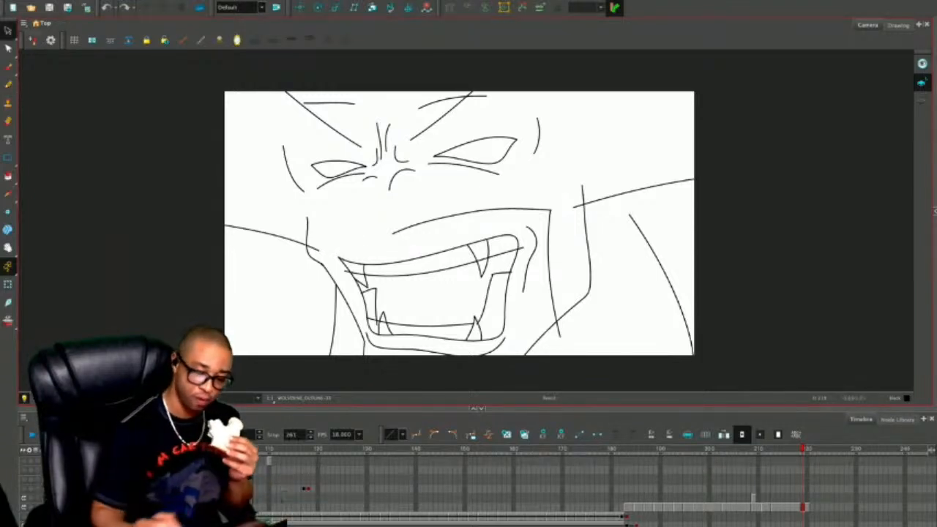
Select the mouth, teeth, jaw and mask-opening lines and move them up closer to the eyes.
drag(564, 250, 609, 262)
mouse_move(554, 220)
mouse_down()
mouse_move(300, 219)
mouse_move(377, 371)
mouse_move(593, 319)
mouse_move(602, 300)
mouse_up()
drag(472, 279, 471, 264)
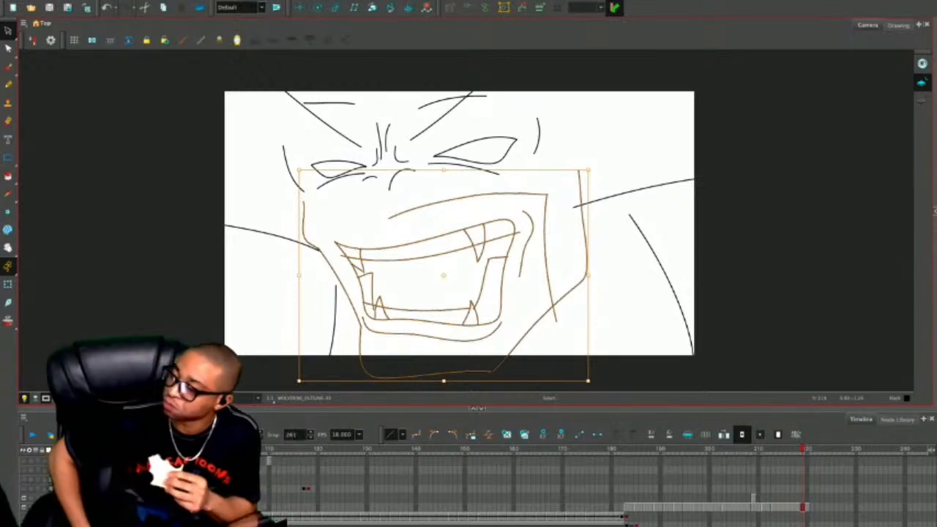
Draw a new pointed nose with its nostril lines and a cheek curve running from it to the left face edge.
key(alt+slash)
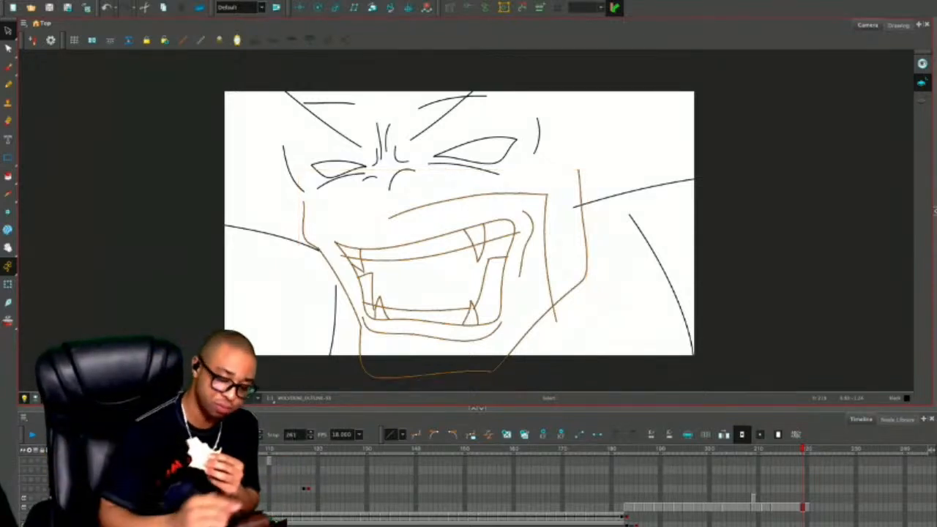
mouse_move(368, 188)
mouse_down()
mouse_move(347, 229)
mouse_move(399, 219)
mouse_move(383, 227)
mouse_move(392, 214)
mouse_move(386, 242)
mouse_up()
key(ctrl+z)
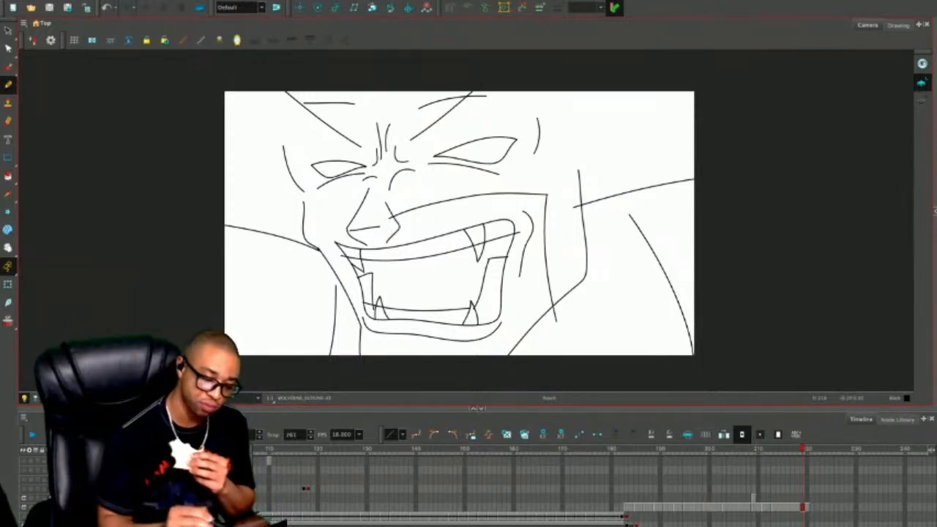
drag(353, 218, 306, 223)
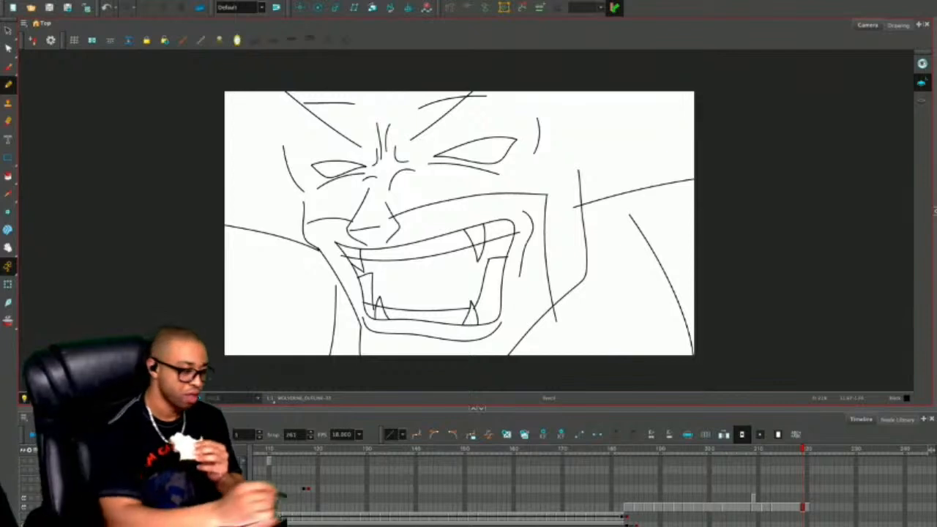
Adjust the right upper-arm curve so its upper end meets the shoulder line.
click(8, 31)
click(660, 267)
drag(660, 267, 664, 265)
drag(628, 207, 622, 191)
key(Escape)
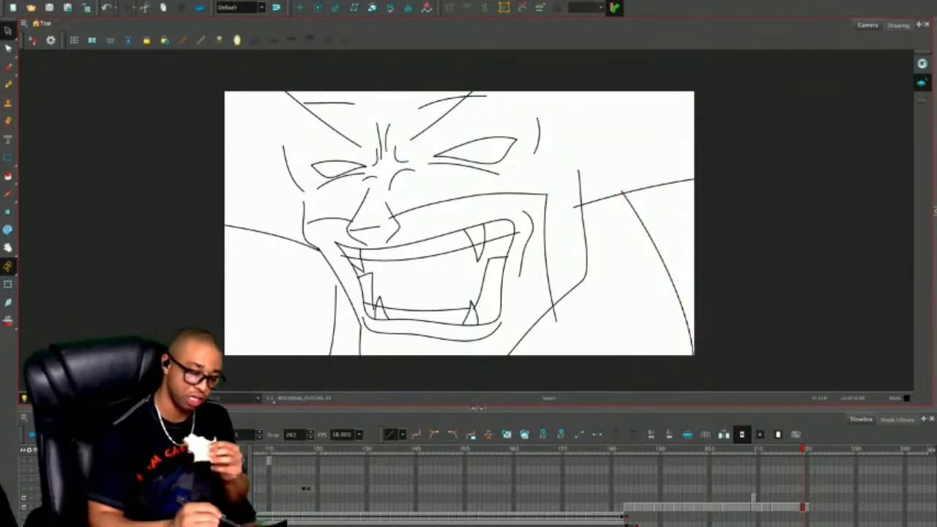
Raise the left shoulder line so its inner end meets the cheek contour.
click(292, 240)
drag(319, 250, 311, 241)
drag(209, 223, 207, 210)
key(Escape)
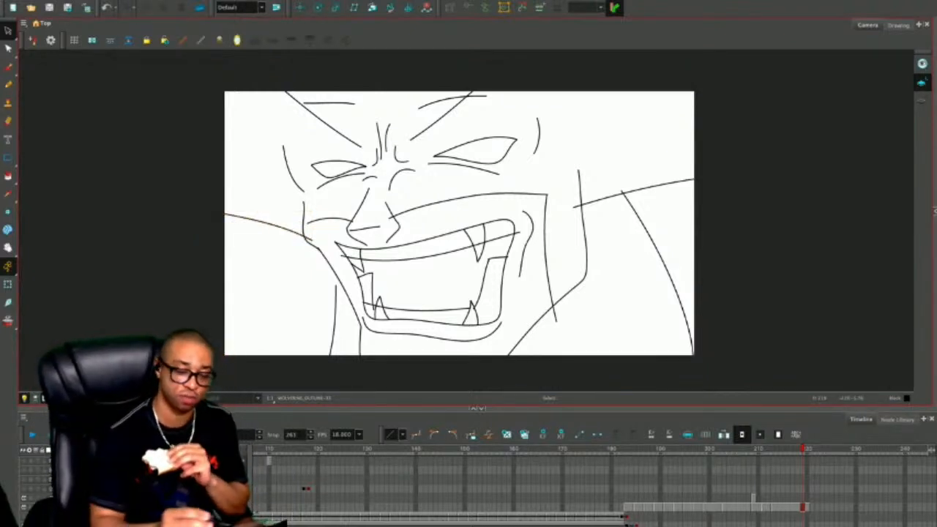
Raise the lower end of the left mask line above the brow and delete the two forehead lines.
click(329, 124)
drag(360, 146, 360, 140)
click(452, 99)
click(329, 103)
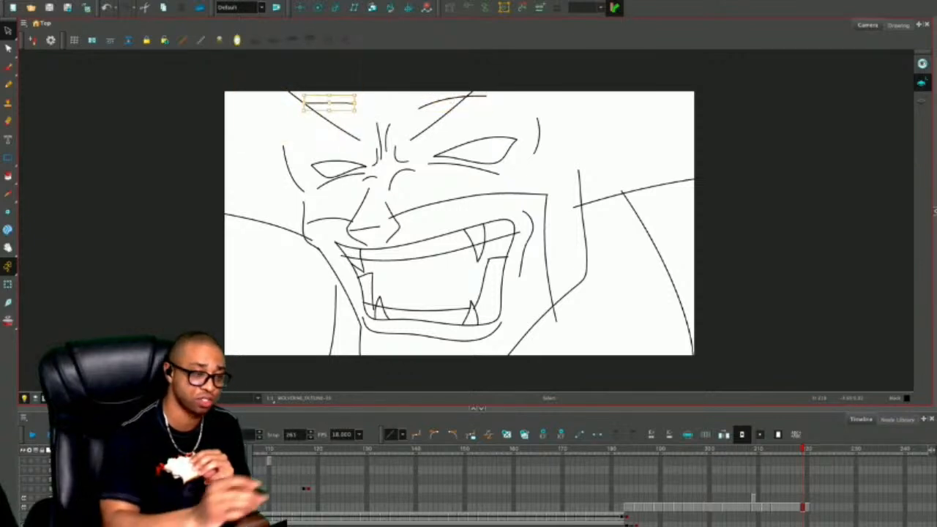
key(Delete)
click(452, 99)
key(Delete)
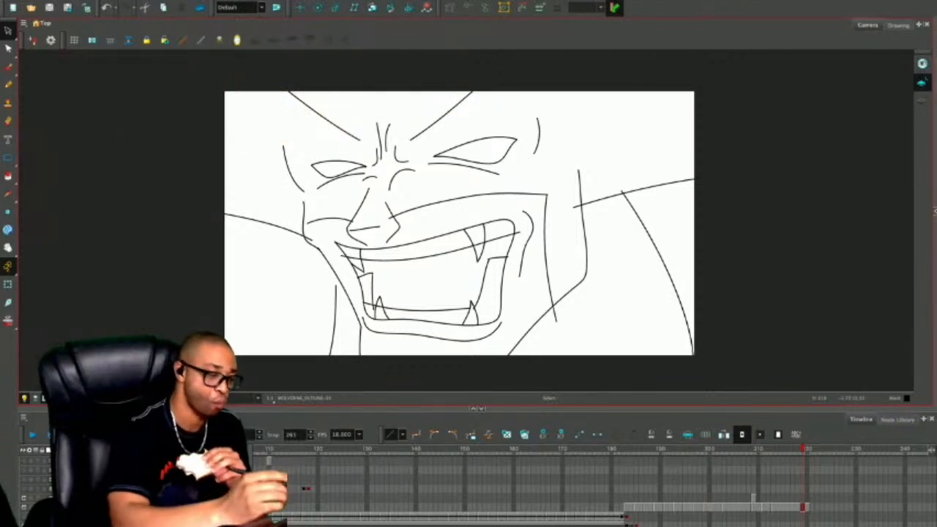
Draw a rounded skull arc above the brows from one side of the head to the other, undoing unwanted strokes.
key(alt+slash)
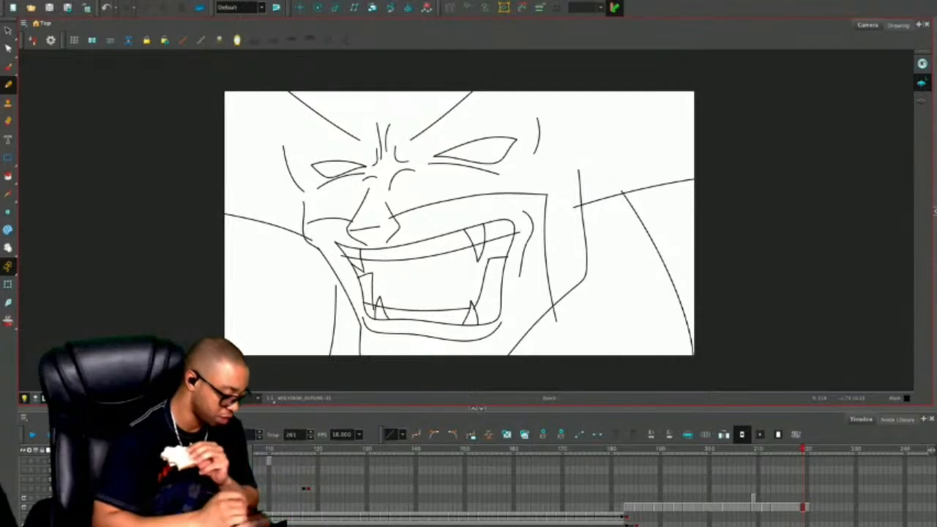
key(shift+l)
mouse_move(218, 109)
mouse_down()
mouse_move(283, 50)
mouse_move(620, 122)
mouse_move(572, 222)
mouse_up()
key(ctrl+z)
mouse_move(204, 189)
mouse_down()
mouse_move(283, 130)
mouse_move(475, 130)
mouse_move(529, 174)
mouse_up()
key(ctrl+z)
mouse_move(185, 162)
mouse_down()
mouse_move(298, 72)
mouse_move(470, 95)
mouse_move(534, 188)
mouse_up()
key(ctrl+z)
mouse_move(527, 112)
mouse_down()
mouse_move(377, 99)
mouse_move(258, 188)
mouse_move(250, 220)
mouse_move(237, 207)
mouse_move(286, 124)
mouse_move(421, 78)
mouse_move(527, 123)
mouse_move(571, 201)
mouse_up()
key(ctrl+z)
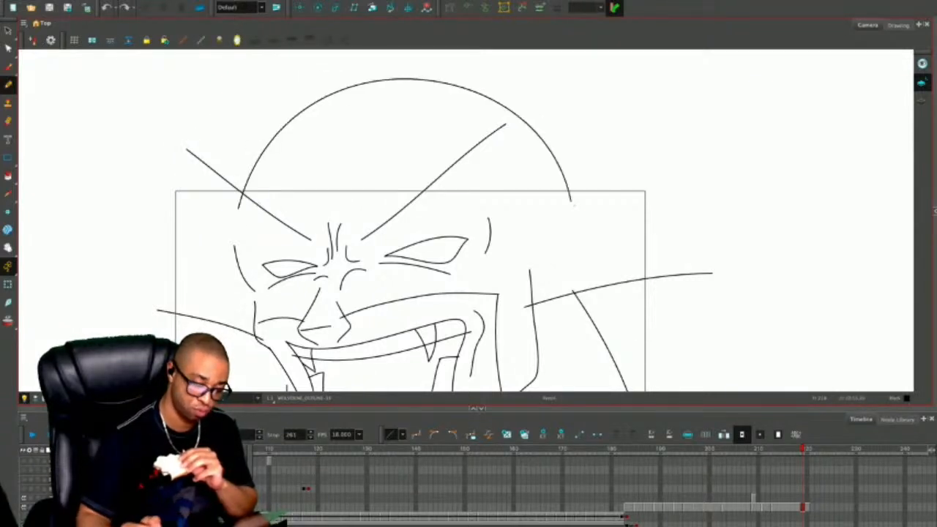
drag(723, 266, 761, 213)
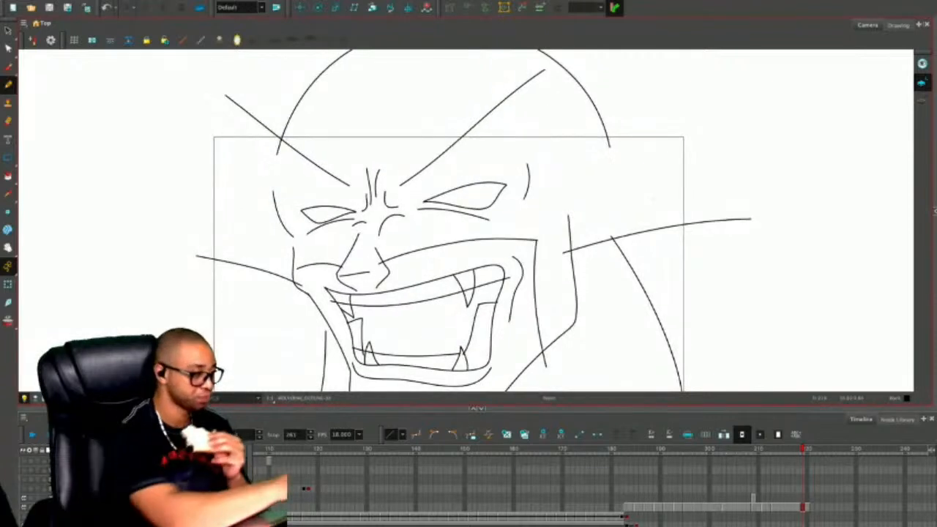
key(1)
key(1)
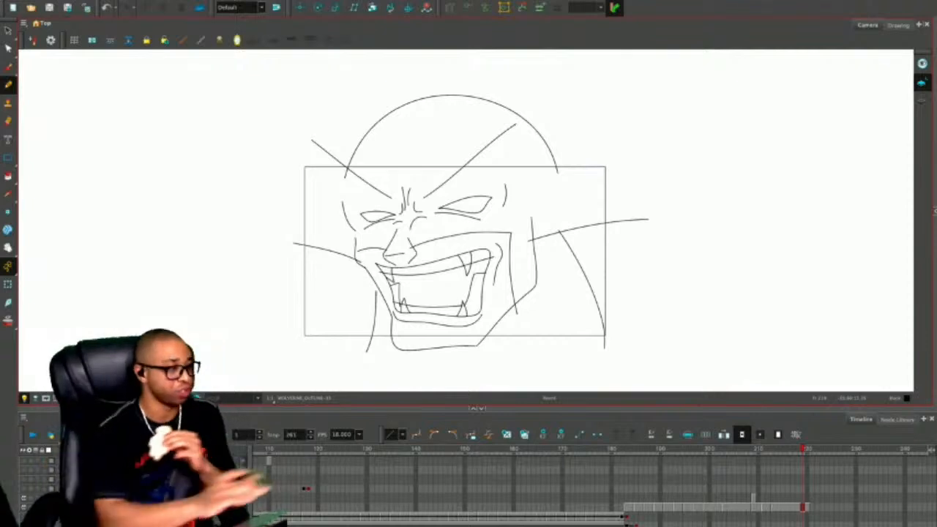
key(2)
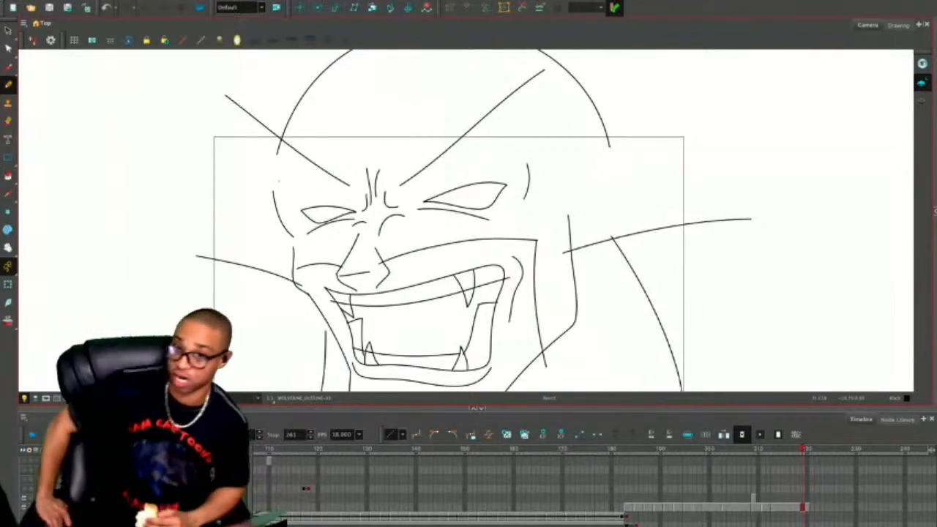
Move the left neck line slightly inward so it meets the jaw contour.
drag(469, 264, 467, 221)
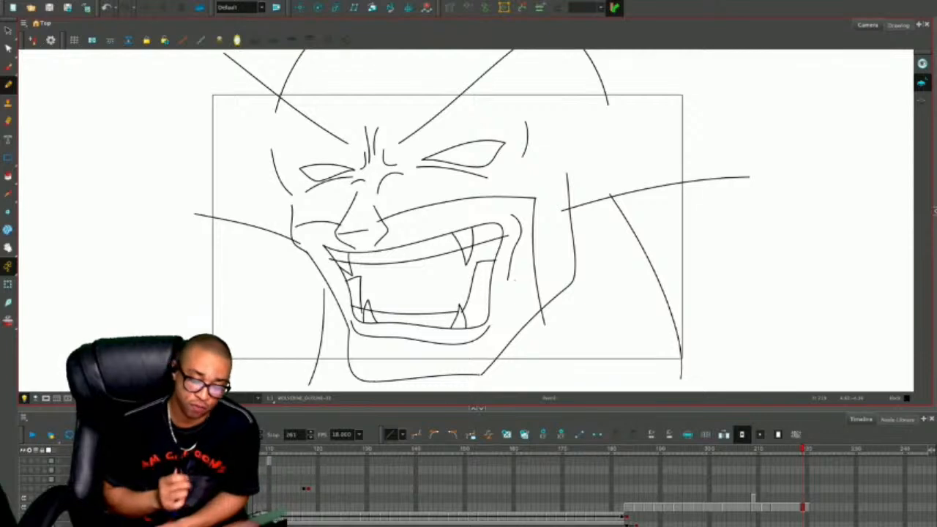
click(8, 31)
click(322, 336)
drag(320, 338, 326, 336)
key(Escape)
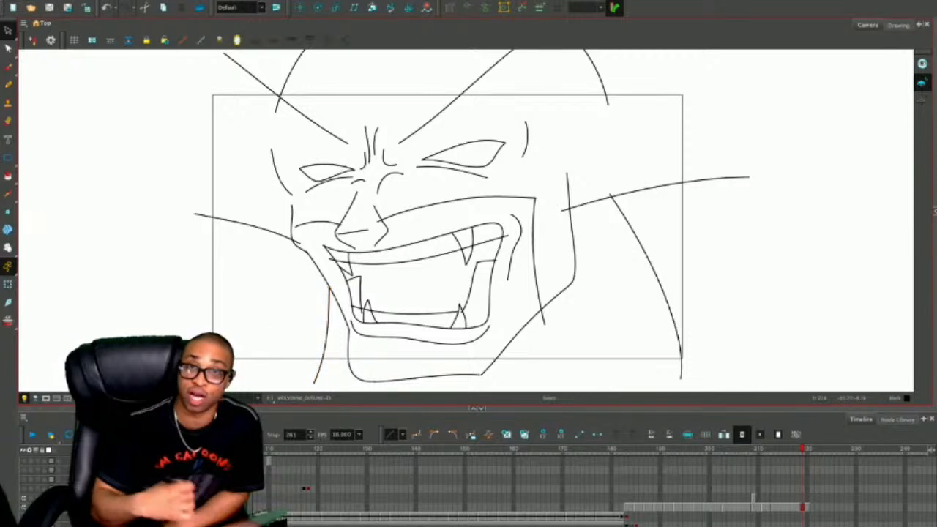